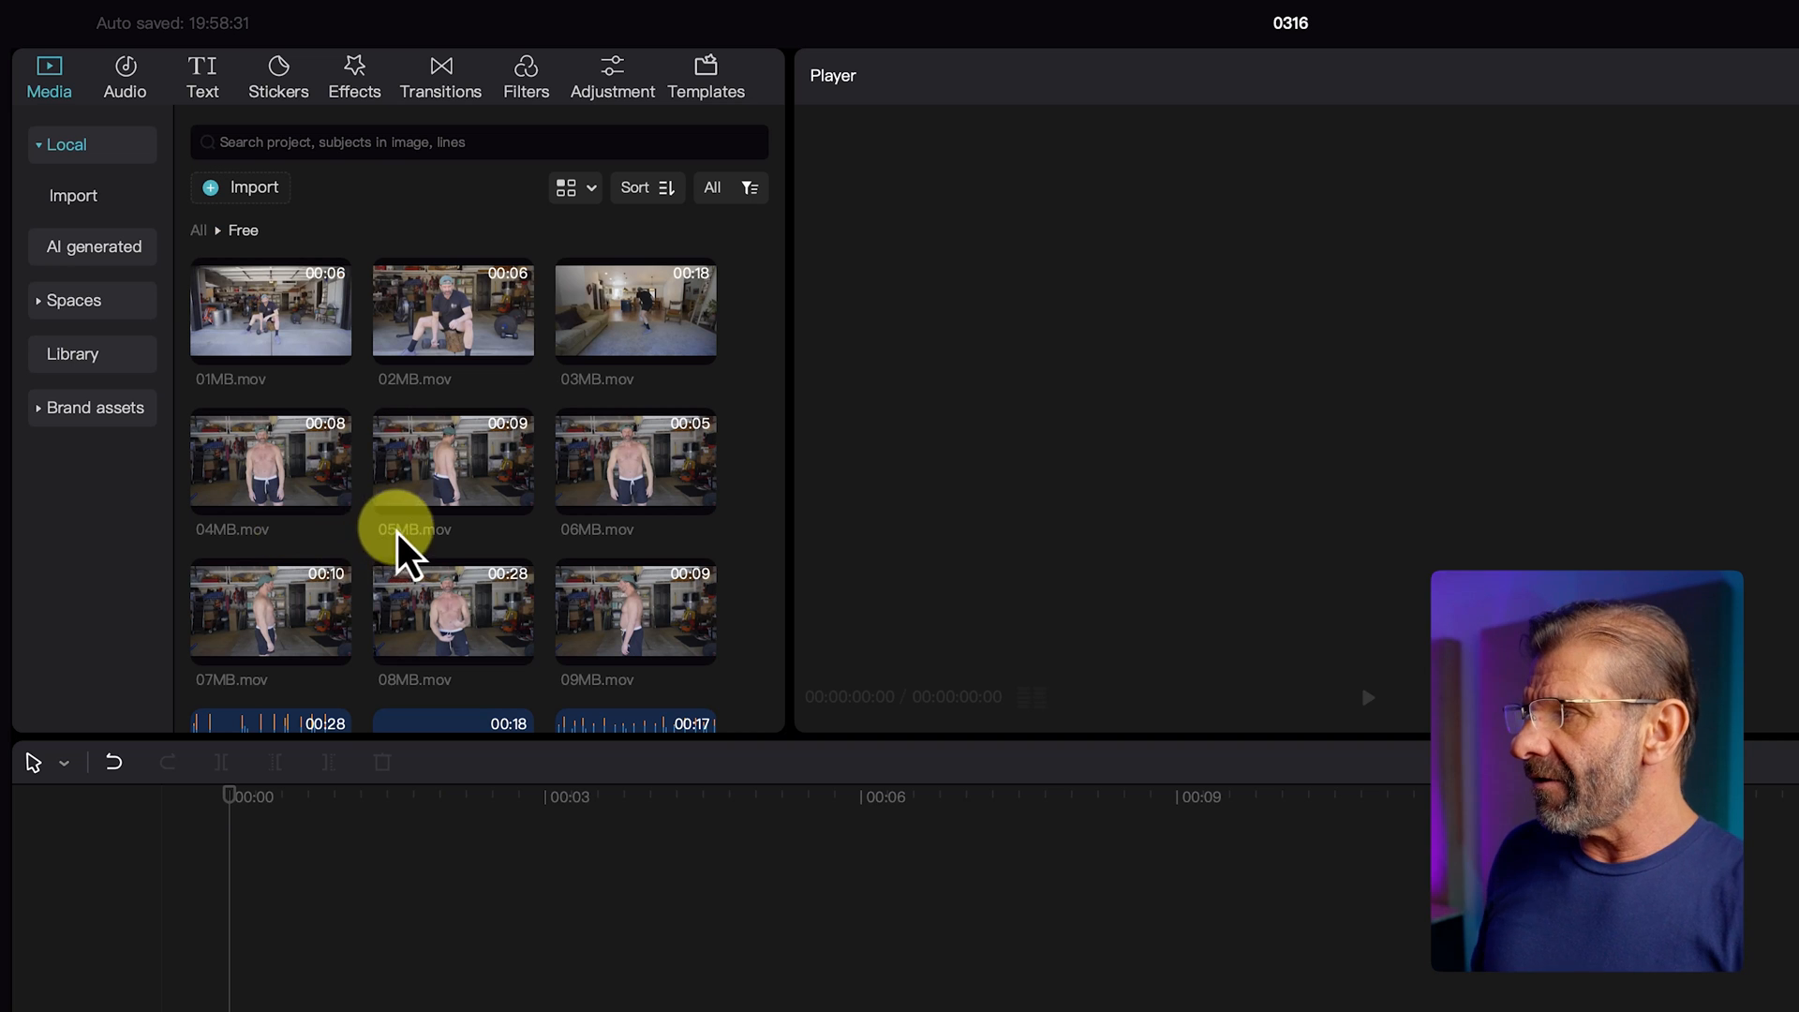
Step: Add all nine video clips, 01MB.mov through 09MB.mov, to the timeline in order, and fit the whole sequence in view
{"action": "left_click", "coordinate": [269, 297]}
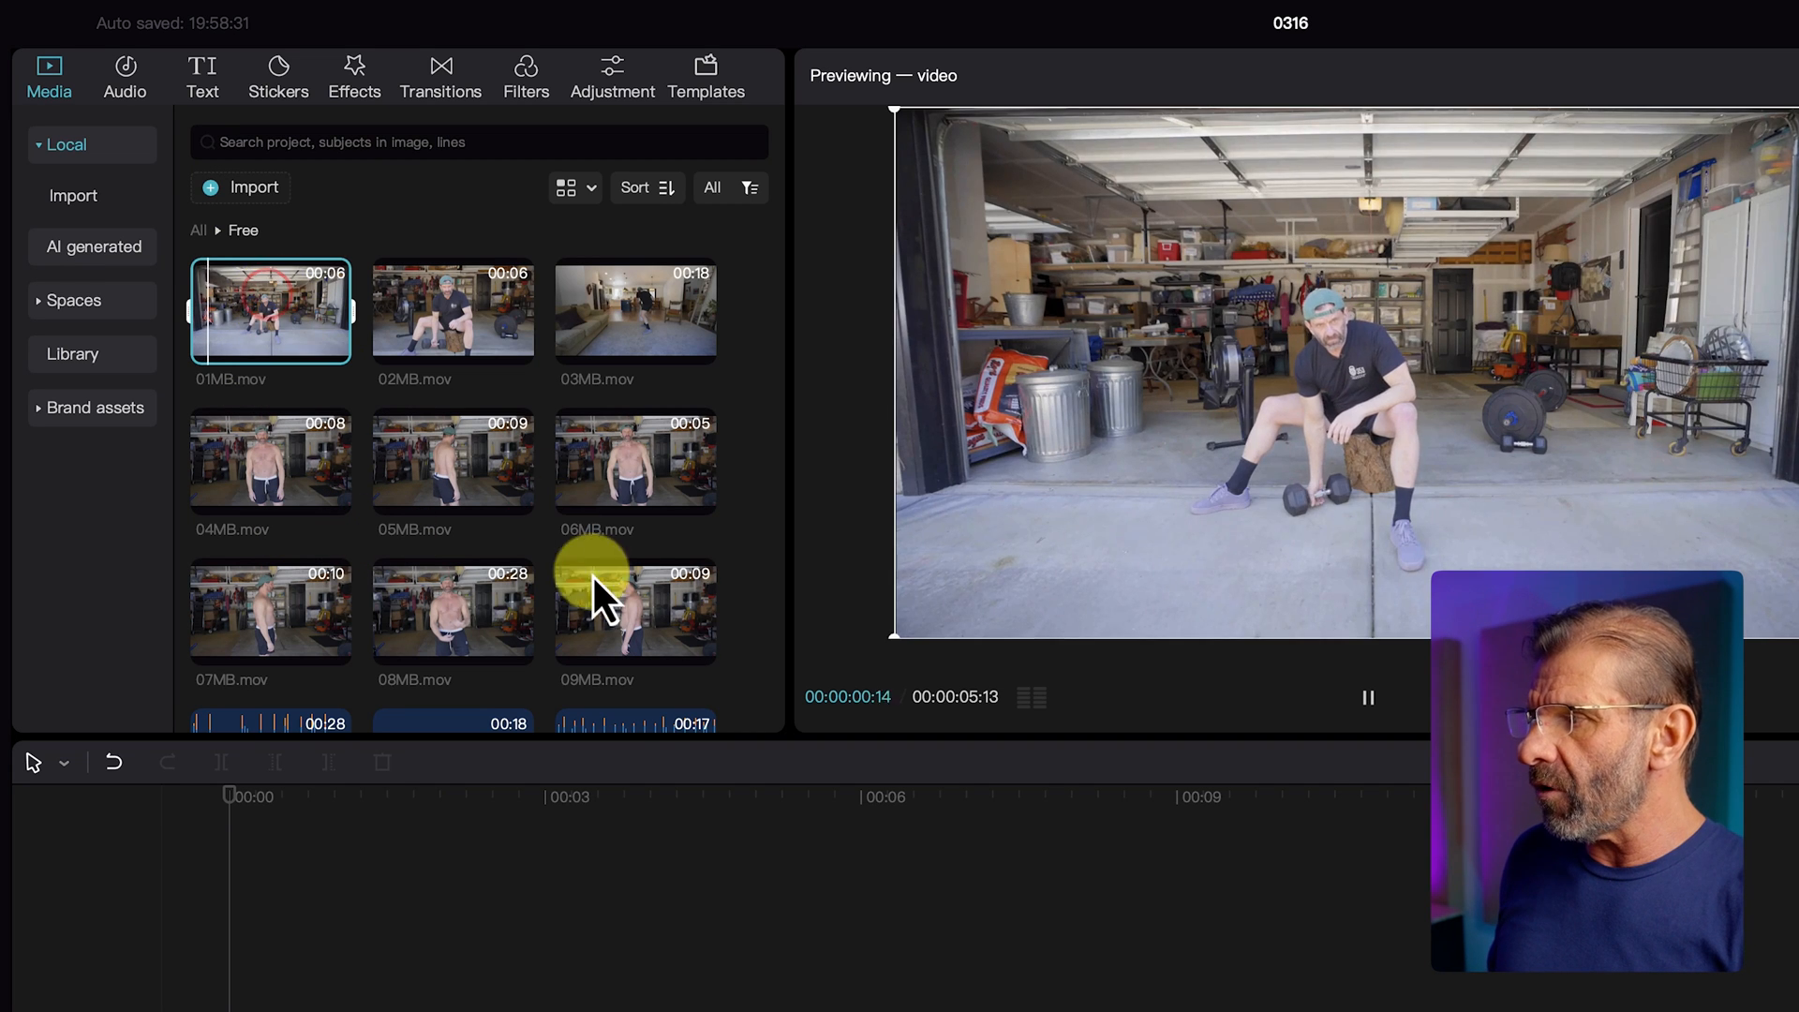
{"action": "left_click", "coordinate": [628, 590], "text": "shift"}
{"action": "left_click_drag", "start_coordinate": [330, 279], "coordinate": [159, 784]}
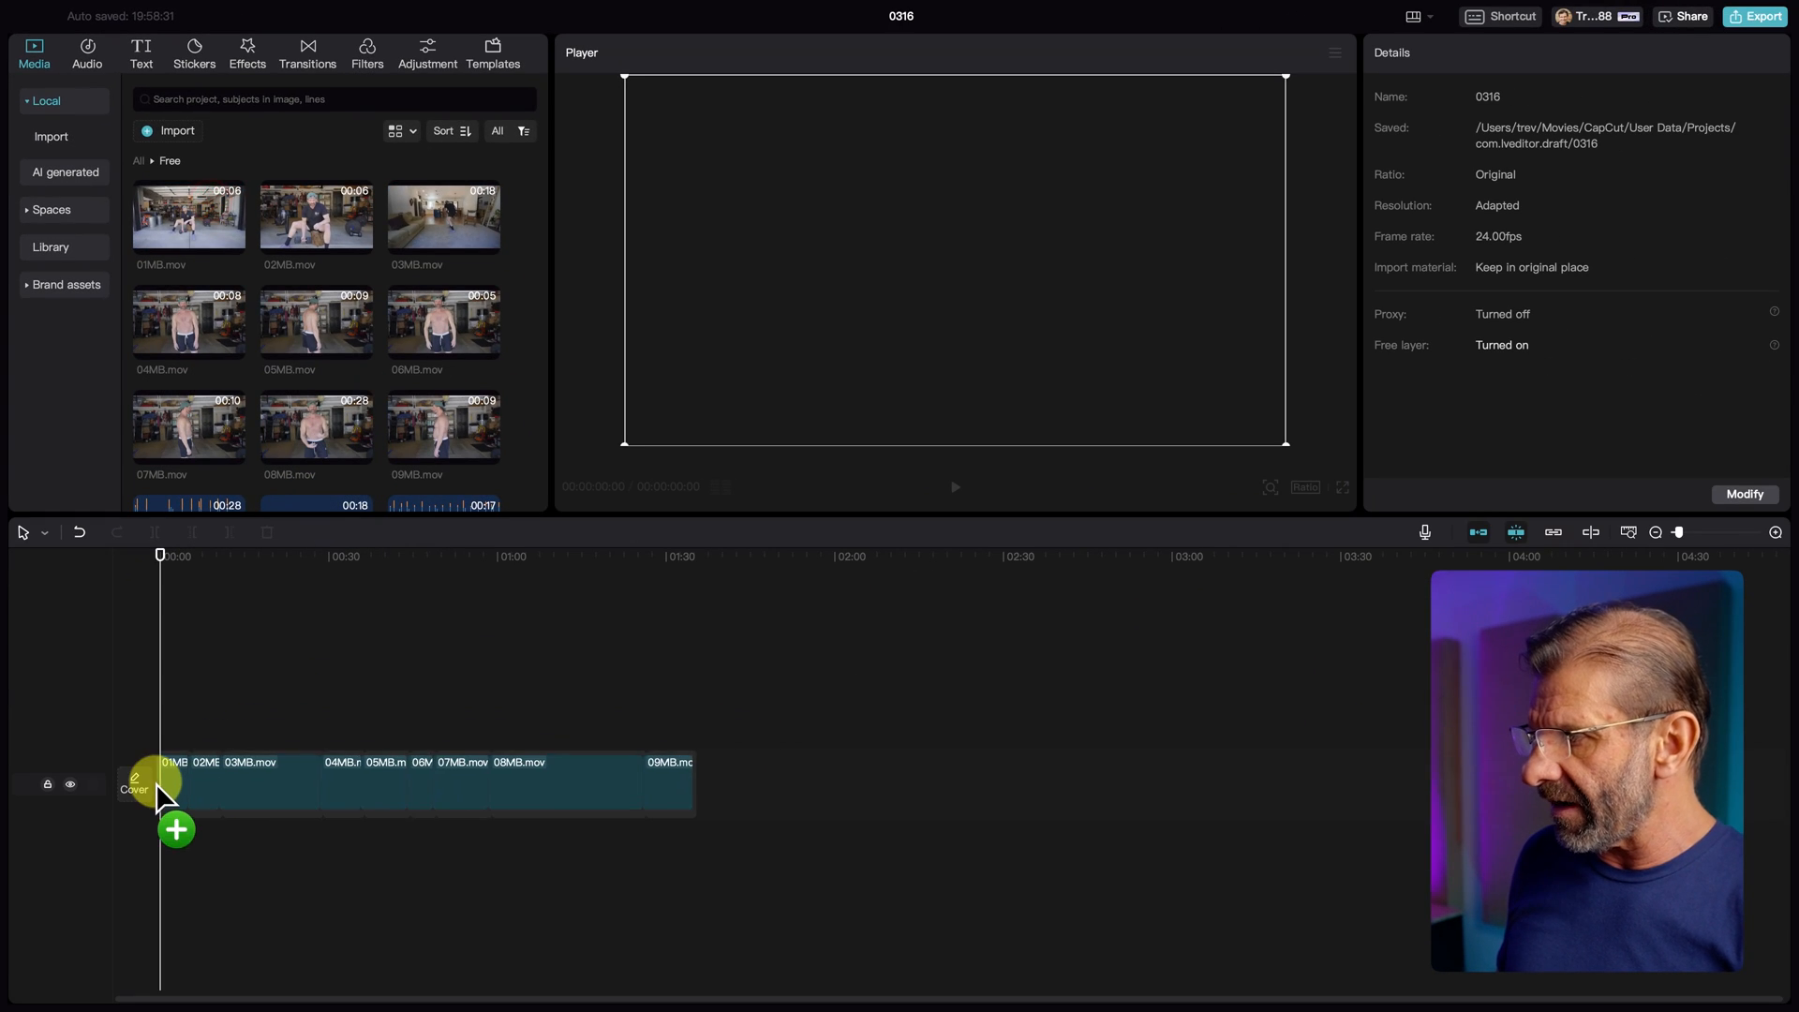
{"action": "key", "text": "shift+z"}
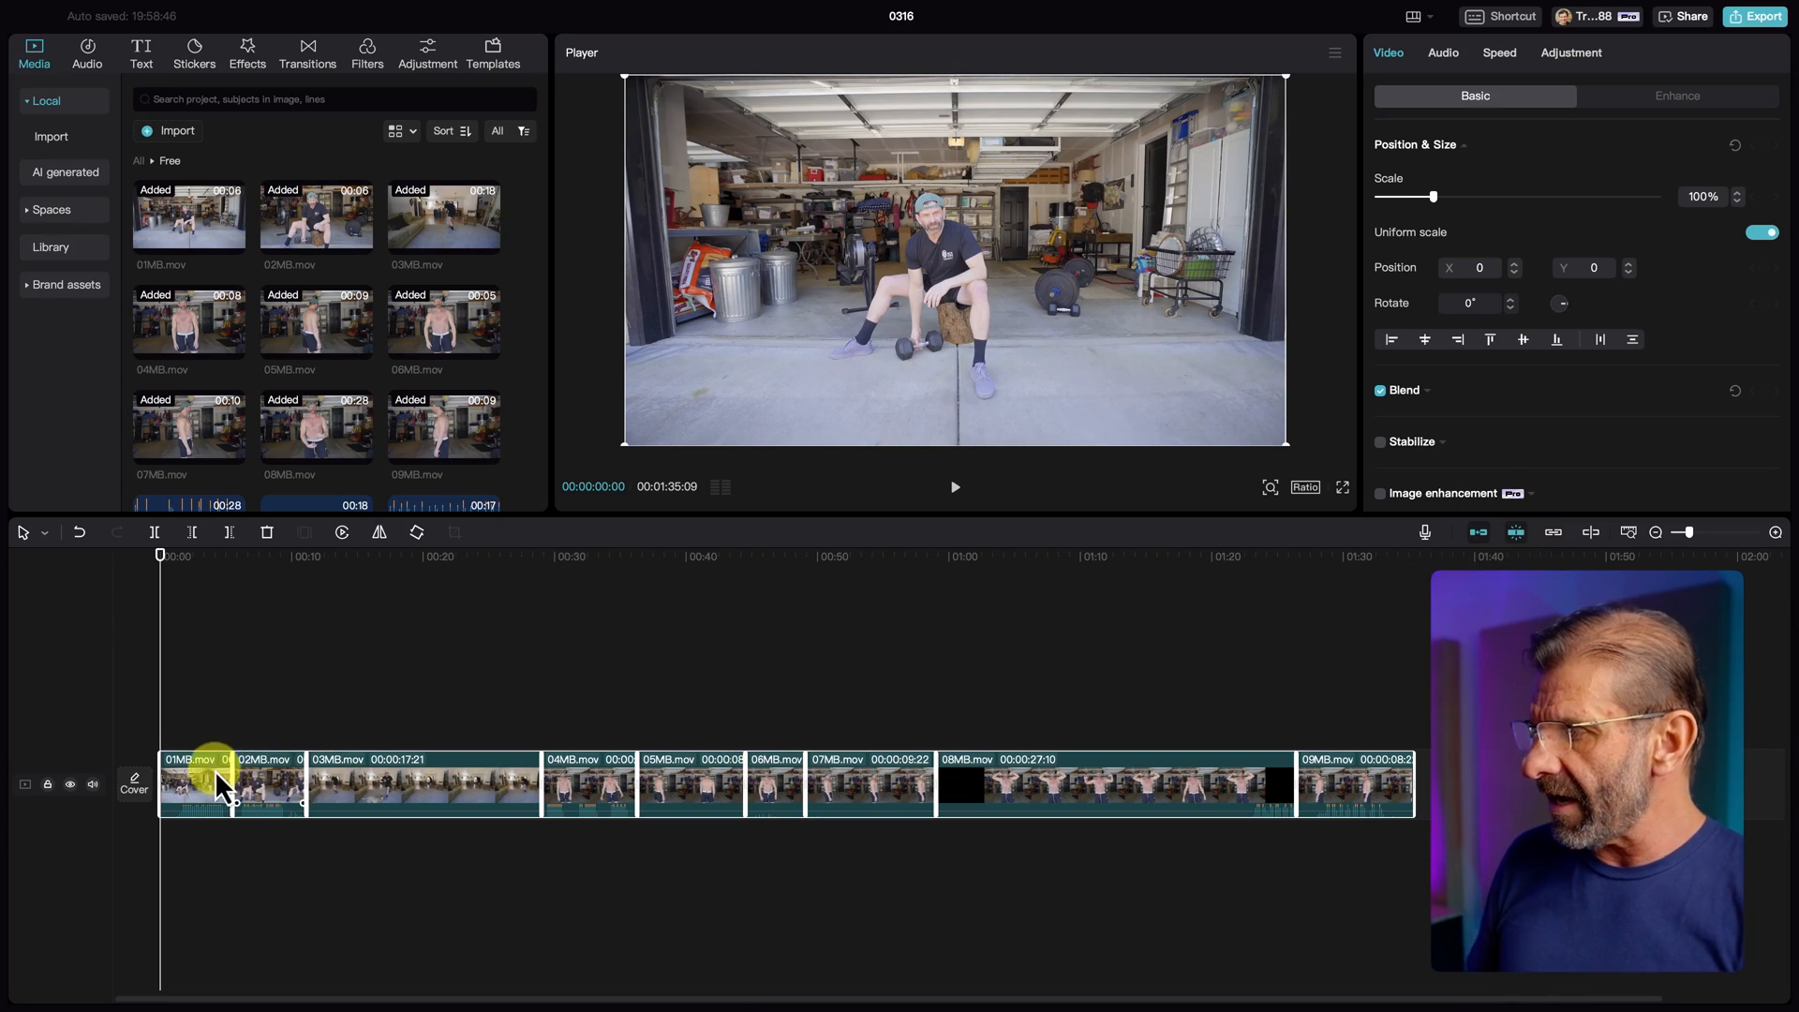
{"action": "left_click_drag", "start_coordinate": [191, 776], "coordinate": [318, 788]}
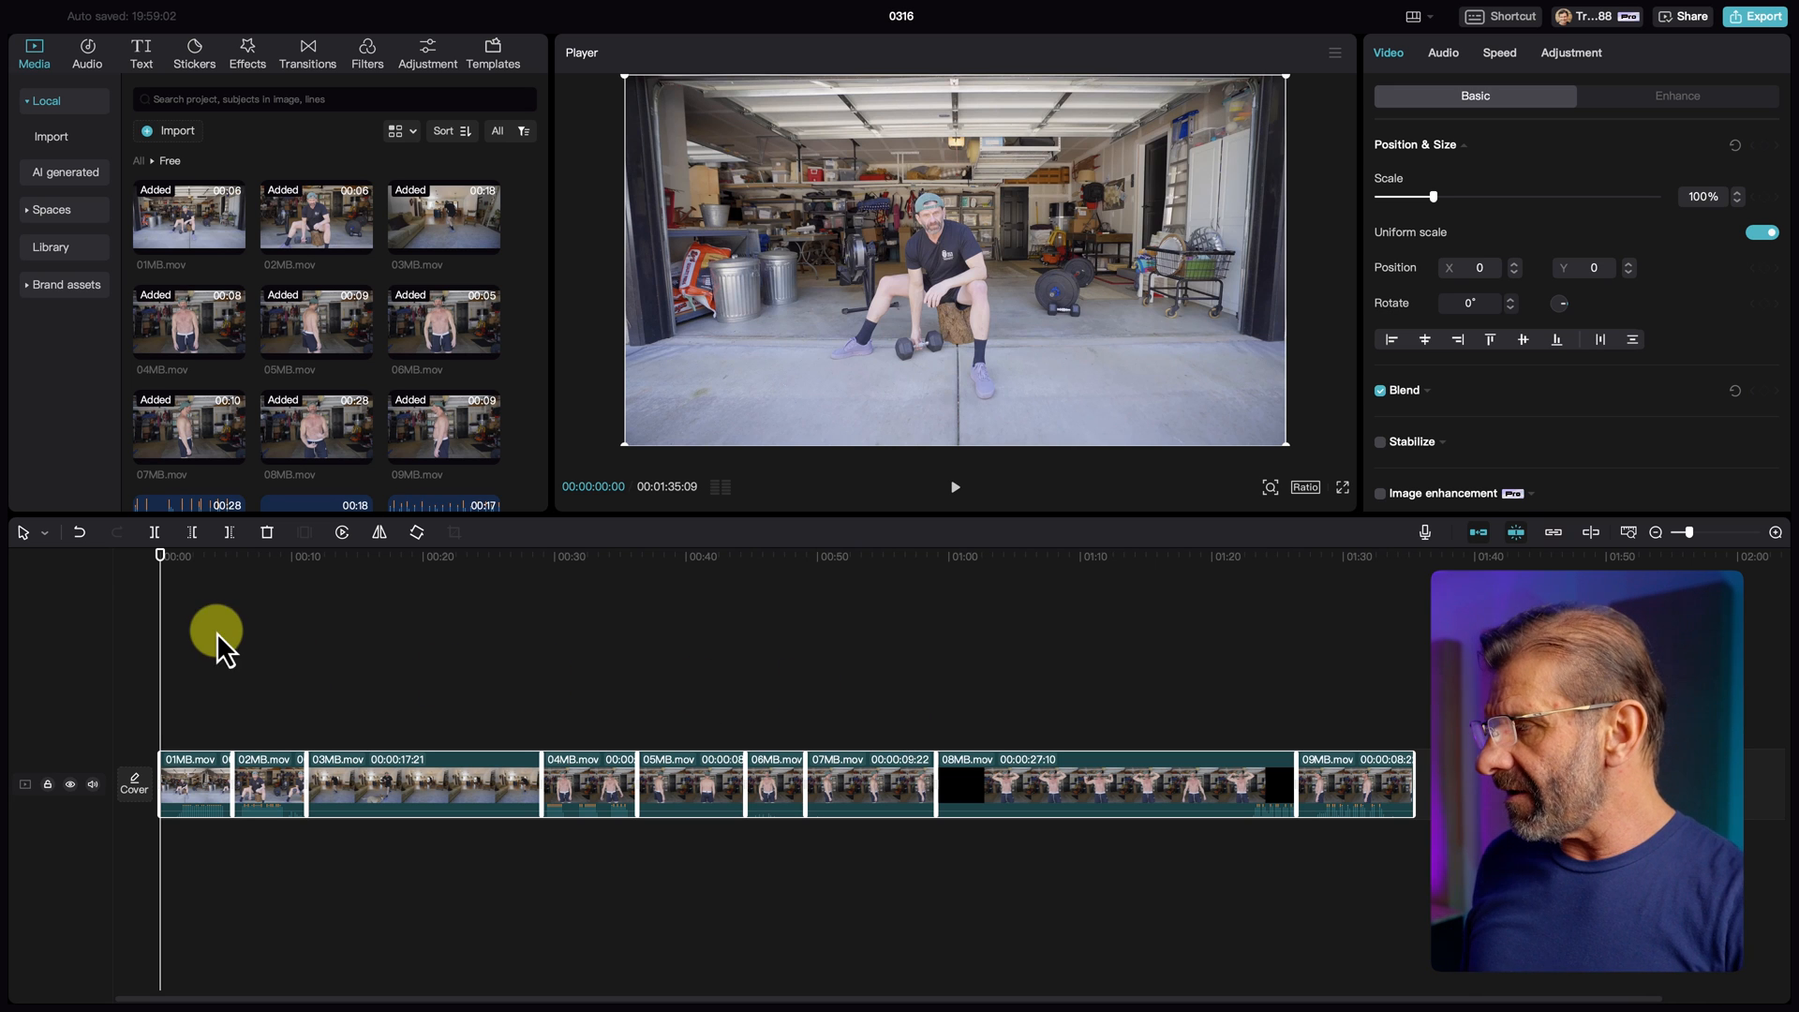
Step: Trim the start of the first clip, 01MB.mov, at 00:00:01:08 so the remaining clips close up
{"action": "left_click_drag", "start_coordinate": [198, 558], "coordinate": [183, 559]}
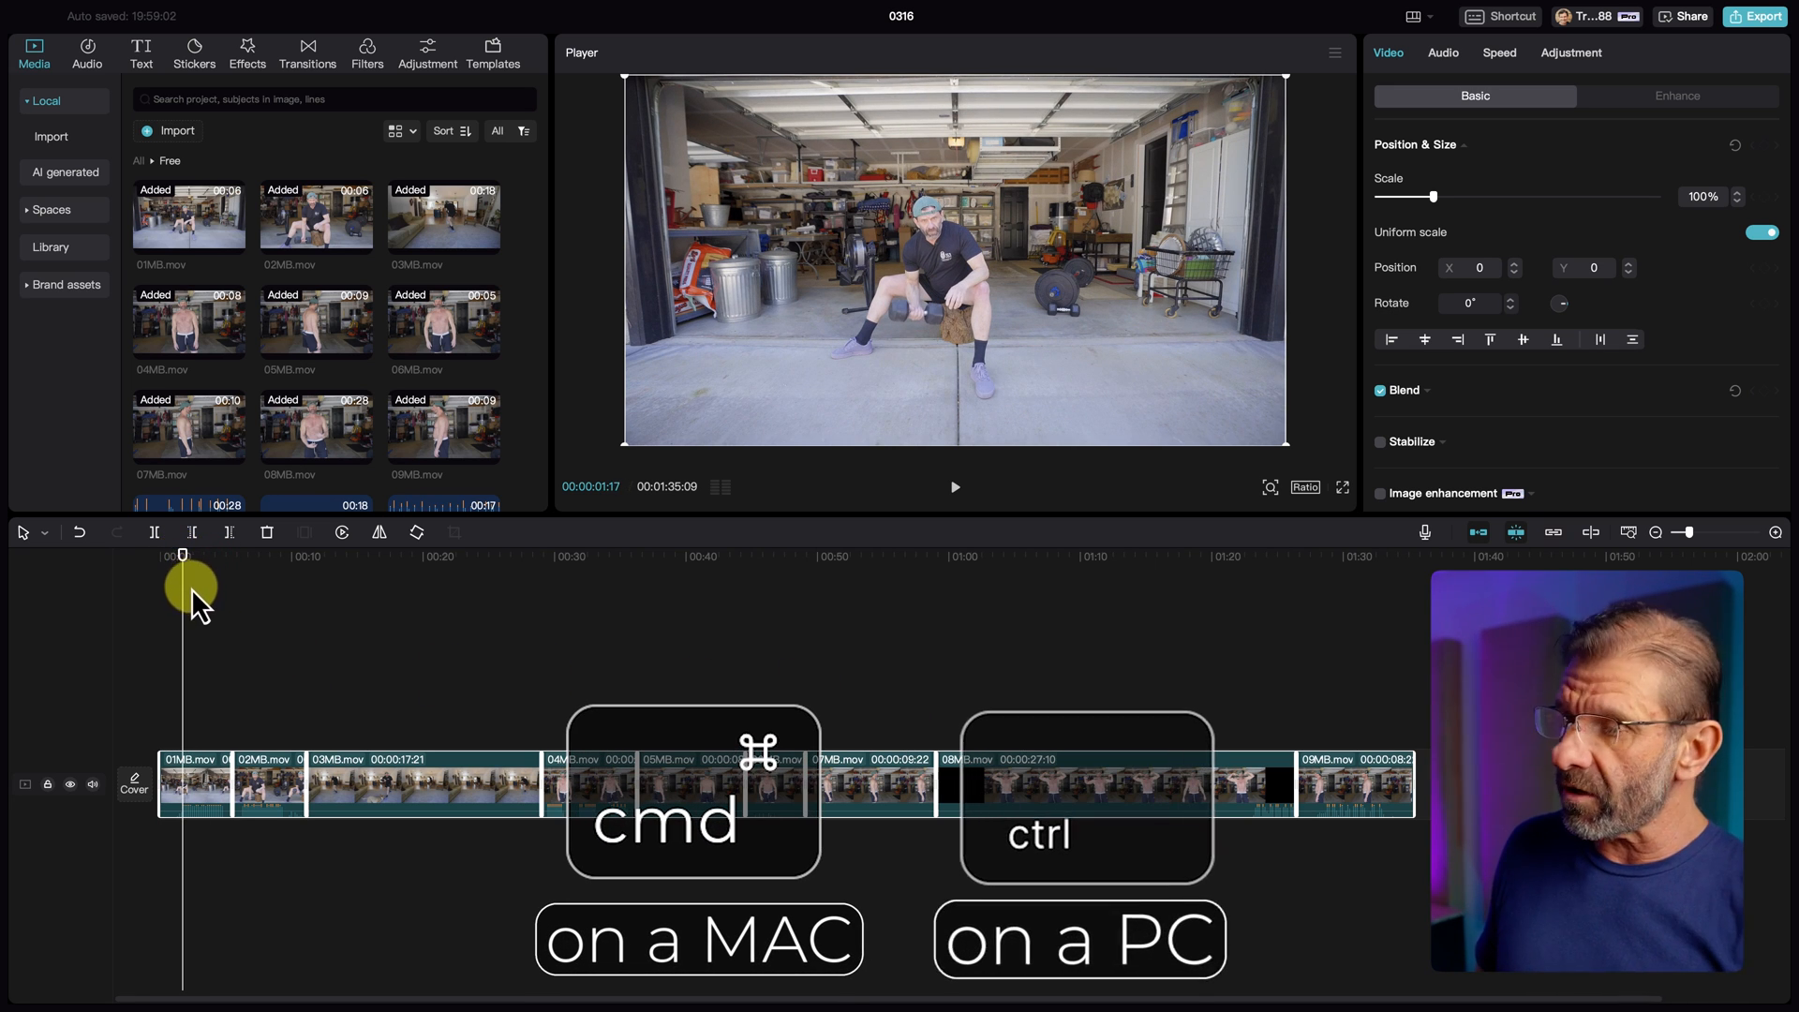
{"action": "key", "text": "super+plus"}
{"action": "key", "text": "super+plus"}
{"action": "key", "text": "super+plus"}
{"action": "key", "text": "super+plus"}
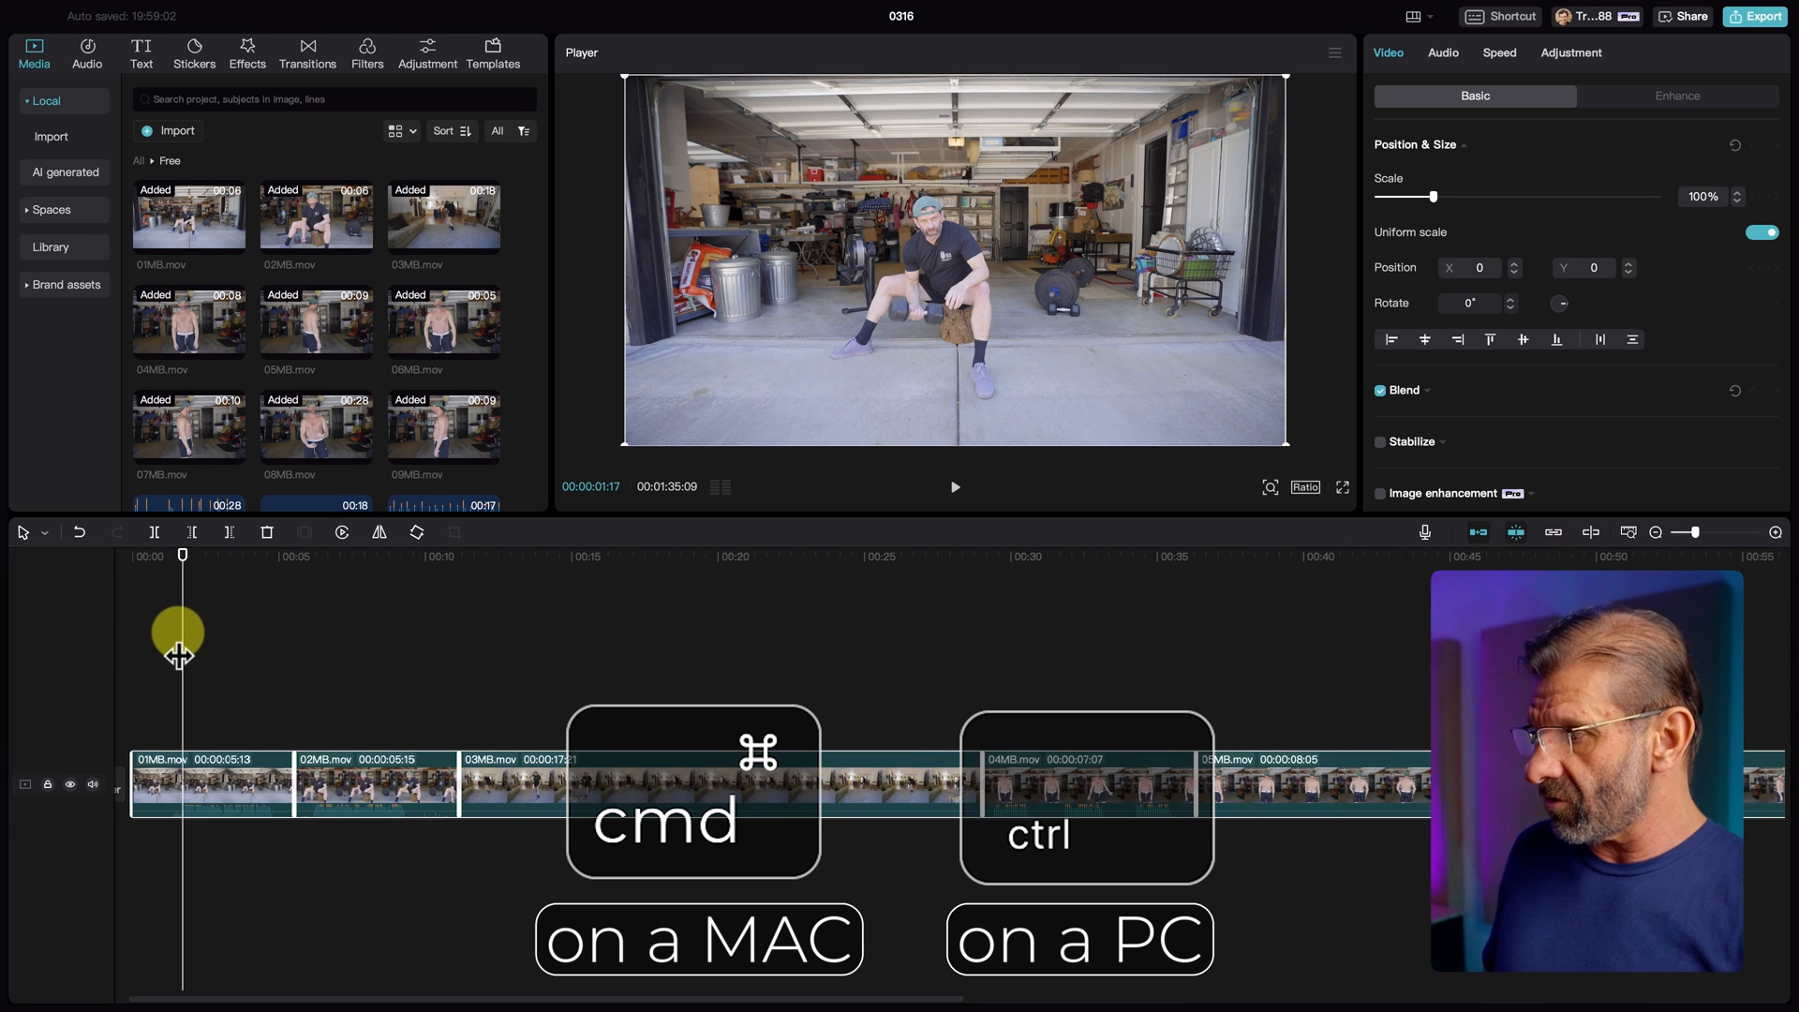
{"action": "key", "text": "super+plus"}
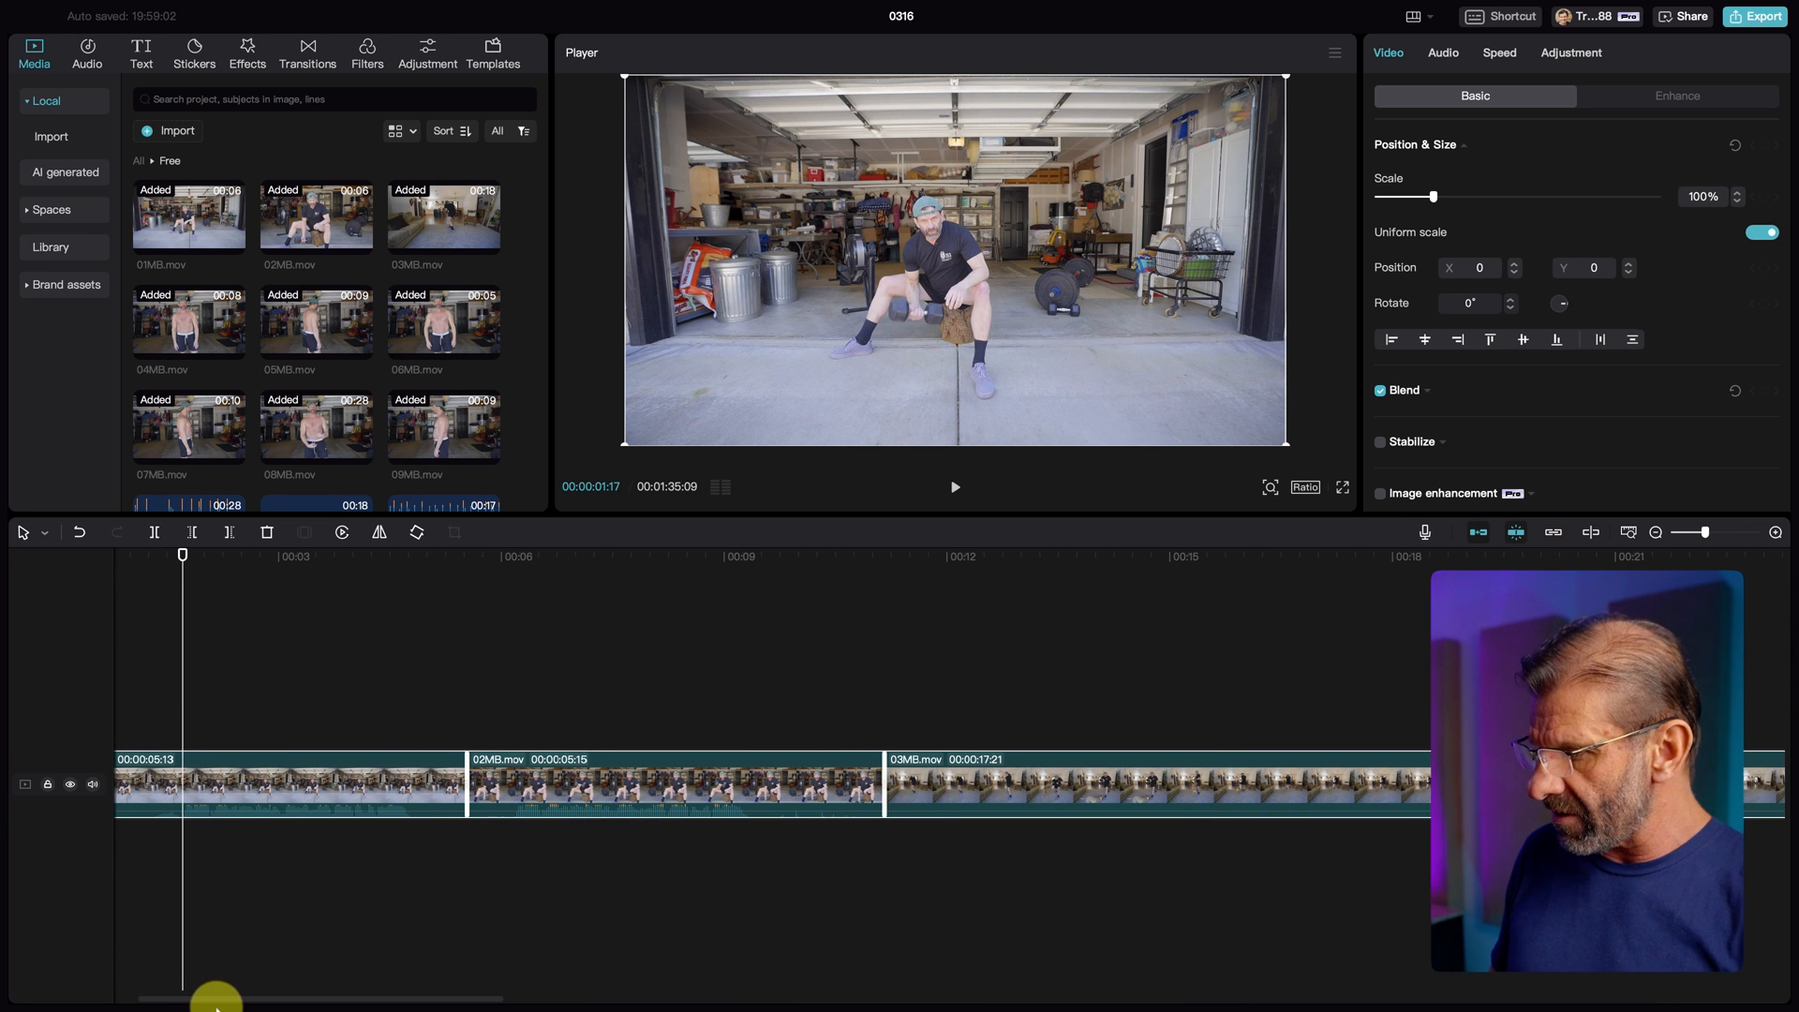
{"action": "left_click_drag", "start_coordinate": [215, 997], "coordinate": [209, 993]}
{"action": "left_click_drag", "start_coordinate": [240, 579], "coordinate": [213, 584]}
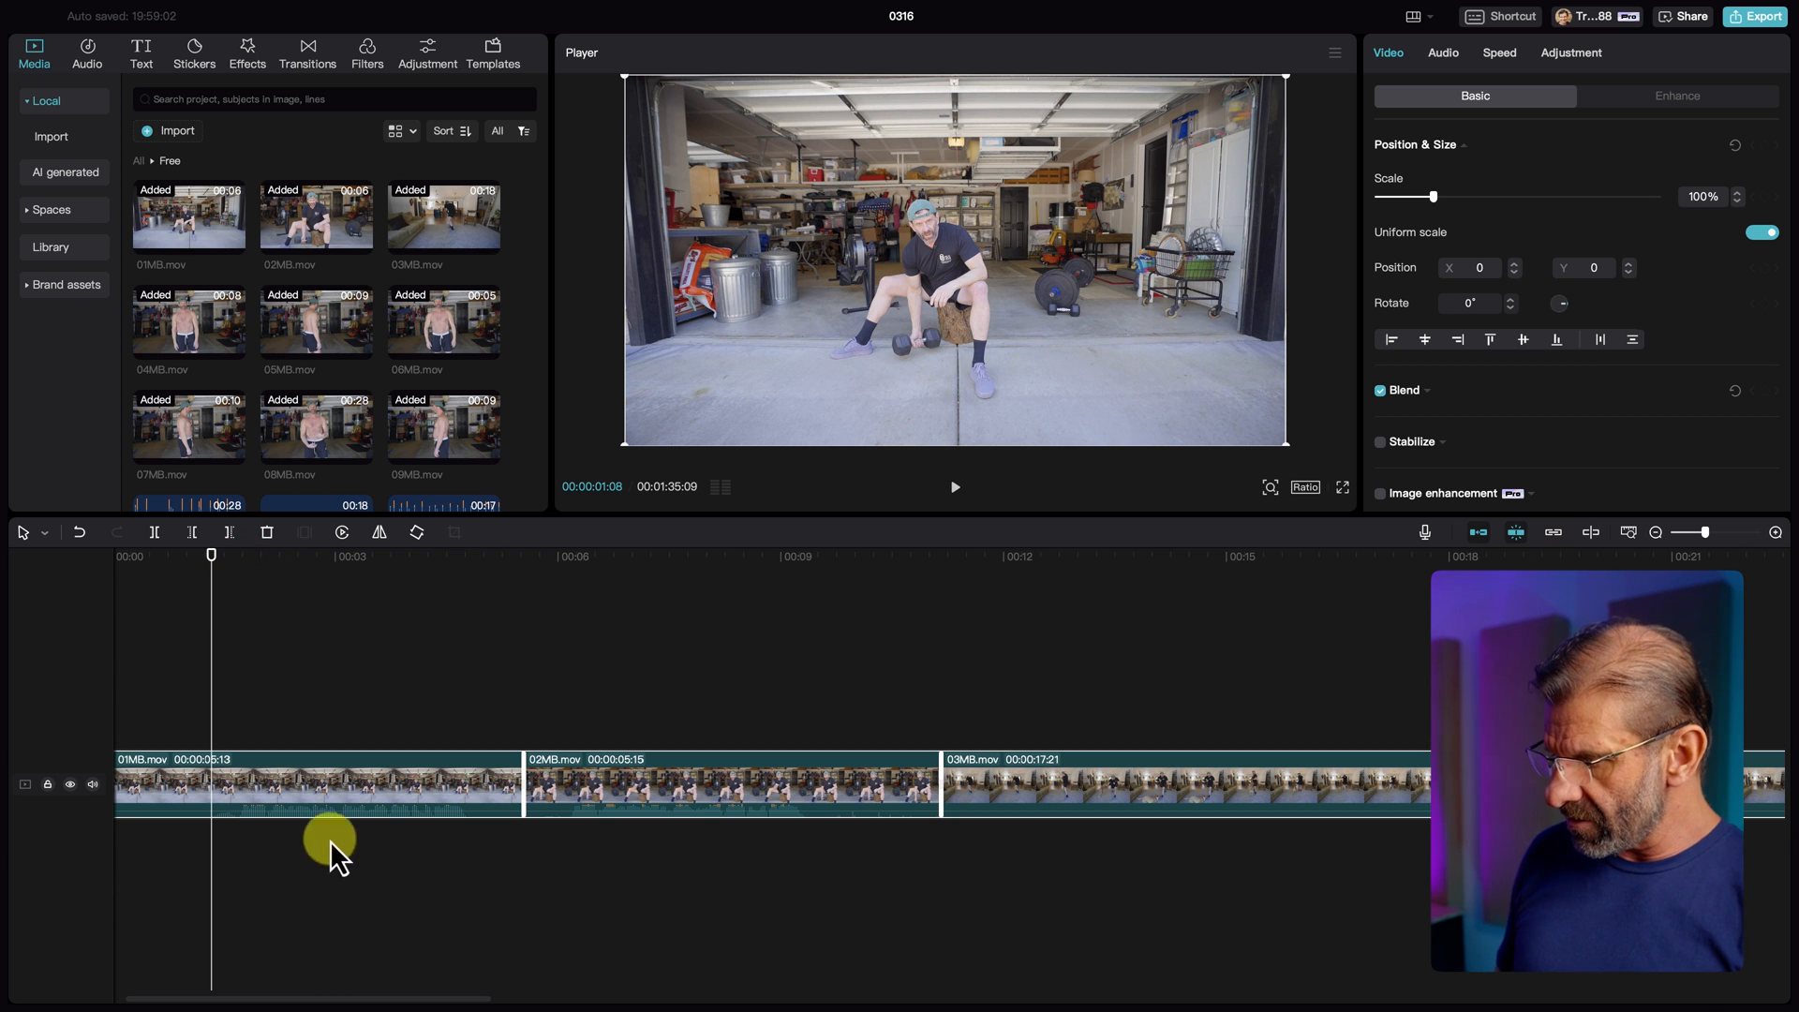
{"action": "left_click_drag", "start_coordinate": [350, 1000], "coordinate": [288, 996]}
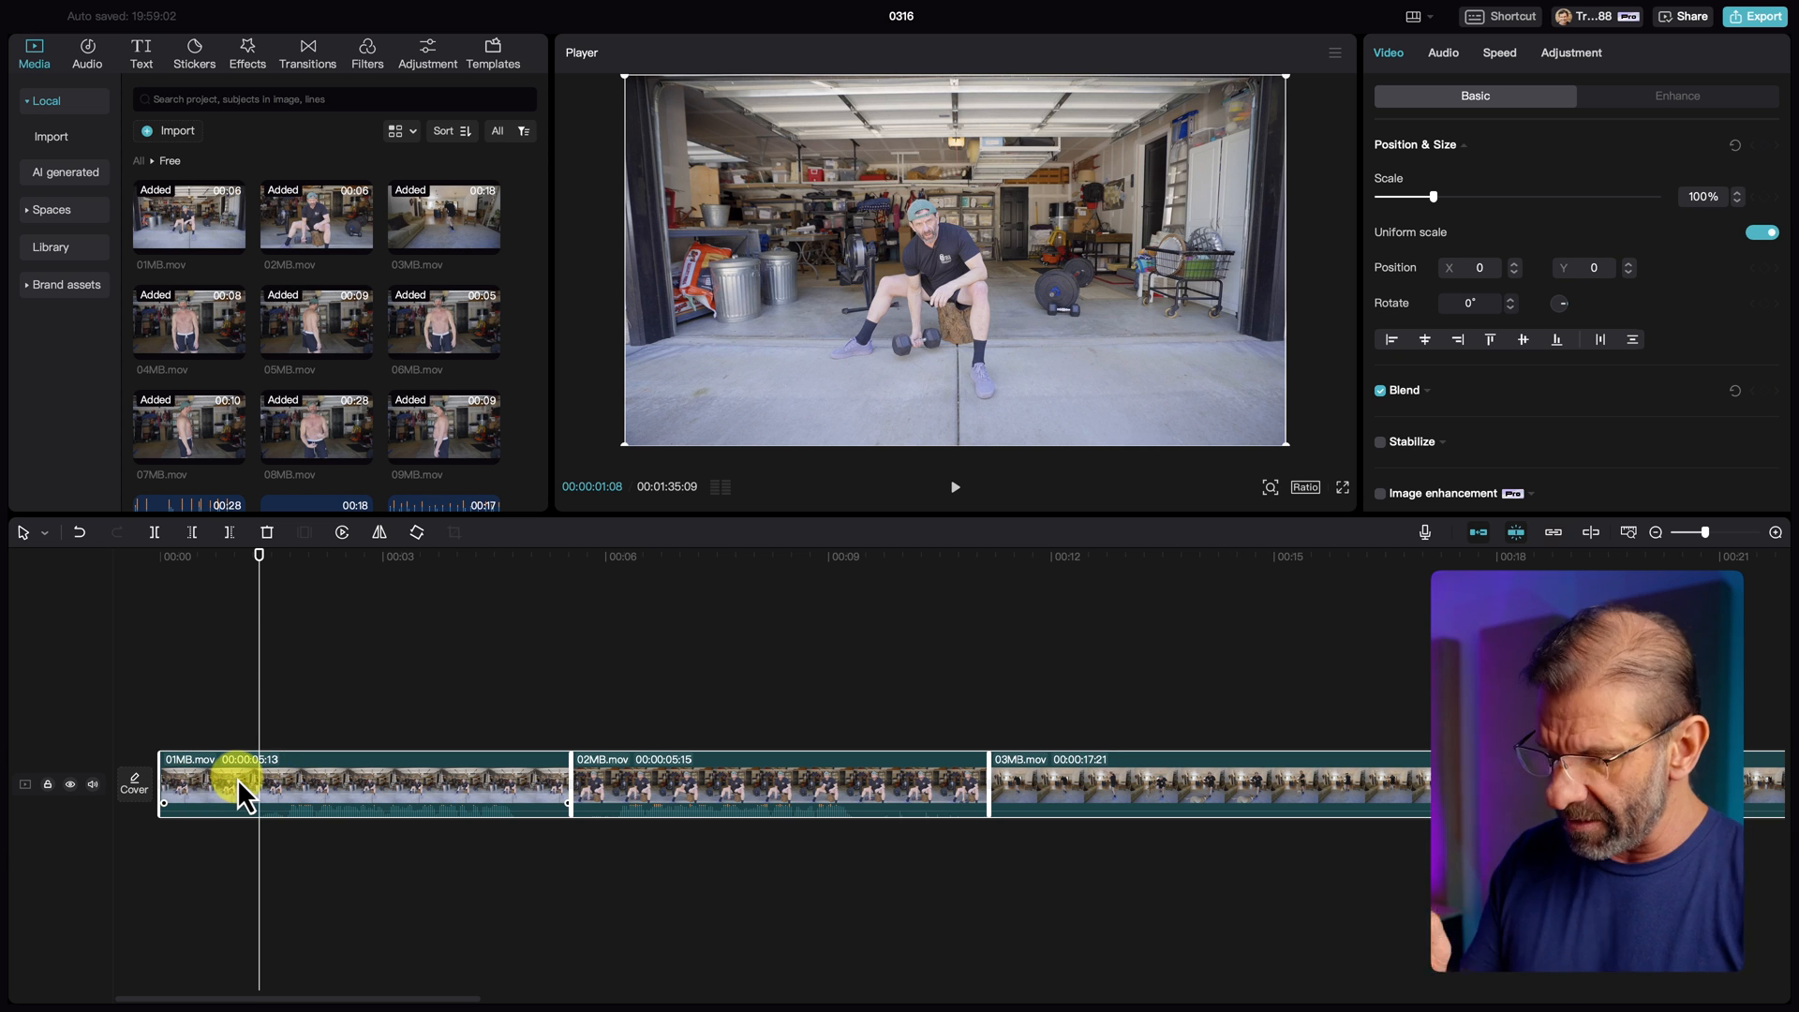
{"action": "key", "text": "q"}
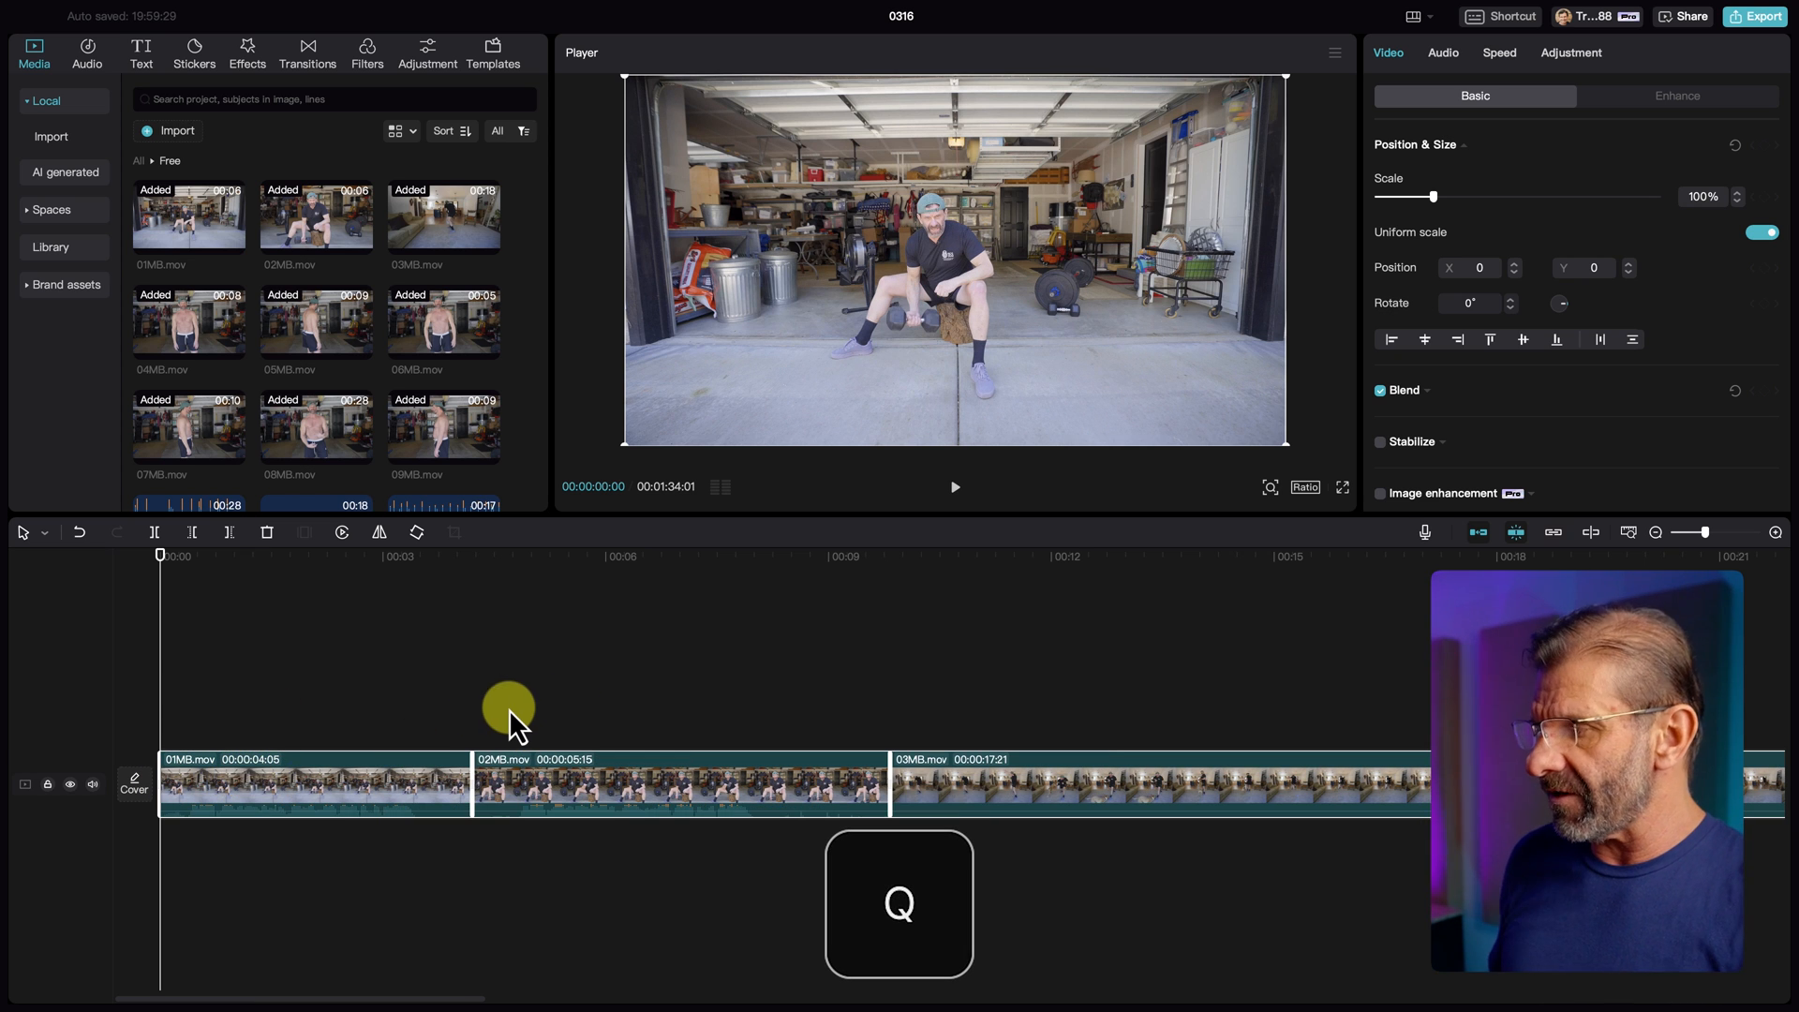
Step: Play the first clip to 00:00:03:11 and trim the end of 01MB.mov there
{"action": "key", "text": "space"}
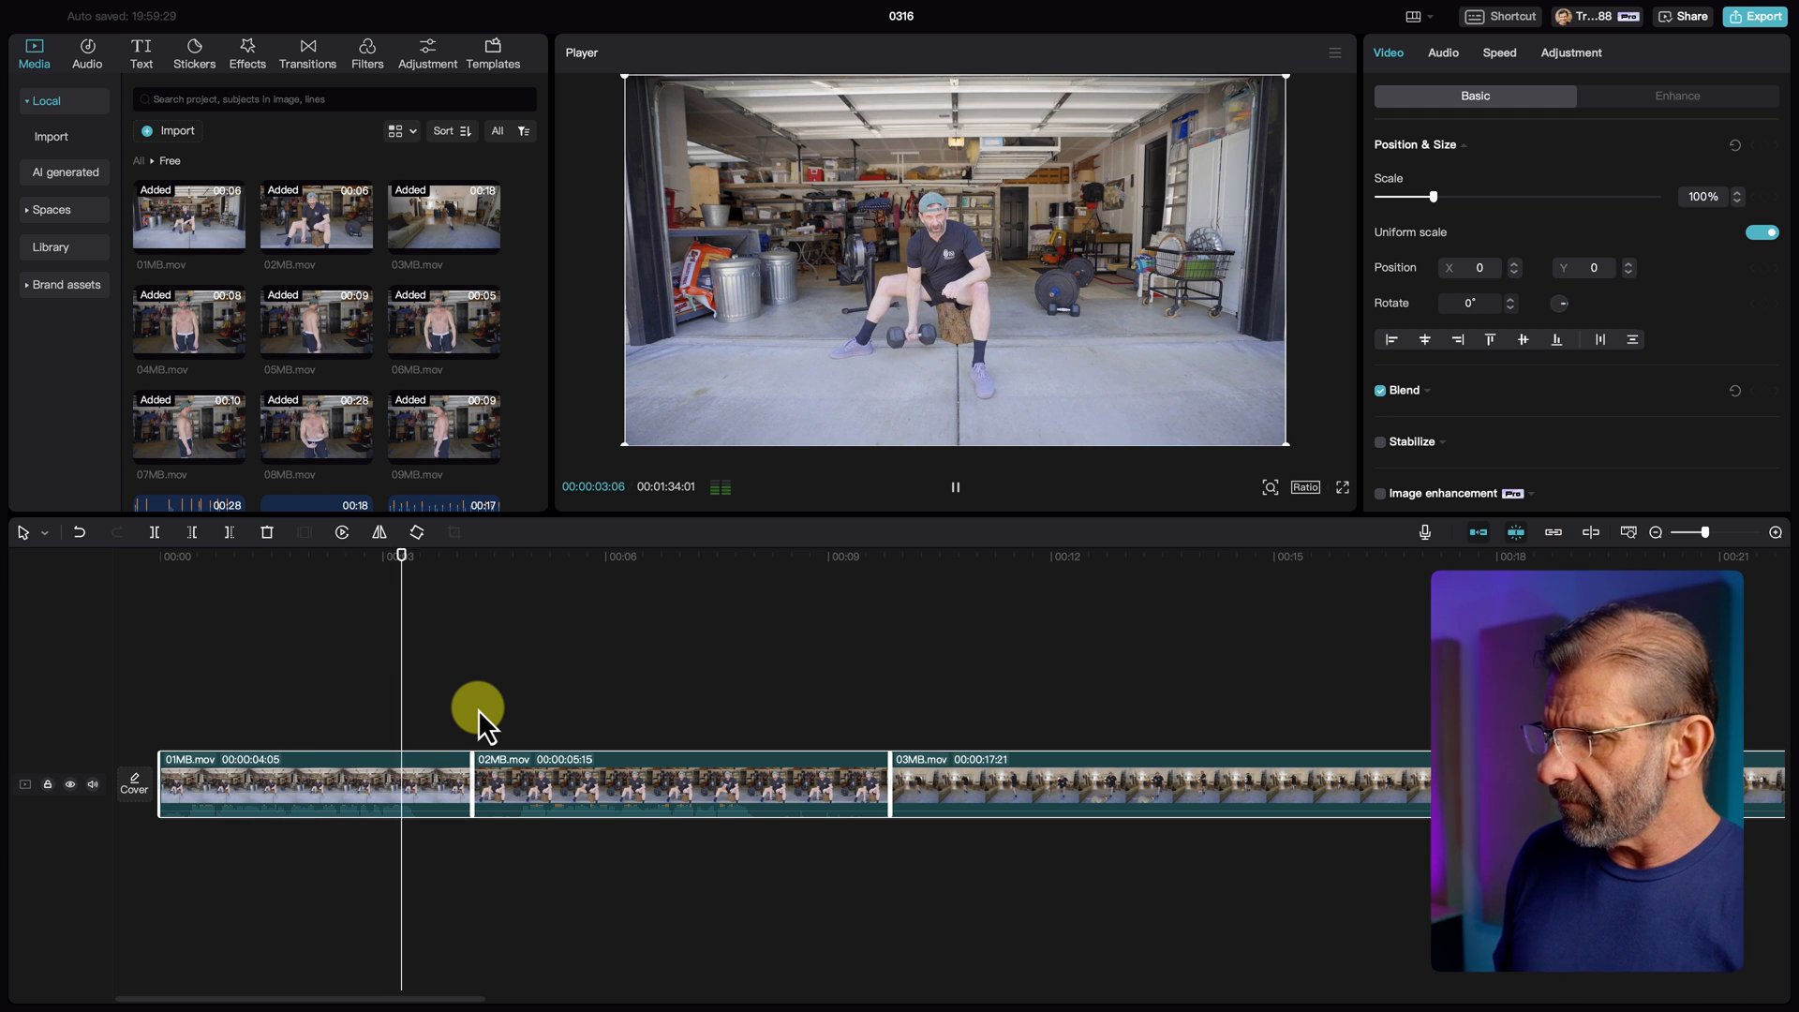
{"action": "key", "text": "space"}
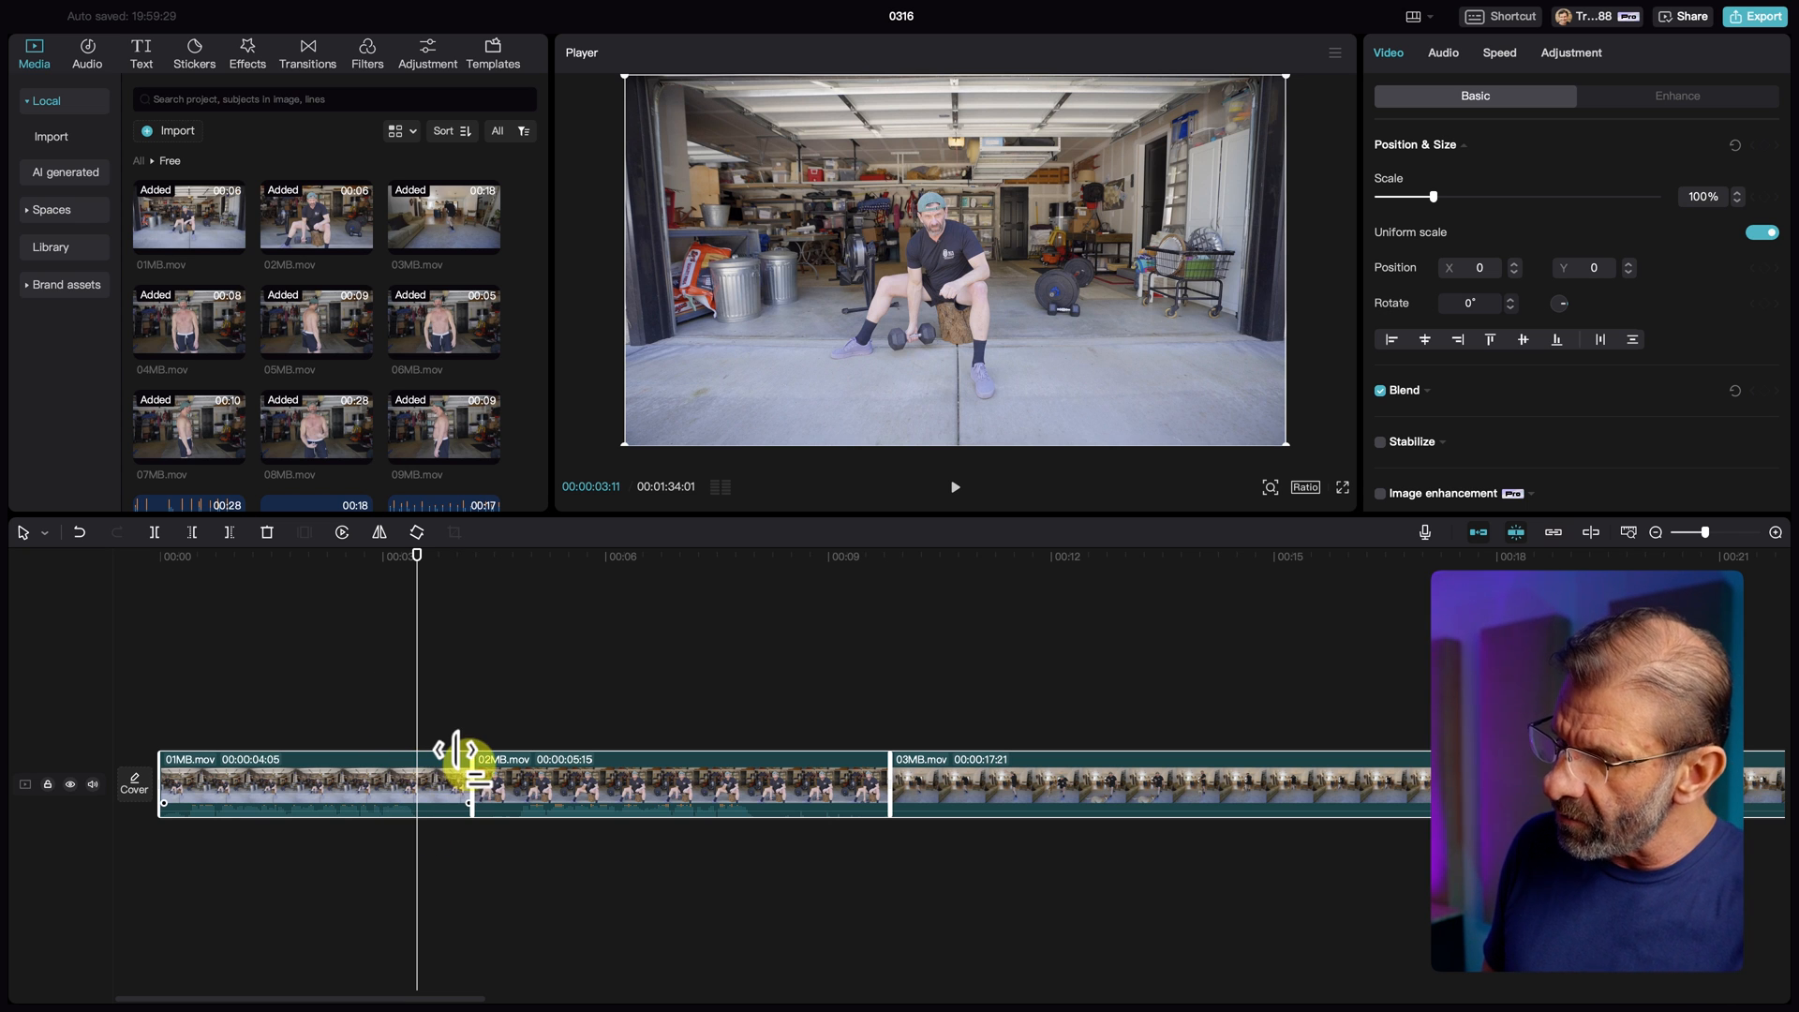
{"action": "key", "text": "w"}
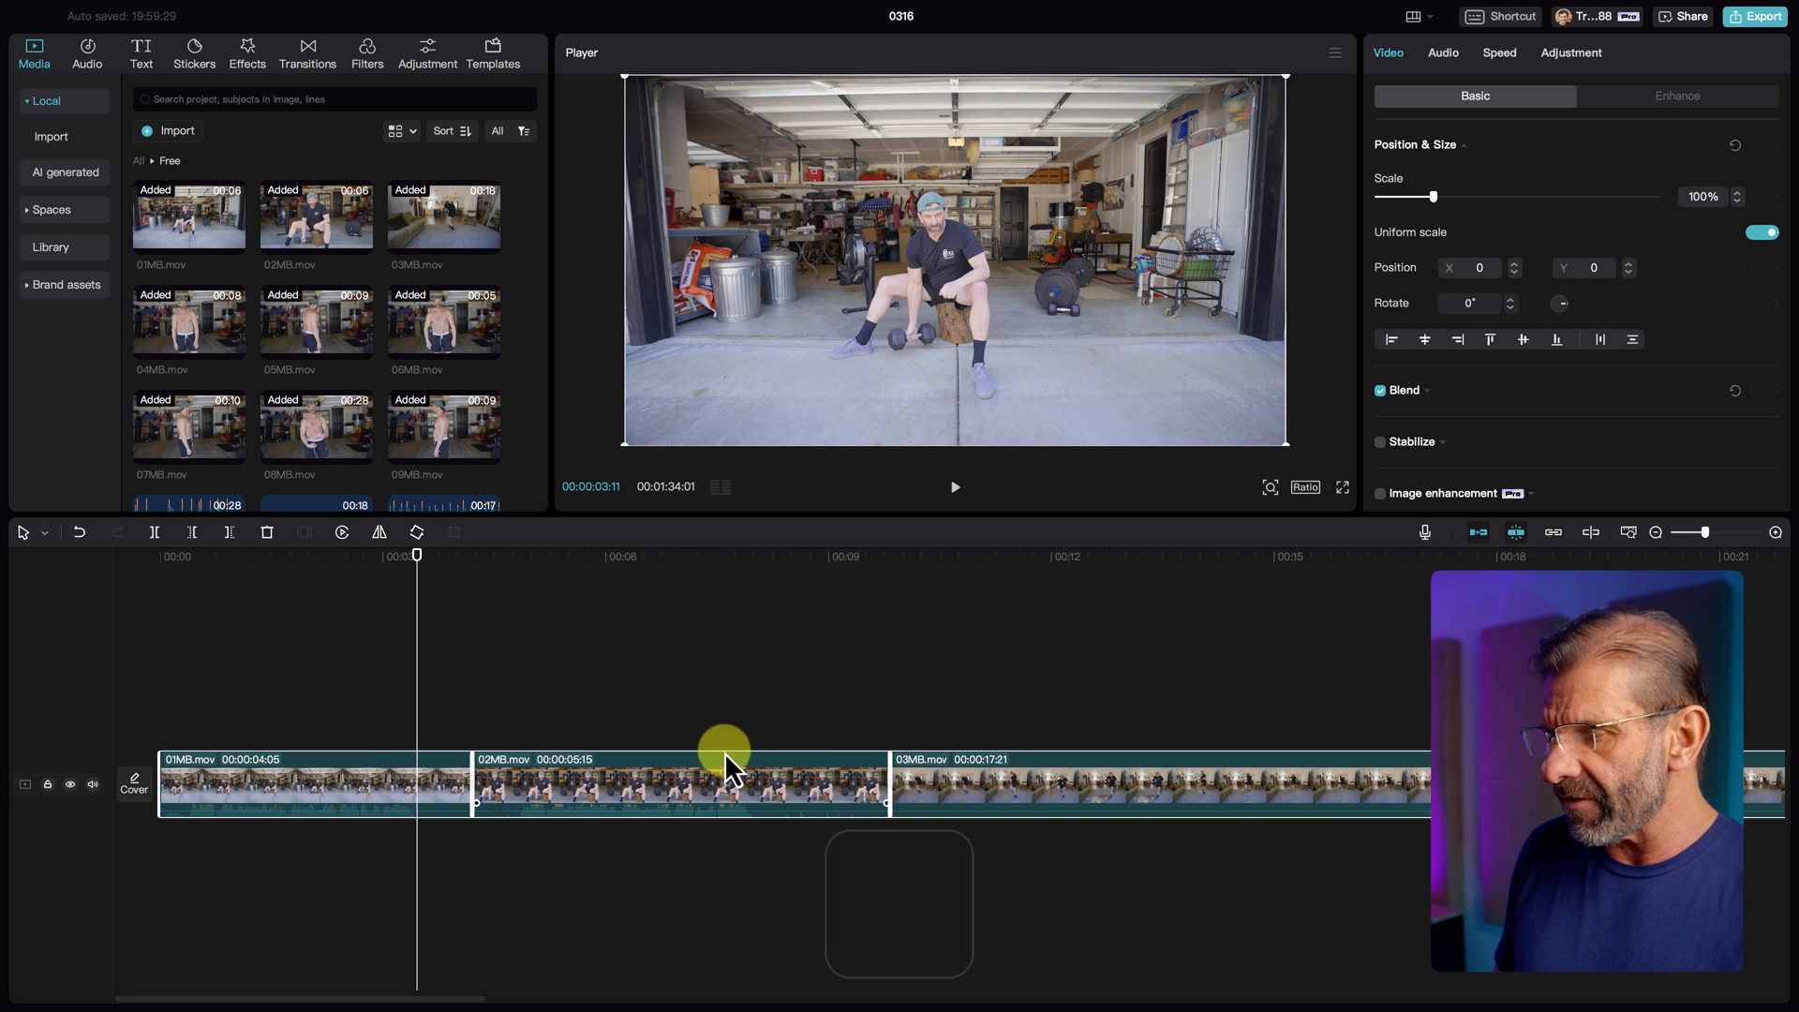
{"action": "key", "text": "w"}
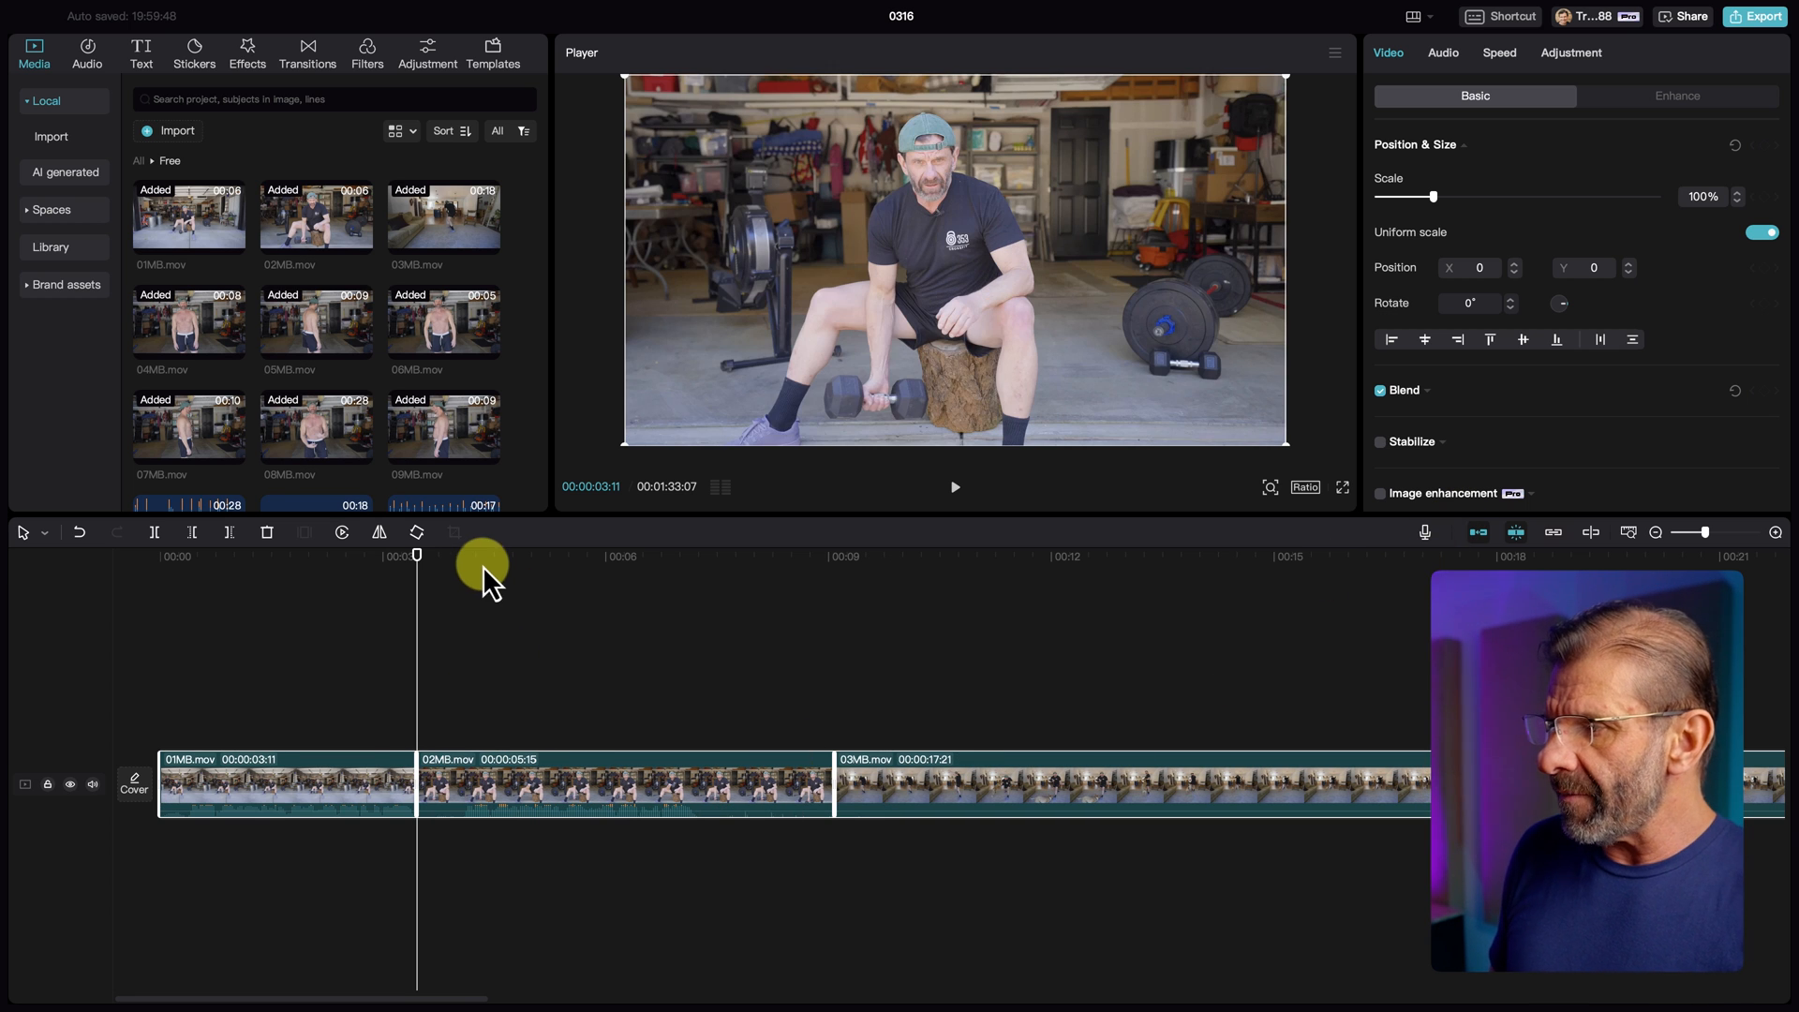
Step: Trim about half a second from the start of 02MB.mov and cut off its end at 00:00:06:16
{"action": "left_click_drag", "start_coordinate": [480, 556], "coordinate": [459, 577]}
{"action": "key", "text": "q"}
{"action": "key", "text": "space"}
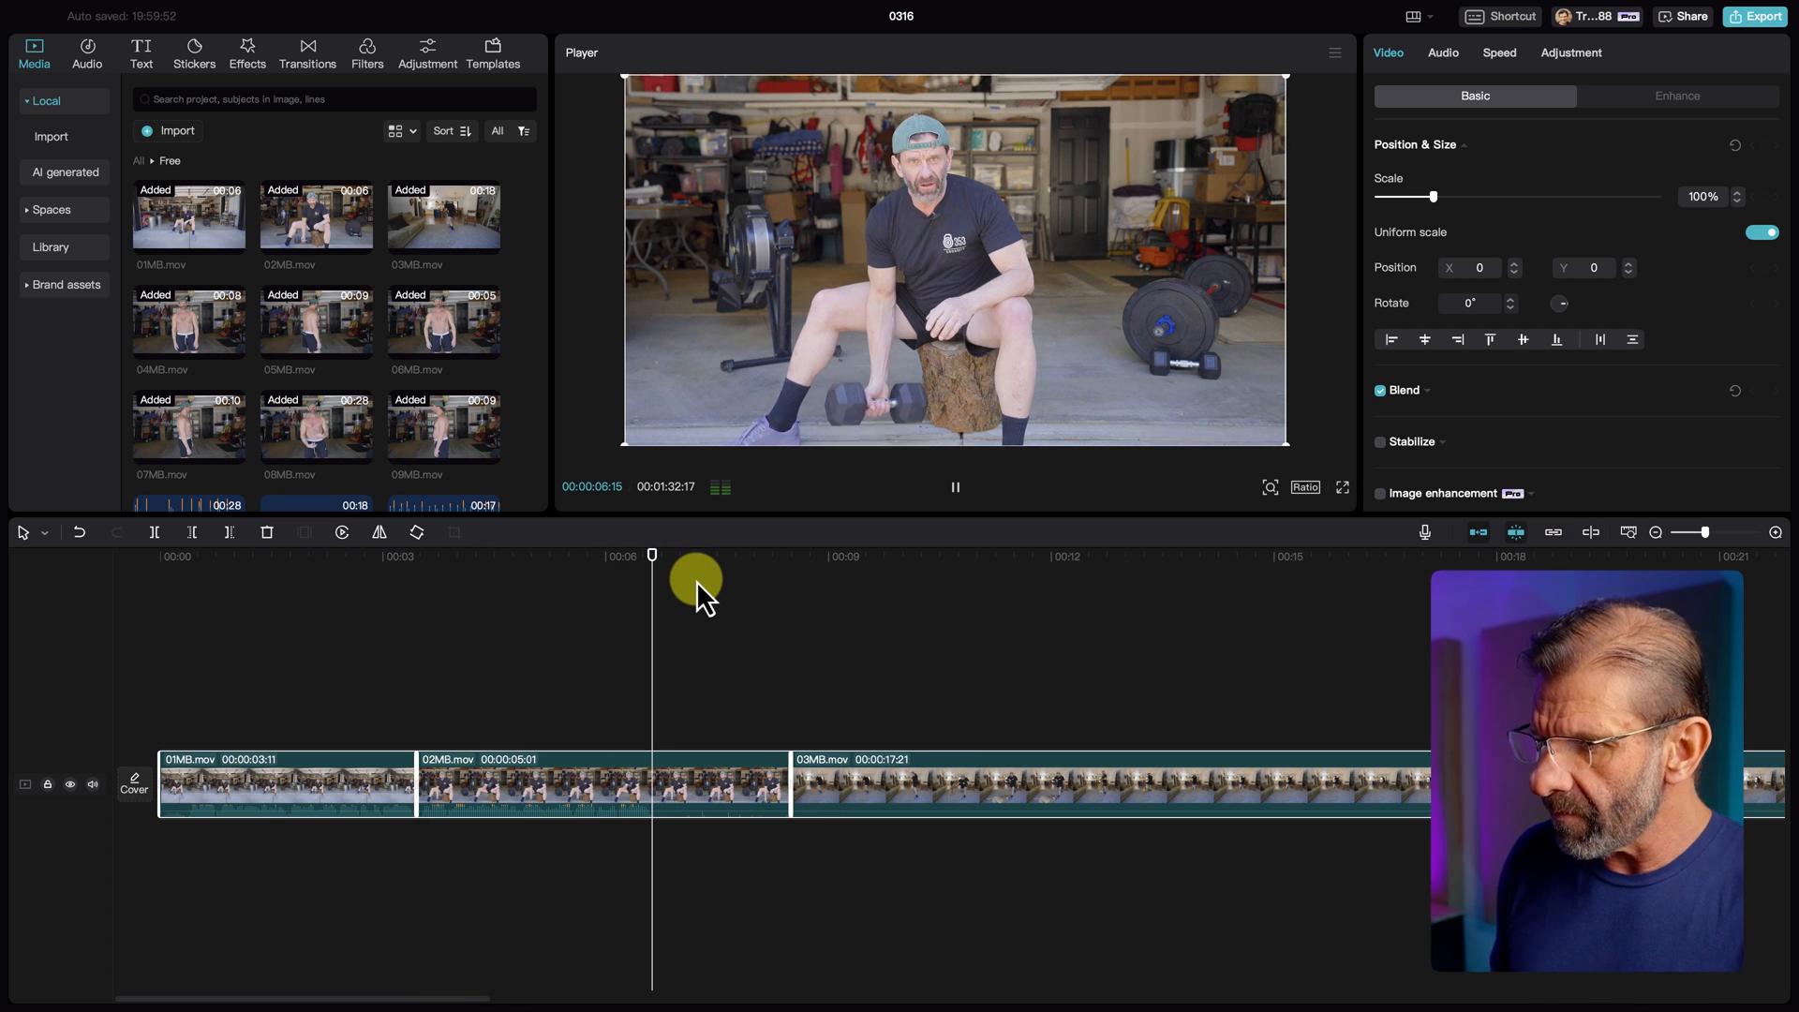
{"action": "key", "text": "w"}
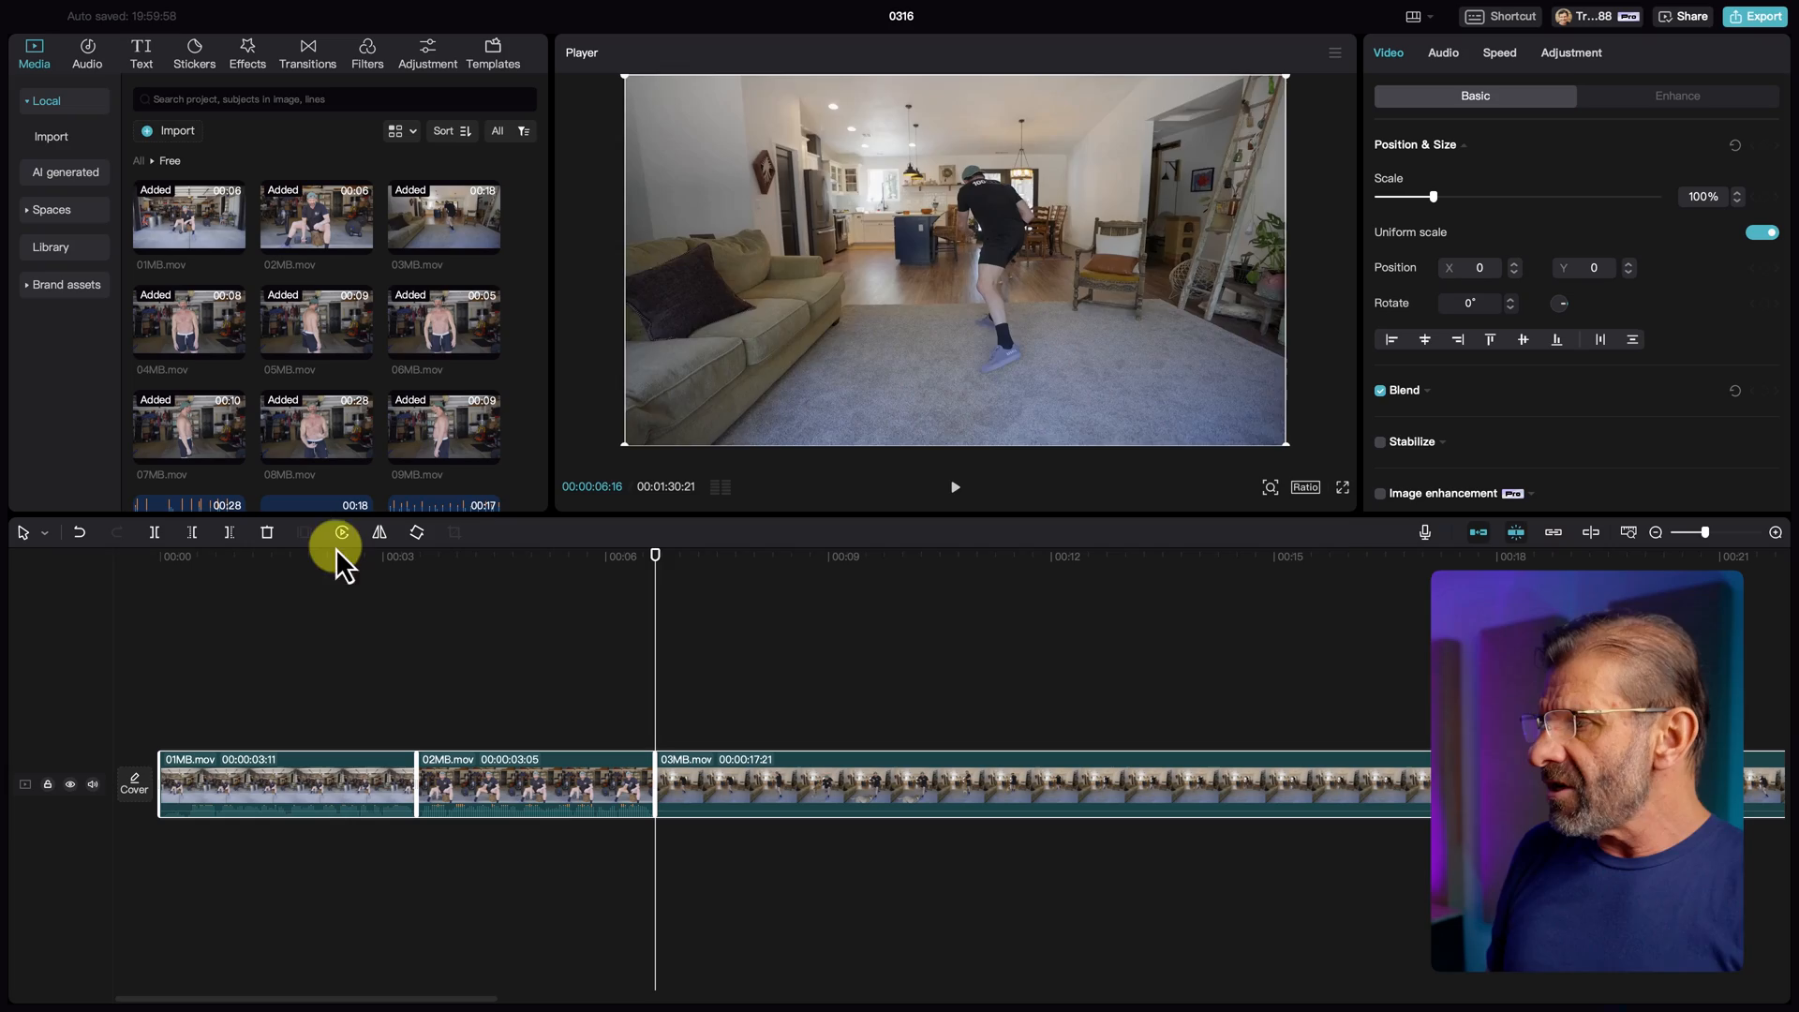
Step: Trim the end of 01MB.mov at 00:00:00:09 and play the opening back from the start of the timeline
{"action": "left_click_drag", "start_coordinate": [333, 562], "coordinate": [179, 632]}
{"action": "left_click_drag", "start_coordinate": [249, 482], "coordinate": [241, 500]}
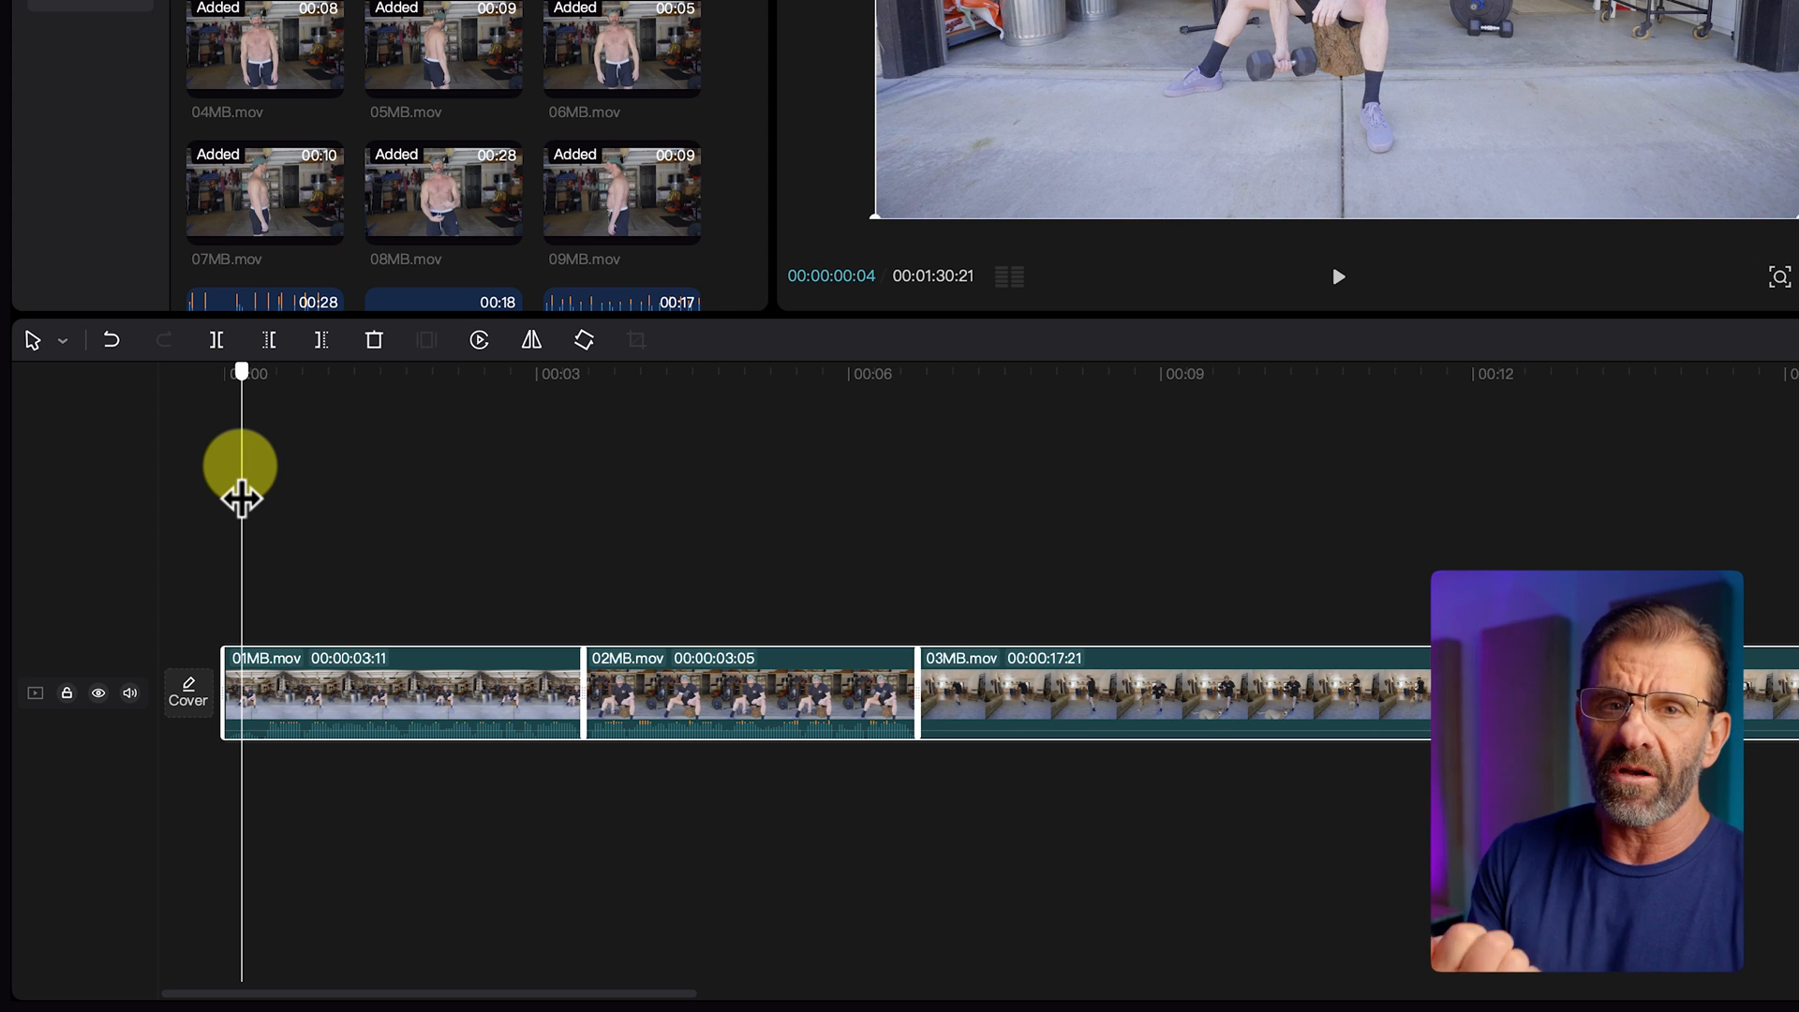
{"action": "left_click_drag", "start_coordinate": [242, 500], "coordinate": [263, 563]}
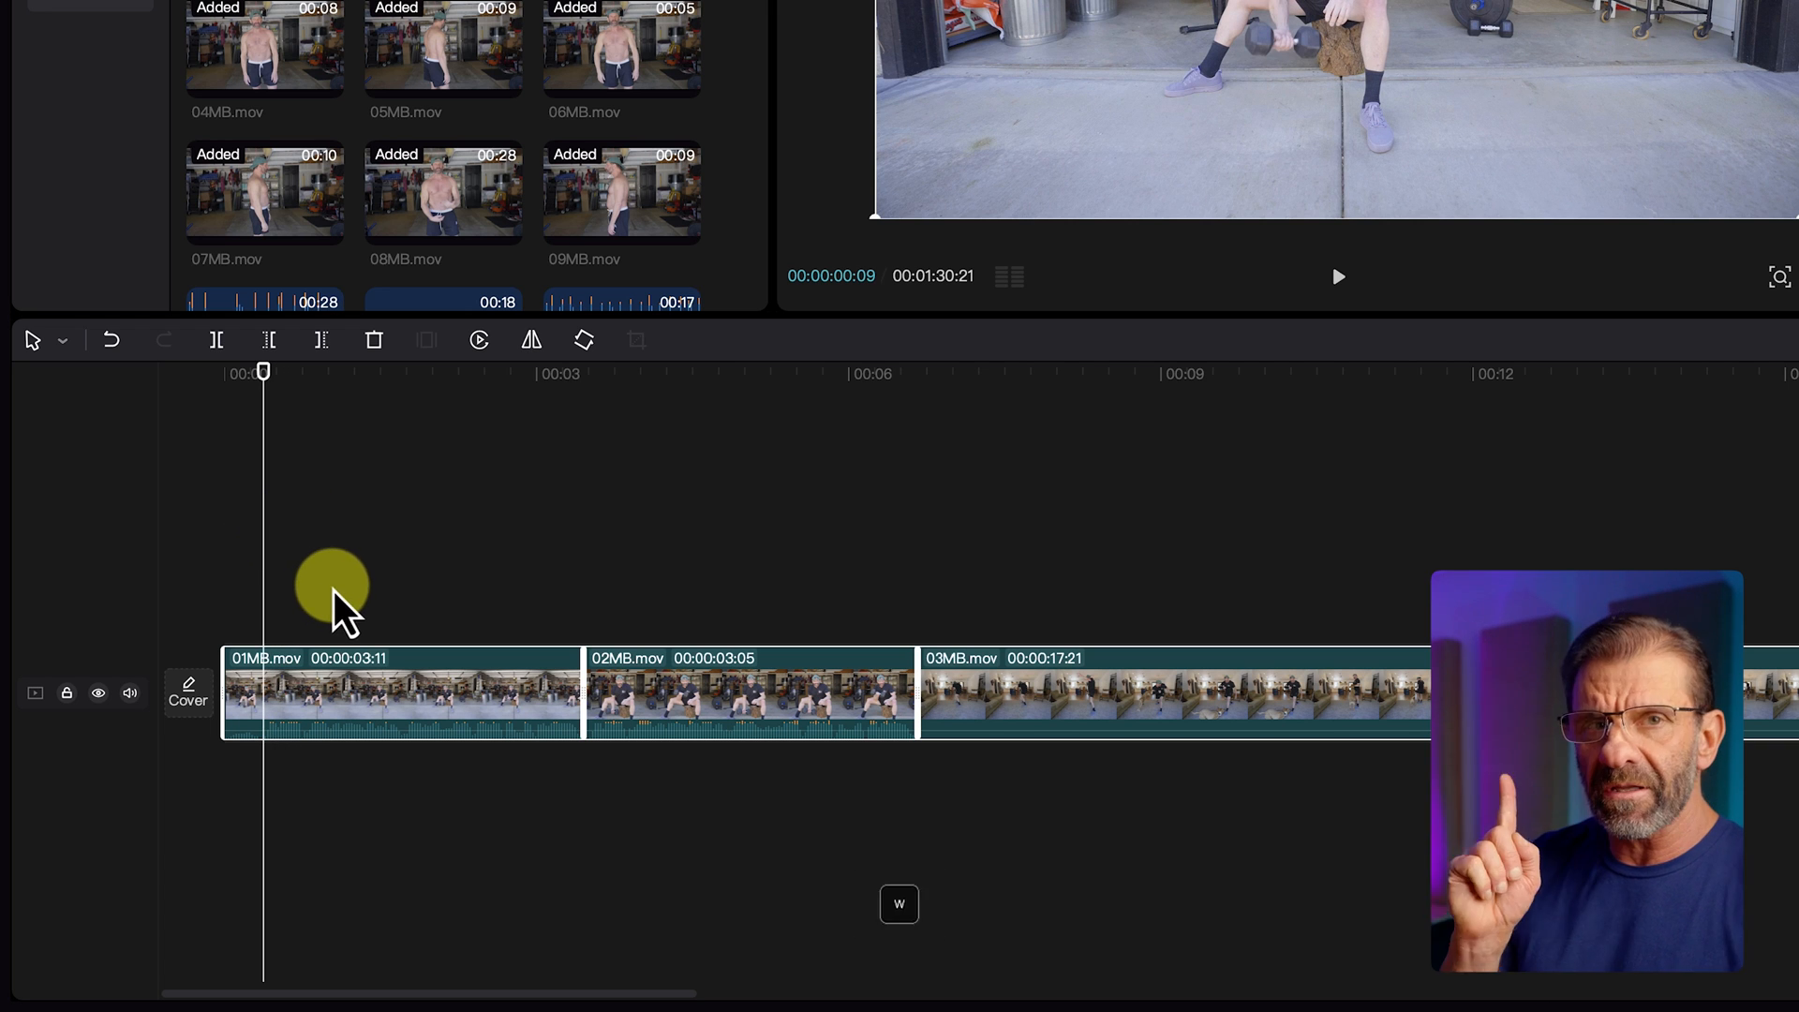
{"action": "key", "text": "w"}
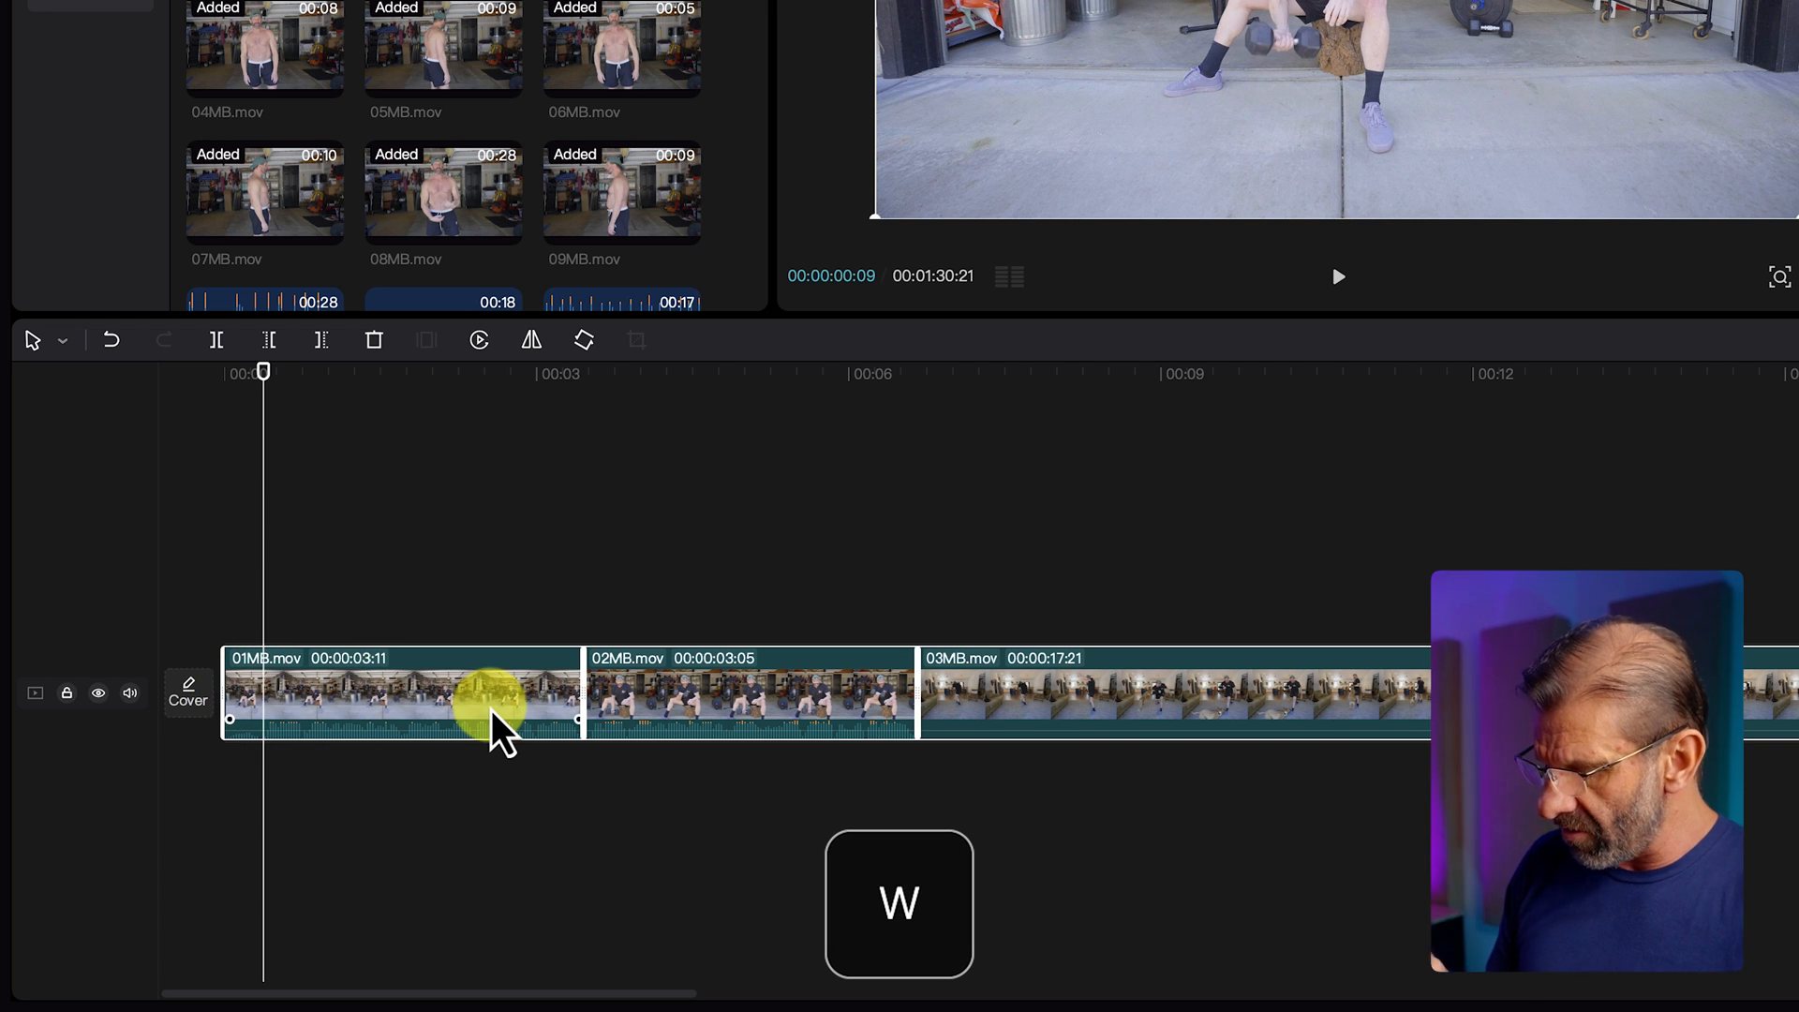
{"action": "key", "text": "w"}
{"action": "left_click", "coordinate": [244, 679]}
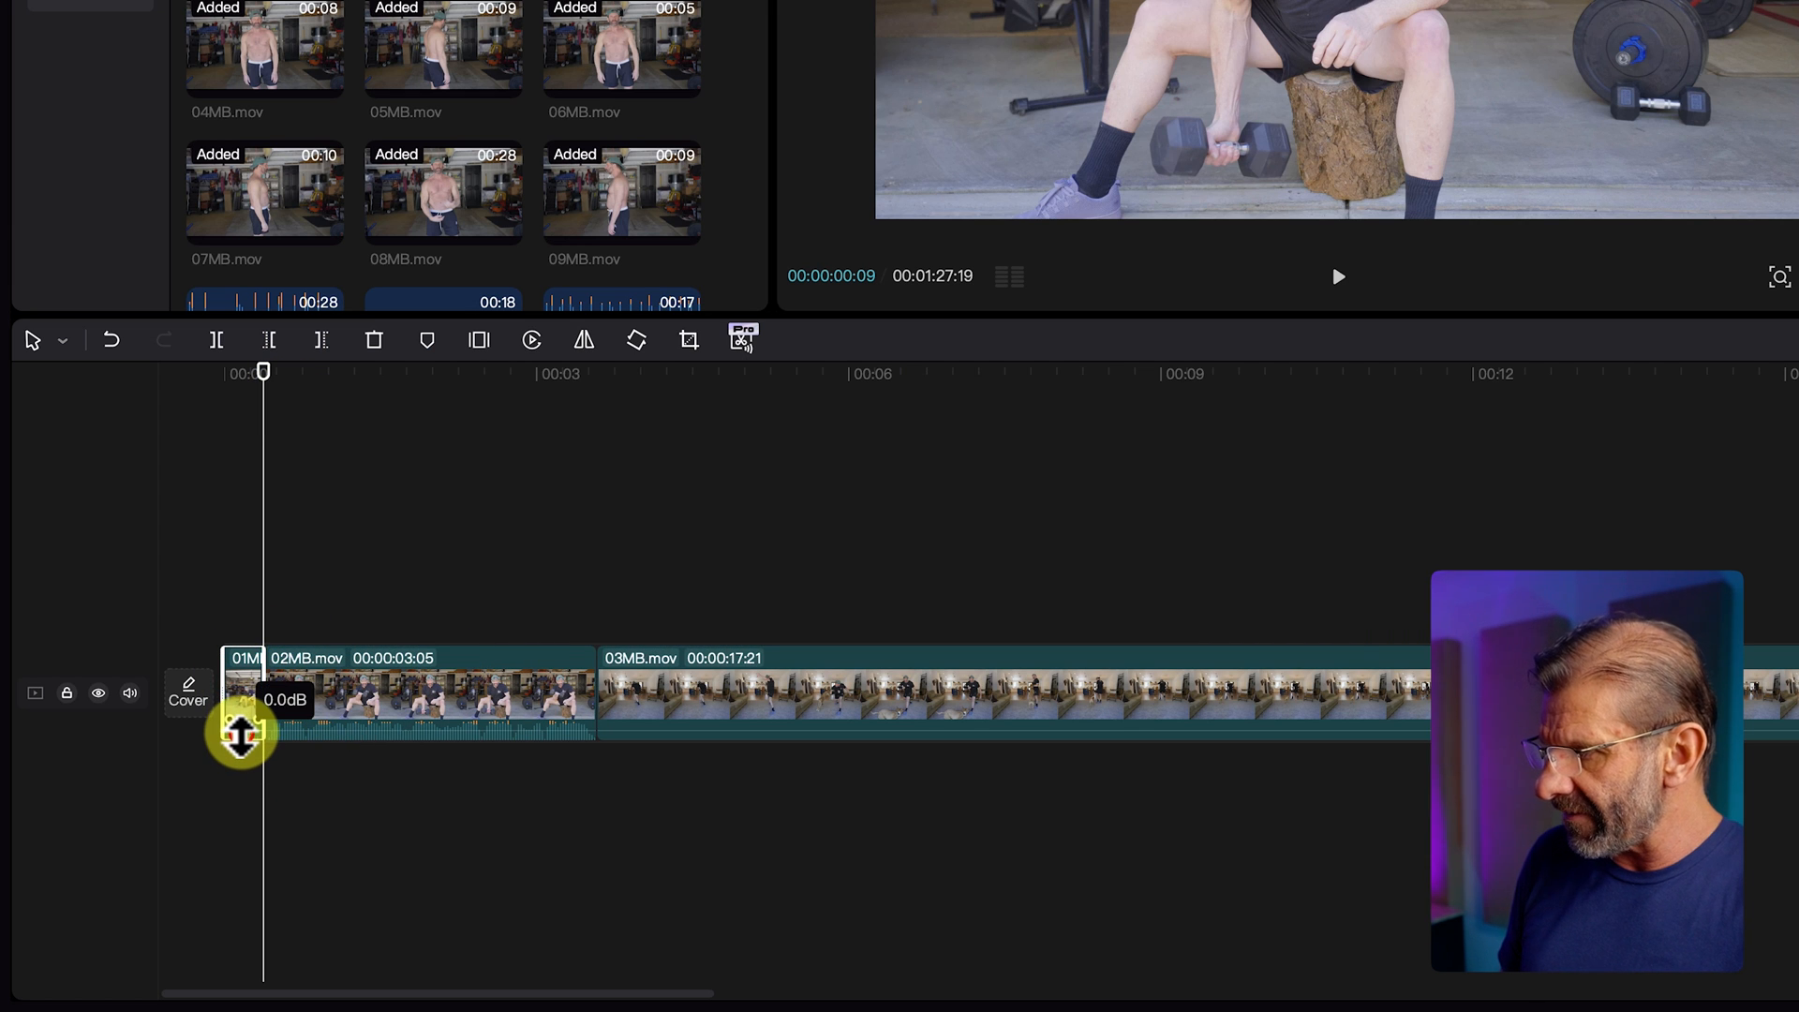
{"action": "left_click", "coordinate": [364, 459]}
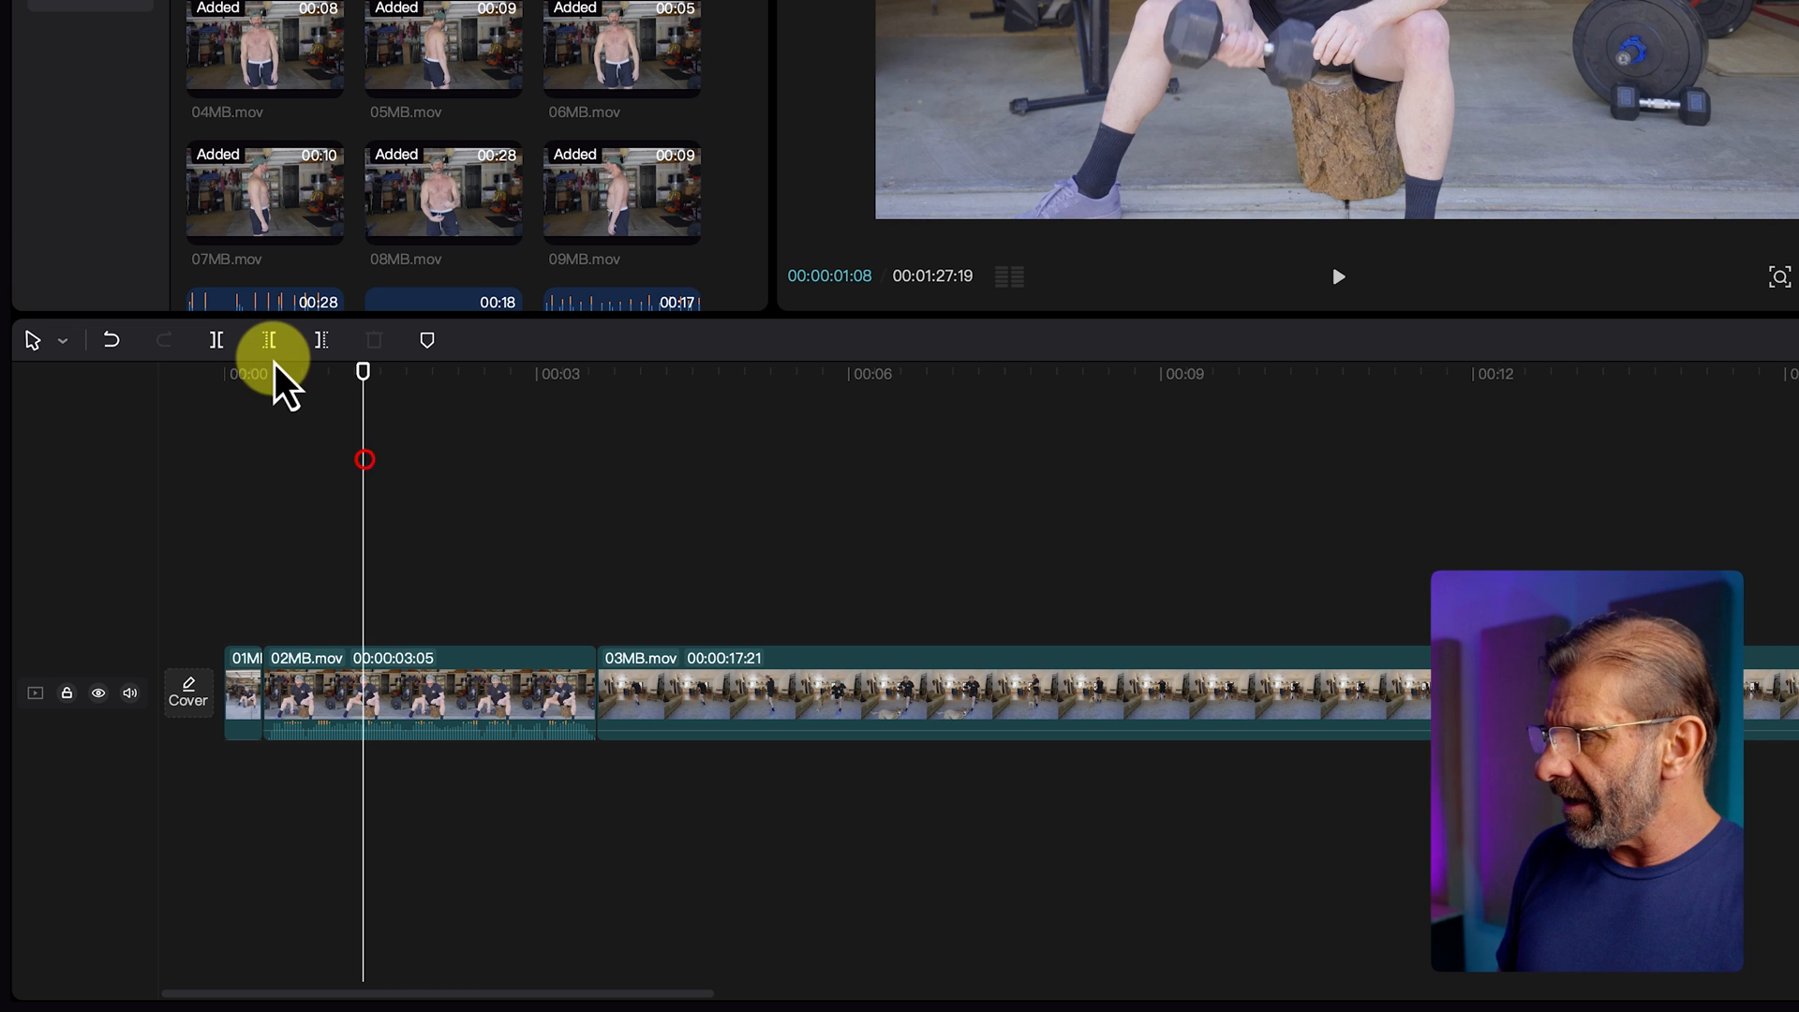
{"action": "left_click", "coordinate": [281, 373]}
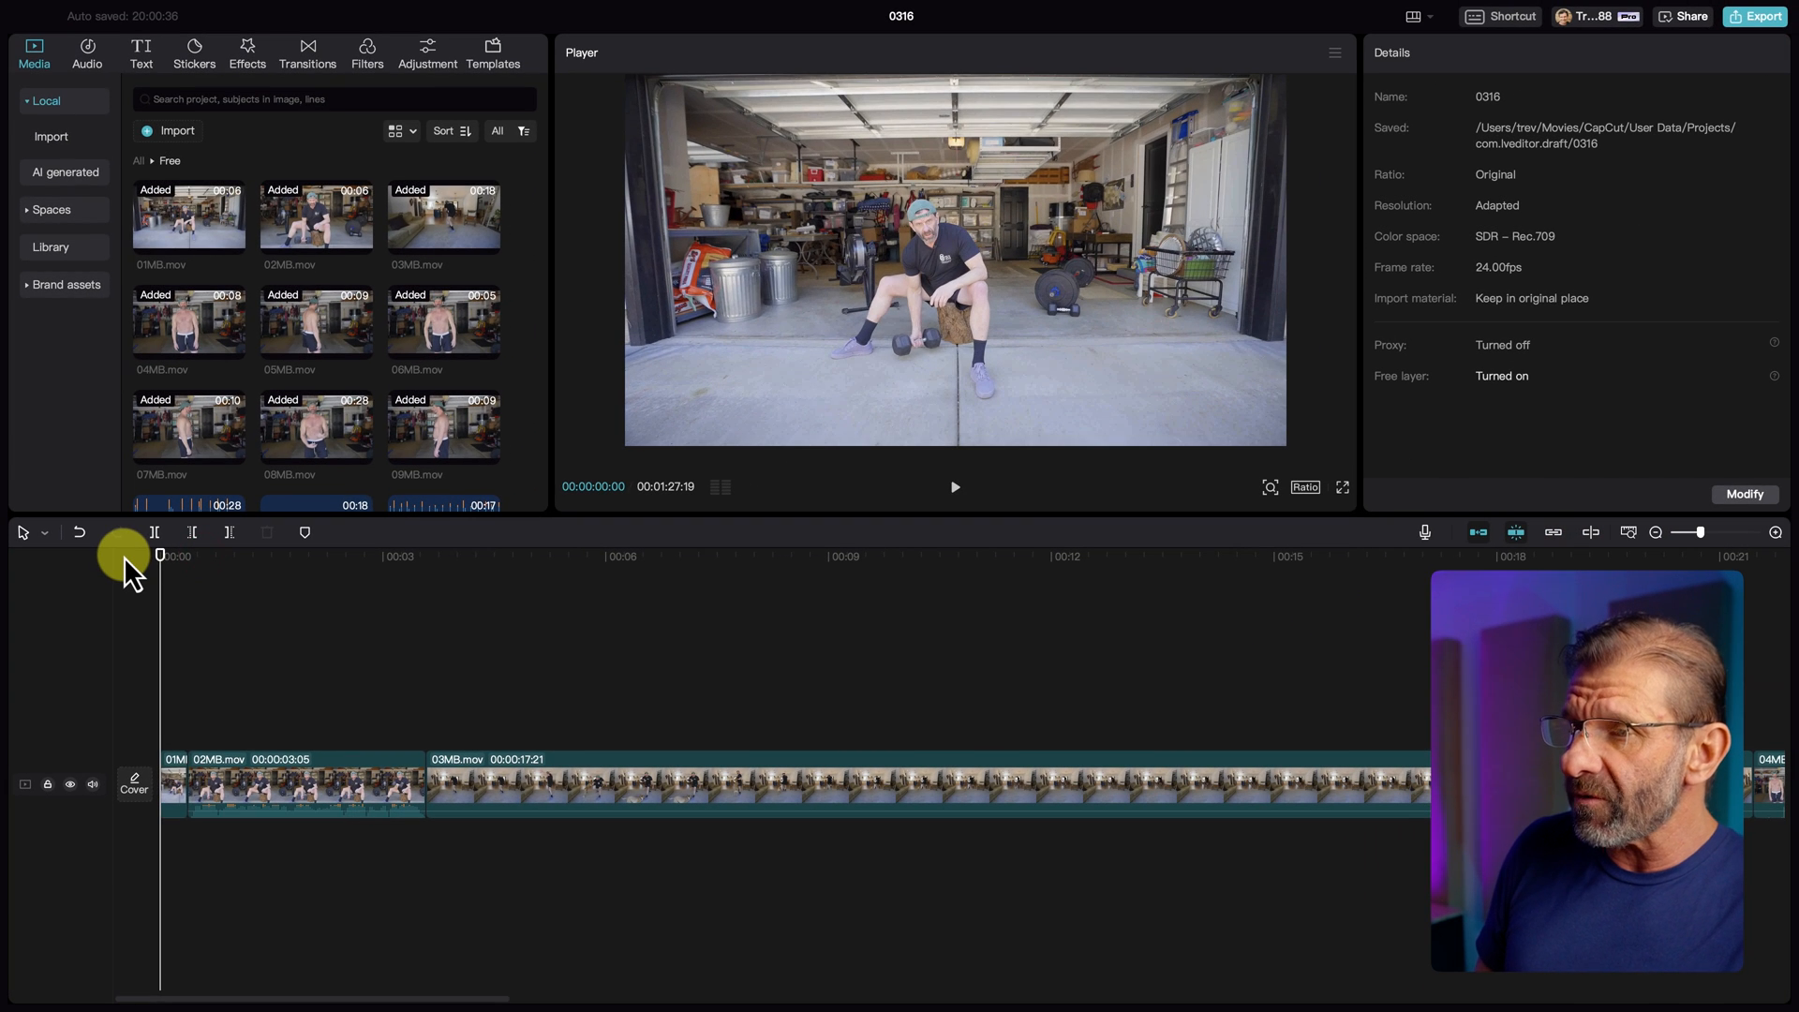
{"action": "key", "text": "space"}
{"action": "key", "text": "space"}
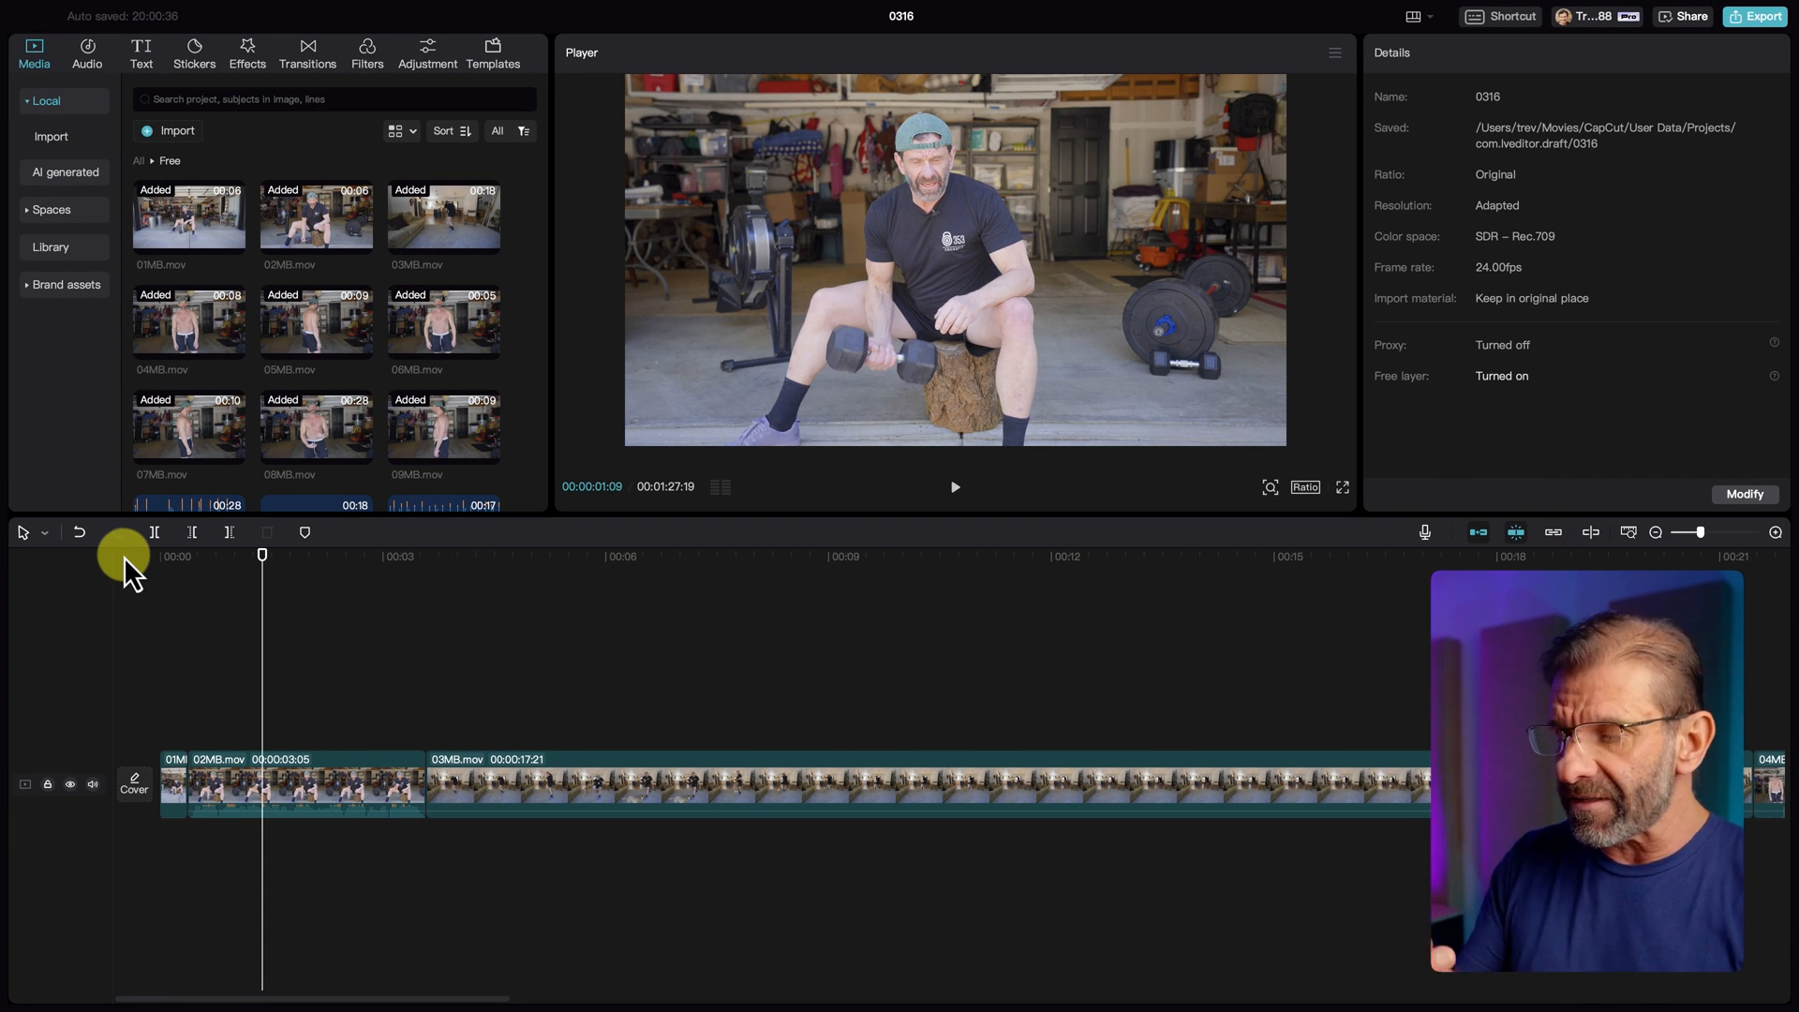
Step: Trim the start of 03MB.mov at 00:00:04:22 and, once the clips have closed up, trim its end at 00:00:04:06
{"action": "left_click_drag", "start_coordinate": [339, 568], "coordinate": [325, 616]}
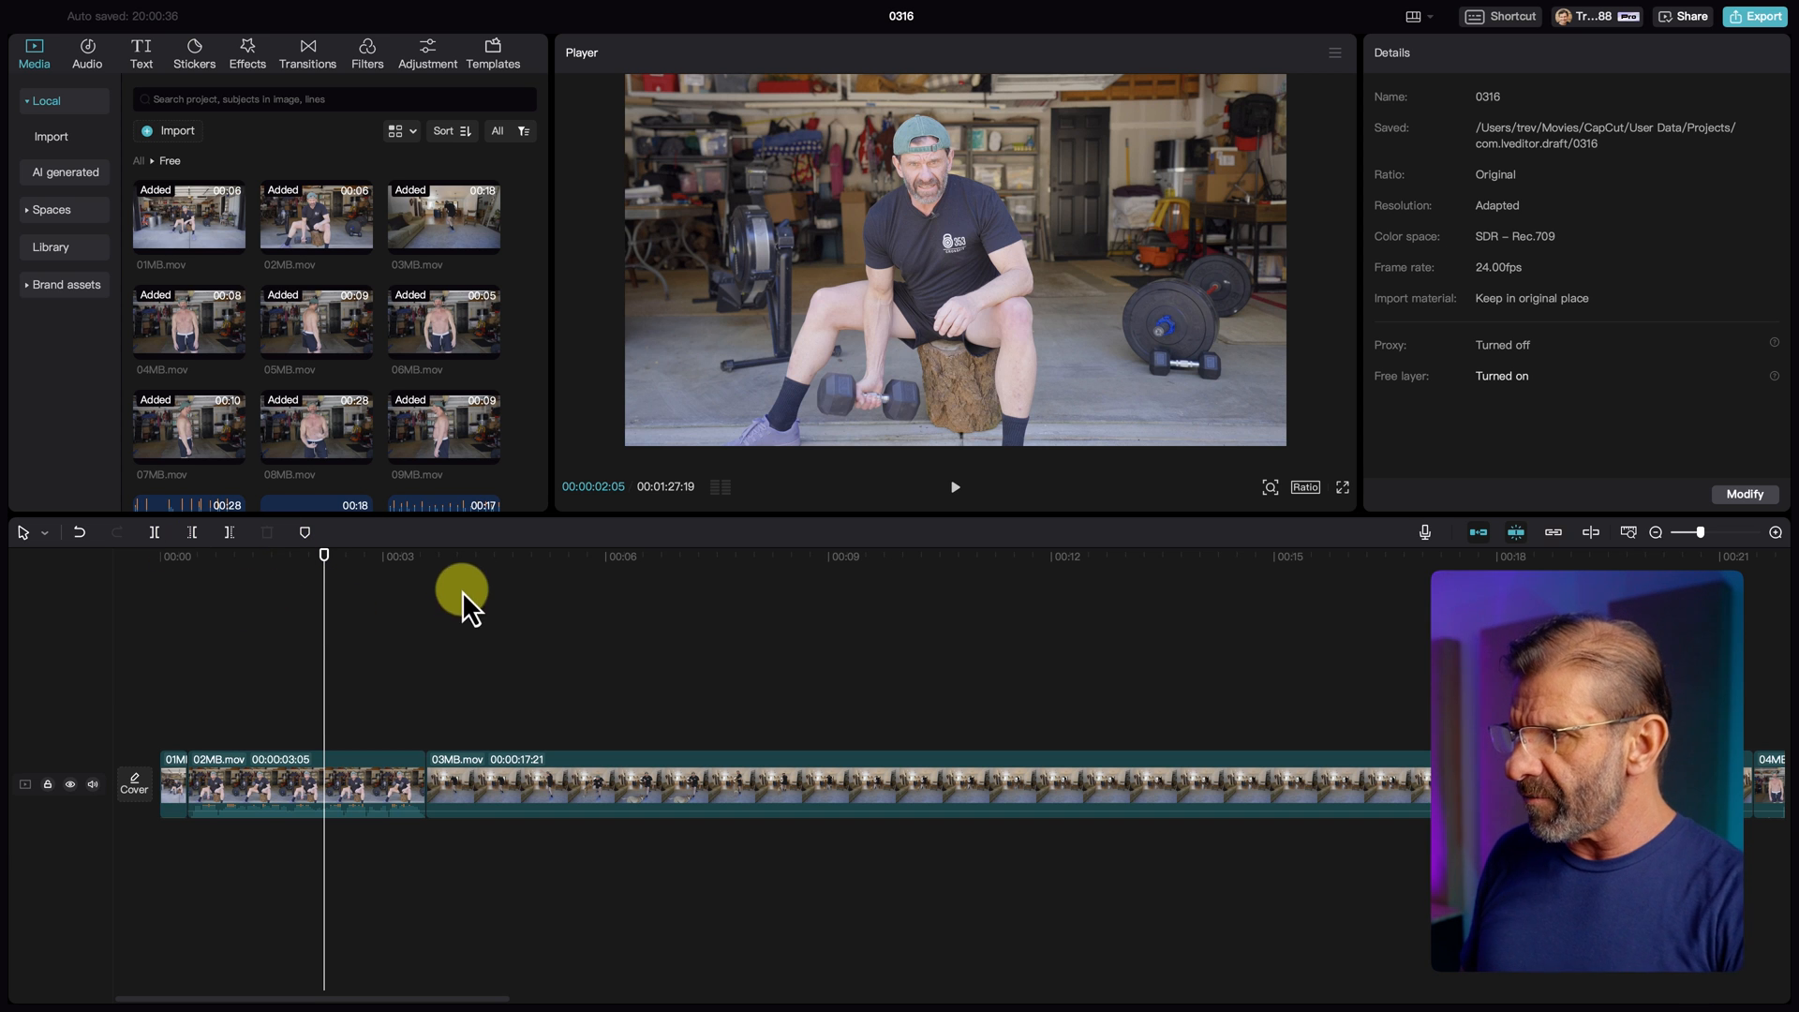
{"action": "left_click_drag", "start_coordinate": [459, 574], "coordinate": [884, 553]}
{"action": "key", "text": "shift+z"}
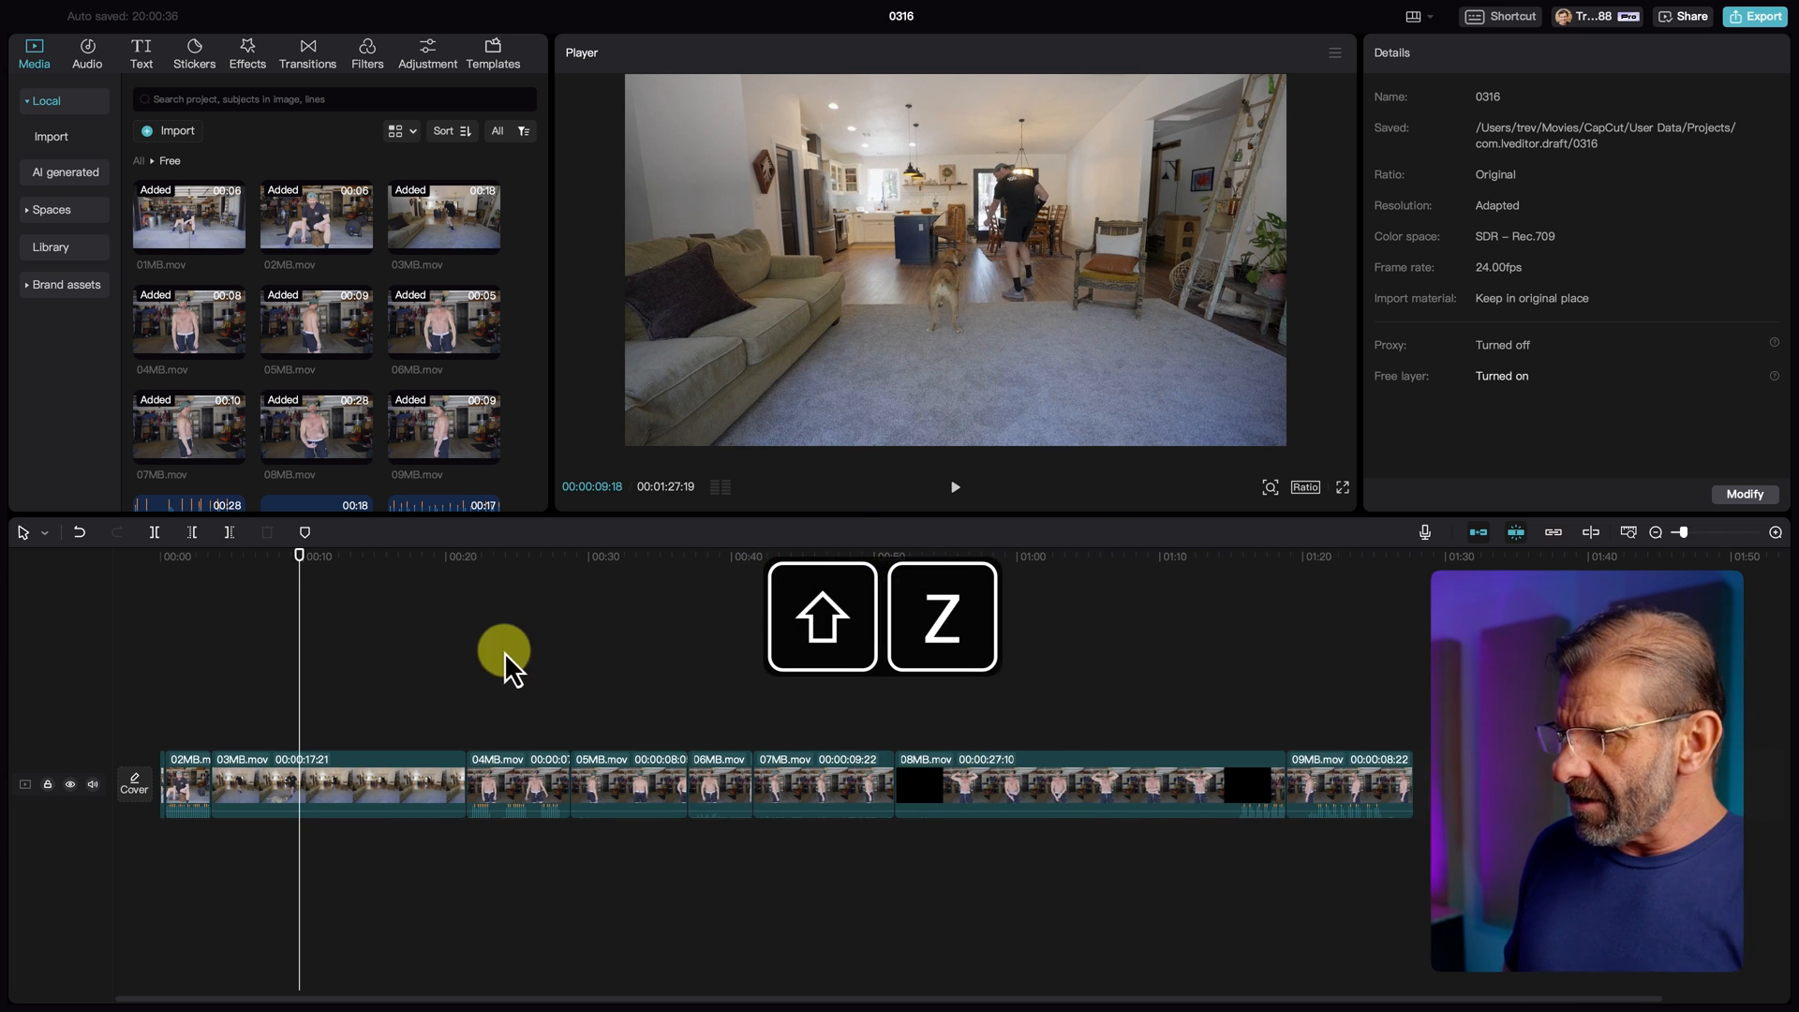
{"action": "scroll", "coordinate": [316, 662], "scroll_direction": "up", "scroll_amount": 5}
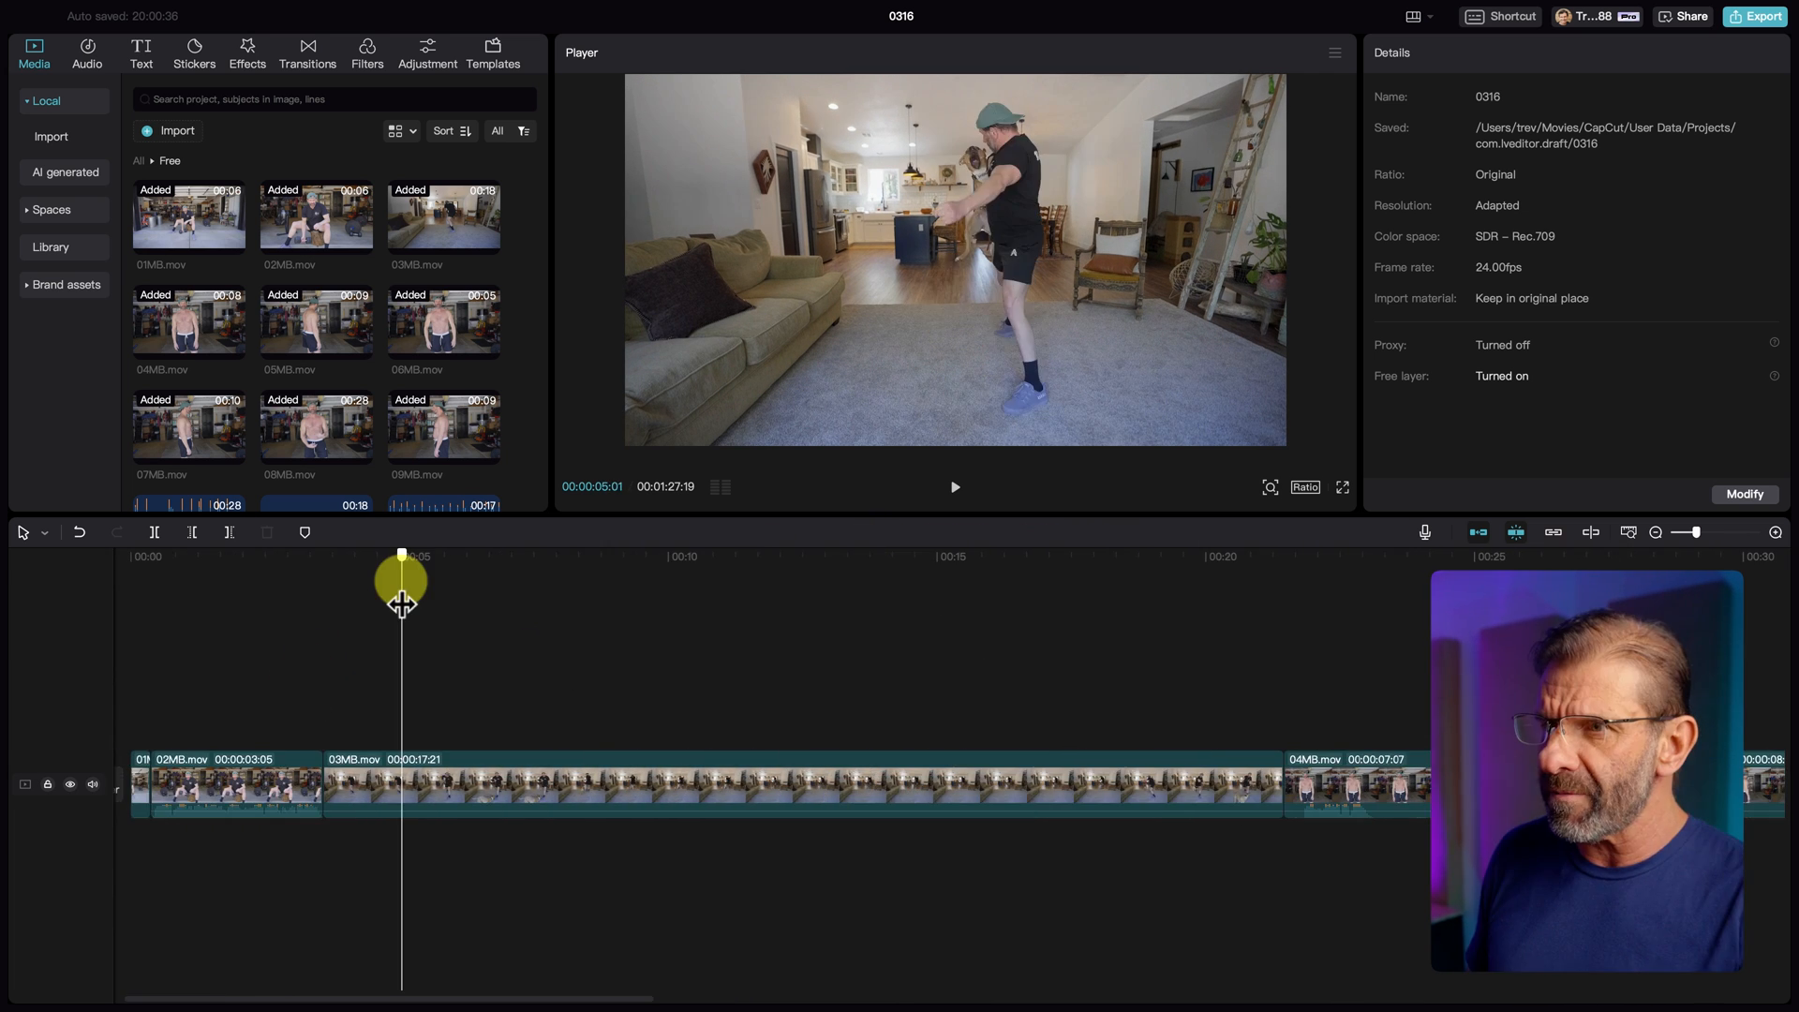
{"action": "left_click_drag", "start_coordinate": [401, 604], "coordinate": [394, 600]}
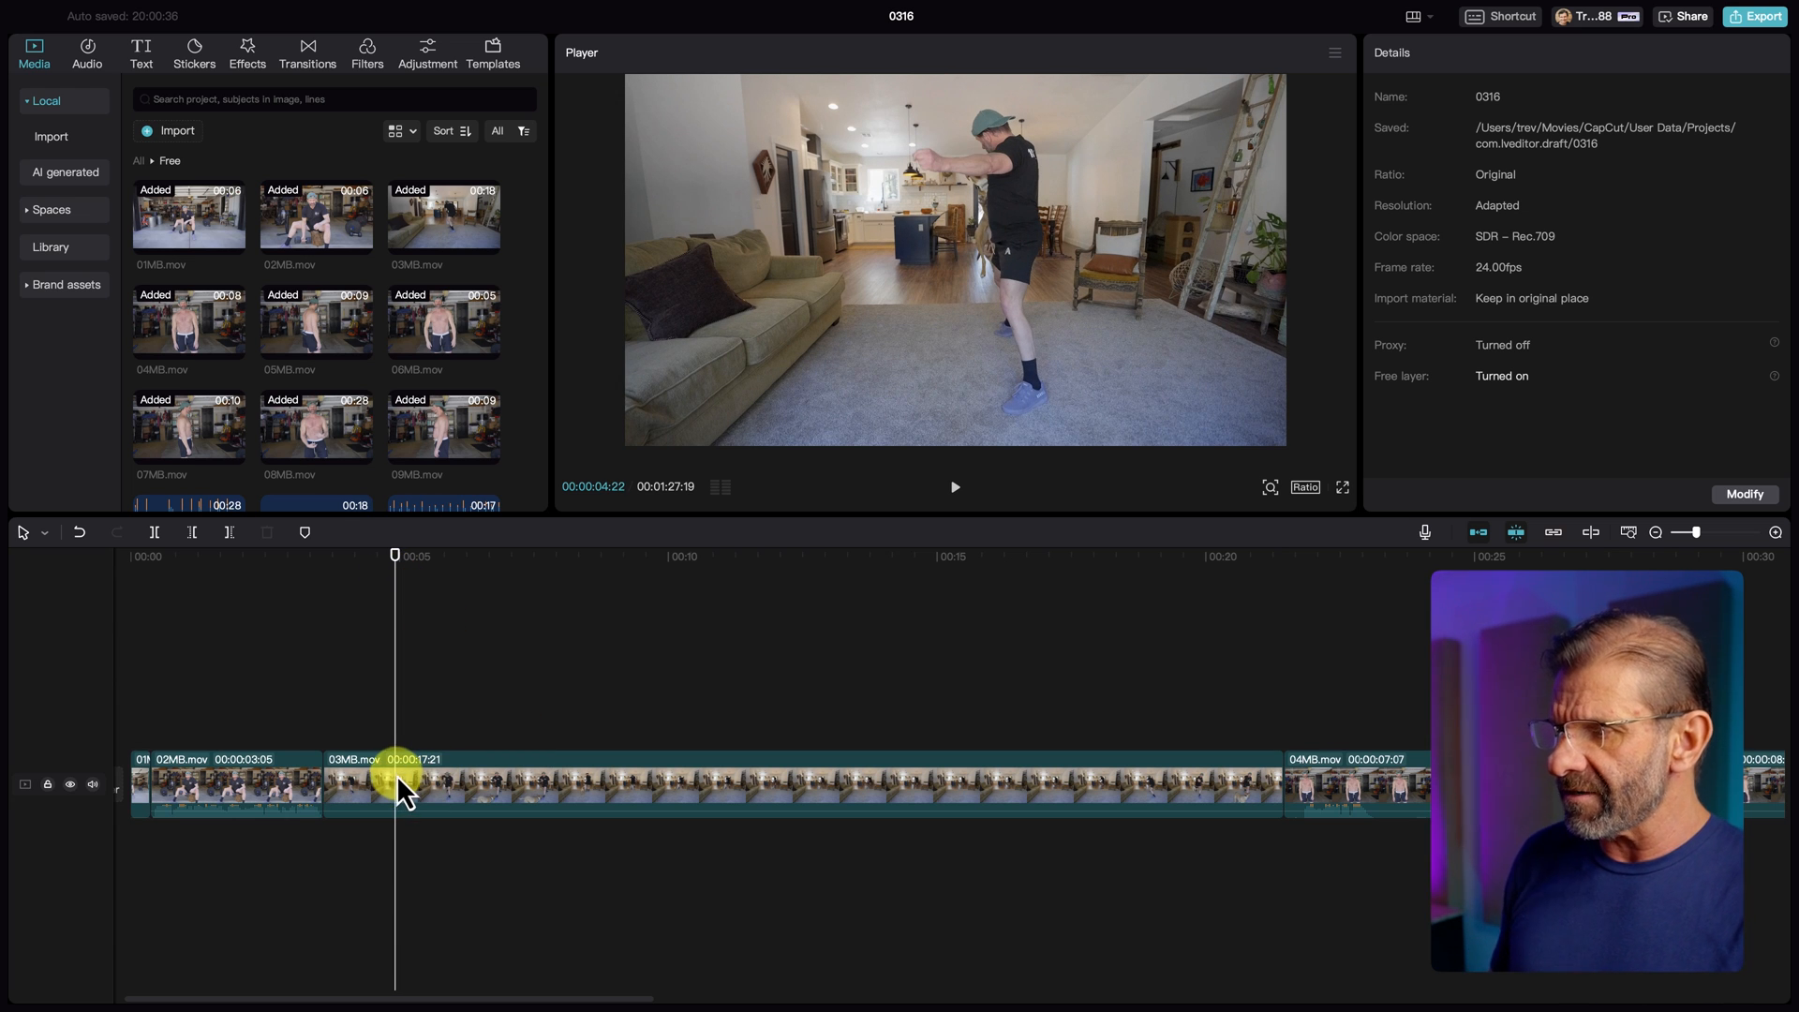
{"action": "key", "text": "q"}
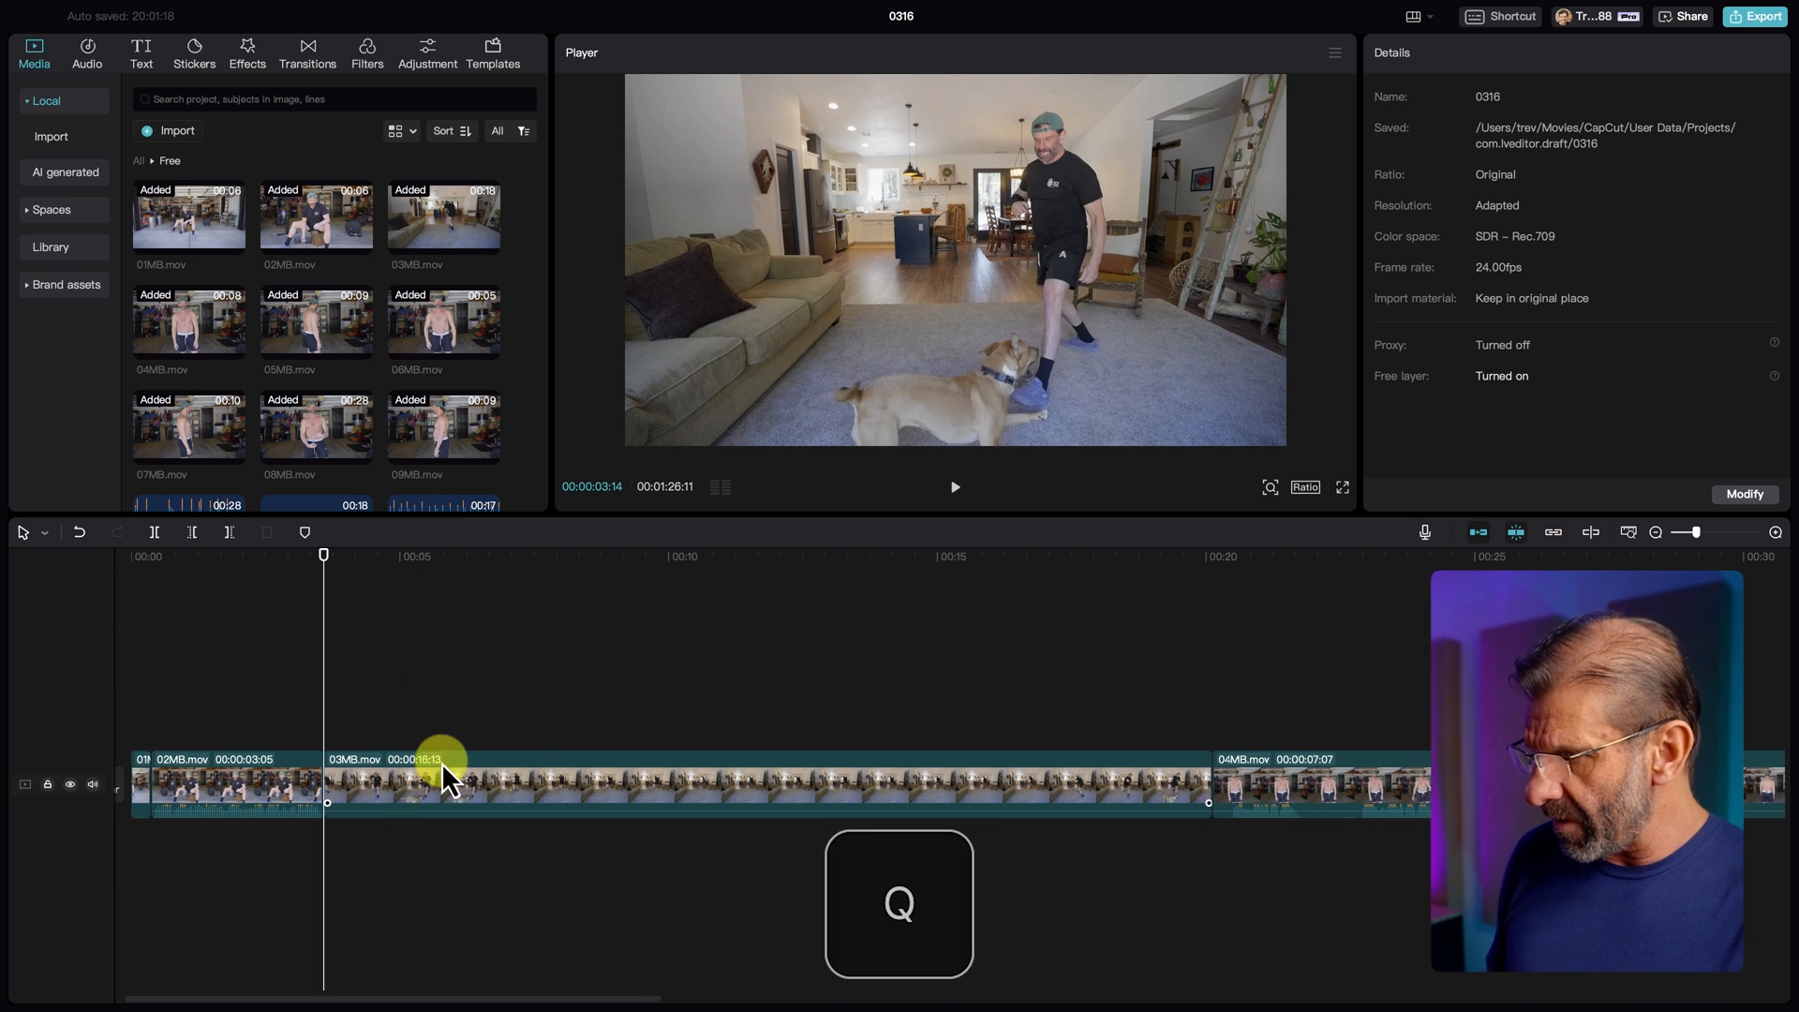
{"action": "left_click_drag", "start_coordinate": [334, 554], "coordinate": [359, 573]}
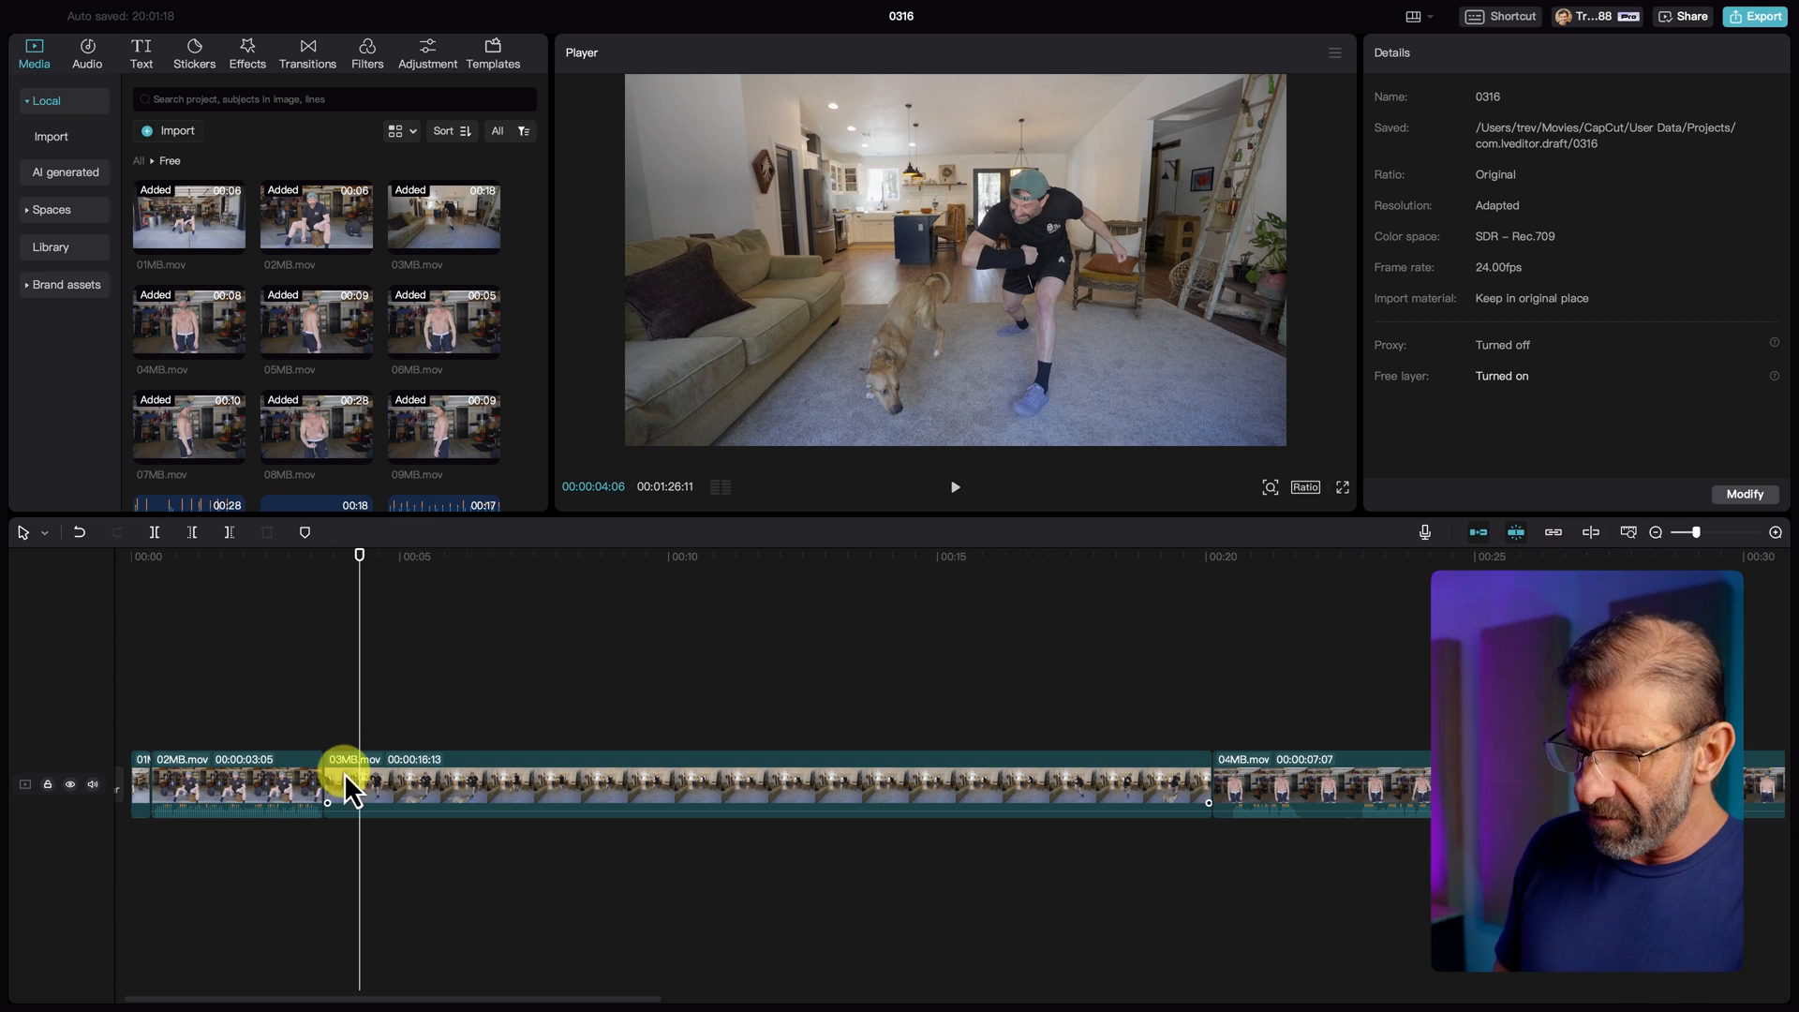
{"action": "key", "text": "w"}
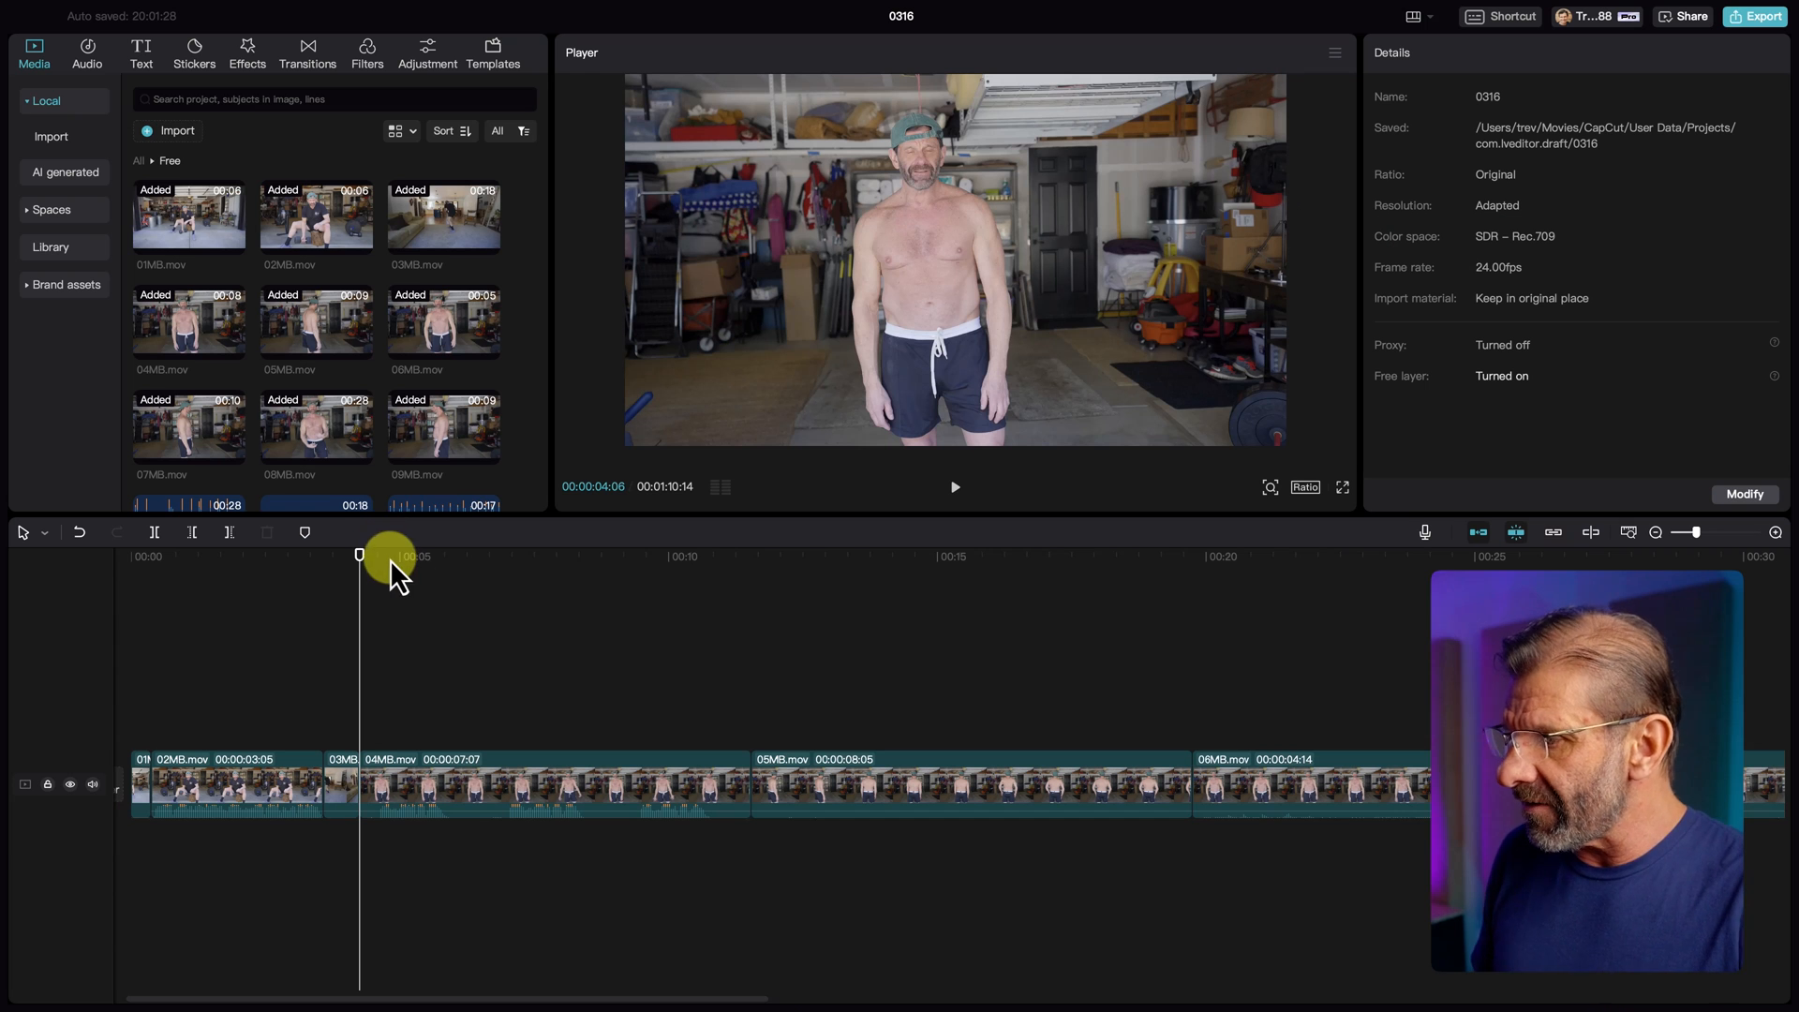
Step: Find where the movement in 04MB.mov begins and trim the clip's start at 00:00:07:01
{"action": "left_click_drag", "start_coordinate": [388, 560], "coordinate": [443, 560]}
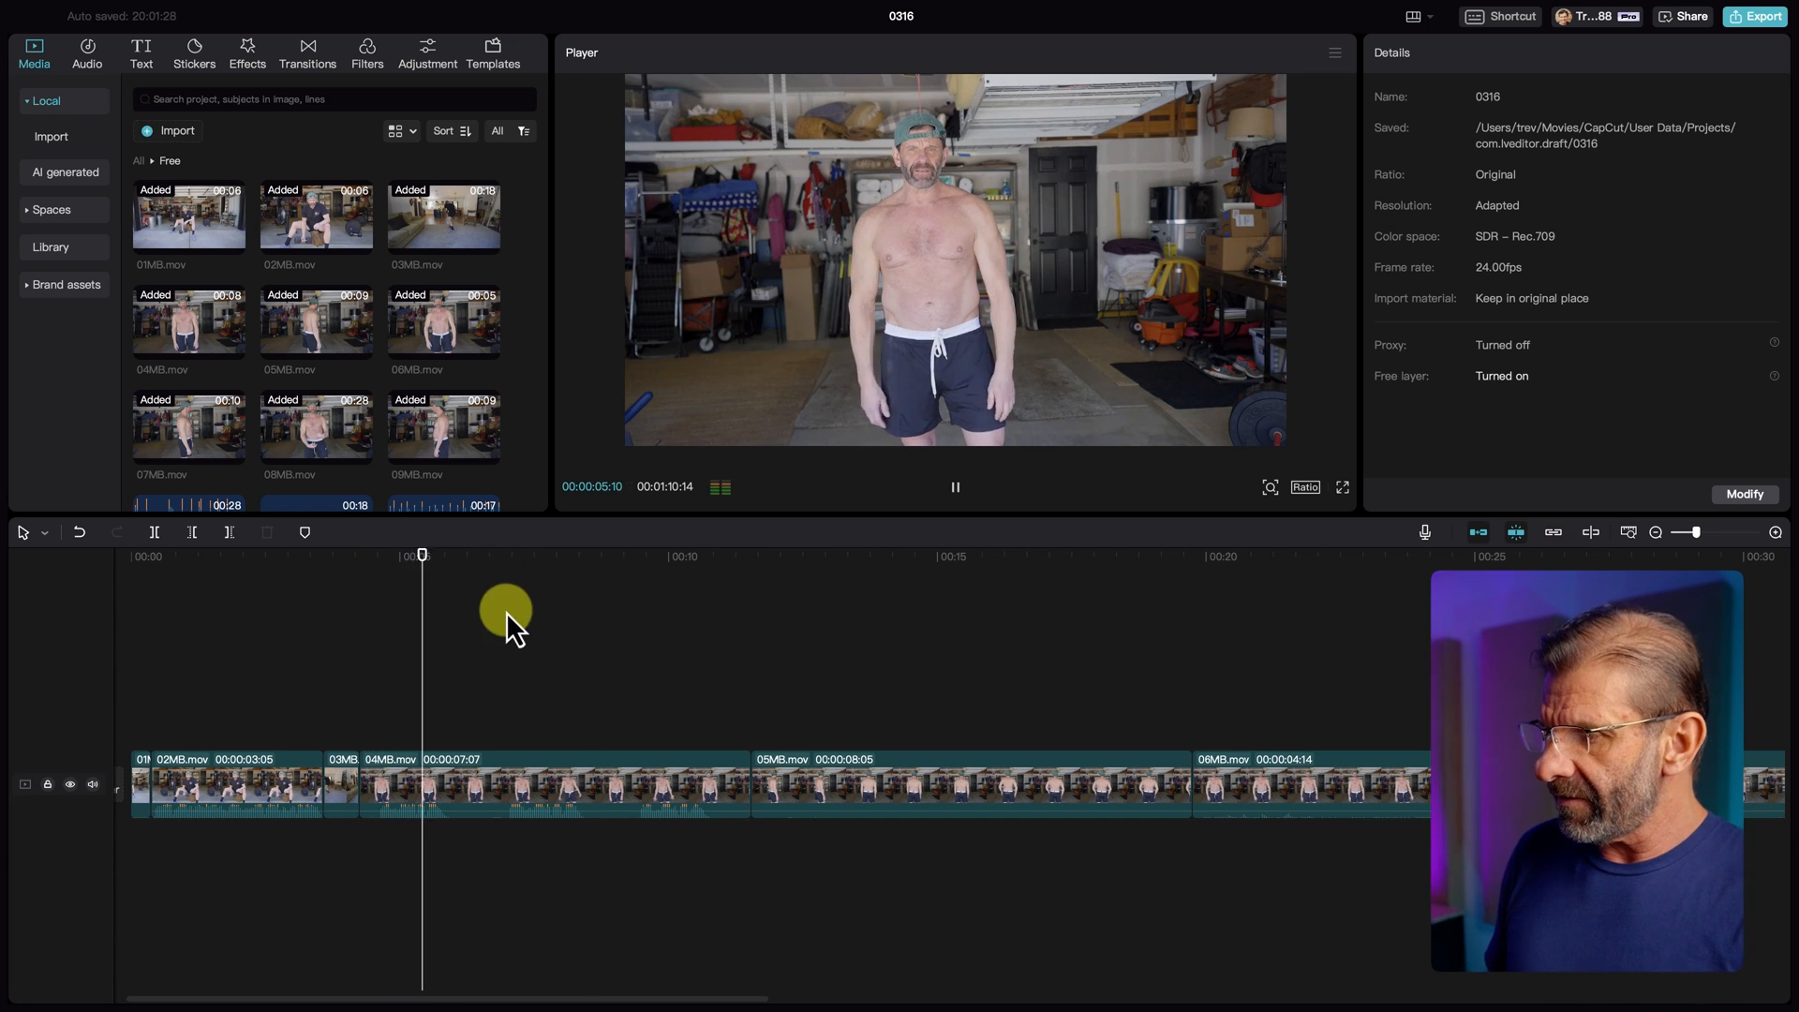
{"action": "left_click_drag", "start_coordinate": [519, 560], "coordinate": [507, 597]}
{"action": "key", "text": "space"}
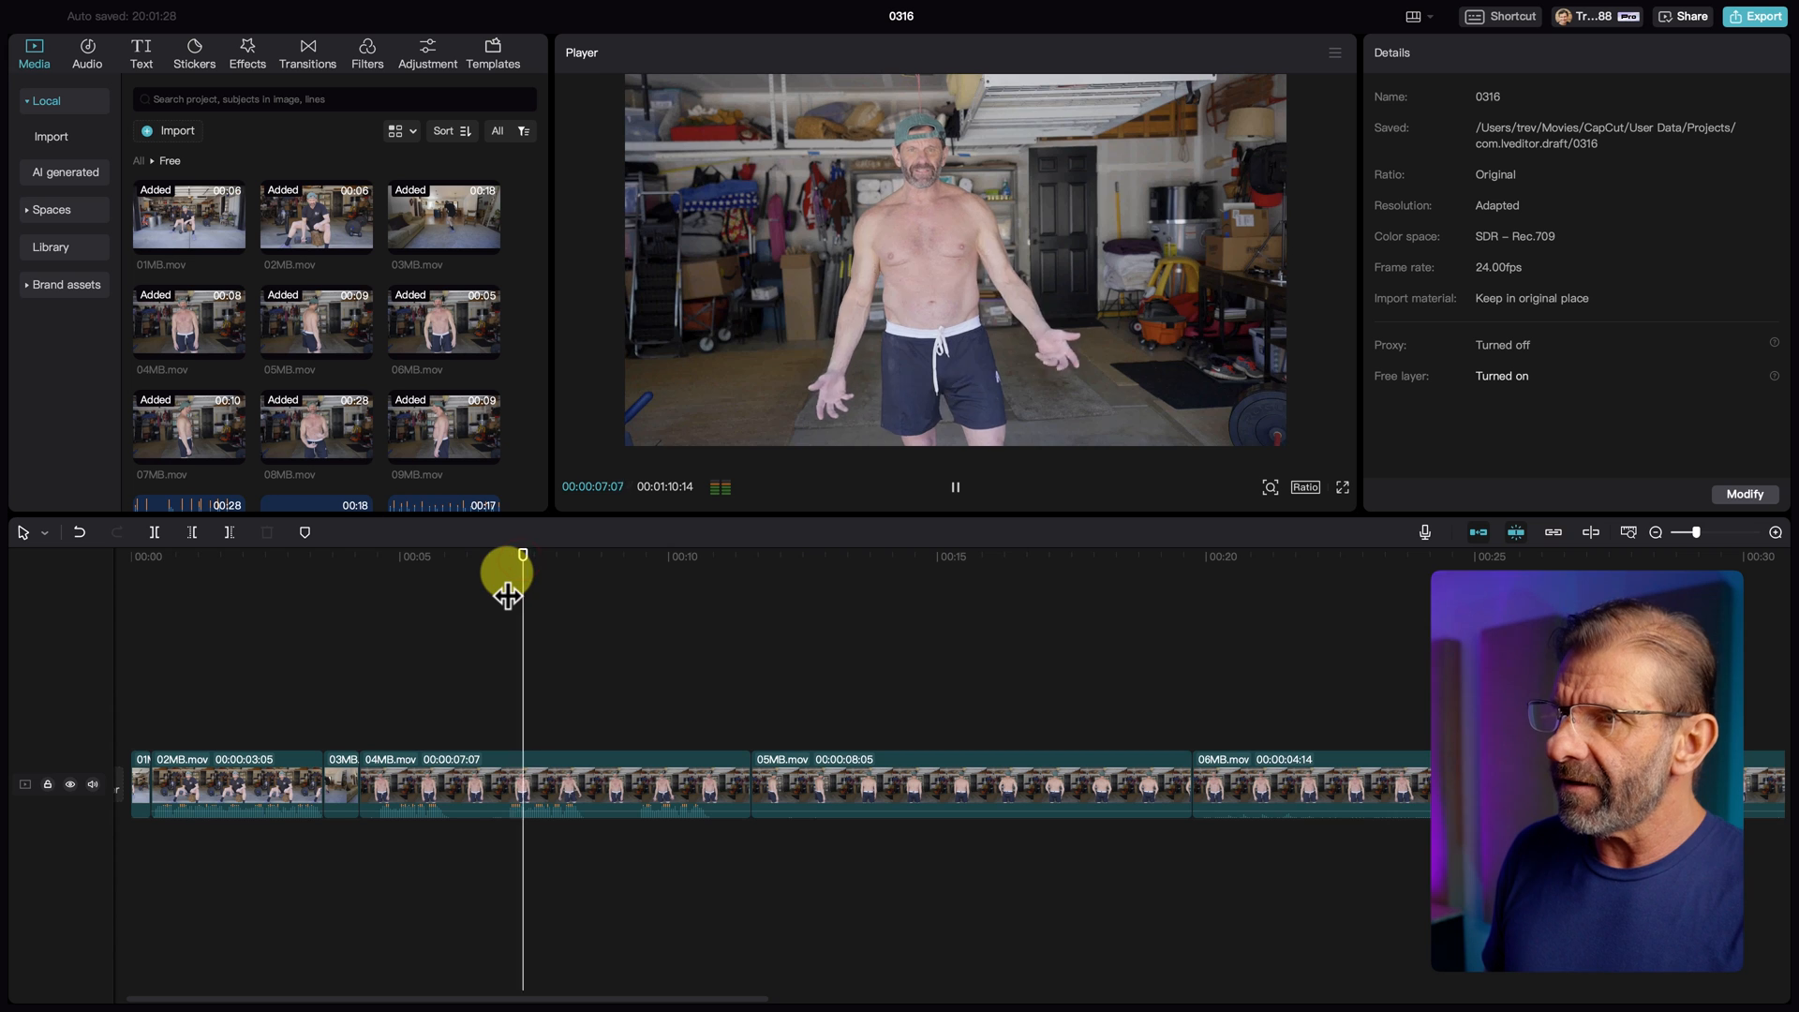
{"action": "key", "text": "space"}
{"action": "left_click_drag", "start_coordinate": [527, 554], "coordinate": [512, 595]}
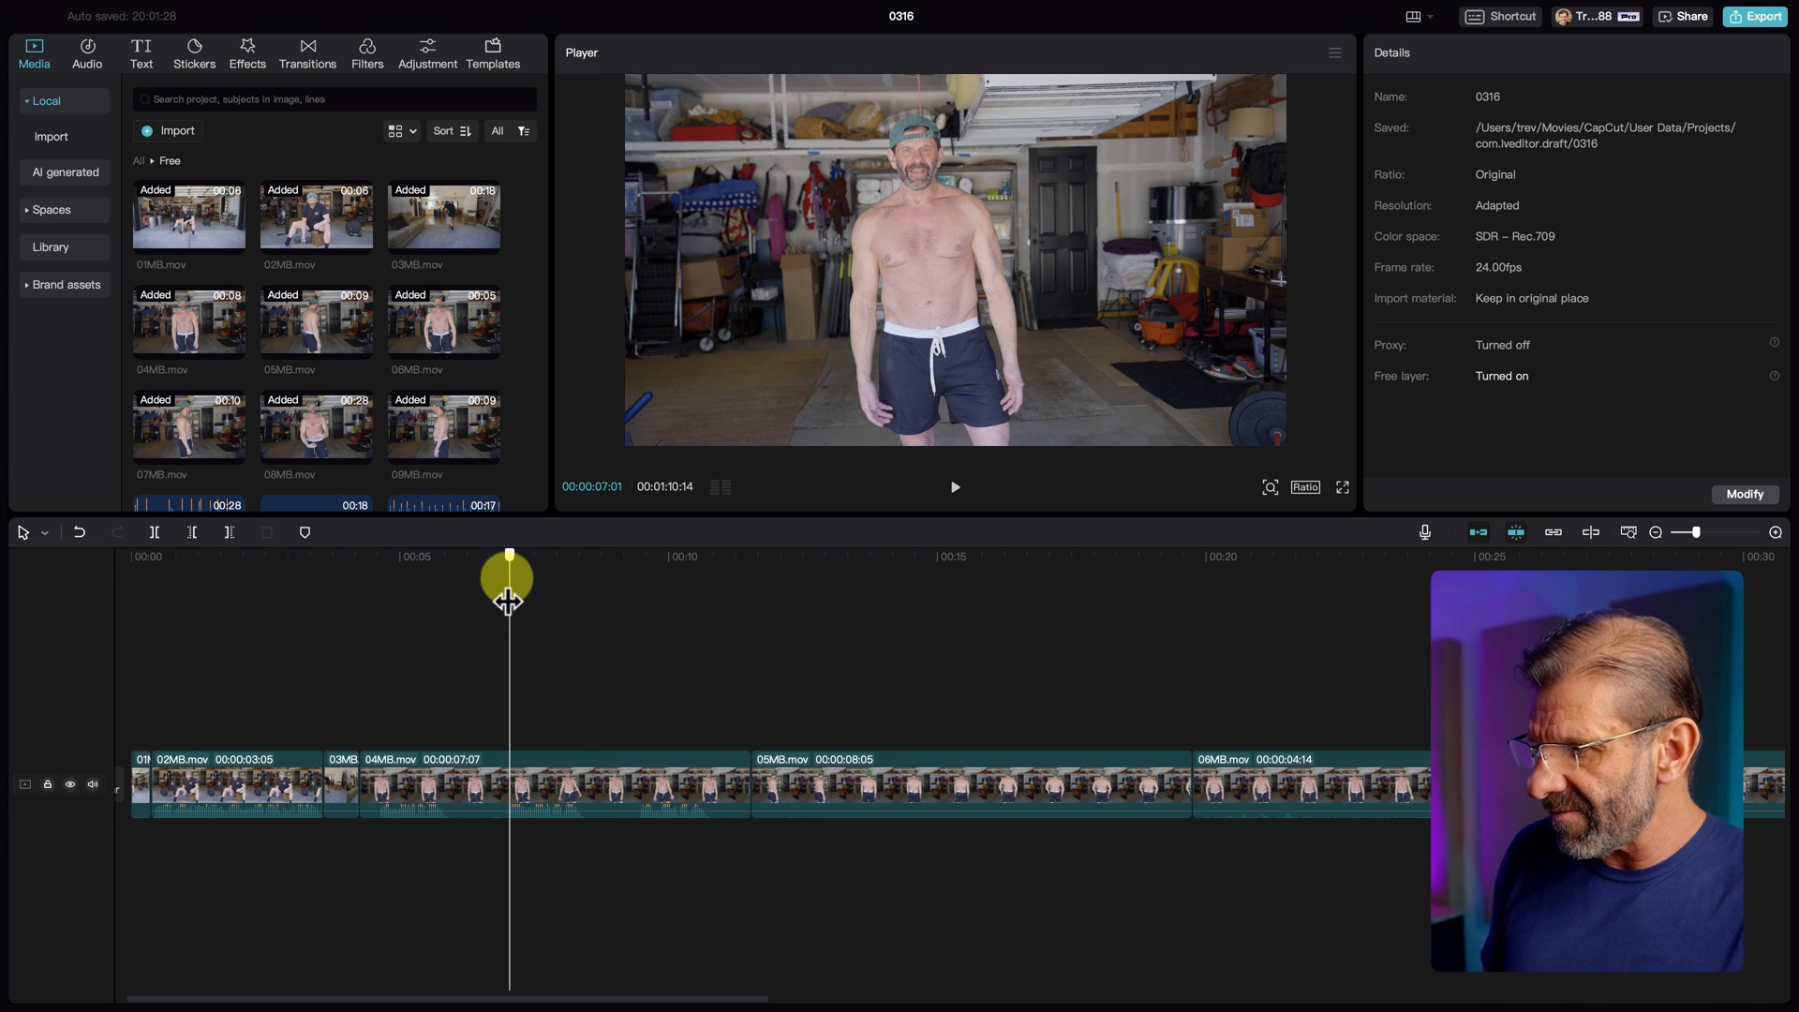
{"action": "key", "text": "q"}
Step: Play 04MB.mov from its new start and trim its end at 00:00:05:19
{"action": "key", "text": "space"}
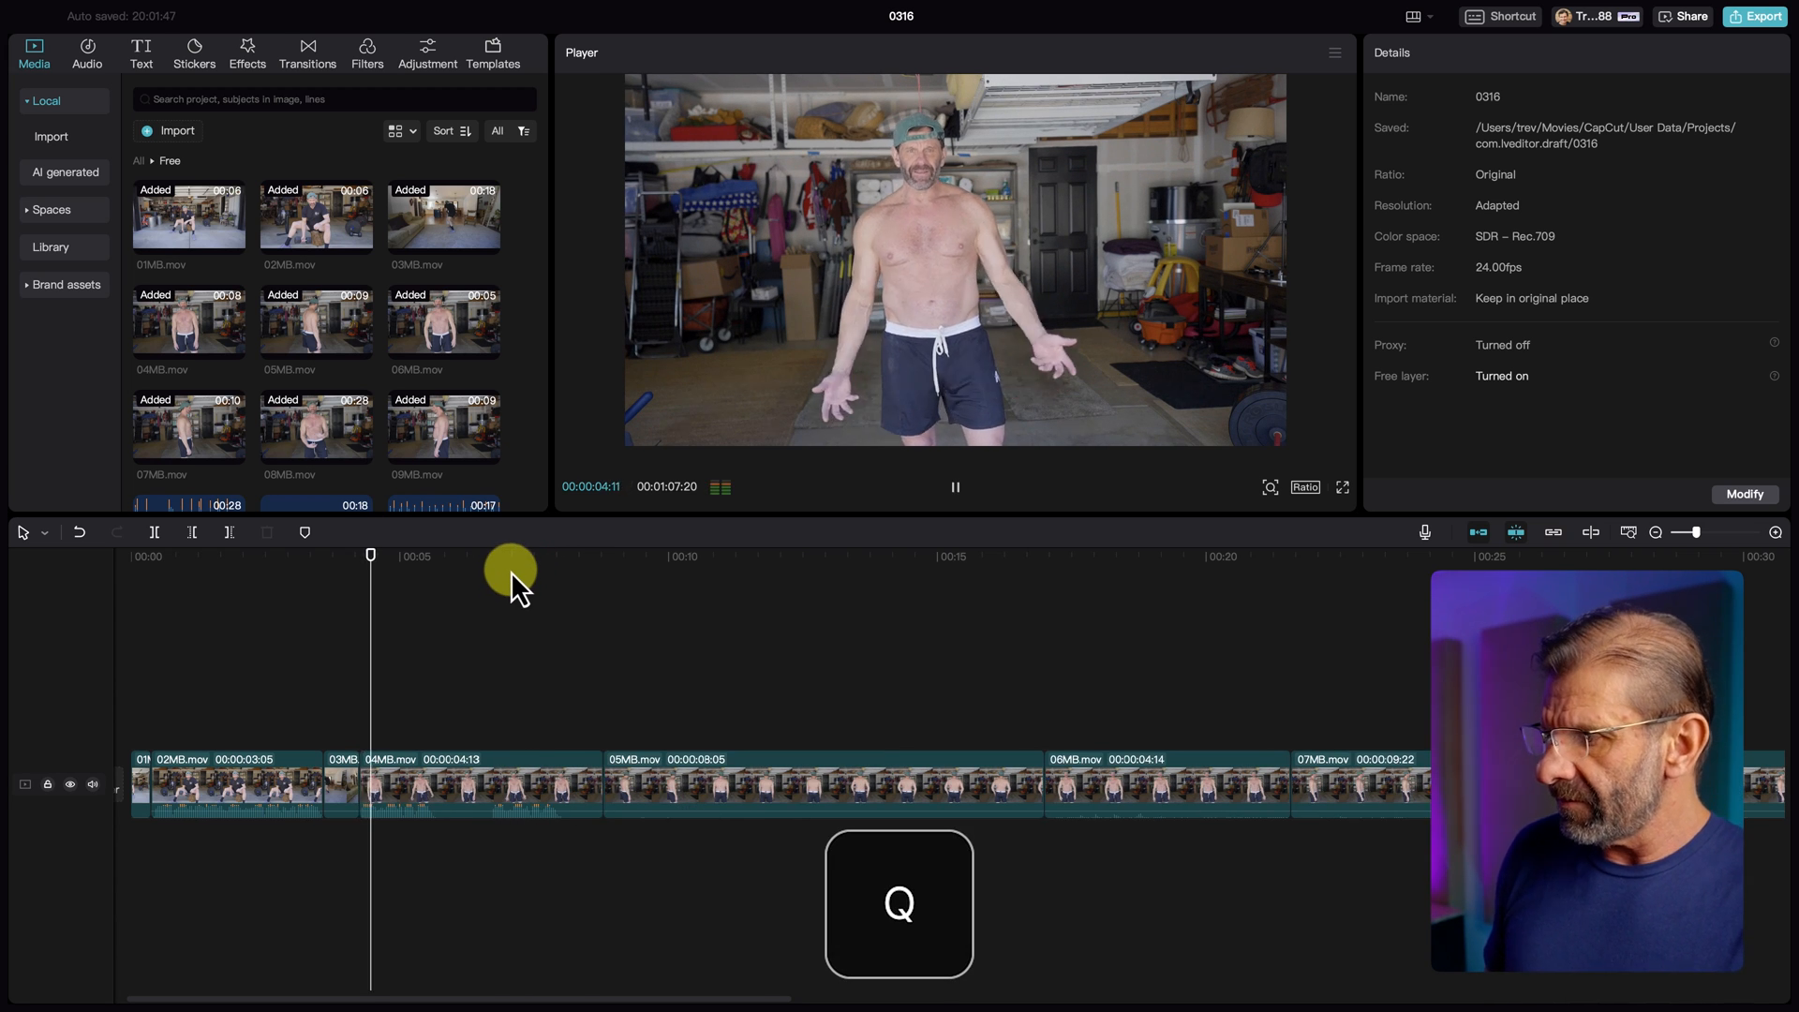
{"action": "key", "text": "space"}
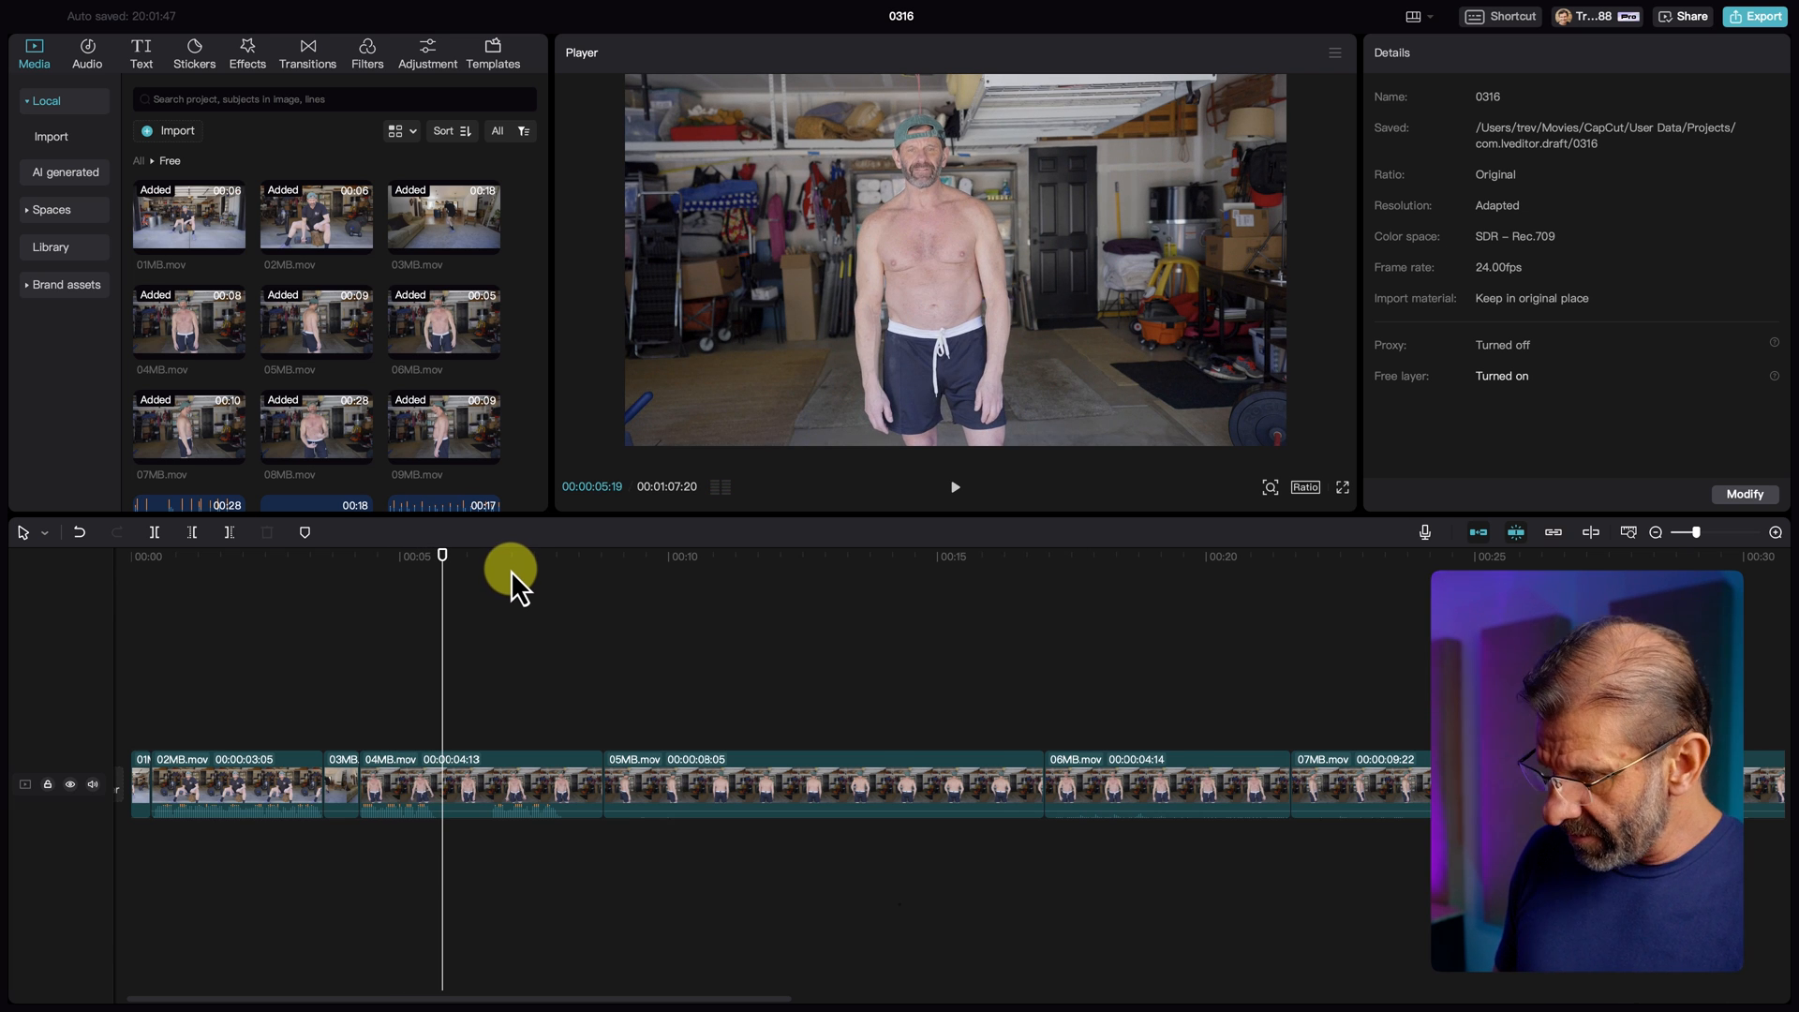
{"action": "key", "text": "w"}
Step: Trim the start of 05MB.mov at 00:00:08:10 and, once the clips have closed up, trim its end at 00:00:07:07
{"action": "mouse_move", "coordinate": [442, 556]}
{"action": "left_mouse_down"}
{"action": "mouse_move", "coordinate": [503, 556]}
{"action": "mouse_move", "coordinate": [585, 595]}
{"action": "left_mouse_up"}
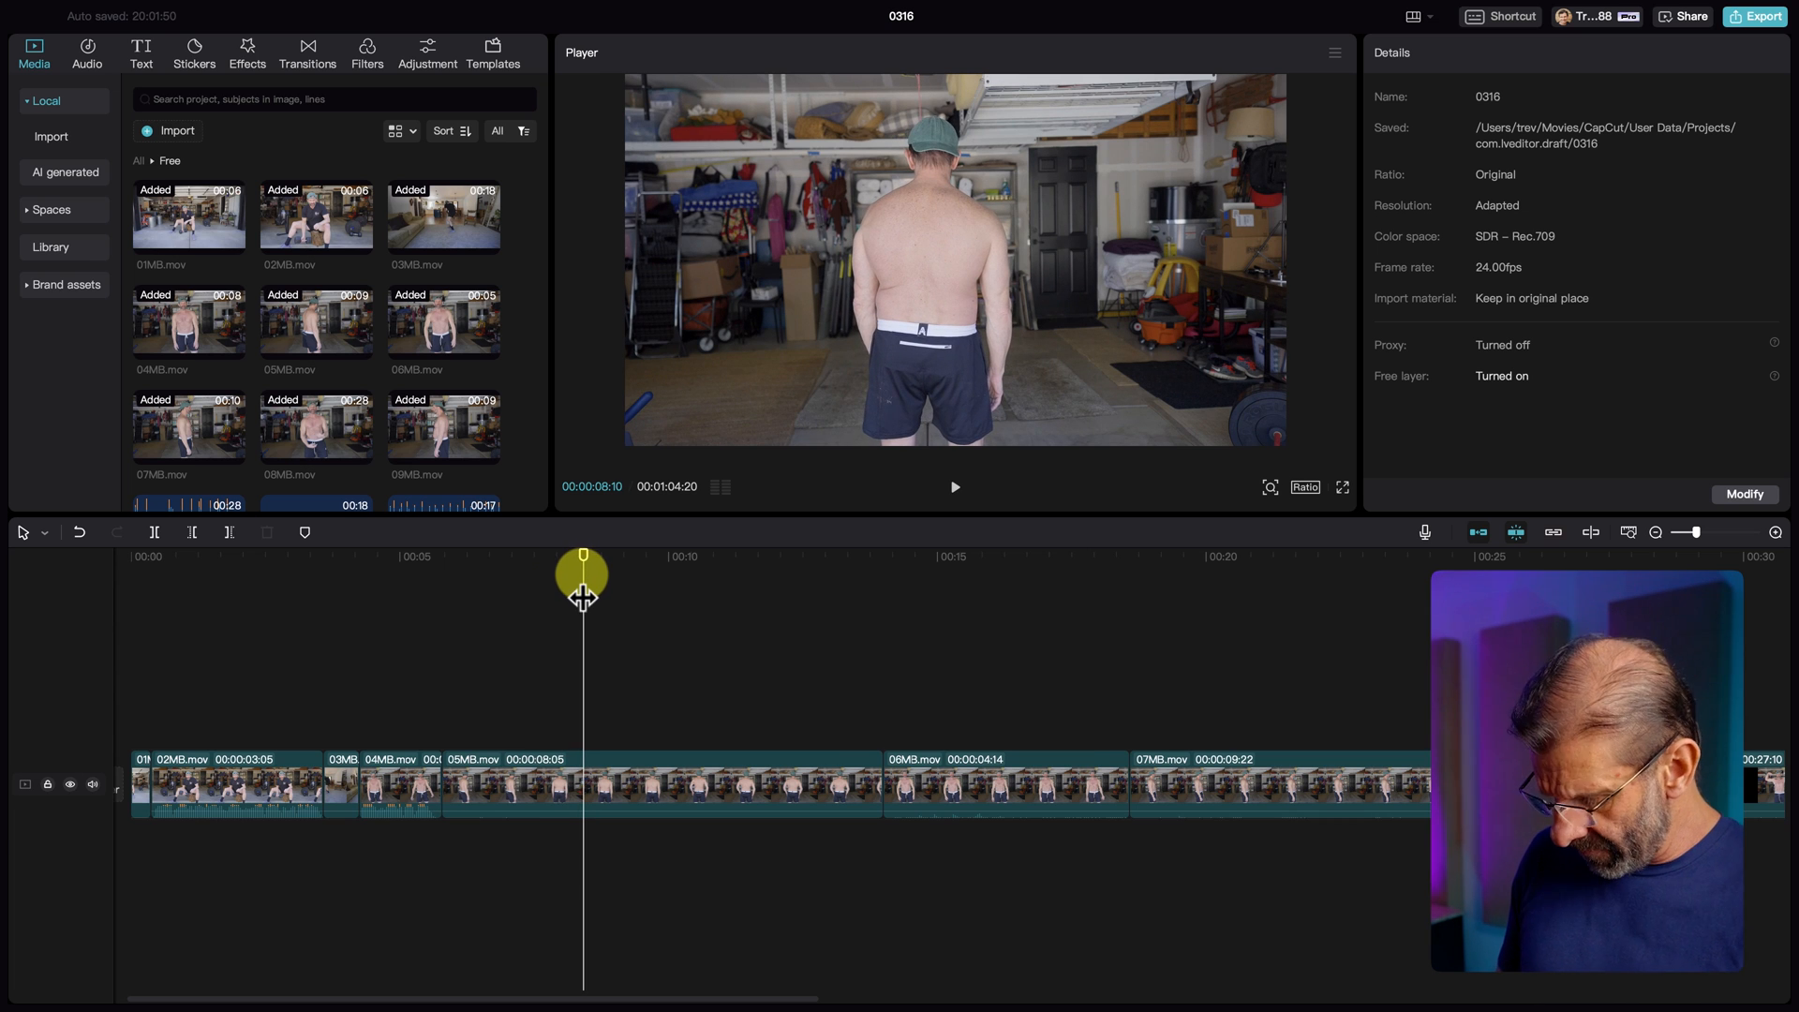
{"action": "key", "text": "q"}
{"action": "key", "text": "w"}
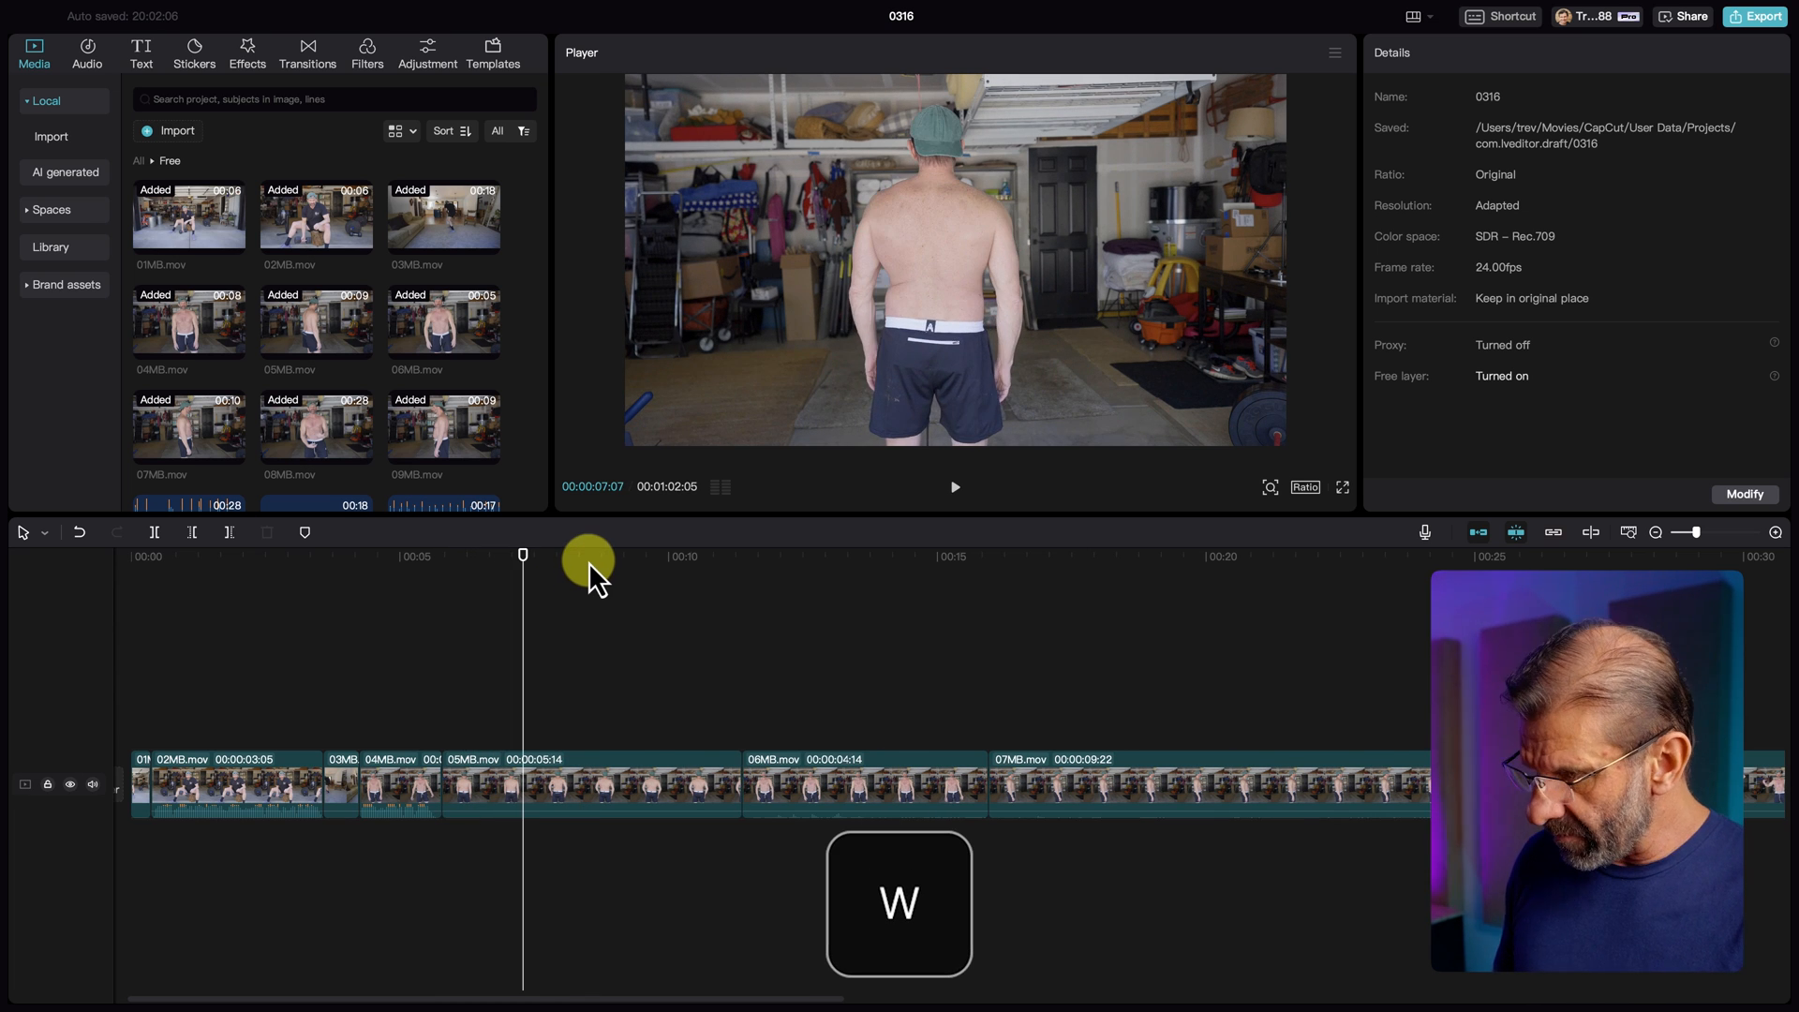
Step: Trim both the start and end of 06MB.mov, keeping a duration of 00:00:01:09
{"action": "left_click", "coordinate": [553, 559]}
{"action": "left_click_drag", "start_coordinate": [554, 555], "coordinate": [650, 558]}
{"action": "key", "text": "q"}
{"action": "key", "text": "w"}
Step: Trim the start and end of 07MB.mov, keeping a duration of 00:00:01:00
{"action": "key", "text": "Left"}
{"action": "key", "text": "q"}
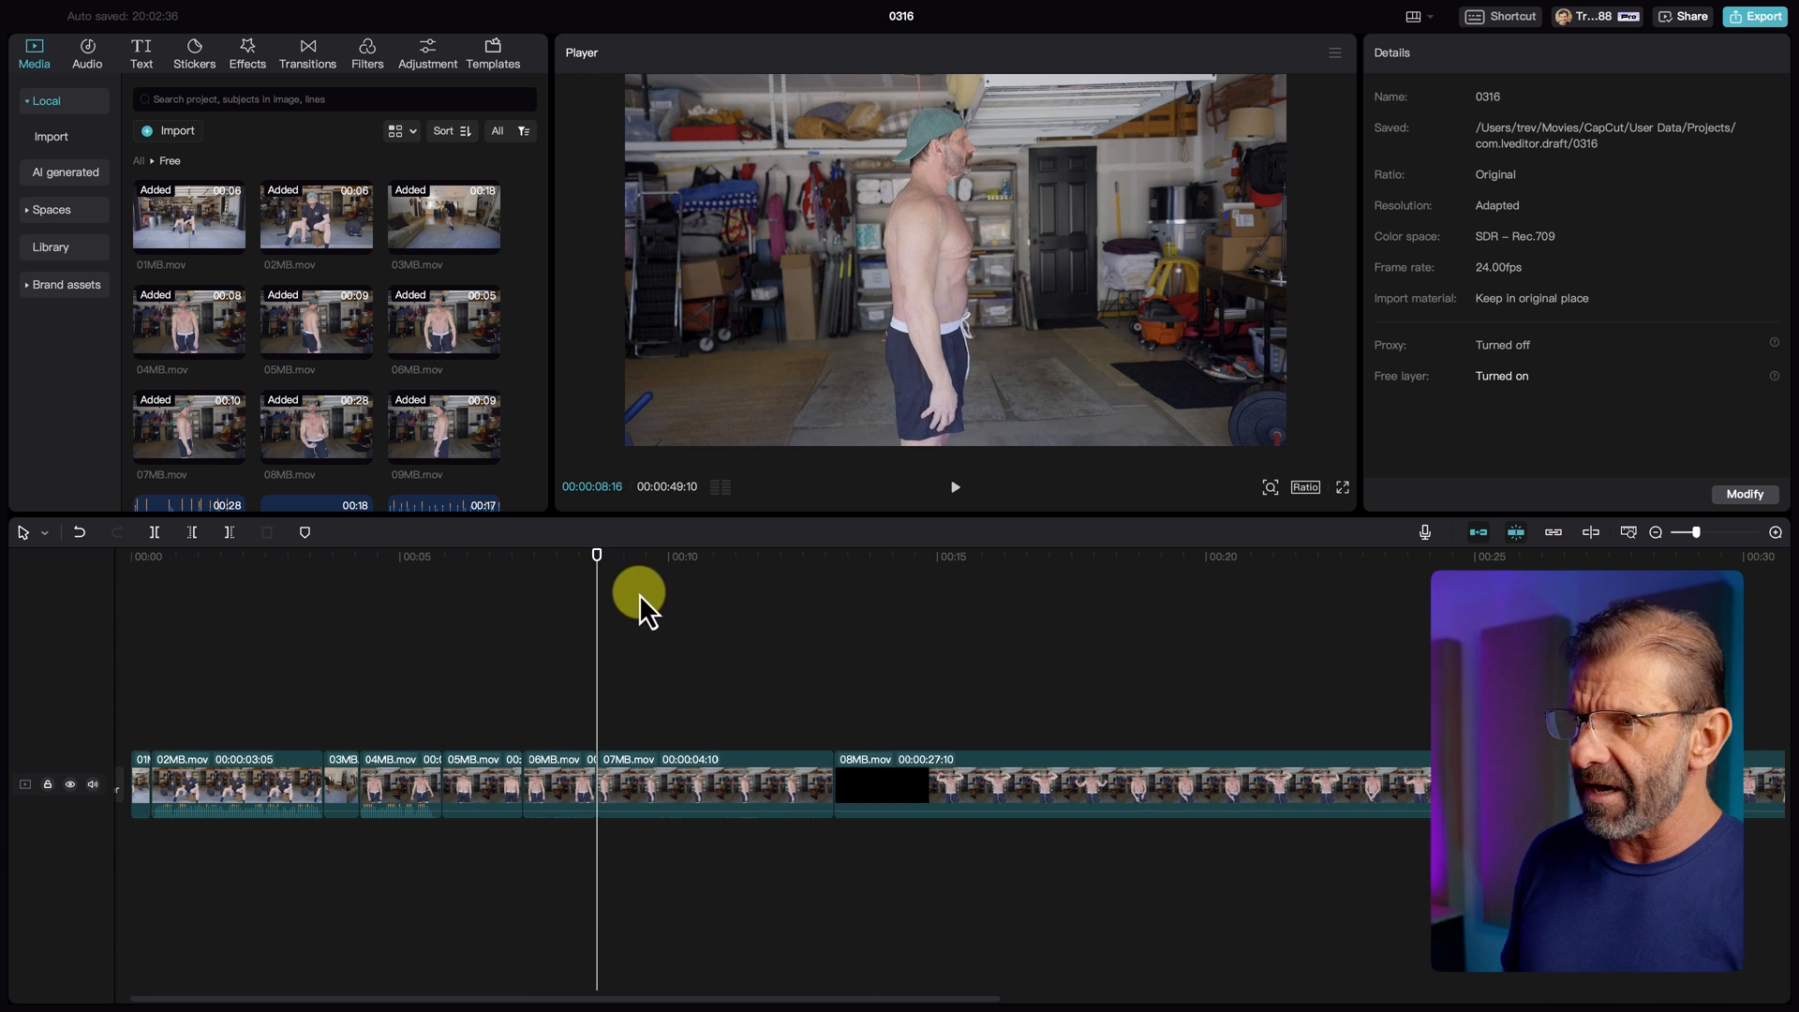
{"action": "key", "text": "Up"}
{"action": "key", "text": "Down"}
{"action": "key", "text": "w"}
Step: Find the frame in 08MB.mov just before the arms rise and trim the clip's start at 00:00:11:16
{"action": "left_click_drag", "start_coordinate": [599, 557], "coordinate": [863, 587]}
{"action": "key", "text": "super+minus"}
{"action": "key", "text": "super+minus"}
{"action": "key", "text": "Left"}
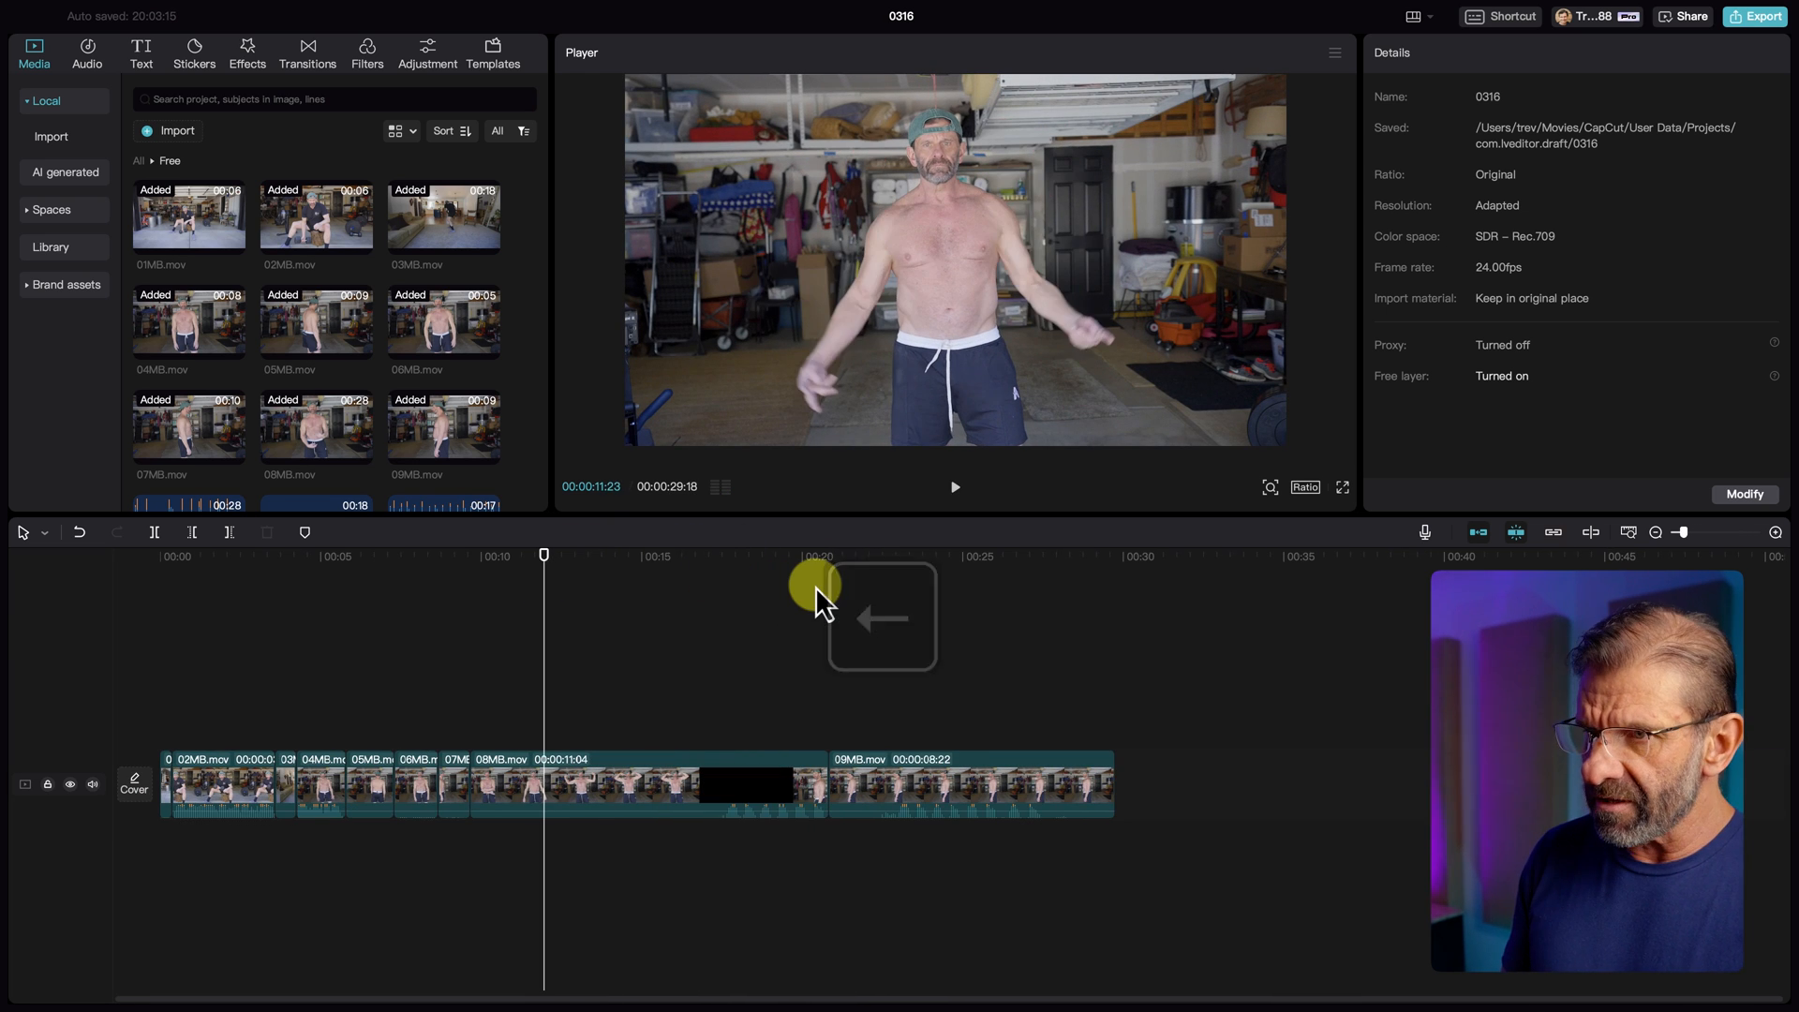
{"action": "key", "text": "Left"}
{"action": "key", "text": "Left"}
{"action": "key", "text": "Left"}
{"action": "key", "text": "Left"}
{"action": "key", "text": "Left"}
{"action": "key", "text": "Left"}
{"action": "key", "text": "Left"}
{"action": "key", "text": "q"}
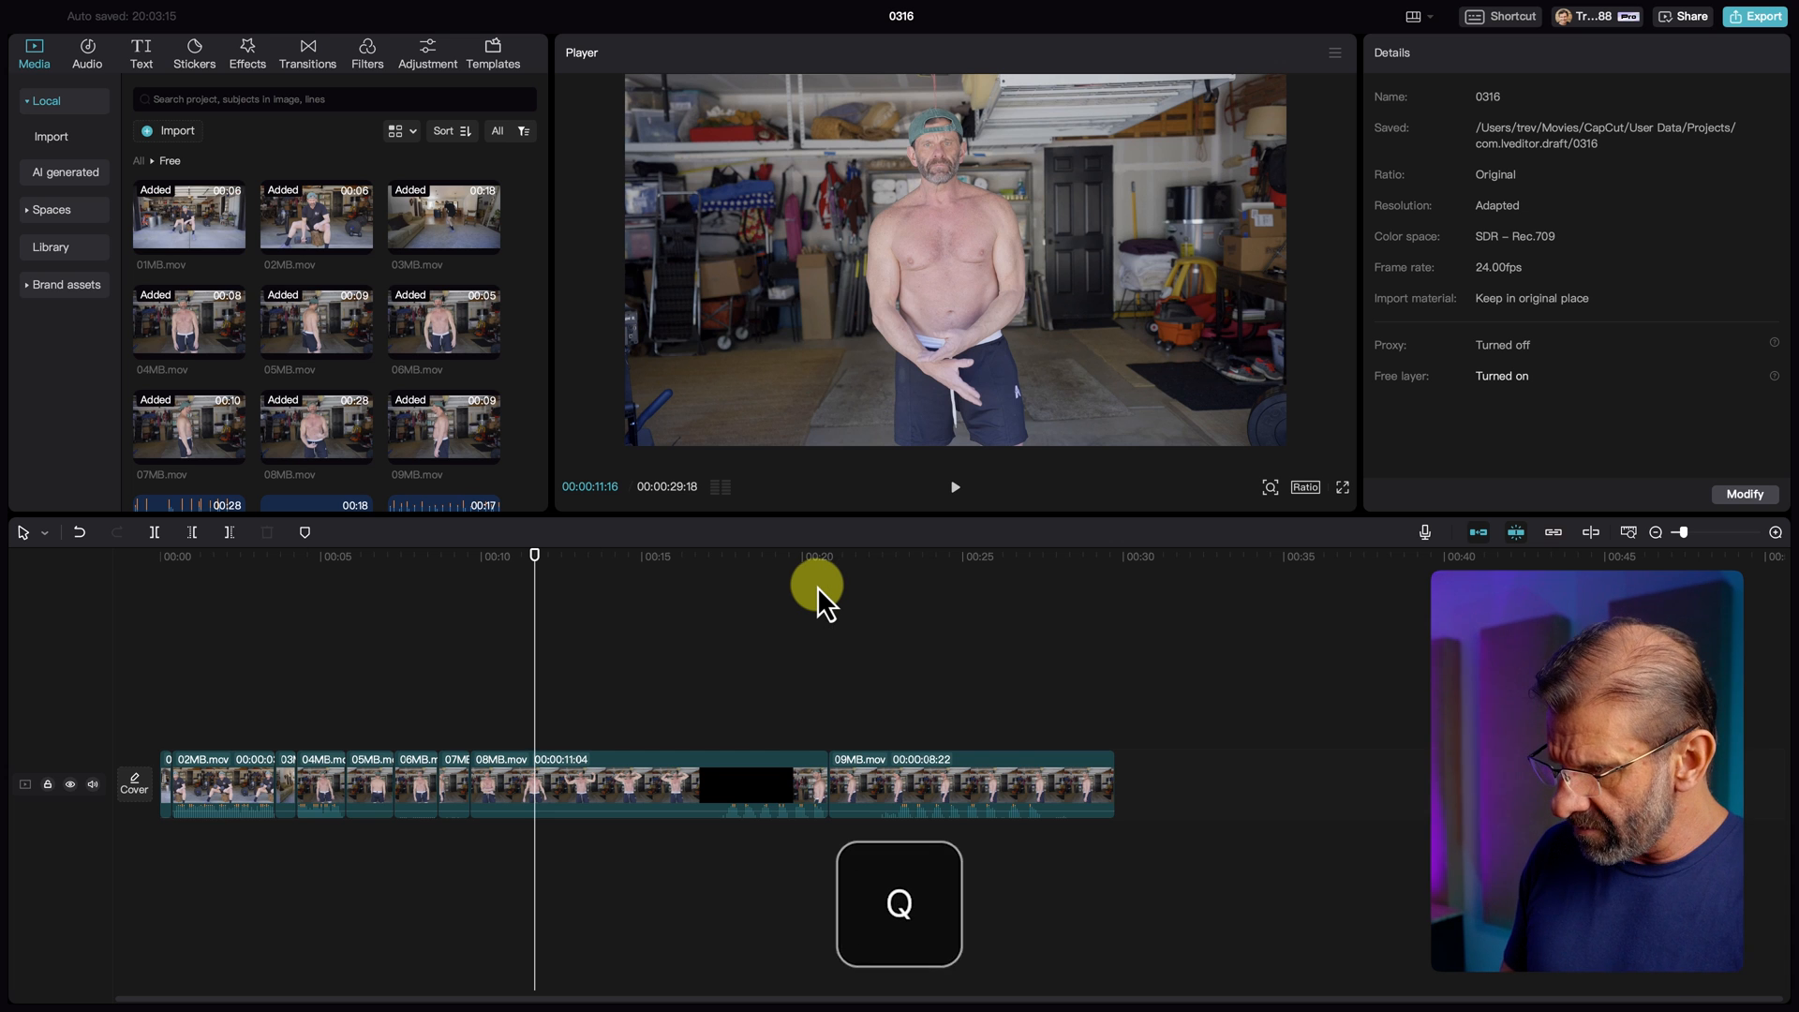
Step: Play 08MB.mov through the flexing pose and trim its end at 00:00:12:19
{"action": "key", "text": "space"}
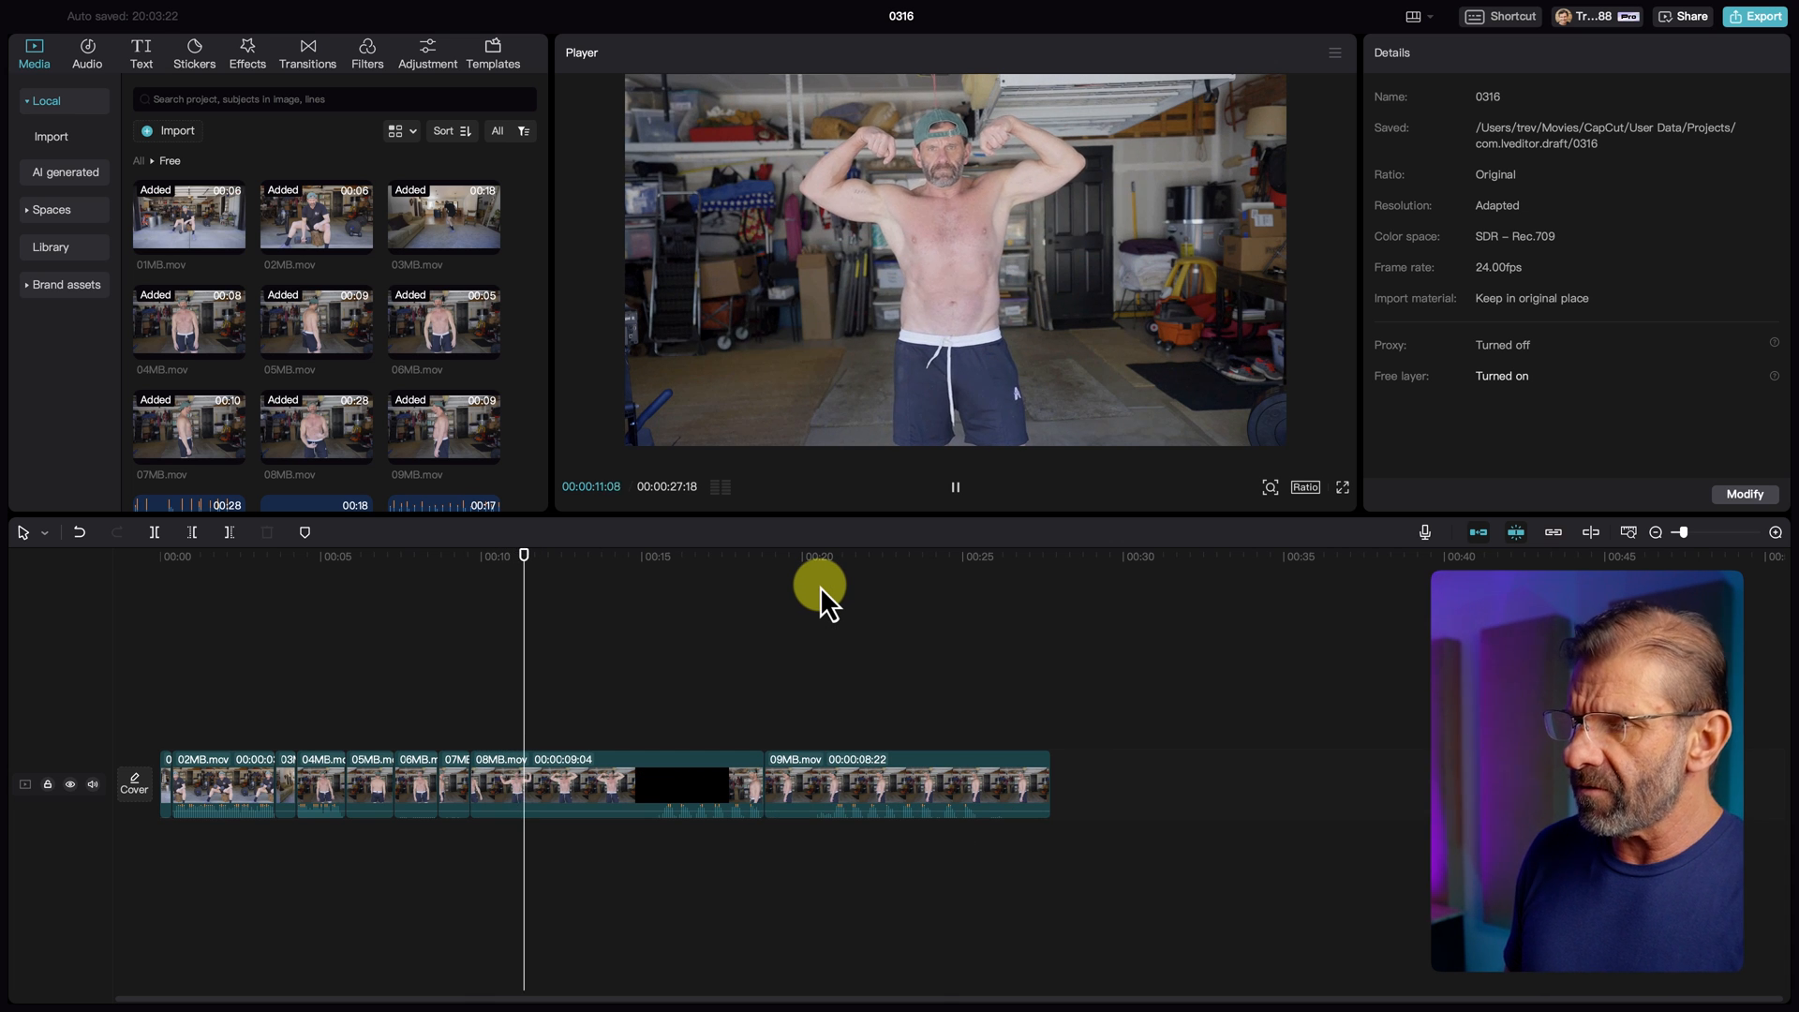
{"action": "key", "text": "space"}
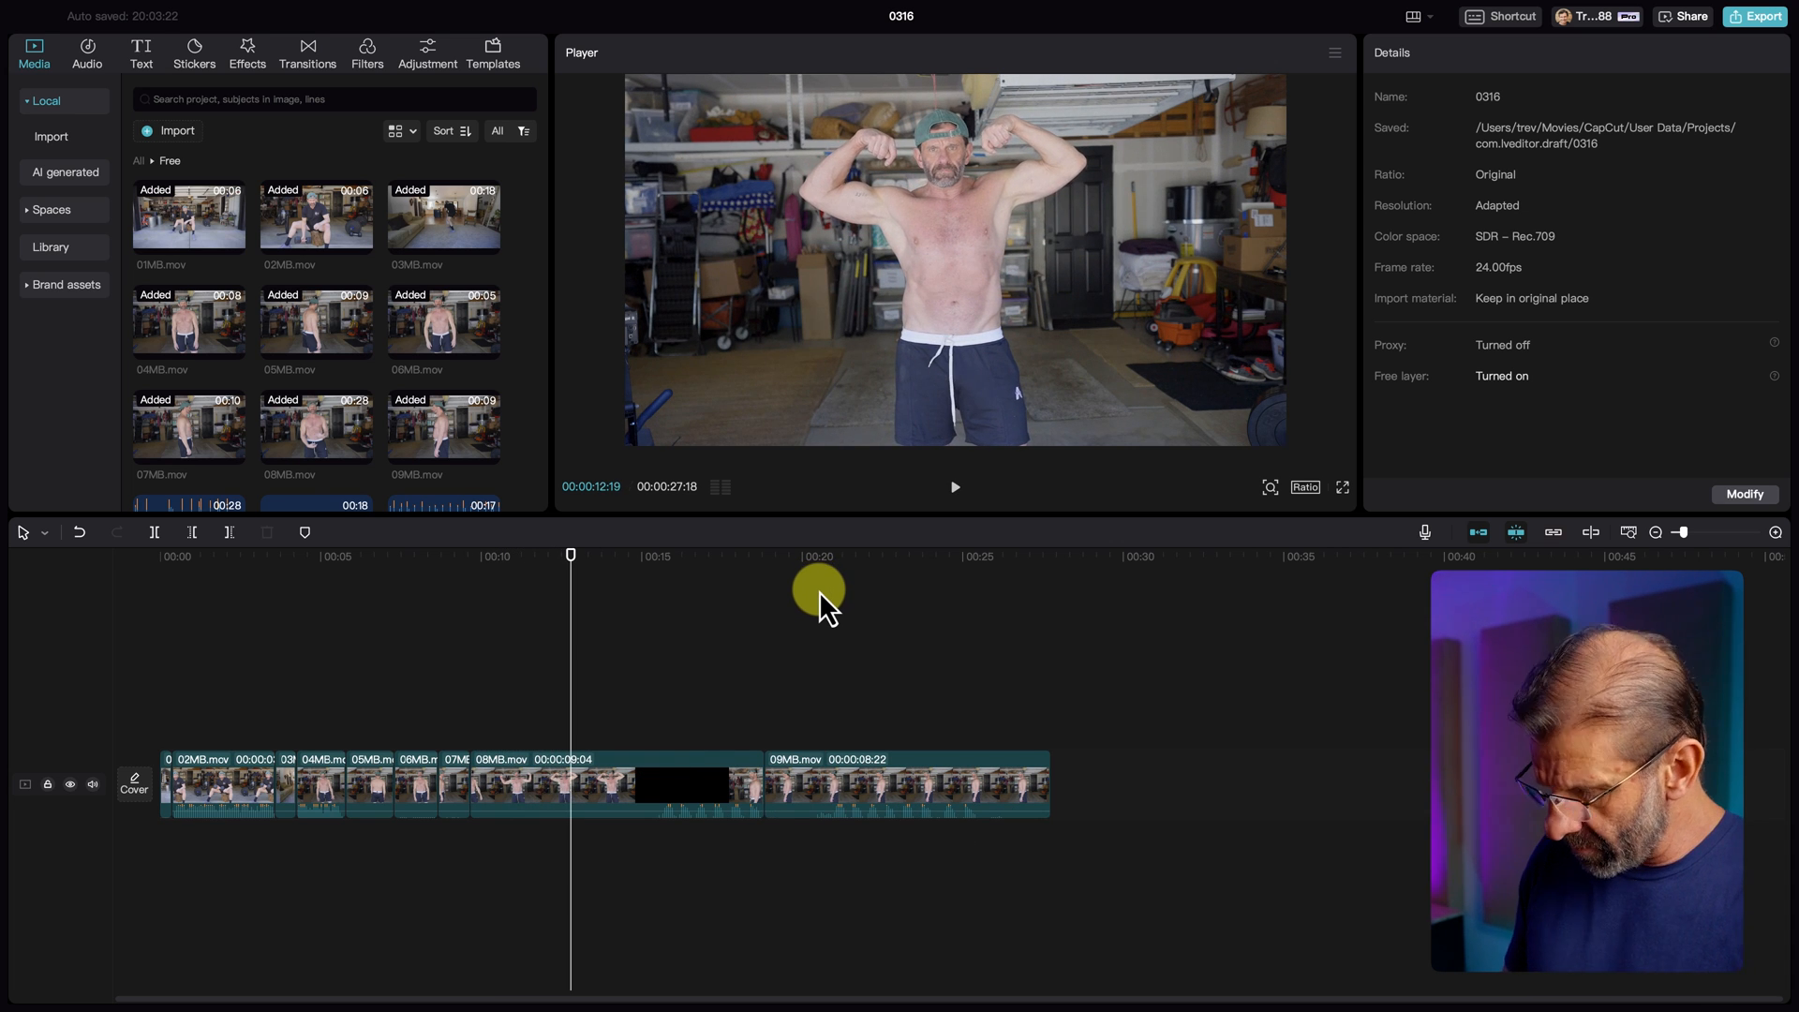
{"action": "key", "text": "w"}
Step: Delete 09MB.mov from the end of the sequence and scrub through the opening from the start of the timeline
{"action": "left_click_drag", "start_coordinate": [599, 579], "coordinate": [578, 647]}
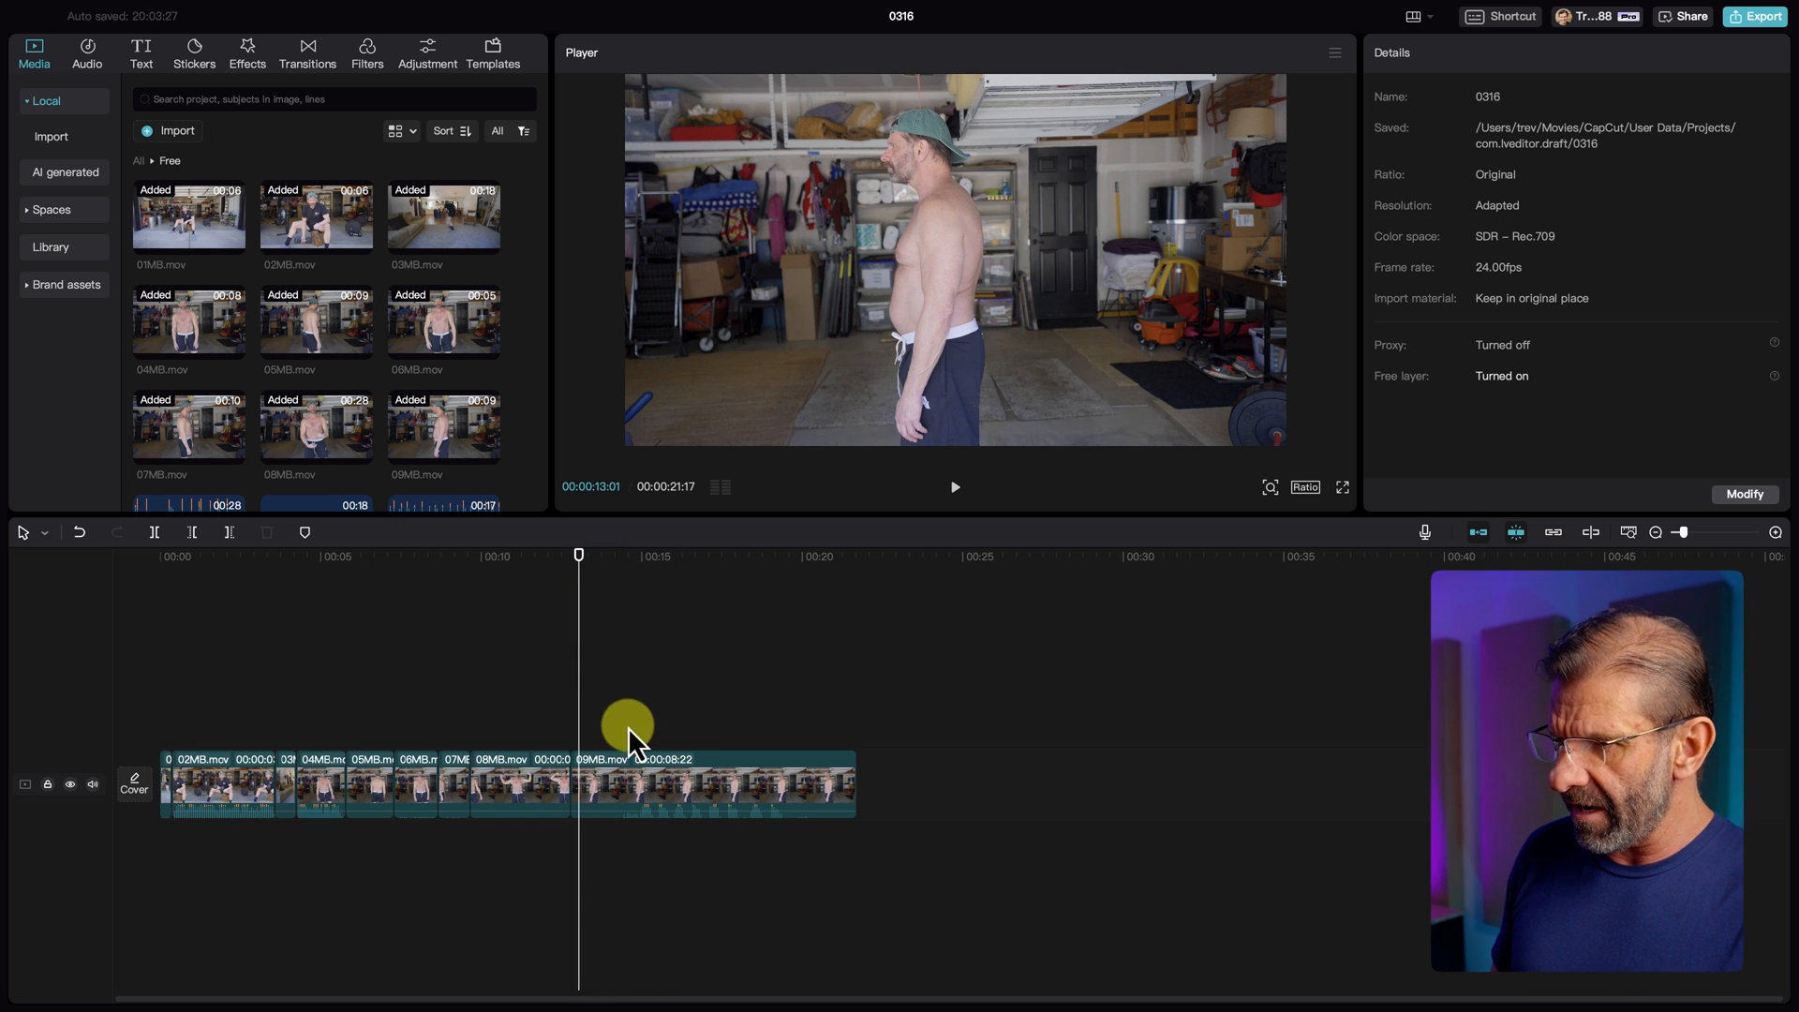
{"action": "left_click", "coordinate": [648, 770]}
{"action": "key", "text": "Delete"}
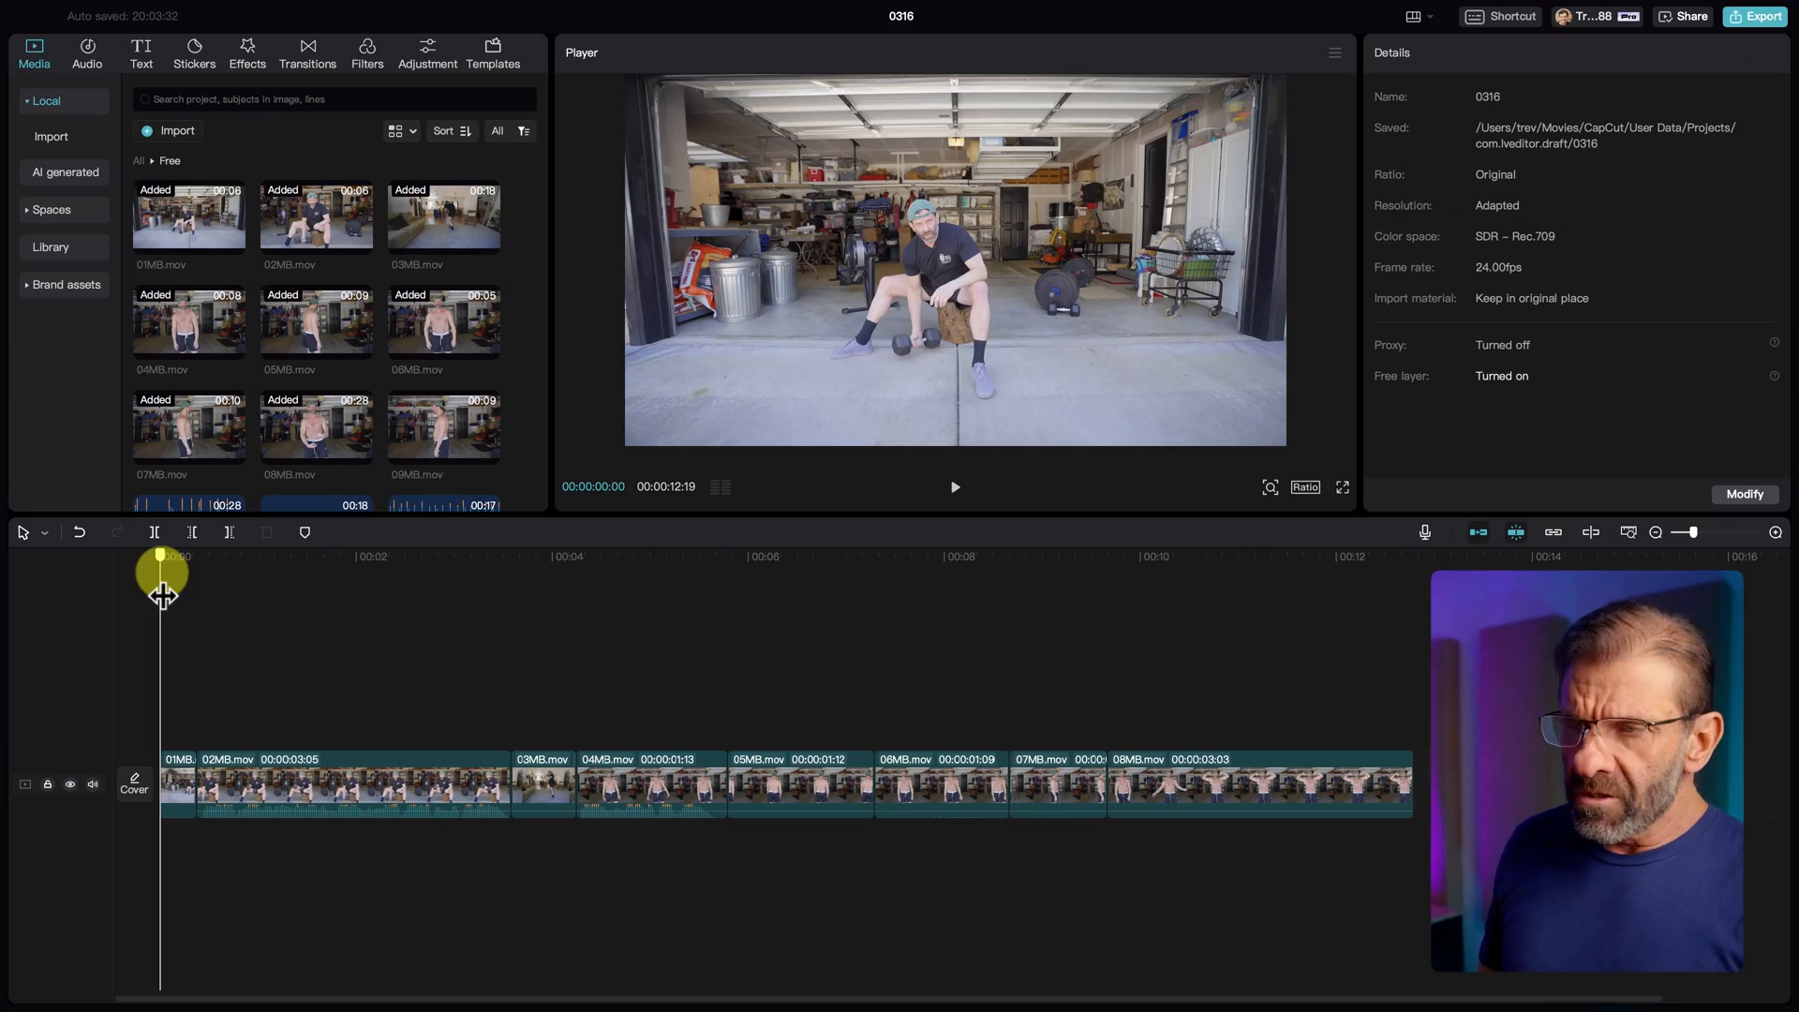
{"action": "left_click_drag", "start_coordinate": [160, 573], "coordinate": [258, 608]}
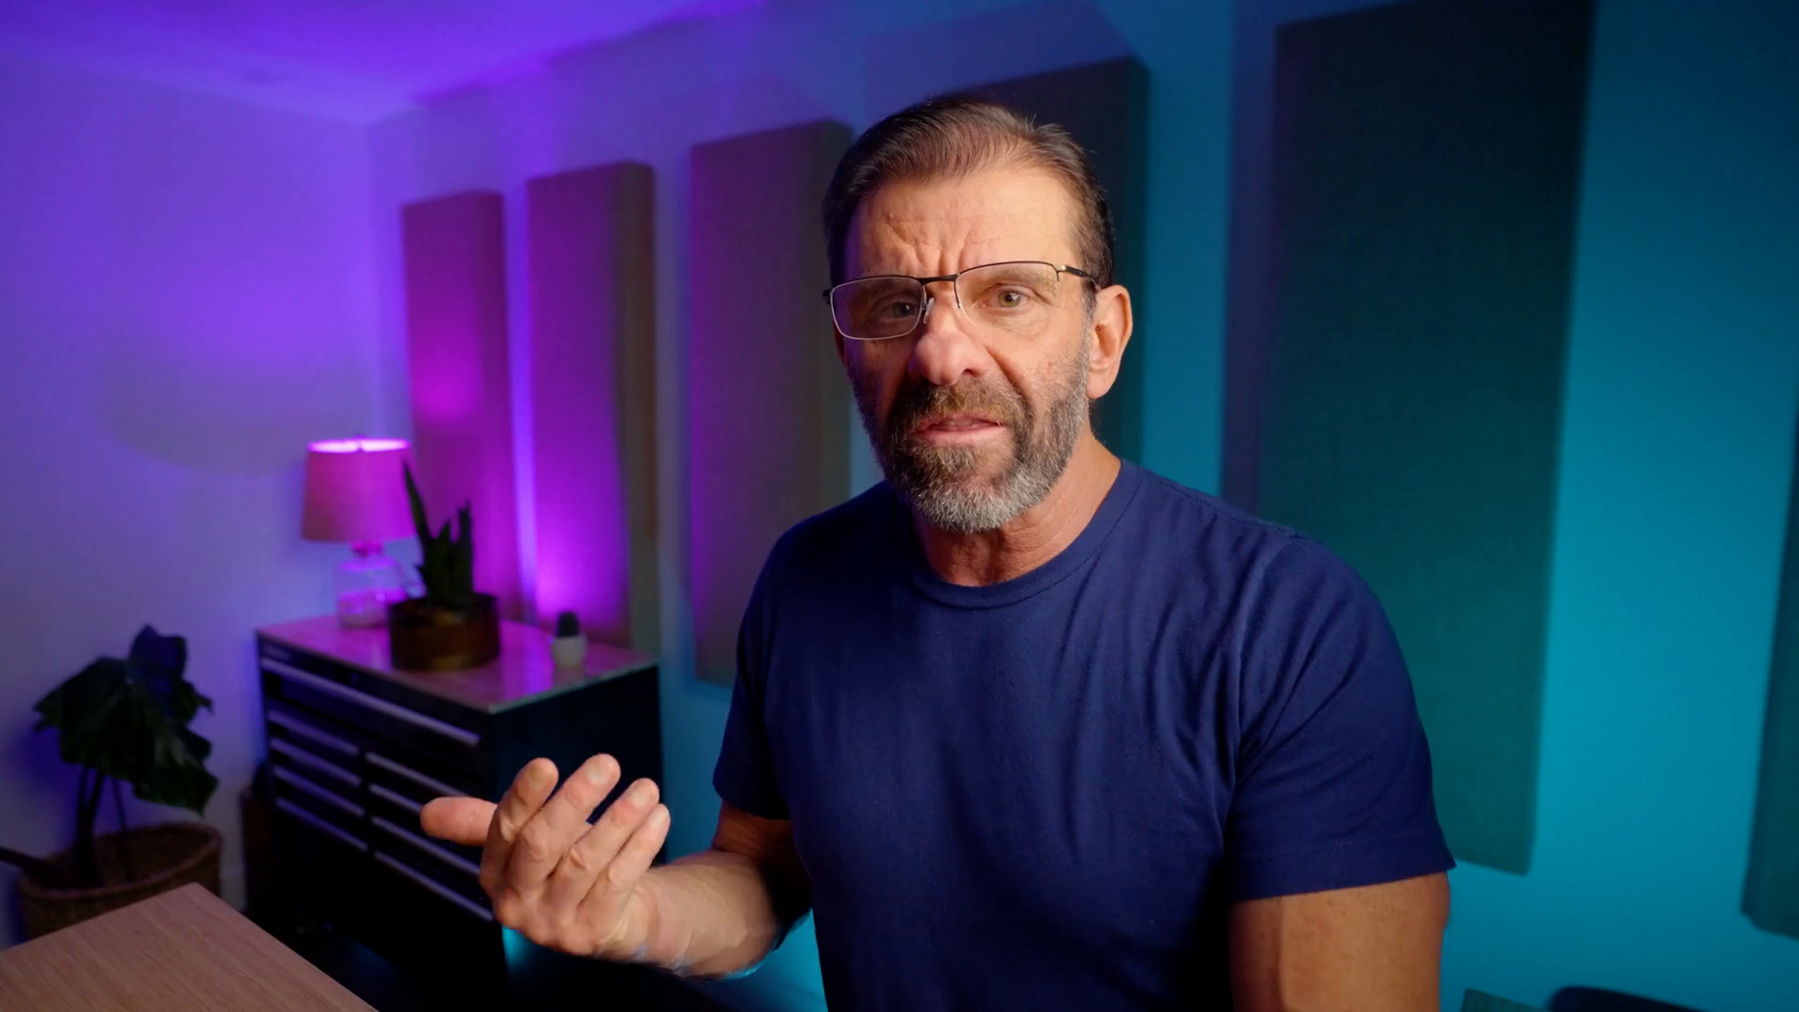
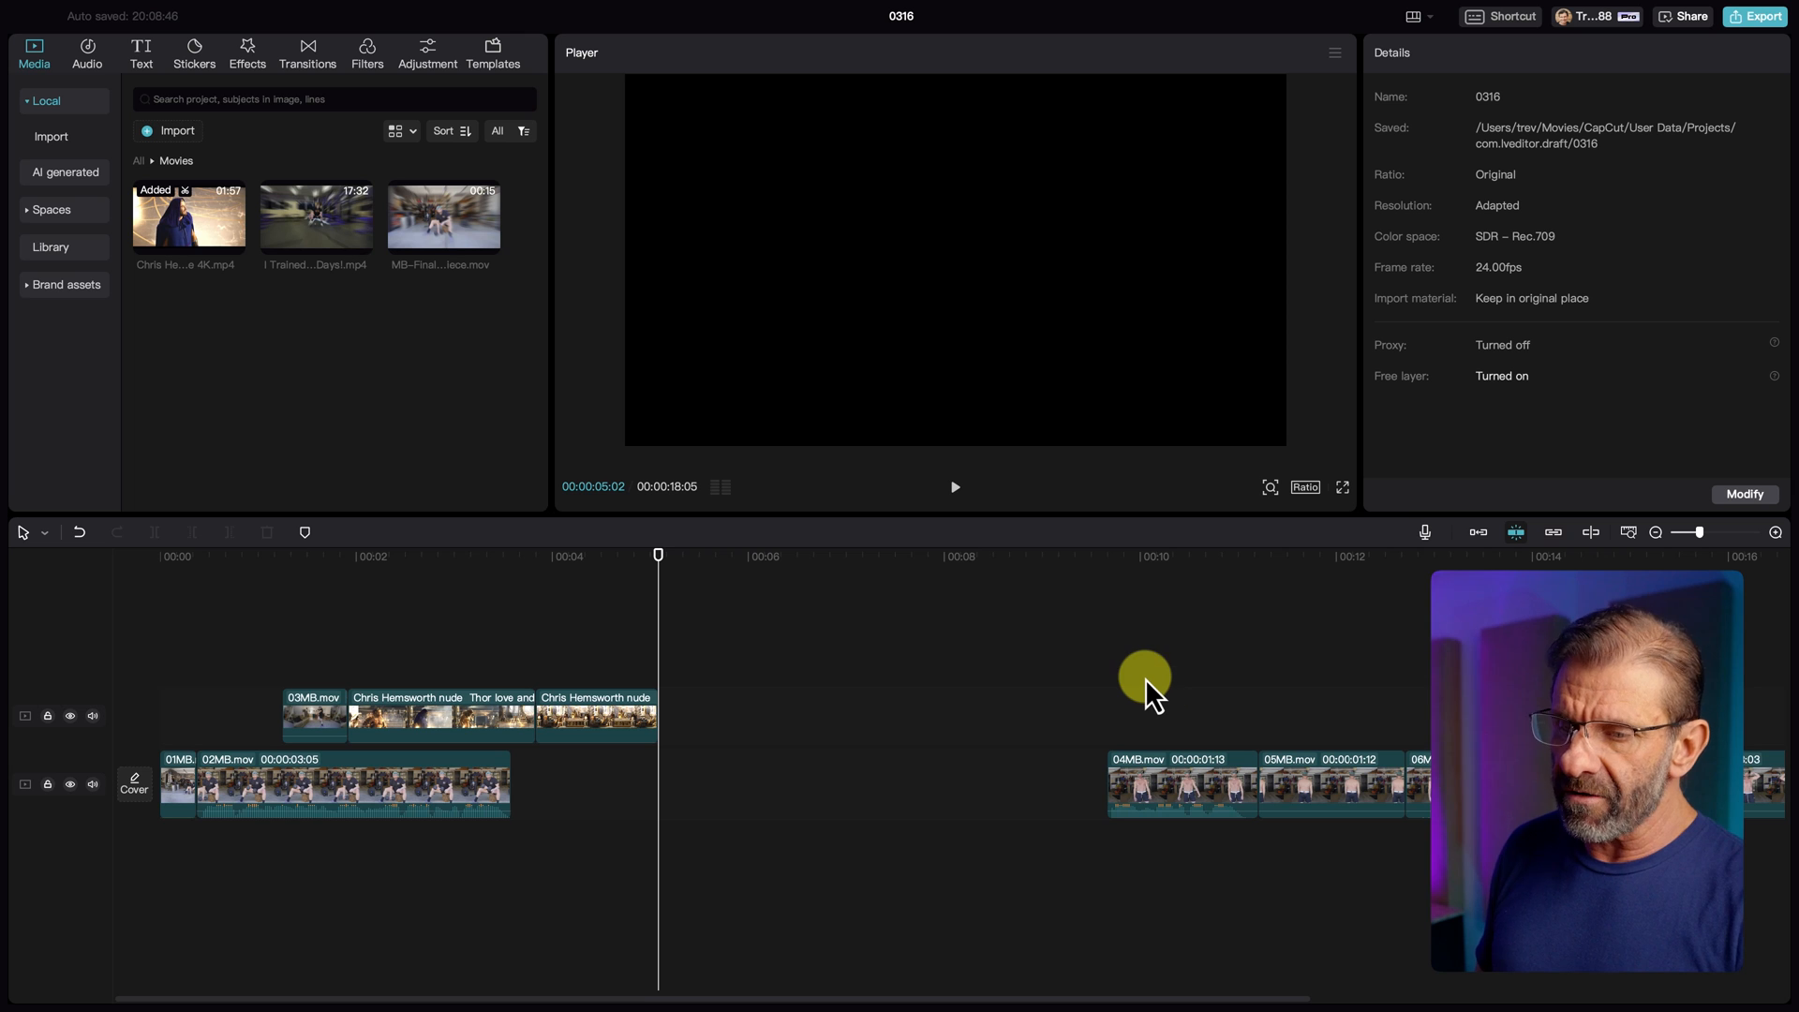
Step: Try moving 04MB.mov through 08MB.mov together to the end of the upper-track clips at 00:00:05:02, and undo the move
{"action": "key", "text": "shift+z"}
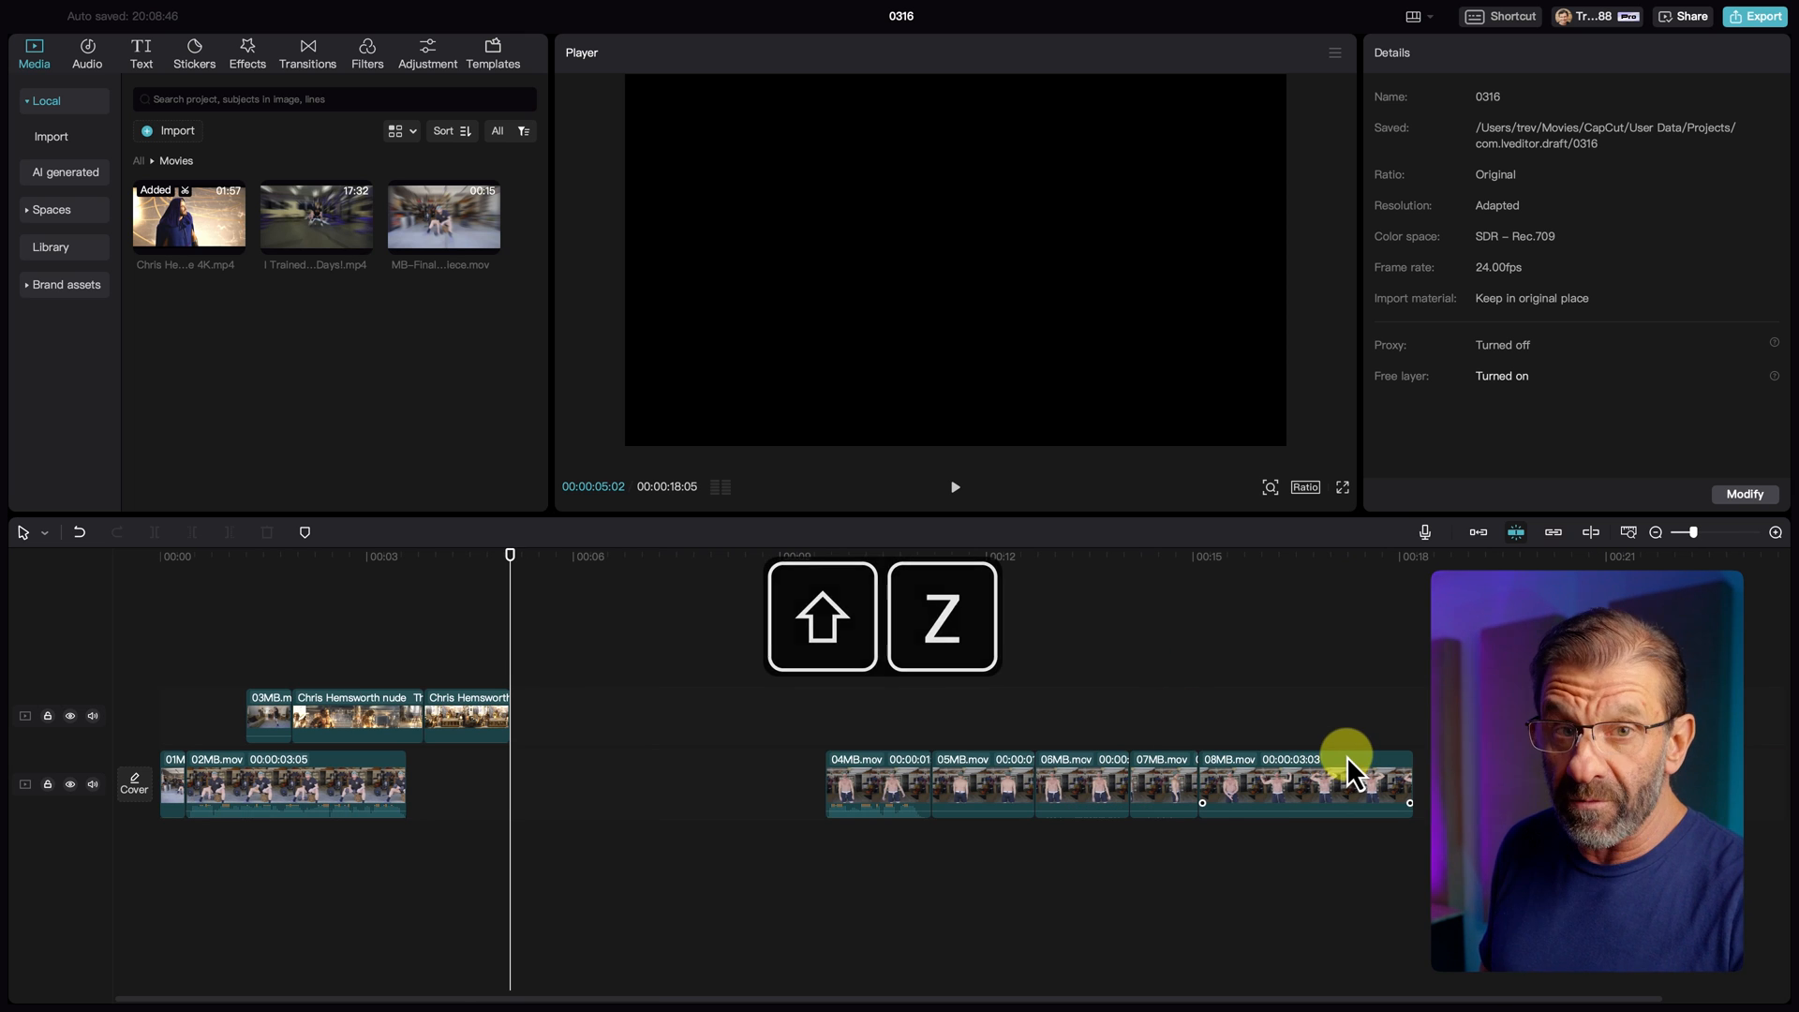
{"action": "left_click_drag", "start_coordinate": [1527, 946], "coordinate": [729, 721]}
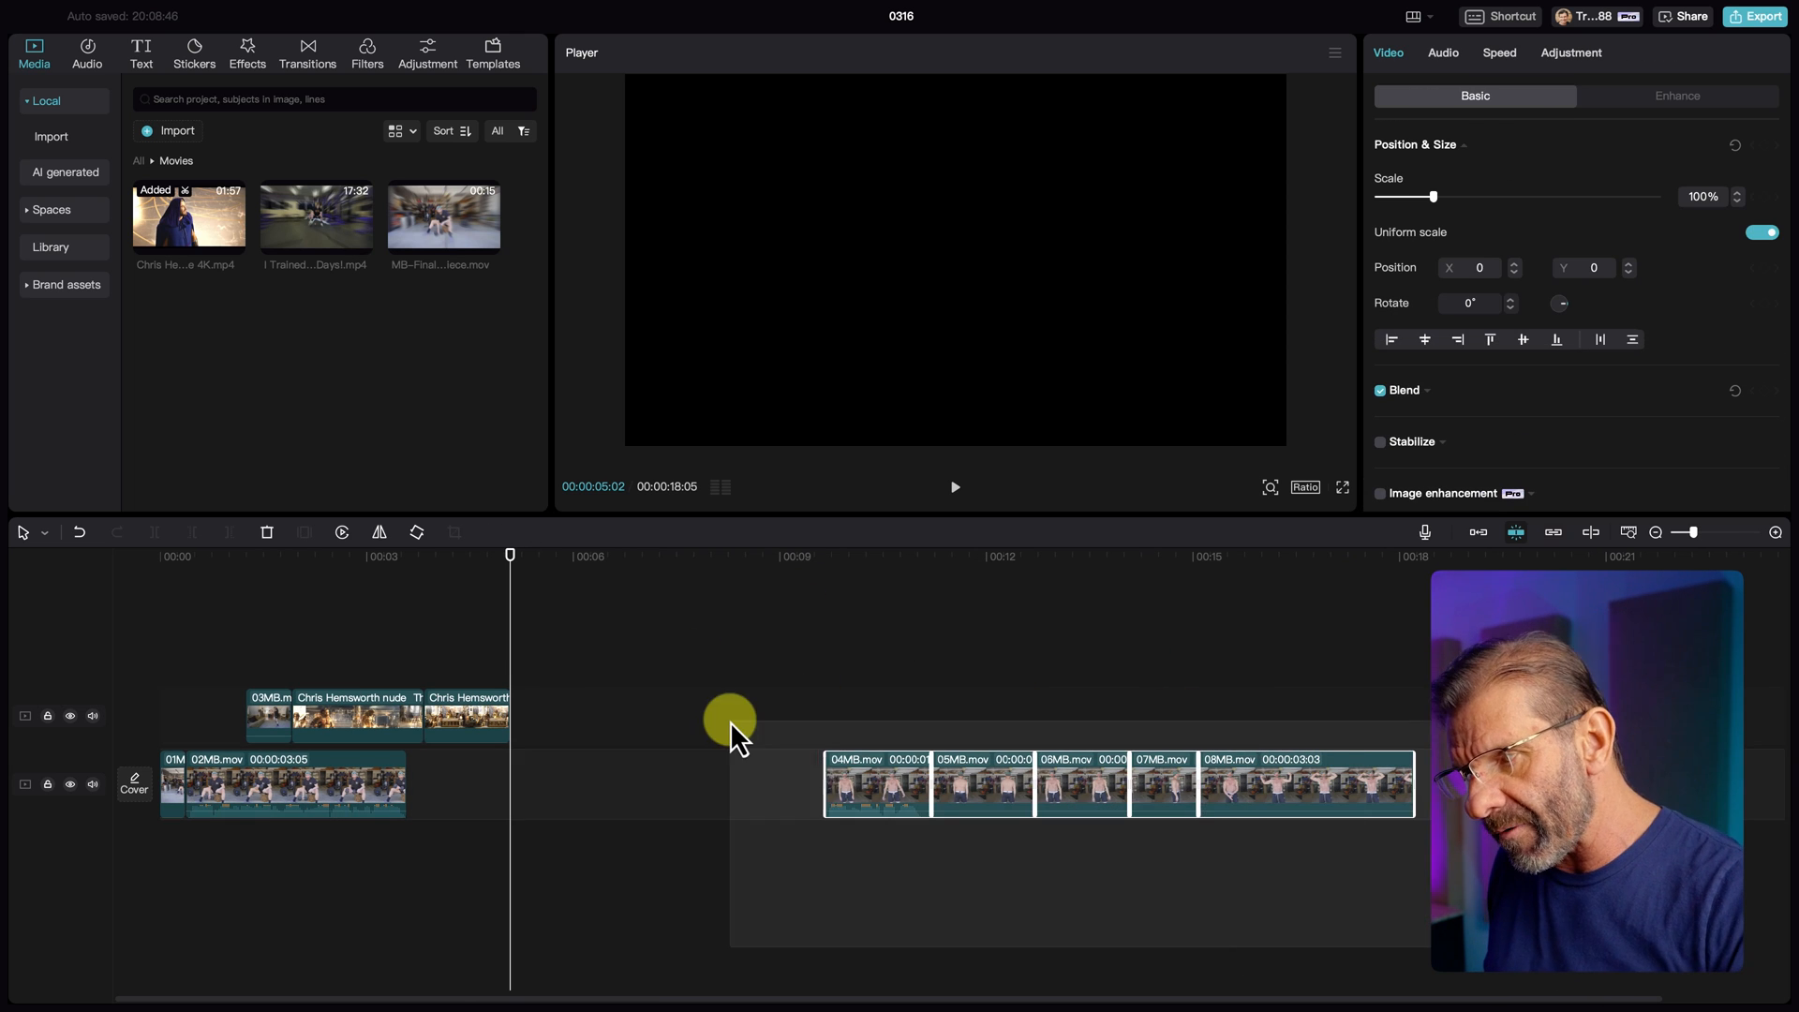
{"action": "left_click_drag", "start_coordinate": [890, 785], "coordinate": [565, 790]}
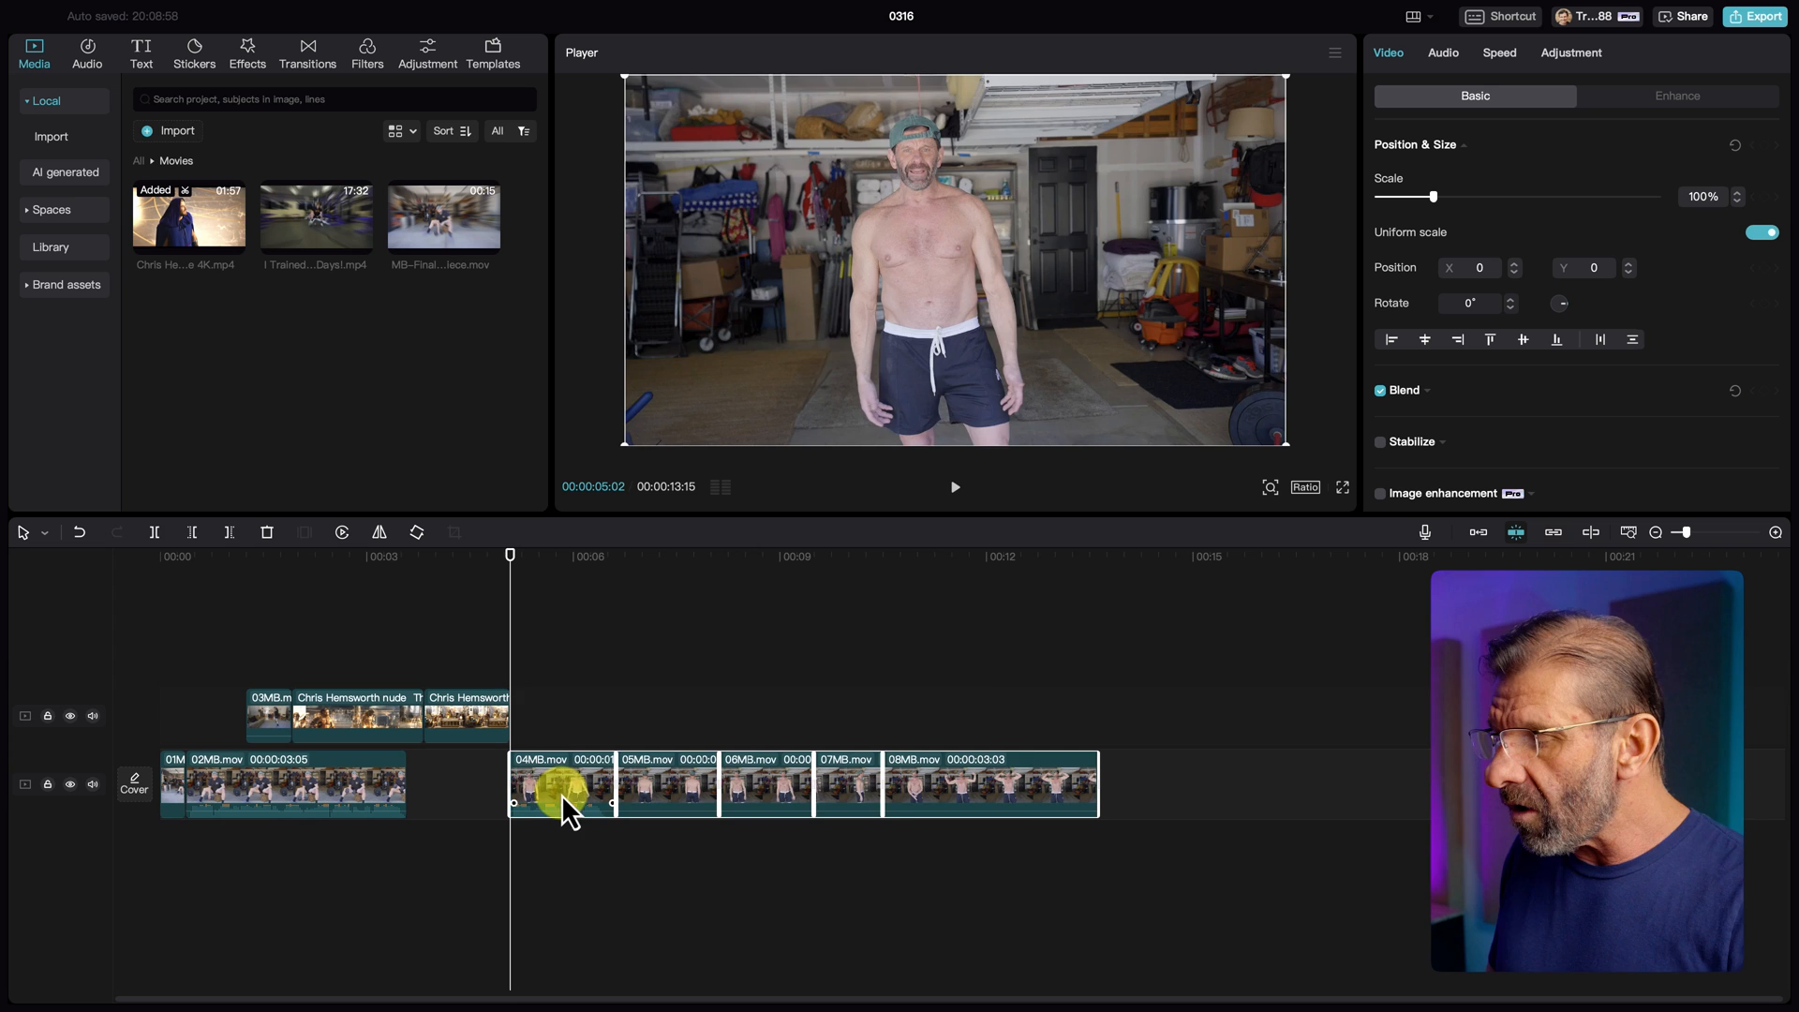
{"action": "key", "text": "ctrl+z"}
Step: Select 04MB.mov and every clip after it with the rightward selection tool and move them to start at 00:00:05:02
{"action": "scroll", "coordinate": [531, 789], "scroll_direction": "up", "scroll_amount": 3}
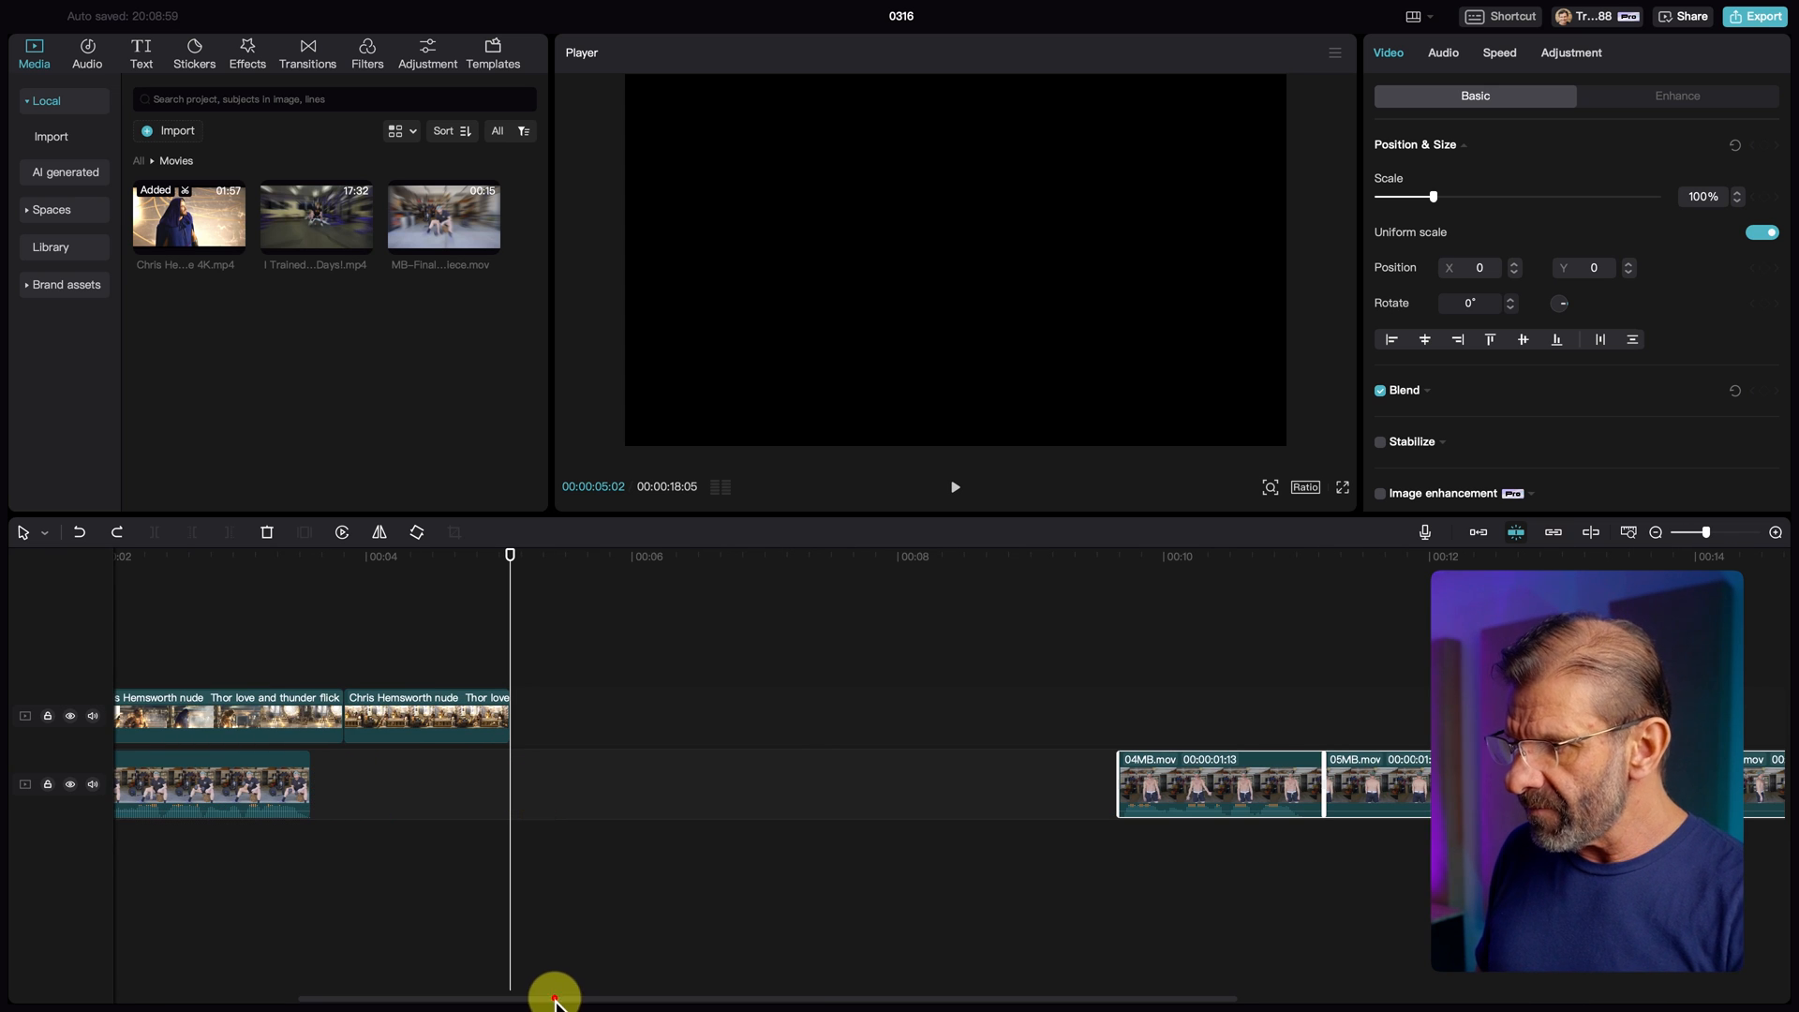
{"action": "left_click_drag", "start_coordinate": [554, 999], "coordinate": [218, 974]}
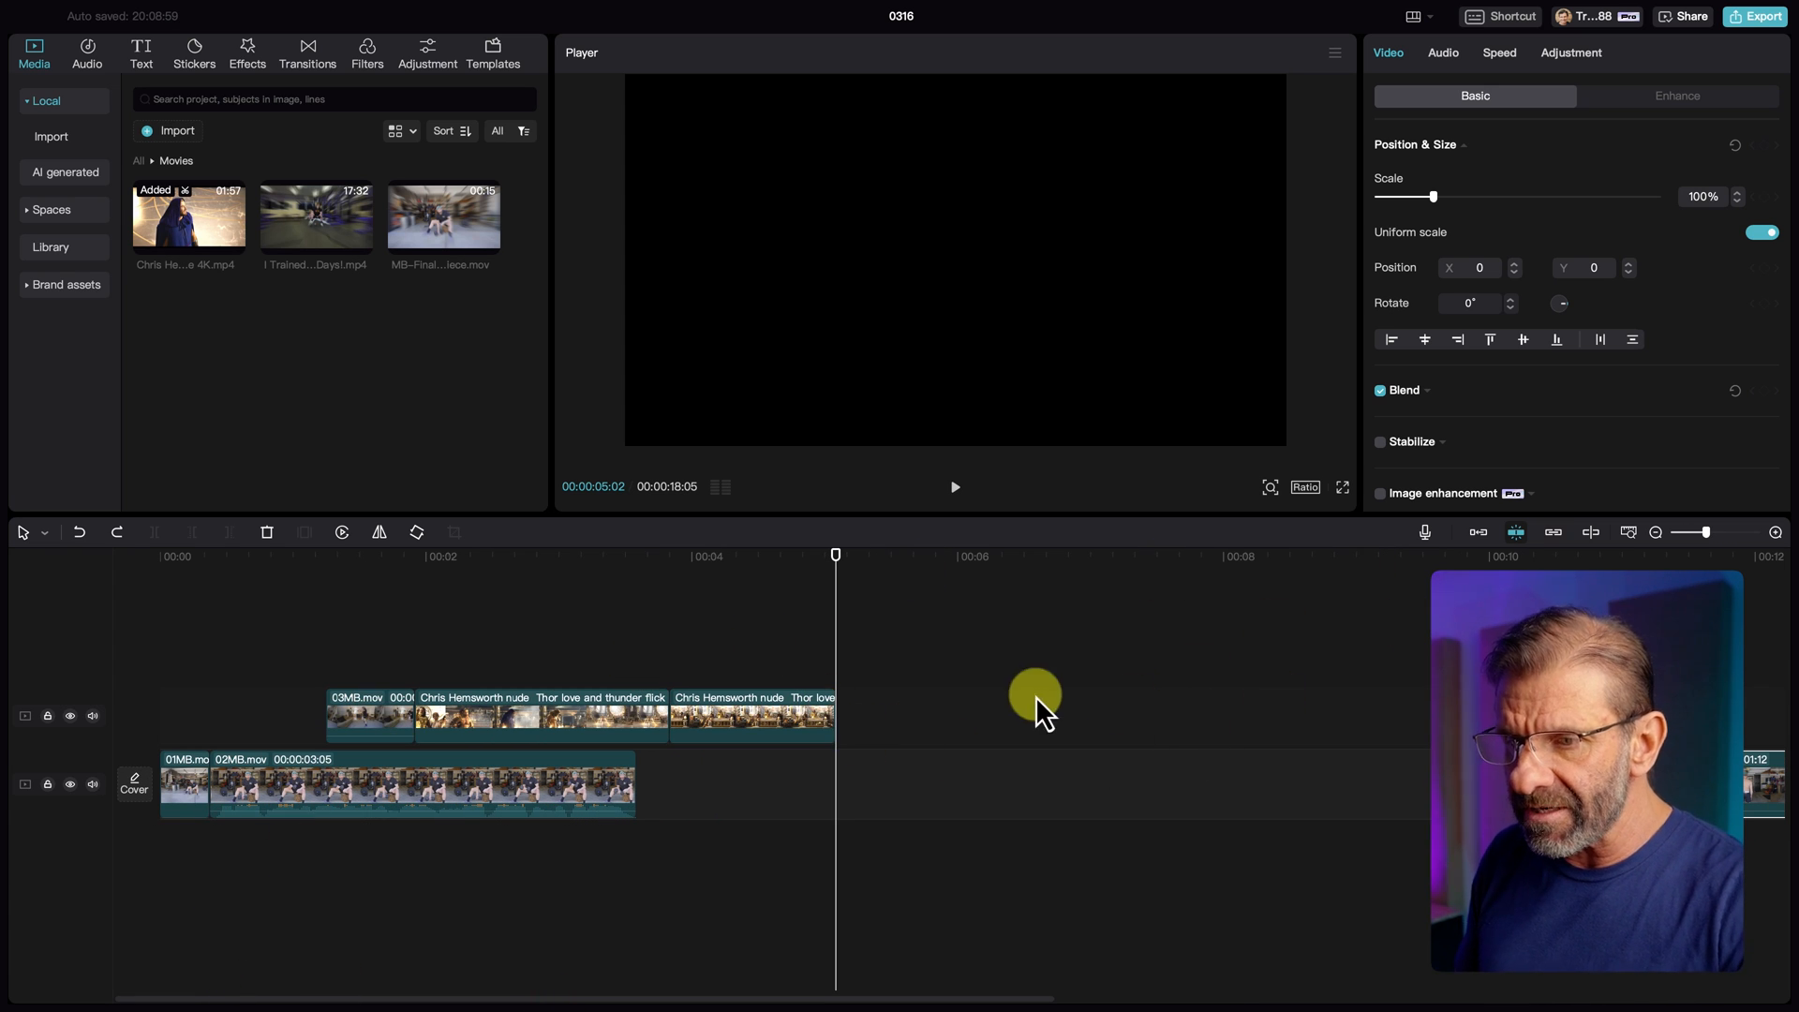
{"action": "left_click", "coordinate": [44, 532]}
{"action": "left_click", "coordinate": [84, 643]}
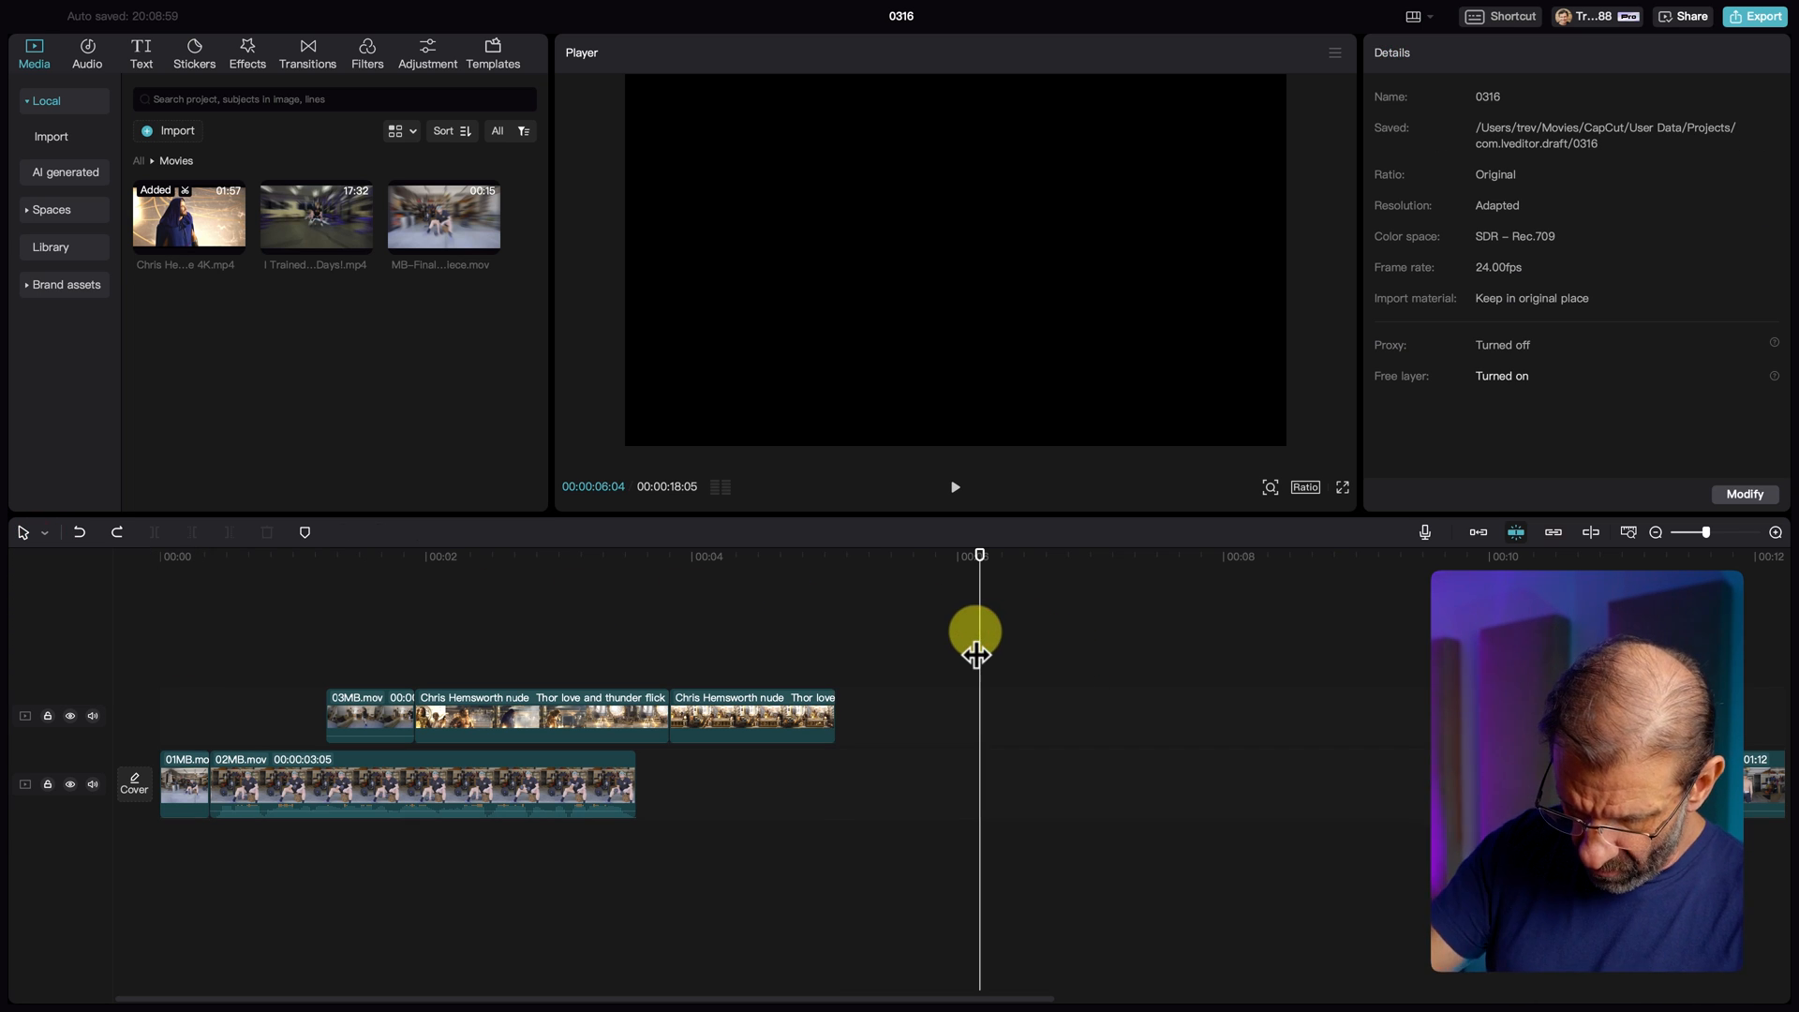
{"action": "key", "text": "bracketright"}
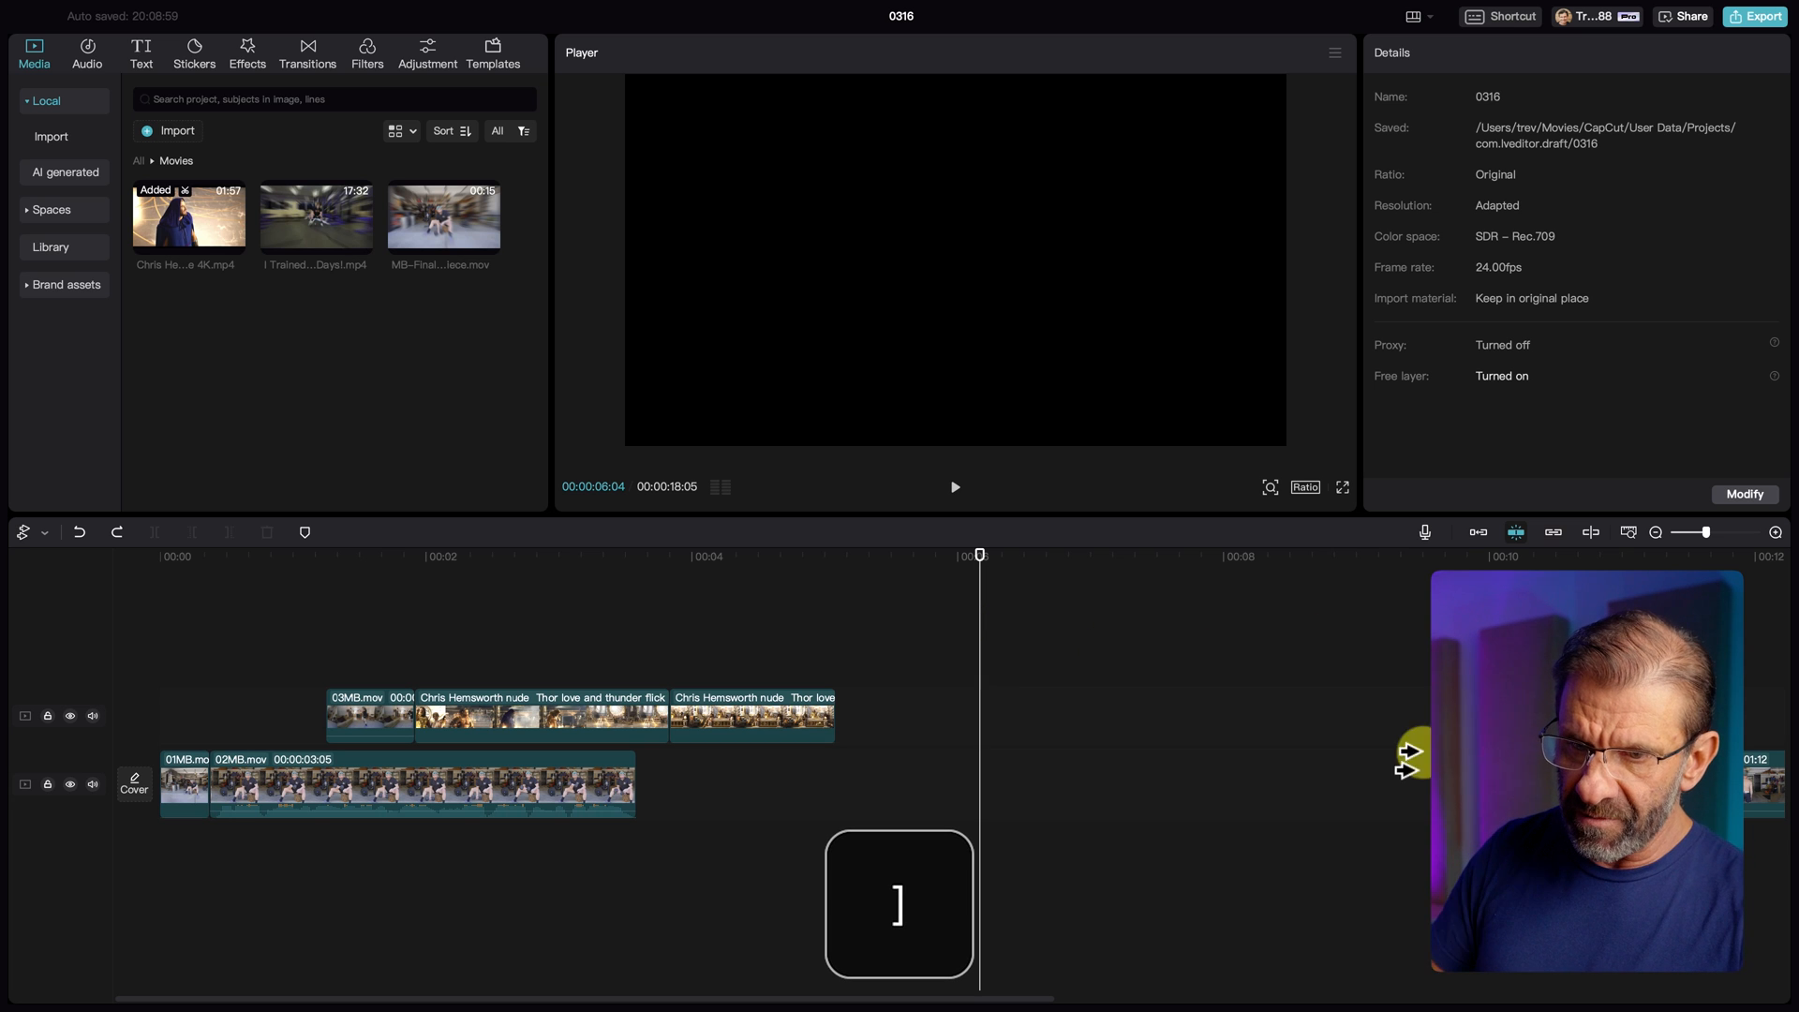
{"action": "left_click", "coordinate": [968, 794]}
{"action": "left_click_drag", "start_coordinate": [967, 794], "coordinate": [871, 778]}
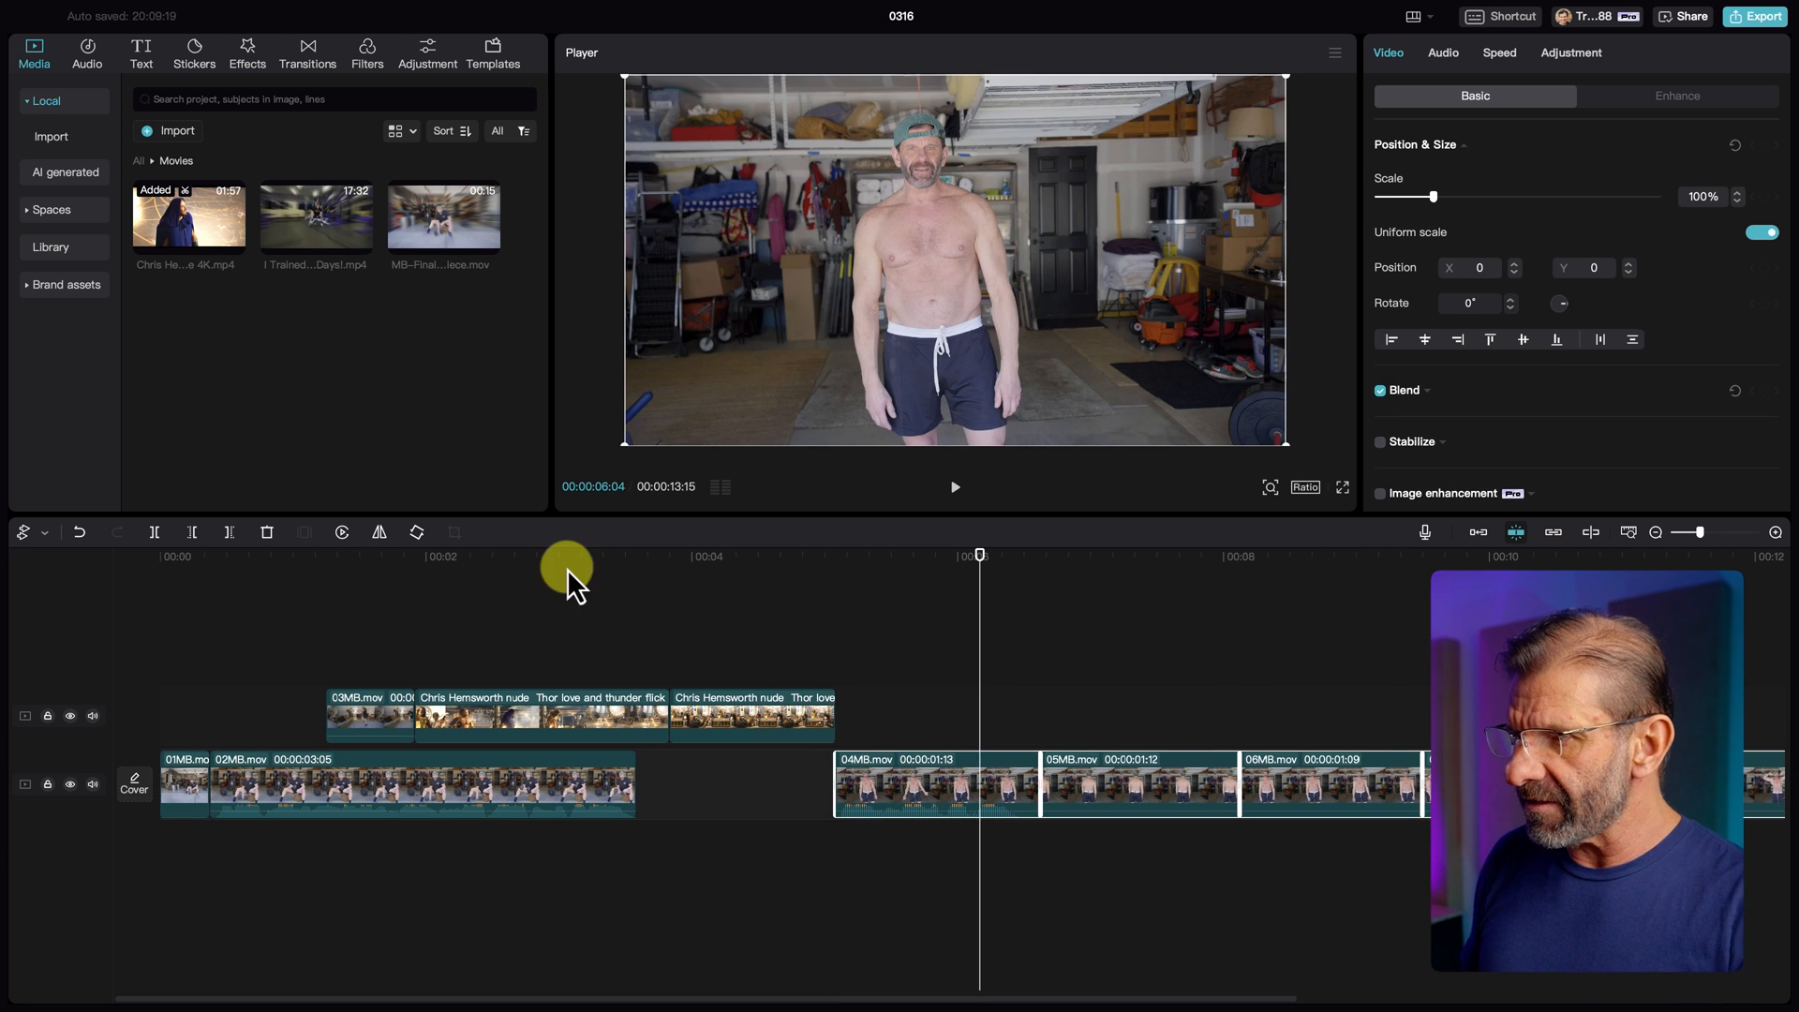
Step: Play the sequence through the moved clips and stop at 00:00:08:14
{"action": "left_click", "coordinate": [573, 559]}
{"action": "key", "text": "space"}
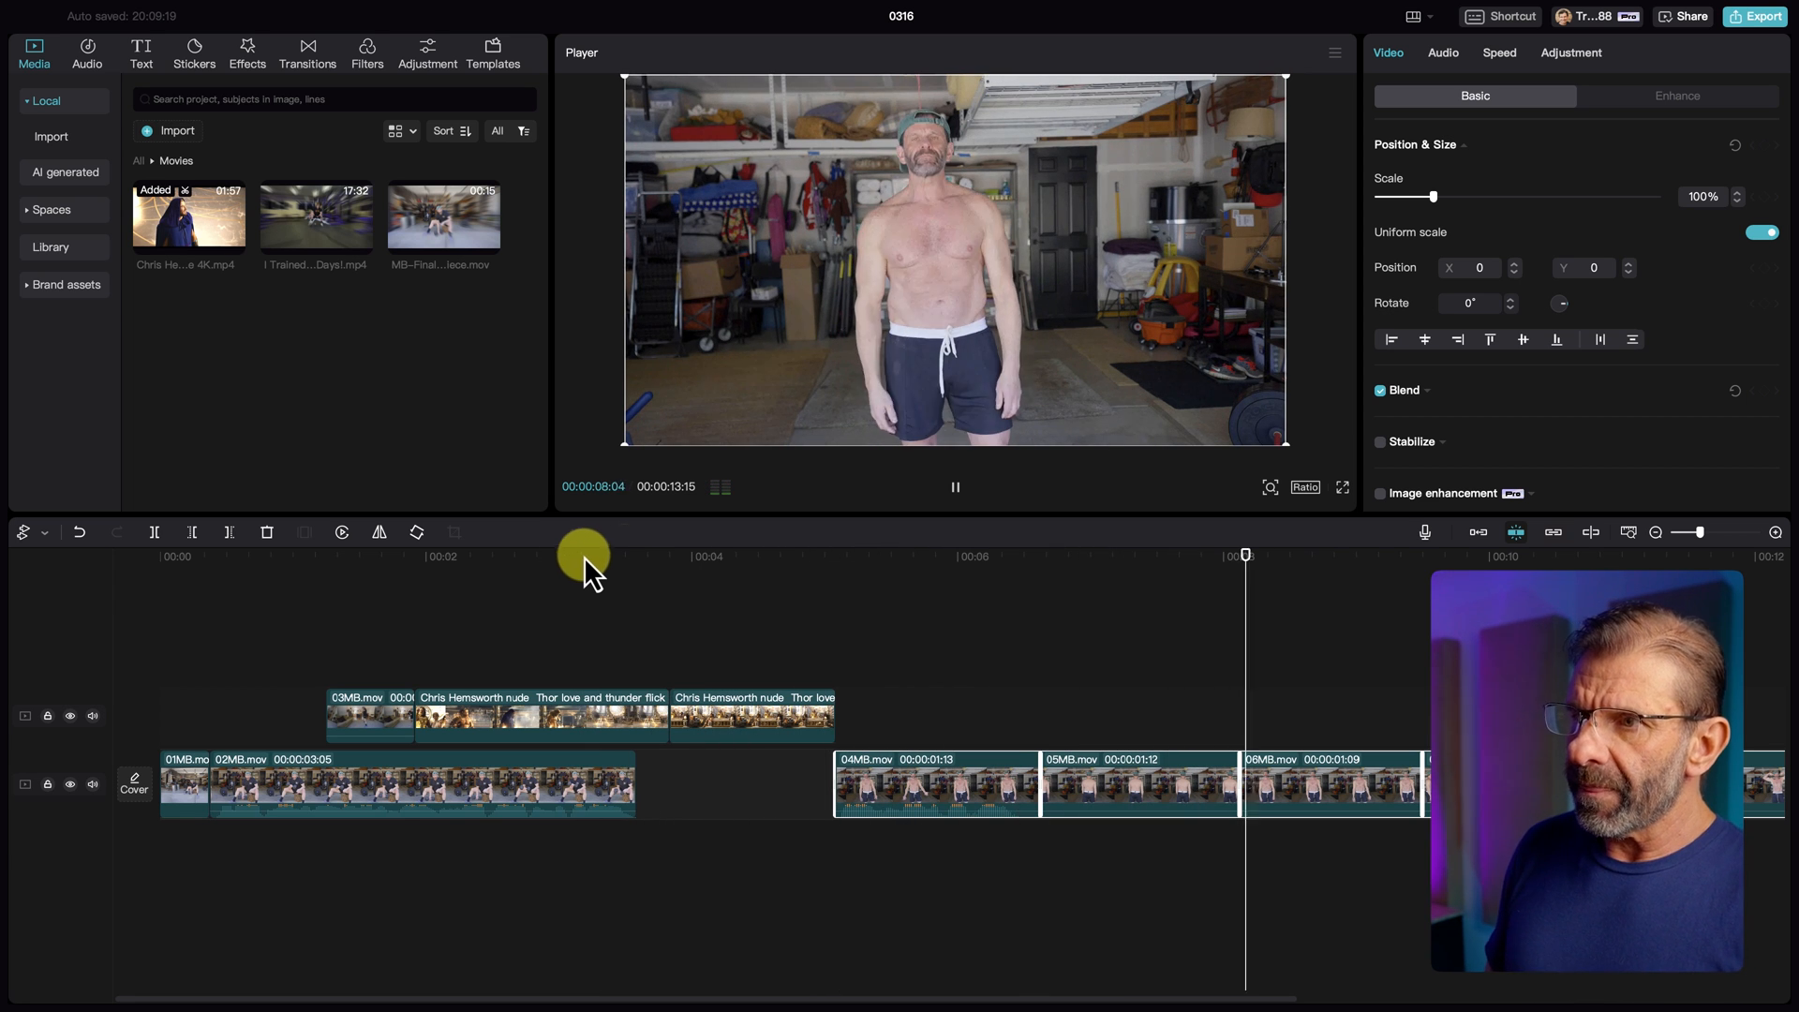
{"action": "key", "text": "space"}
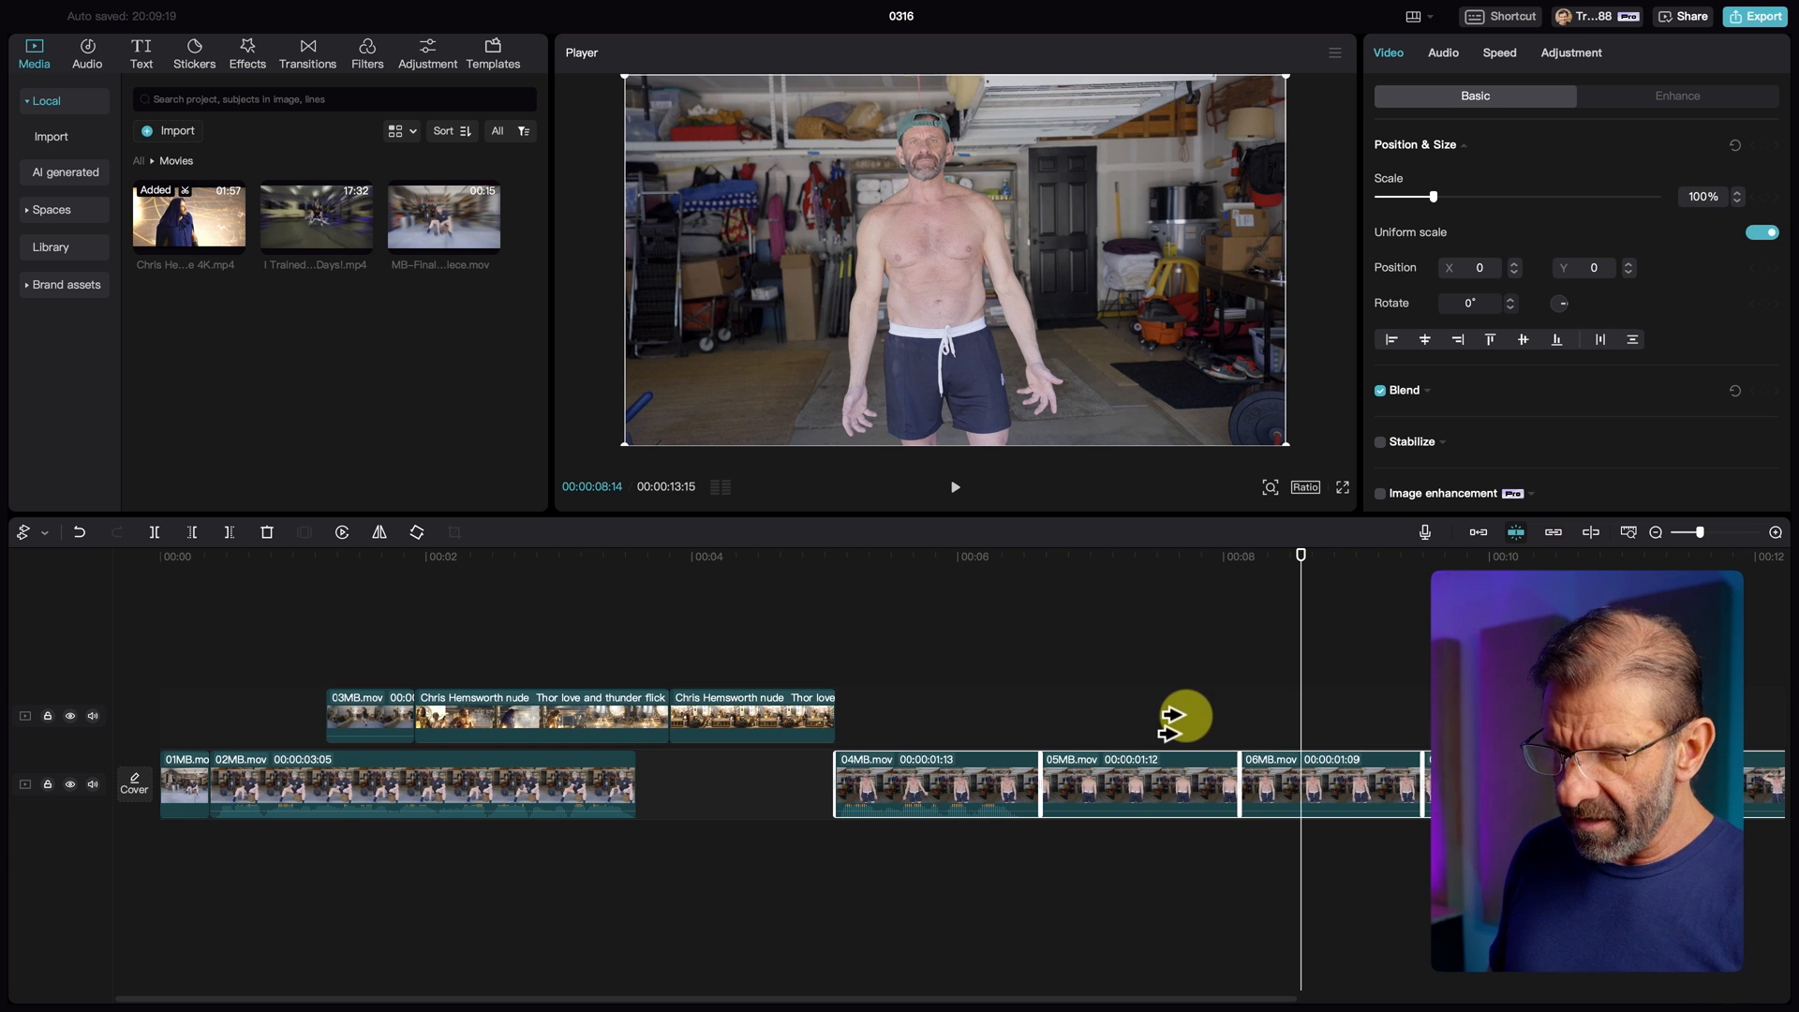
Step: Return to the normal selection tool and mute 05MB.mov, 06MB.mov, 07MB.mov and 08MB.mov by lowering their volume to -∞ dB
{"action": "scroll", "coordinate": [1065, 734], "scroll_direction": "down", "scroll_amount": 4}
{"action": "key", "text": "a"}
{"action": "left_click", "coordinate": [975, 794]}
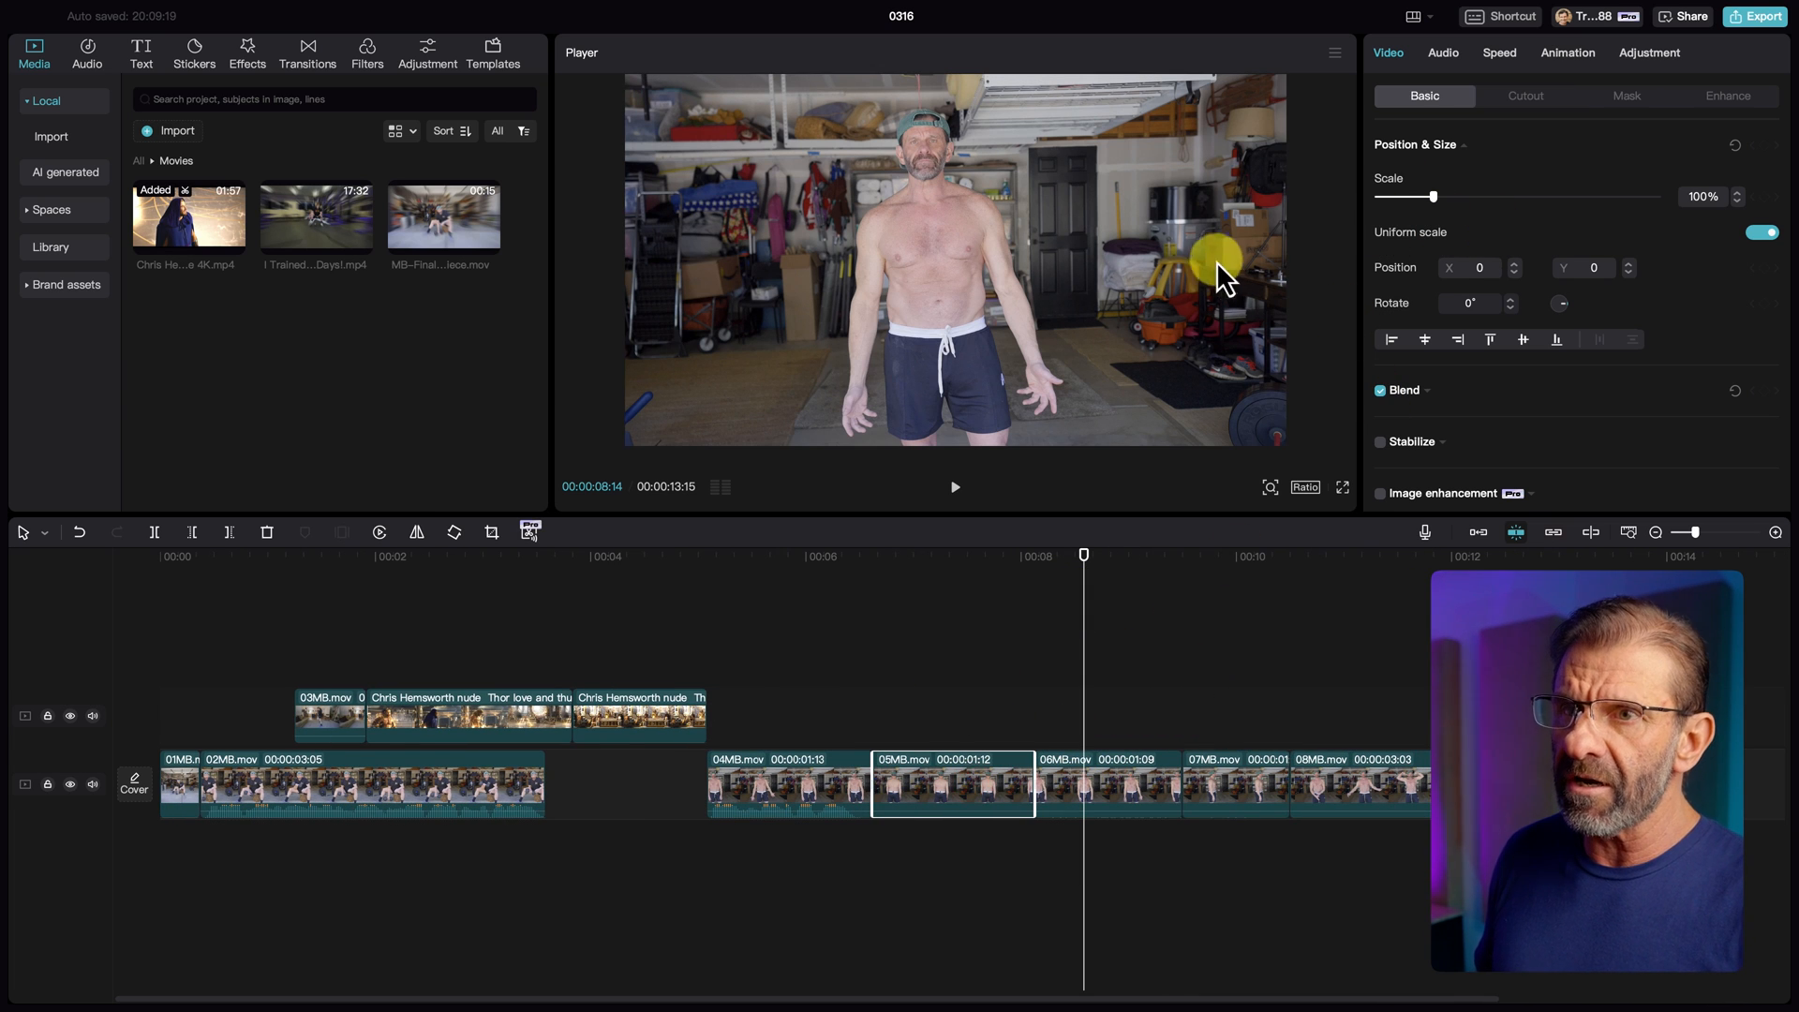
{"action": "left_click", "coordinate": [1443, 52]}
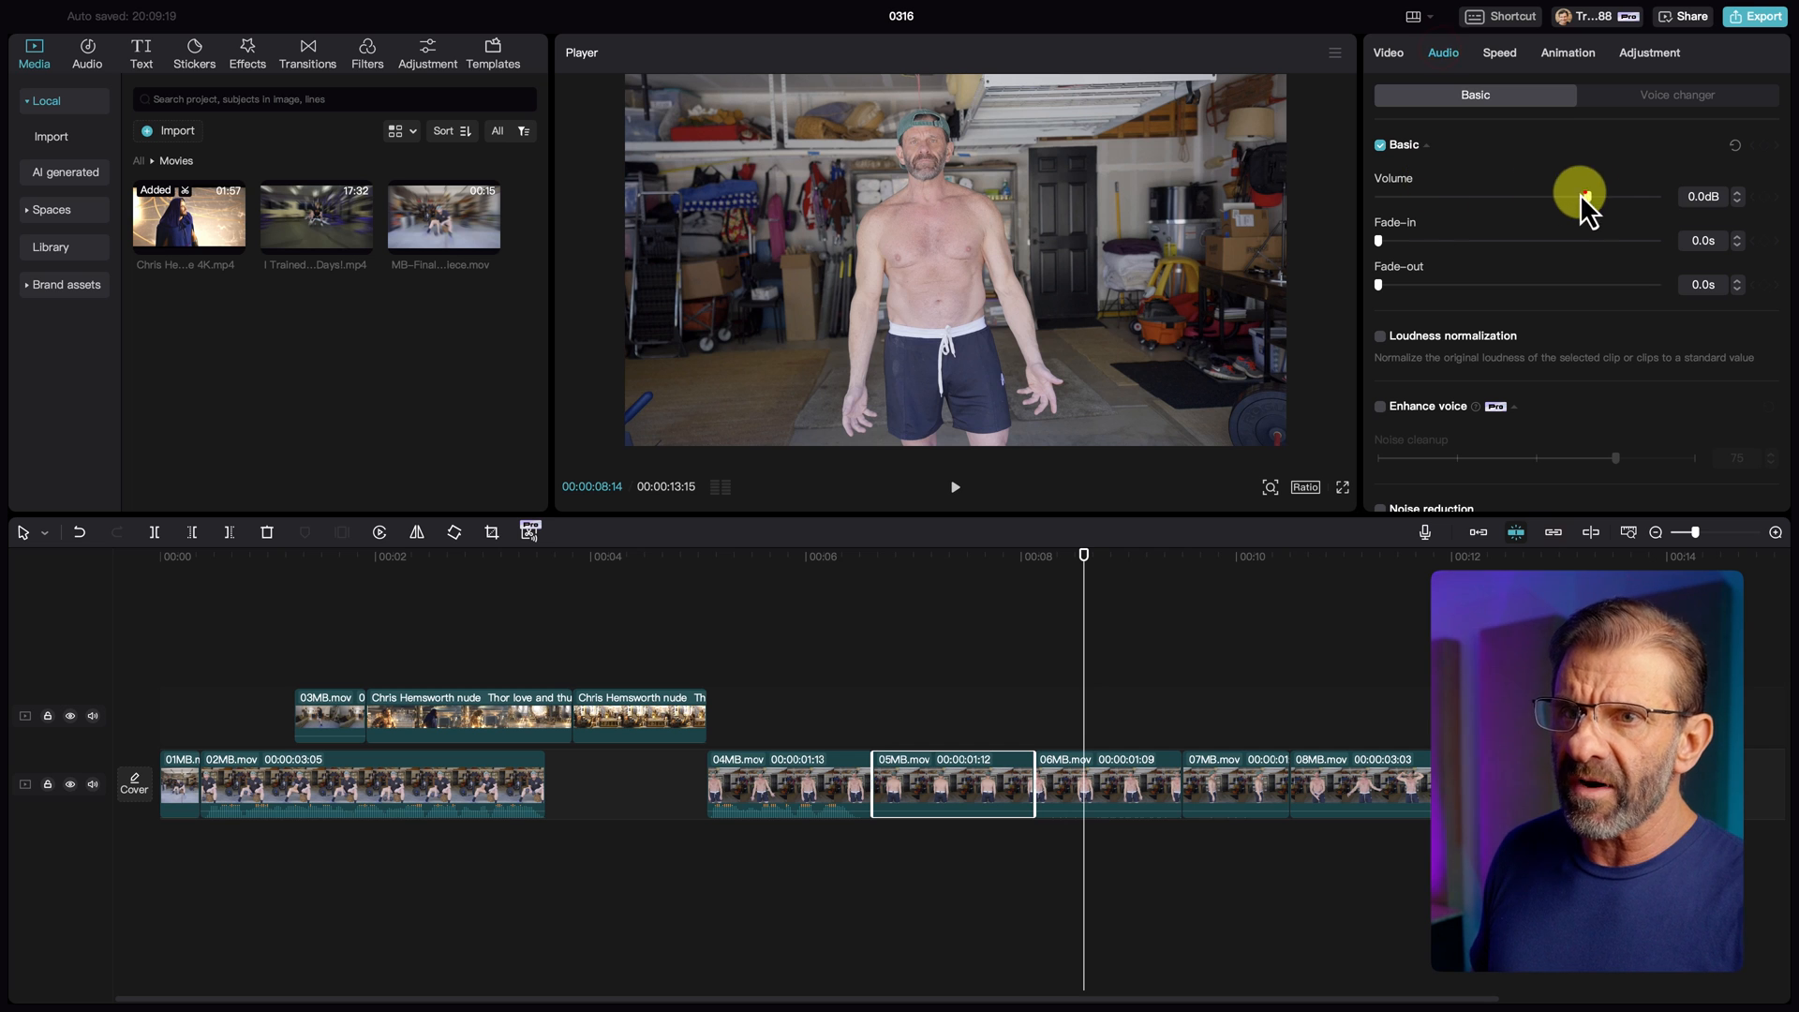
{"action": "left_click", "coordinate": [1130, 789]}
{"action": "left_click_drag", "start_coordinate": [1589, 197], "coordinate": [1368, 206]}
{"action": "left_click", "coordinate": [1259, 774]}
{"action": "left_click", "coordinate": [1401, 778]}
Step: Trim the end of 04MB.mov at 00:00:06:12
{"action": "left_click_drag", "start_coordinate": [821, 556], "coordinate": [856, 578]}
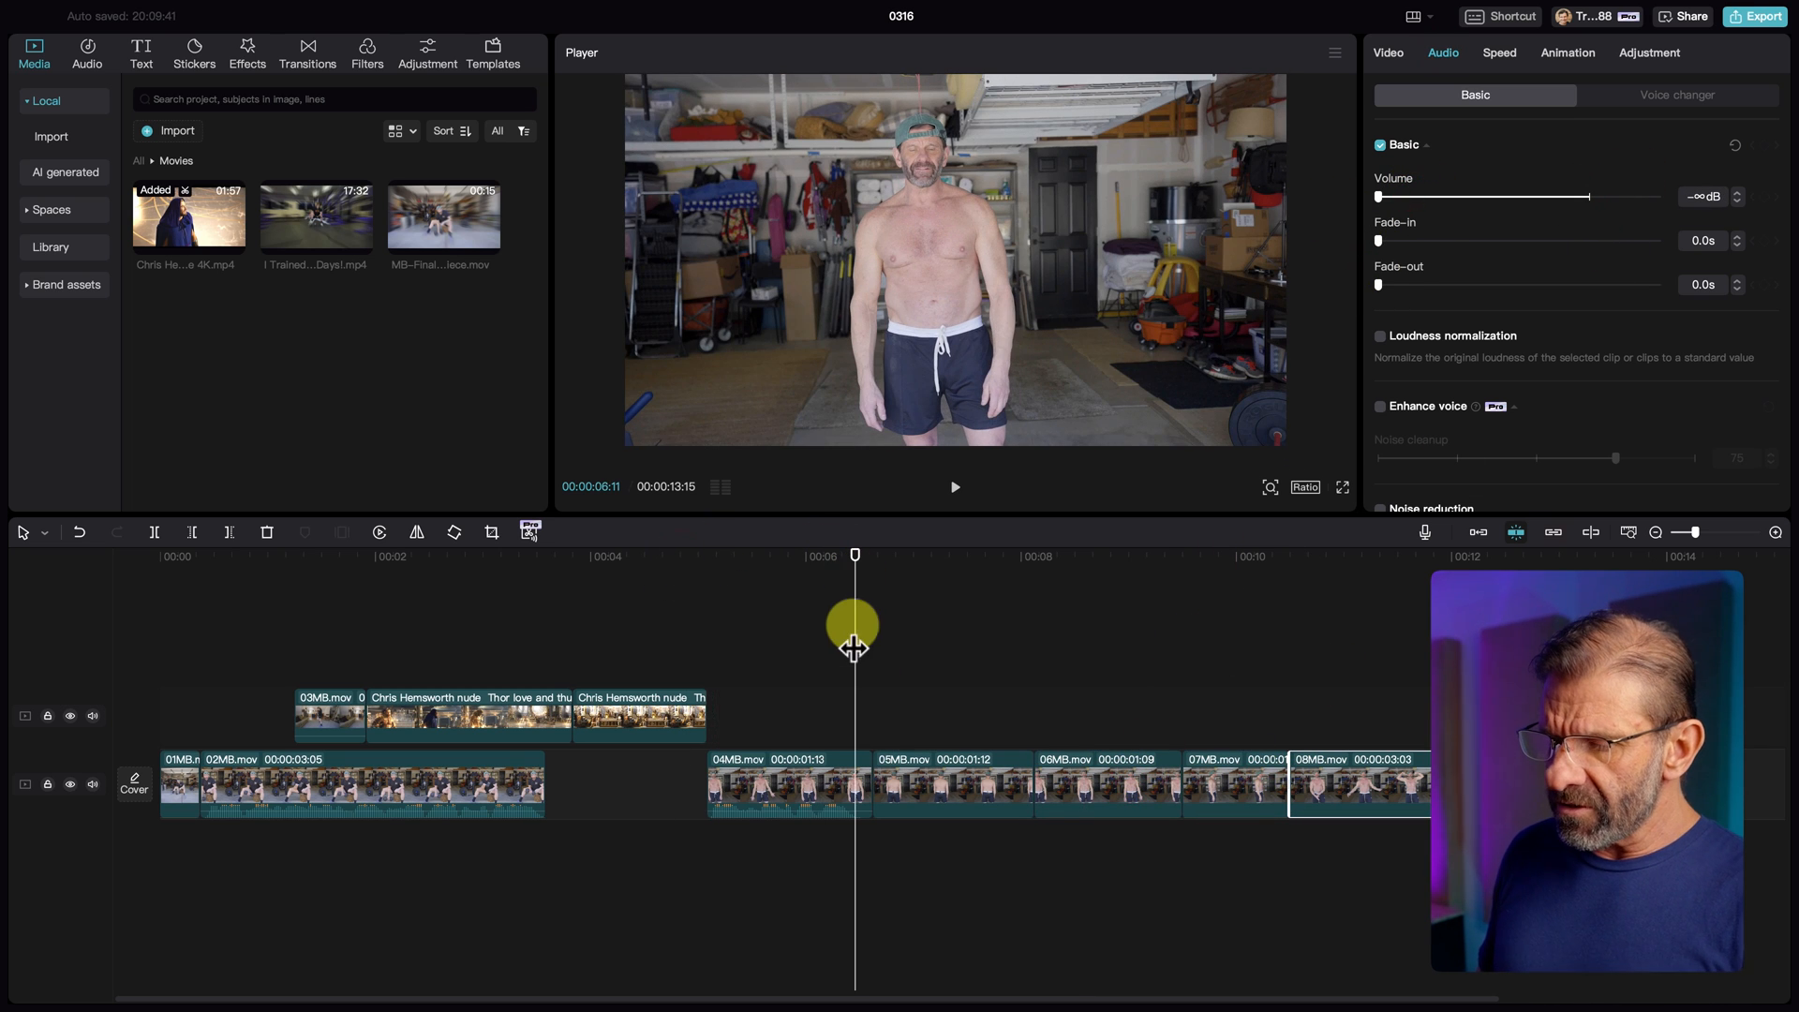
{"action": "scroll", "coordinate": [844, 653], "scroll_direction": "up", "scroll_amount": 3}
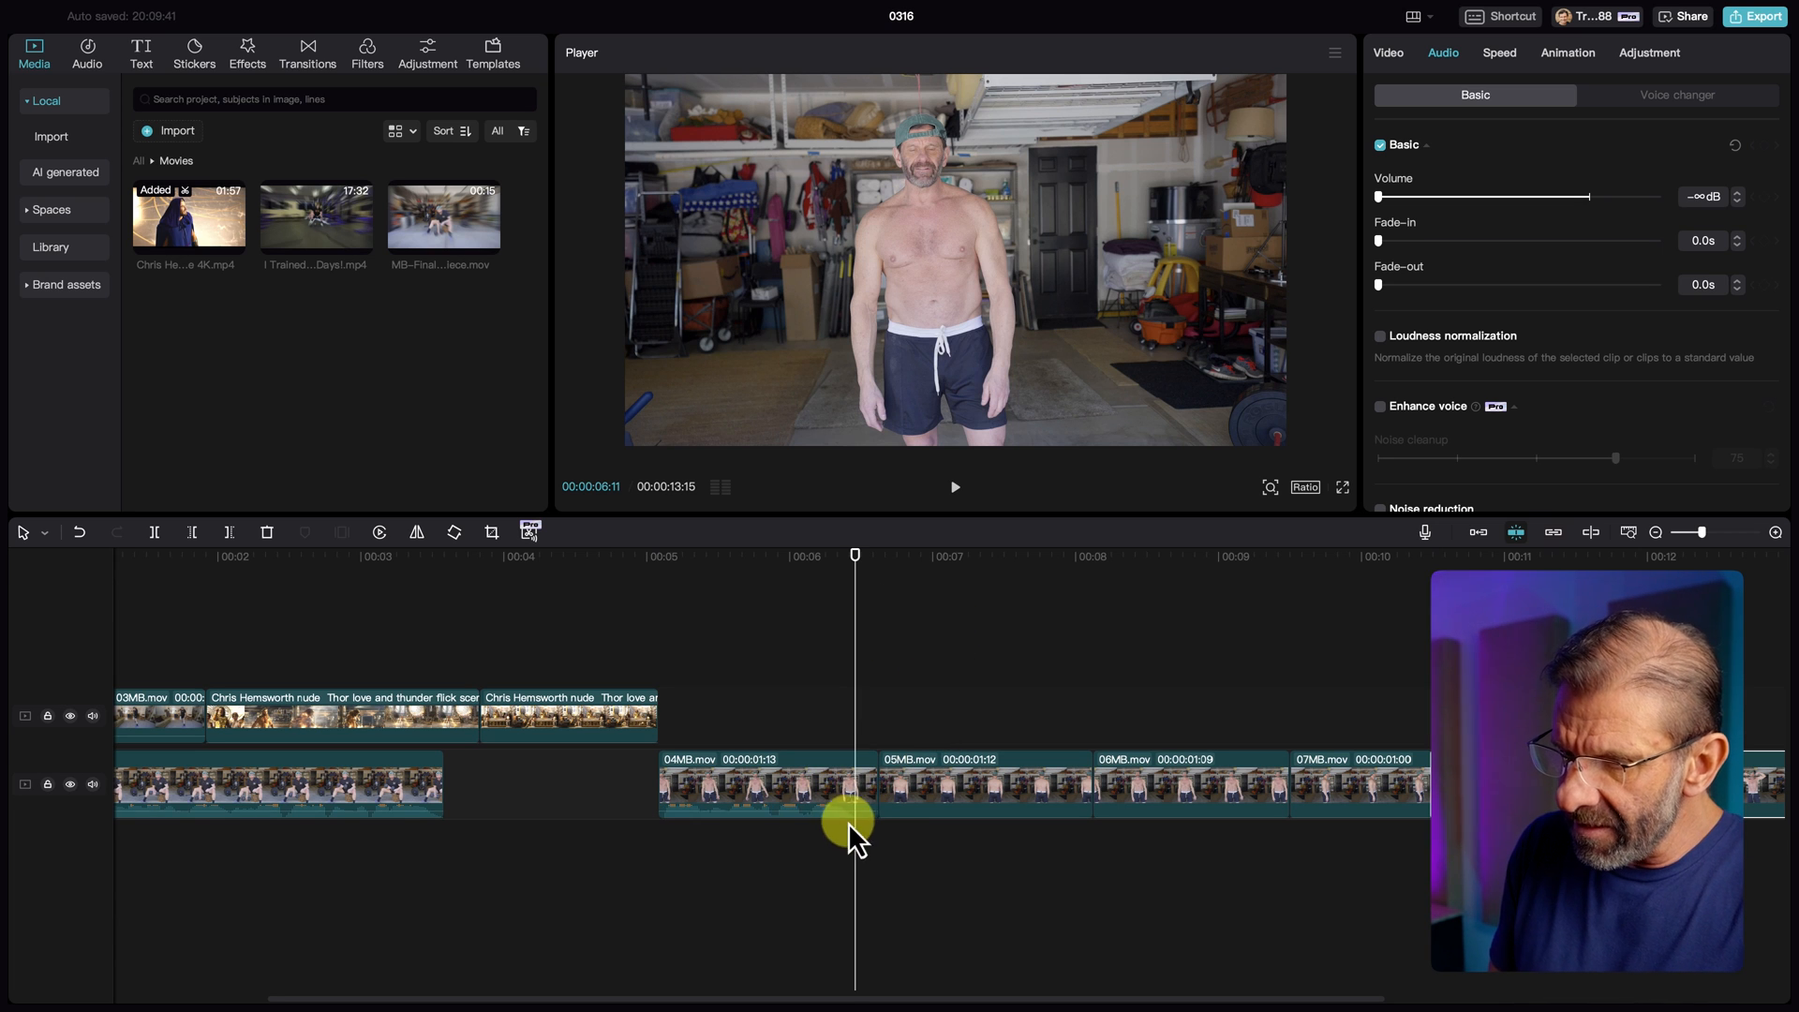
{"action": "key", "text": "Right"}
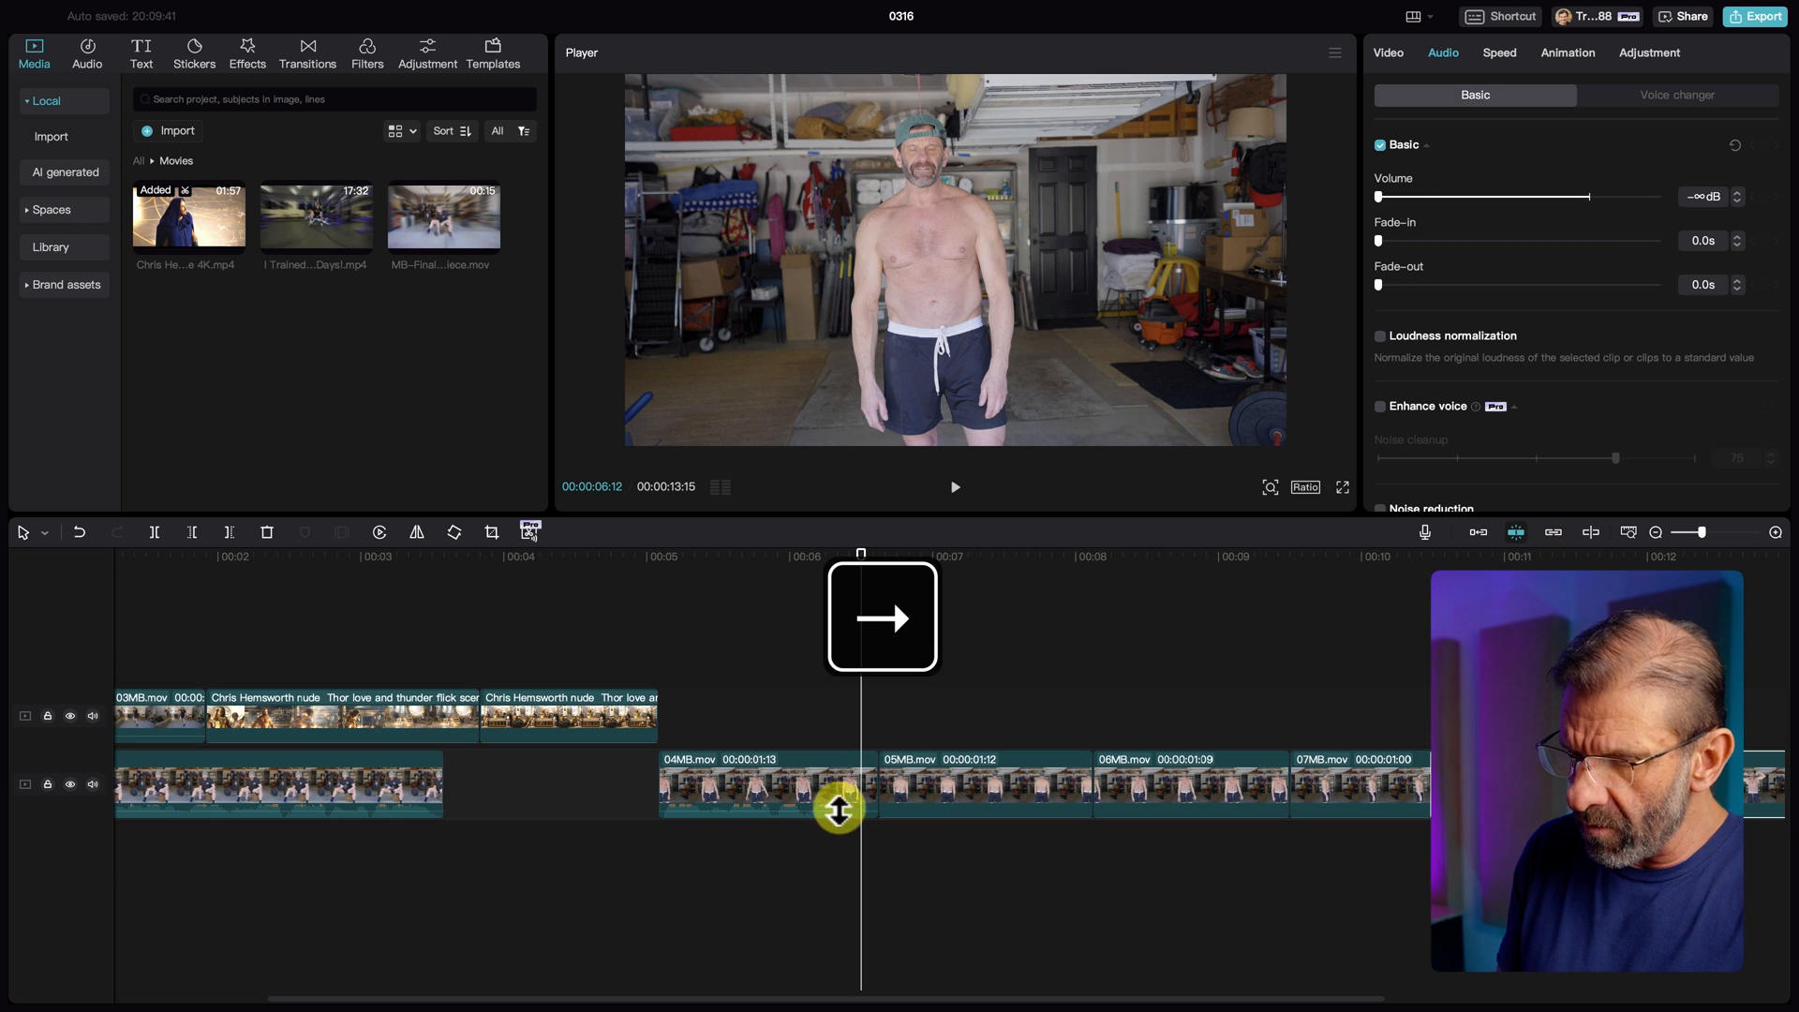
{"action": "left_click", "coordinate": [836, 789]}
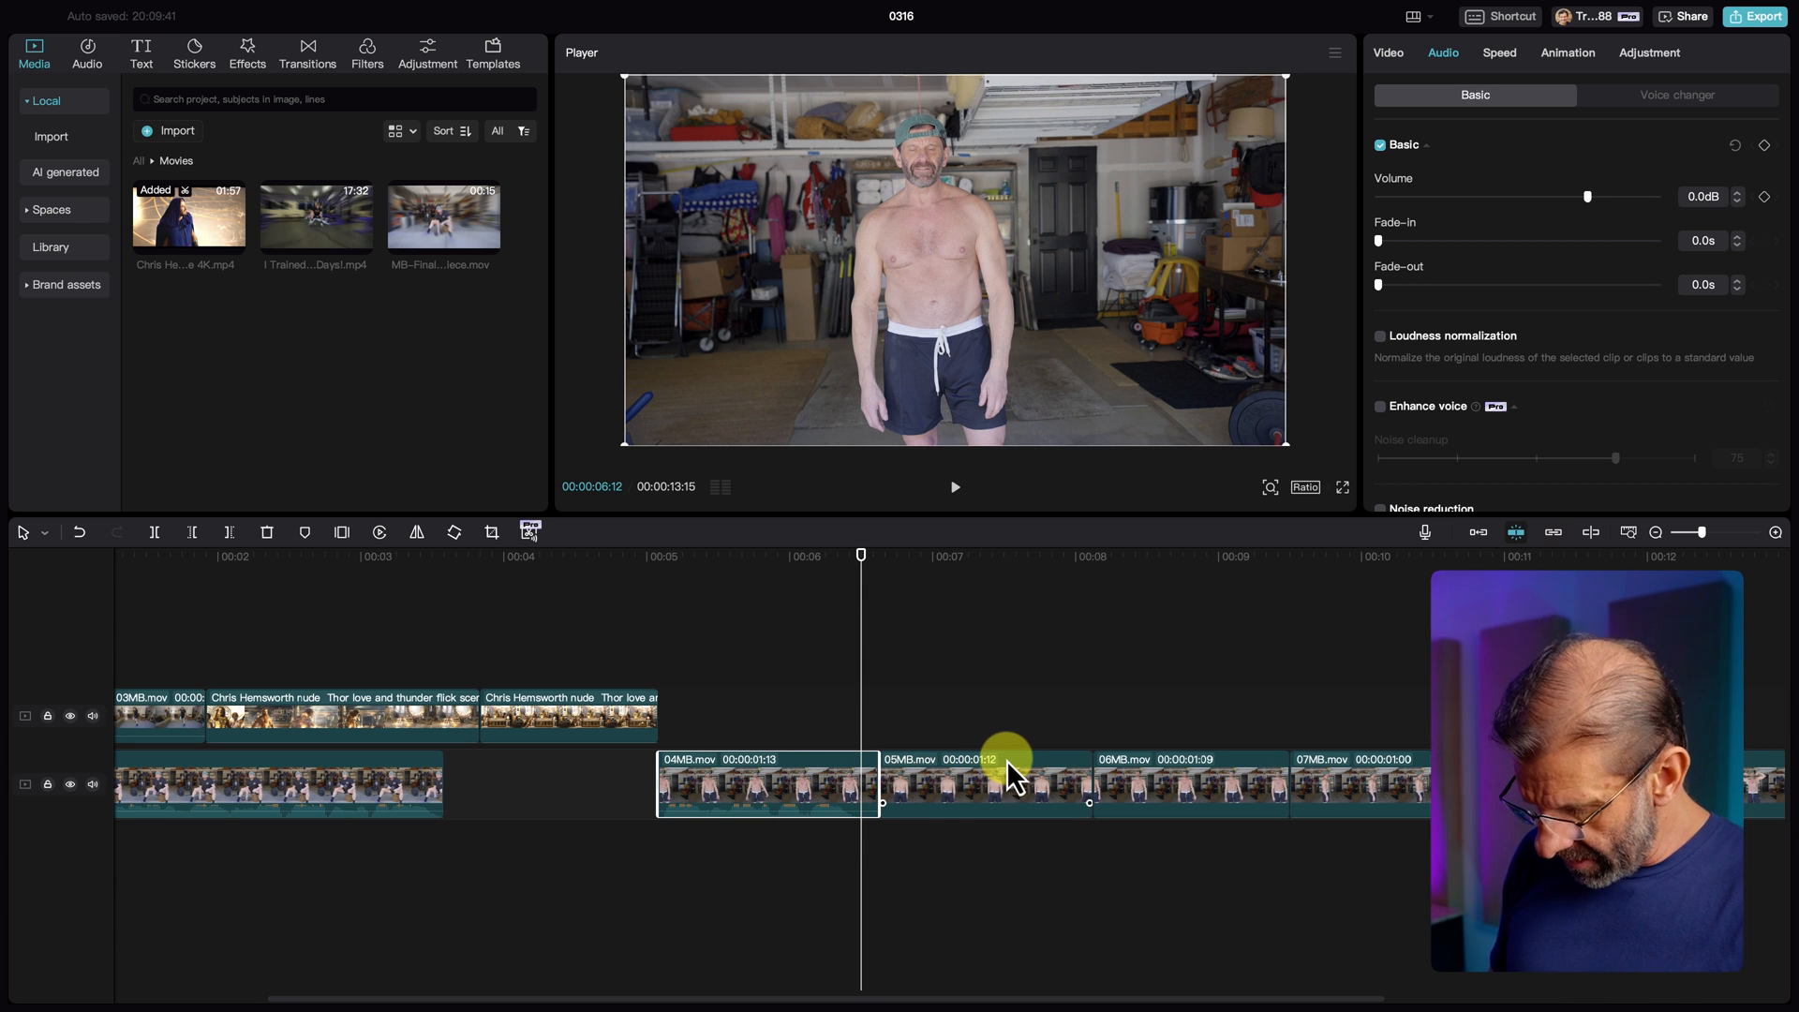
{"action": "key", "text": "w"}
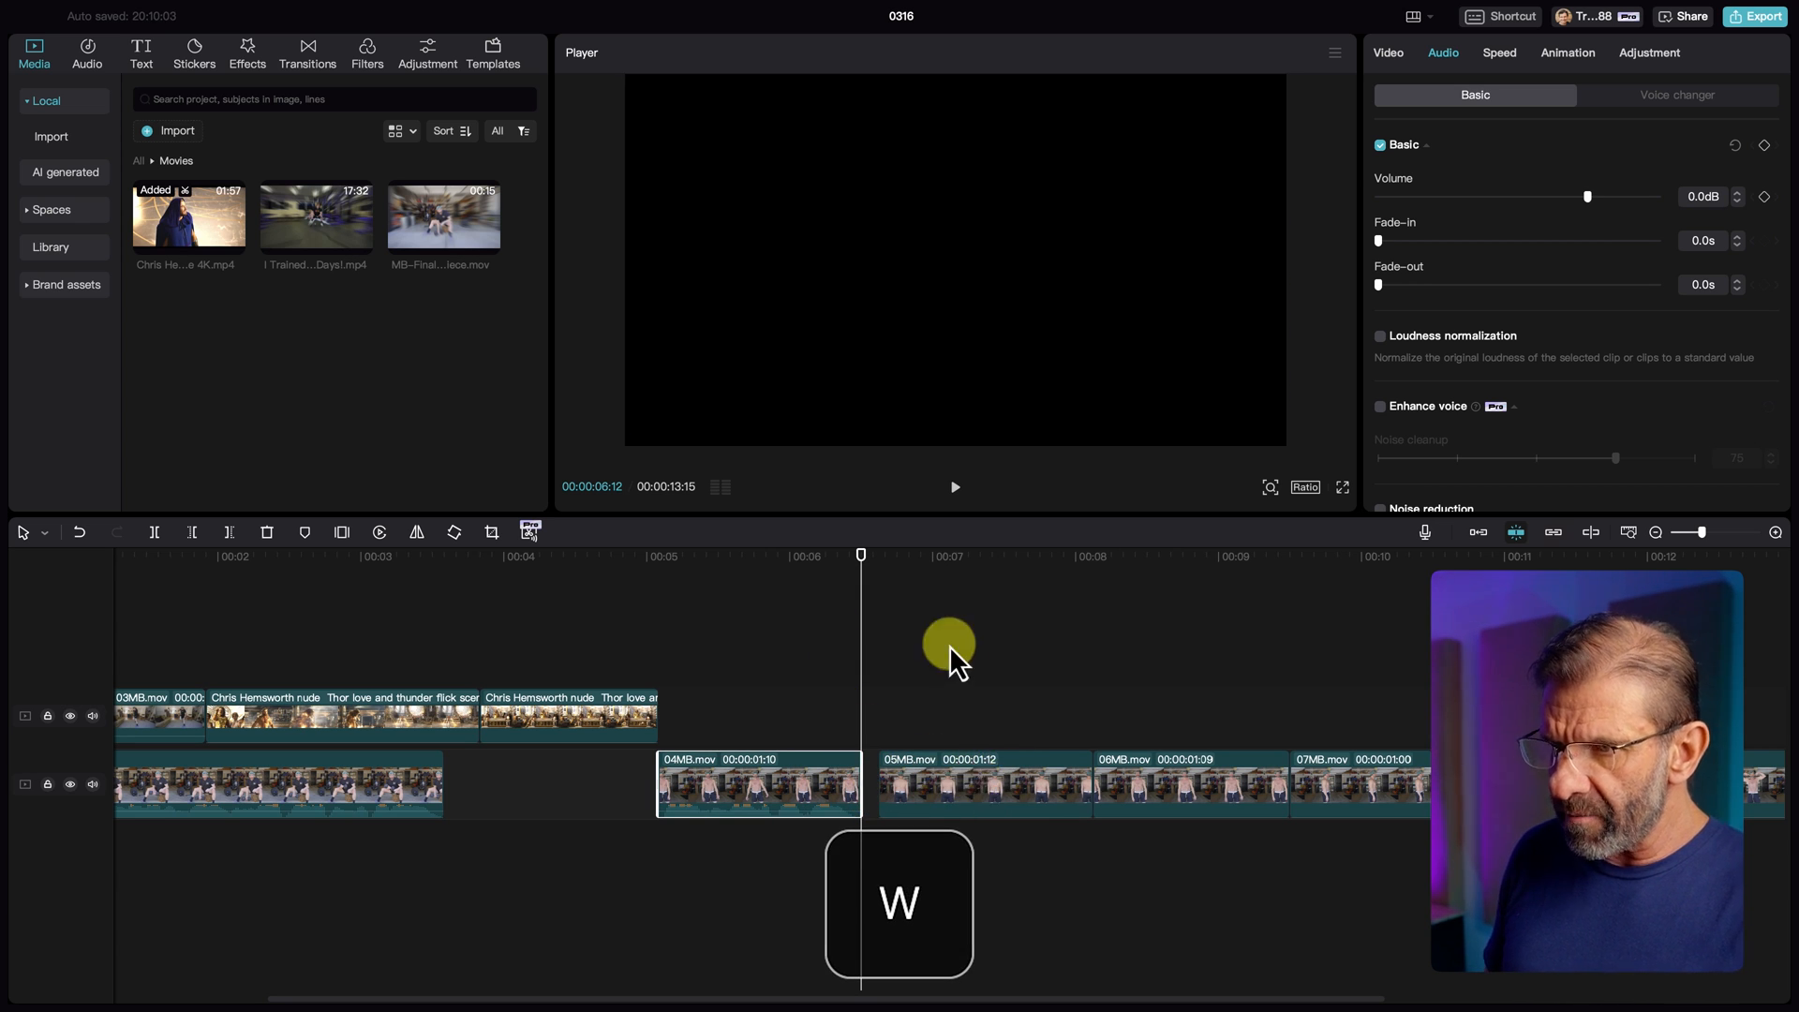
Step: Trim the end of 05MB.mov at 00:00:07:08 and close the gaps between 04MB.mov and the clips that follow
{"action": "left_click_drag", "start_coordinate": [879, 560], "coordinate": [980, 576]}
{"action": "left_click", "coordinate": [1007, 790]}
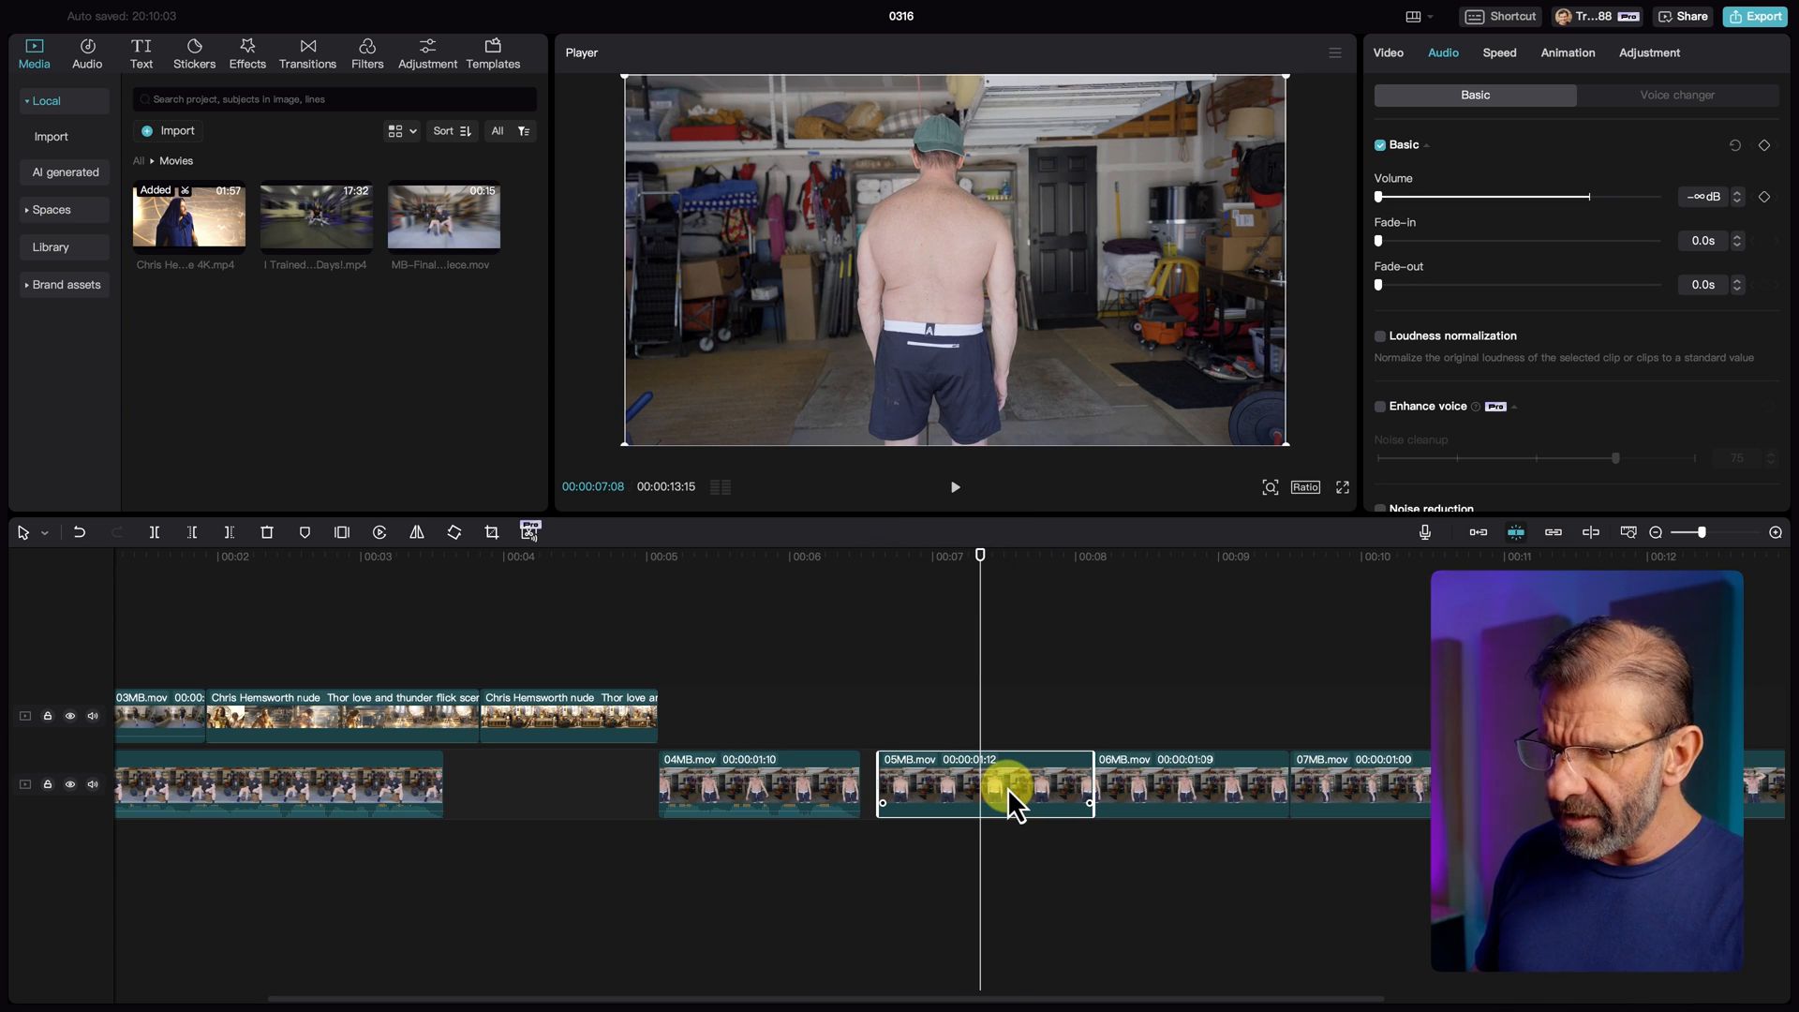
{"action": "key", "text": "w"}
{"action": "left_click_drag", "start_coordinate": [933, 783], "coordinate": [918, 789]}
{"action": "left_click_drag", "start_coordinate": [1260, 778], "coordinate": [1127, 774]}
{"action": "left_click_drag", "start_coordinate": [1349, 783], "coordinate": [1325, 766]}
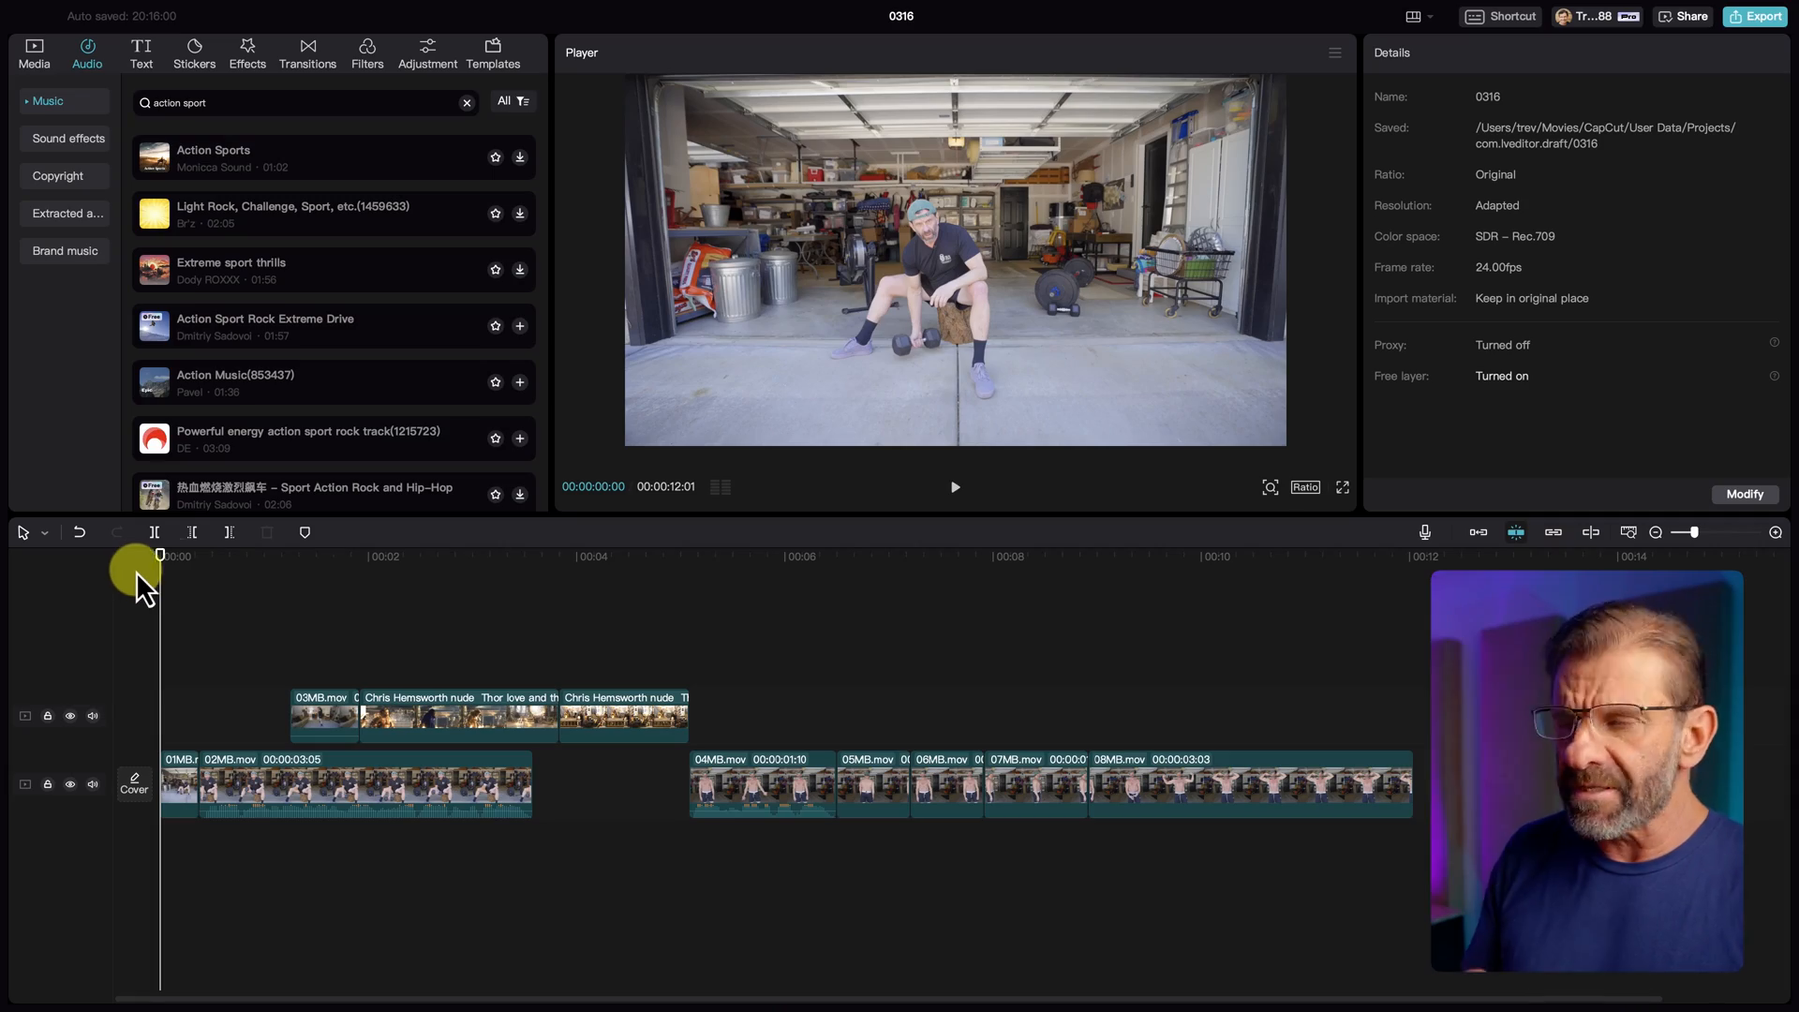
Step: Search the transitions for "whoosh" and add the Woosh transition between 01MB.mov and 02MB.mov
{"action": "left_click_drag", "start_coordinate": [212, 554], "coordinate": [158, 599]}
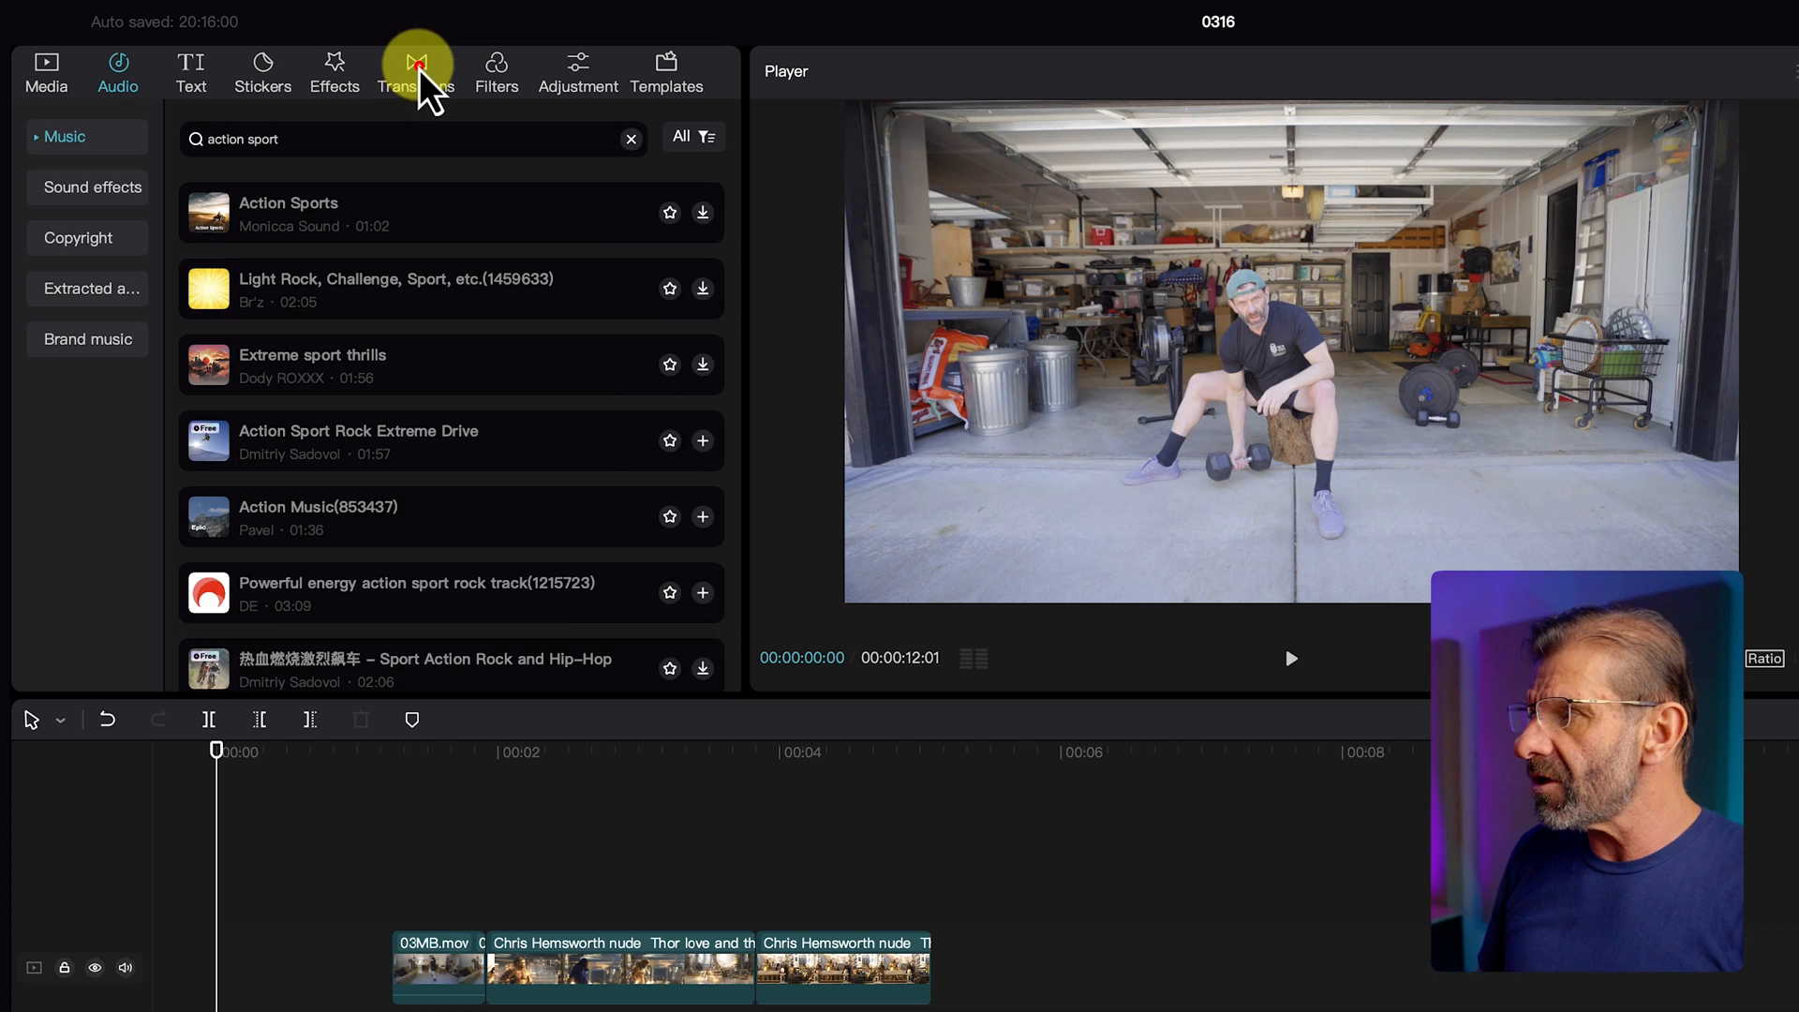
{"action": "left_click", "coordinate": [308, 56]}
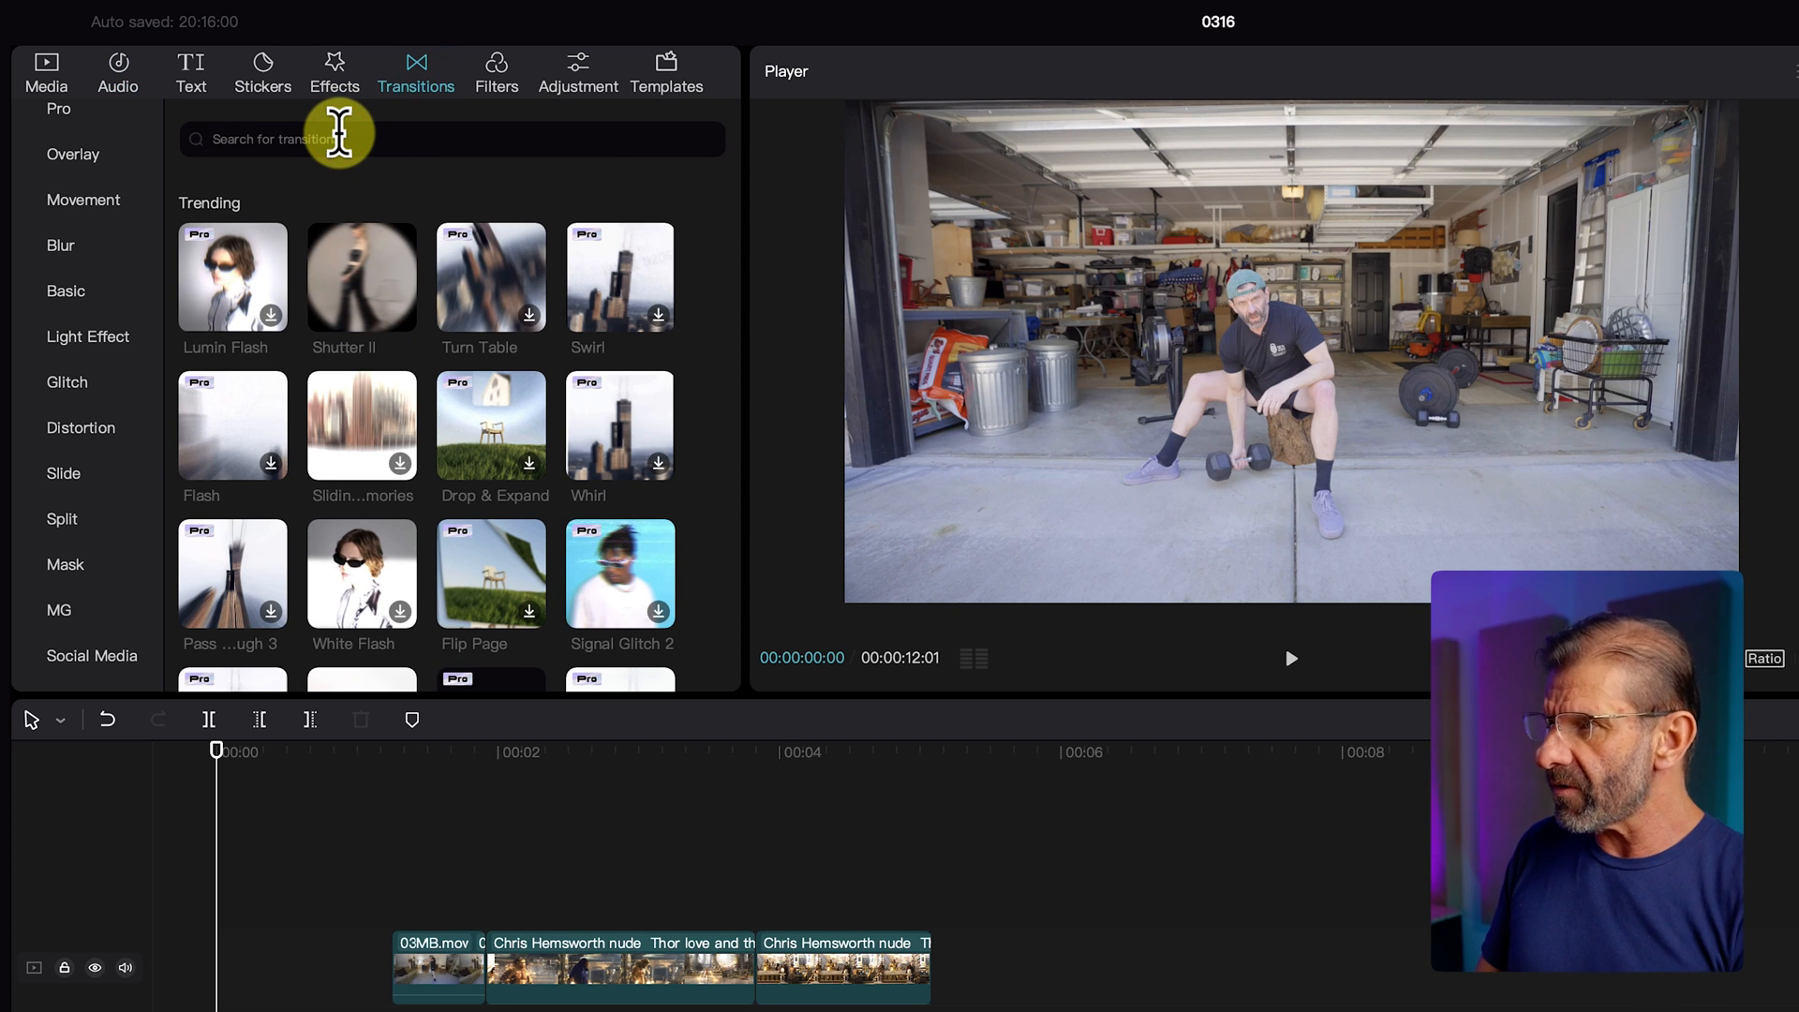
{"action": "type", "text": "whoosh"}
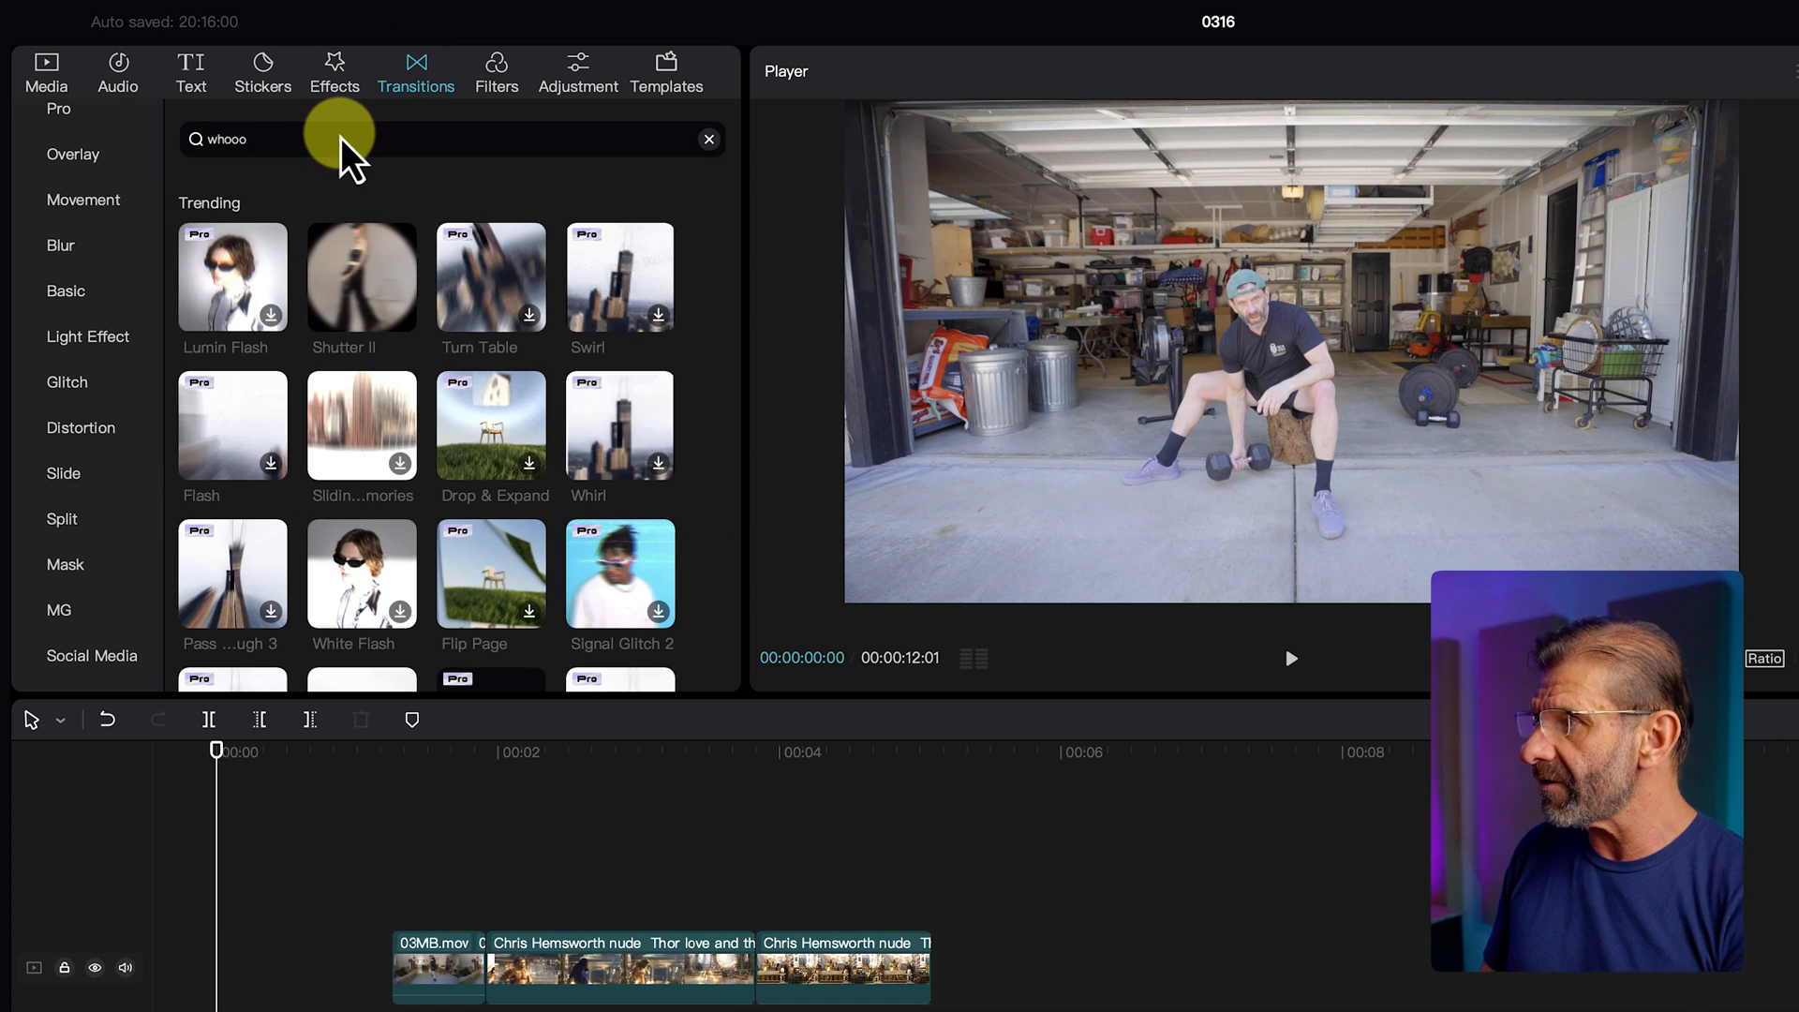
{"action": "key", "text": "Return"}
{"action": "mouse_move", "coordinate": [232, 268]}
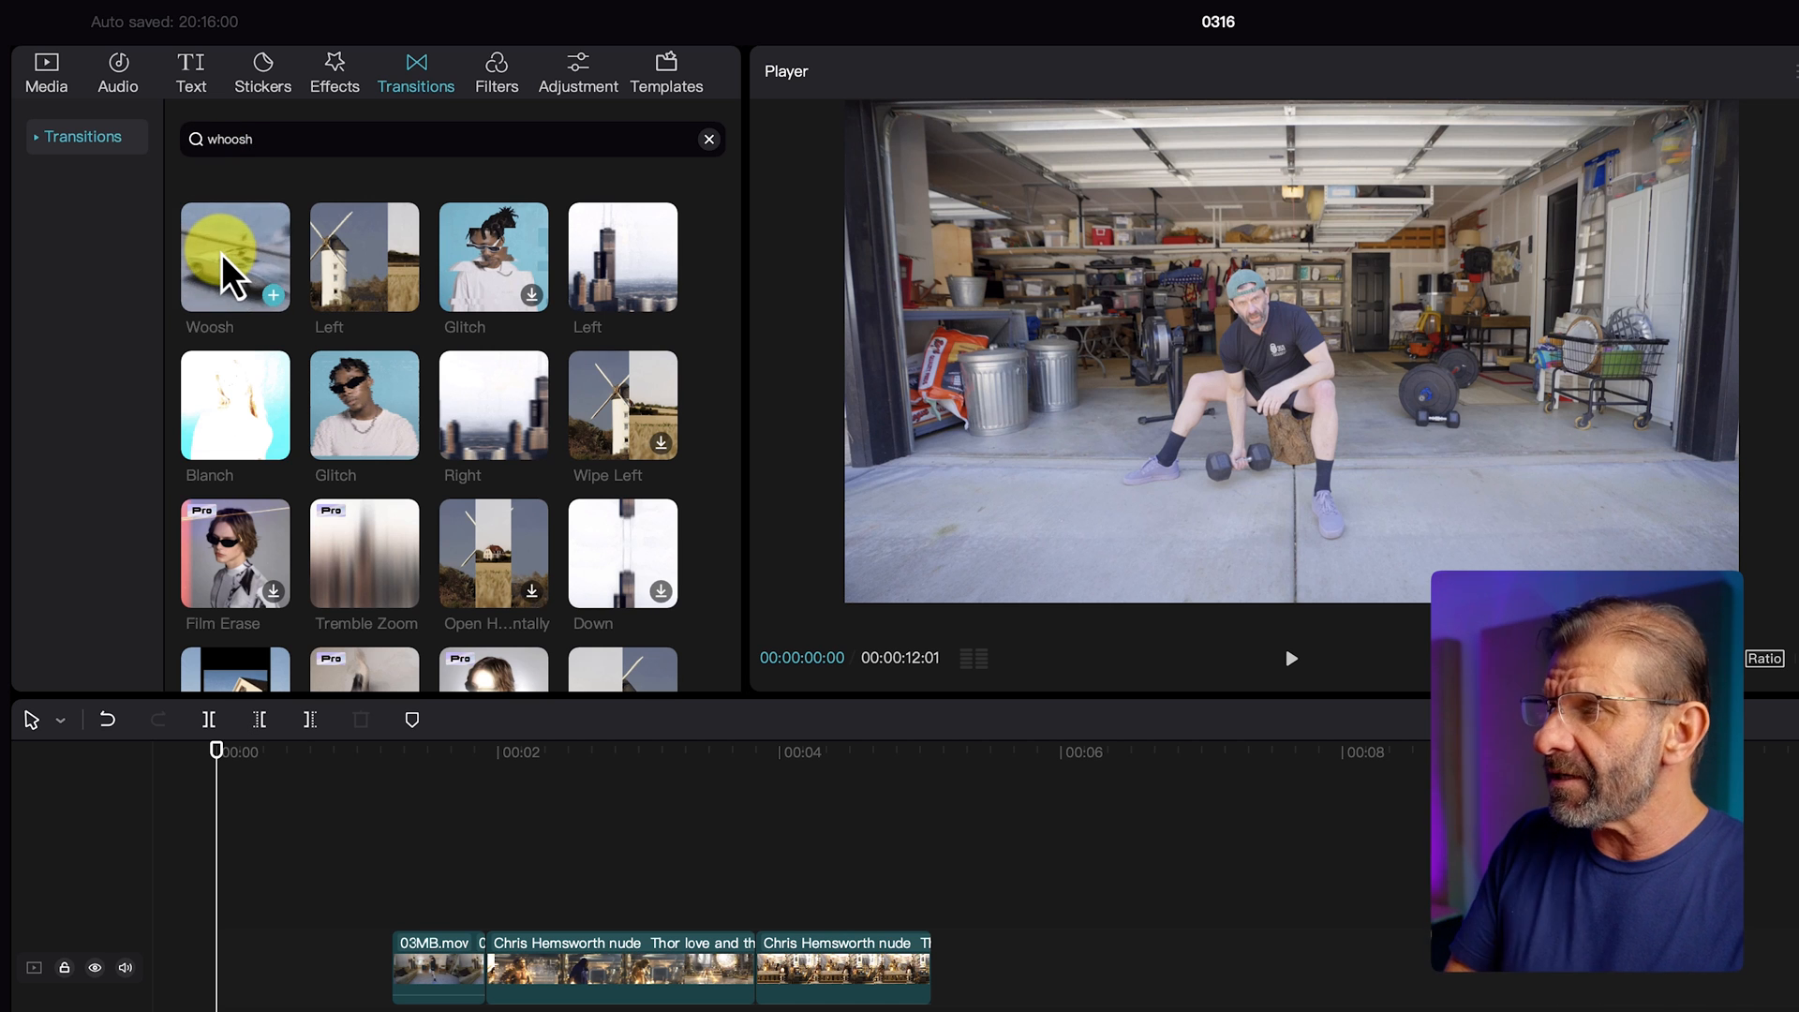
{"action": "left_click_drag", "start_coordinate": [221, 255], "coordinate": [309, 856]}
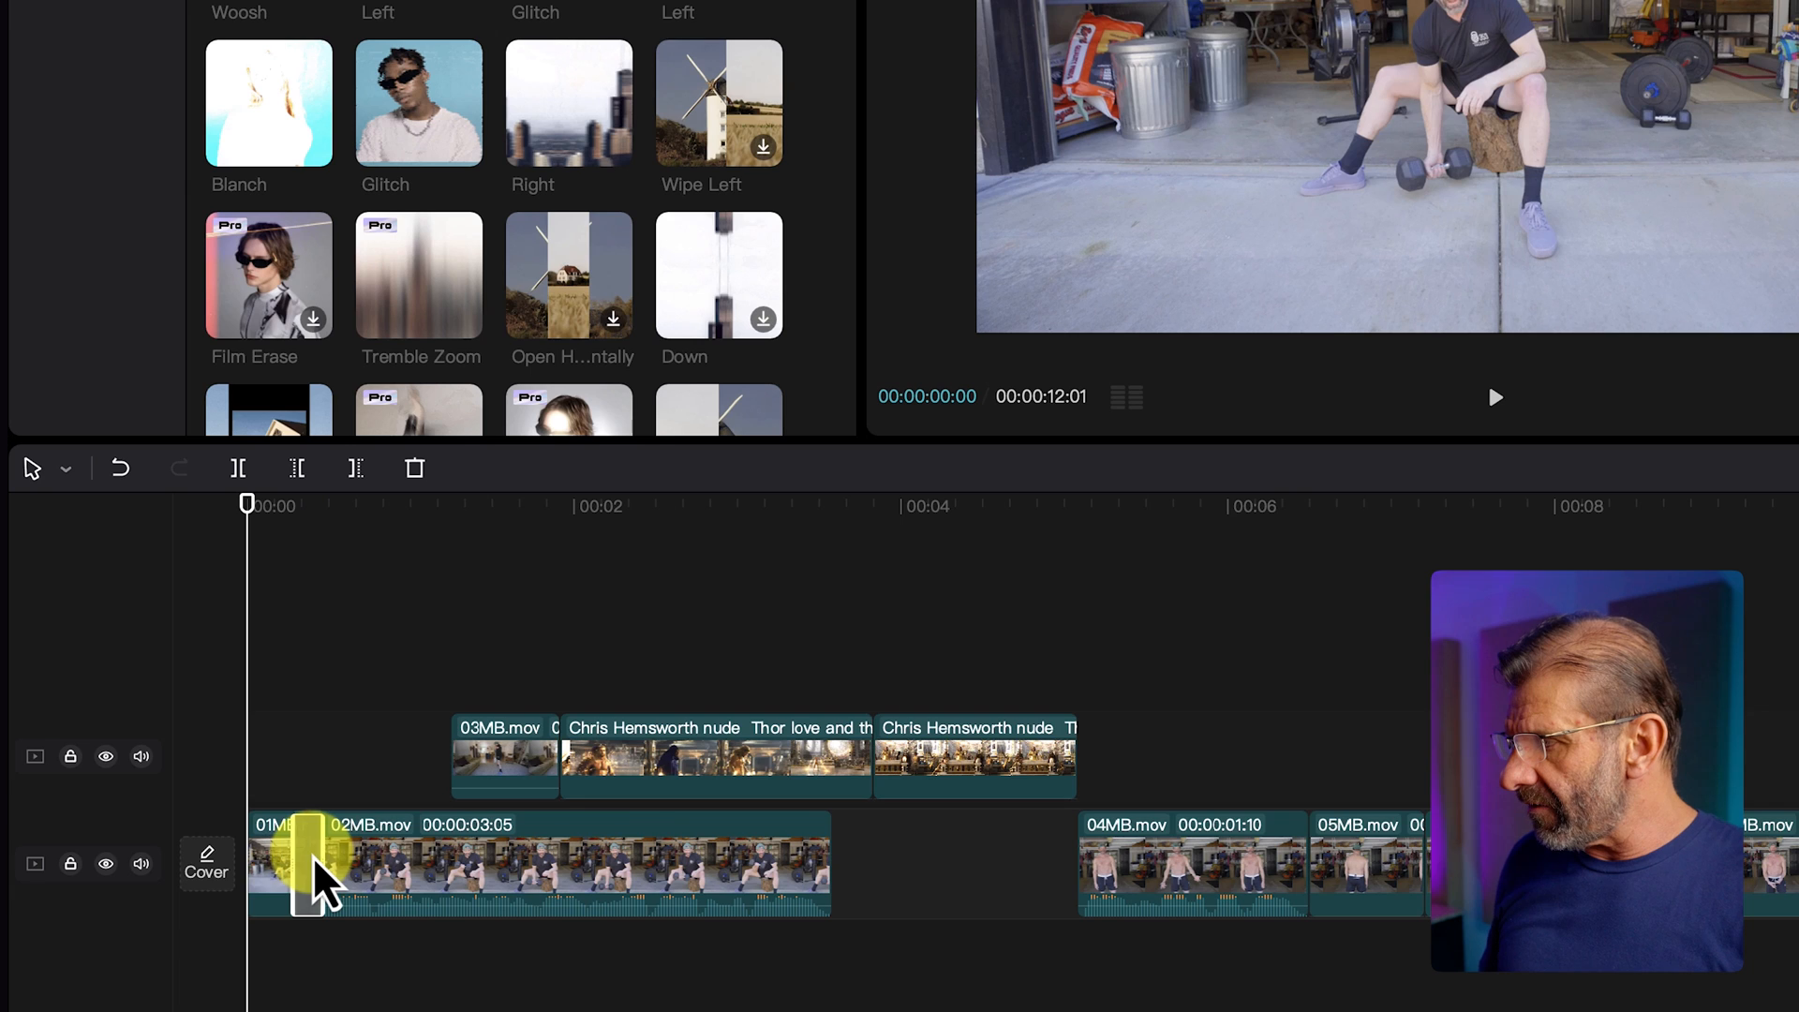
Step: Play through the Woosh transition between 01MB.mov and 02MB.mov, mute the main video track and play it again
{"action": "left_click_drag", "start_coordinate": [299, 525], "coordinate": [294, 508]}
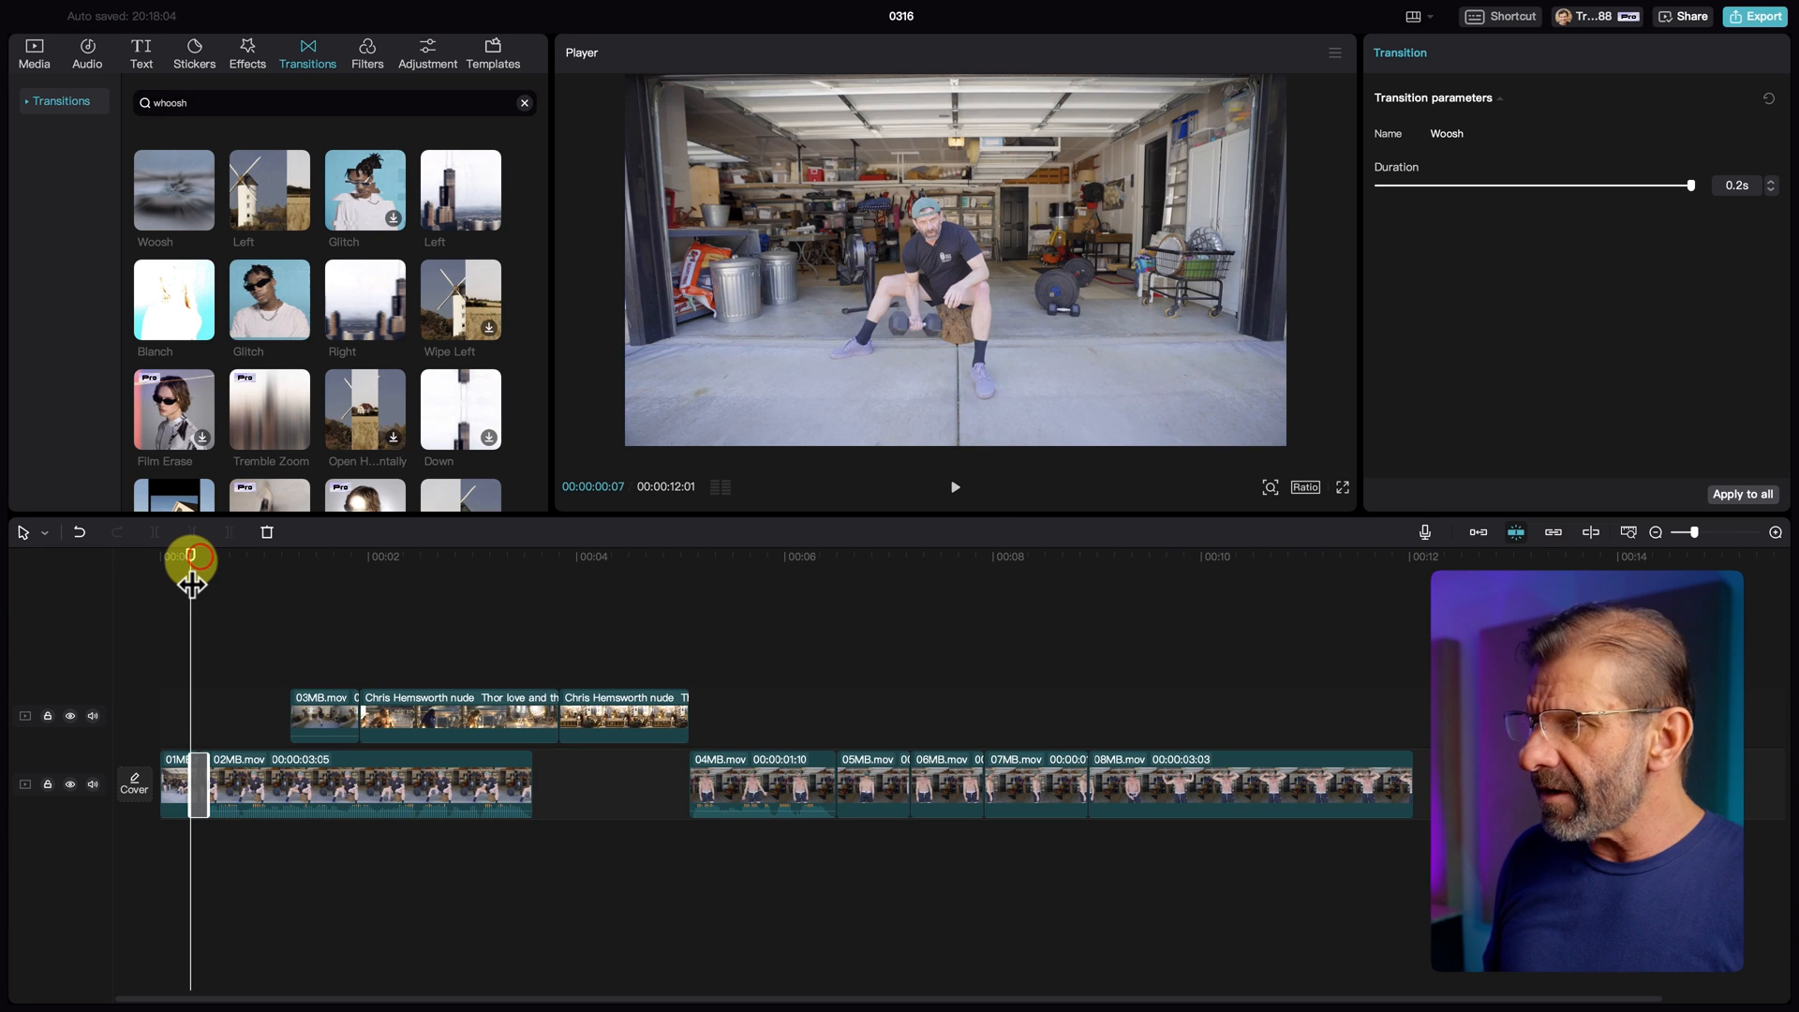
{"action": "key", "text": "space"}
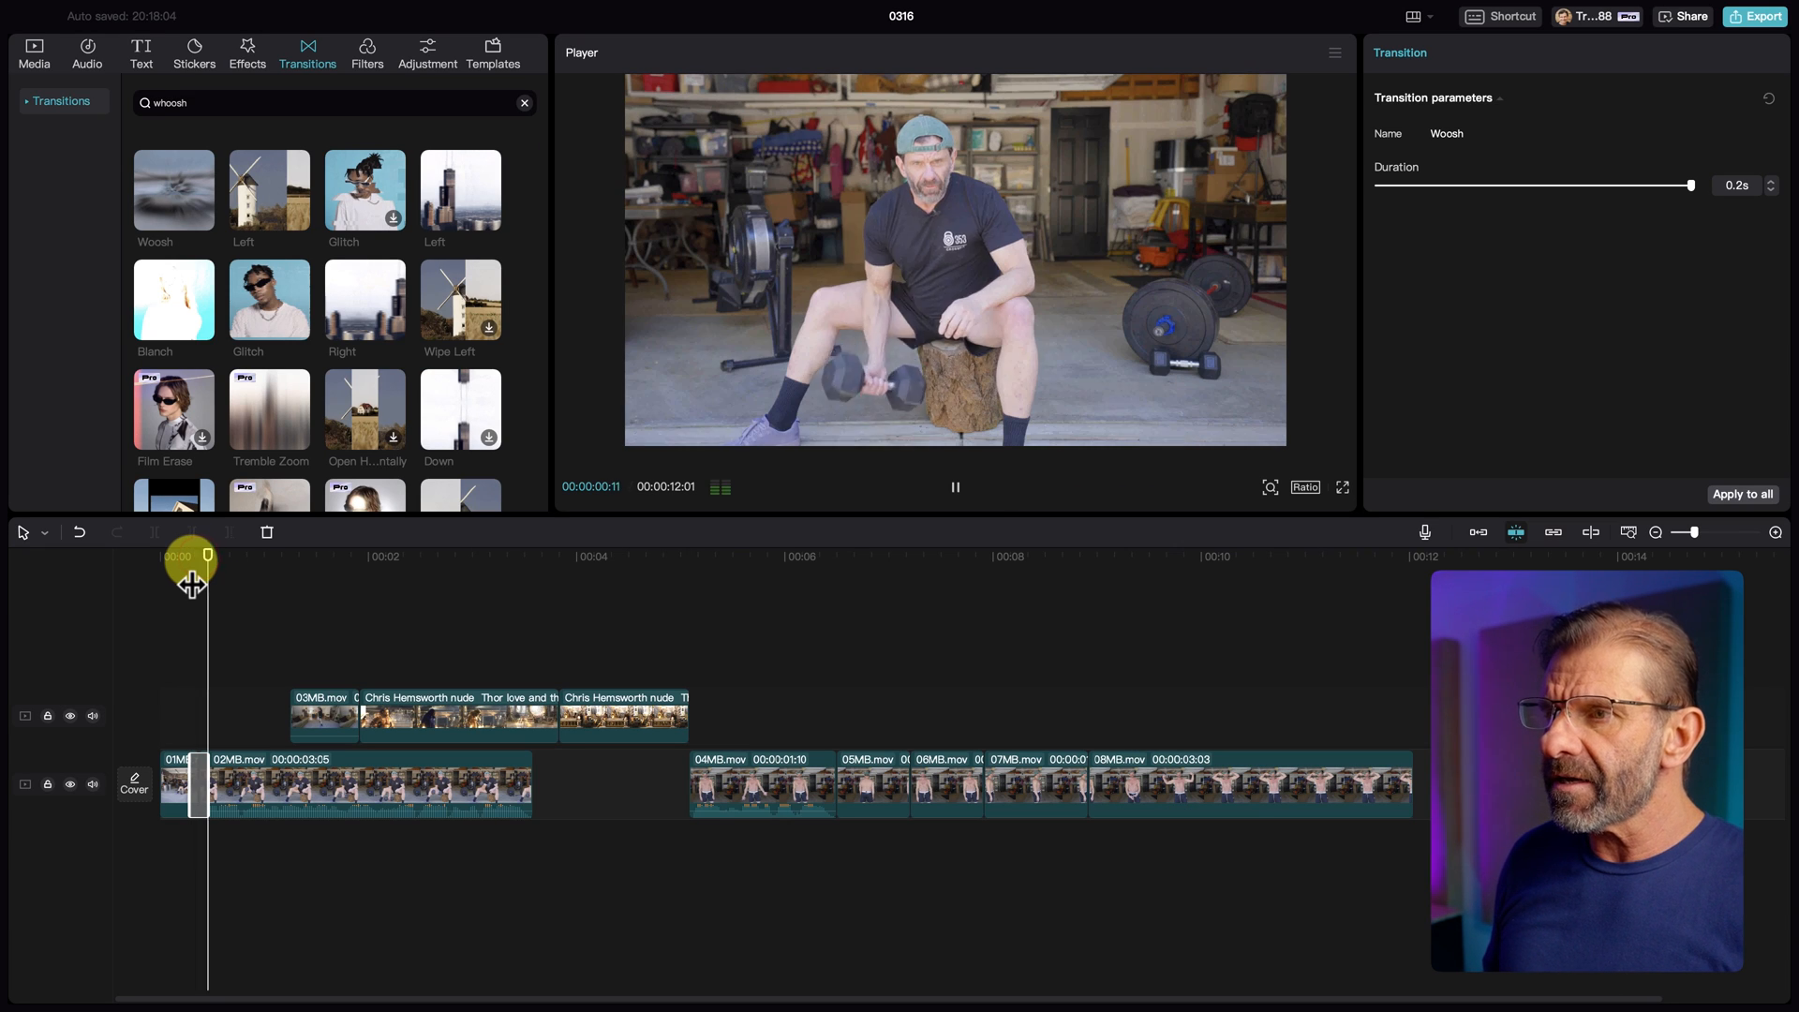
{"action": "key", "text": "space"}
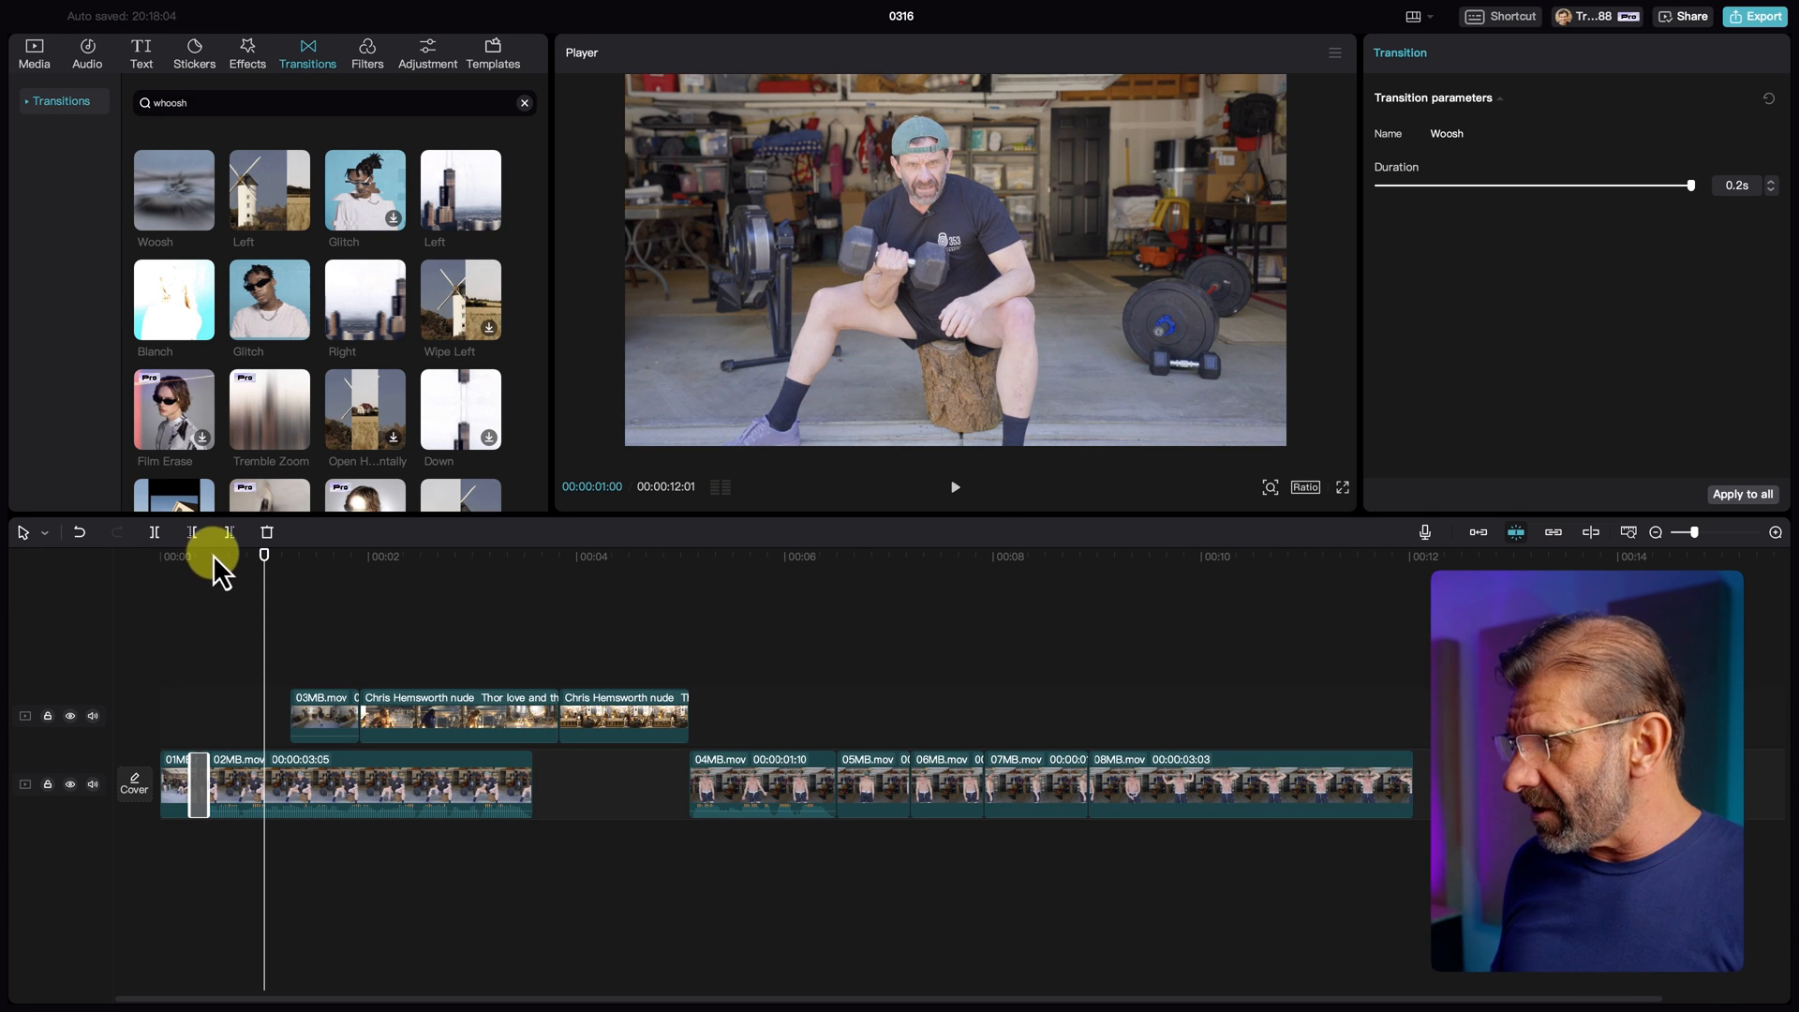
{"action": "left_click", "coordinate": [184, 555]}
{"action": "left_click", "coordinate": [92, 785]}
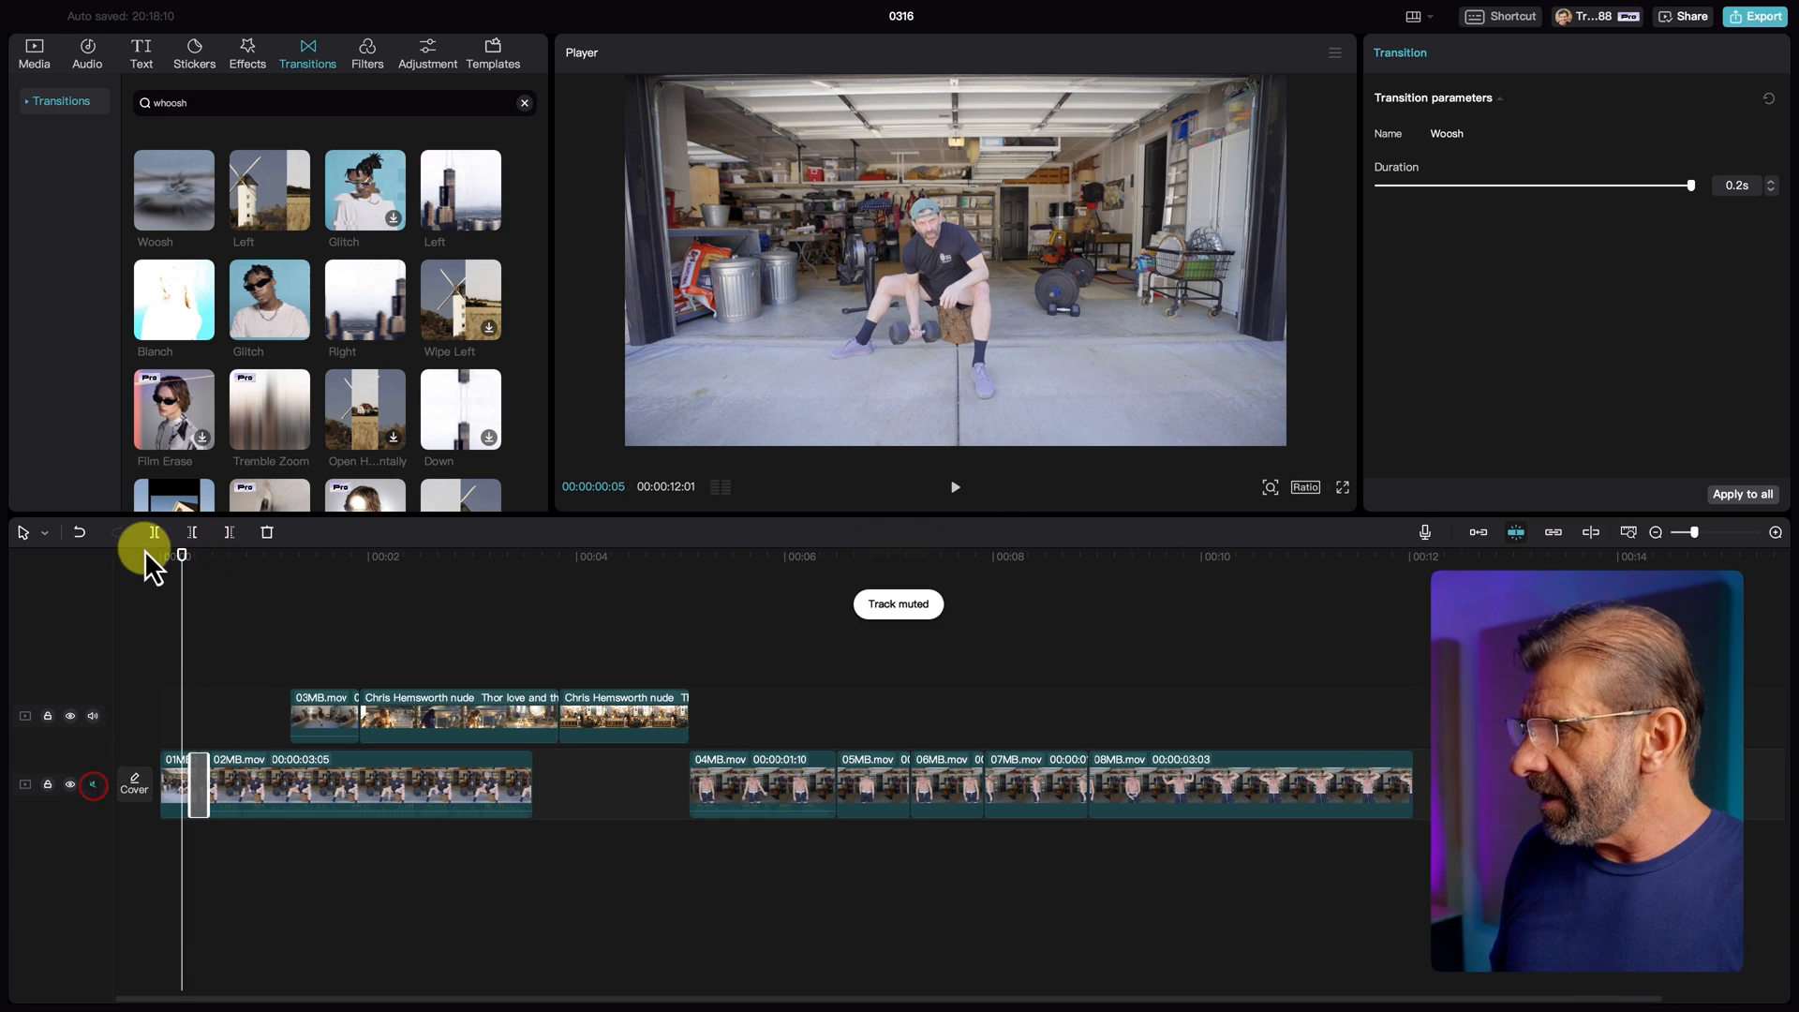
{"action": "key", "text": "space"}
{"action": "key", "text": "space"}
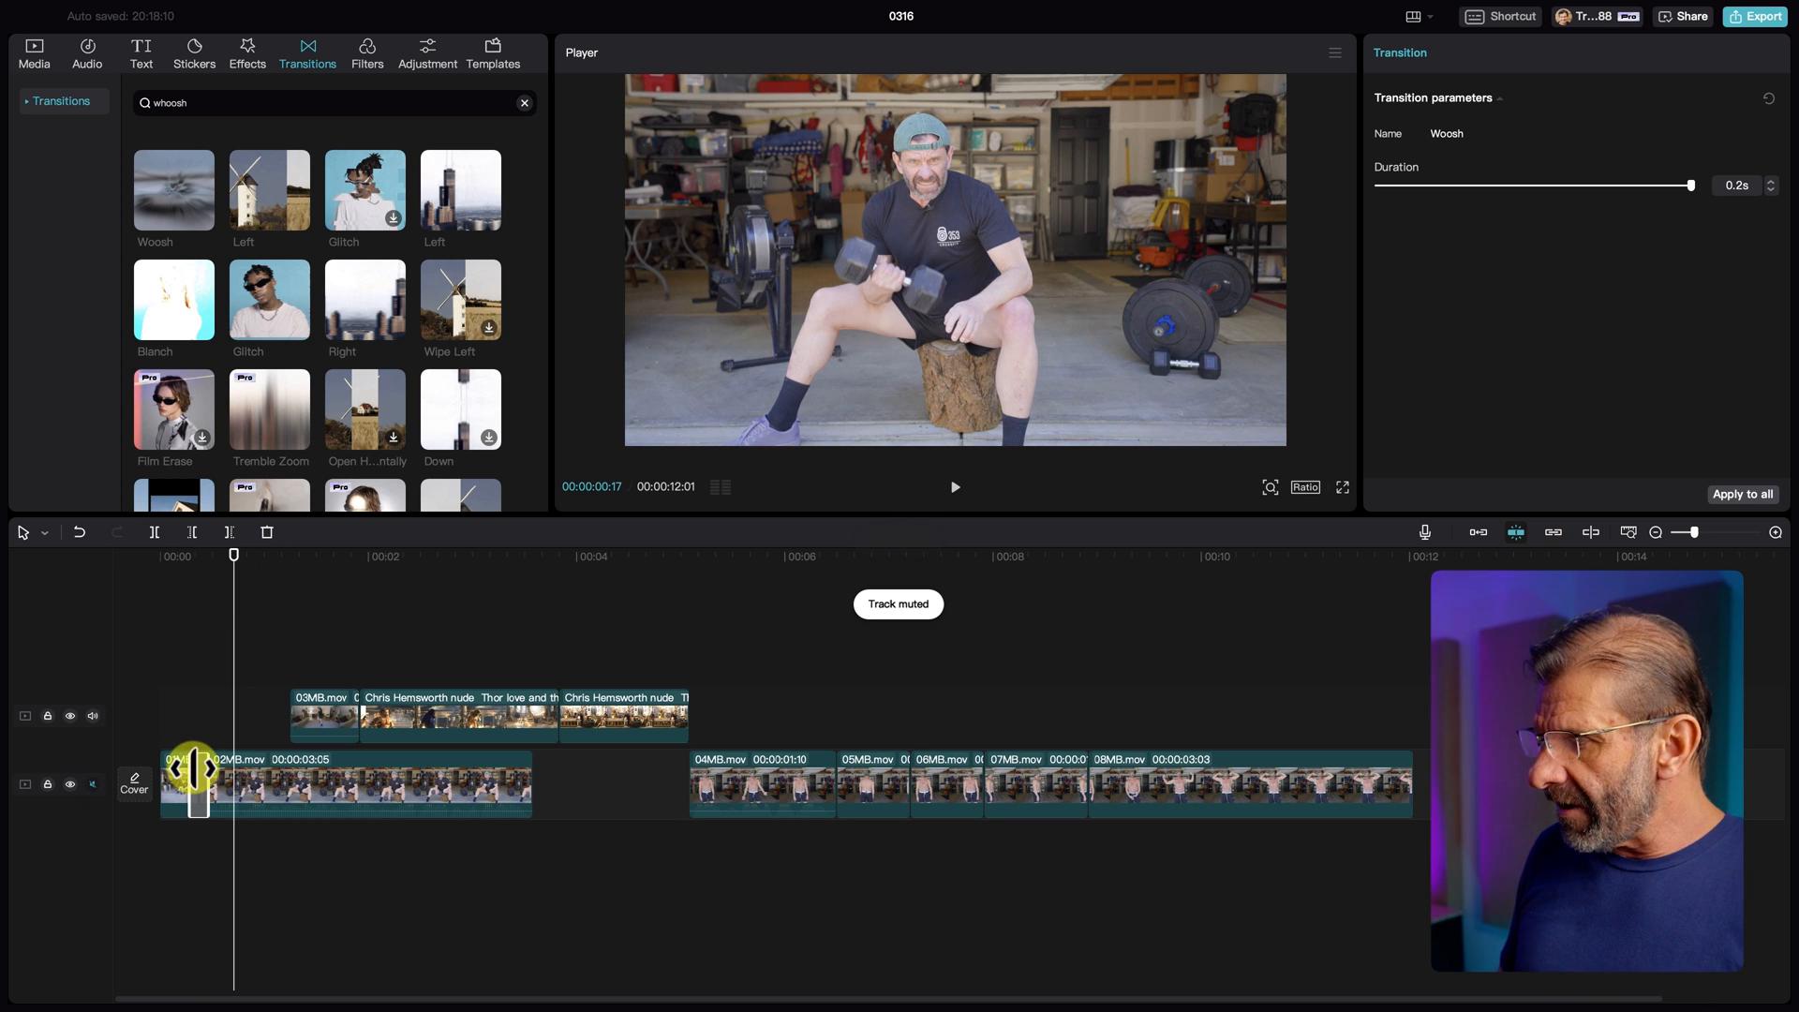
Step: Shift the whole sequence later on the timeline and extend 01MB.mov by pulling its start earlier, to about 00:00:00:22
{"action": "left_click_drag", "start_coordinate": [207, 773], "coordinate": [297, 785]}
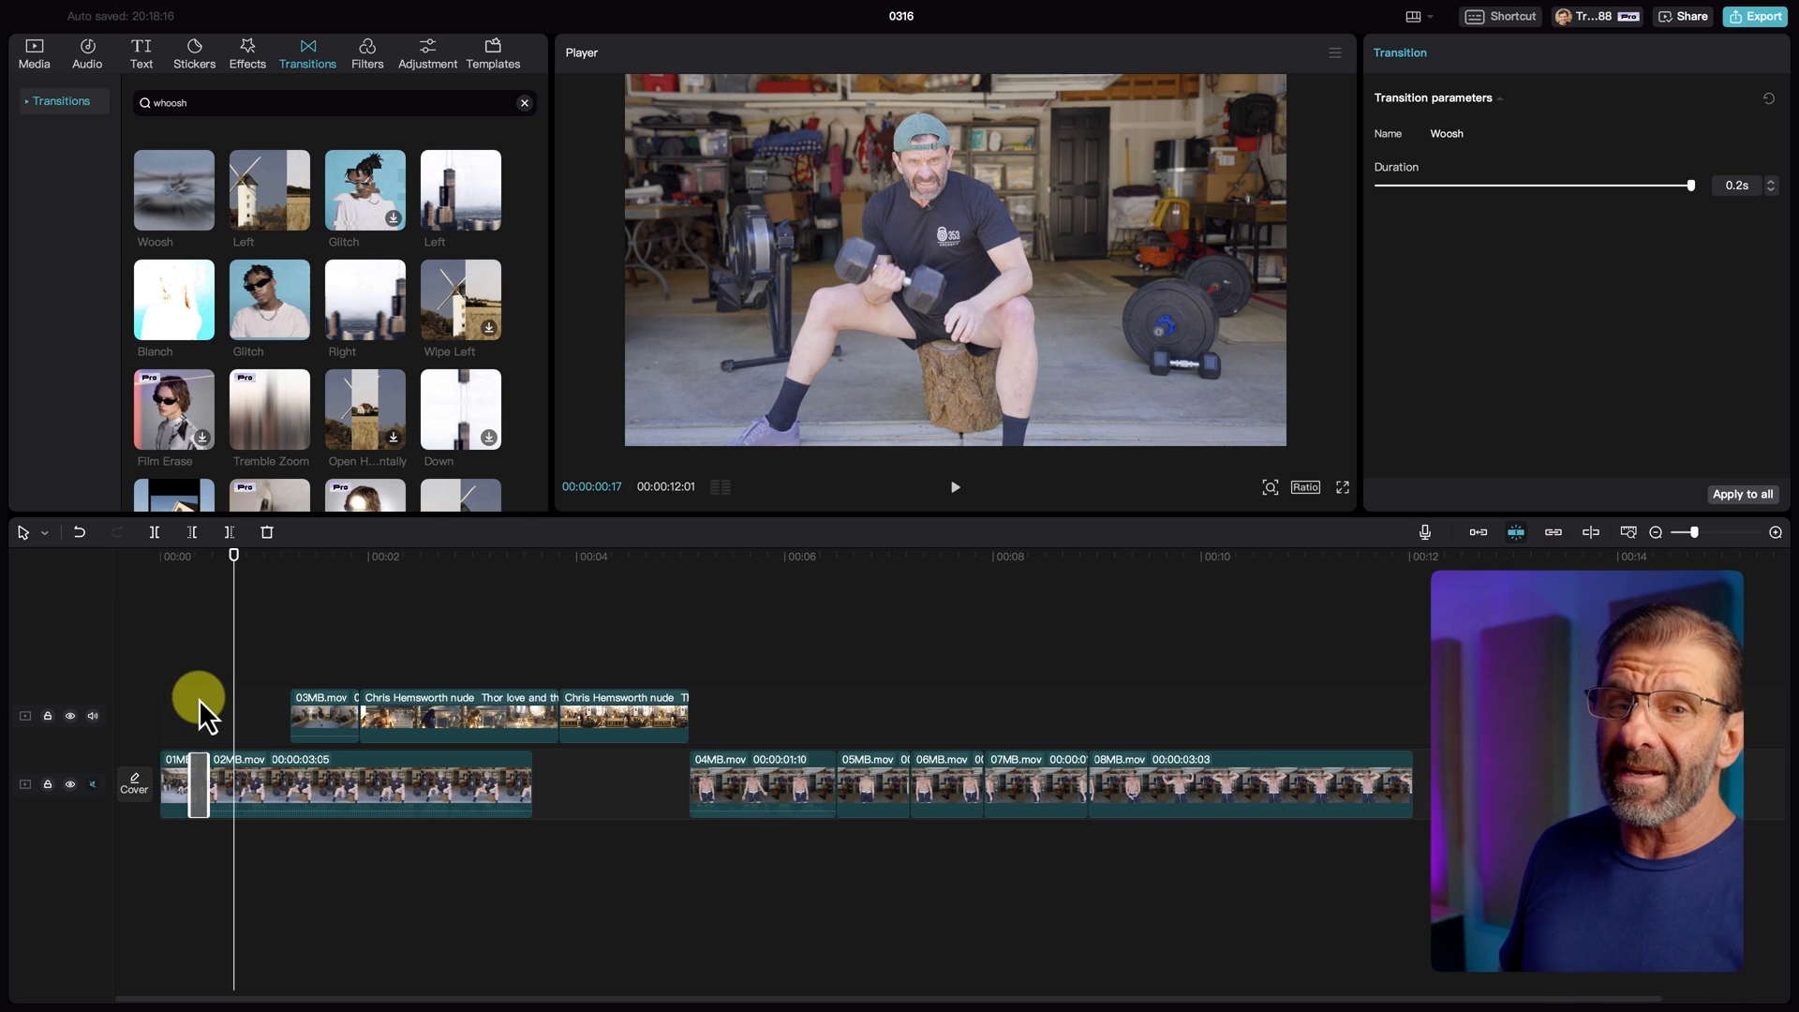
{"action": "key", "text": "super+a"}
{"action": "left_click_drag", "start_coordinate": [242, 782], "coordinate": [432, 792]}
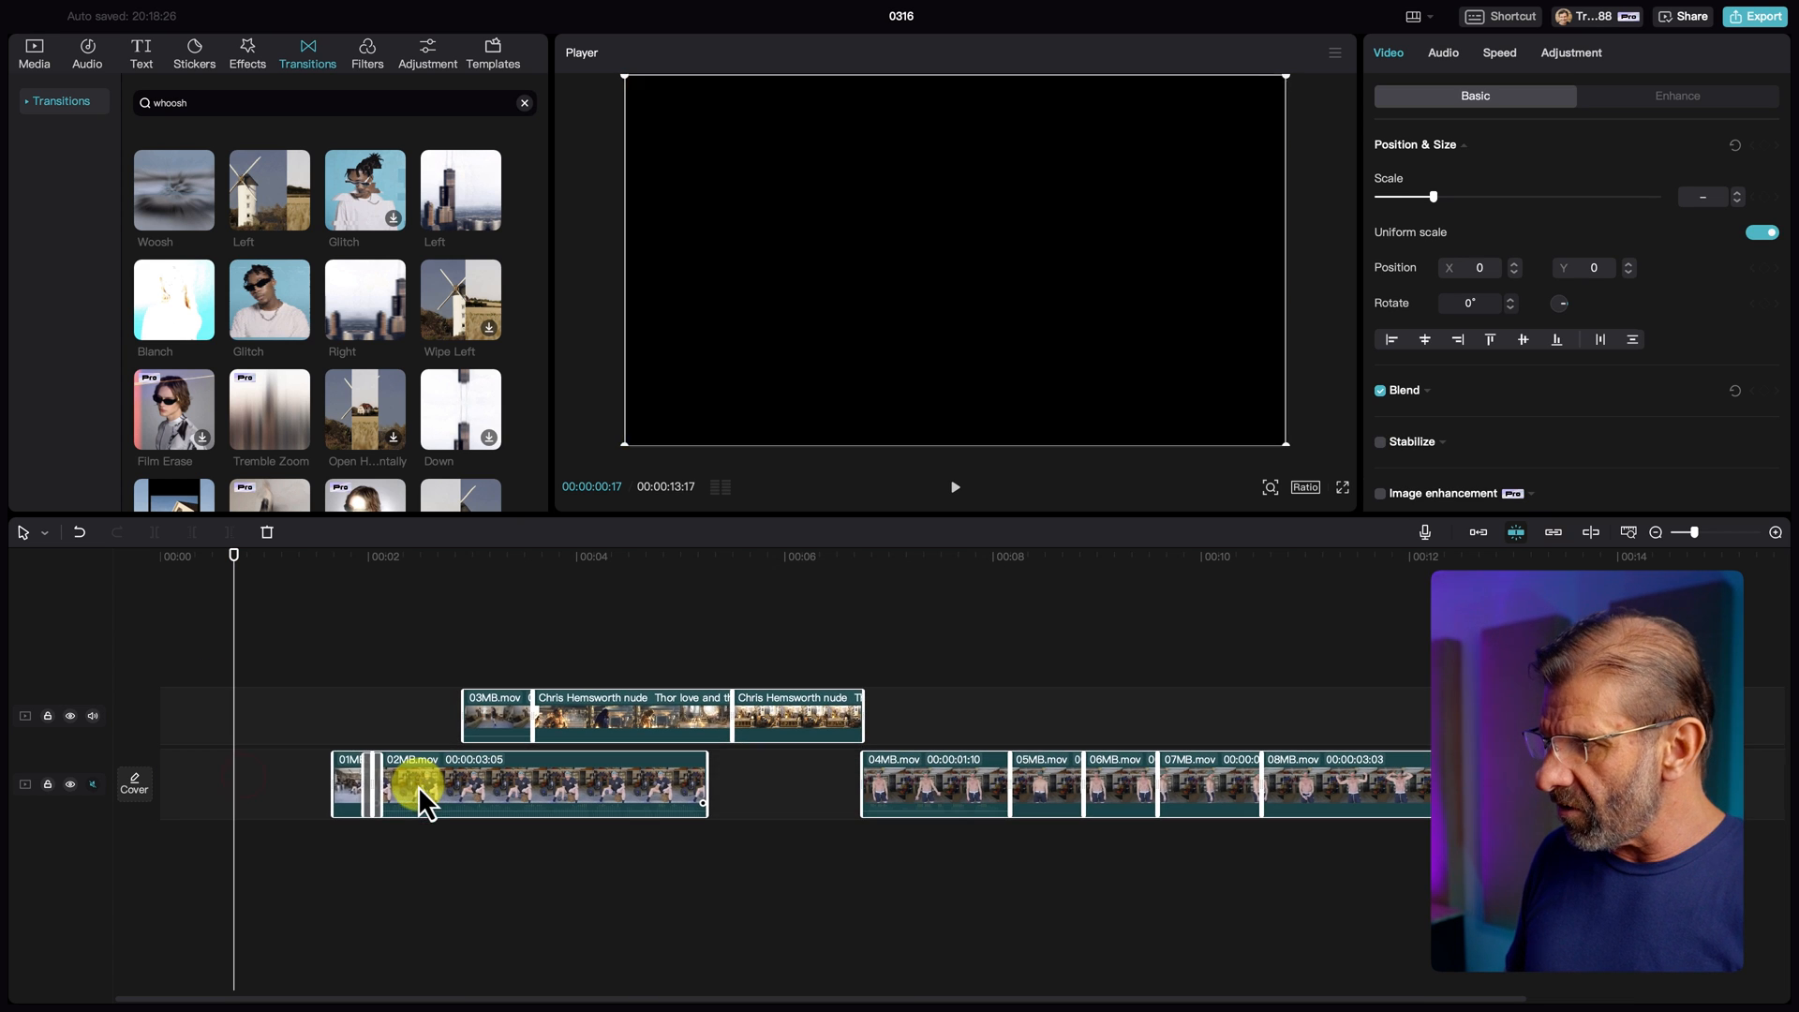
{"action": "left_click", "coordinate": [302, 734]}
{"action": "left_click_drag", "start_coordinate": [339, 795], "coordinate": [256, 782]}
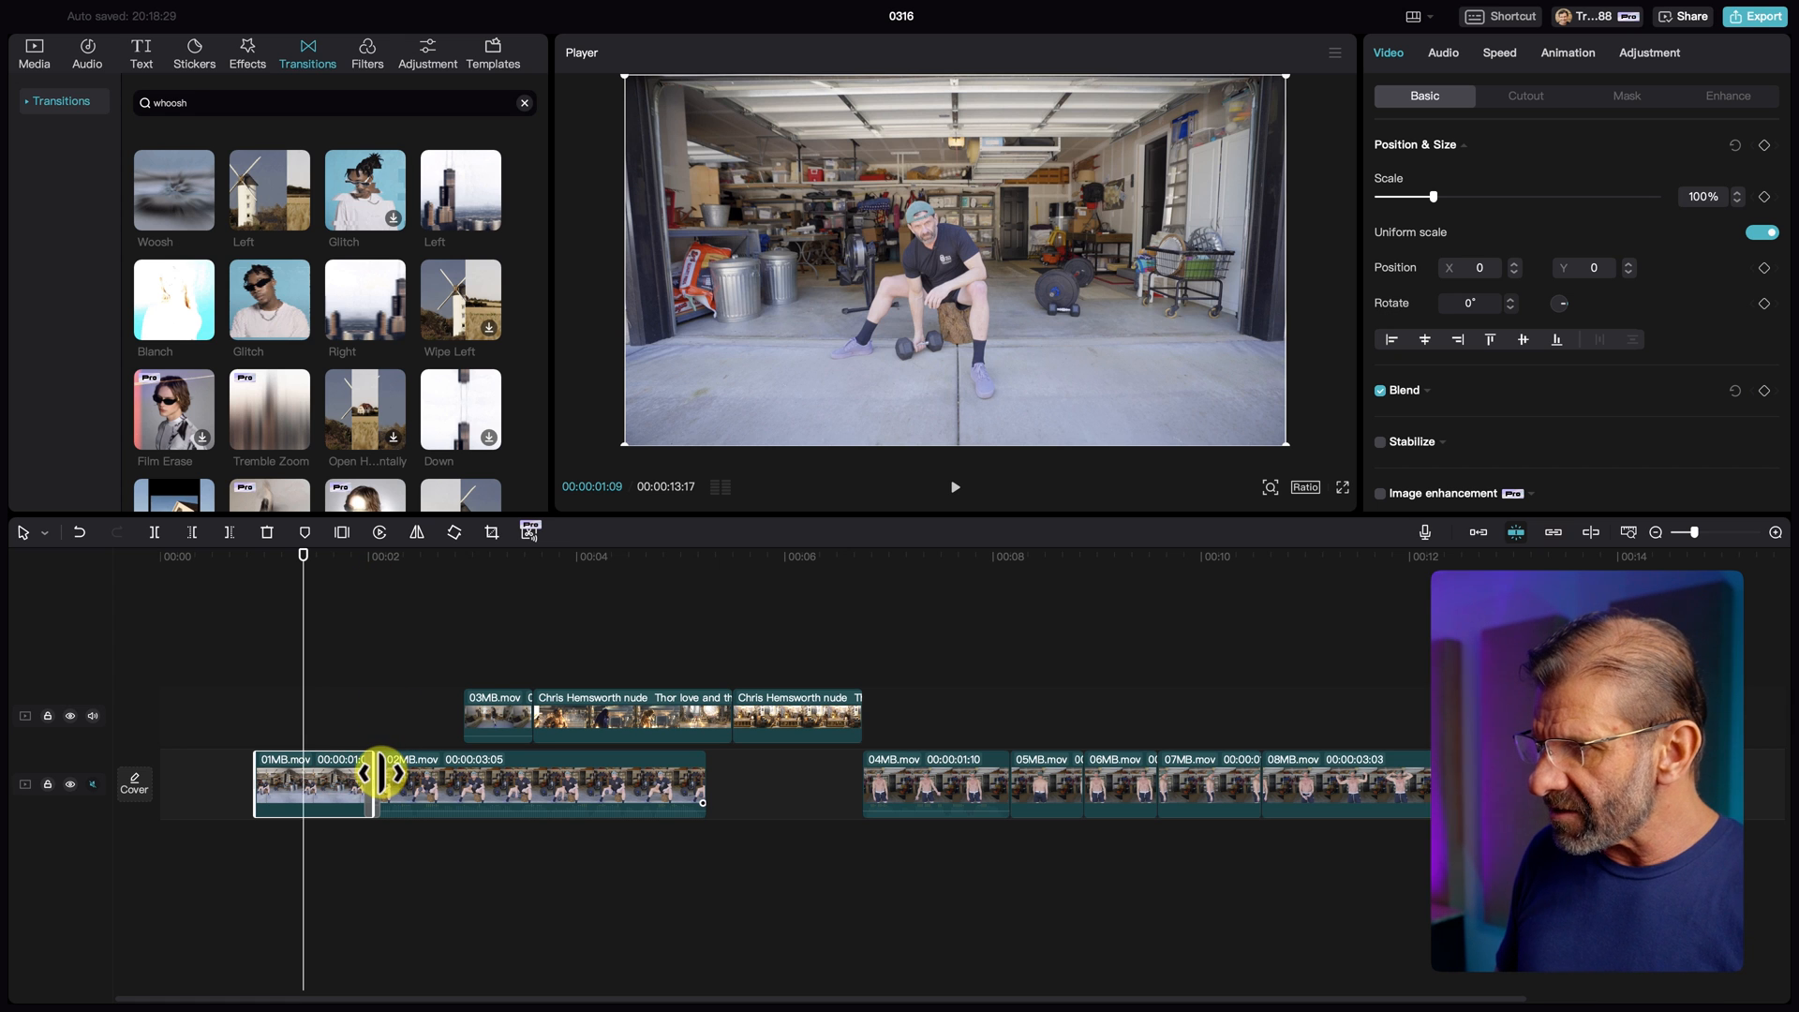
Step: Lengthen the Woosh transition to 0.4s and play through it twice from 00:00:01:22
{"action": "left_click", "coordinate": [375, 774]}
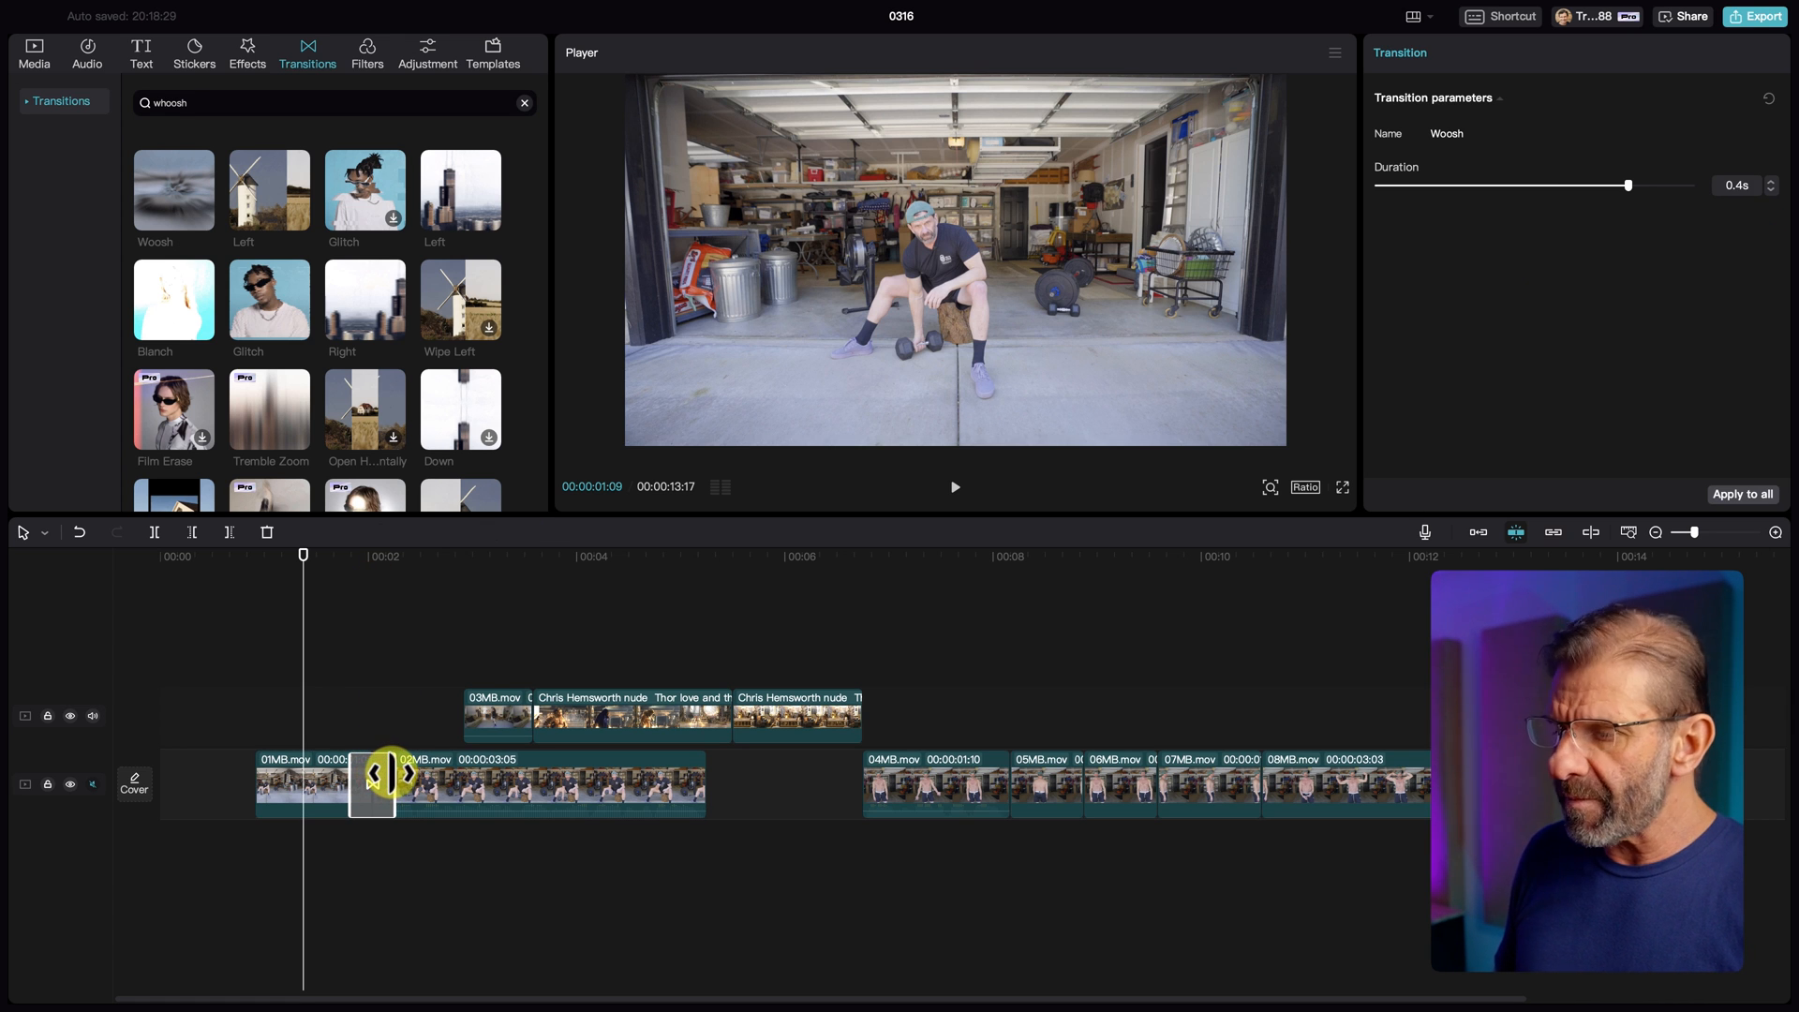
{"action": "mouse_move", "coordinate": [351, 564]}
{"action": "left_mouse_down"}
{"action": "mouse_move", "coordinate": [297, 562]}
{"action": "mouse_move", "coordinate": [356, 565]}
{"action": "mouse_move", "coordinate": [360, 588]}
{"action": "left_mouse_up"}
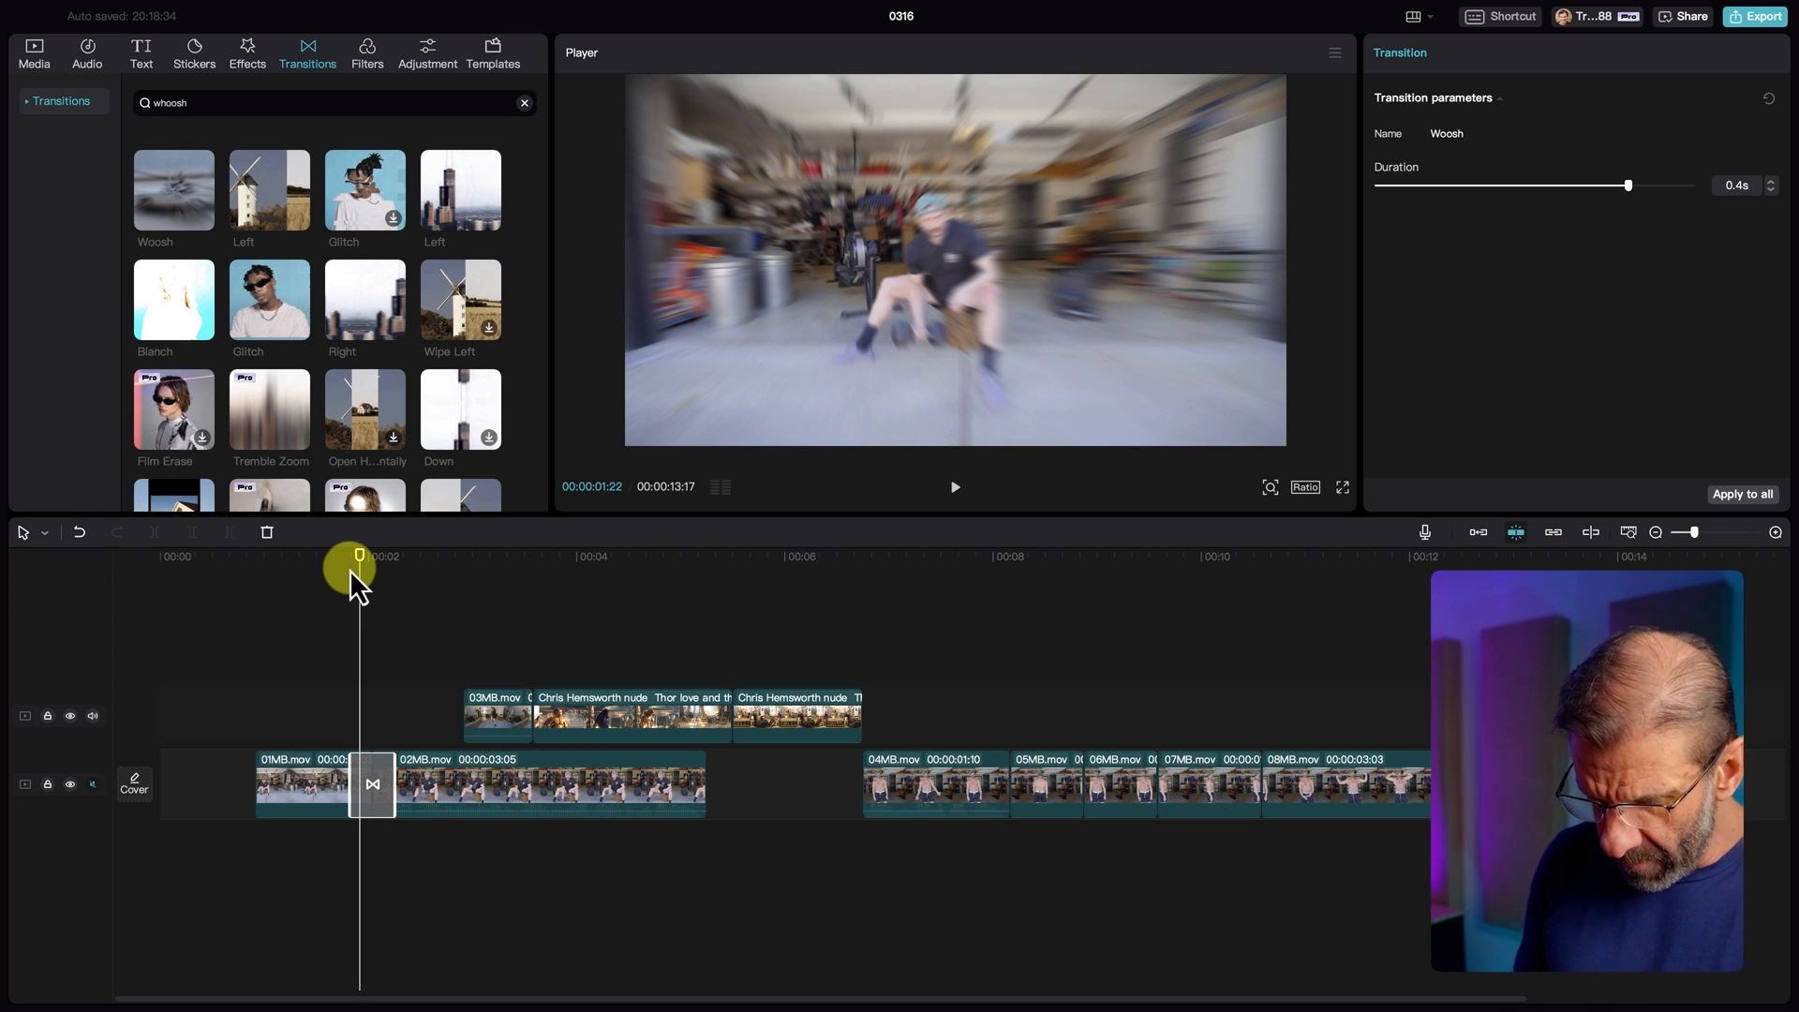
{"action": "key", "text": "Left"}
{"action": "key", "text": "Right"}
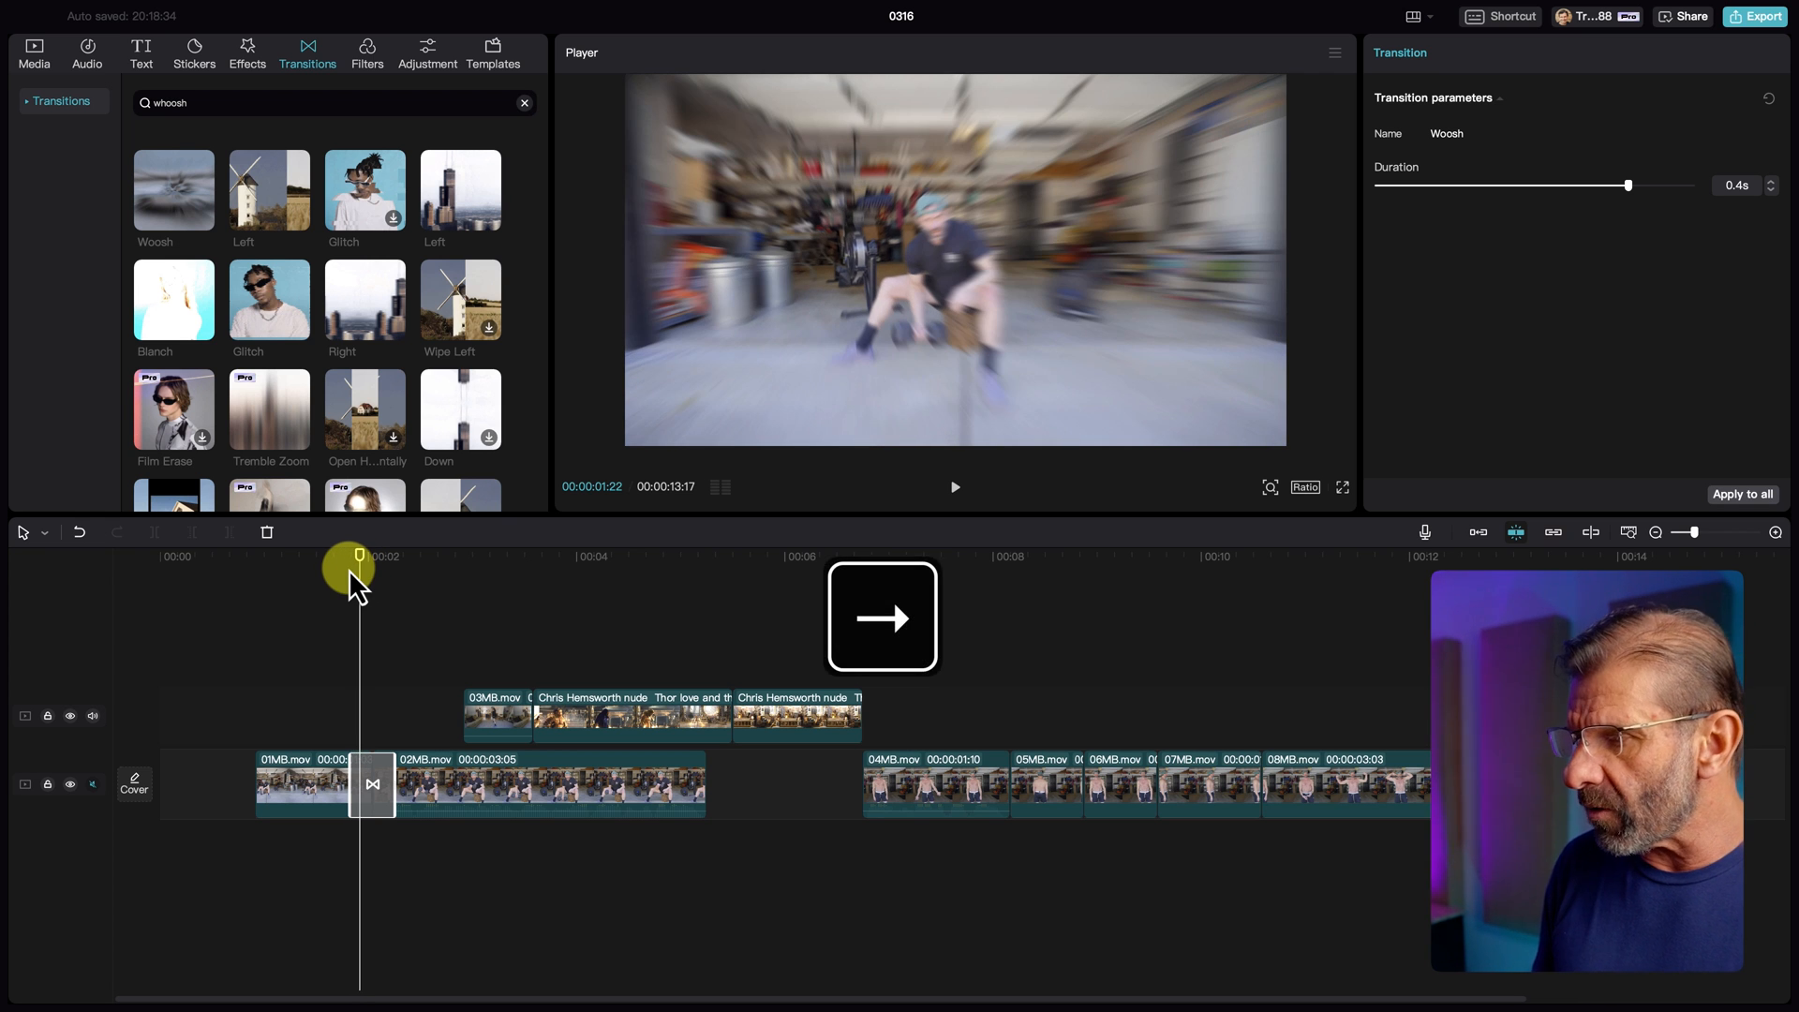
{"action": "key", "text": "space"}
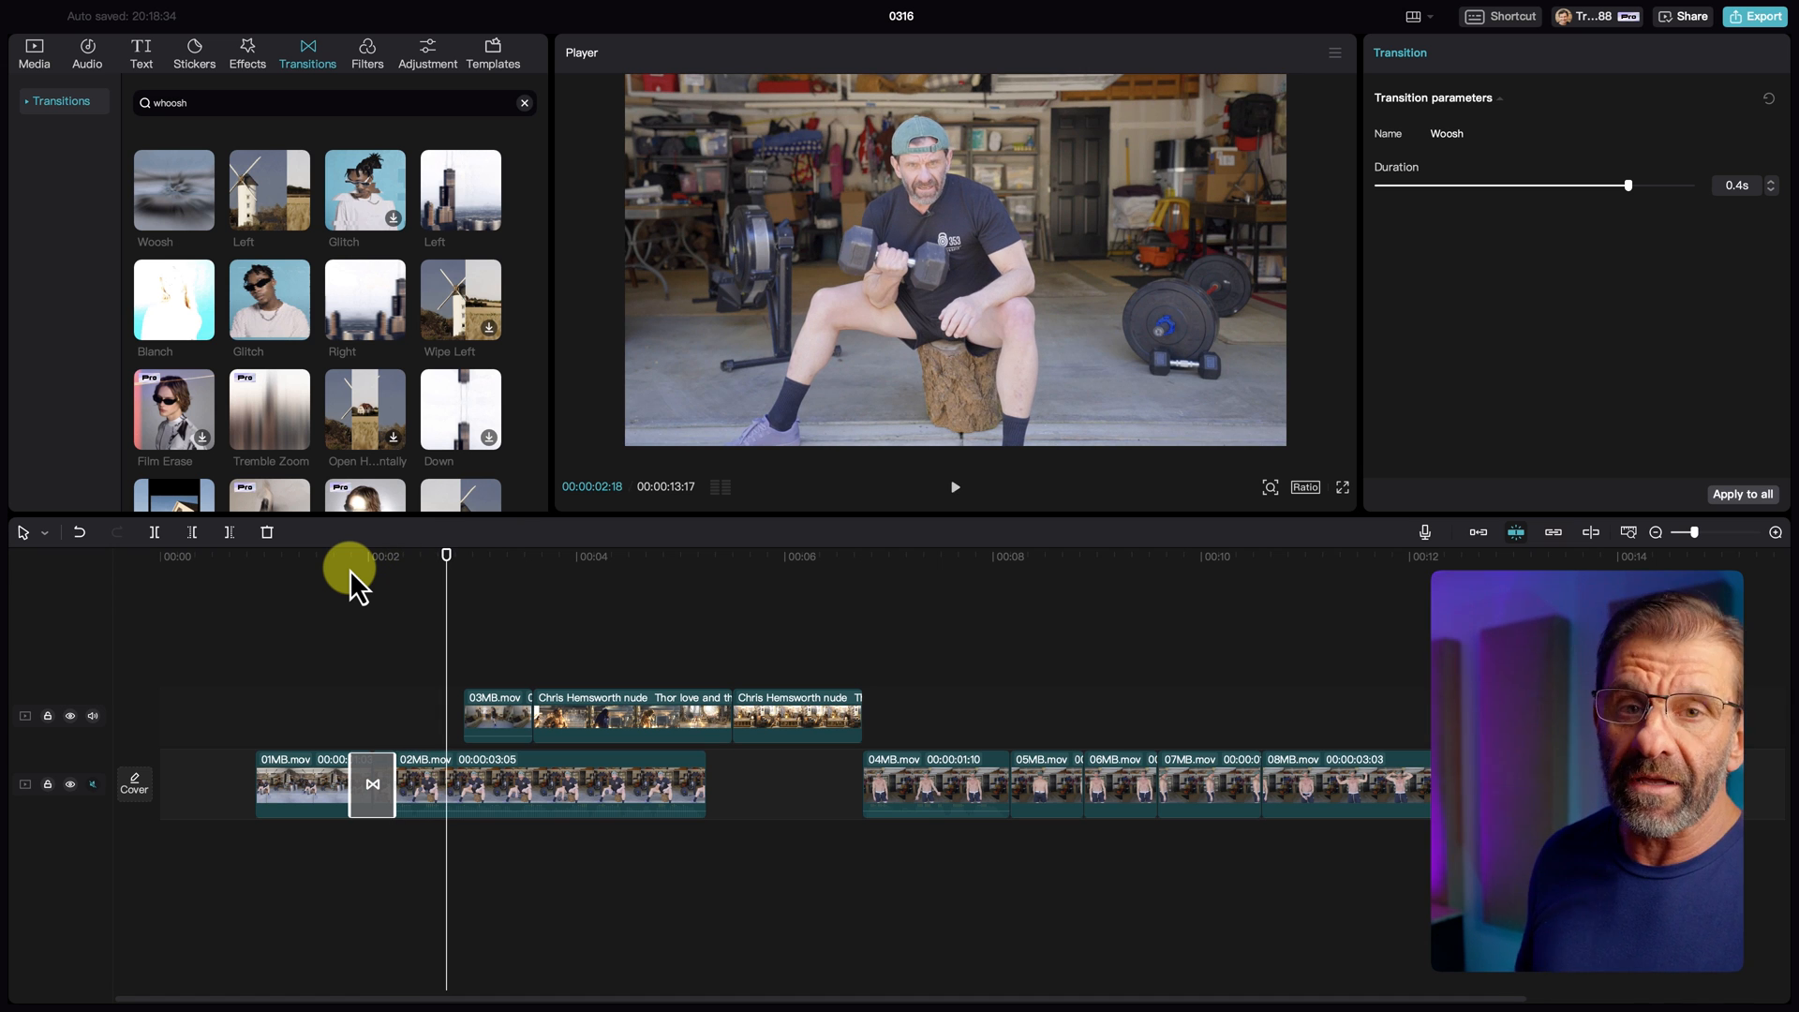
{"action": "left_click", "coordinate": [359, 558]}
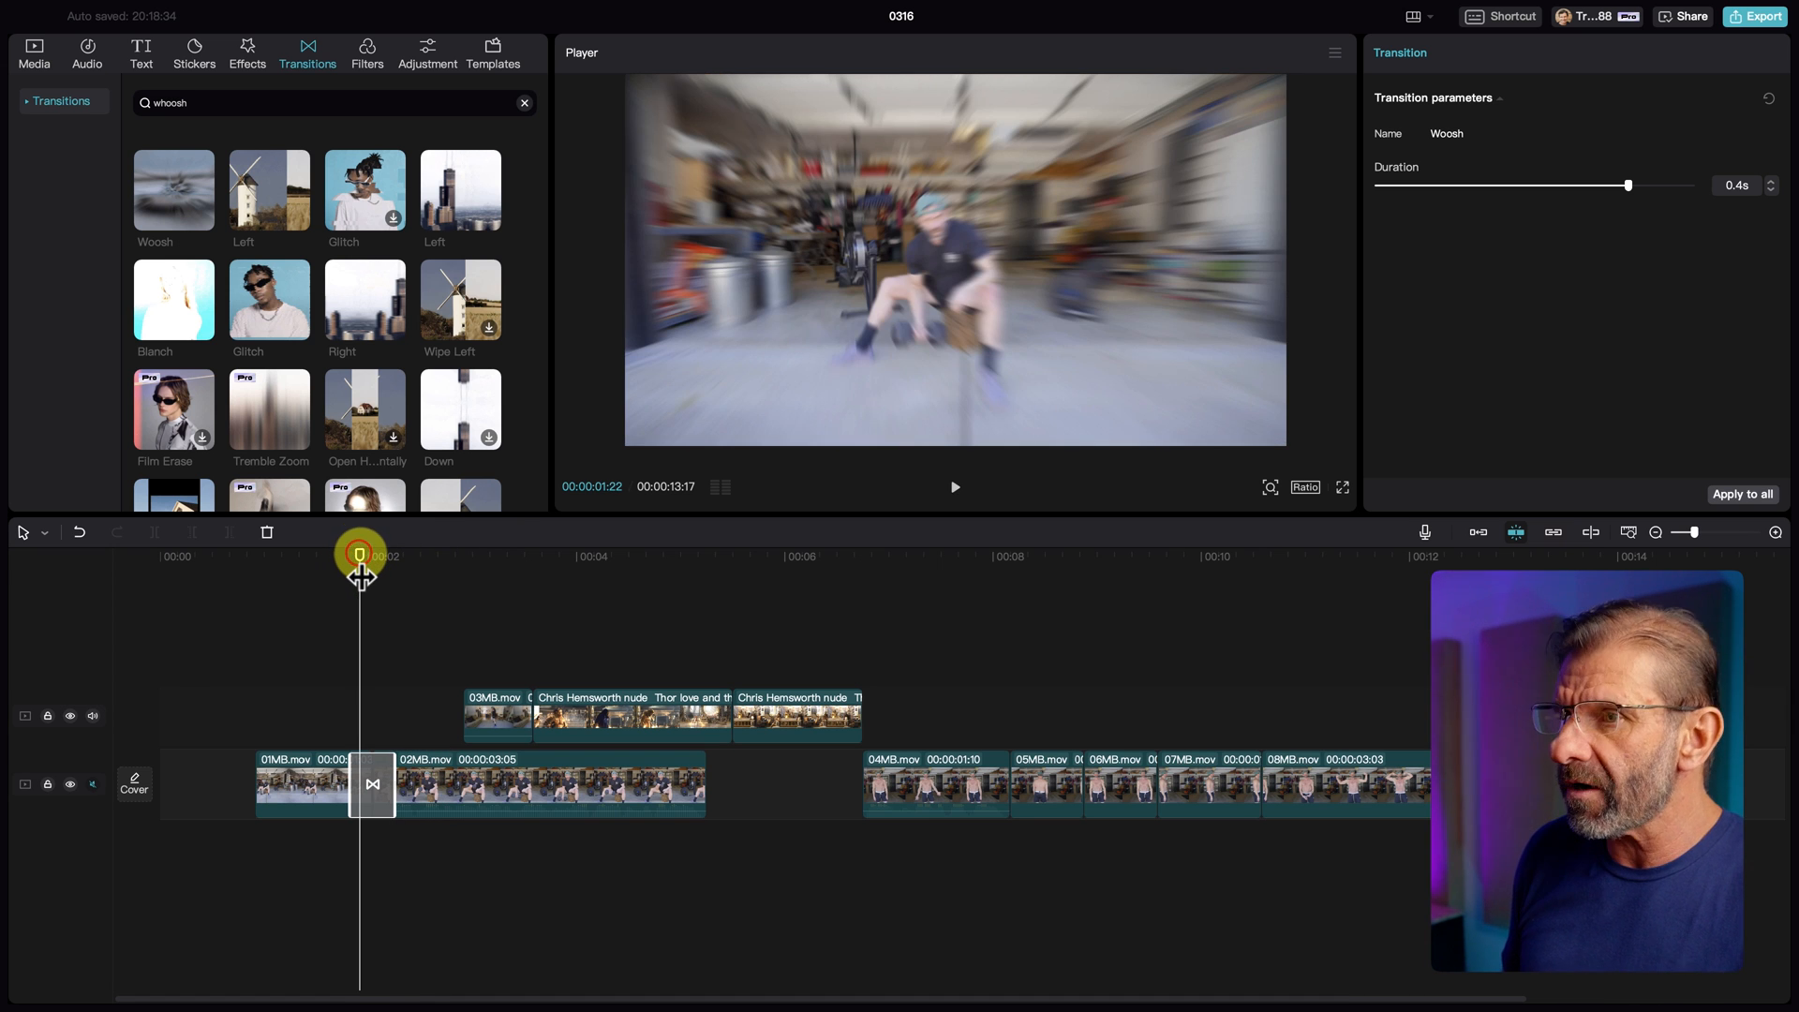
{"action": "key", "text": "space"}
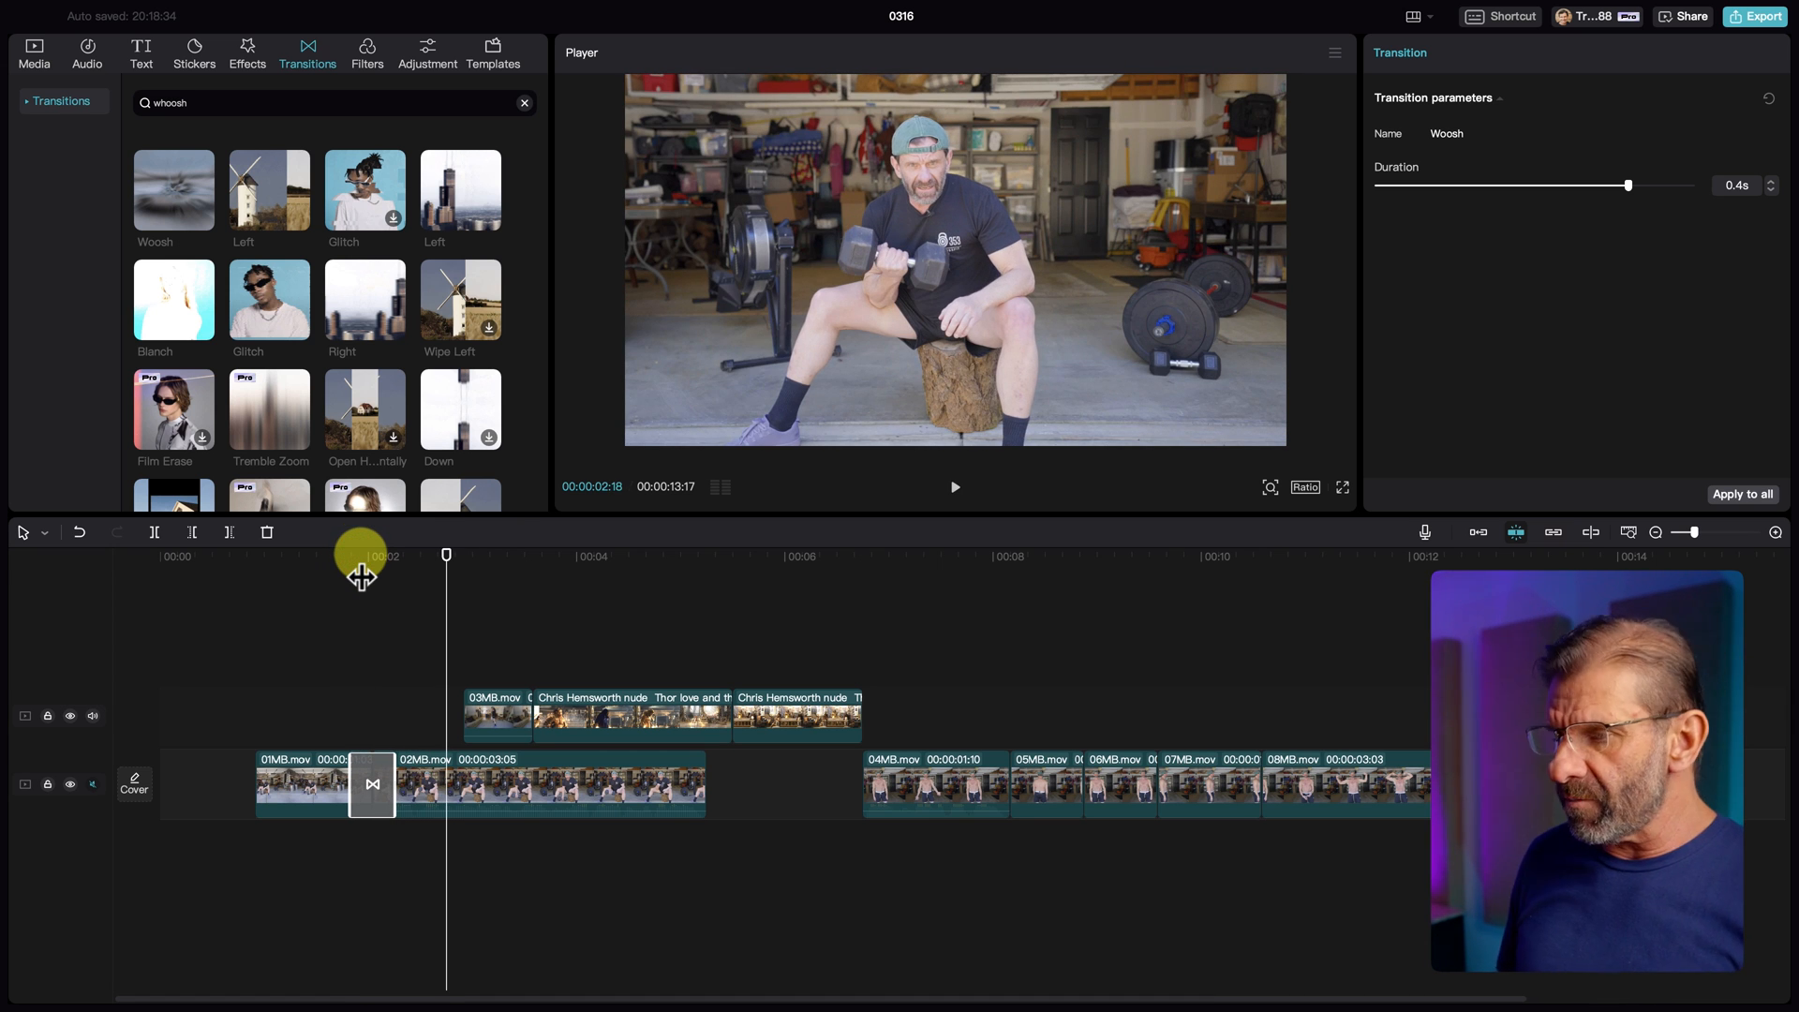
{"action": "left_click", "coordinate": [367, 556]}
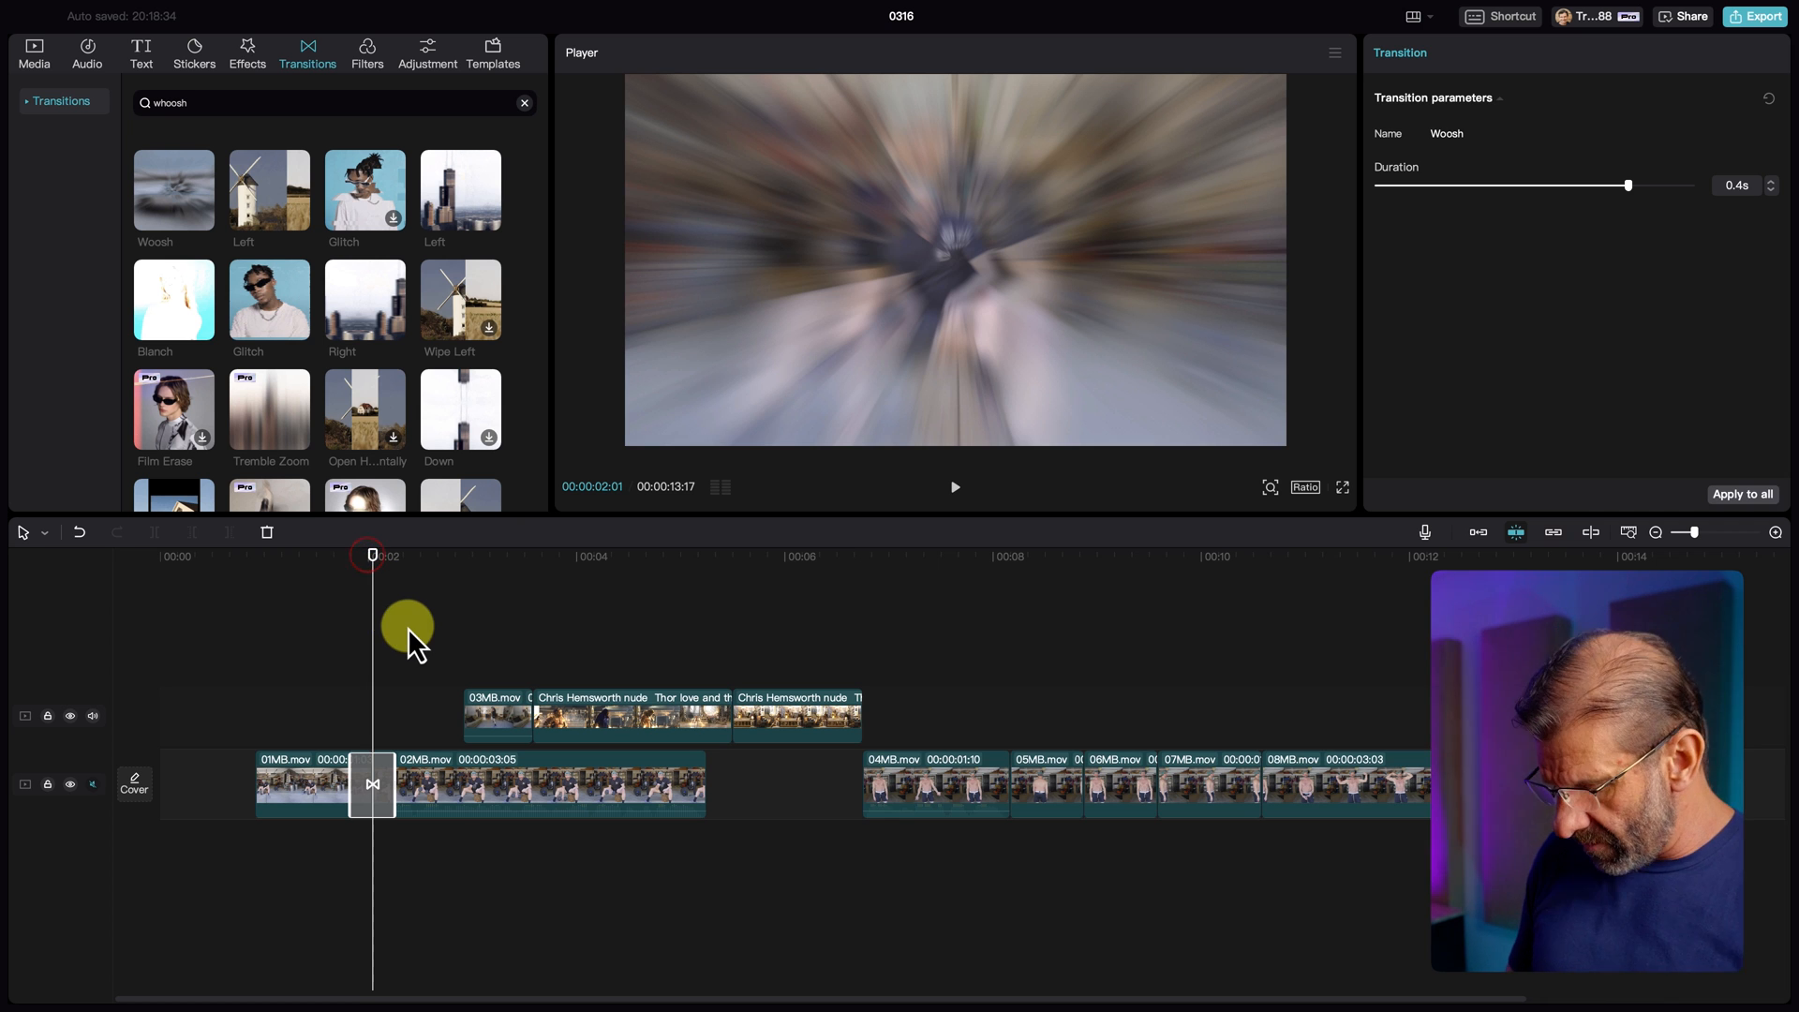
Step: Move the whole sequence back to the start of the timeline and place the playhead near 00:00:01:00, where the transition's blur begins
{"action": "key", "text": "super+a"}
{"action": "left_click_drag", "start_coordinate": [311, 773], "coordinate": [182, 772]}
{"action": "left_click_drag", "start_coordinate": [298, 553], "coordinate": [266, 588]}
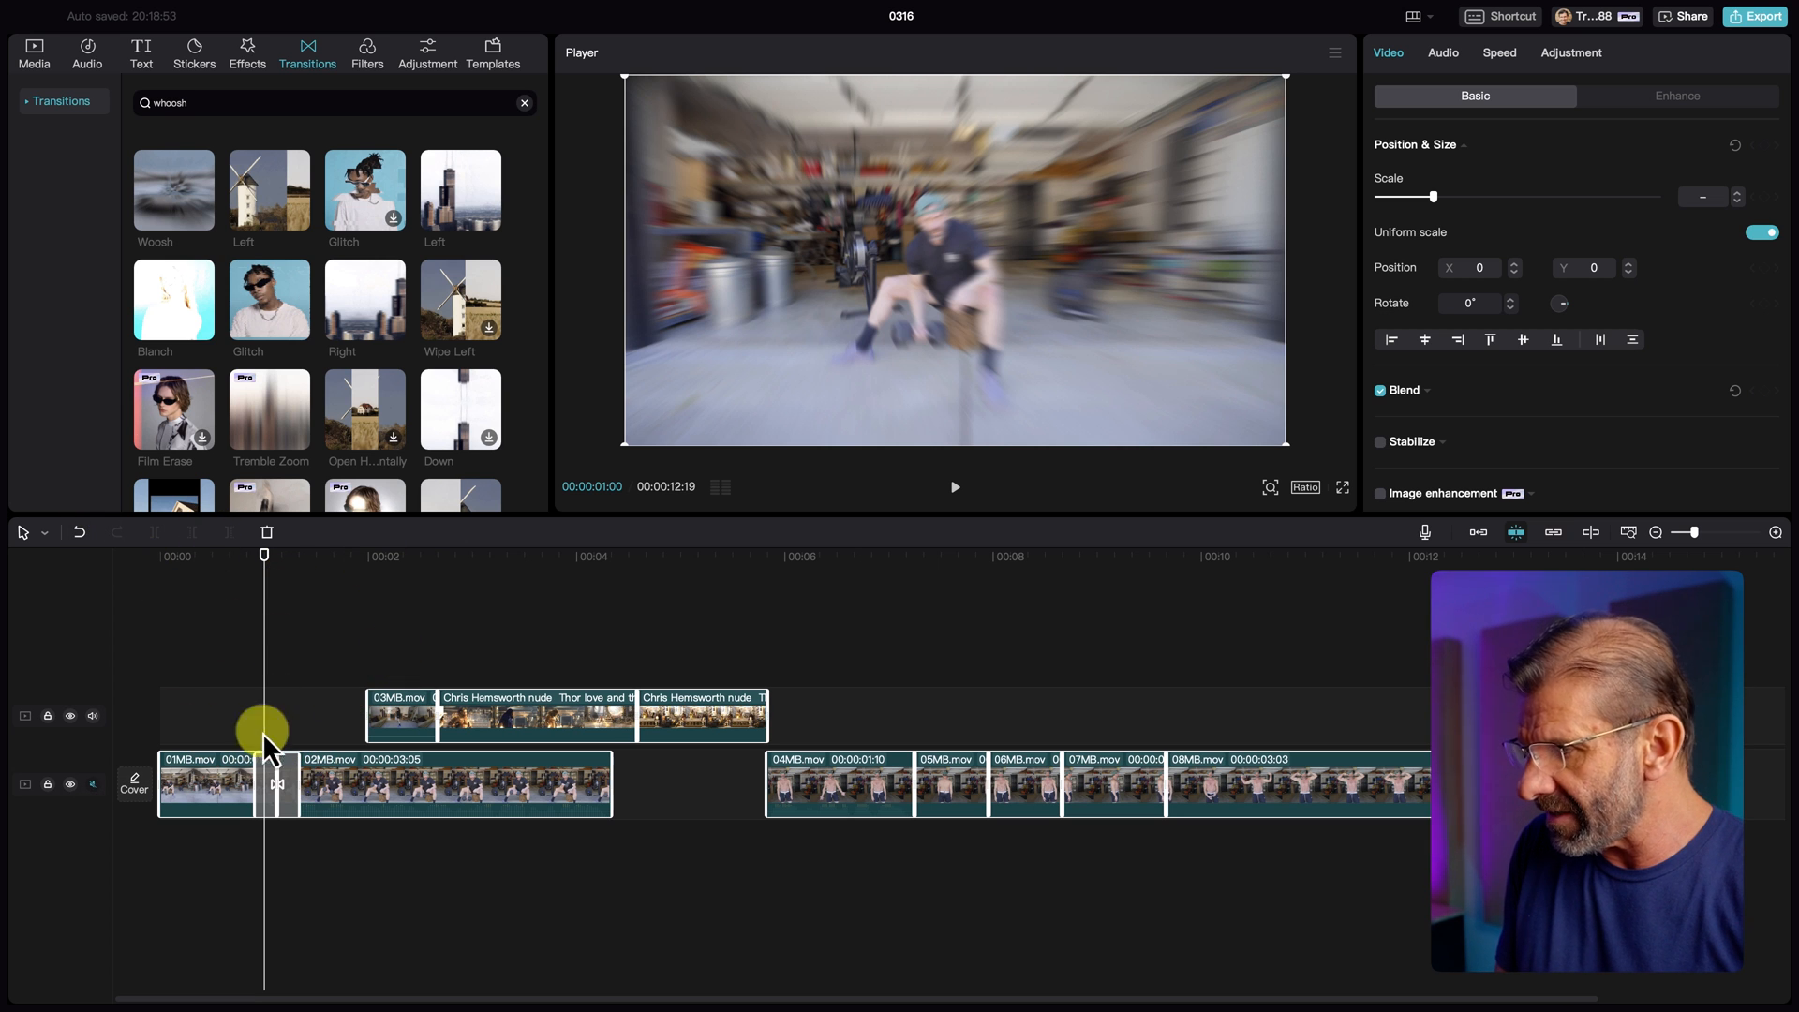
{"action": "left_click", "coordinate": [300, 609]}
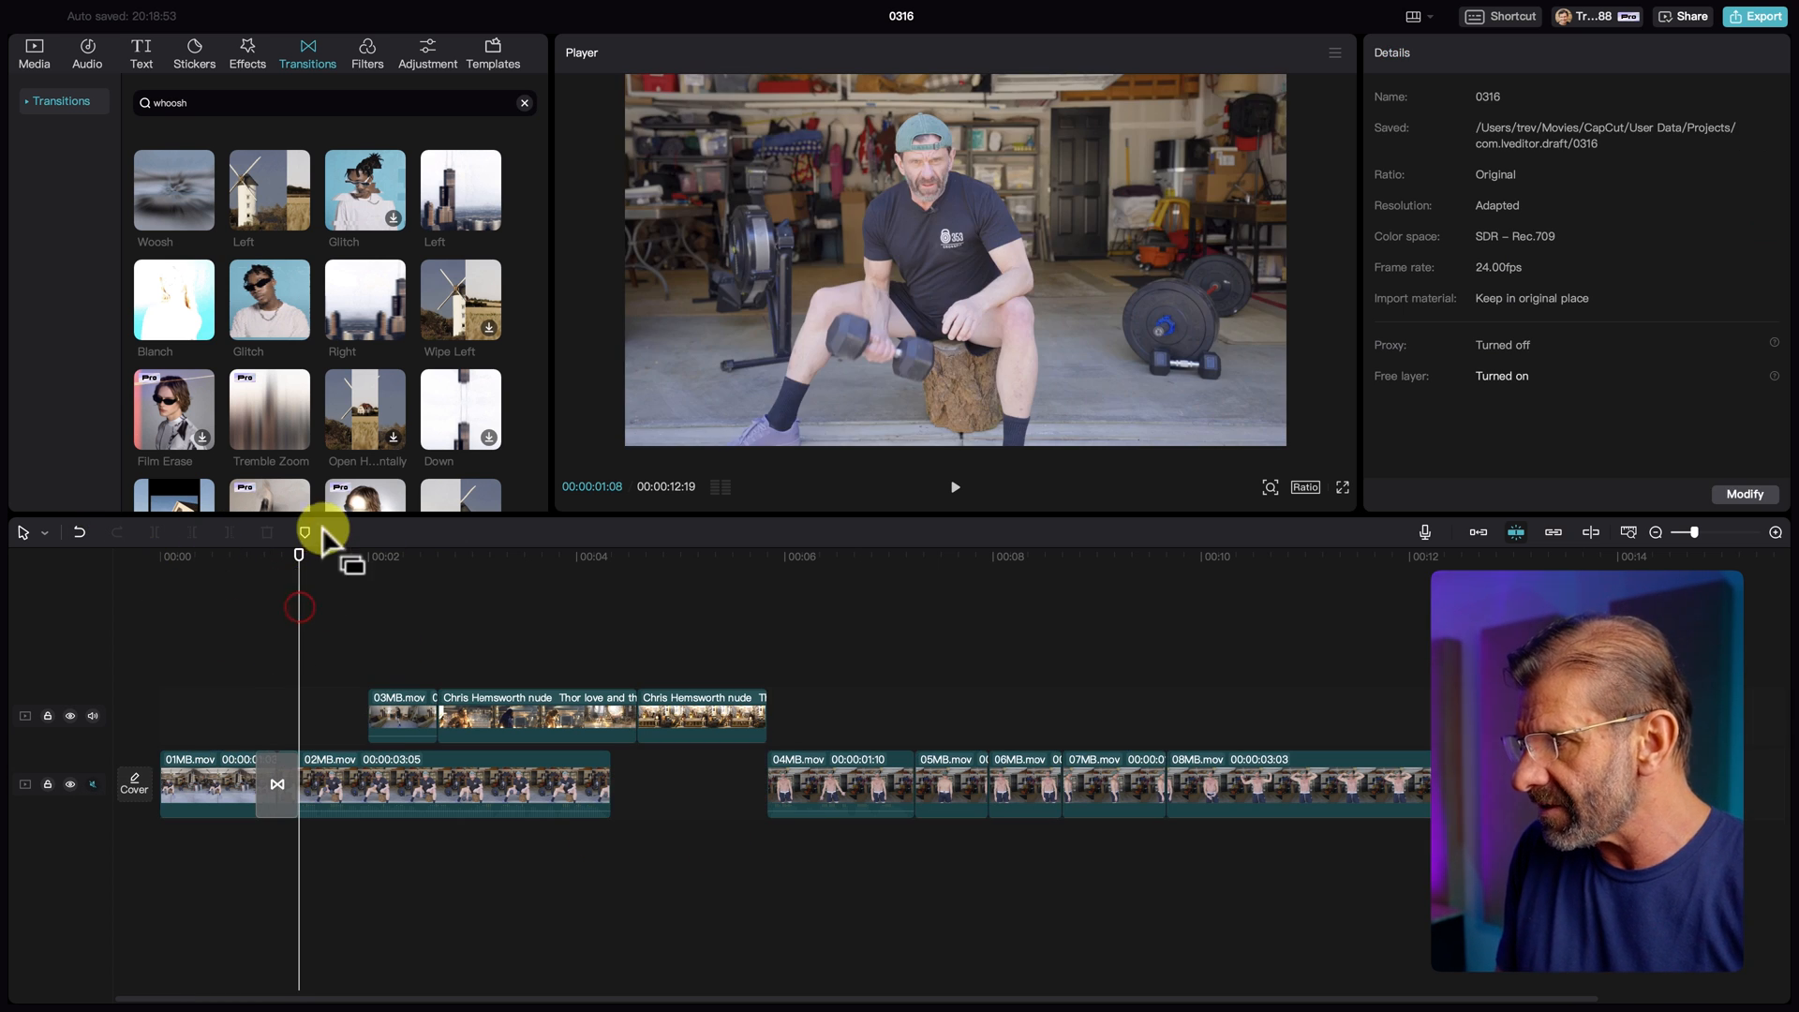
{"action": "left_click_drag", "start_coordinate": [298, 573], "coordinate": [265, 590]}
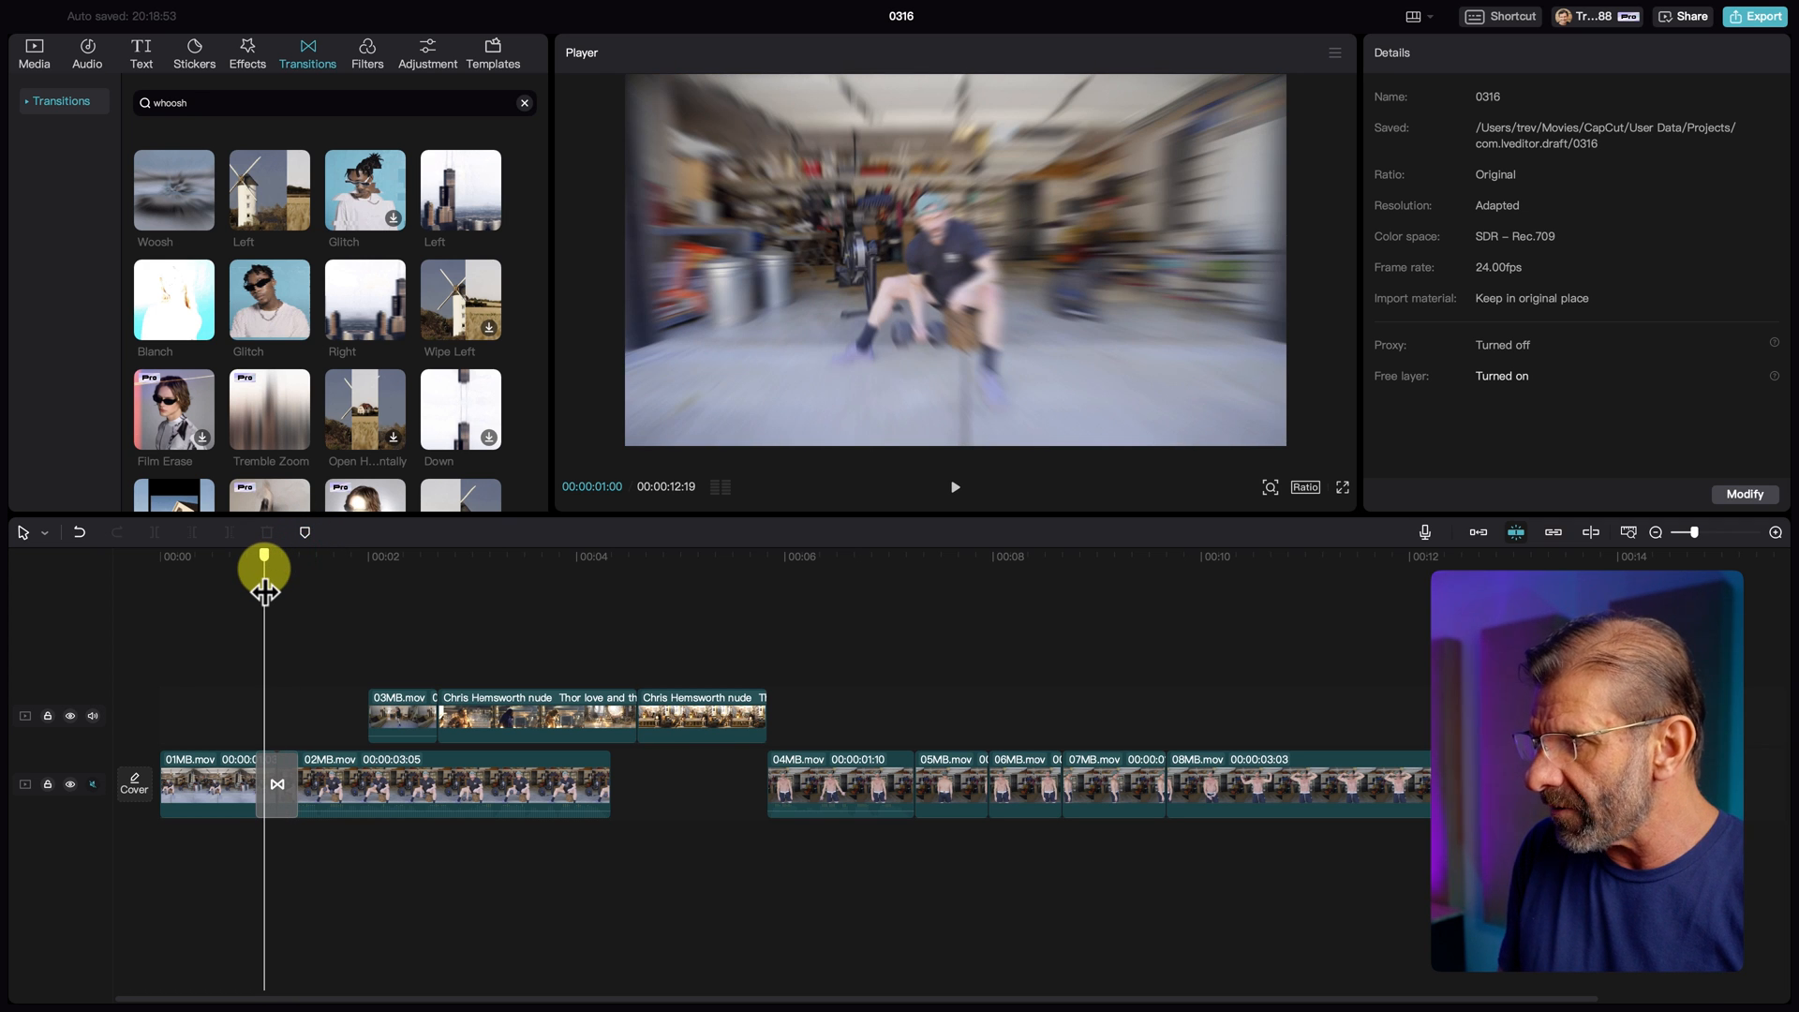
{"action": "key", "text": "Right"}
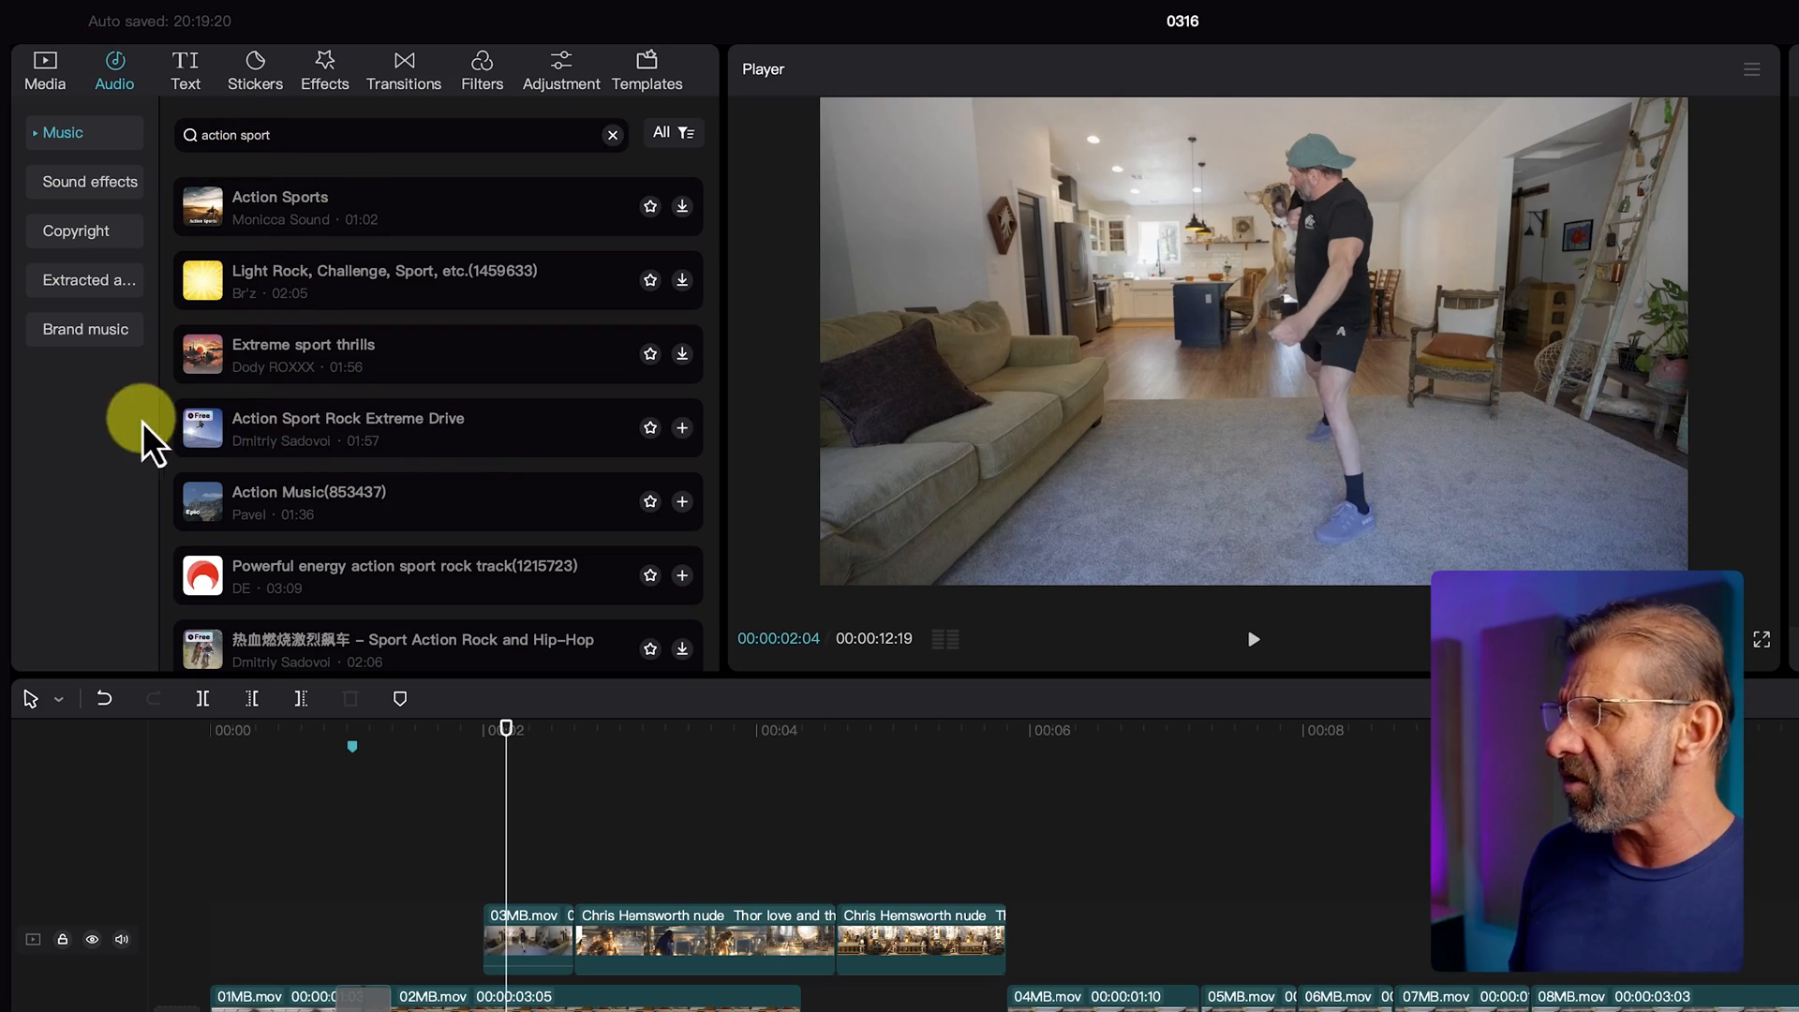
Step: Add the music track Action Sport Rock Extreme Drive below the clips and shift it later to line its beat up with the transition
{"action": "left_click_drag", "start_coordinate": [200, 425], "coordinate": [173, 851]}
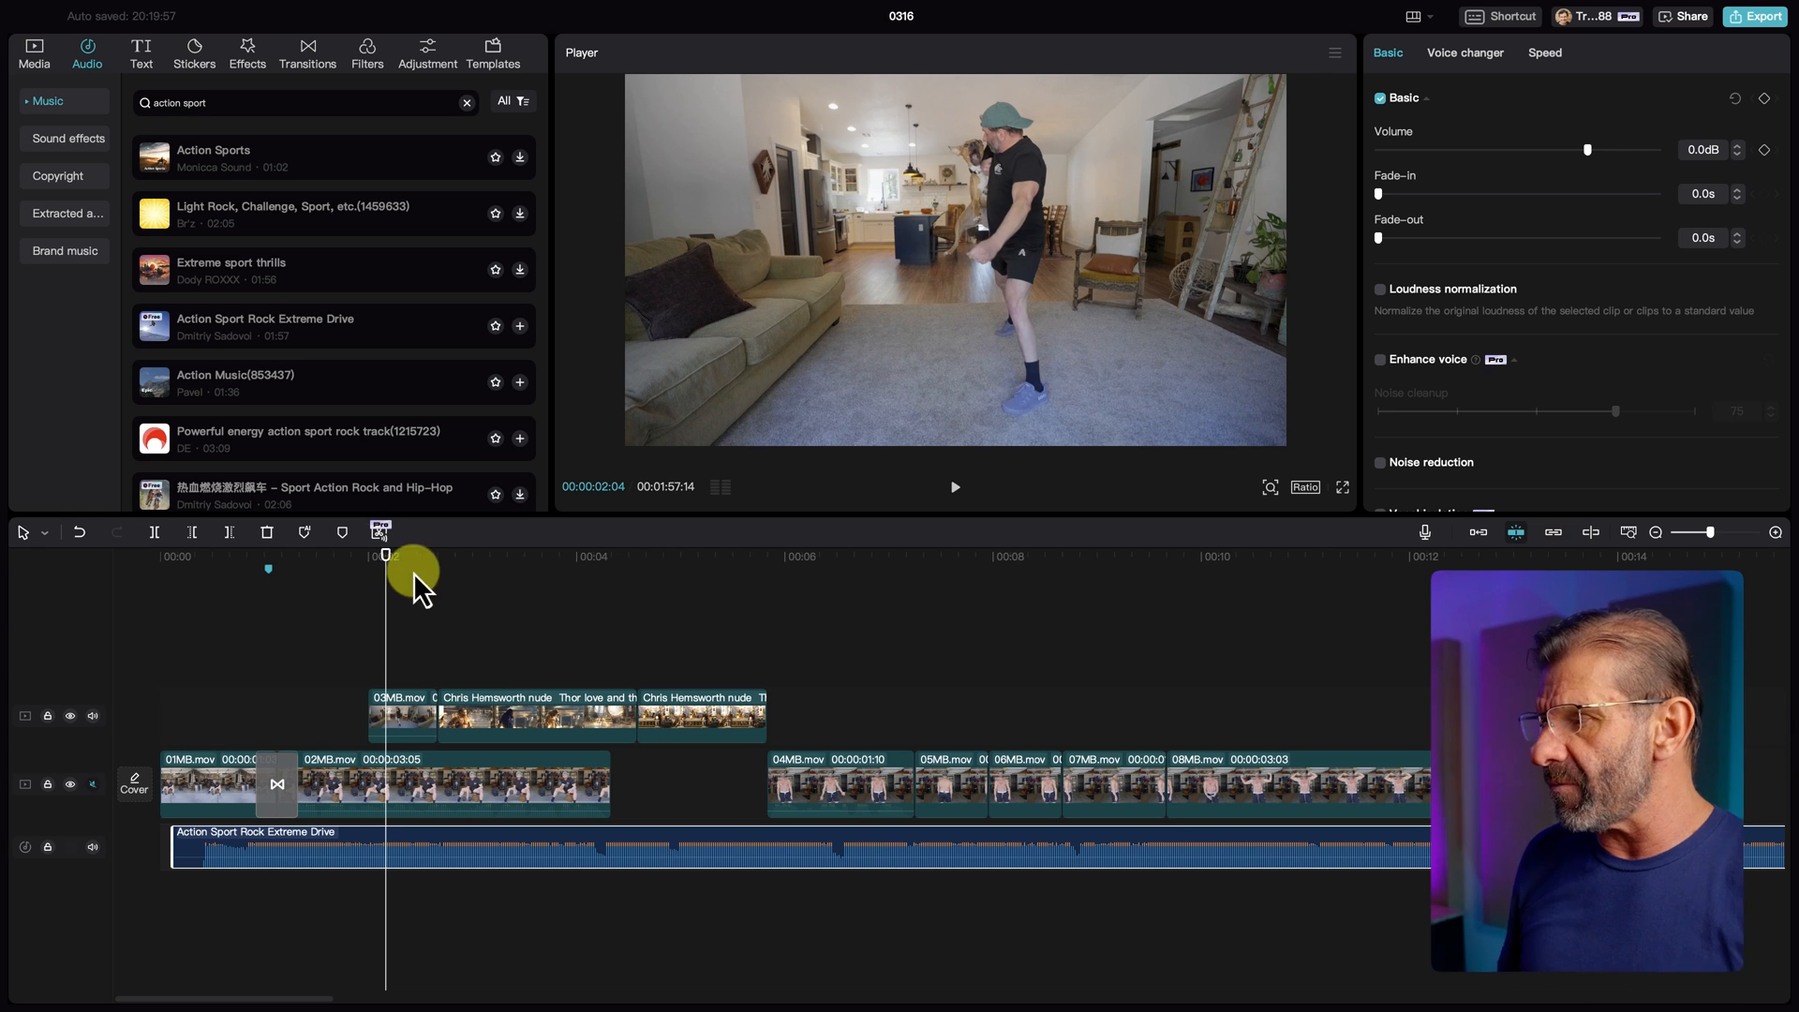
{"action": "left_click_drag", "start_coordinate": [314, 557], "coordinate": [289, 585]}
{"action": "key", "text": "Right"}
{"action": "key", "text": "Right"}
{"action": "left_click", "coordinate": [344, 848]}
{"action": "left_click_drag", "start_coordinate": [347, 848], "coordinate": [393, 837]}
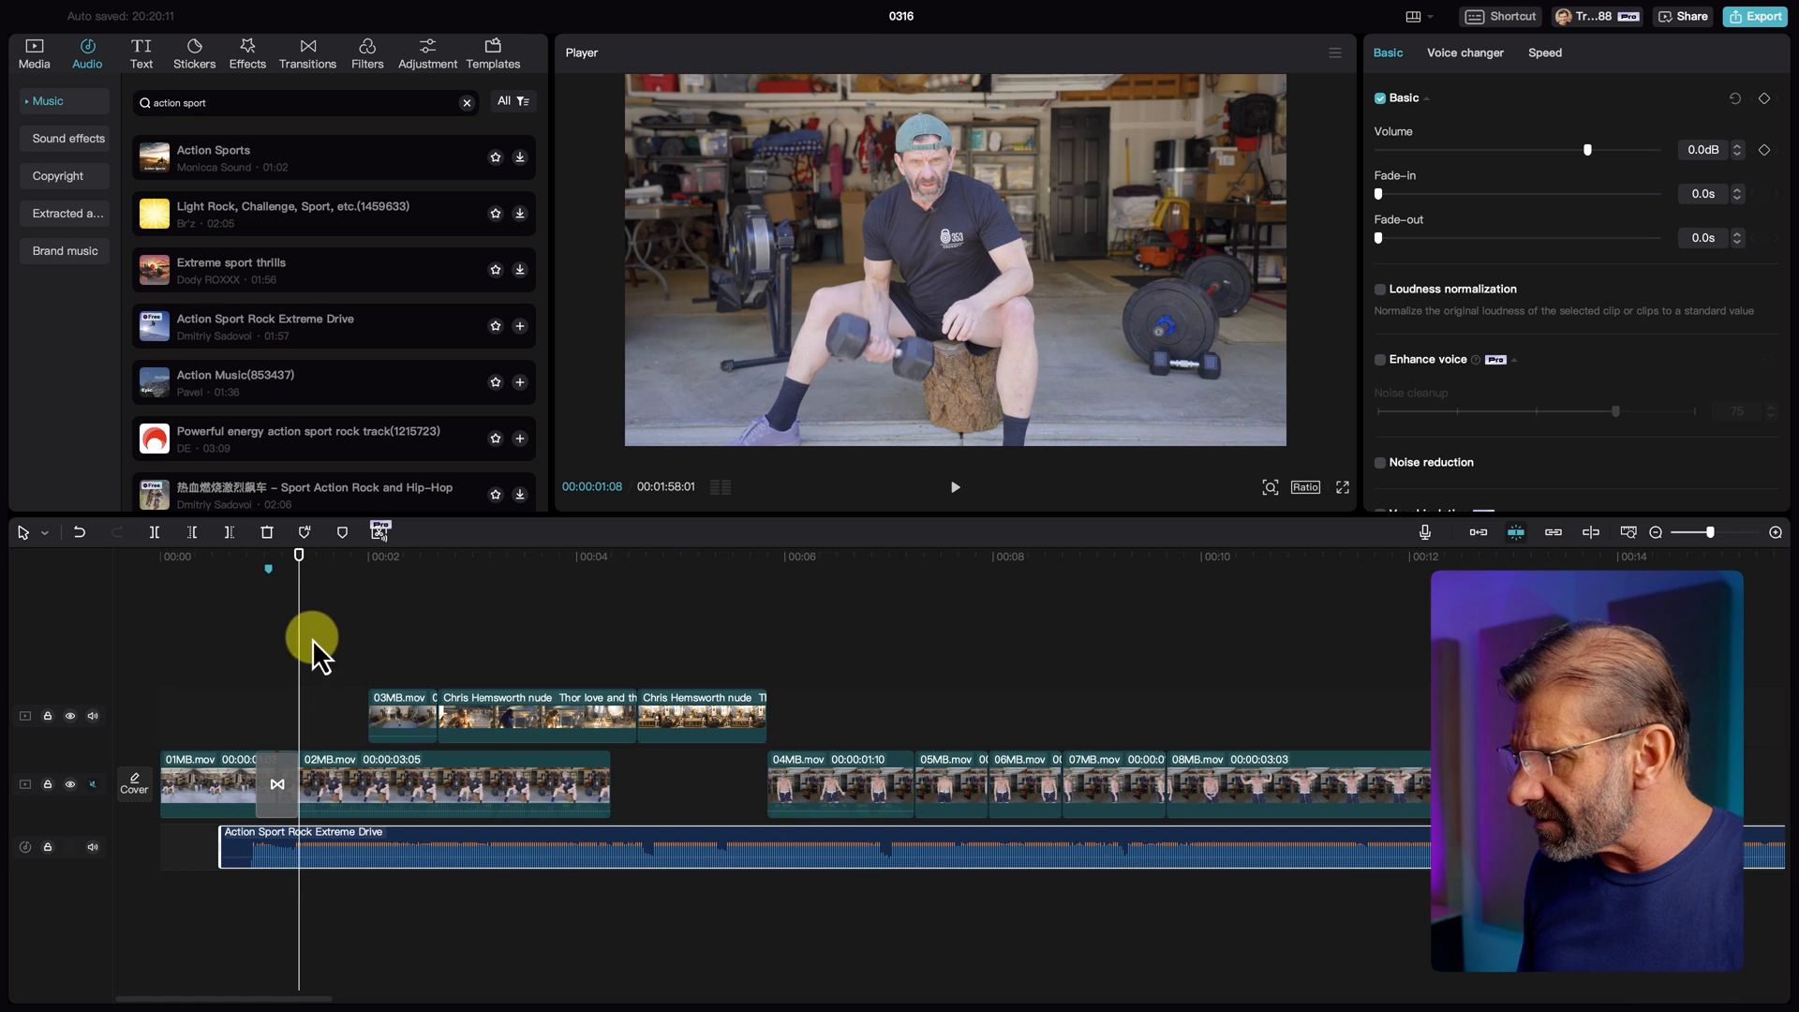
Step: Play the sequence to 00:00:04:22, split the music there and move its second part past the end of 08MB.mov
{"action": "left_click", "coordinate": [272, 560]}
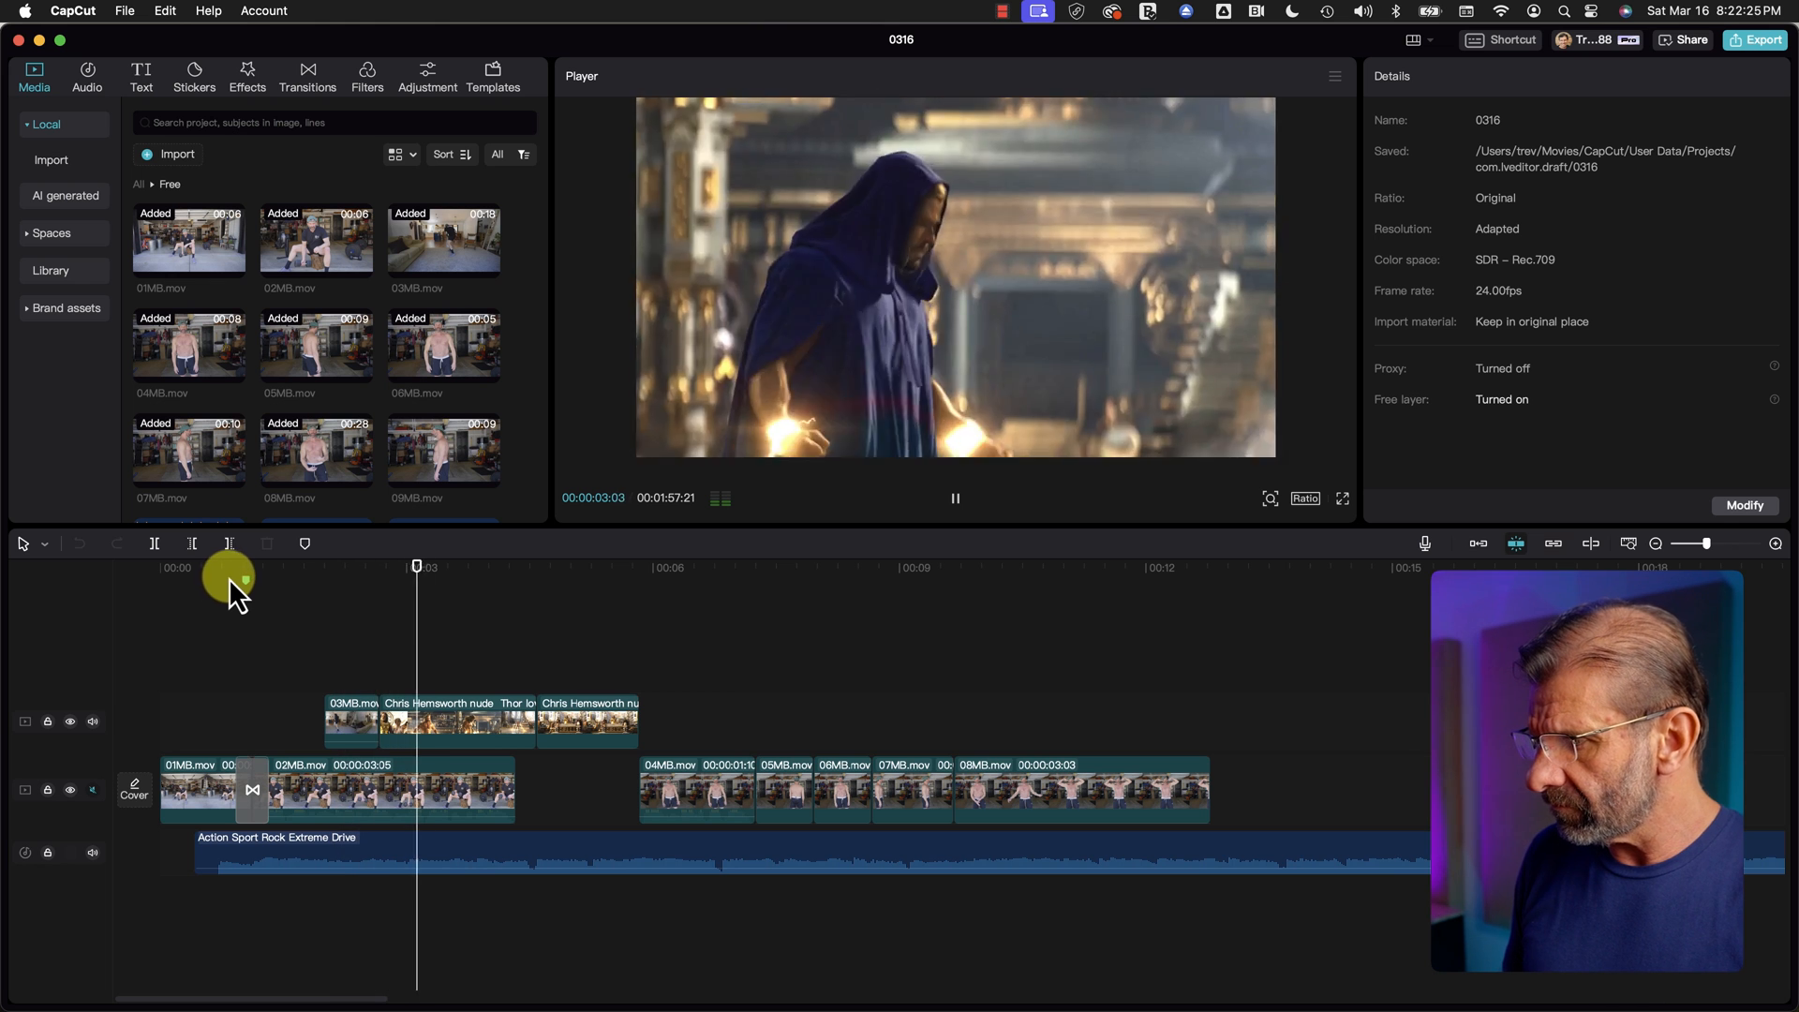
{"action": "key", "text": "space"}
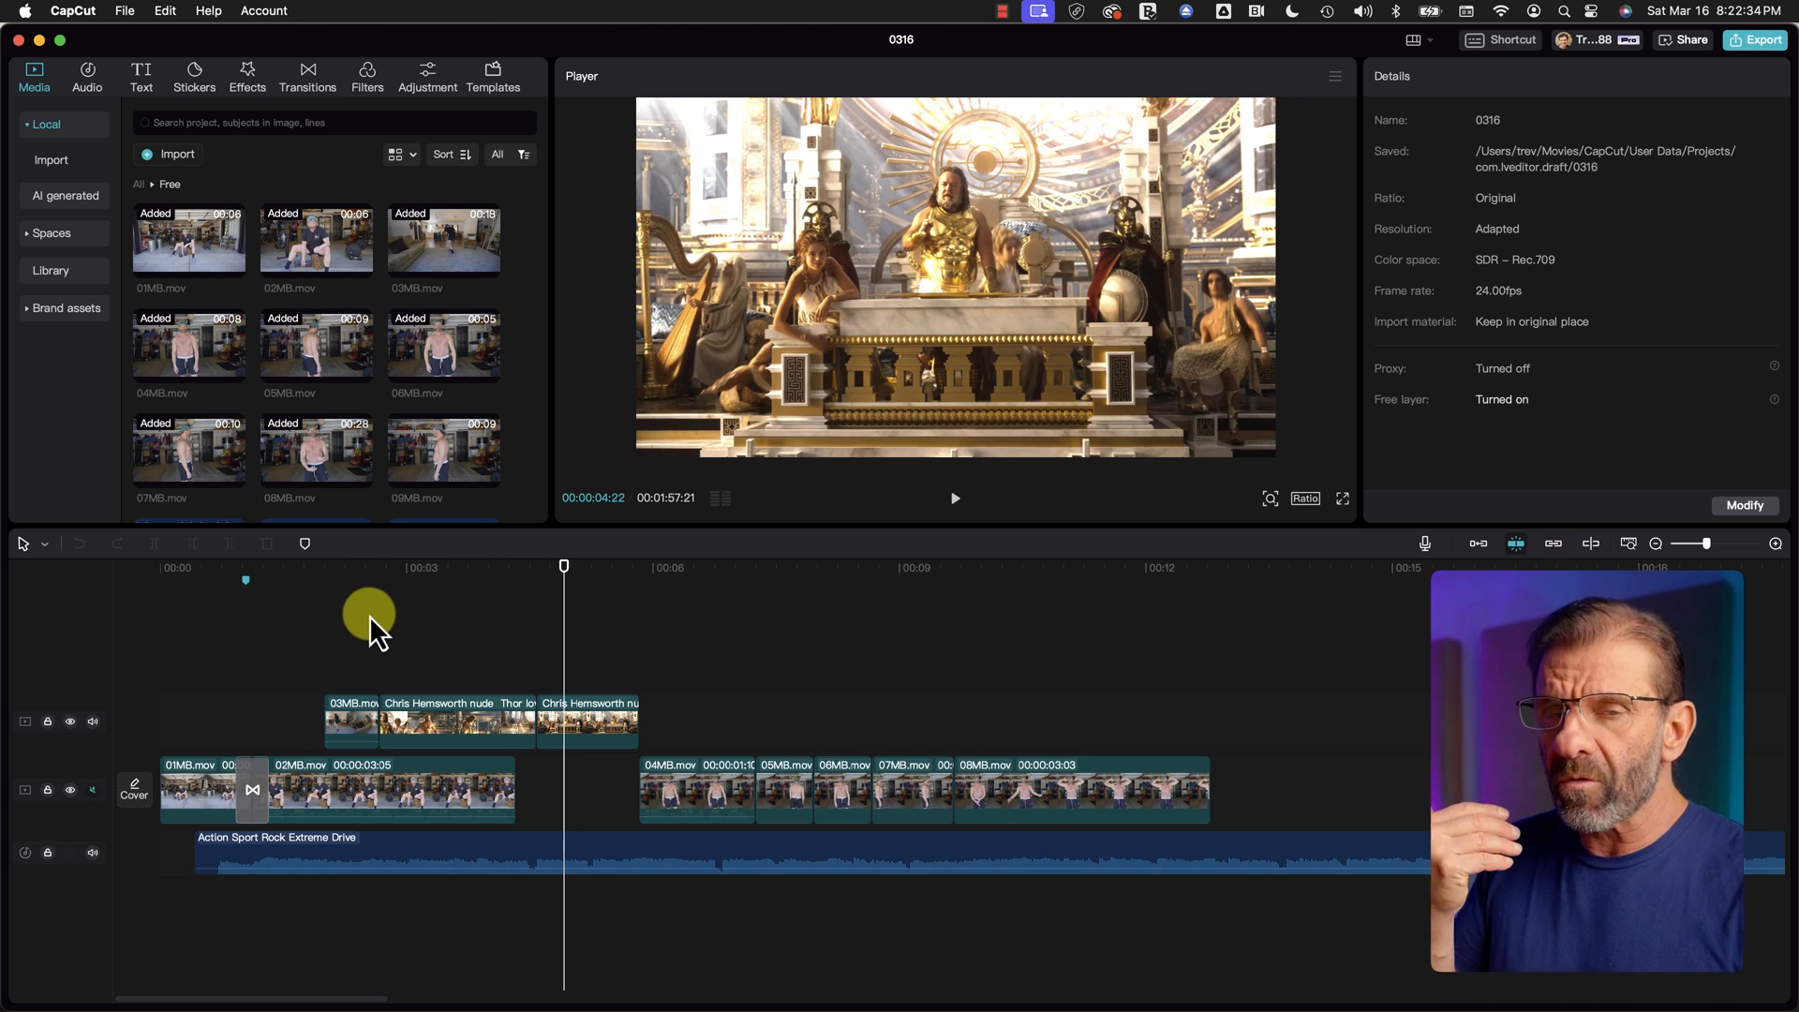
{"action": "left_click", "coordinate": [594, 853]}
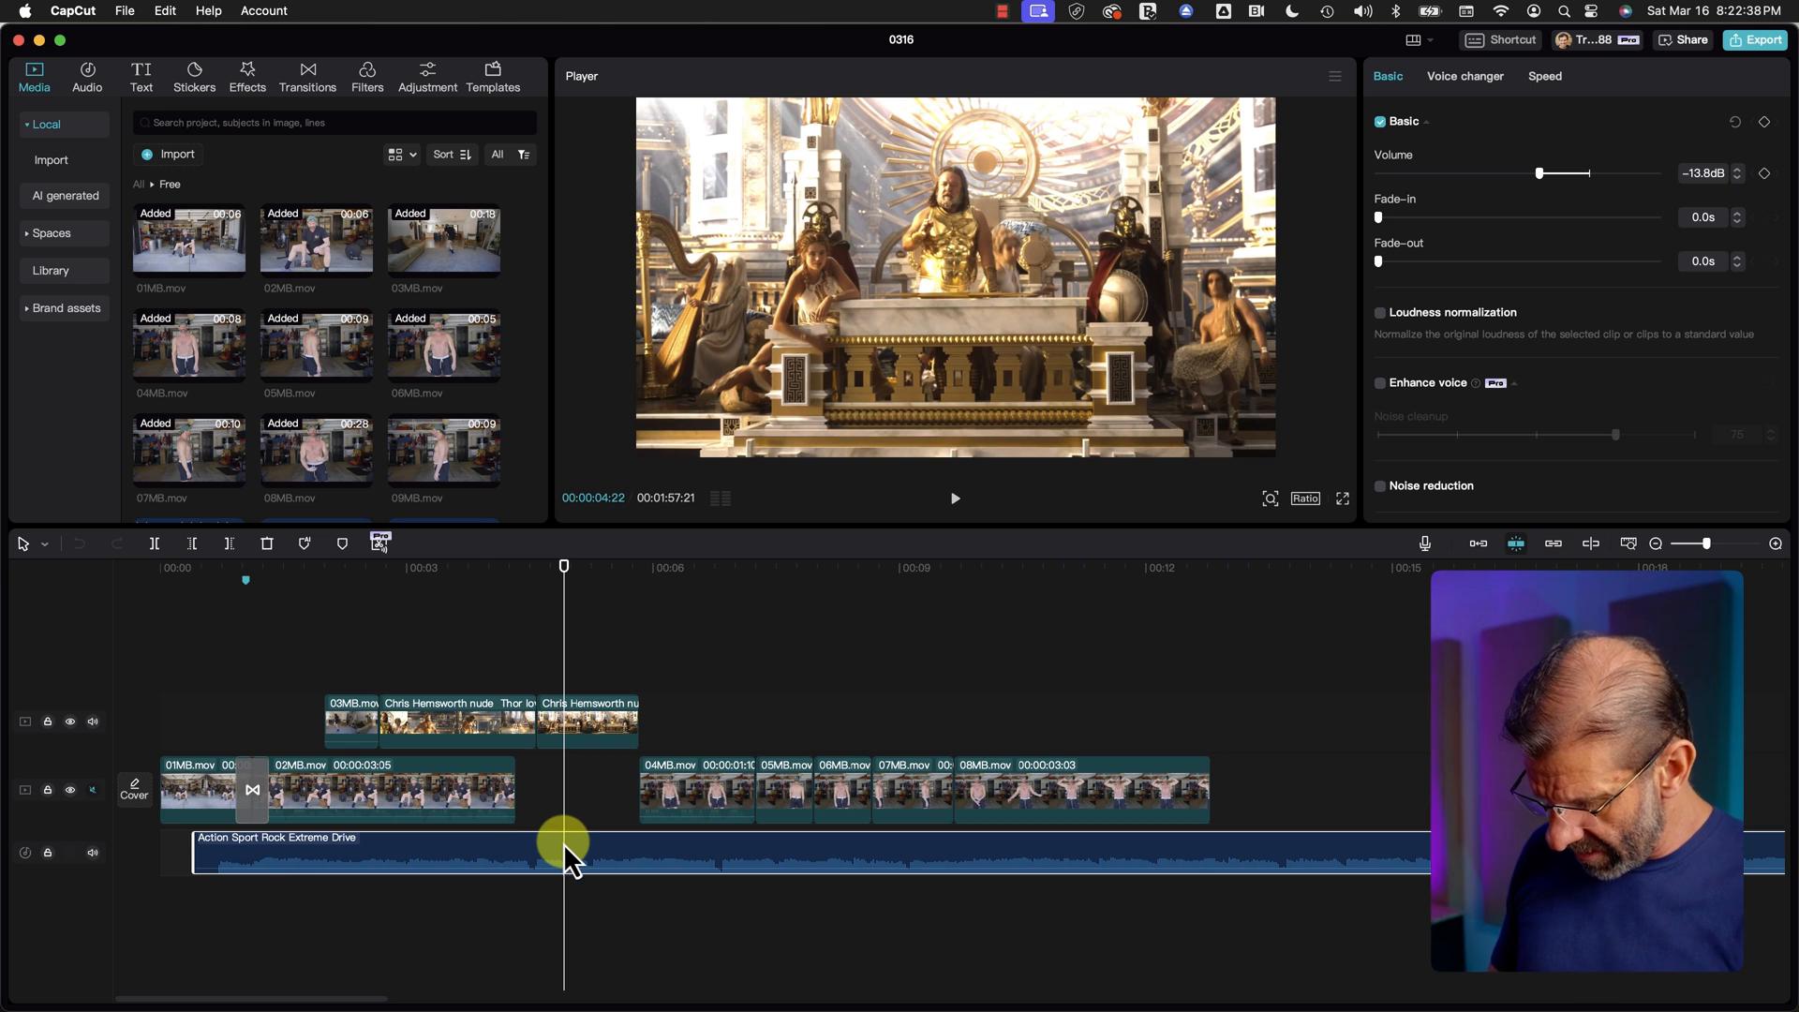
{"action": "key", "text": "super+b"}
{"action": "left_click_drag", "start_coordinate": [701, 851], "coordinate": [1363, 852]}
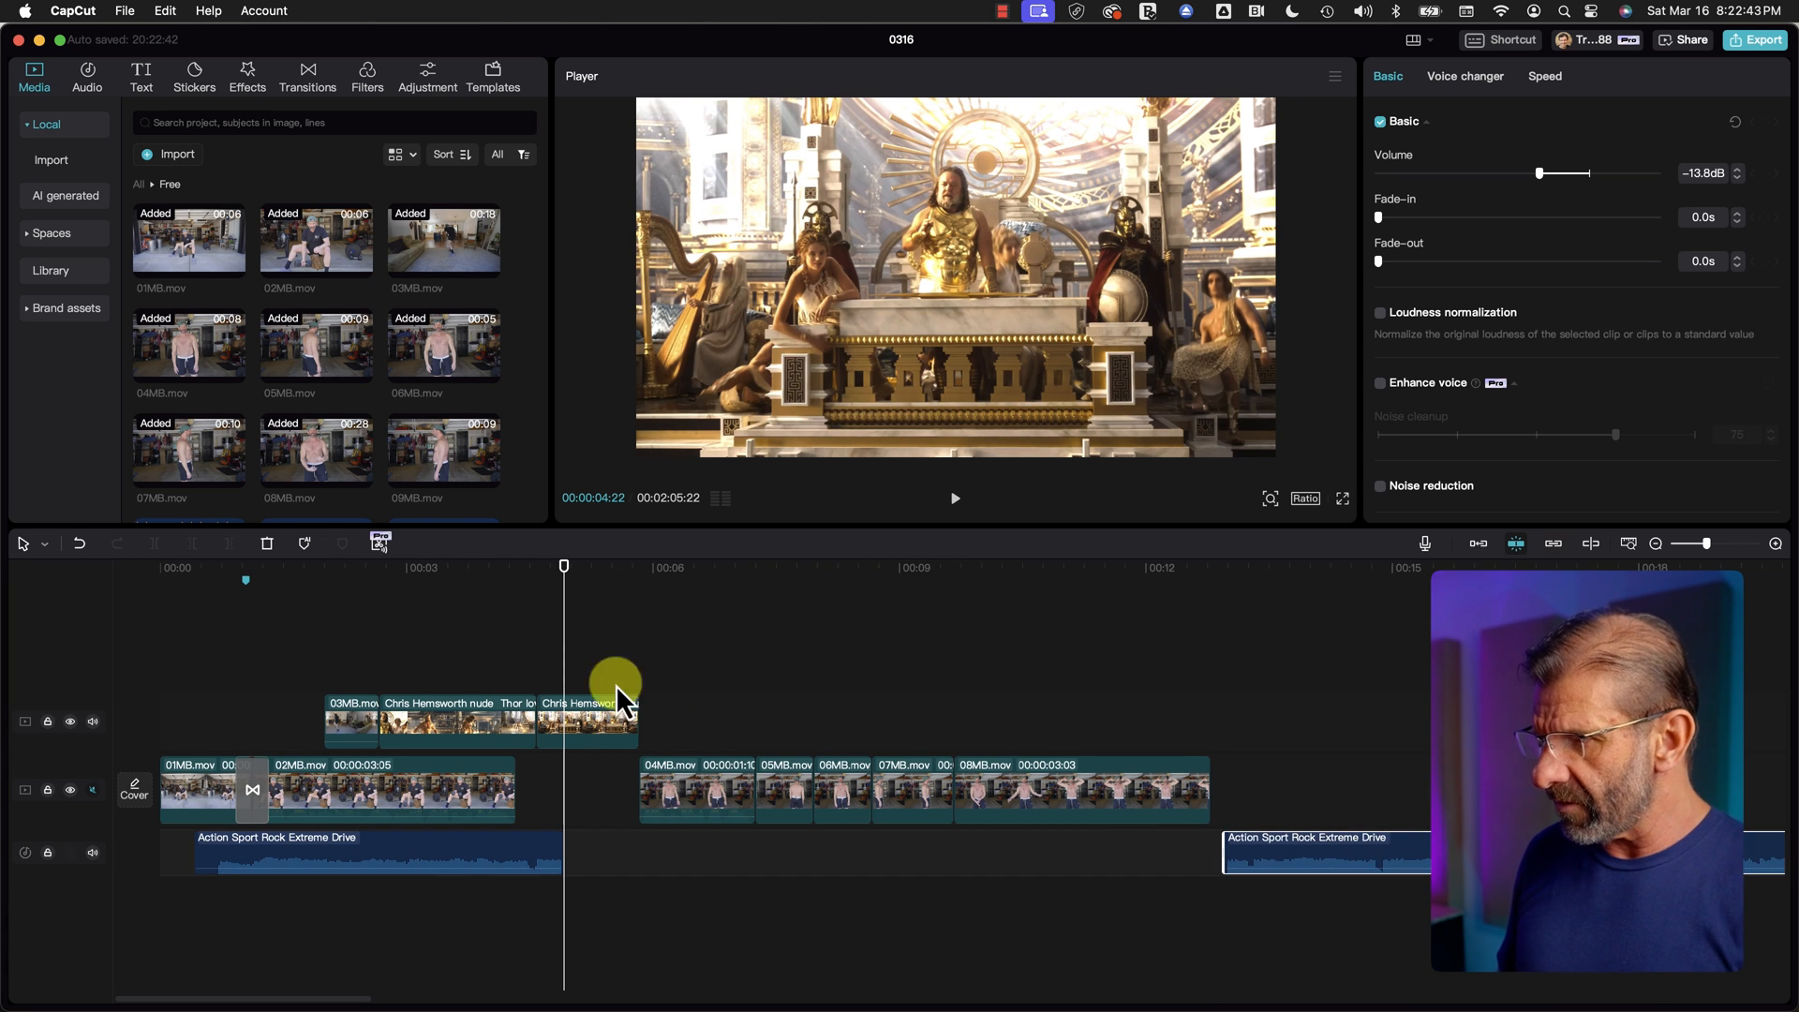
Step: Play the movie cutaways leading into the music break, then return the playhead to 00:00:03:00
{"action": "left_click", "coordinate": [465, 568]}
{"action": "key", "text": "space"}
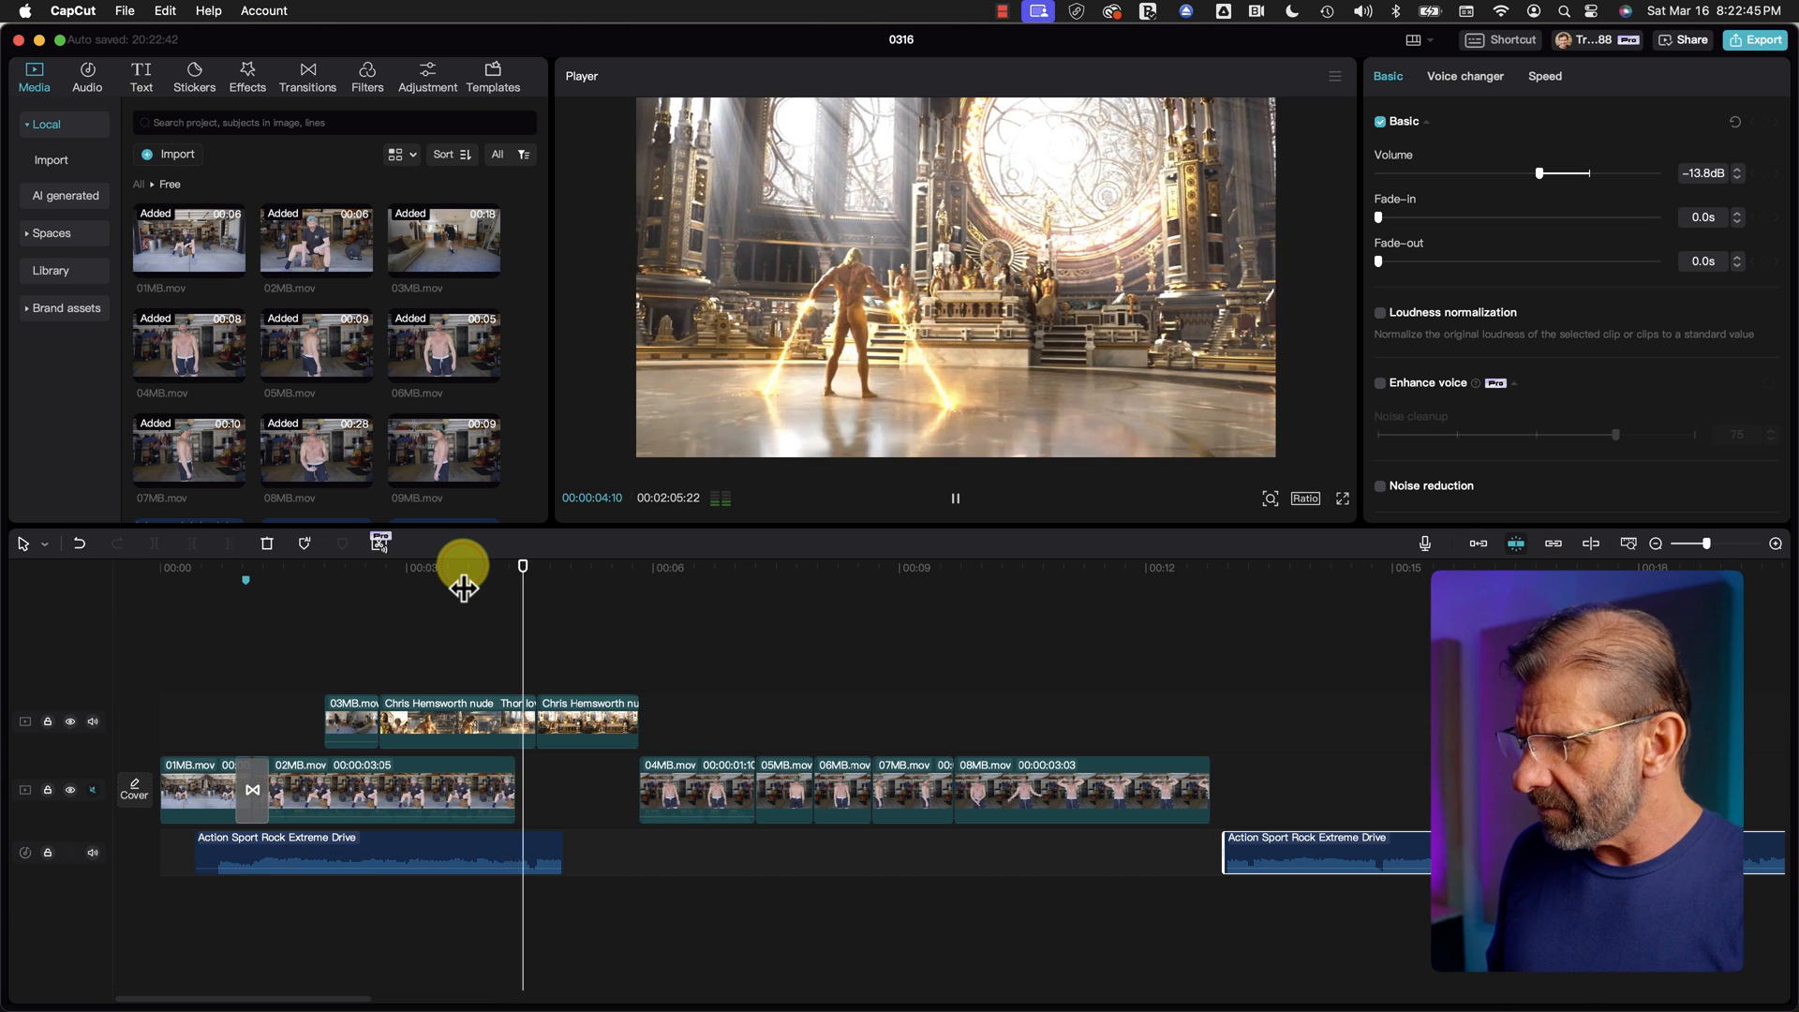
{"action": "left_click", "coordinate": [407, 567]}
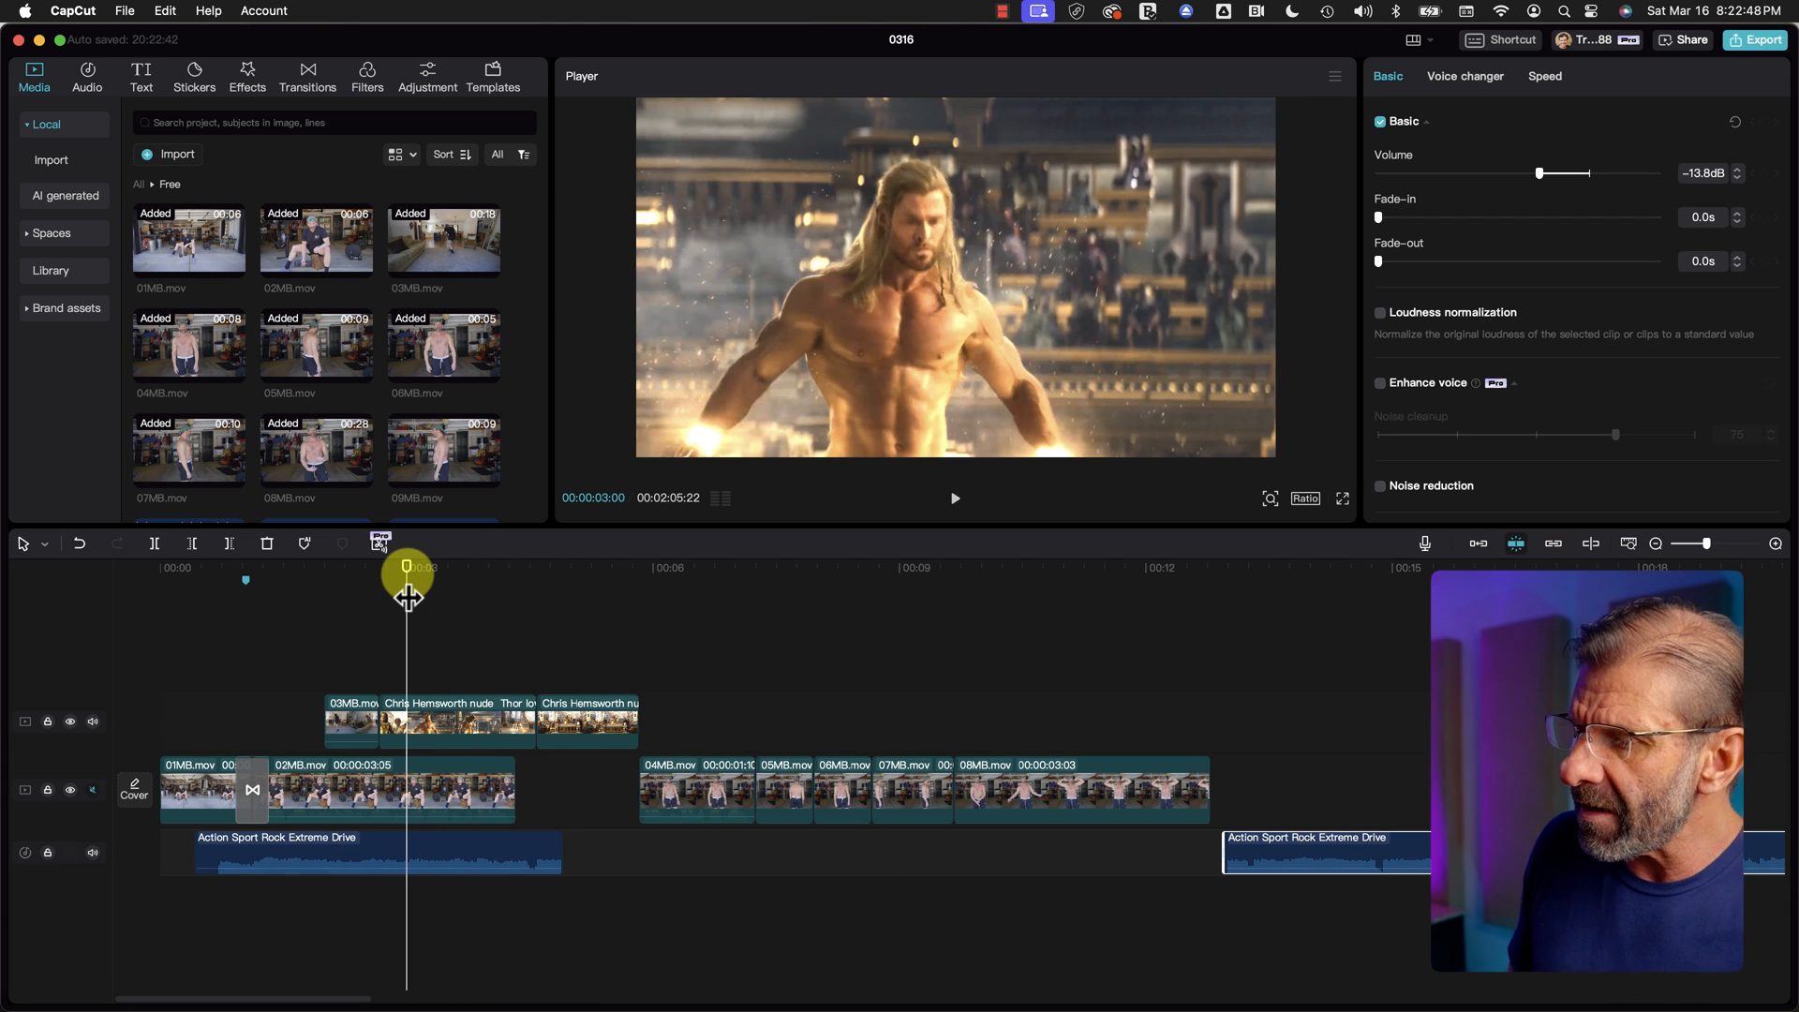
Step: Play the last movie cutaway with the music track muted to hear its own sound, and lower that clip's volume to −∞ dB
{"action": "left_click", "coordinate": [580, 742]}
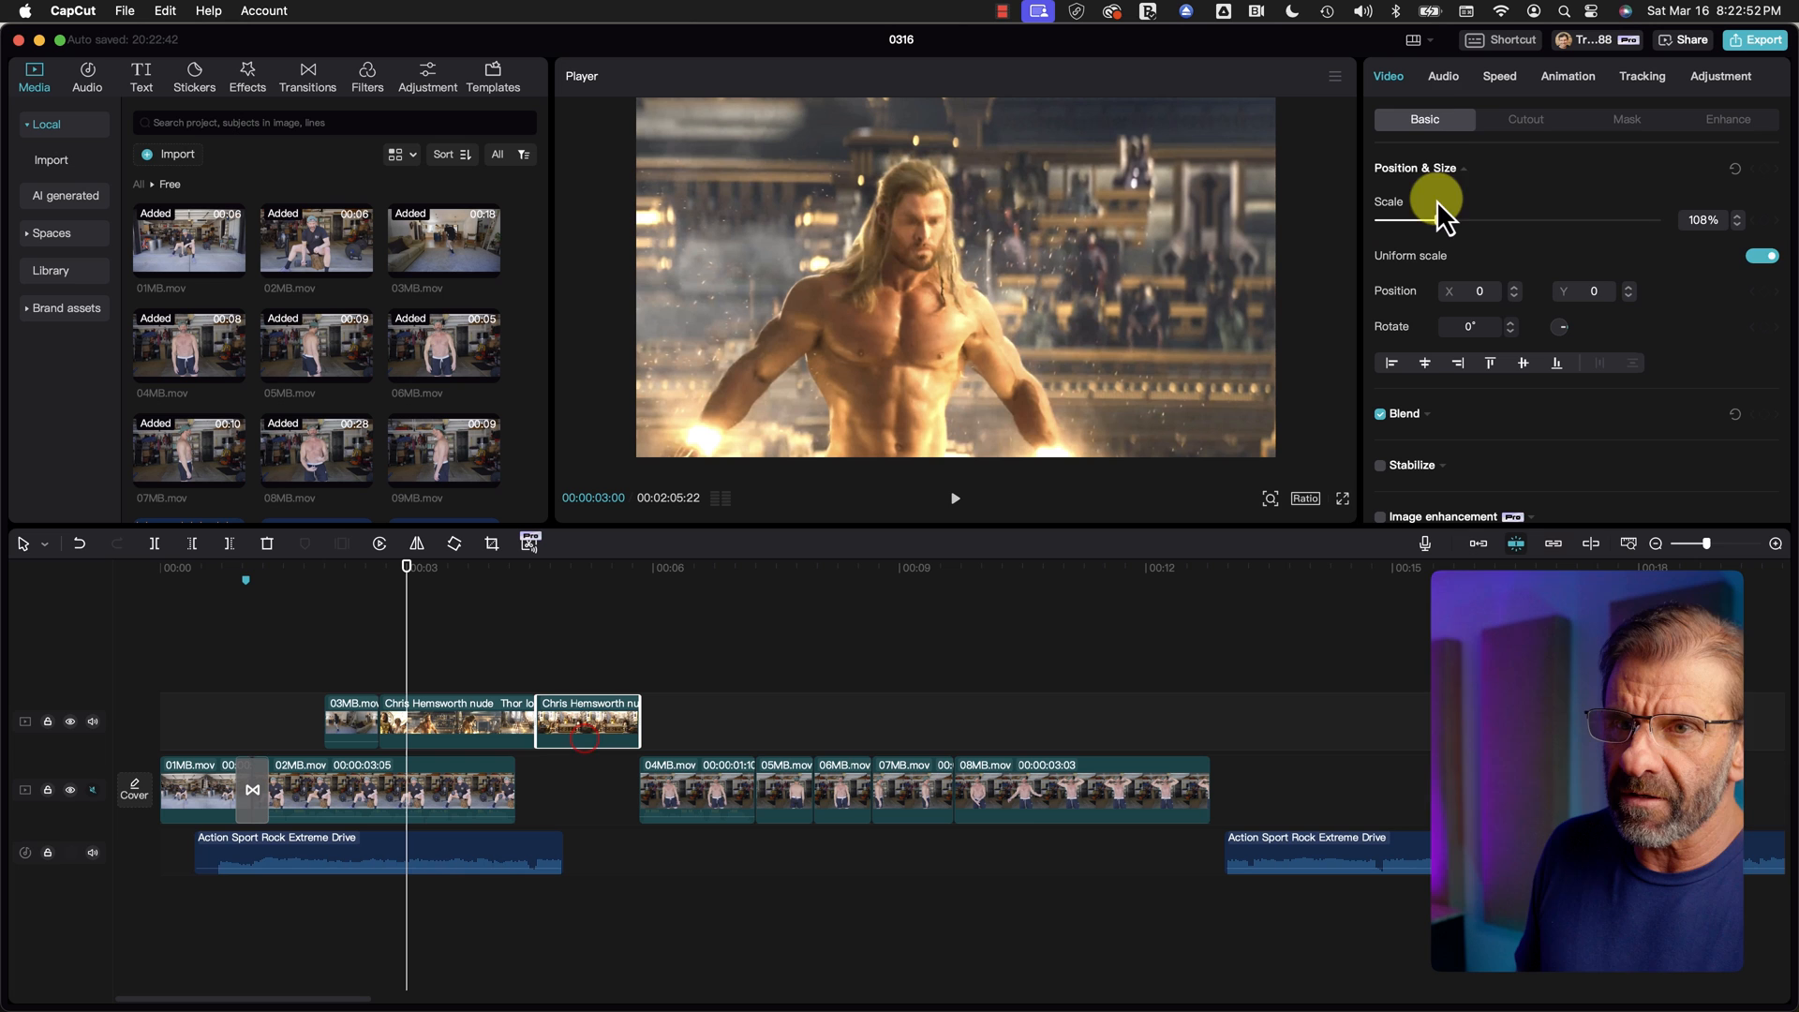
{"action": "left_click", "coordinate": [1436, 84]}
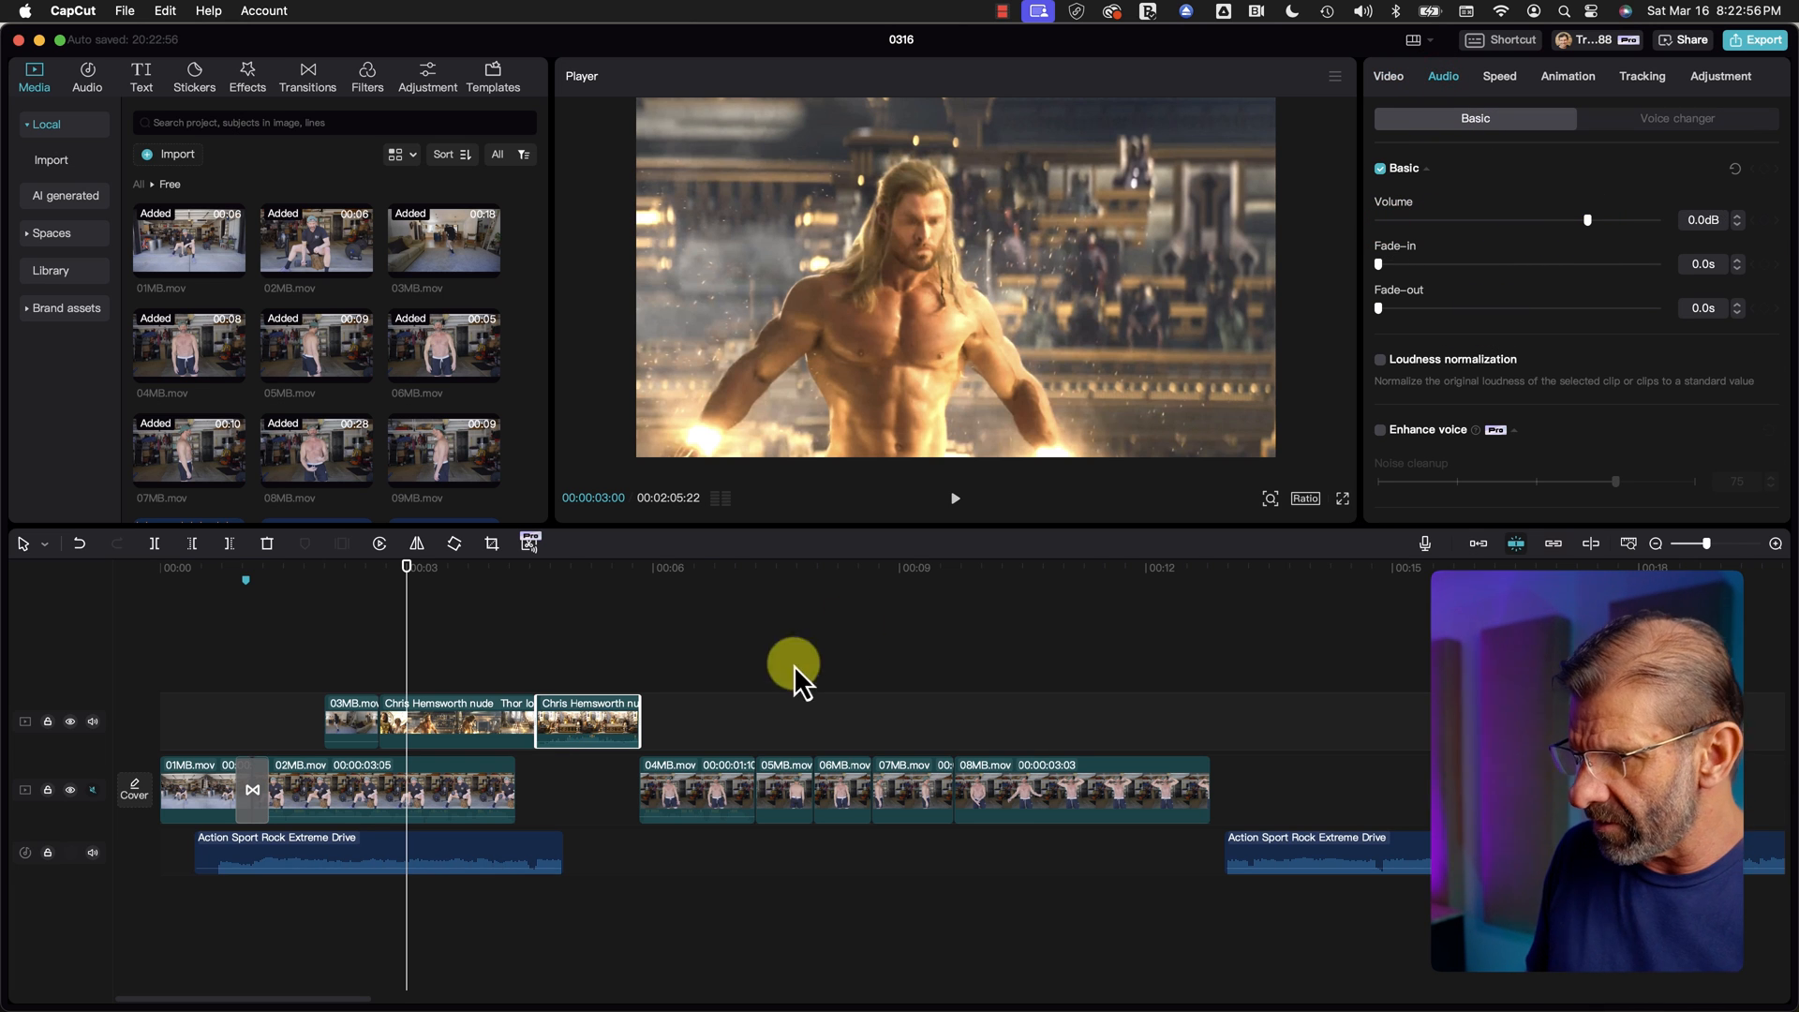
{"action": "left_click", "coordinate": [93, 852]}
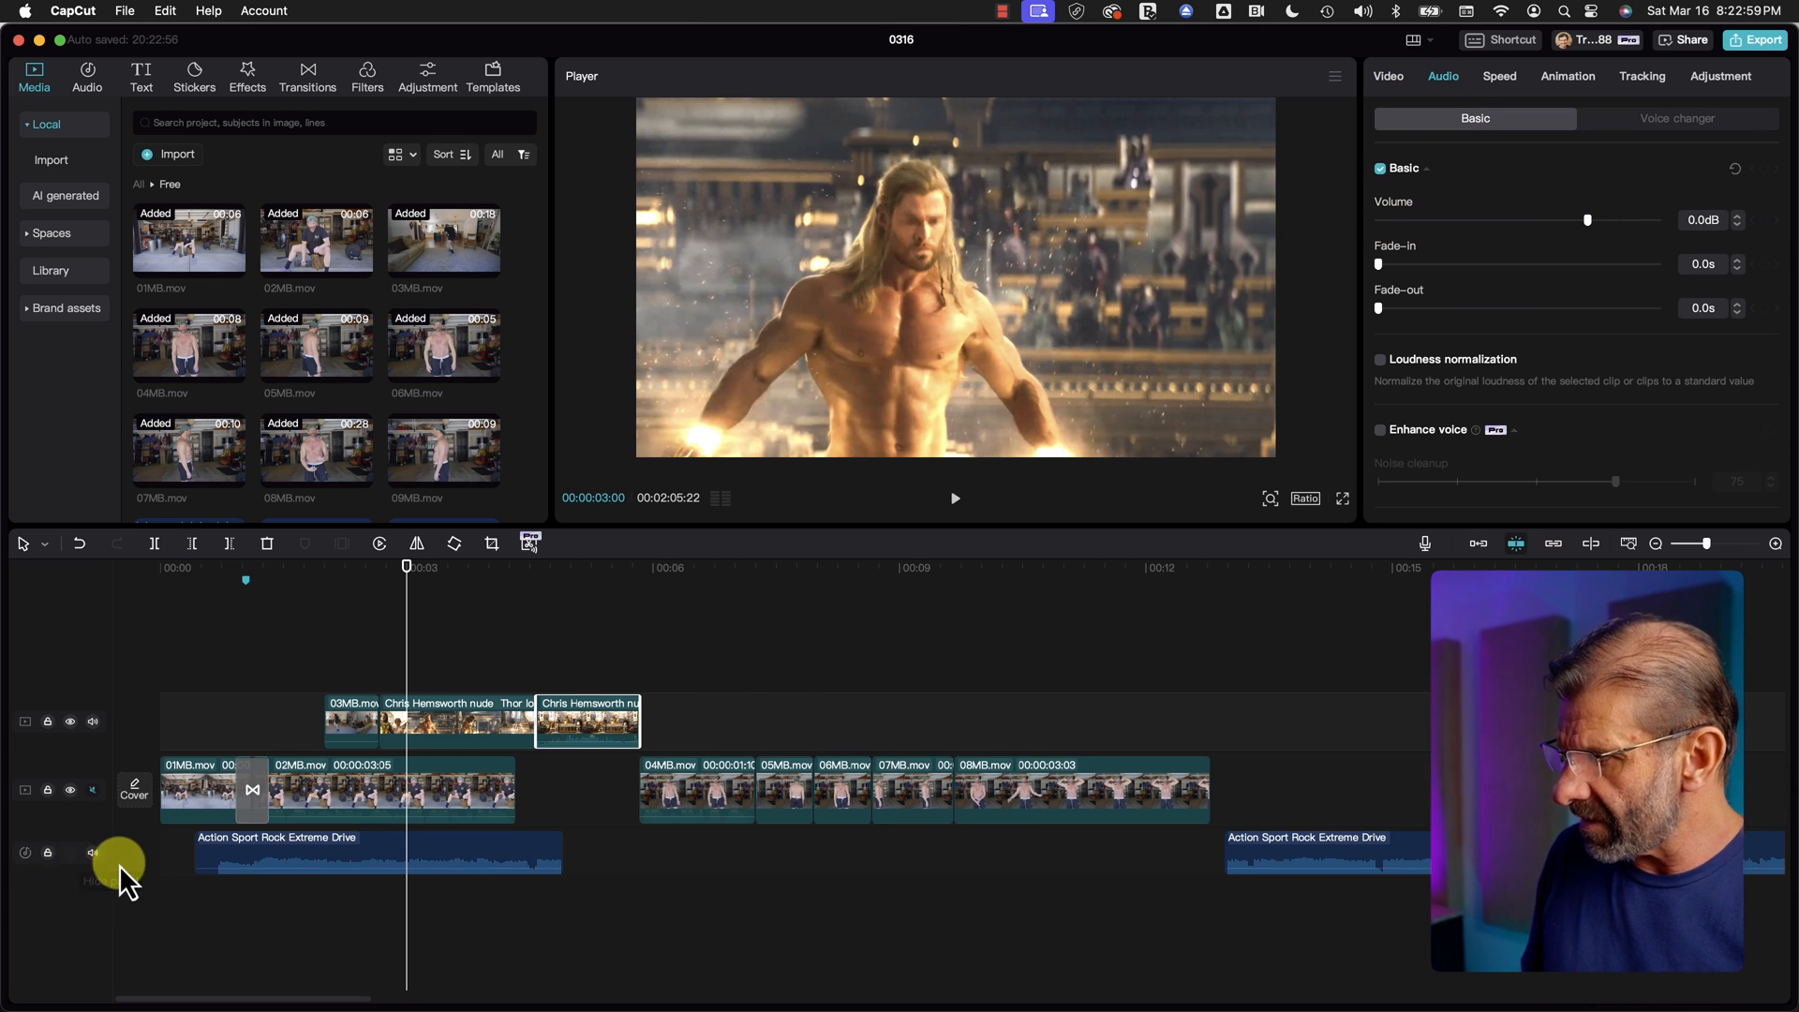
{"action": "key", "text": "space"}
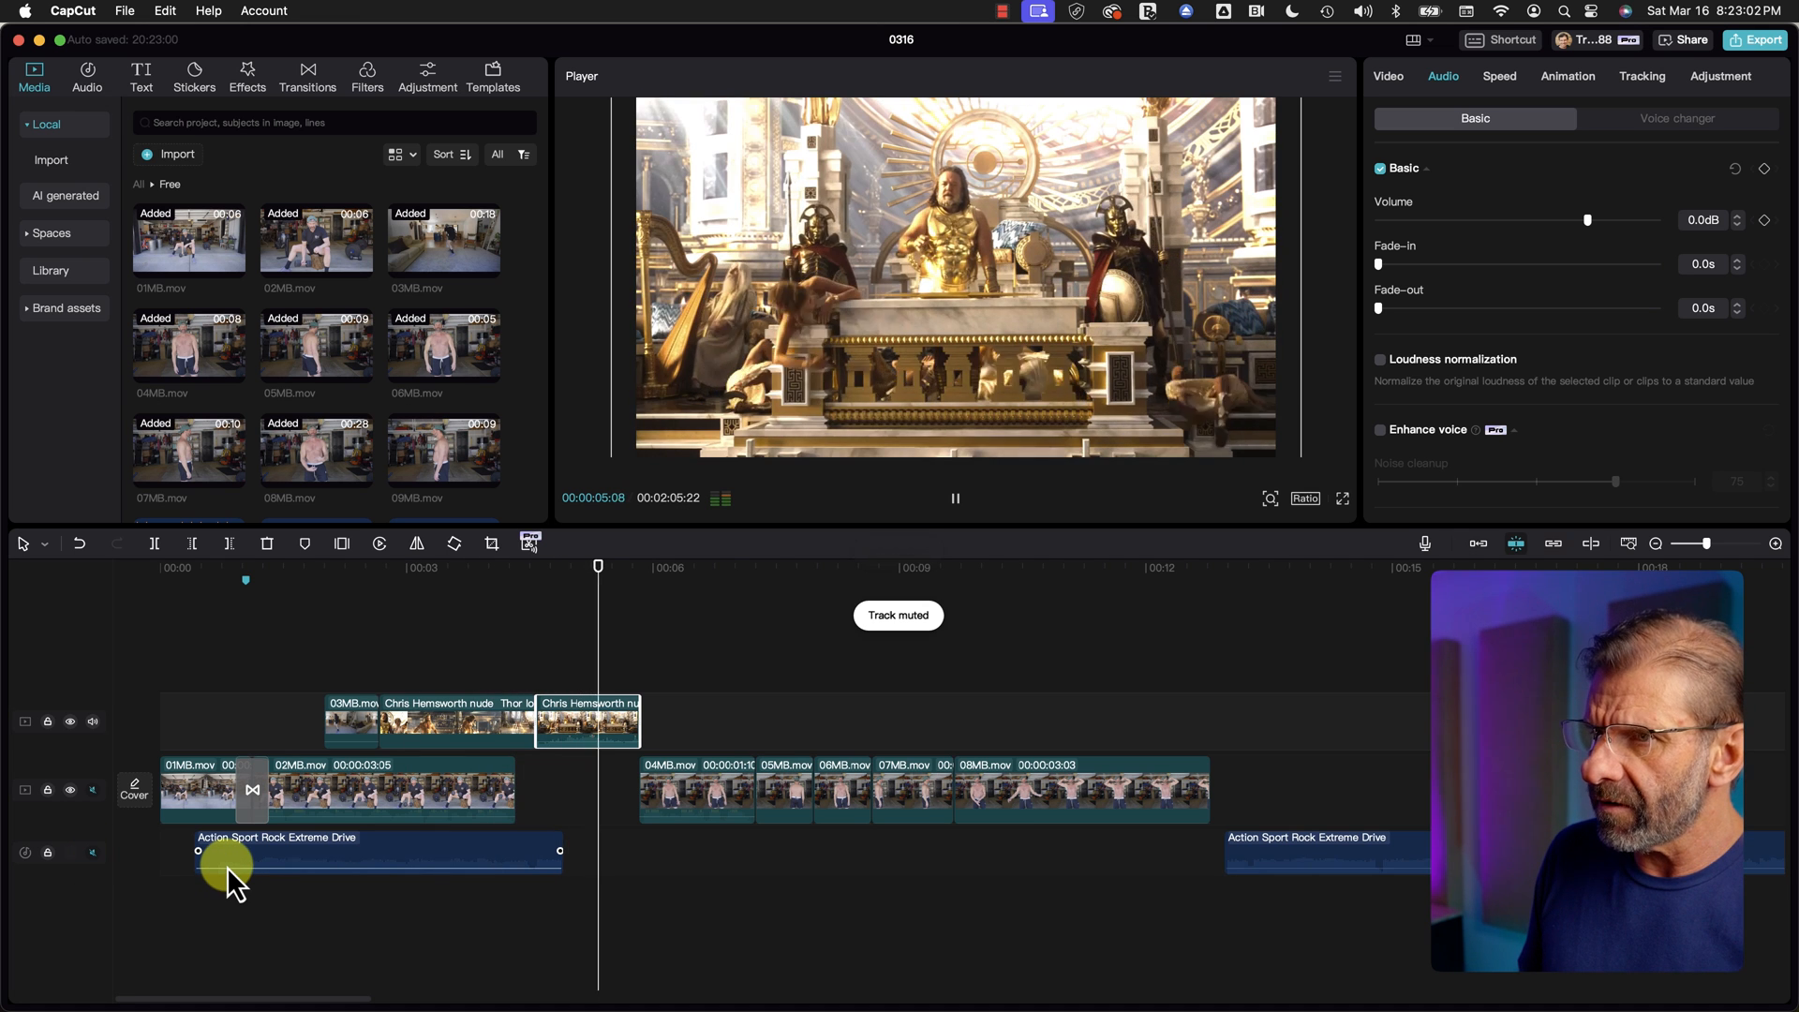
{"action": "key", "text": "space"}
{"action": "left_click", "coordinate": [371, 639]}
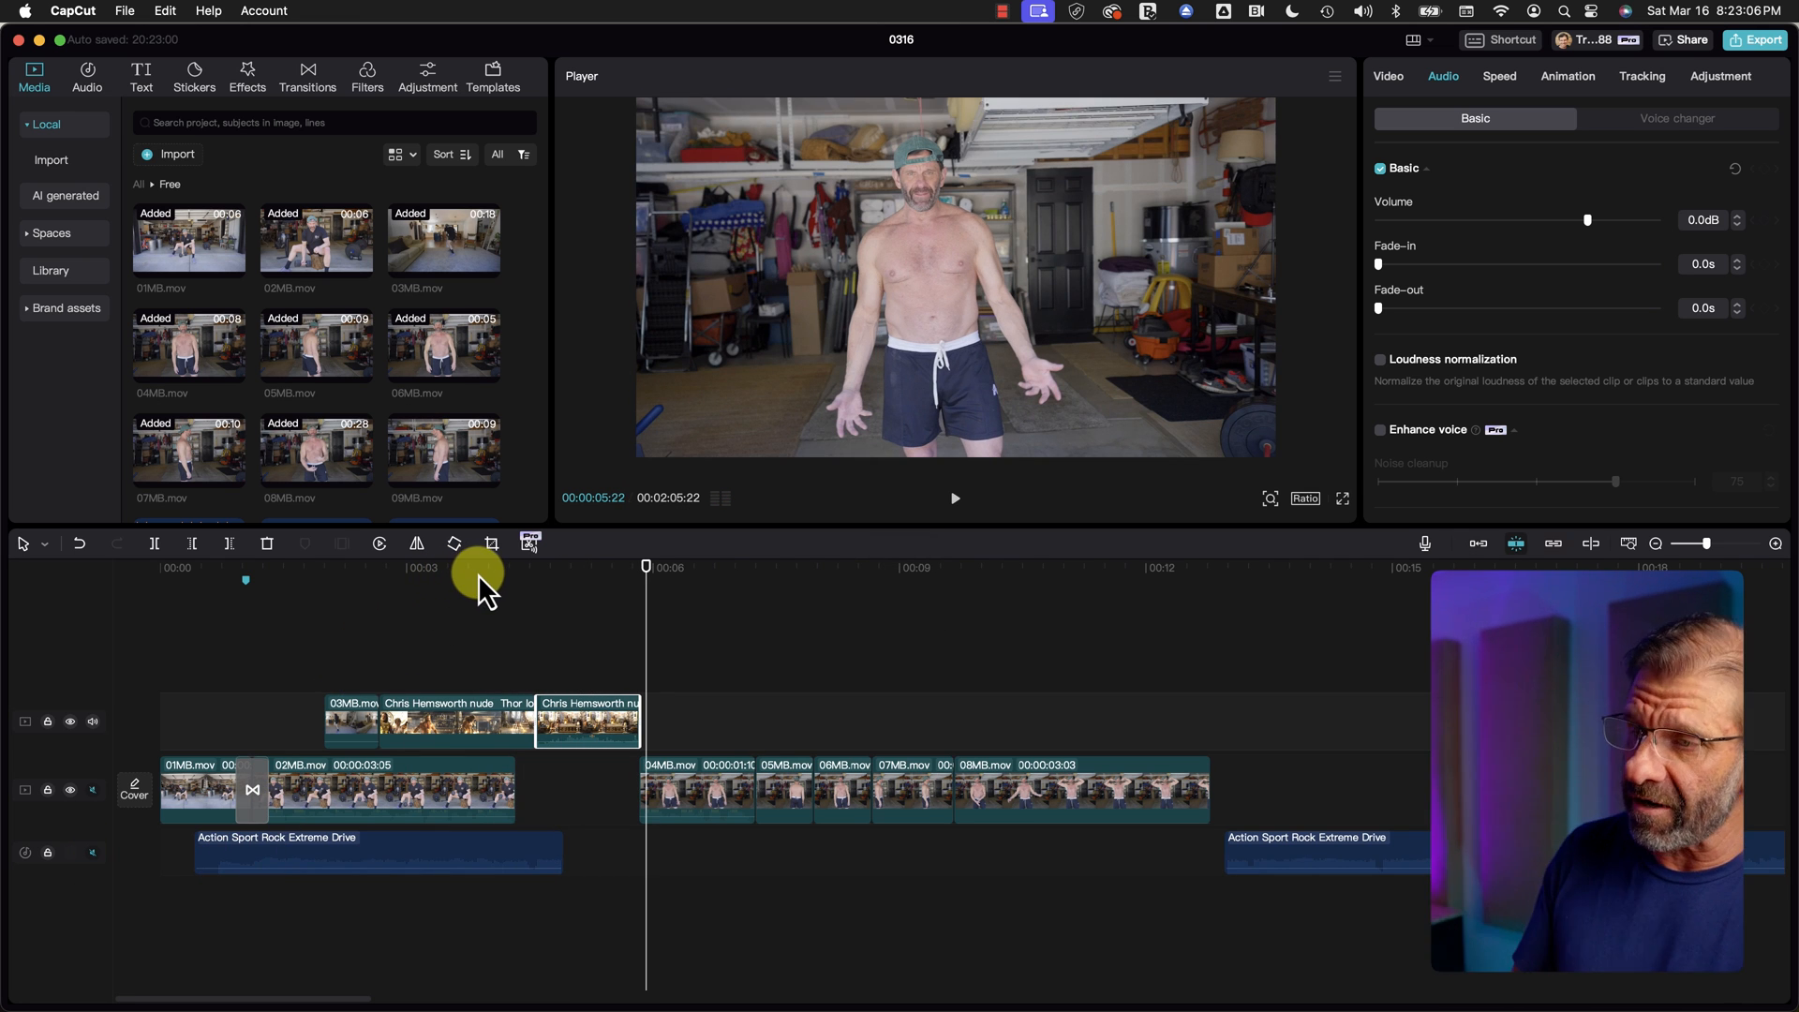
{"action": "left_click", "coordinate": [400, 607]}
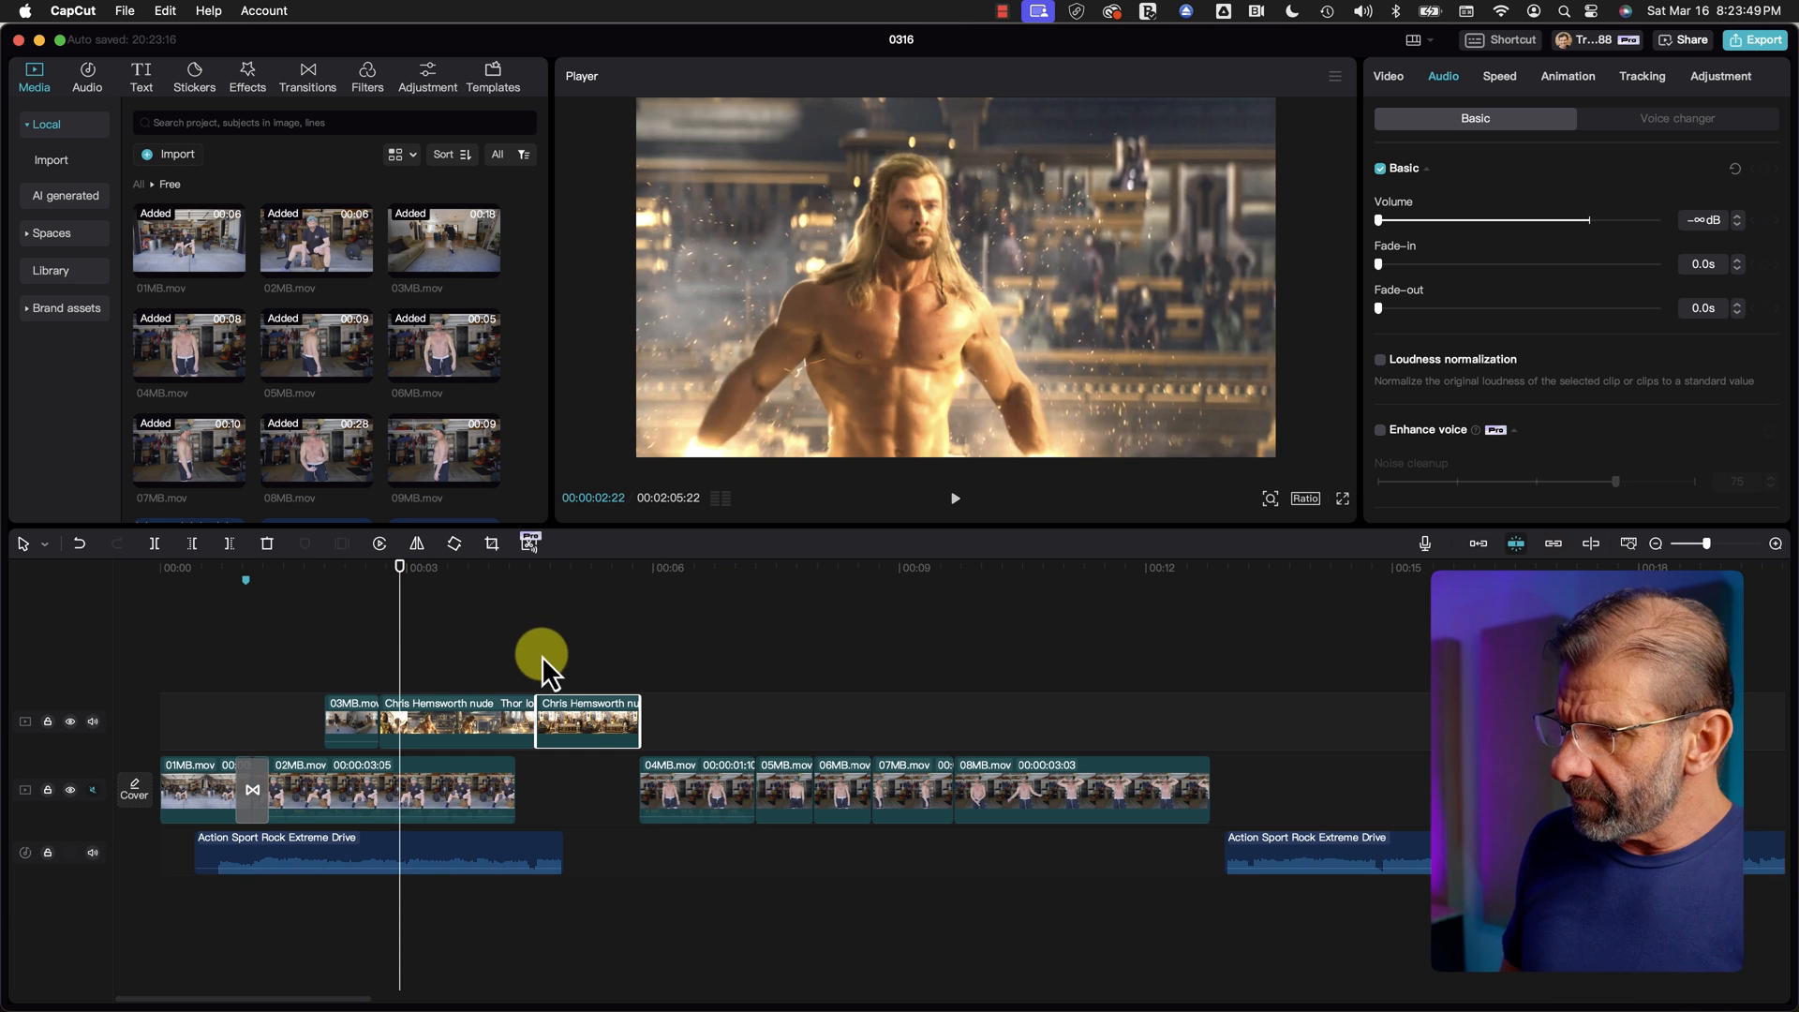
Step: Play the movie cutaways from 00:00:02:22 with the music on, then return the playhead to 00:00:03:23
{"action": "key", "text": "space"}
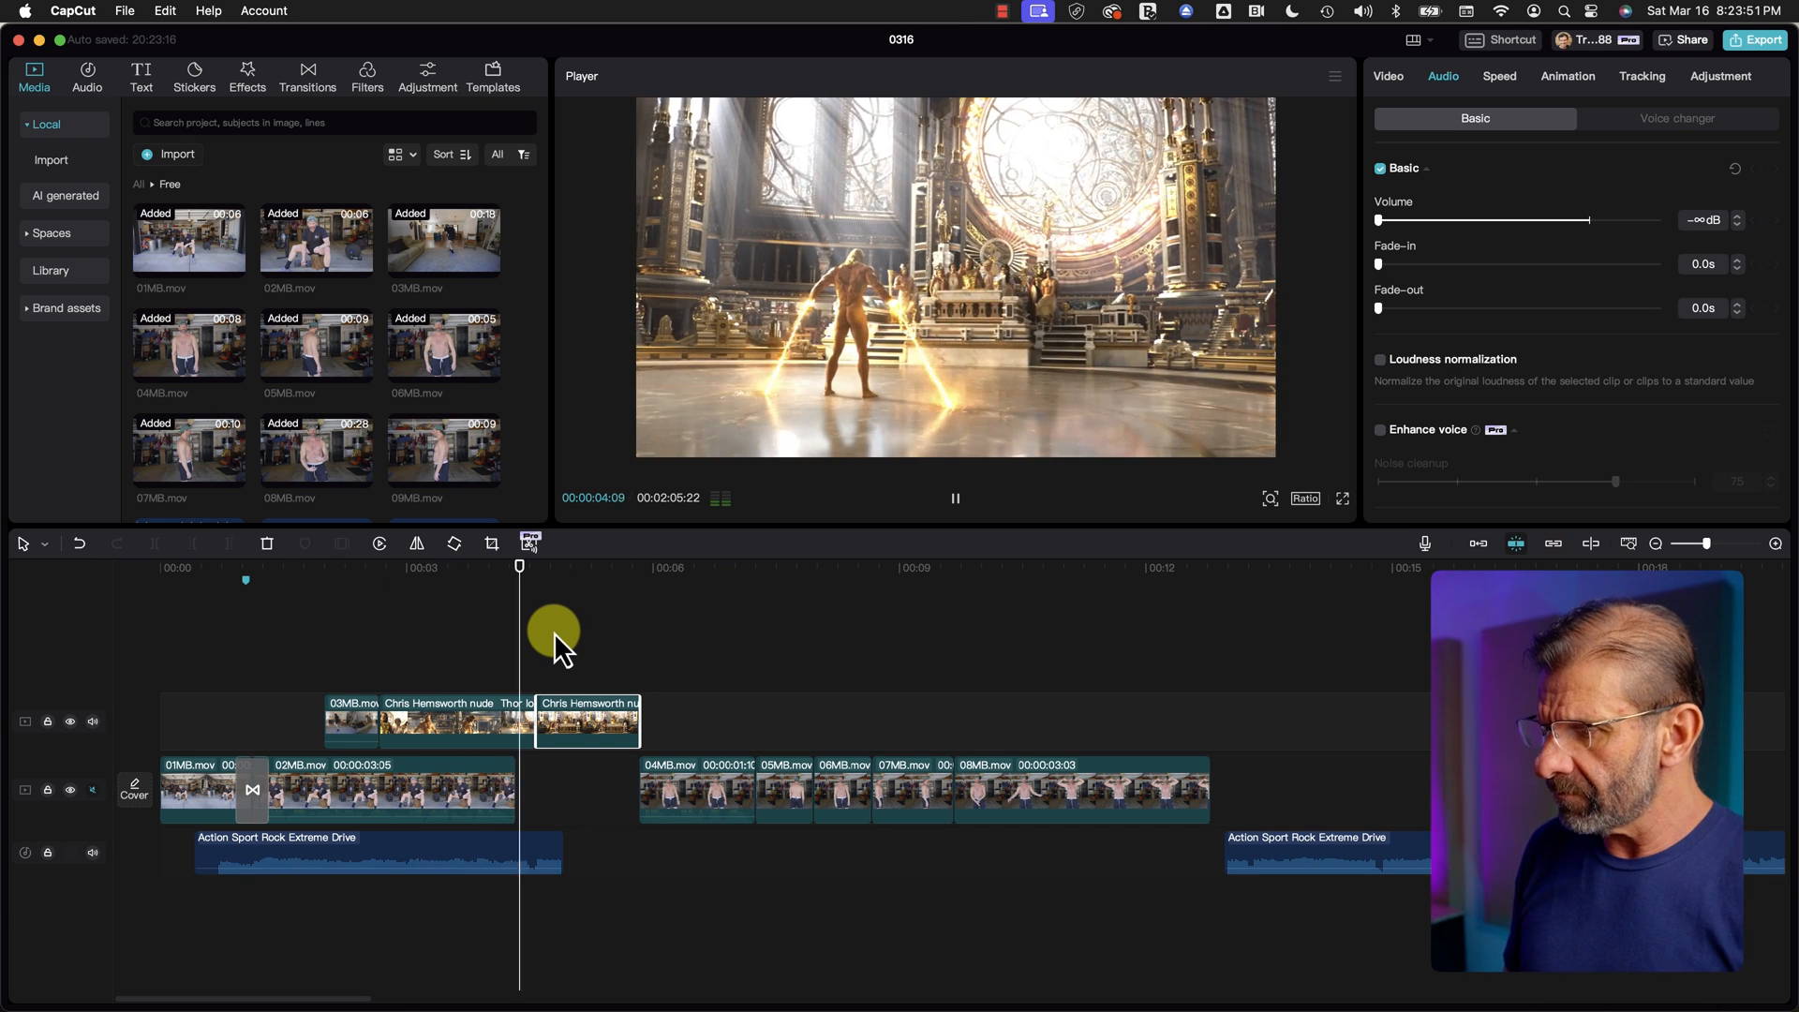
{"action": "key", "text": "space"}
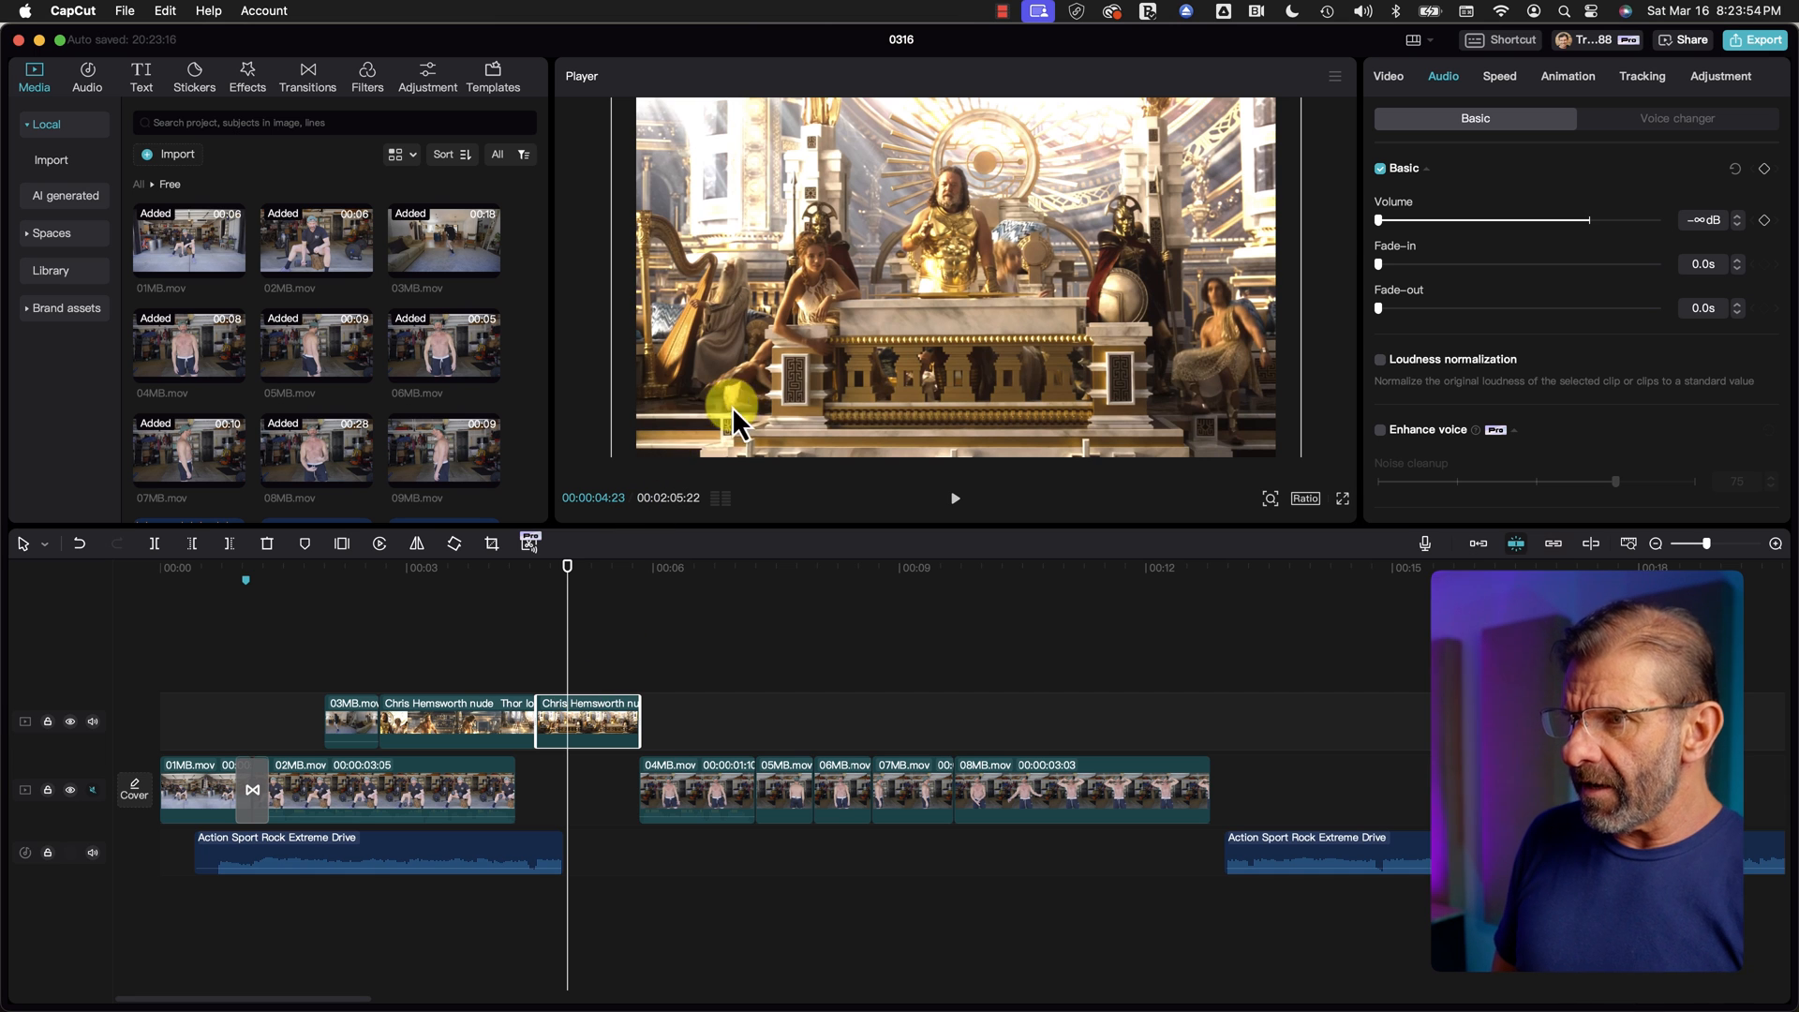
{"action": "left_click_drag", "start_coordinate": [579, 562], "coordinate": [586, 722]}
{"action": "left_click_drag", "start_coordinate": [498, 588], "coordinate": [485, 590]}
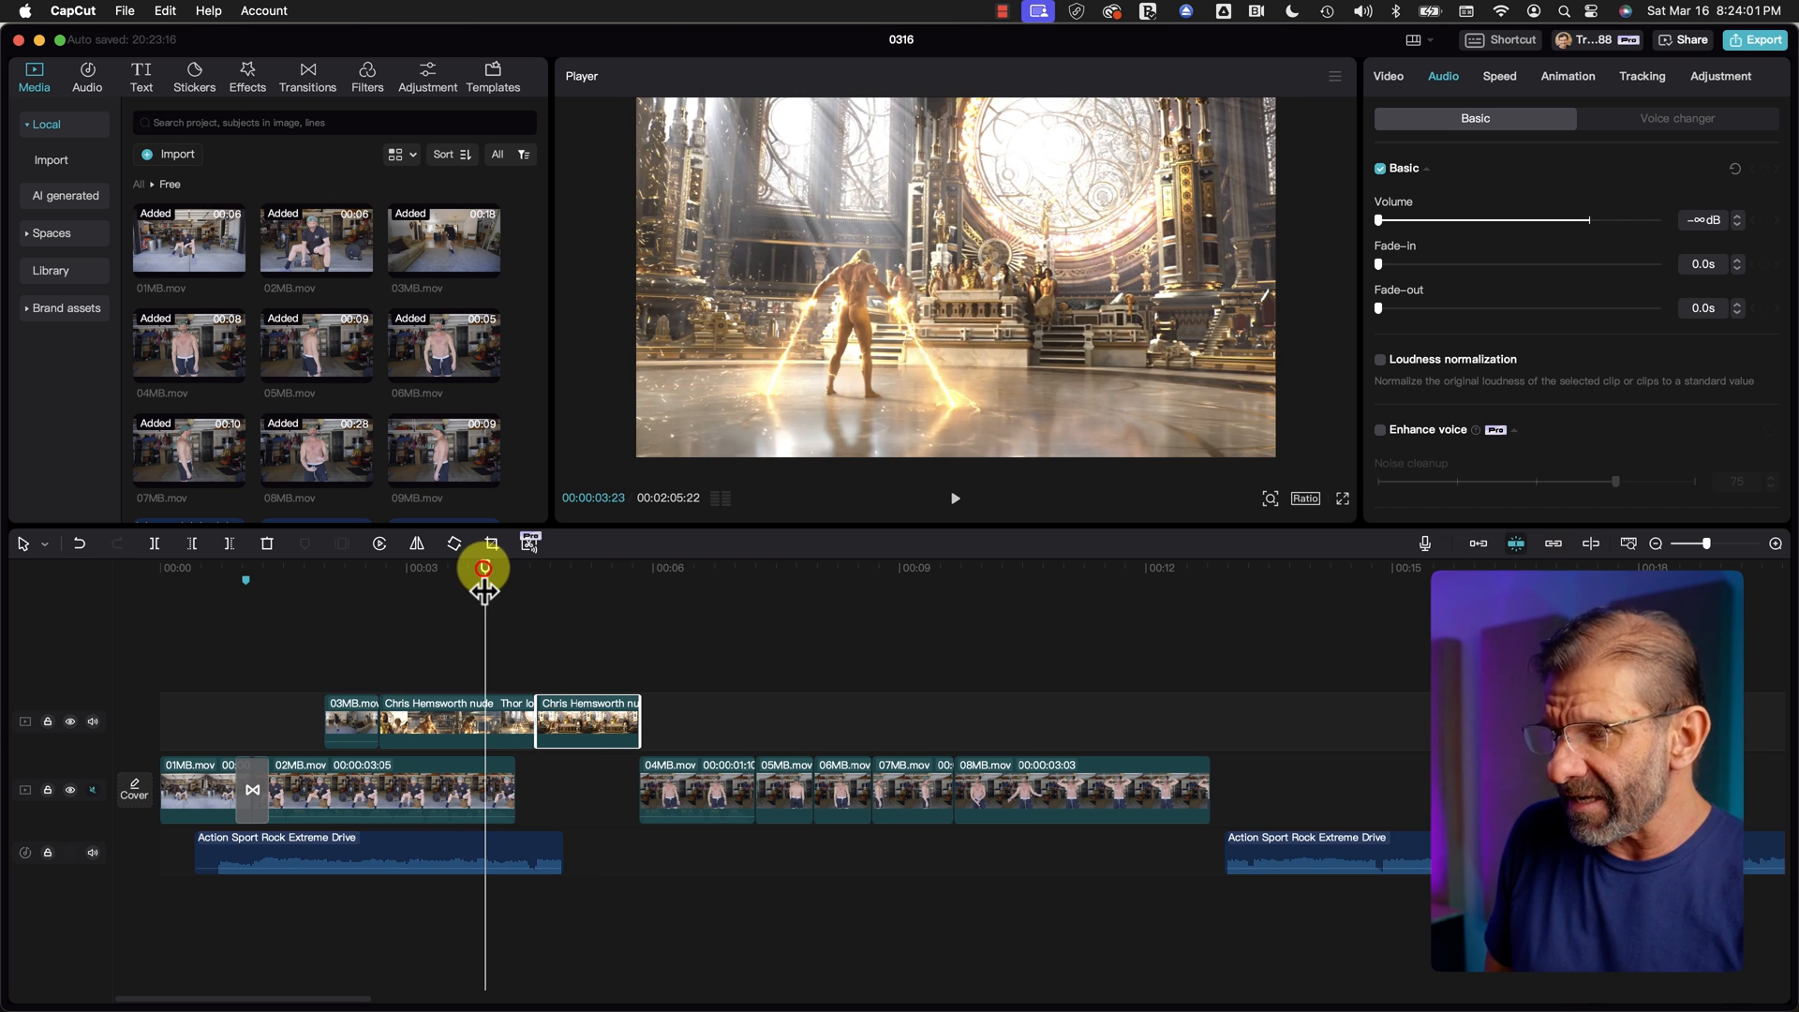
Step: Unmute the main video track and replay the cutaways up to 00:00:05:02
{"action": "left_click", "coordinate": [93, 789]}
{"action": "key", "text": "space"}
{"action": "key", "text": "space"}
{"action": "left_click", "coordinate": [515, 562]}
{"action": "key", "text": "space"}
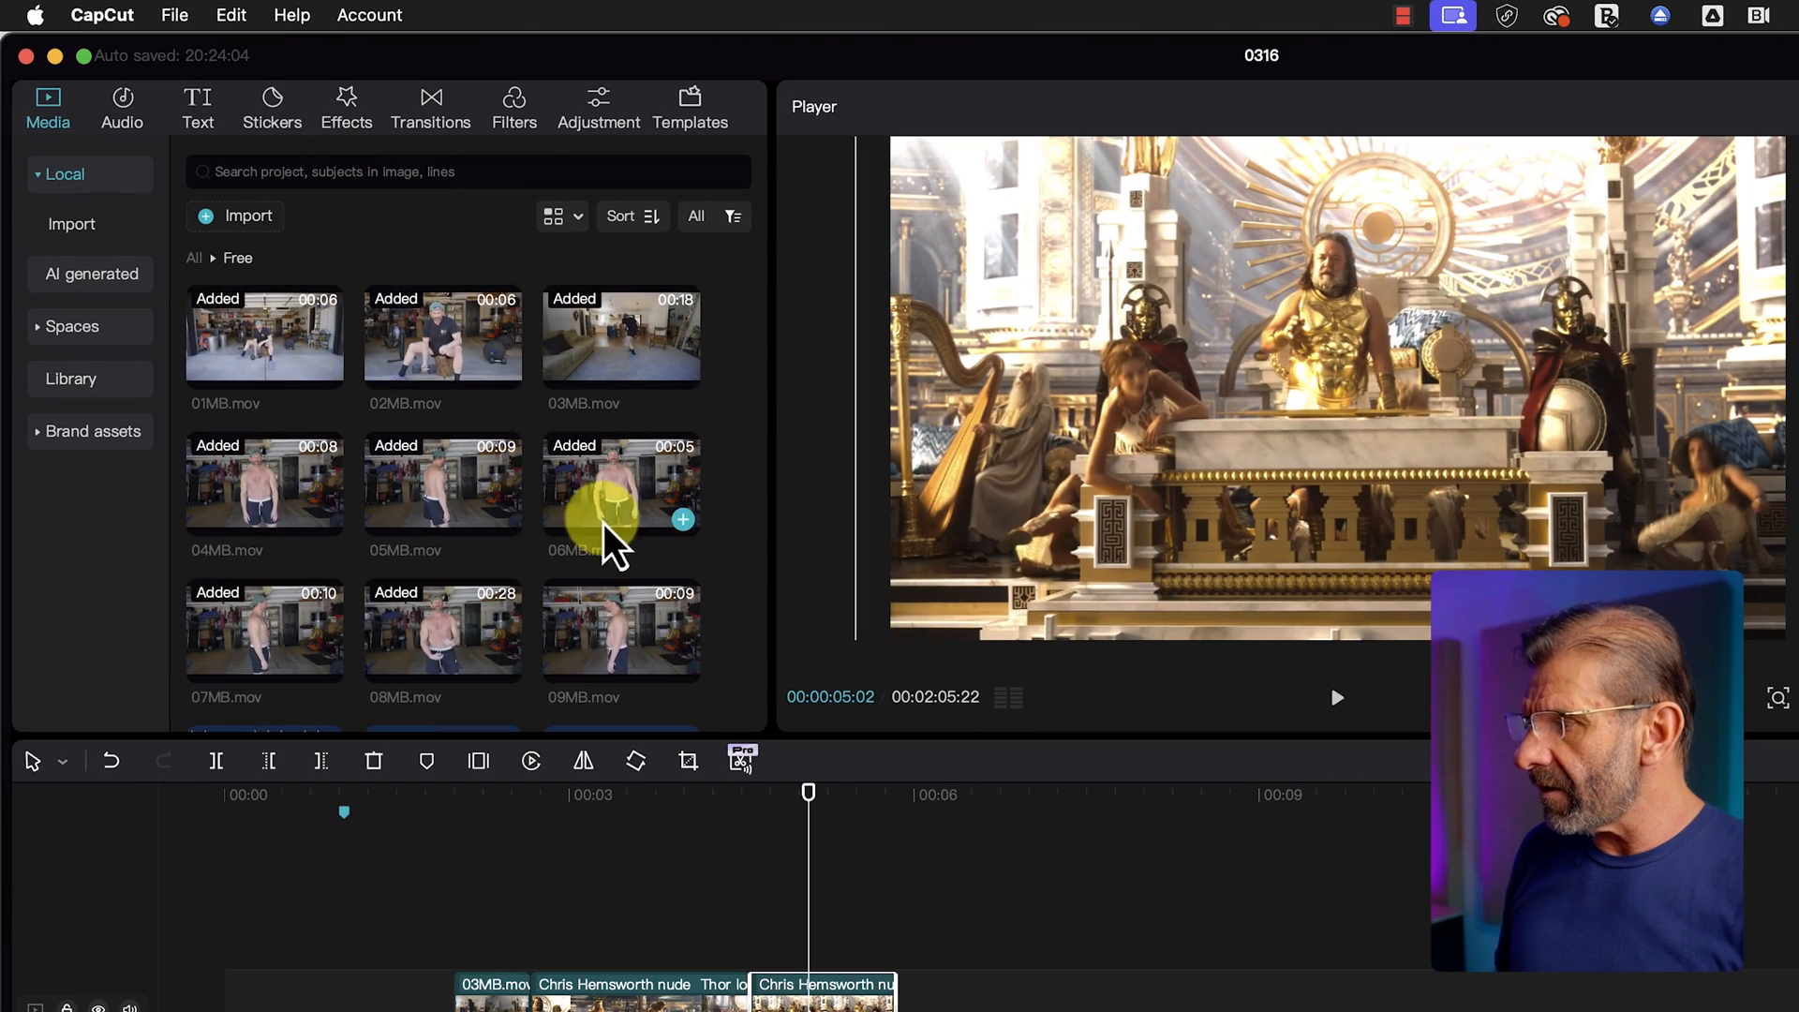
Step: Add Body Fallsx10.wav below the clips with its beginning trimmed off up to 00:00:19:08, starting where the first music part ends
{"action": "scroll", "coordinate": [430, 373], "scroll_direction": "down", "scroll_amount": 2}
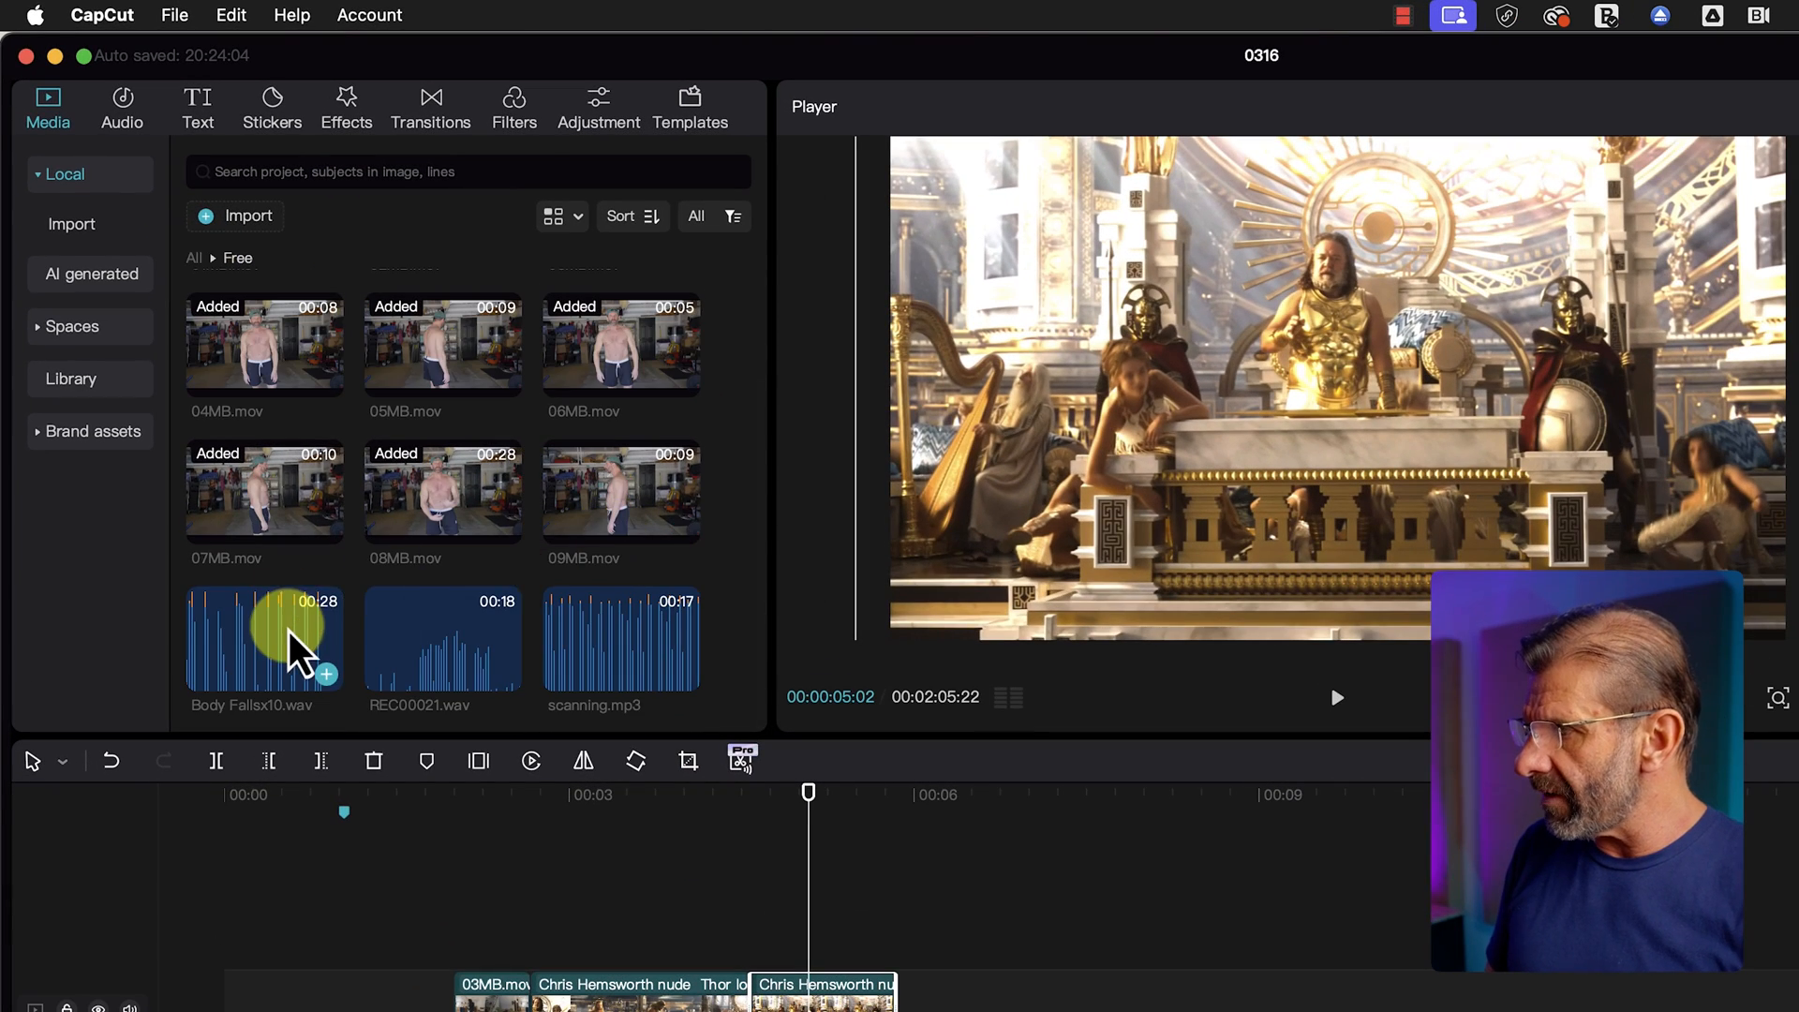
{"action": "left_click_drag", "start_coordinate": [290, 656], "coordinate": [923, 604]}
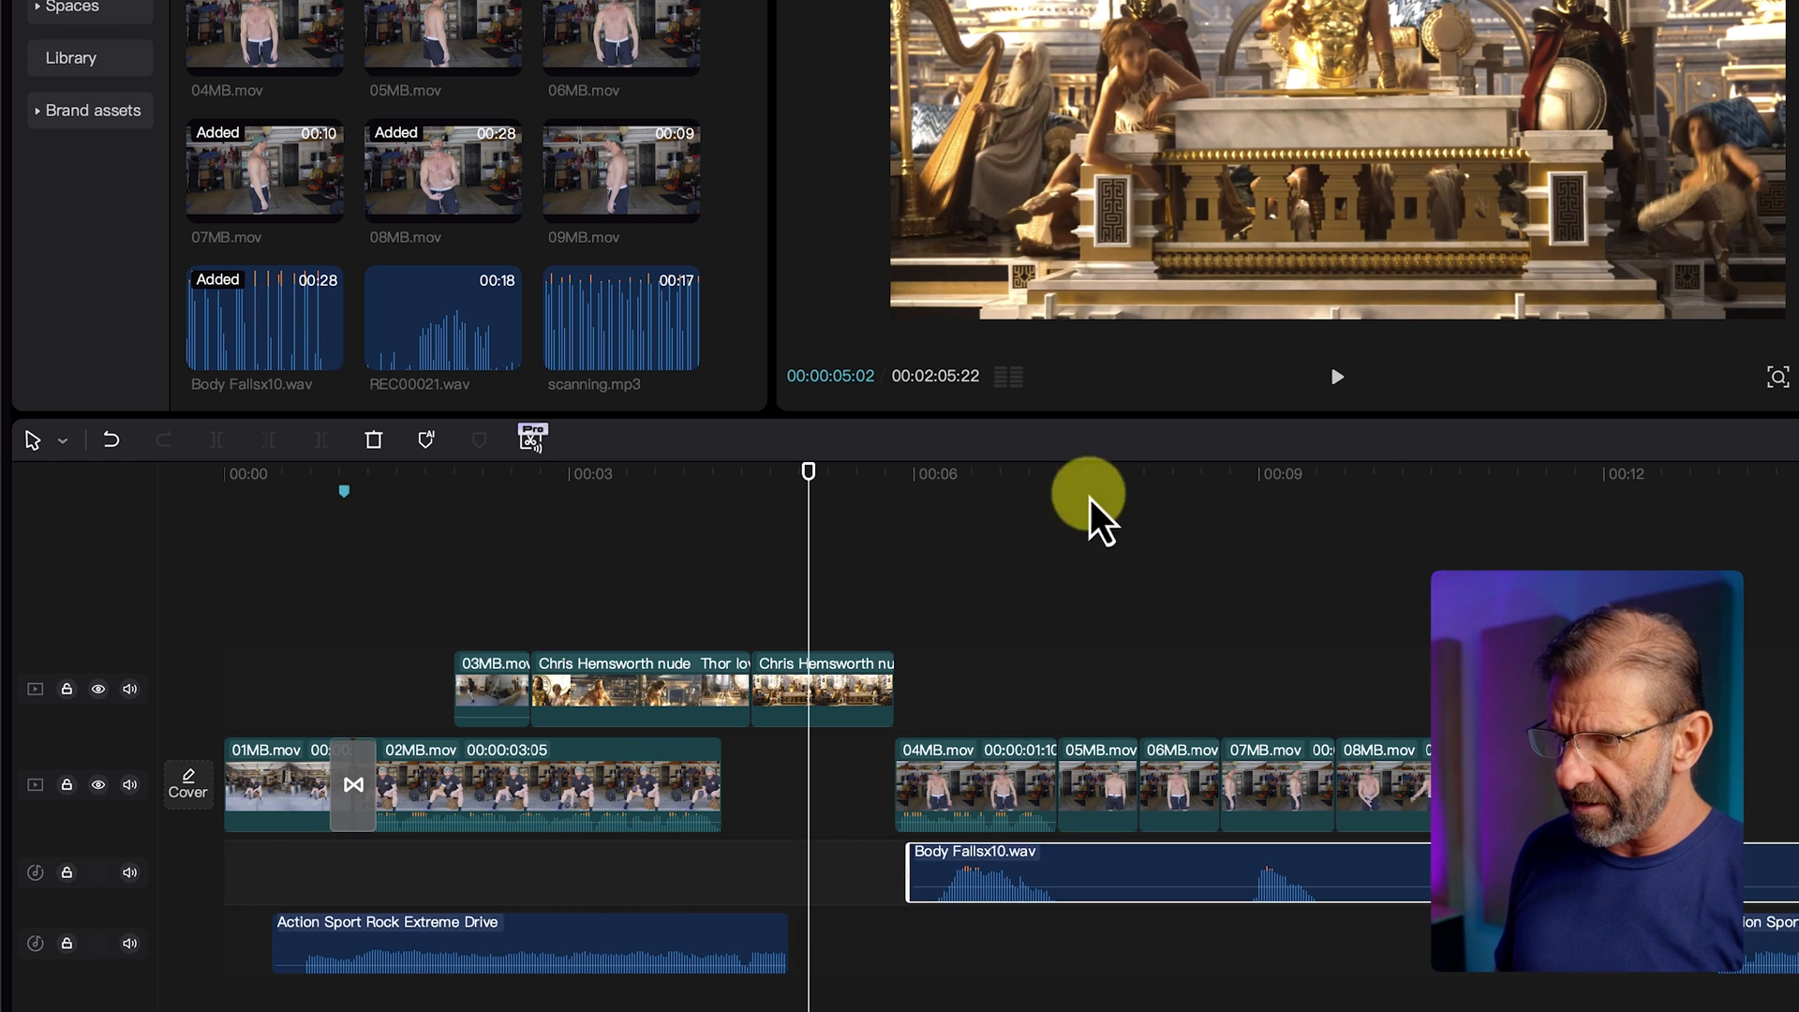
{"action": "key", "text": "shift+z"}
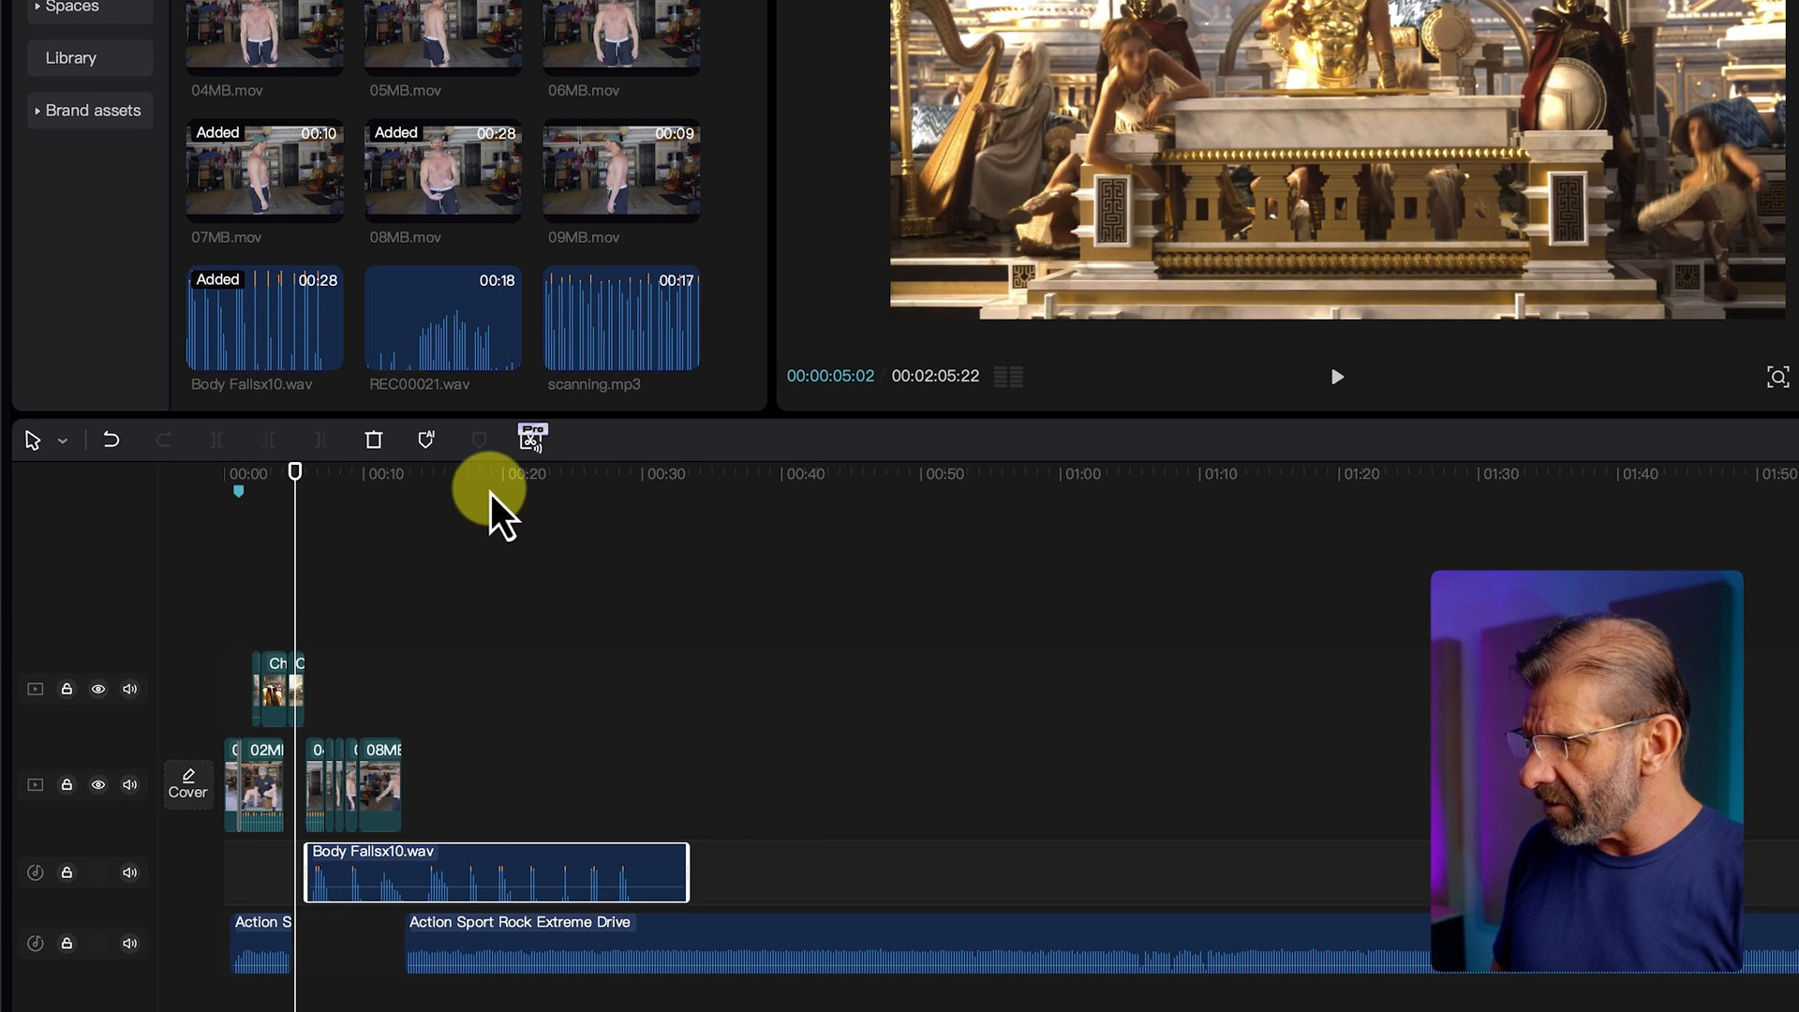
{"action": "left_click", "coordinate": [495, 482]}
{"action": "left_click_drag", "start_coordinate": [497, 485], "coordinate": [492, 491]}
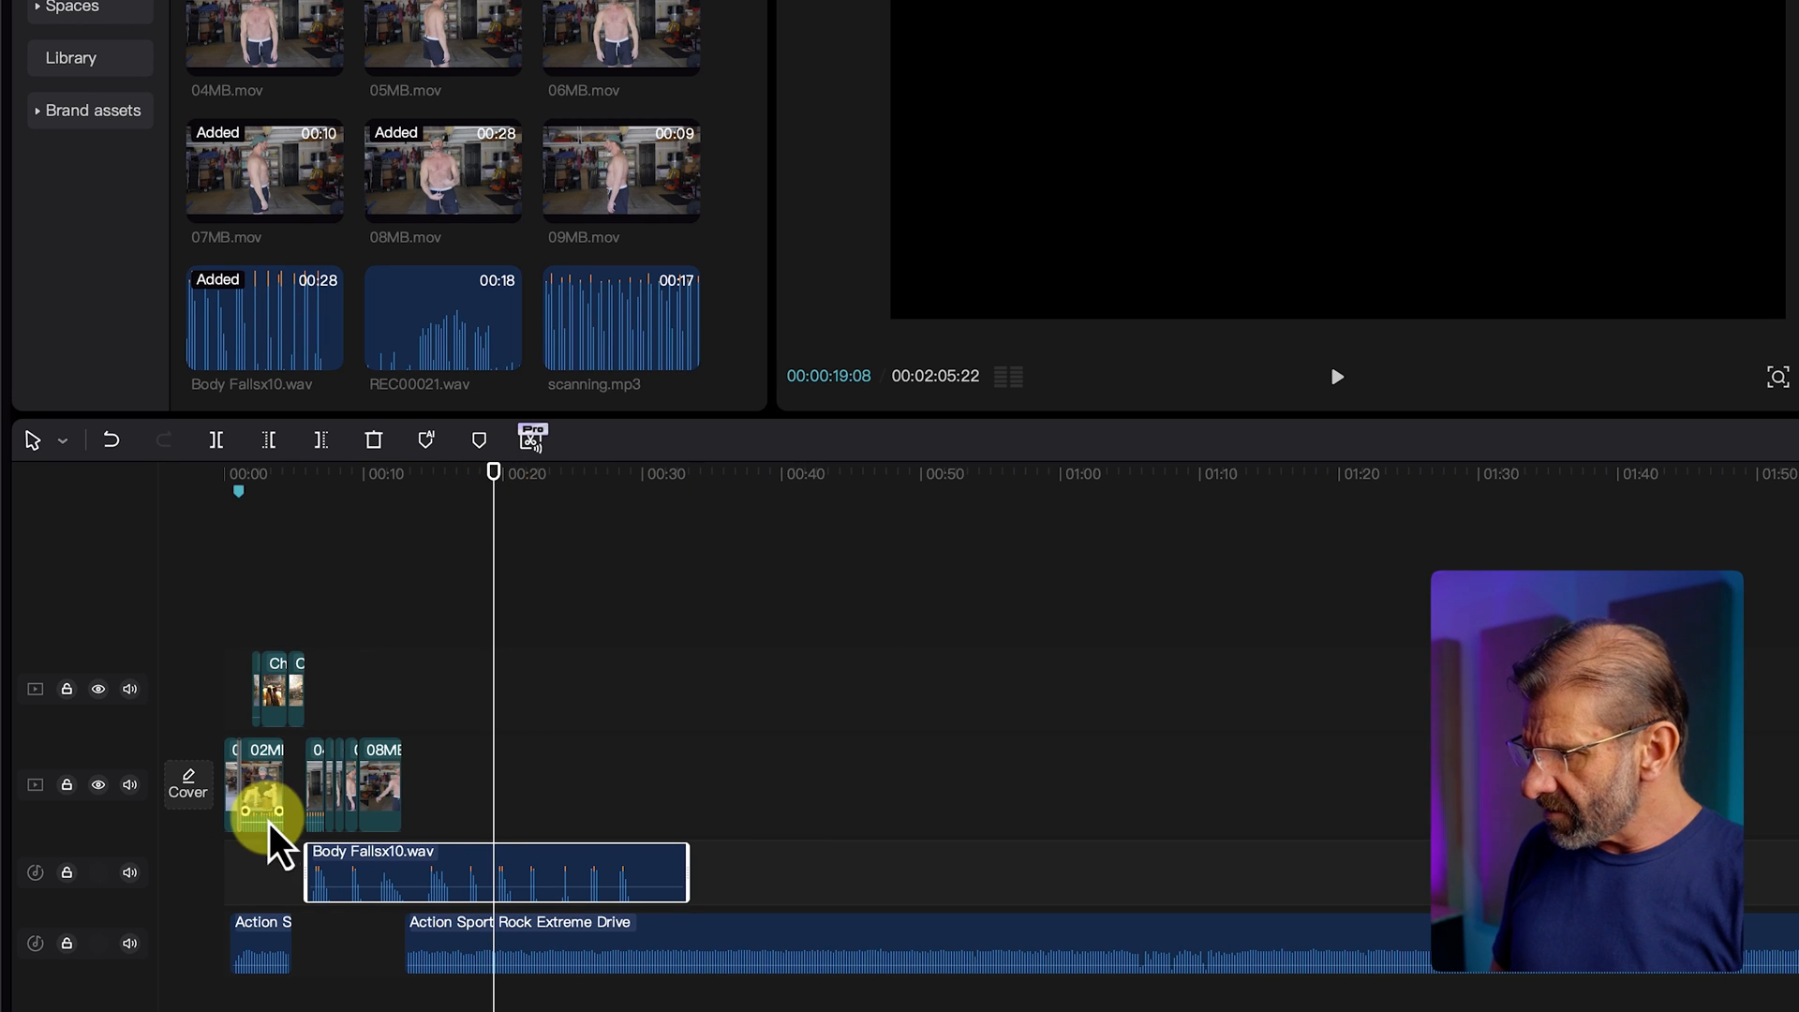
{"action": "left_click_drag", "start_coordinate": [303, 858], "coordinate": [493, 857]}
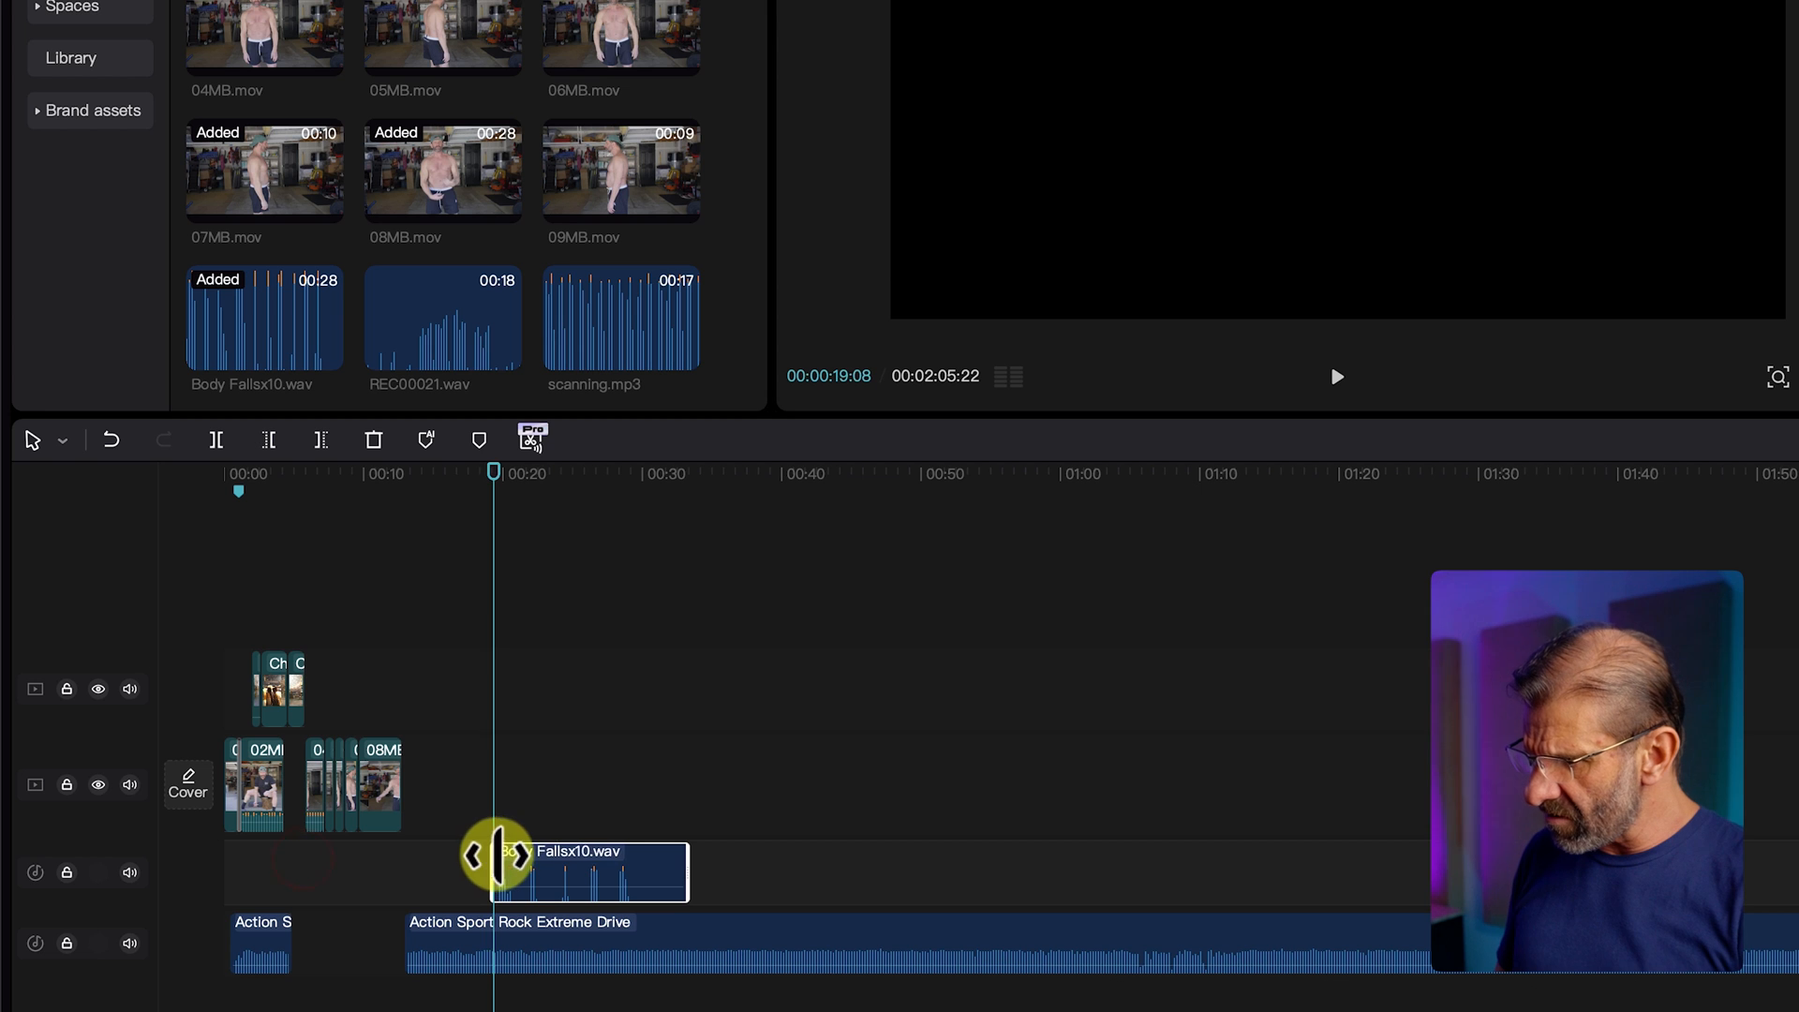
{"action": "left_click_drag", "start_coordinate": [611, 871], "coordinate": [410, 881]}
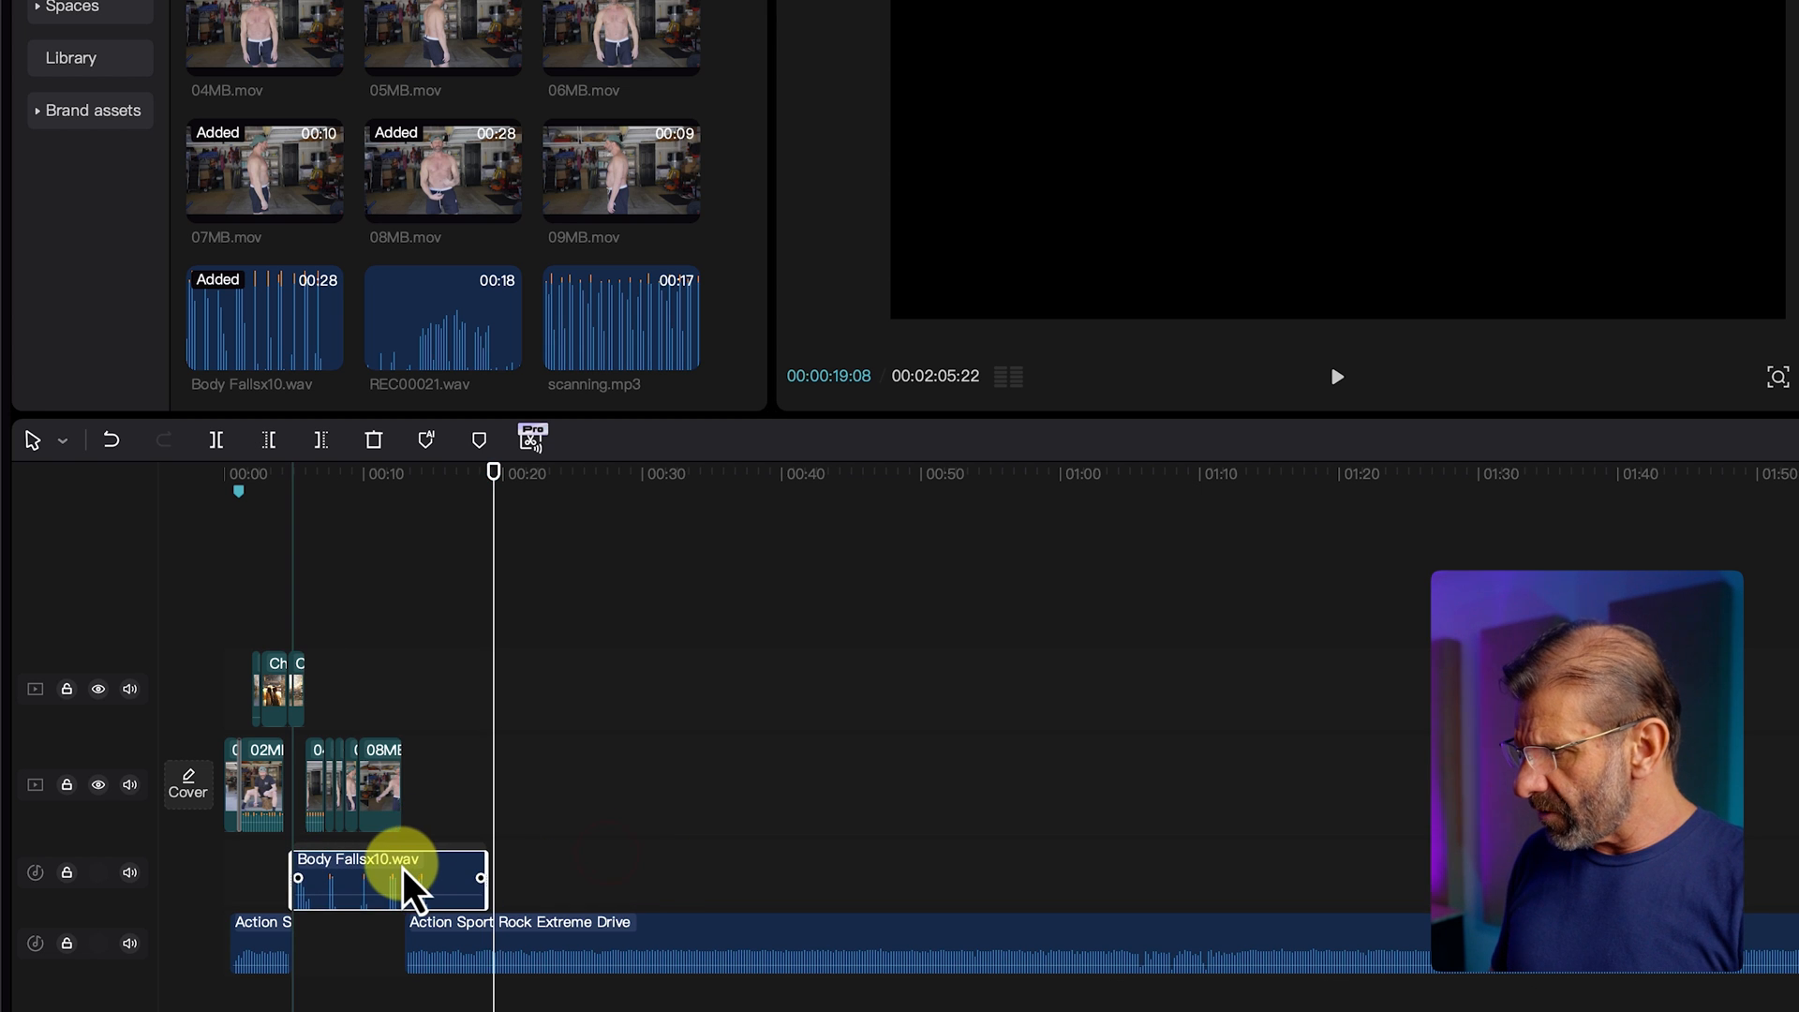
Step: Trim most of the beginning off the second music part and move the remaining ending back to about 00:00:21
{"action": "left_click", "coordinate": [262, 473]}
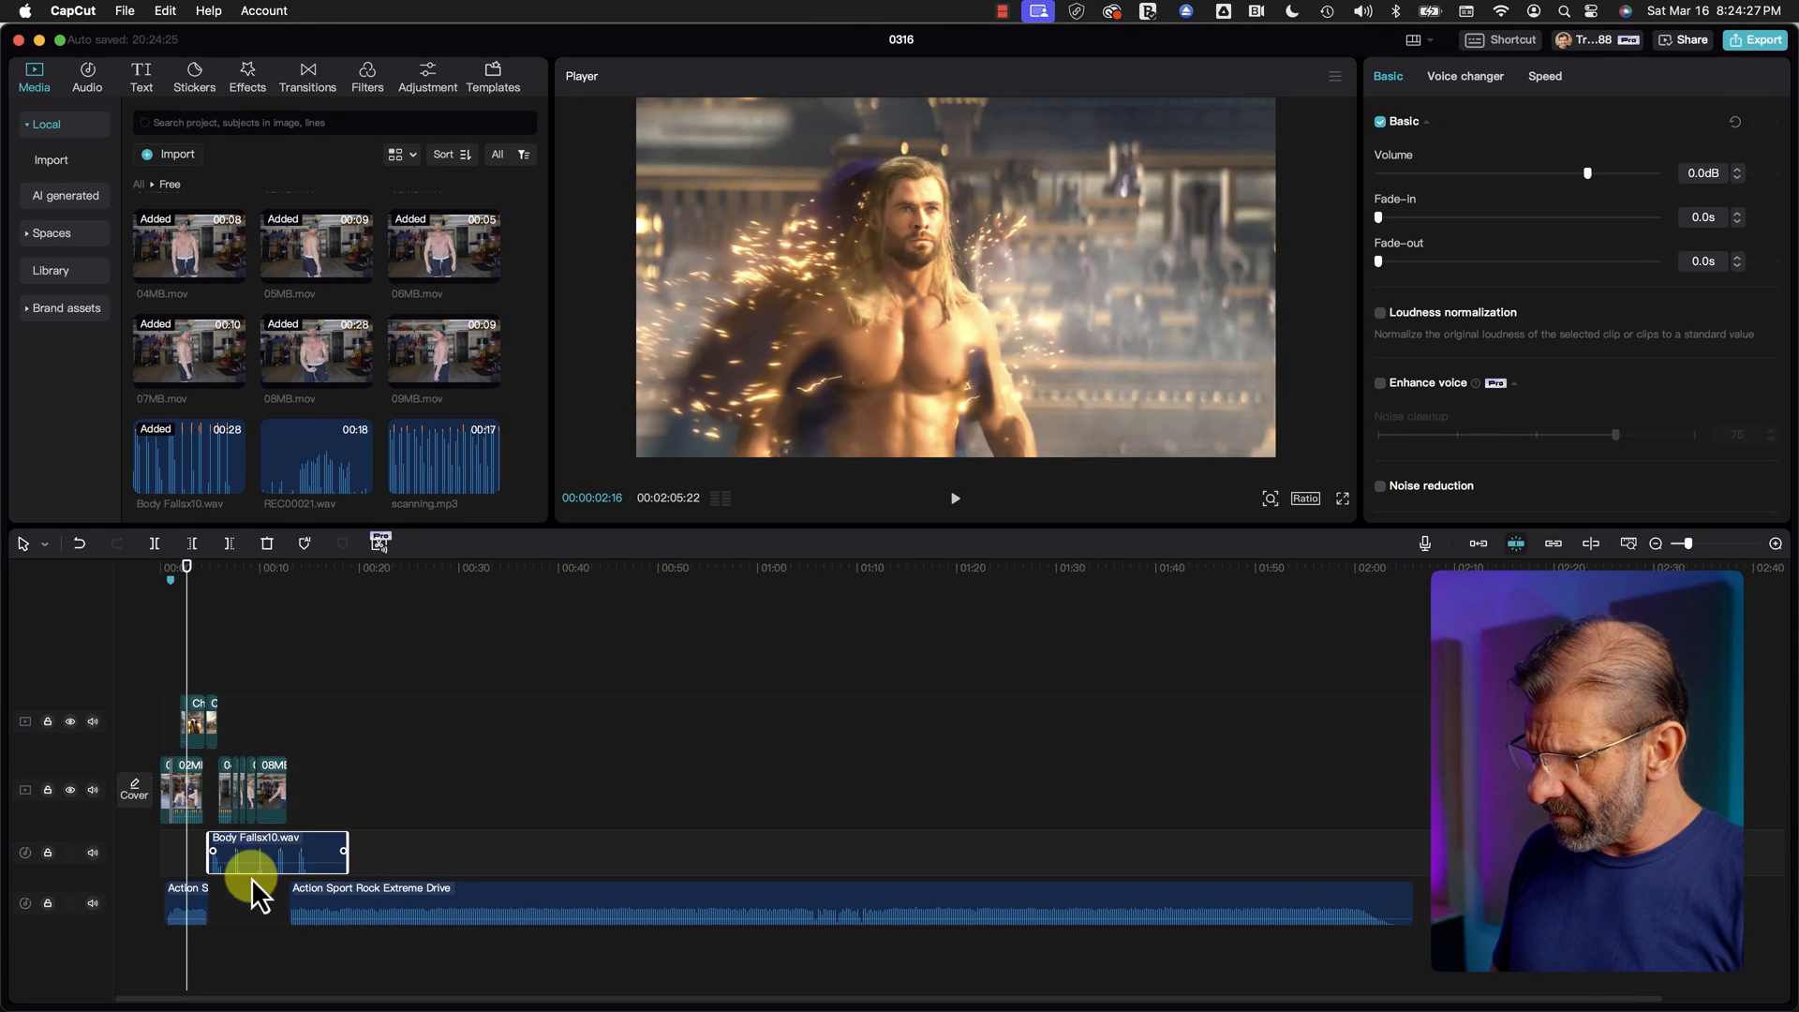
{"action": "left_click_drag", "start_coordinate": [293, 897], "coordinate": [1235, 895]}
{"action": "left_click_drag", "start_coordinate": [1352, 897], "coordinate": [454, 897]}
{"action": "key", "text": "shift+z"}
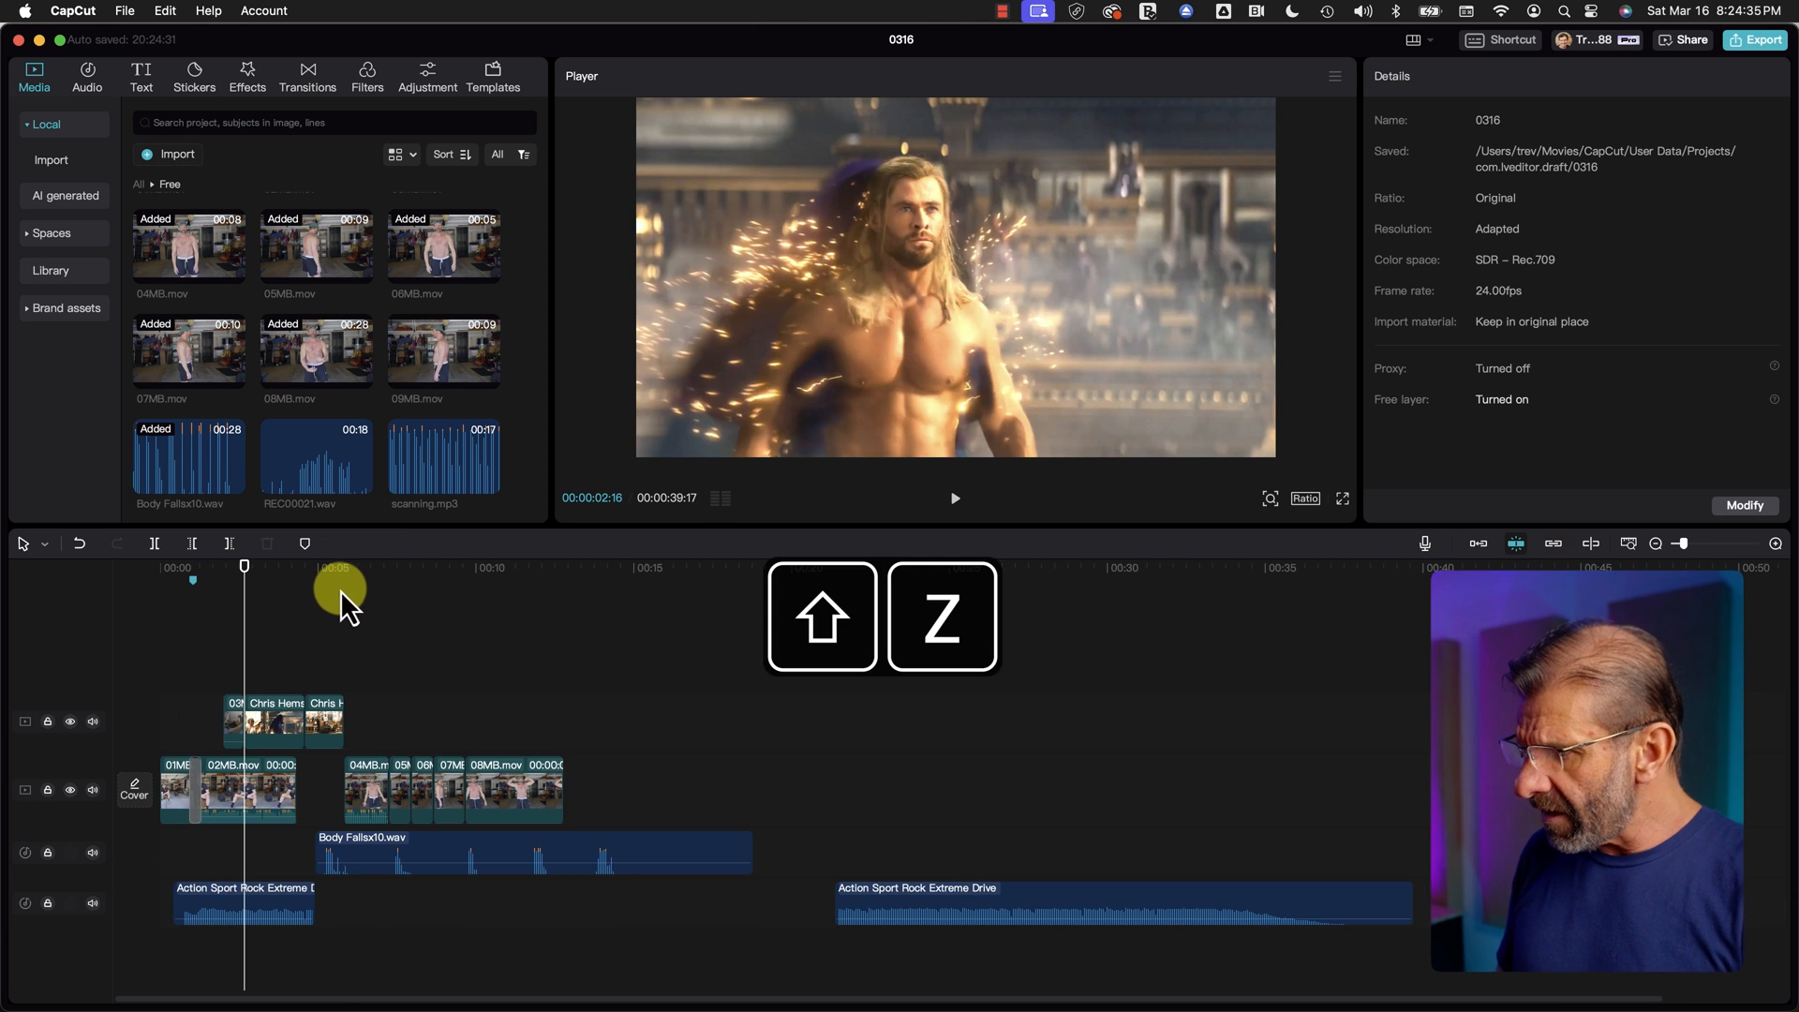
Step: Trim the end of Body Fallsx10.wav to 00:00:05:20, where 04MB.mov starts, and play the result
{"action": "left_click", "coordinate": [337, 573]}
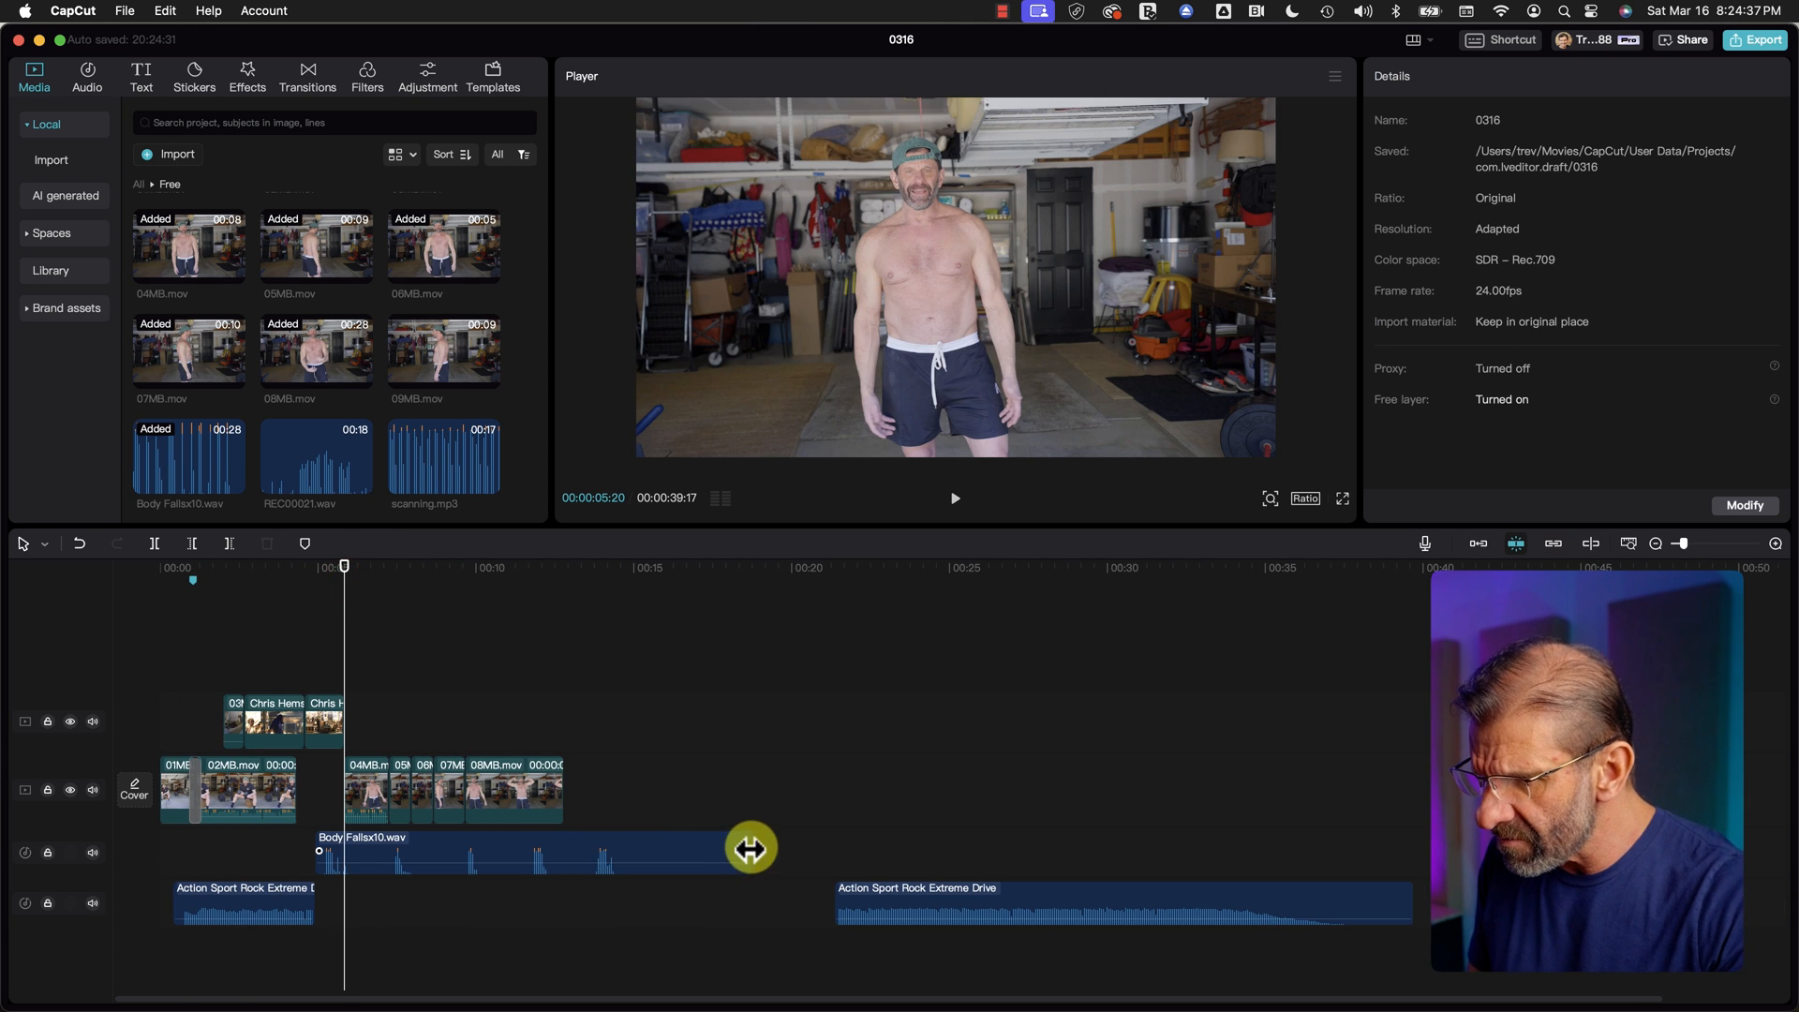
{"action": "left_click_drag", "start_coordinate": [751, 849], "coordinate": [339, 846]}
{"action": "key", "text": "space"}
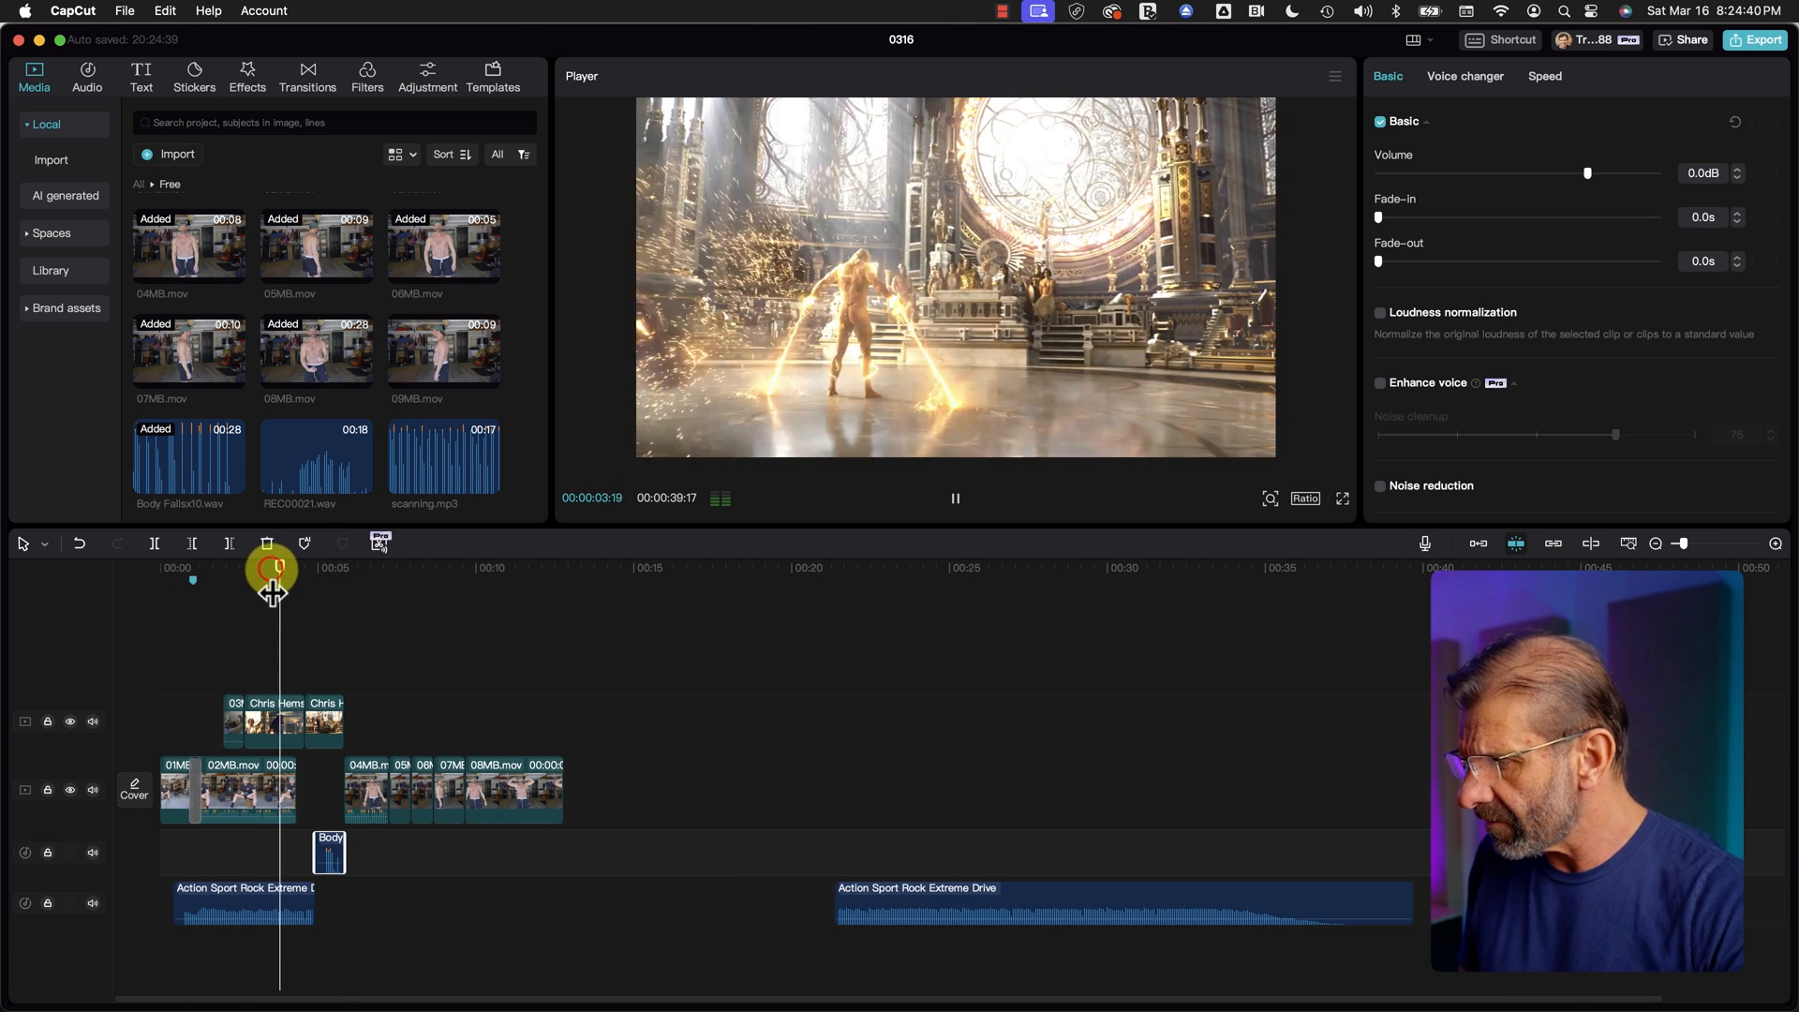
{"action": "key", "text": "space"}
Step: Shift Body Fallsx10.wav slightly earlier toward the start of the last movie cutaway, playing the section between adjustments
{"action": "left_click_drag", "start_coordinate": [391, 850], "coordinate": [350, 858]}
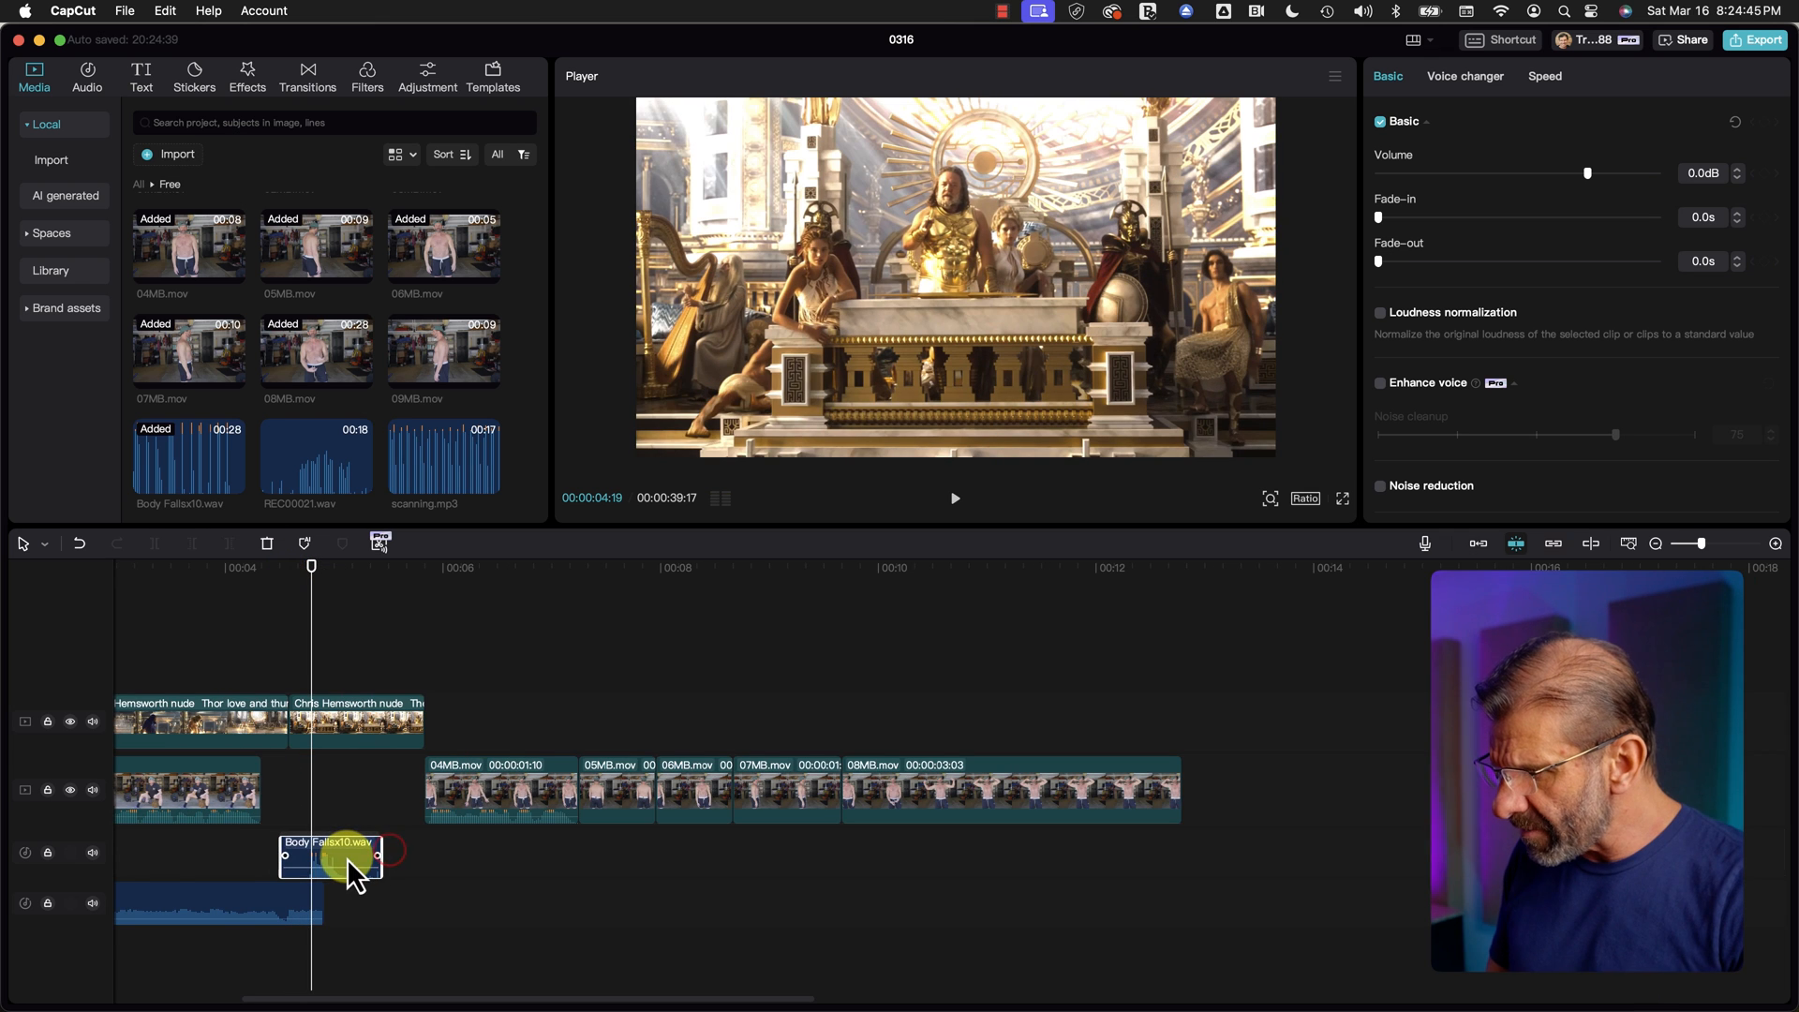
{"action": "key", "text": "super+equal"}
{"action": "key", "text": "super+equal"}
{"action": "key", "text": "super+equal"}
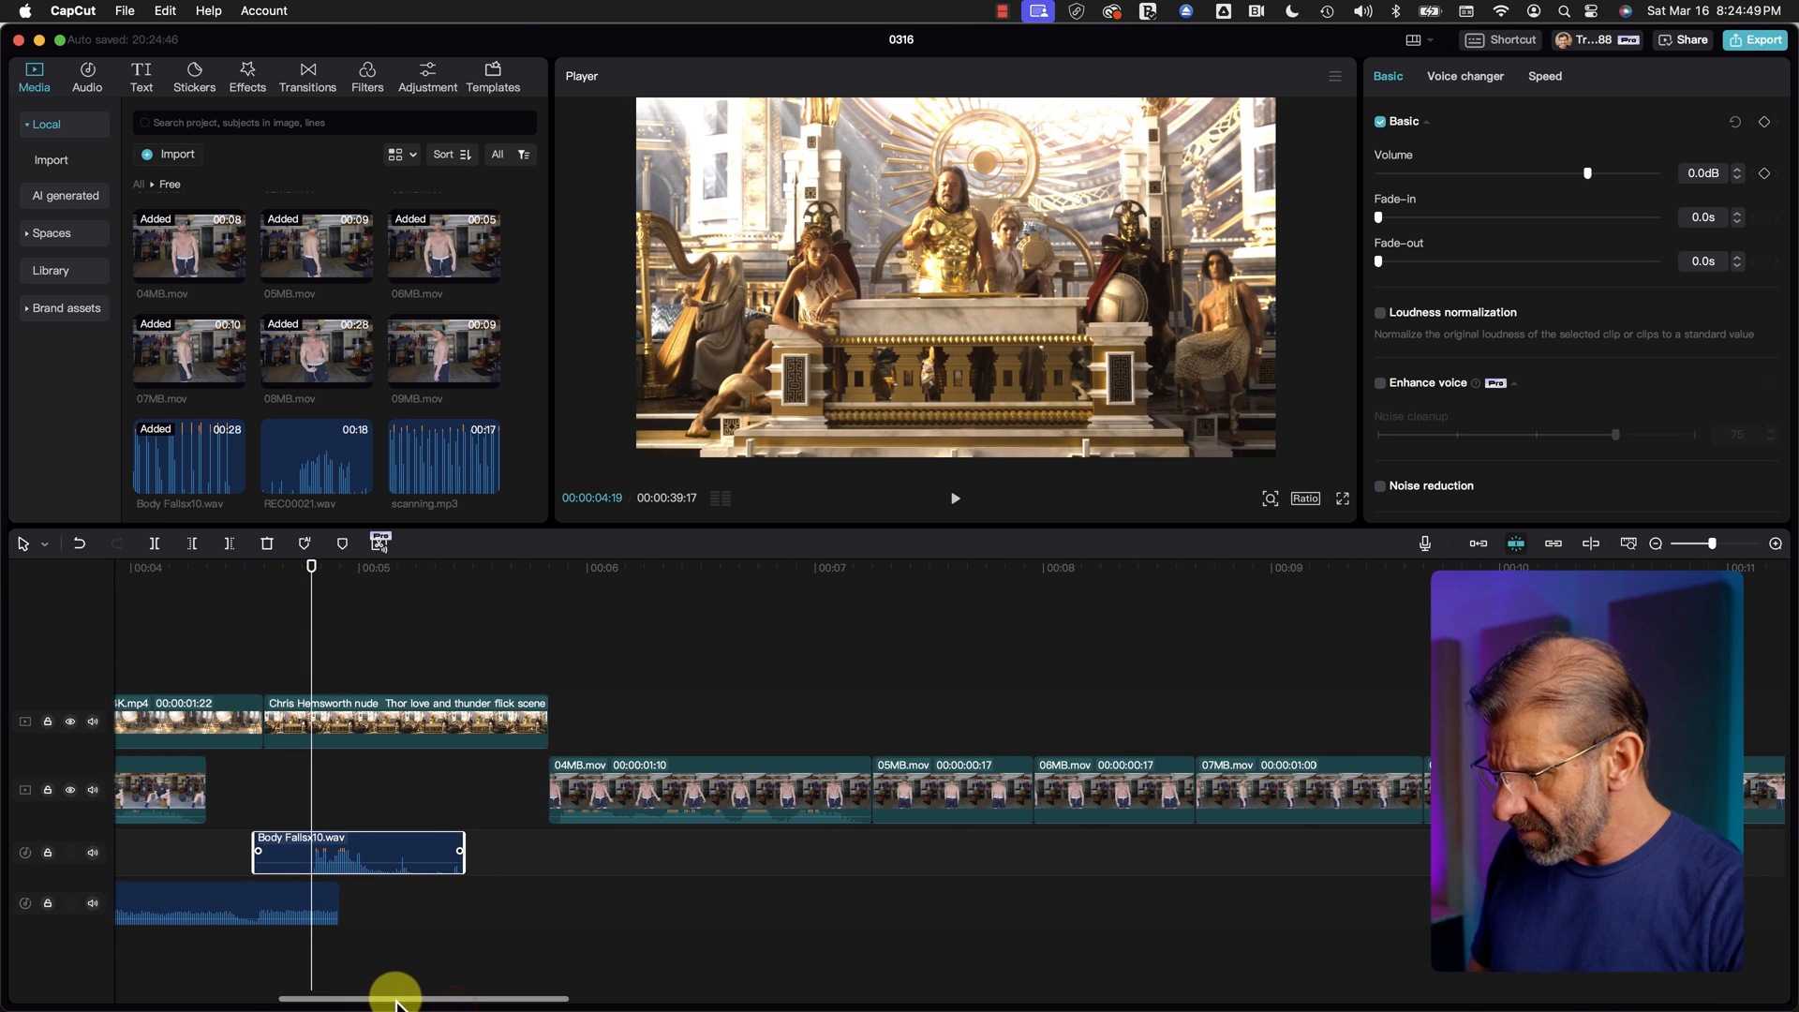
{"action": "left_click_drag", "start_coordinate": [394, 991], "coordinate": [354, 984]}
{"action": "key", "text": "space"}
{"action": "left_click", "coordinate": [396, 566]}
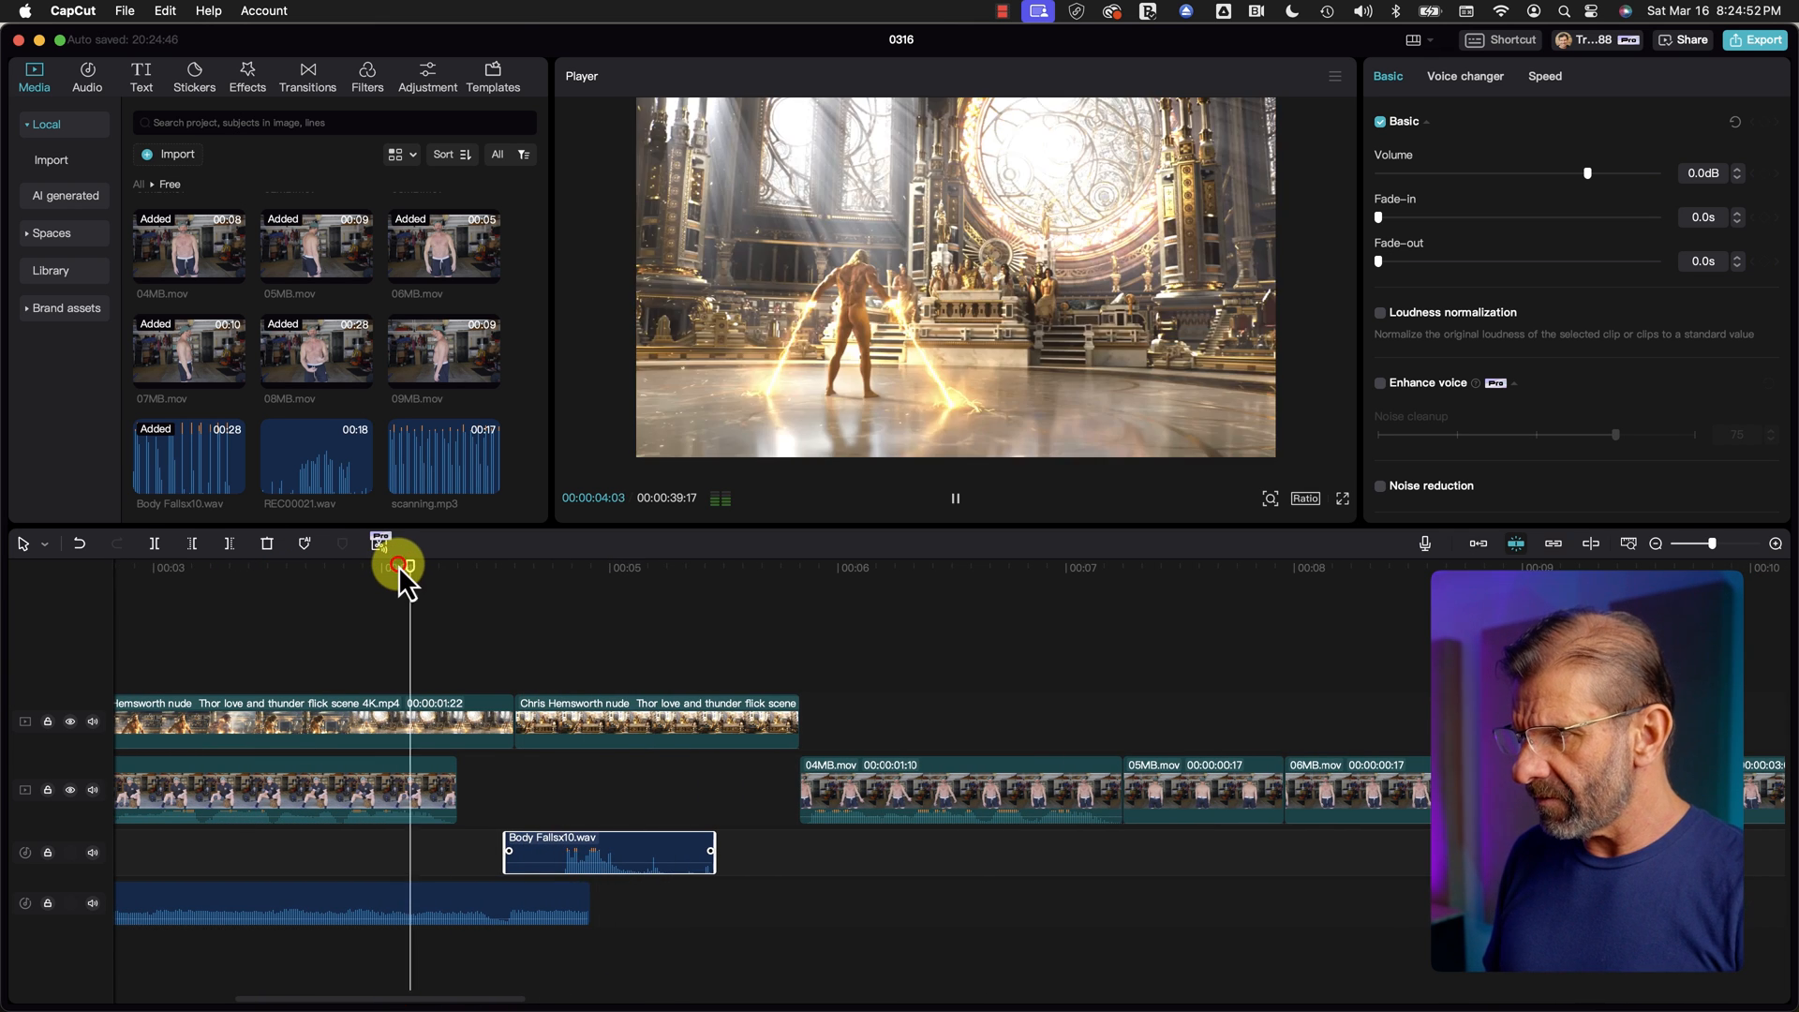
{"action": "left_click", "coordinate": [644, 845]}
{"action": "left_click_drag", "start_coordinate": [648, 844], "coordinate": [628, 846]}
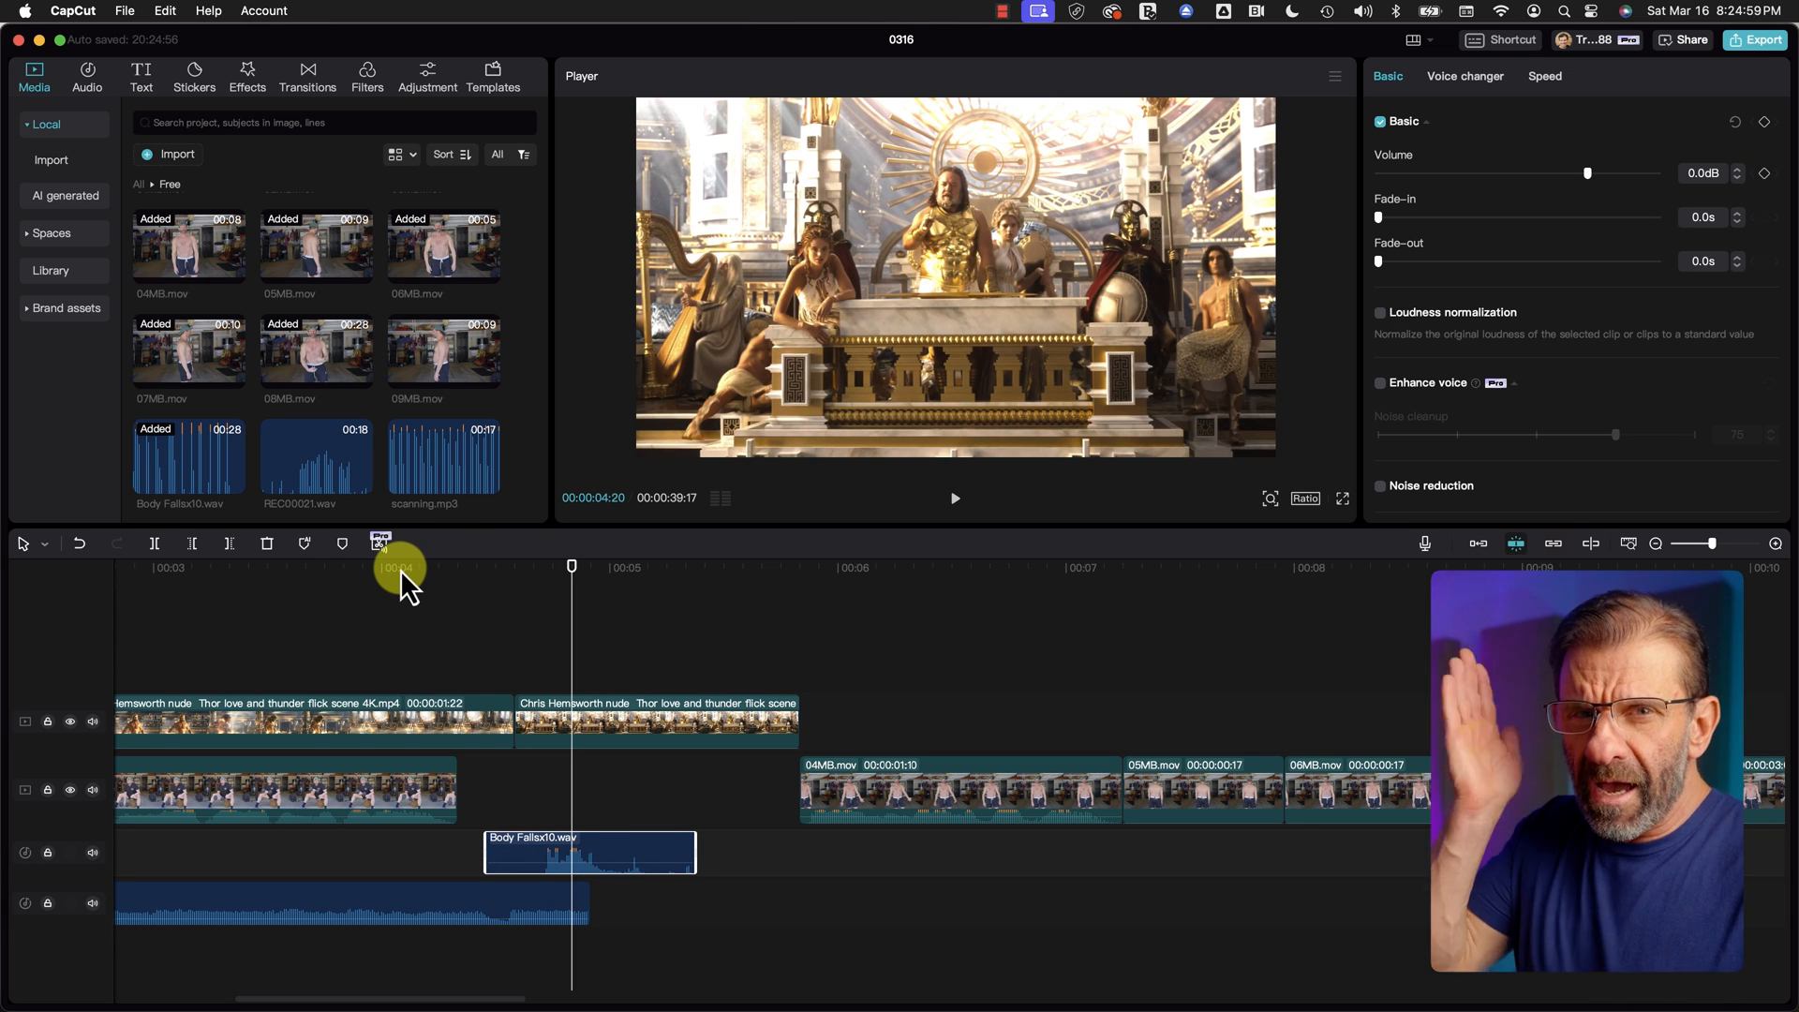
Step: Move the cut between the two movie cutaways earlier, shortening the first to 00:00:01:18, and play across the new cut
{"action": "left_click", "coordinate": [294, 593]}
{"action": "key", "text": "space"}
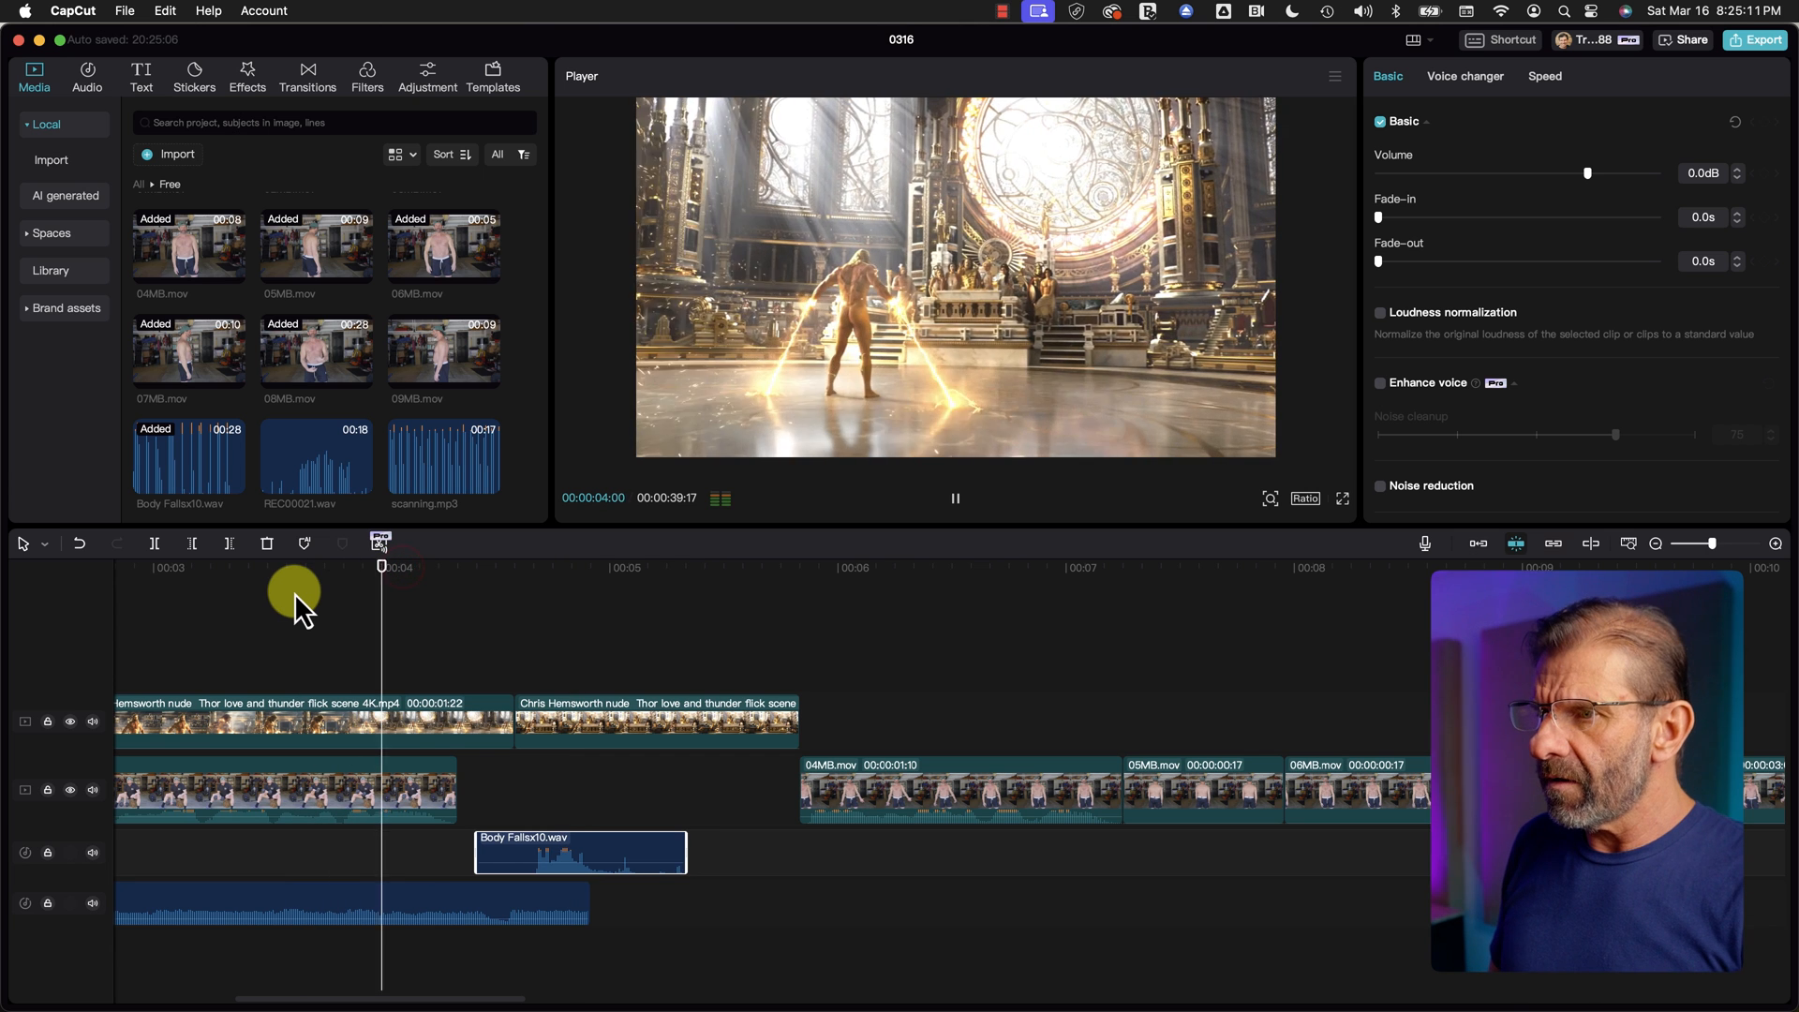
{"action": "left_click_drag", "start_coordinate": [513, 721], "coordinate": [476, 712]}
{"action": "left_click", "coordinate": [189, 612]}
{"action": "key", "text": "space"}
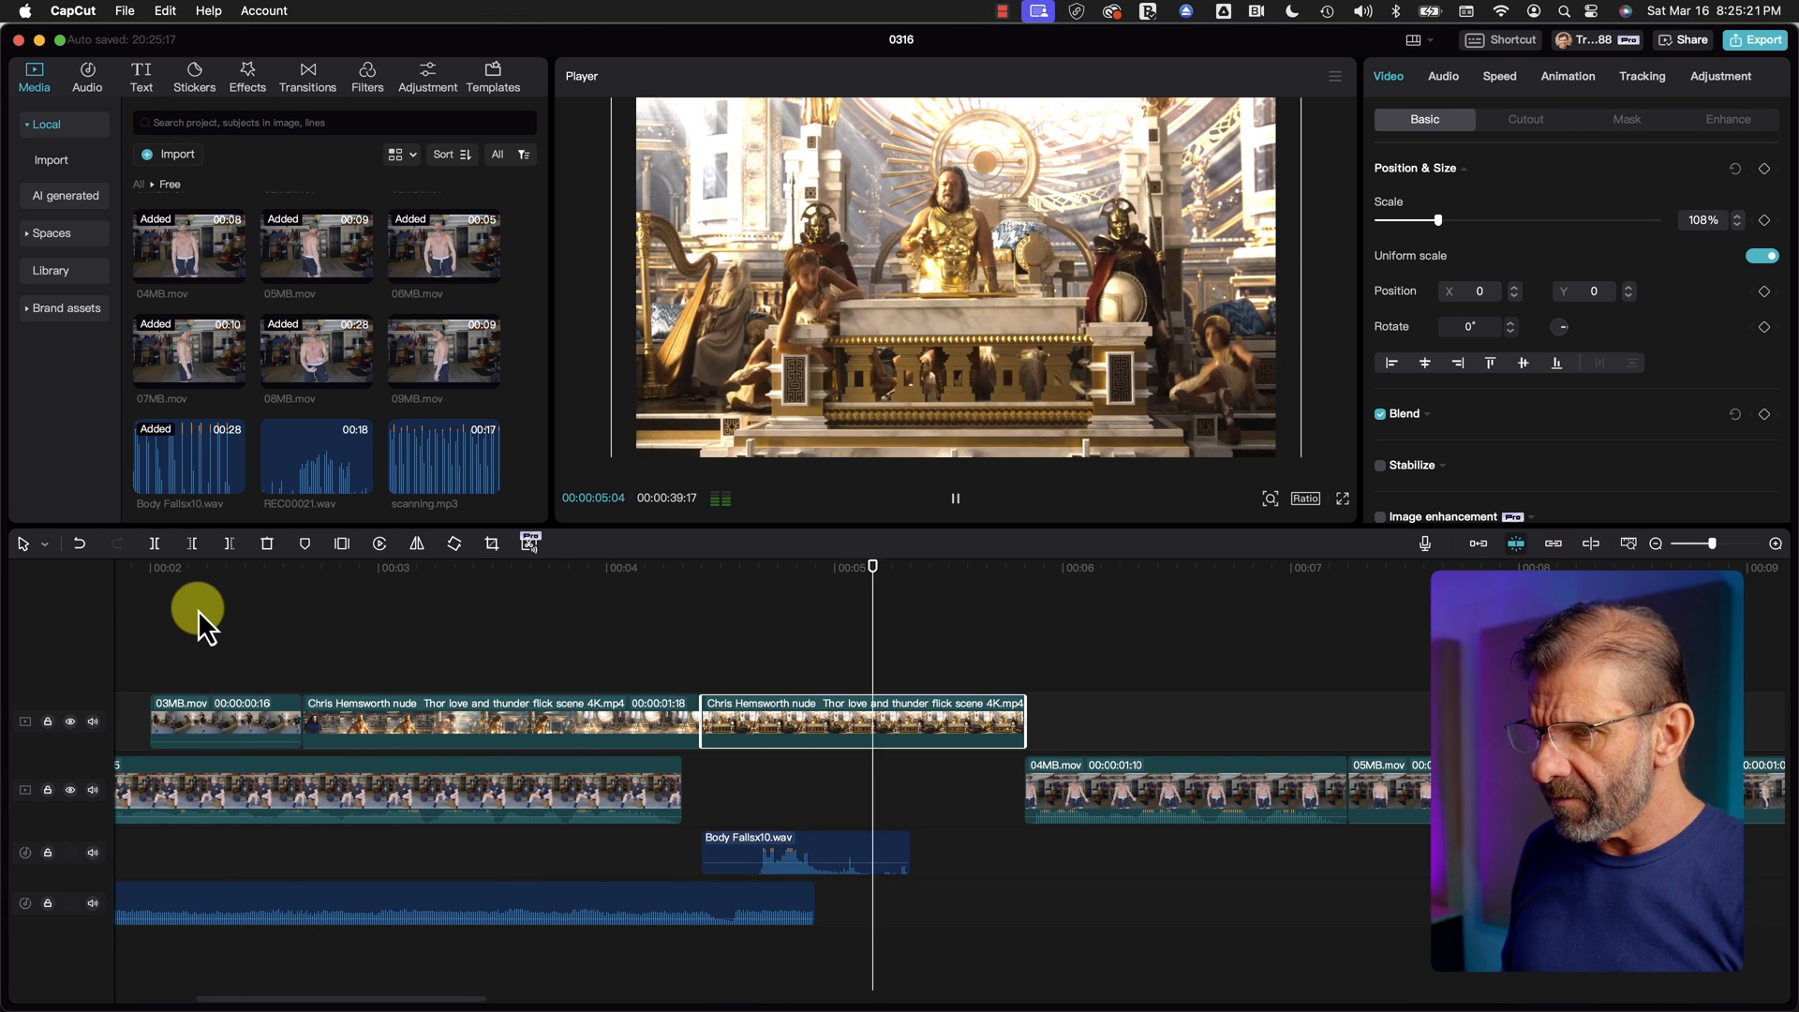
{"action": "key", "text": "space"}
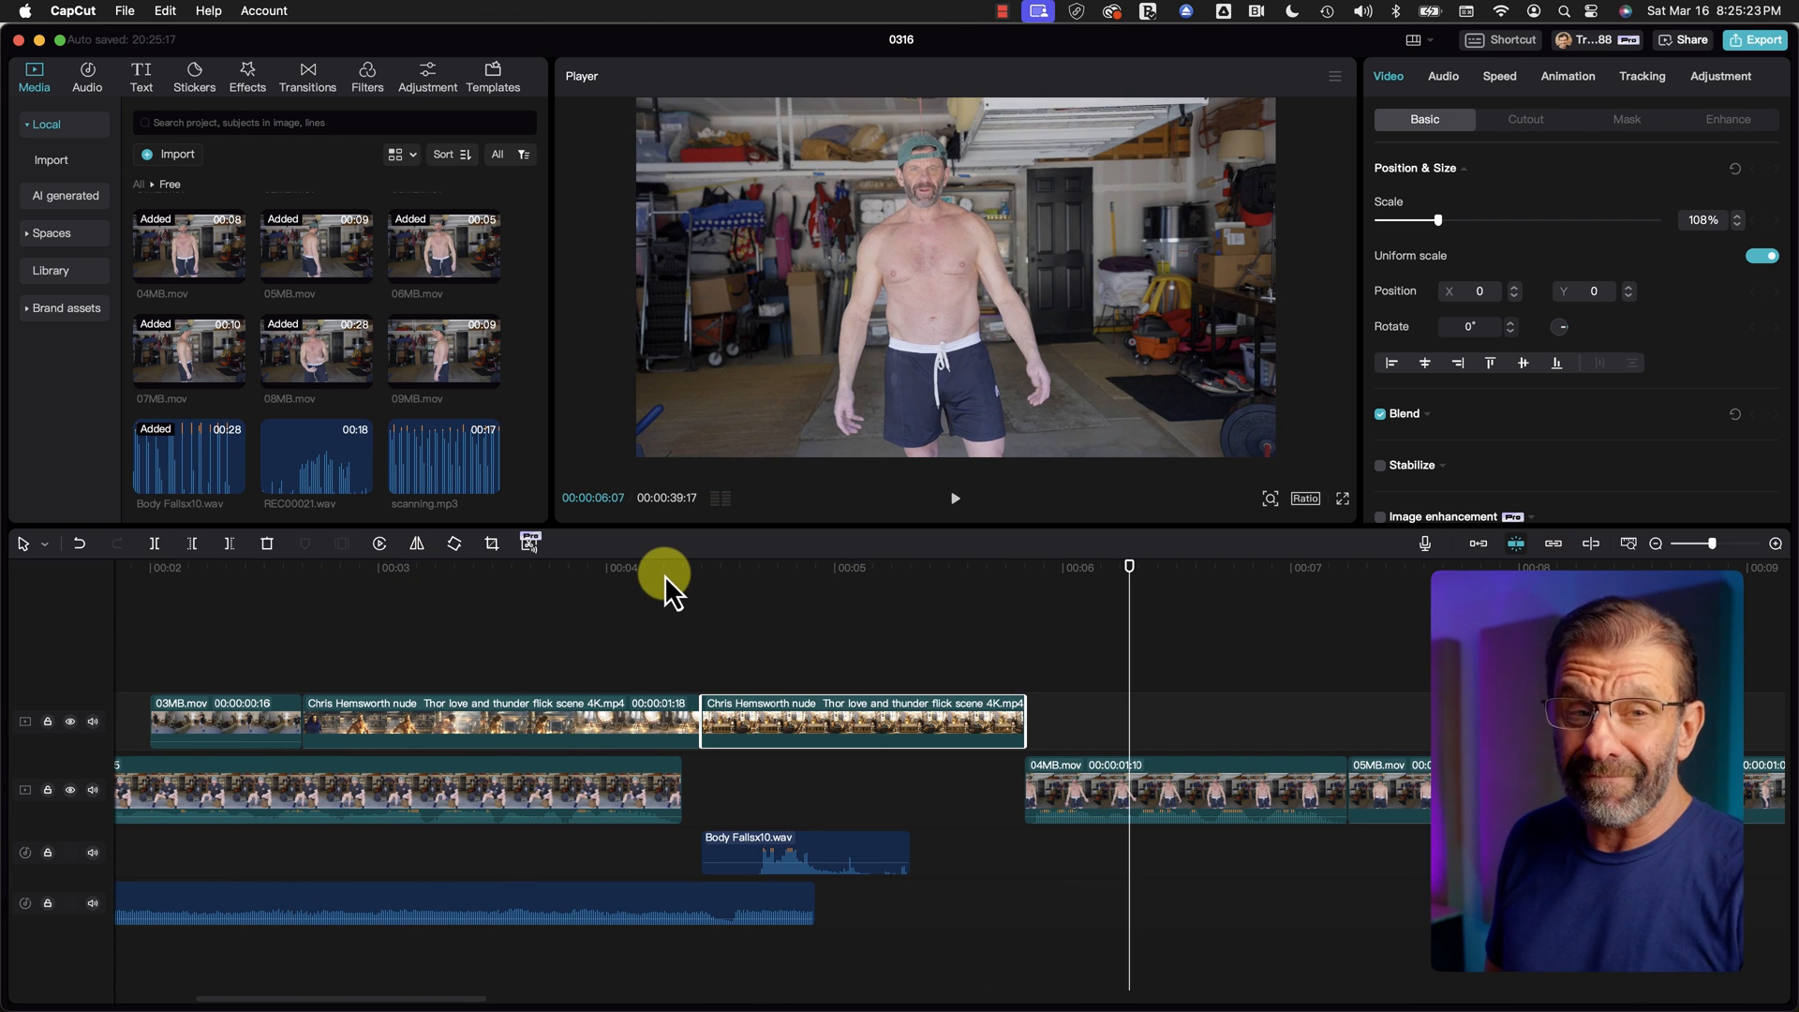
Step: Add a second Body Fallsx10.wav on a new audio track, trimmed to one fall sound starting where the first music part ends
{"action": "left_click_drag", "start_coordinate": [753, 574], "coordinate": [759, 642]}
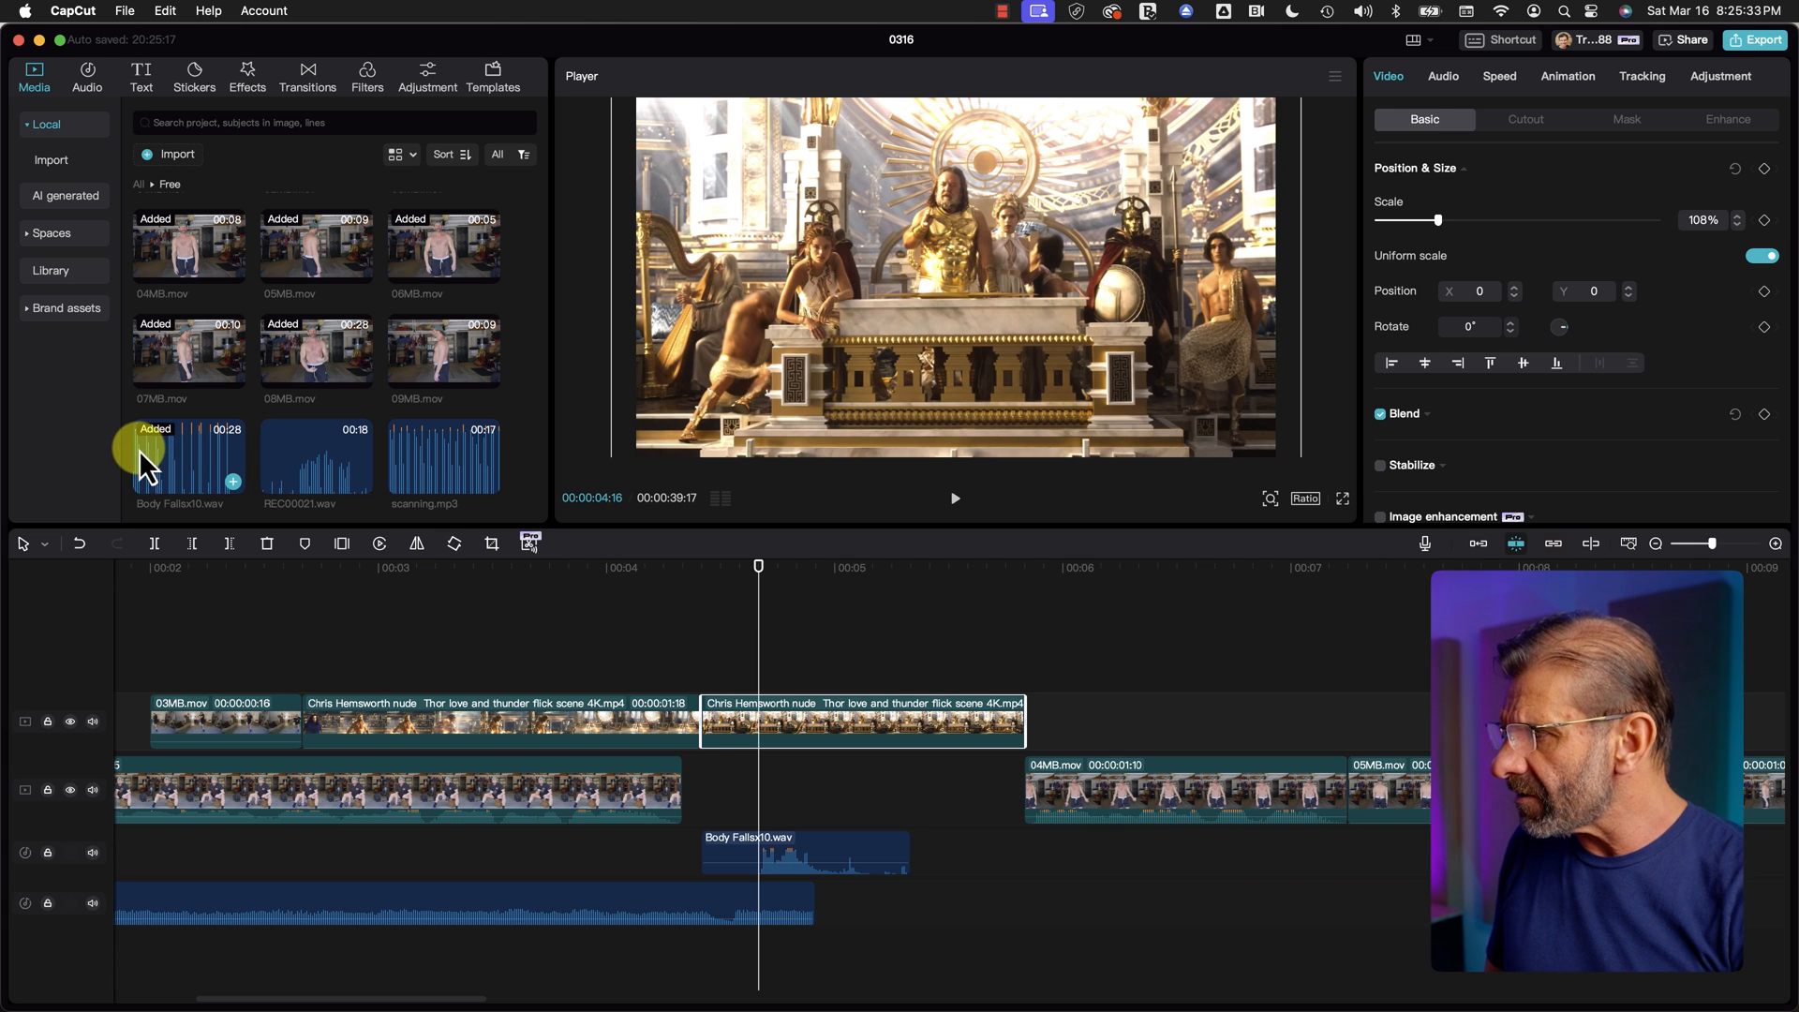
{"action": "left_click_drag", "start_coordinate": [149, 447], "coordinate": [935, 901]}
{"action": "key", "text": "shift+z"}
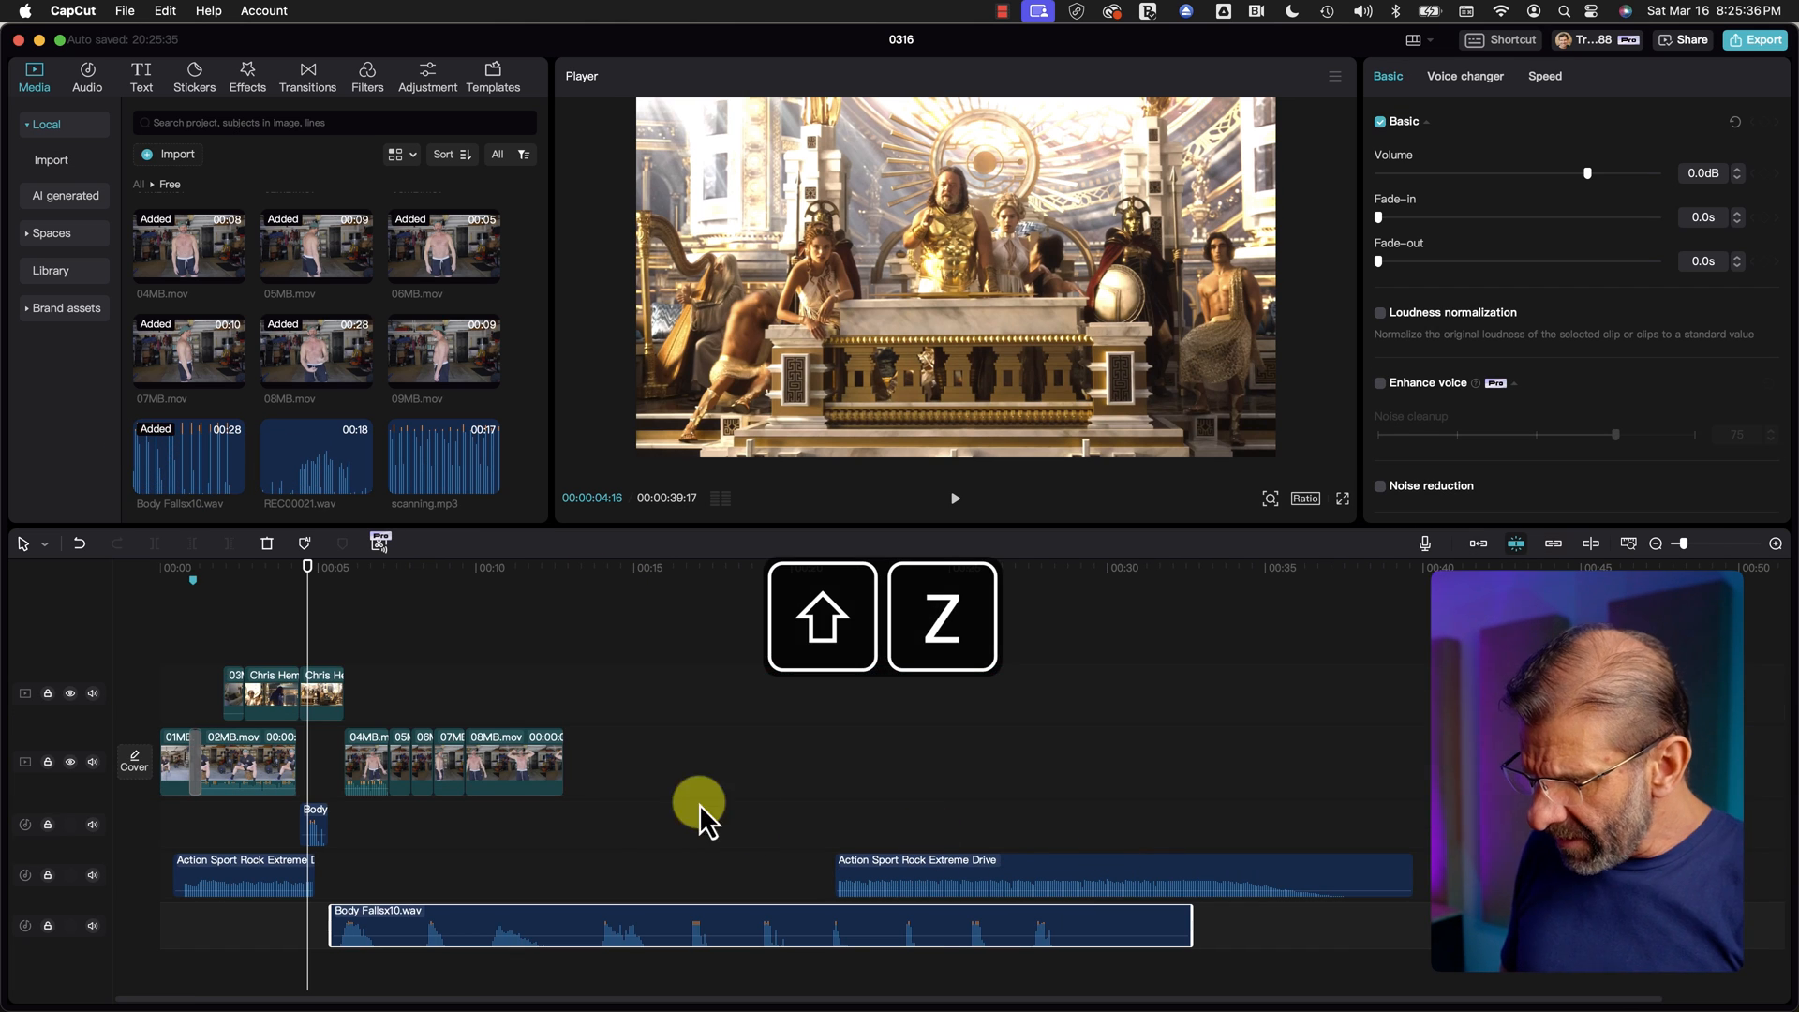
{"action": "left_click_drag", "start_coordinate": [646, 568], "coordinate": [603, 615]}
{"action": "key", "text": "space"}
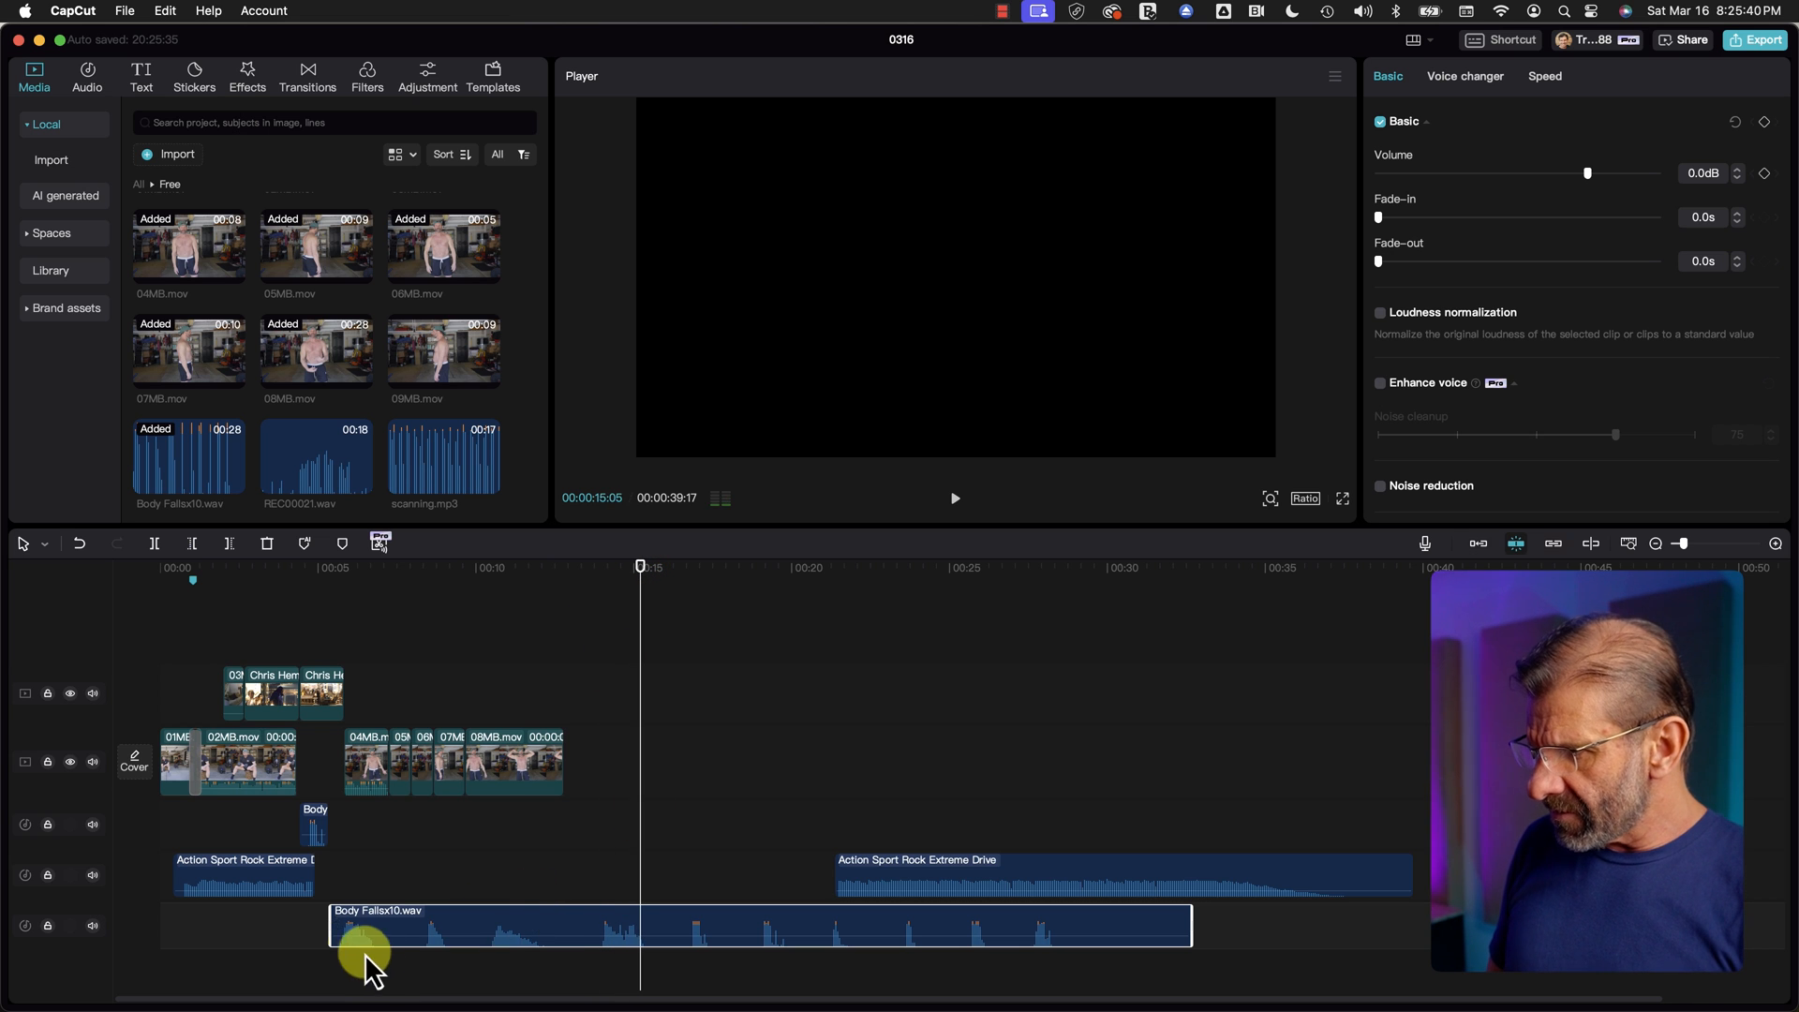
{"action": "left_click_drag", "start_coordinate": [333, 918], "coordinate": [610, 912]}
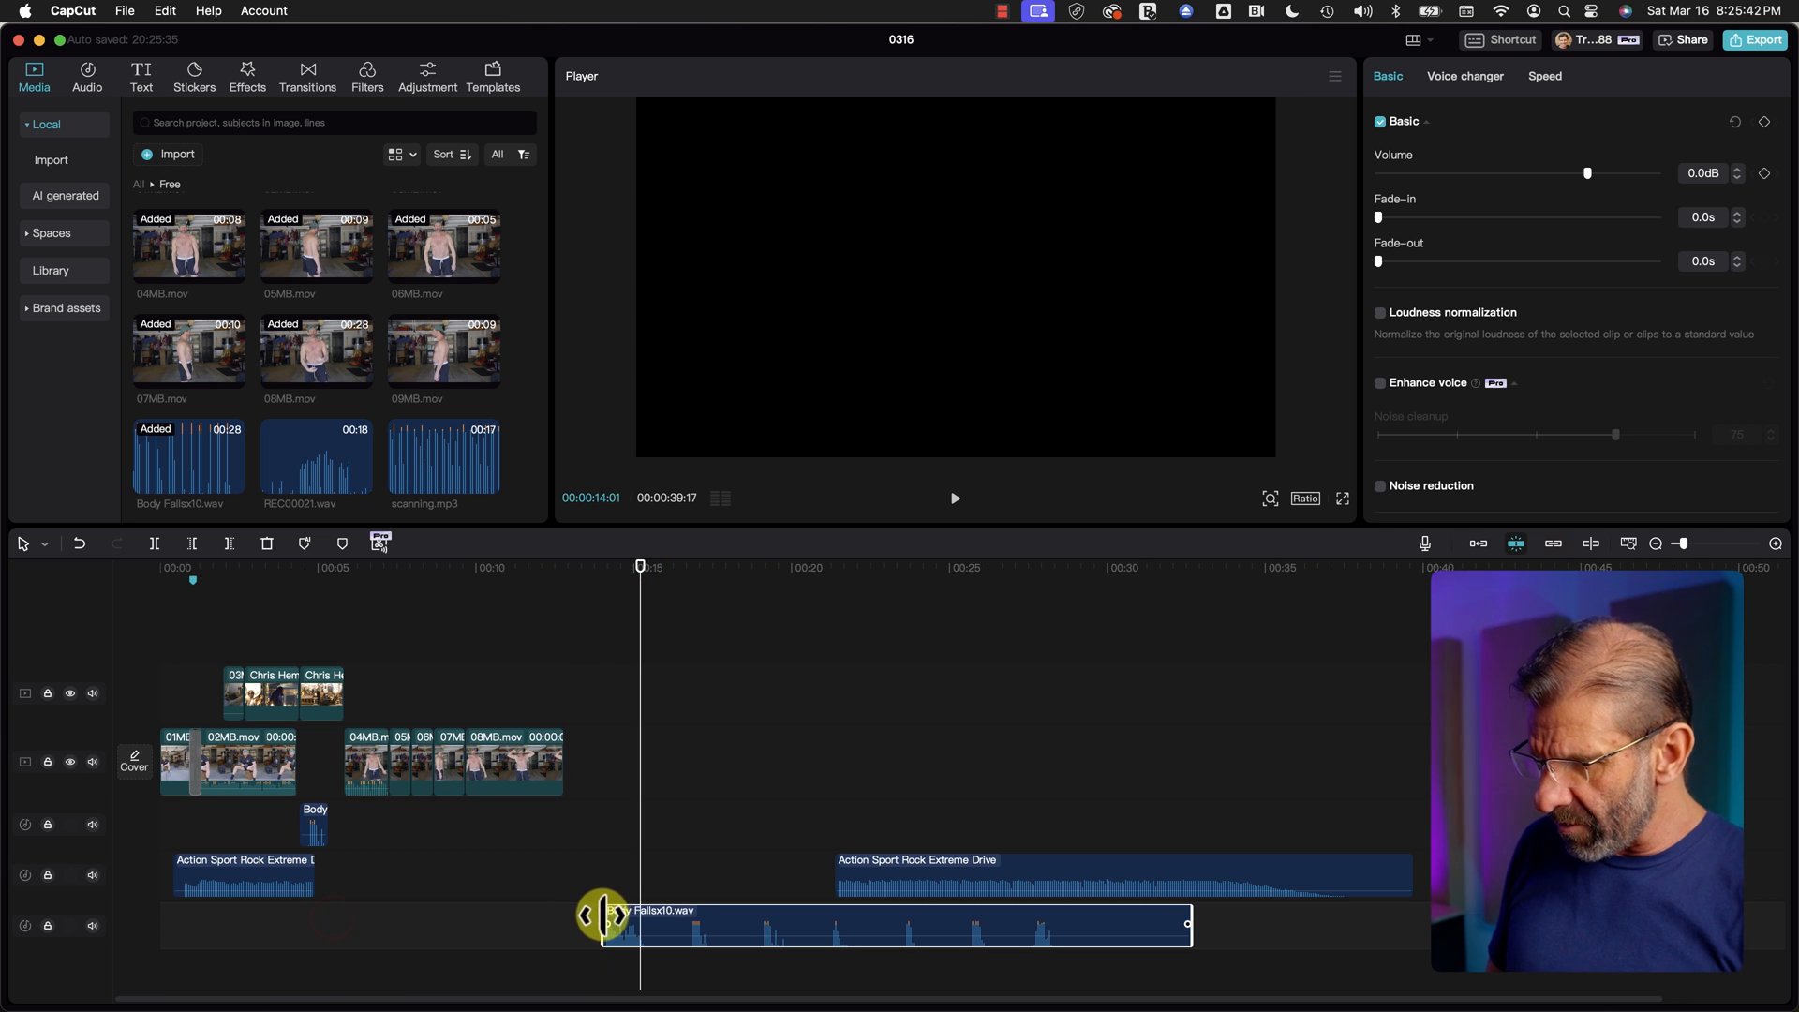
{"action": "left_click_drag", "start_coordinate": [1189, 915], "coordinate": [358, 925]}
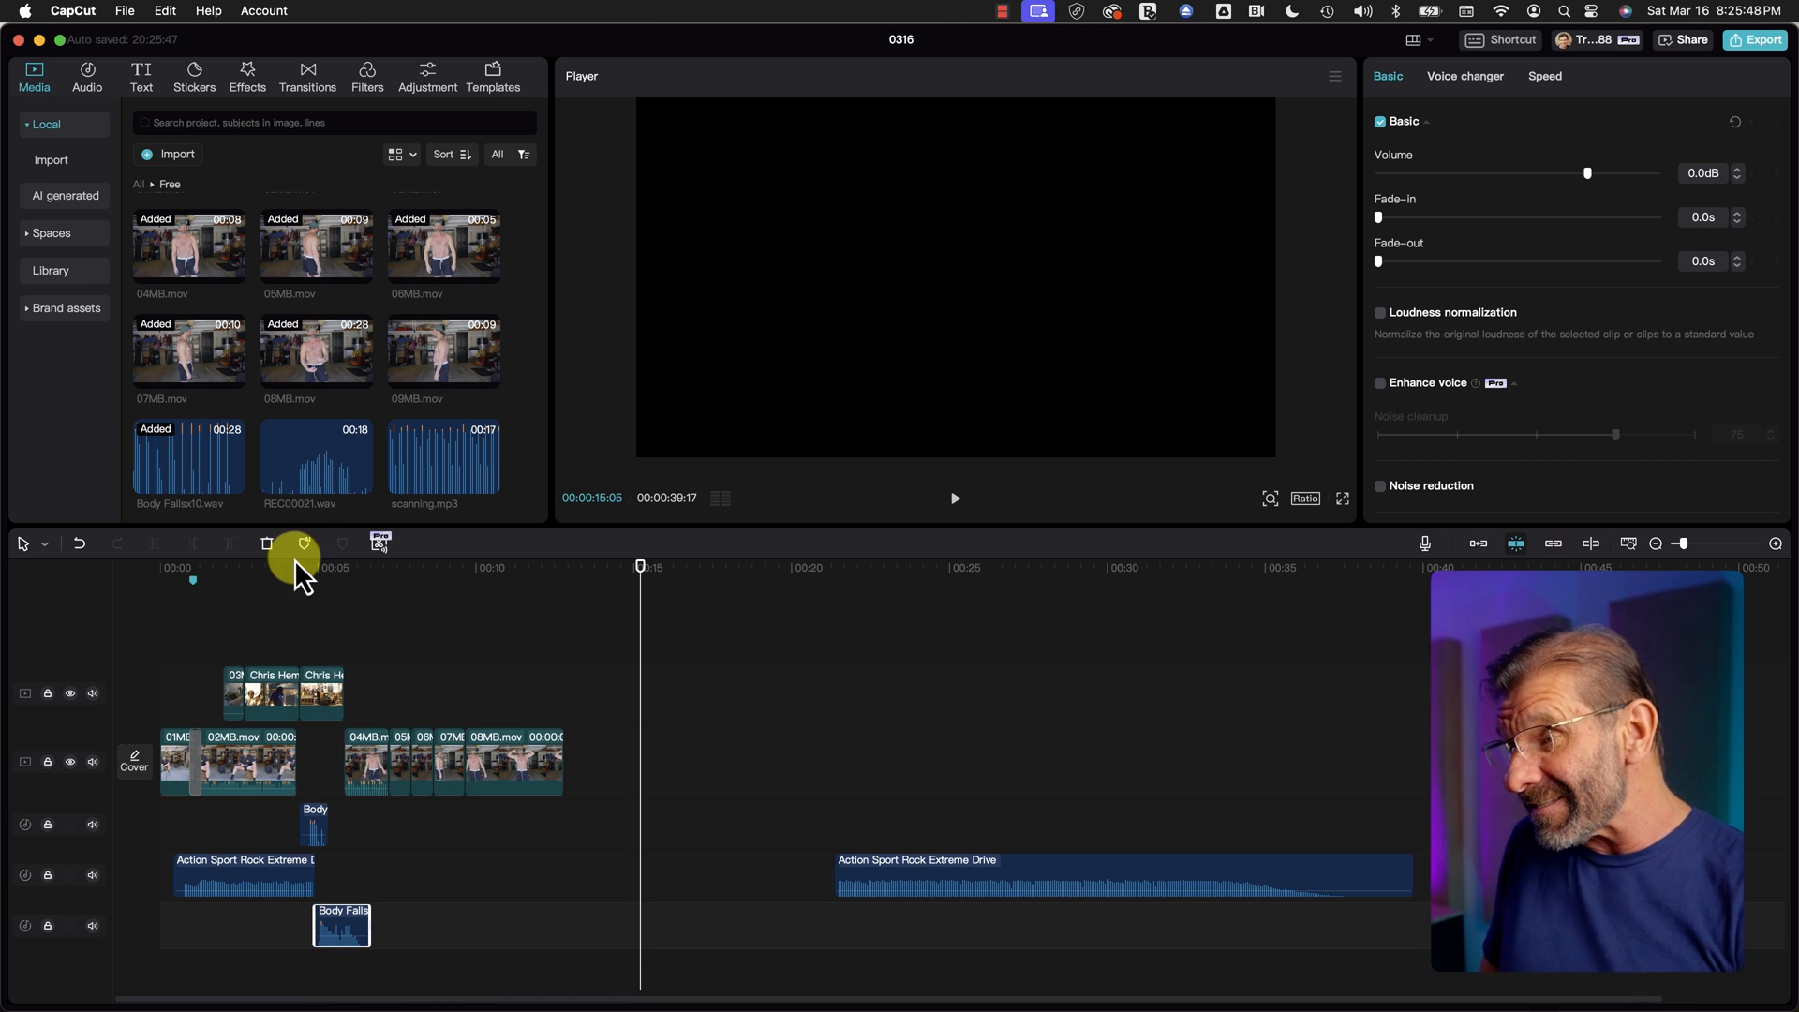
Step: Move the second Body Fallsx10.wav clip earlier beneath the first one and place the playhead at 00:00:05:20
{"action": "left_click", "coordinate": [287, 568]}
{"action": "scroll", "coordinate": [305, 594], "scroll_direction": "up", "scroll_amount": 5}
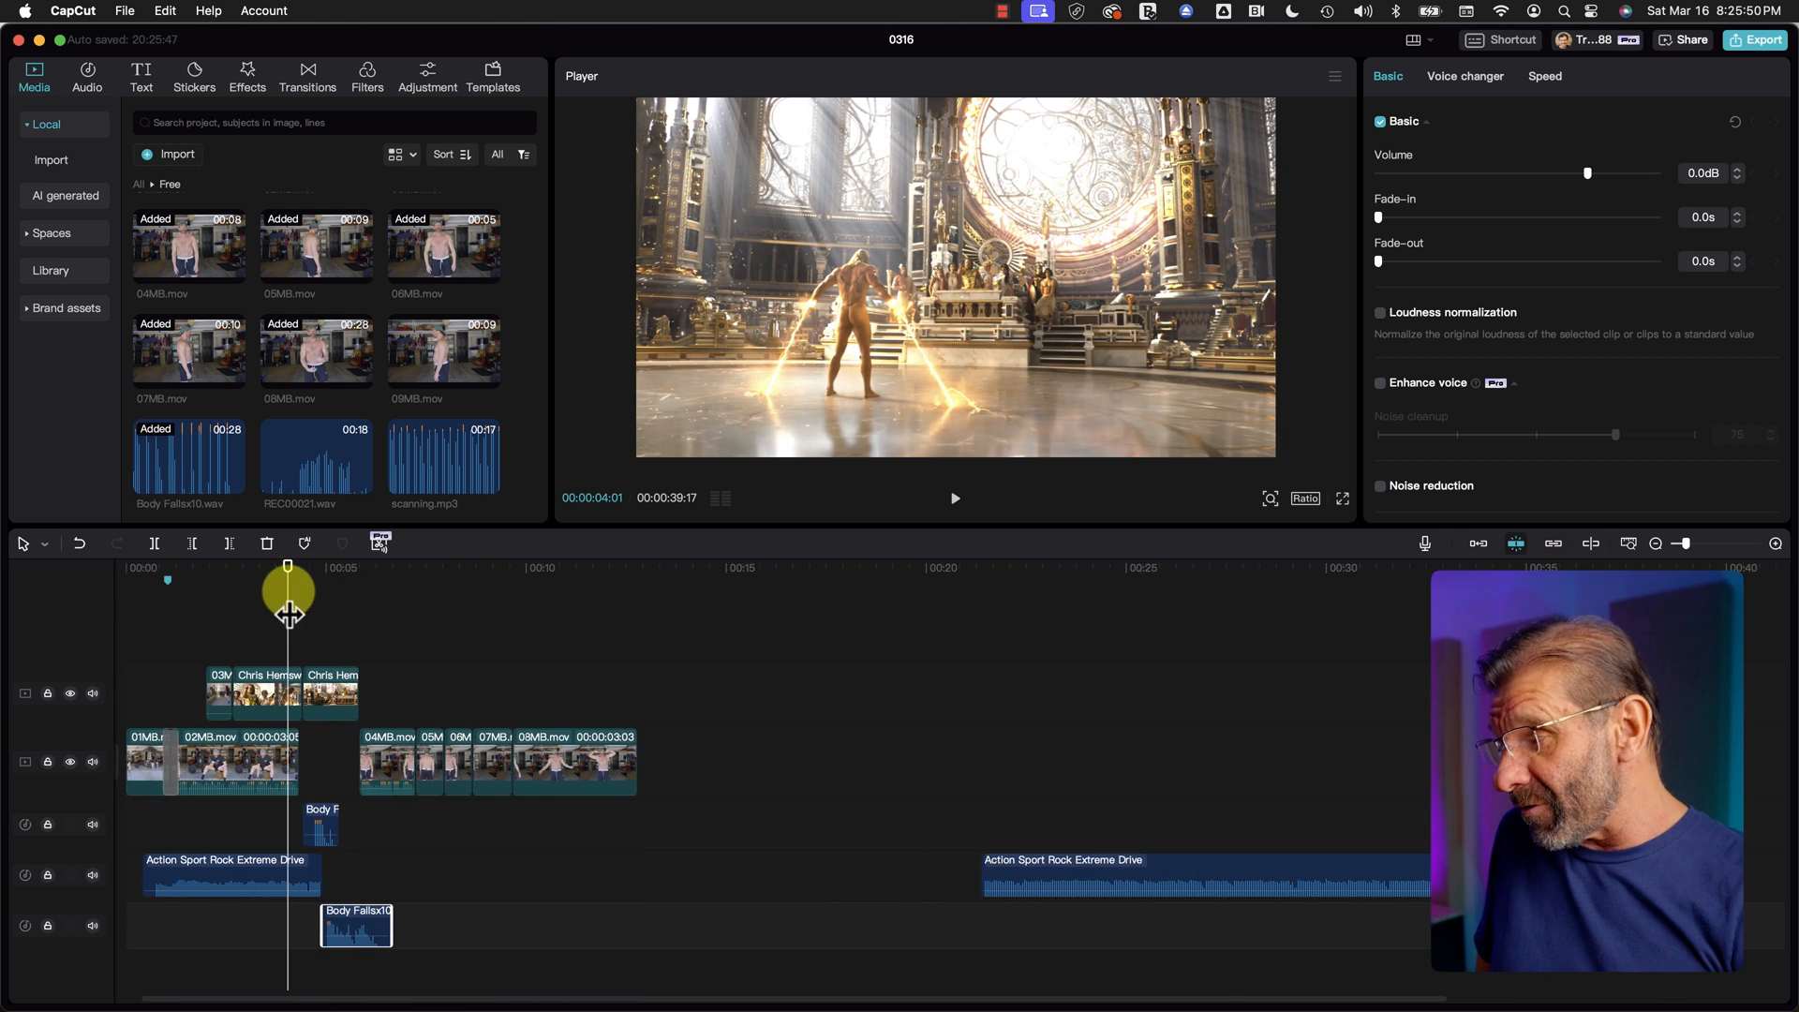
{"action": "scroll", "coordinate": [273, 629], "scroll_direction": "up", "scroll_amount": 10}
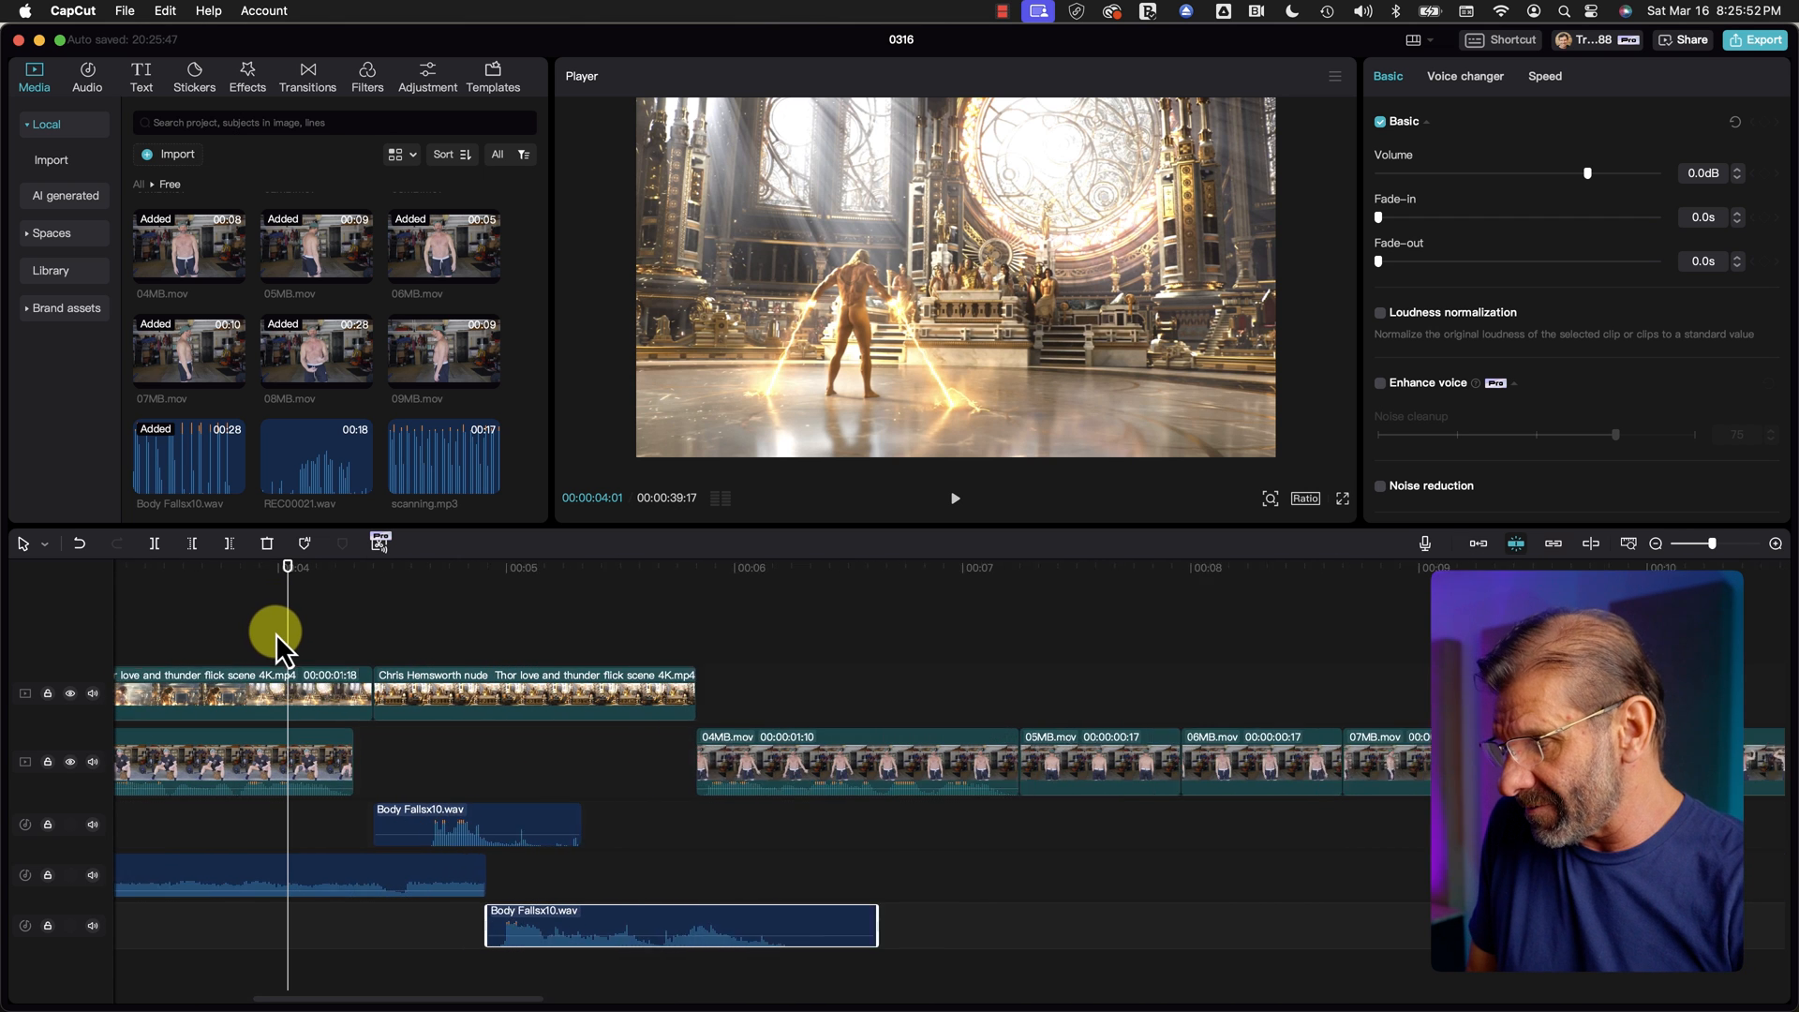
{"action": "left_click_drag", "start_coordinate": [622, 903], "coordinate": [527, 866]}
{"action": "left_click_drag", "start_coordinate": [476, 577], "coordinate": [772, 586]}
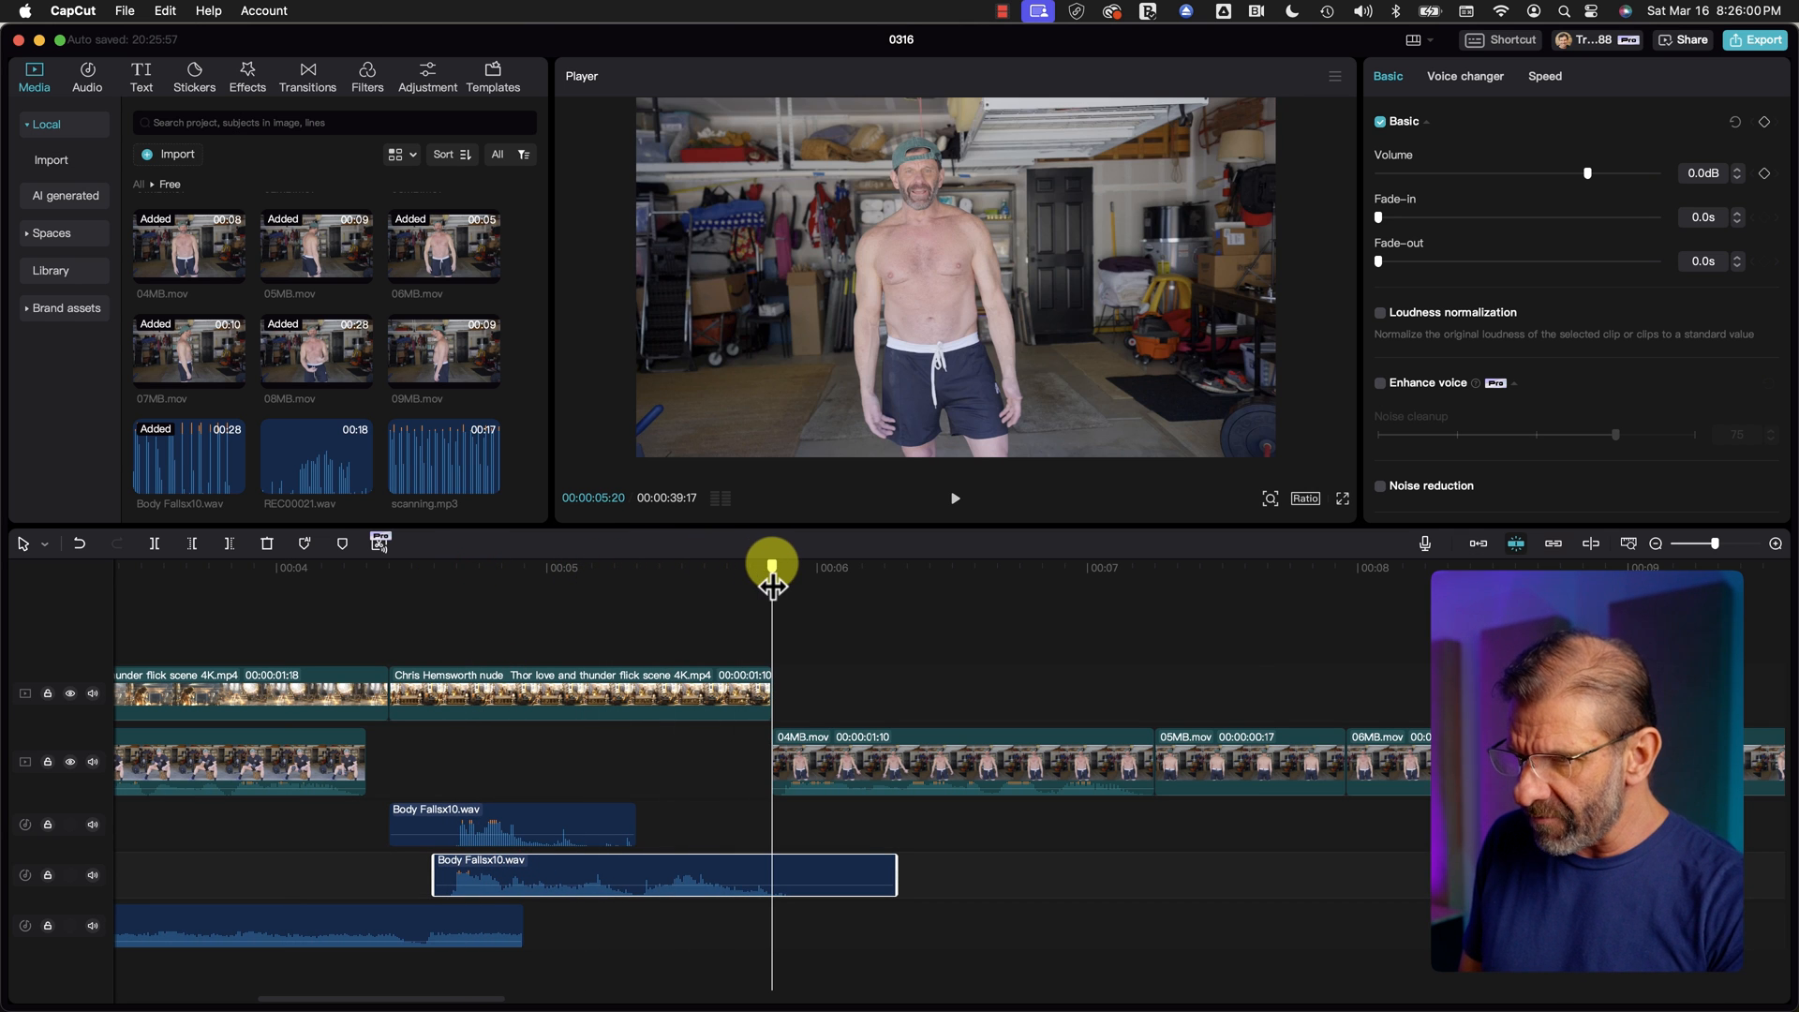
Step: Move 04MB.mov slightly earlier so it overlaps the end of the last movie cutaway, playing the section before and after the shift
{"action": "left_click", "coordinate": [188, 576]}
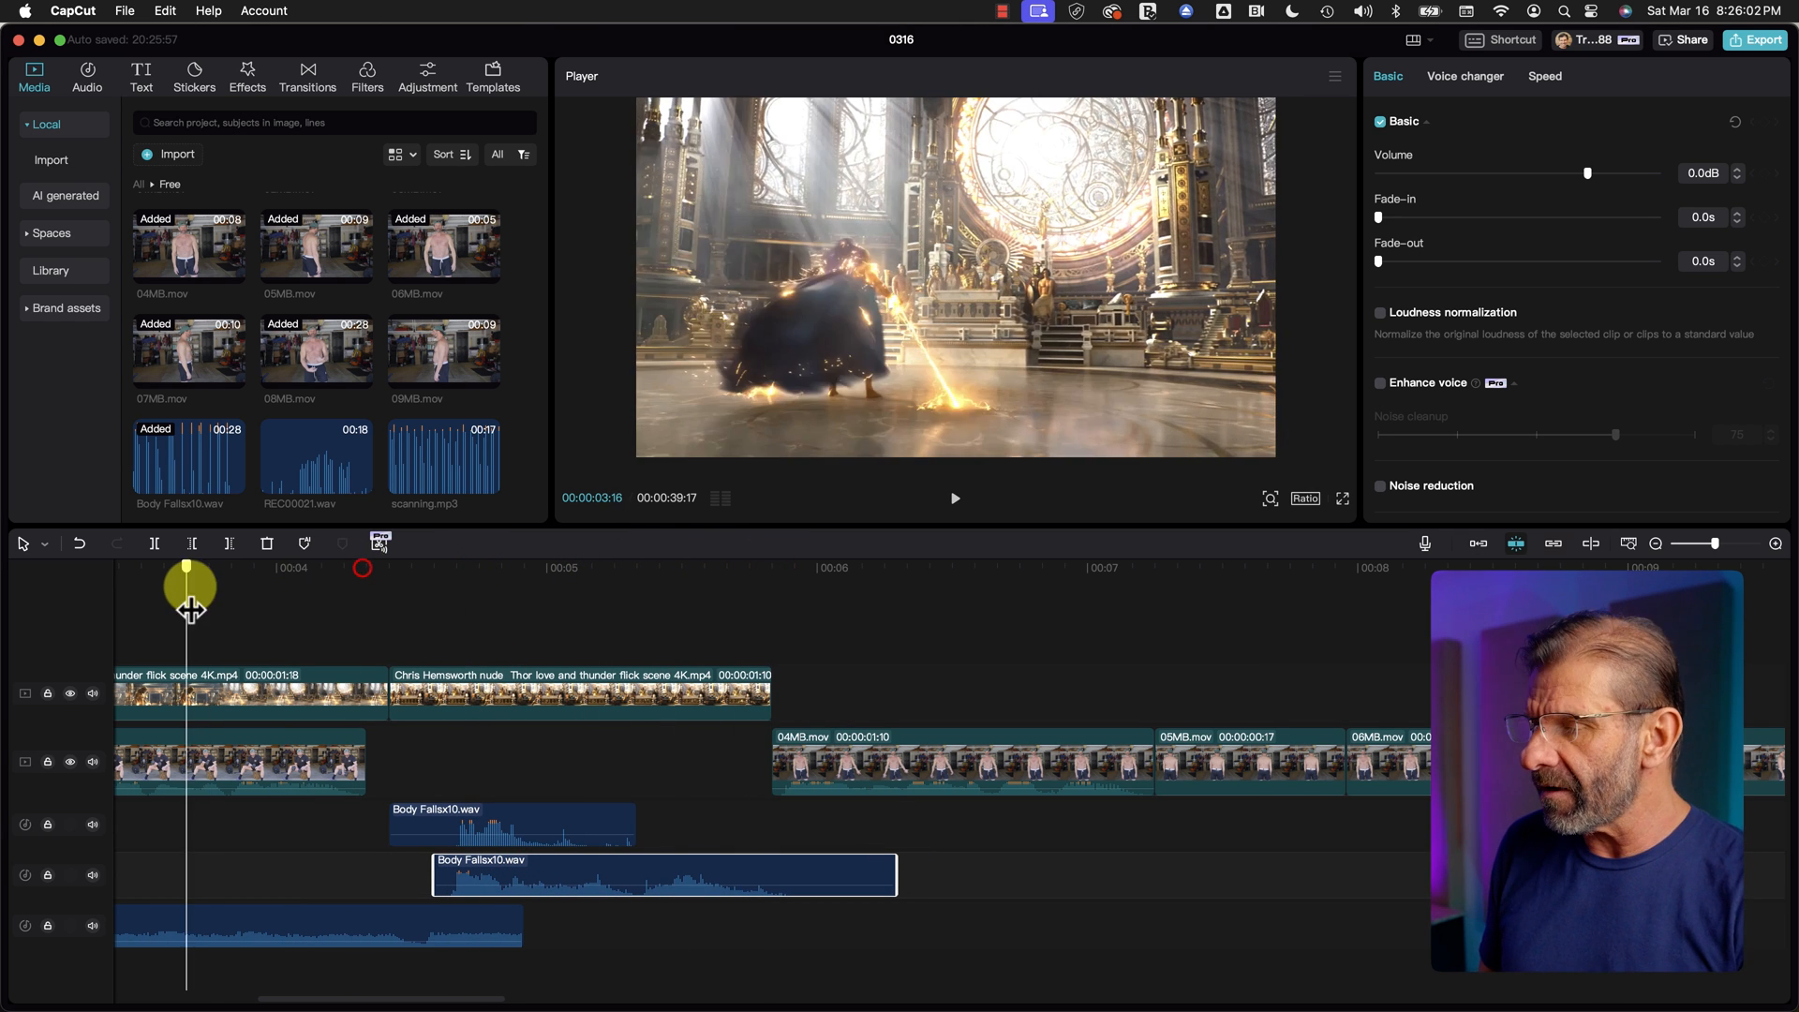
{"action": "key", "text": "space"}
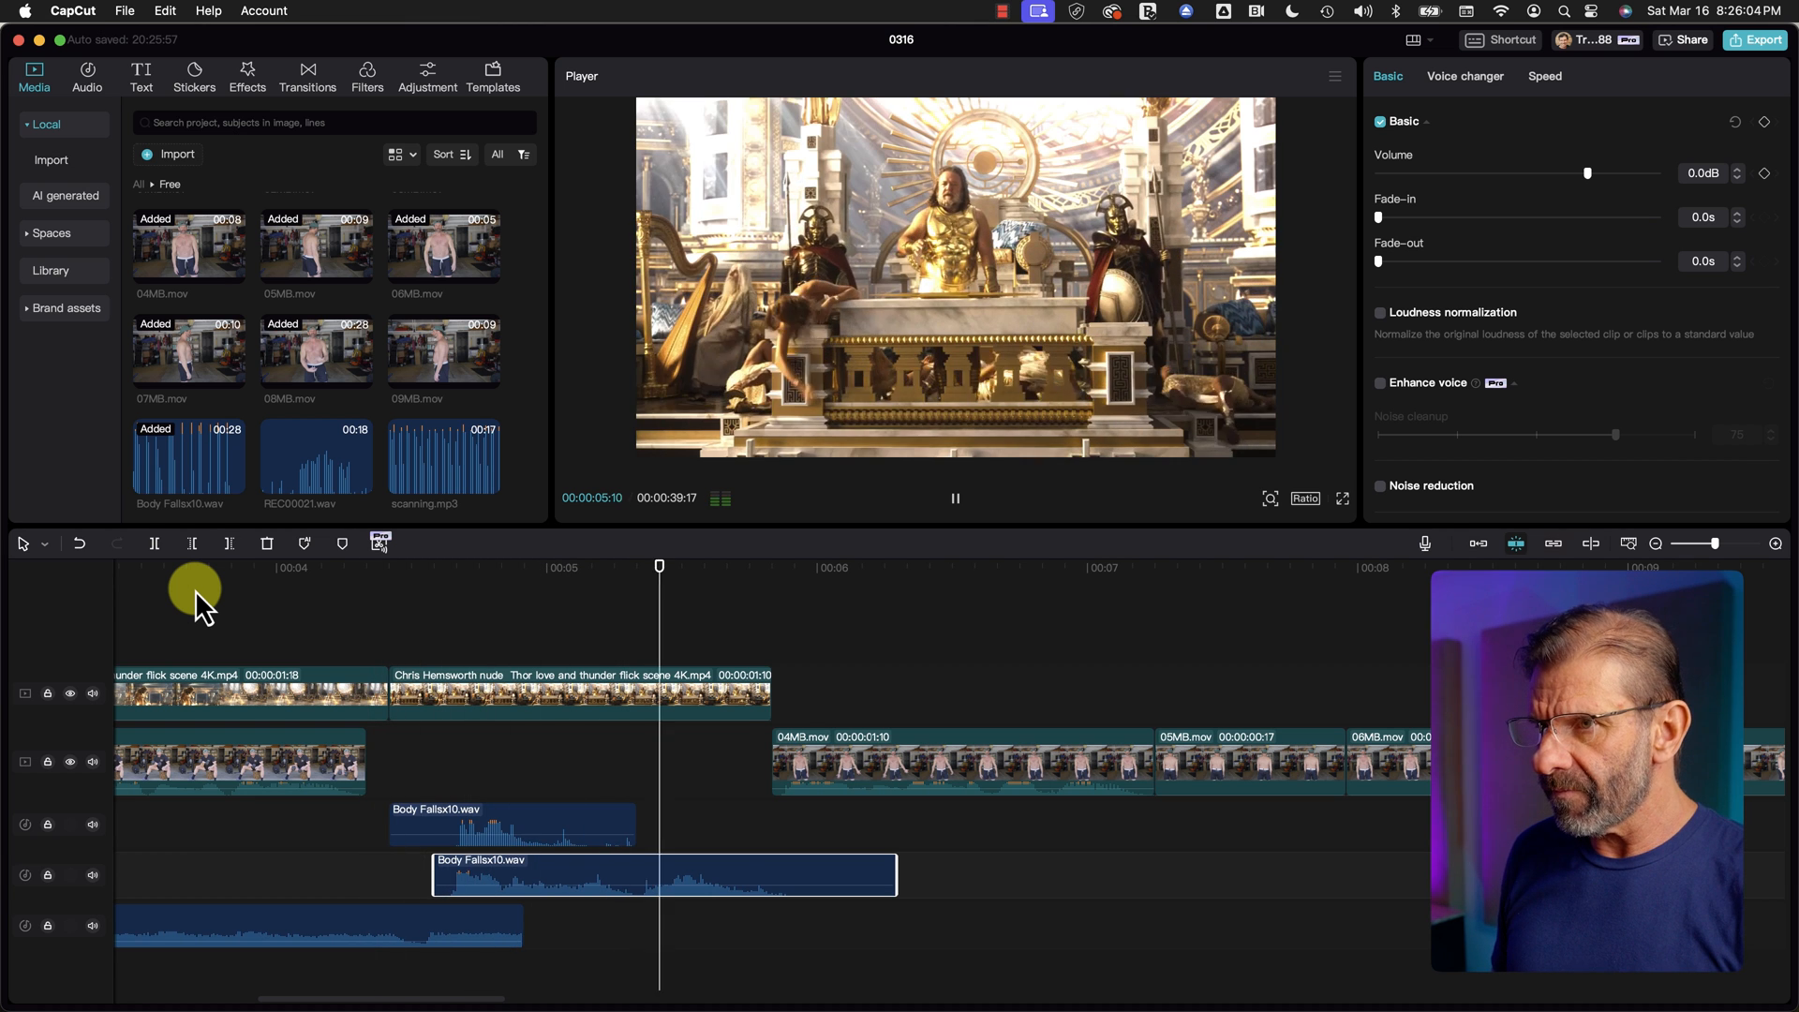
{"action": "key", "text": "space"}
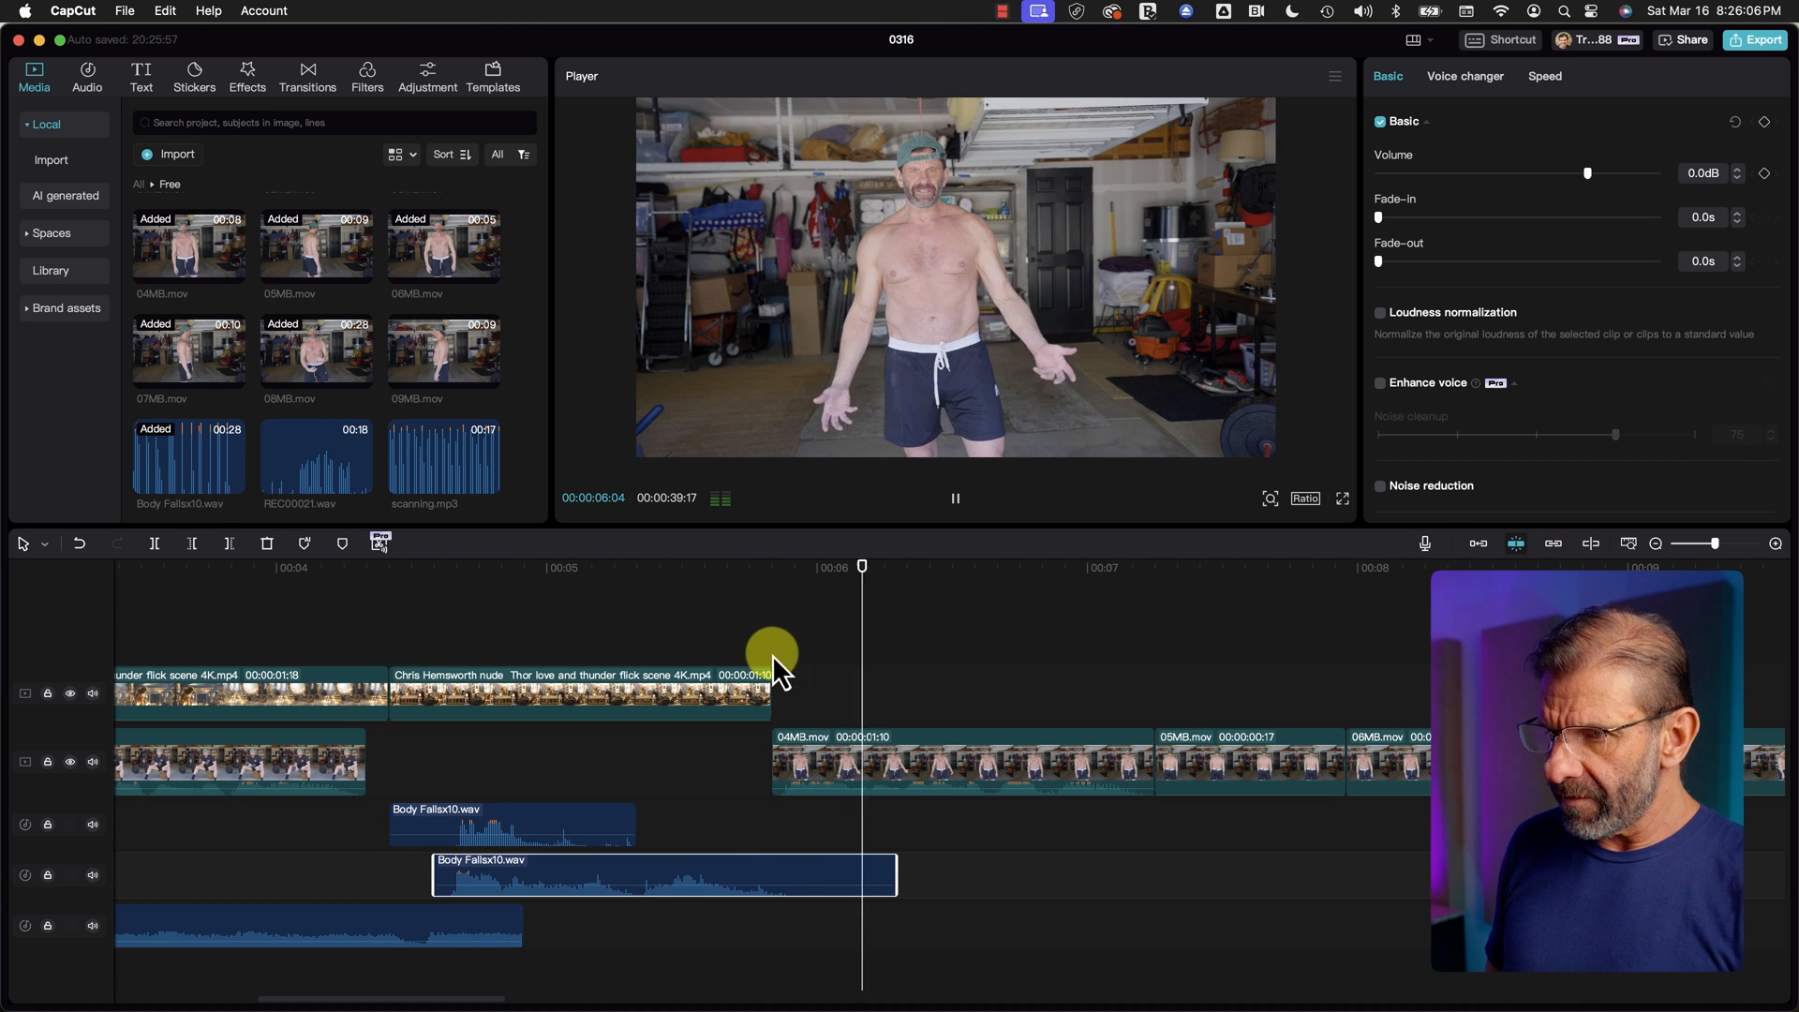
{"action": "left_click_drag", "start_coordinate": [1026, 751], "coordinate": [1010, 753]}
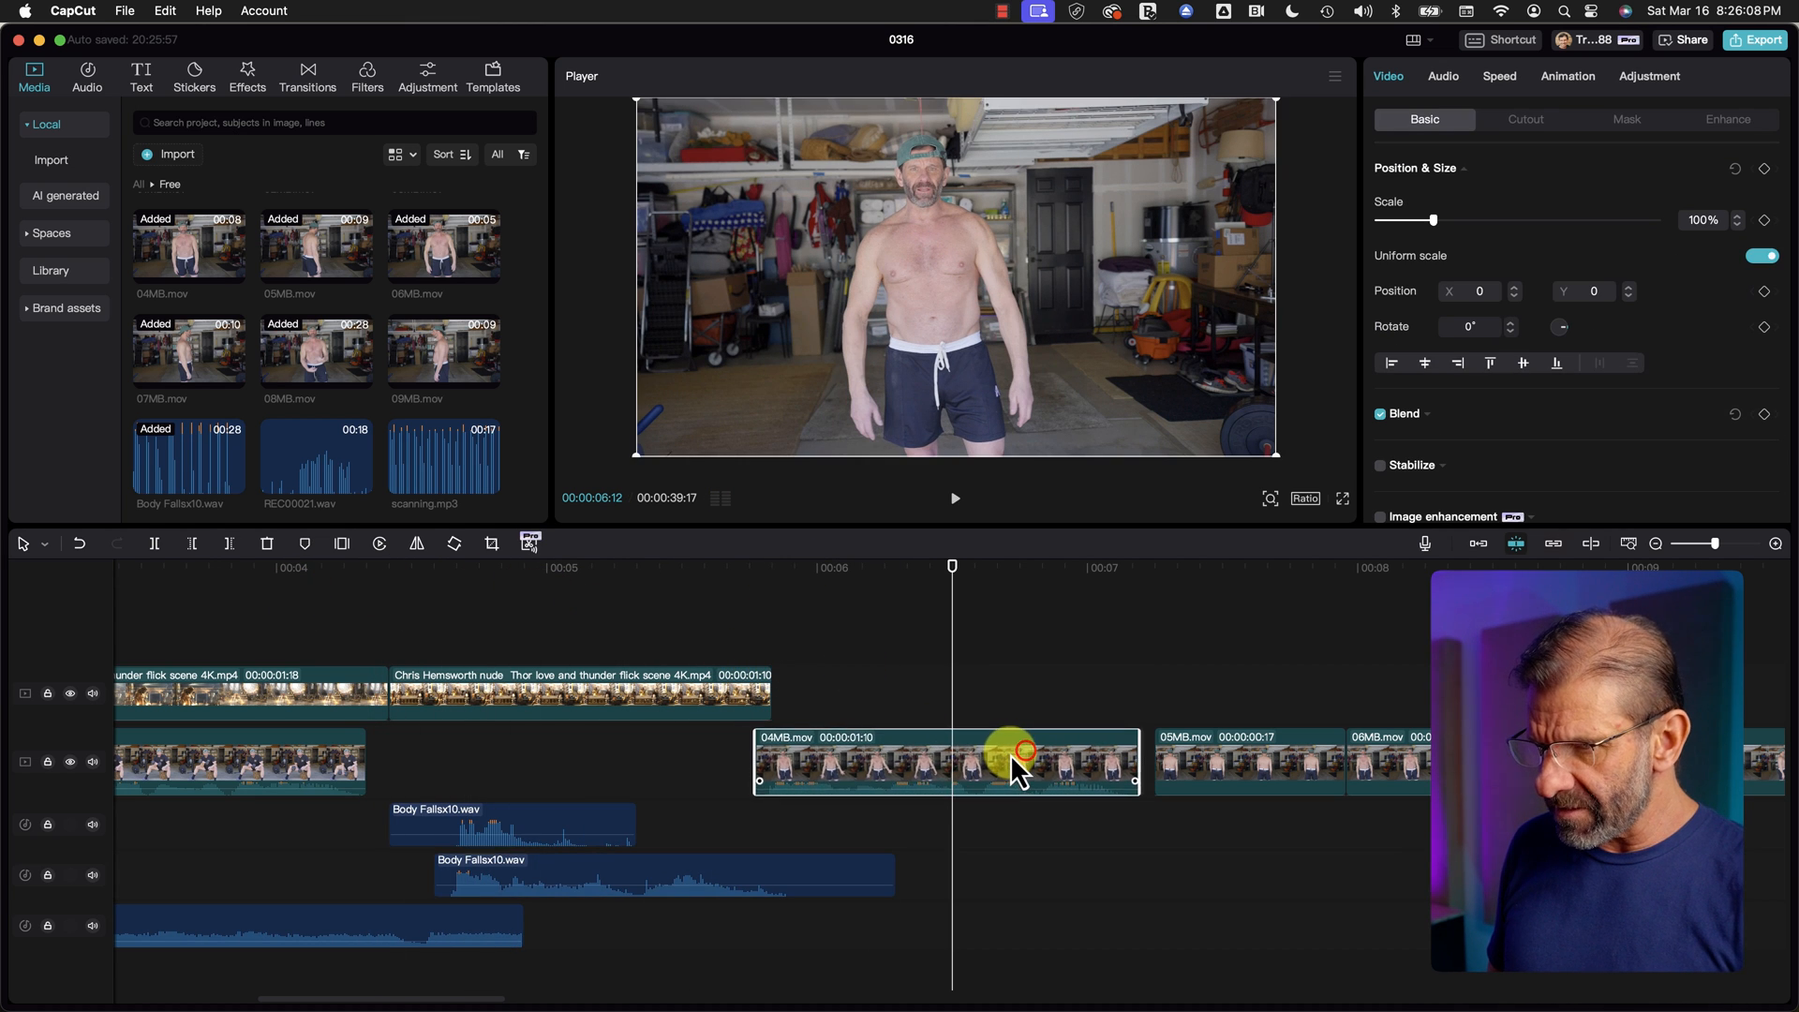
{"action": "left_click", "coordinate": [671, 571]}
{"action": "key", "text": "space"}
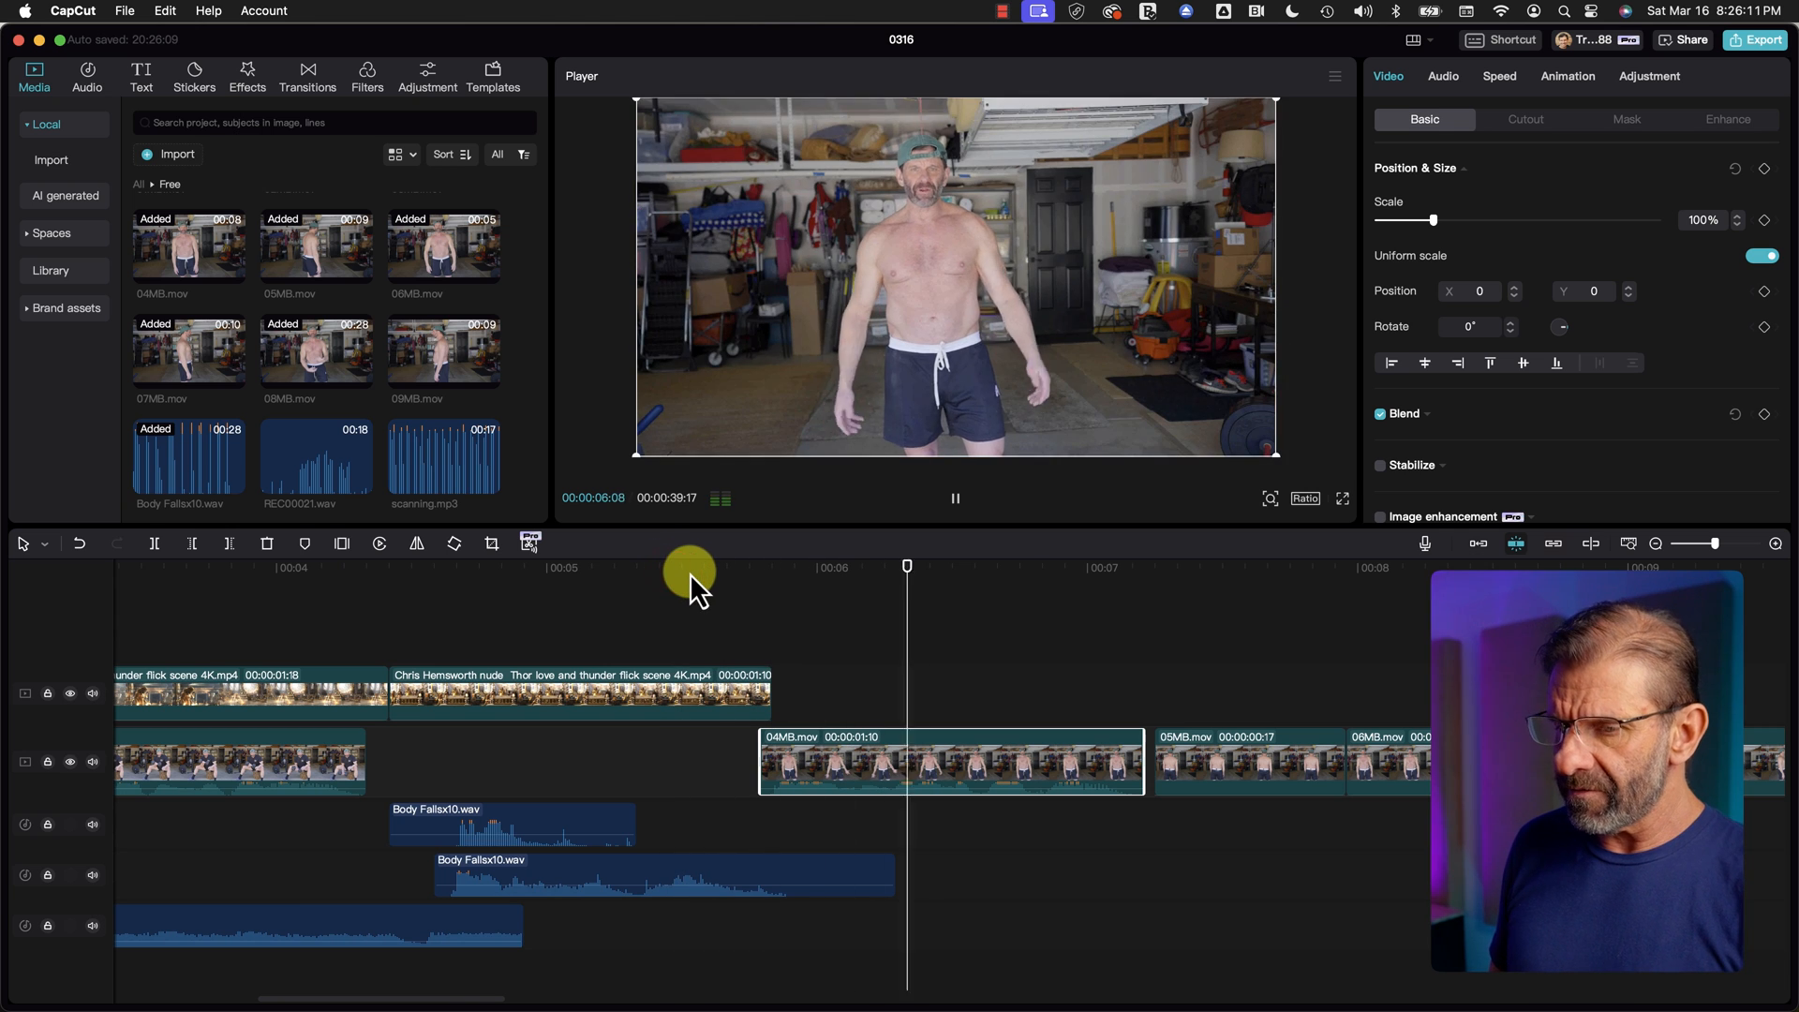
{"action": "key", "text": "space"}
Step: Move 05MB.mov onto the upper video track so it starts where 04MB.mov ends
{"action": "left_click_drag", "start_coordinate": [1283, 773], "coordinate": [1226, 680]}
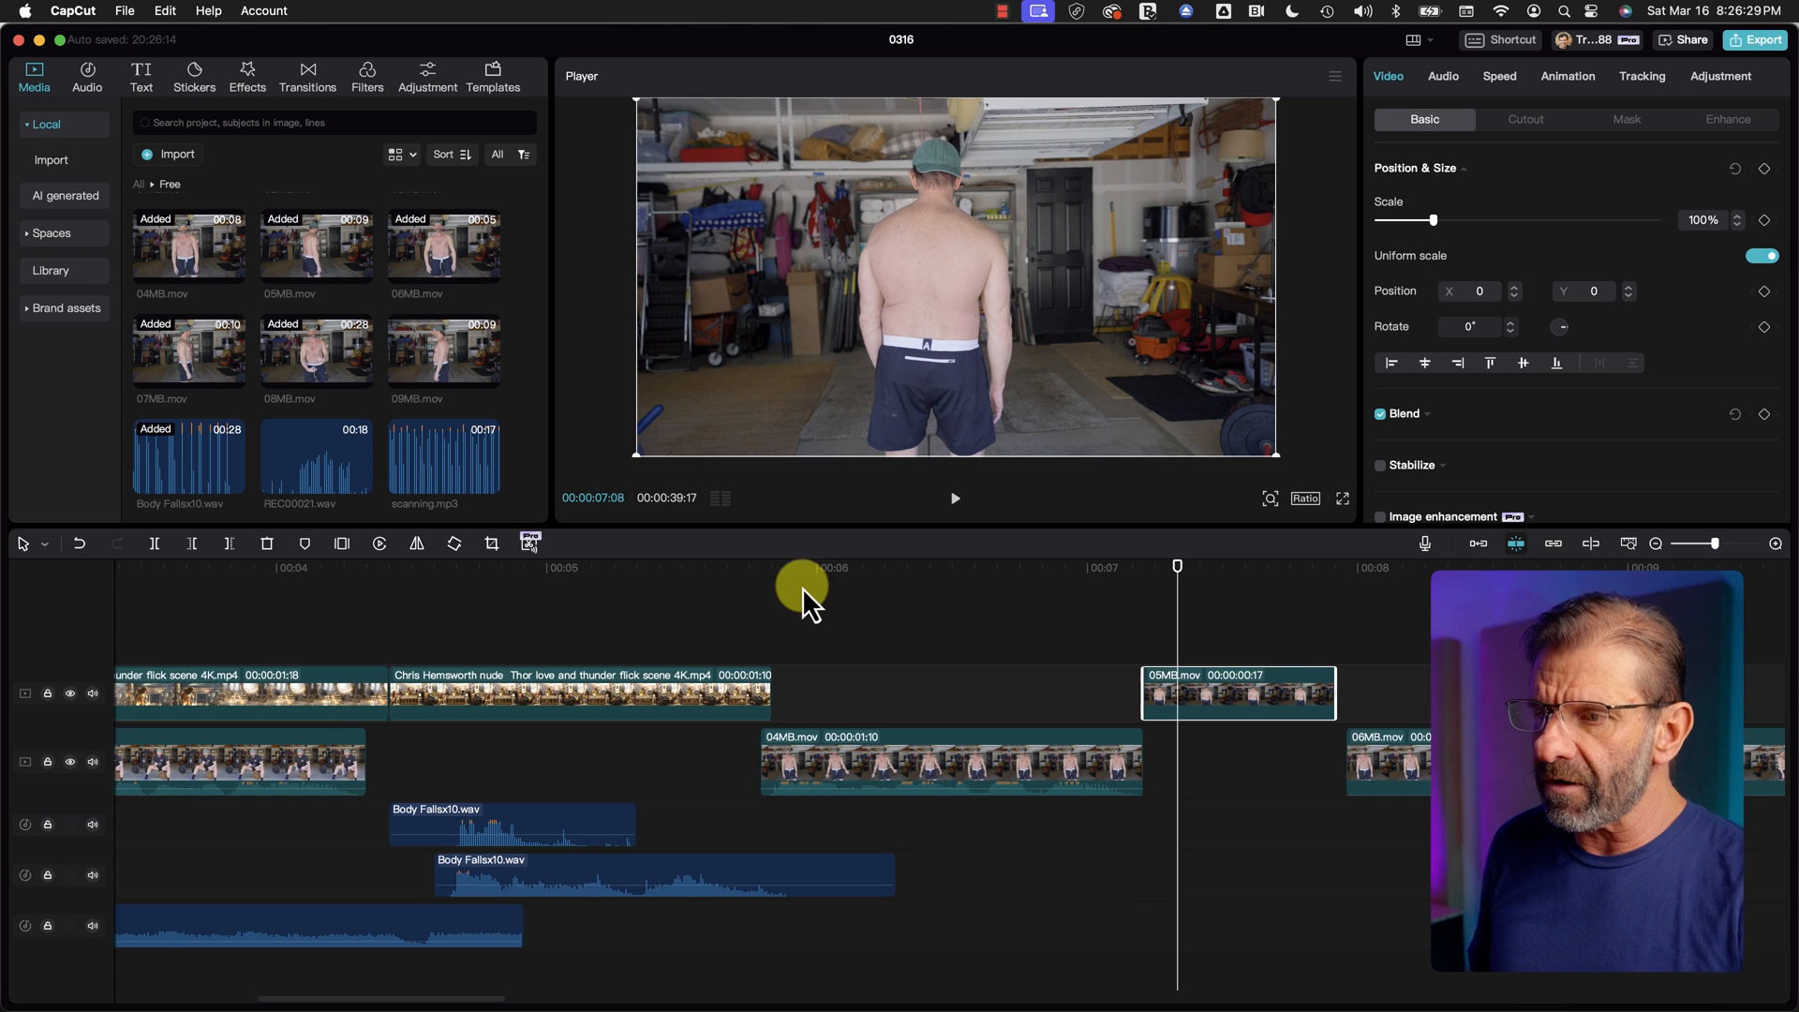
{"action": "left_click", "coordinate": [1279, 670]}
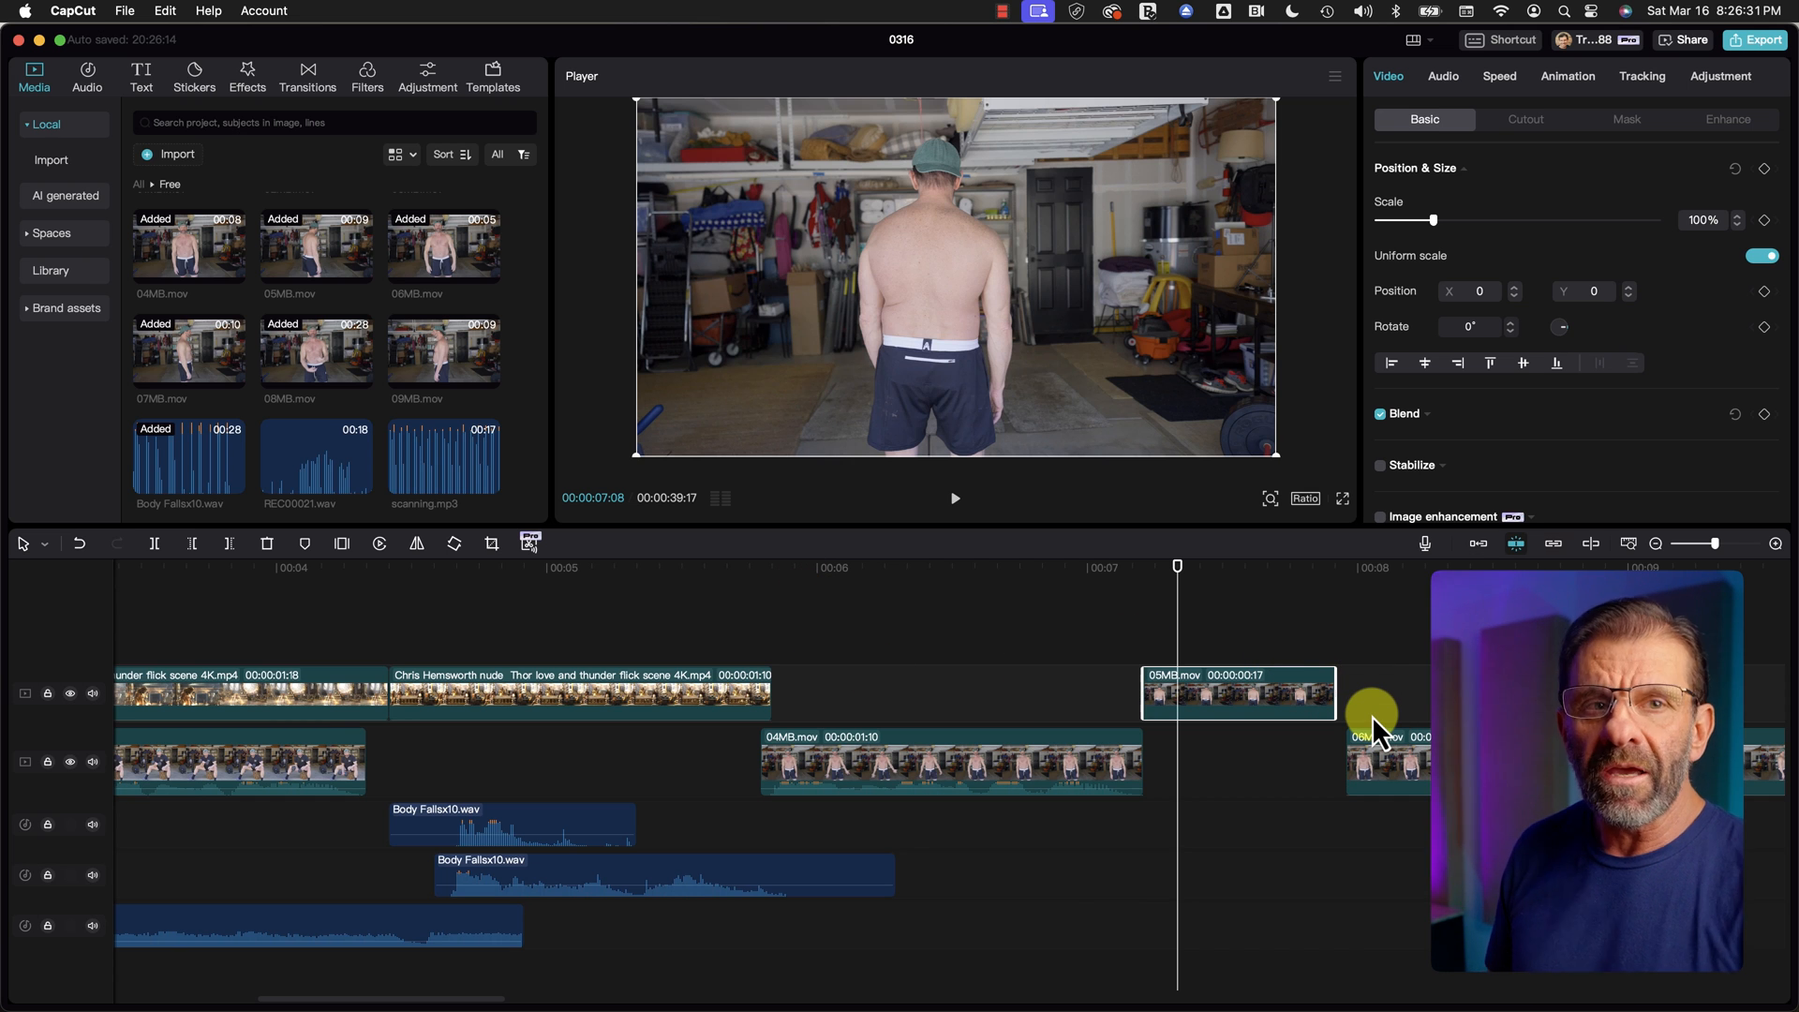
Step: Move the second Action Sport Rock Extreme Drive part closer to the video clips and trim its beginning, playing the music between edits
{"action": "key", "text": "shift+z"}
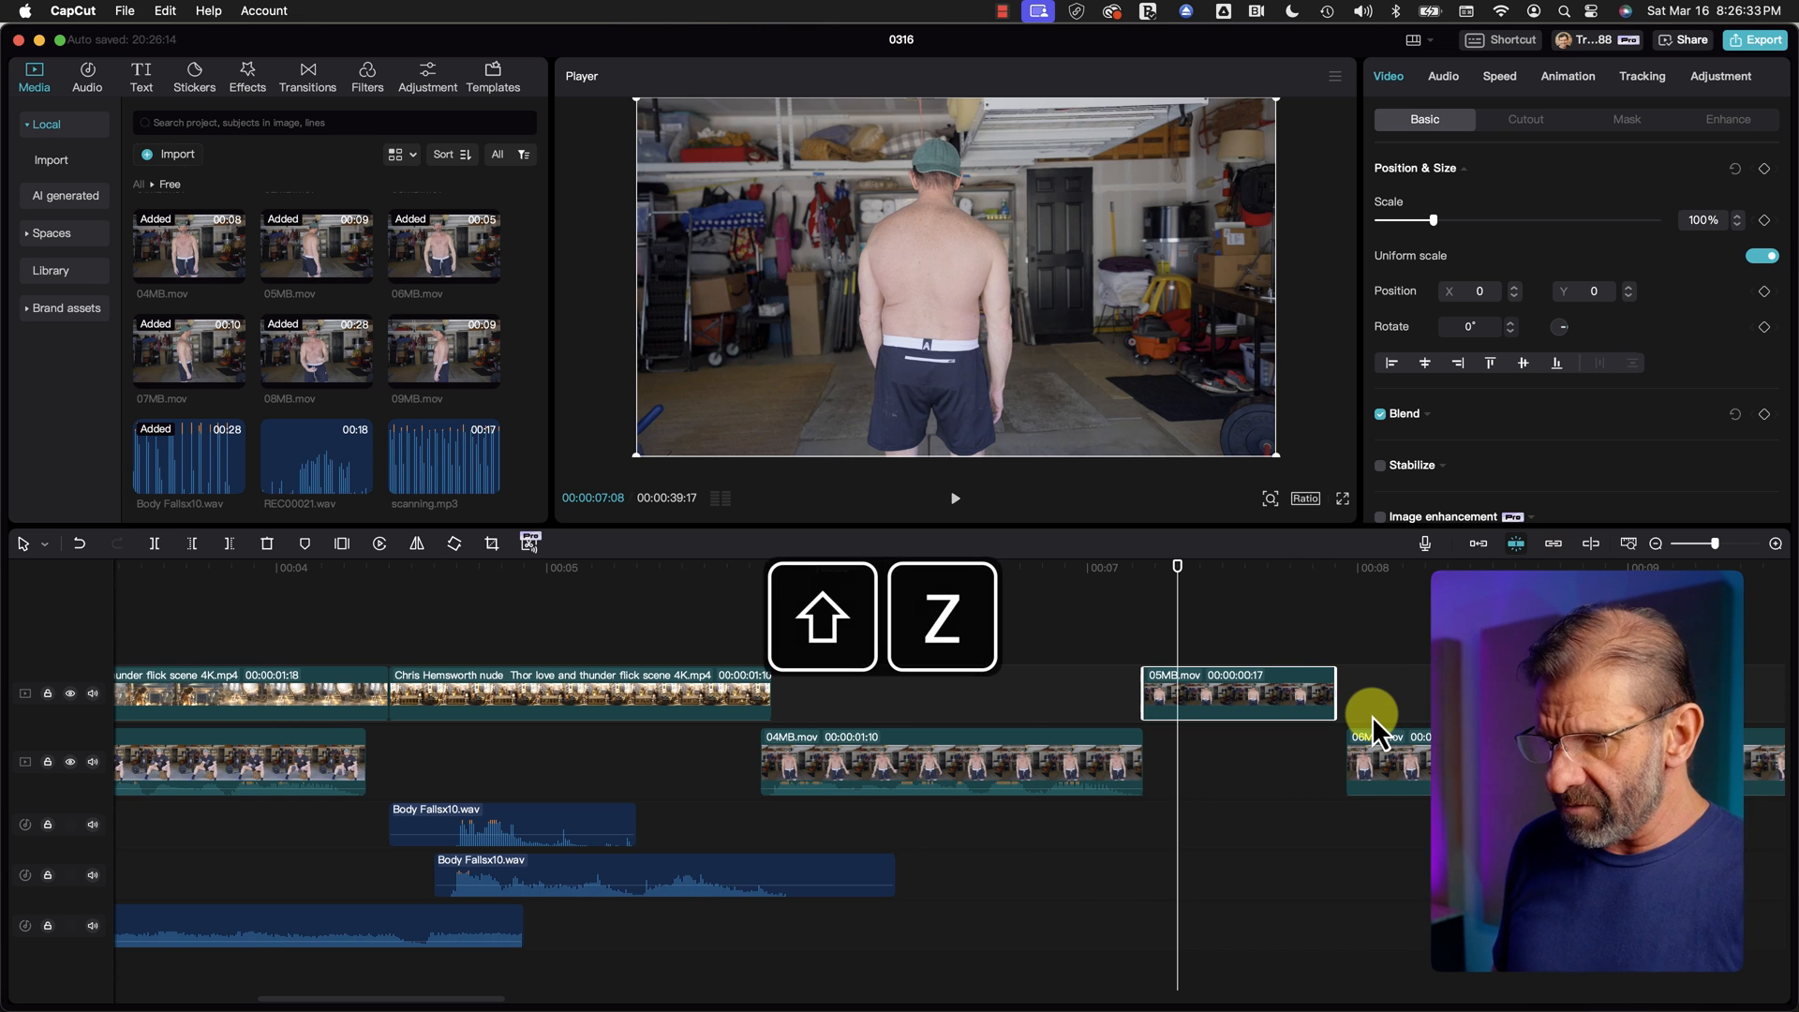
{"action": "left_click_drag", "start_coordinate": [1109, 572], "coordinate": [1004, 587]}
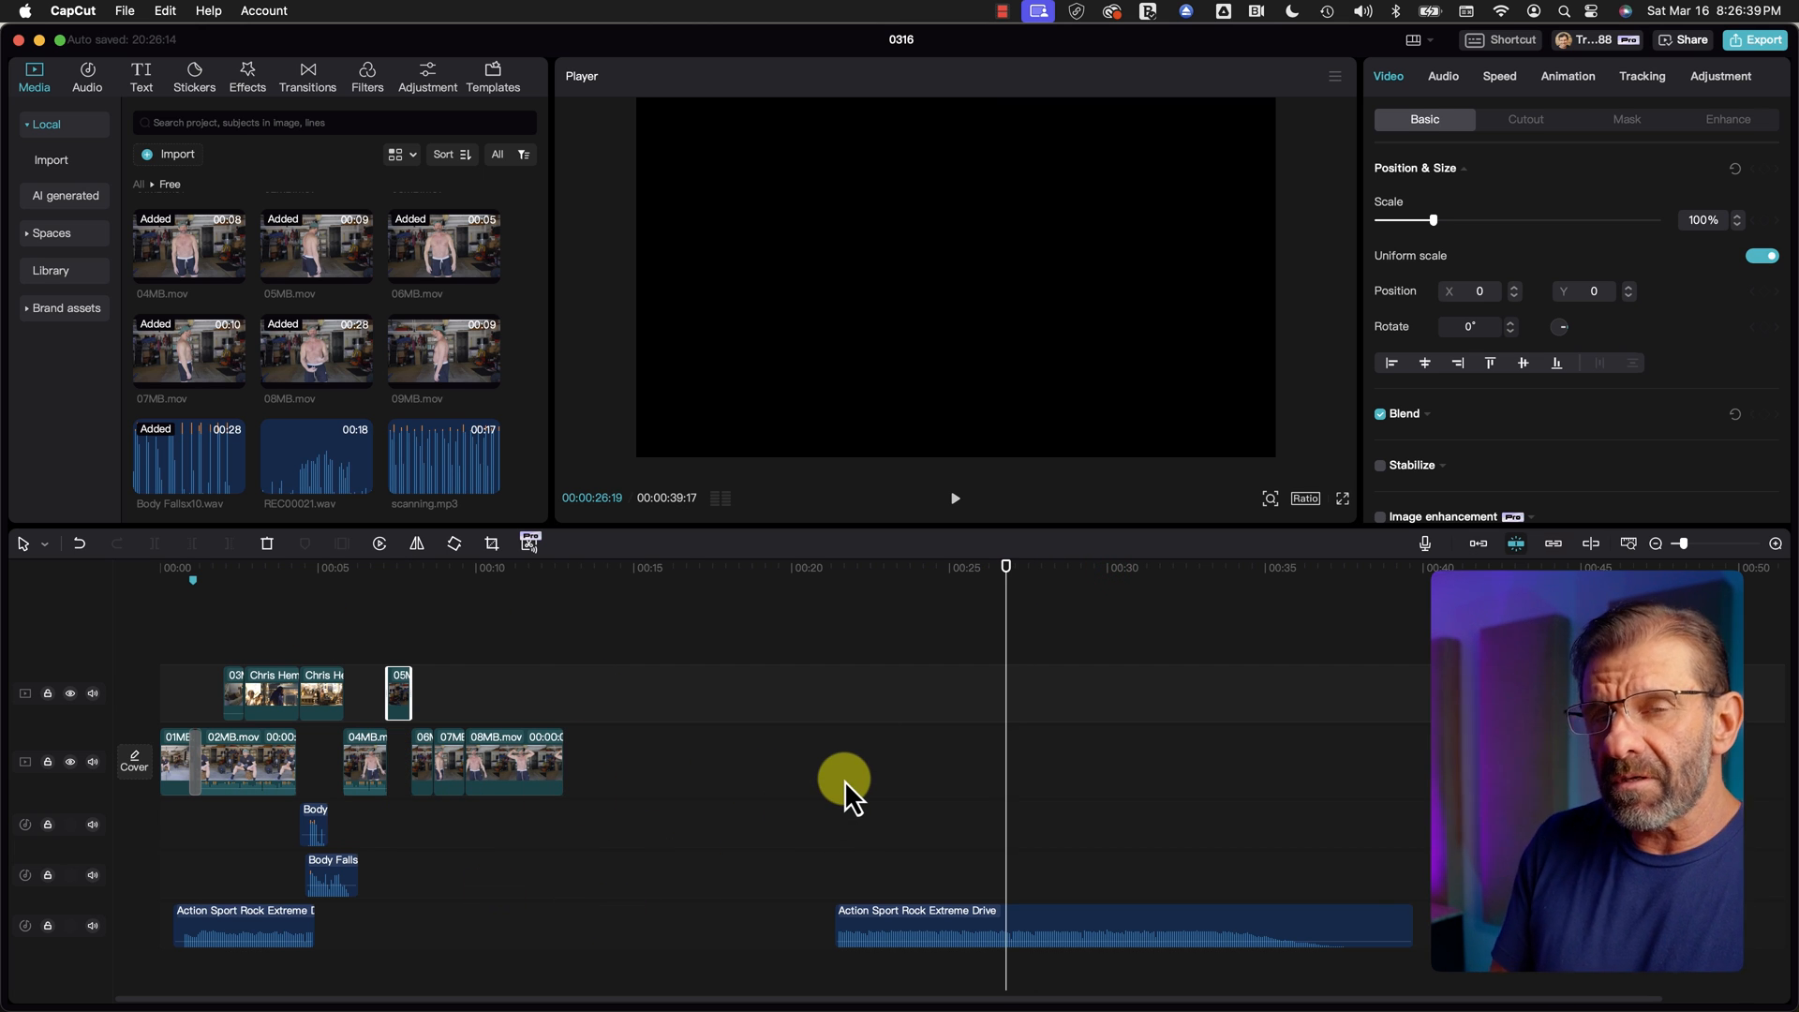
{"action": "left_click_drag", "start_coordinate": [1089, 901], "coordinate": [879, 910]}
{"action": "left_click", "coordinate": [691, 565]}
{"action": "key", "text": "space"}
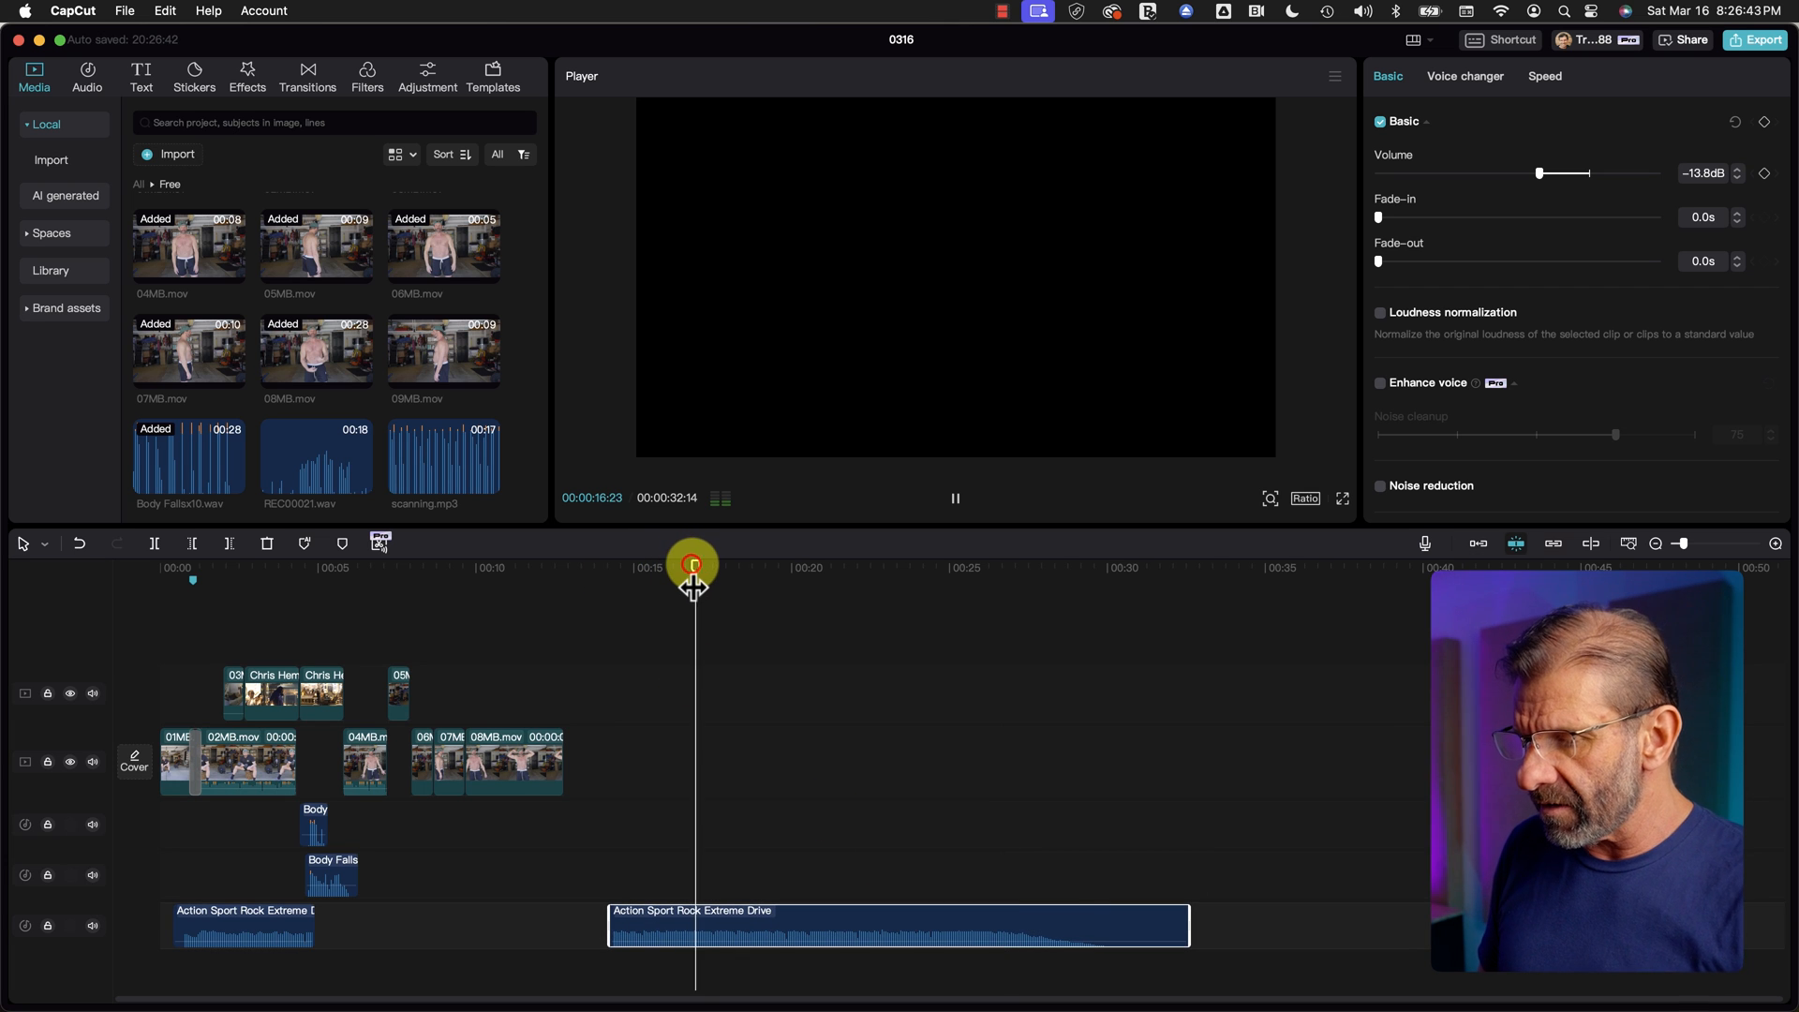
{"action": "key", "text": "space"}
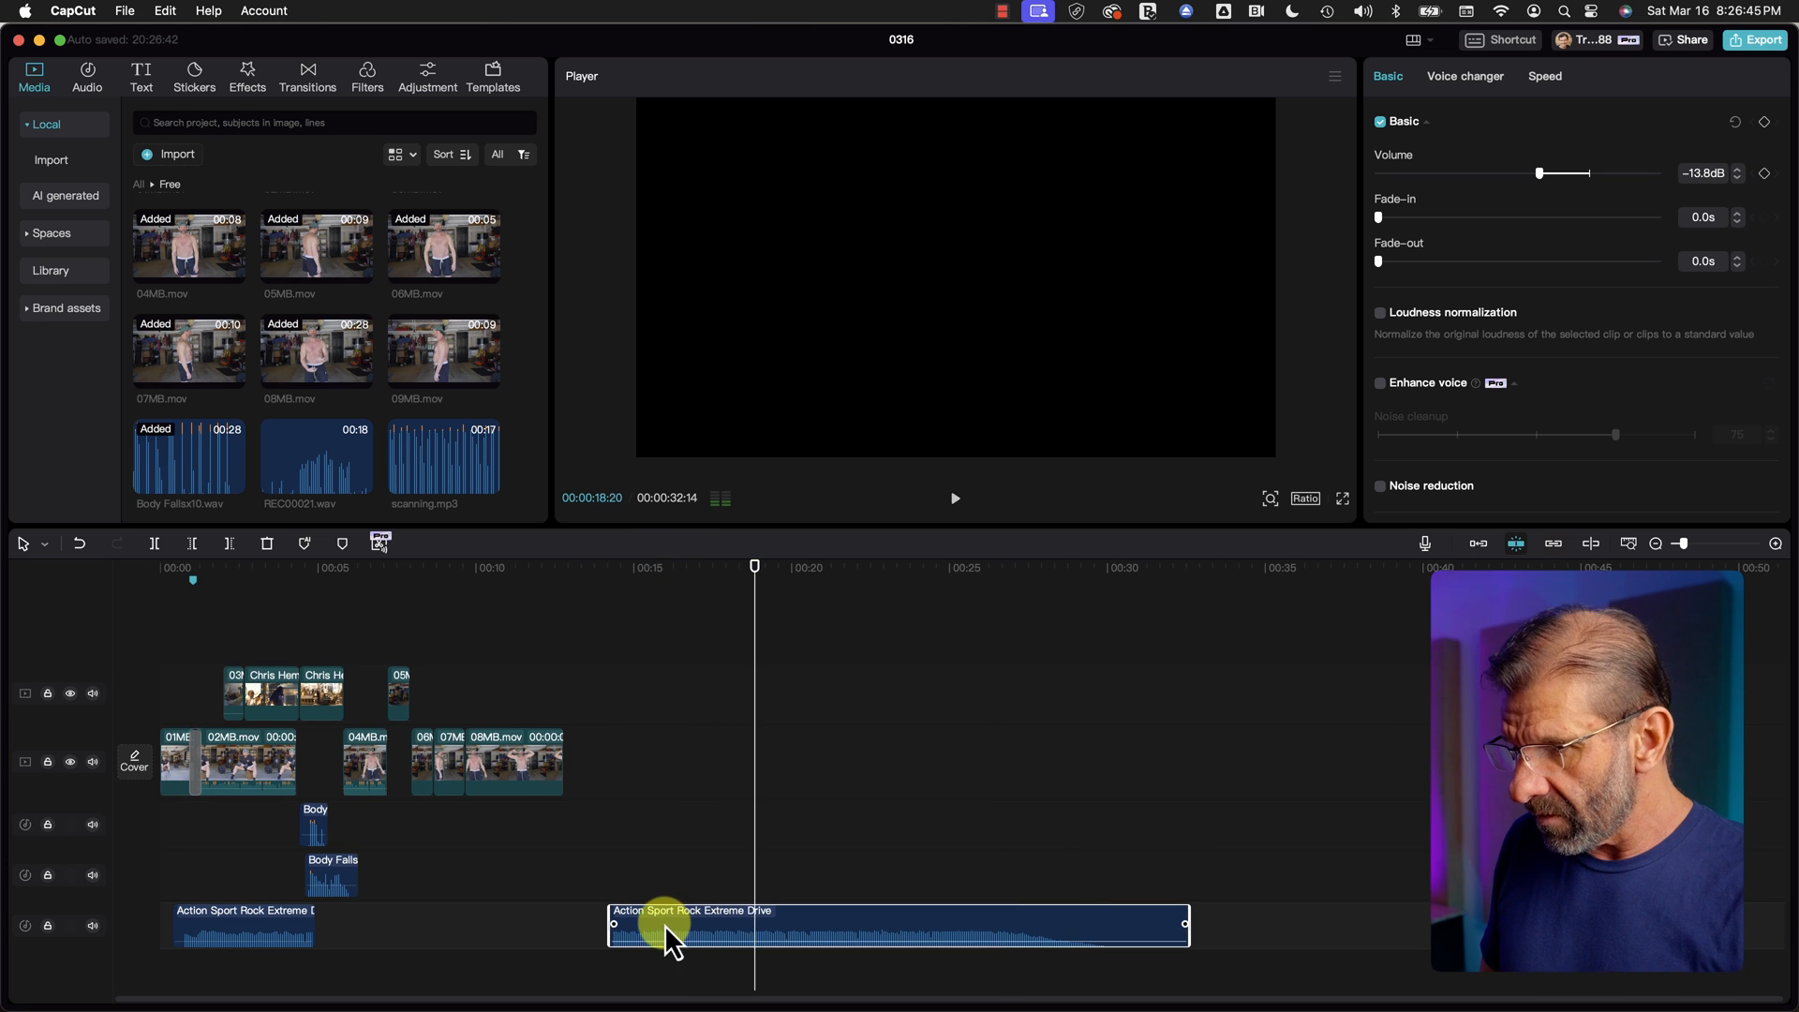
{"action": "left_click_drag", "start_coordinate": [607, 911], "coordinate": [707, 912]}
{"action": "left_click", "coordinate": [706, 571]}
{"action": "key", "text": "space"}
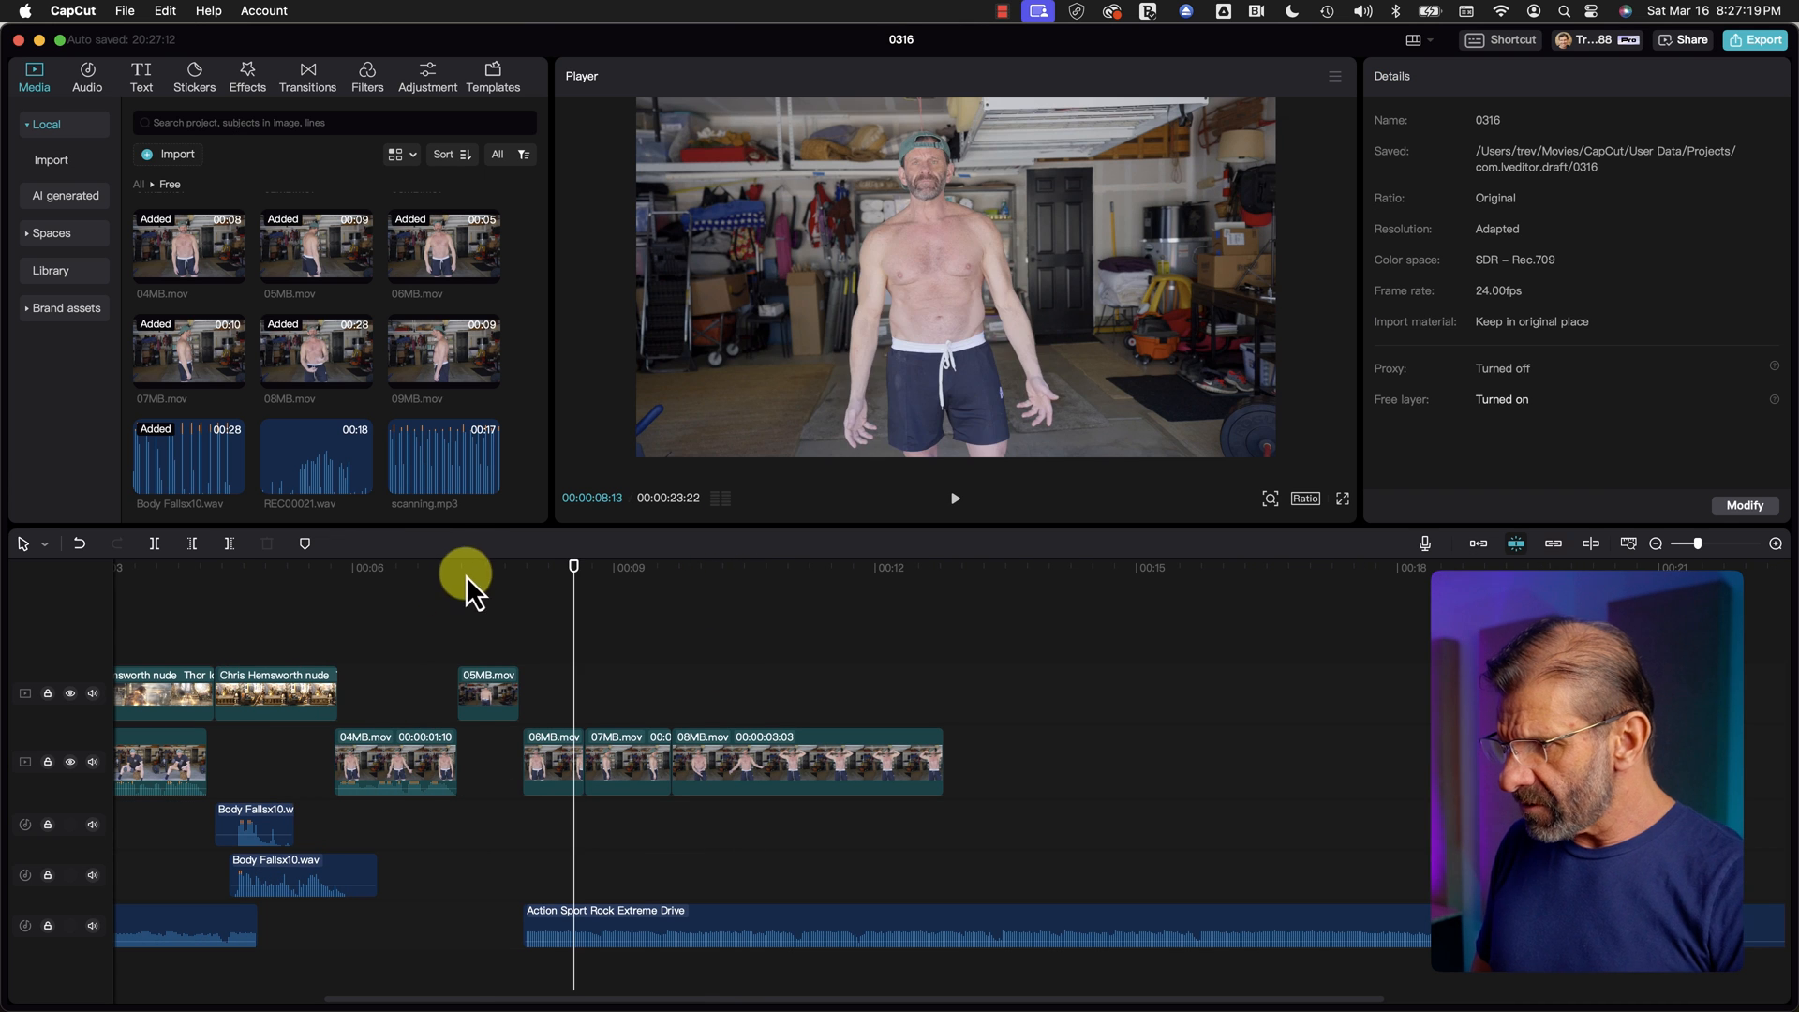
Step: Move the second music part to start with 05MB.mov at 00:00:07:05 and play across that point
{"action": "mouse_move", "coordinate": [473, 568]}
{"action": "left_mouse_down"}
{"action": "mouse_move", "coordinate": [399, 590]}
{"action": "mouse_move", "coordinate": [456, 583]}
{"action": "left_mouse_up"}
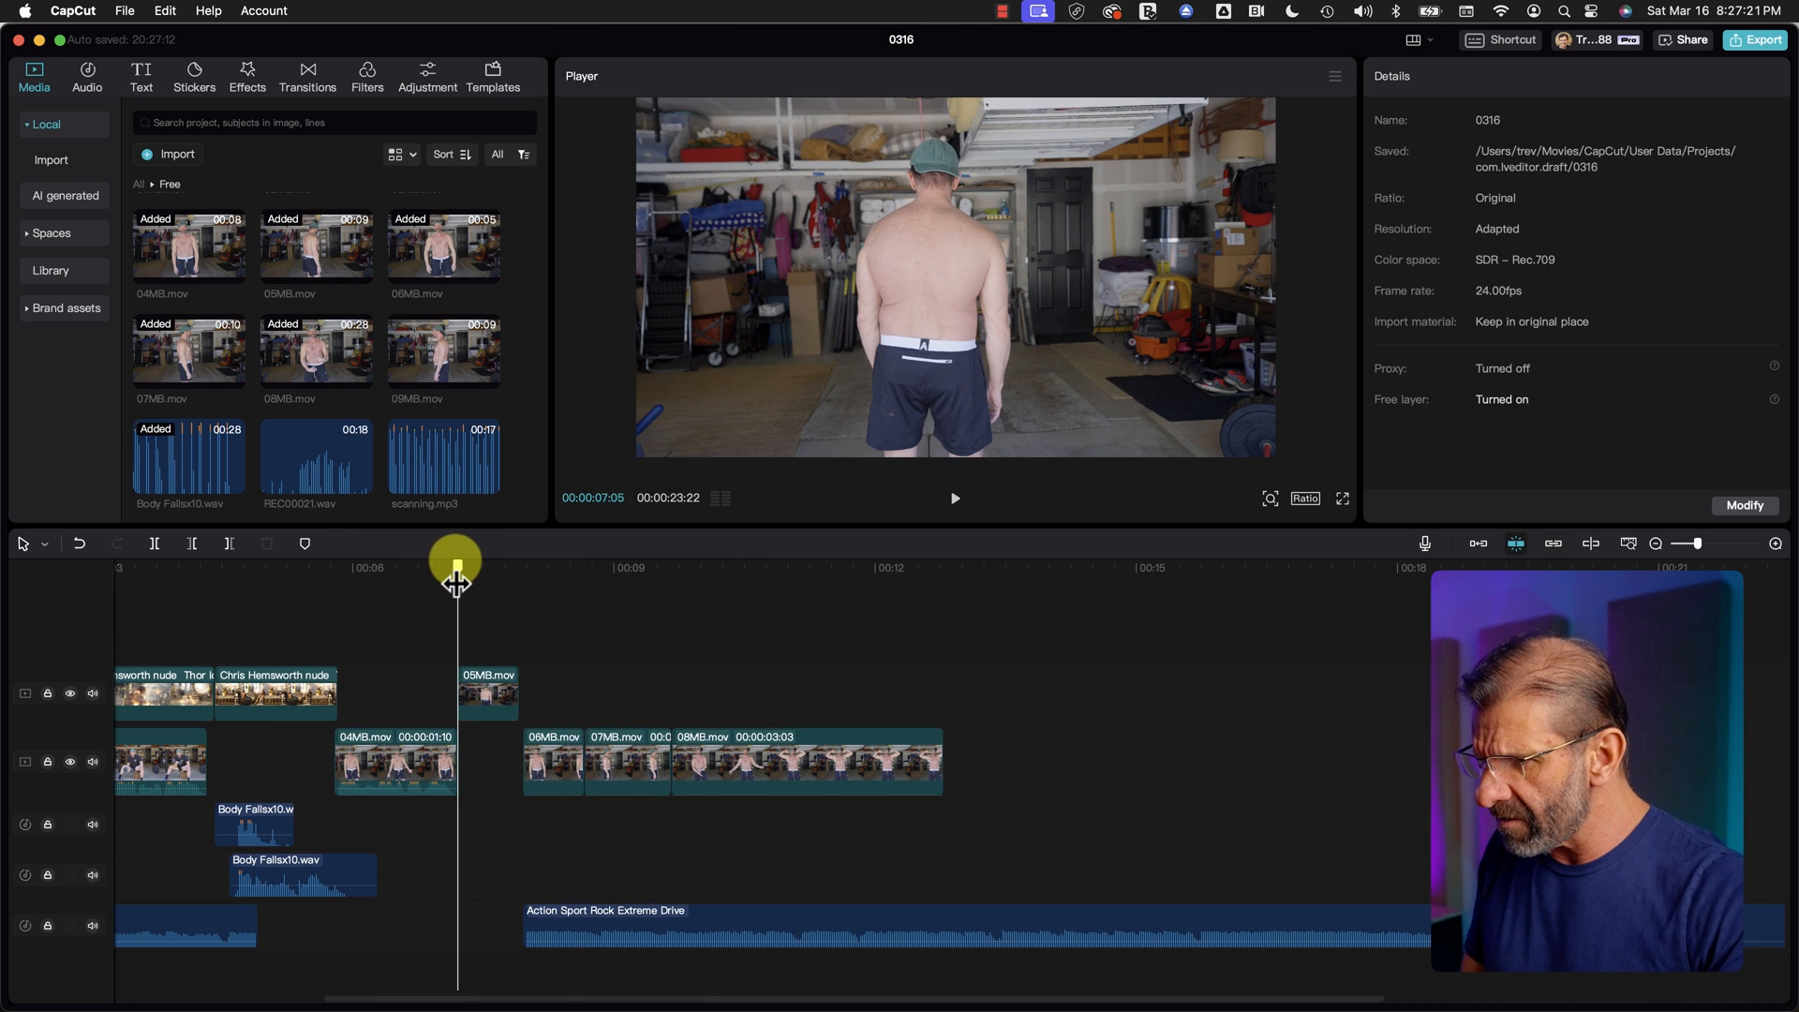
{"action": "left_click_drag", "start_coordinate": [635, 914], "coordinate": [573, 914]}
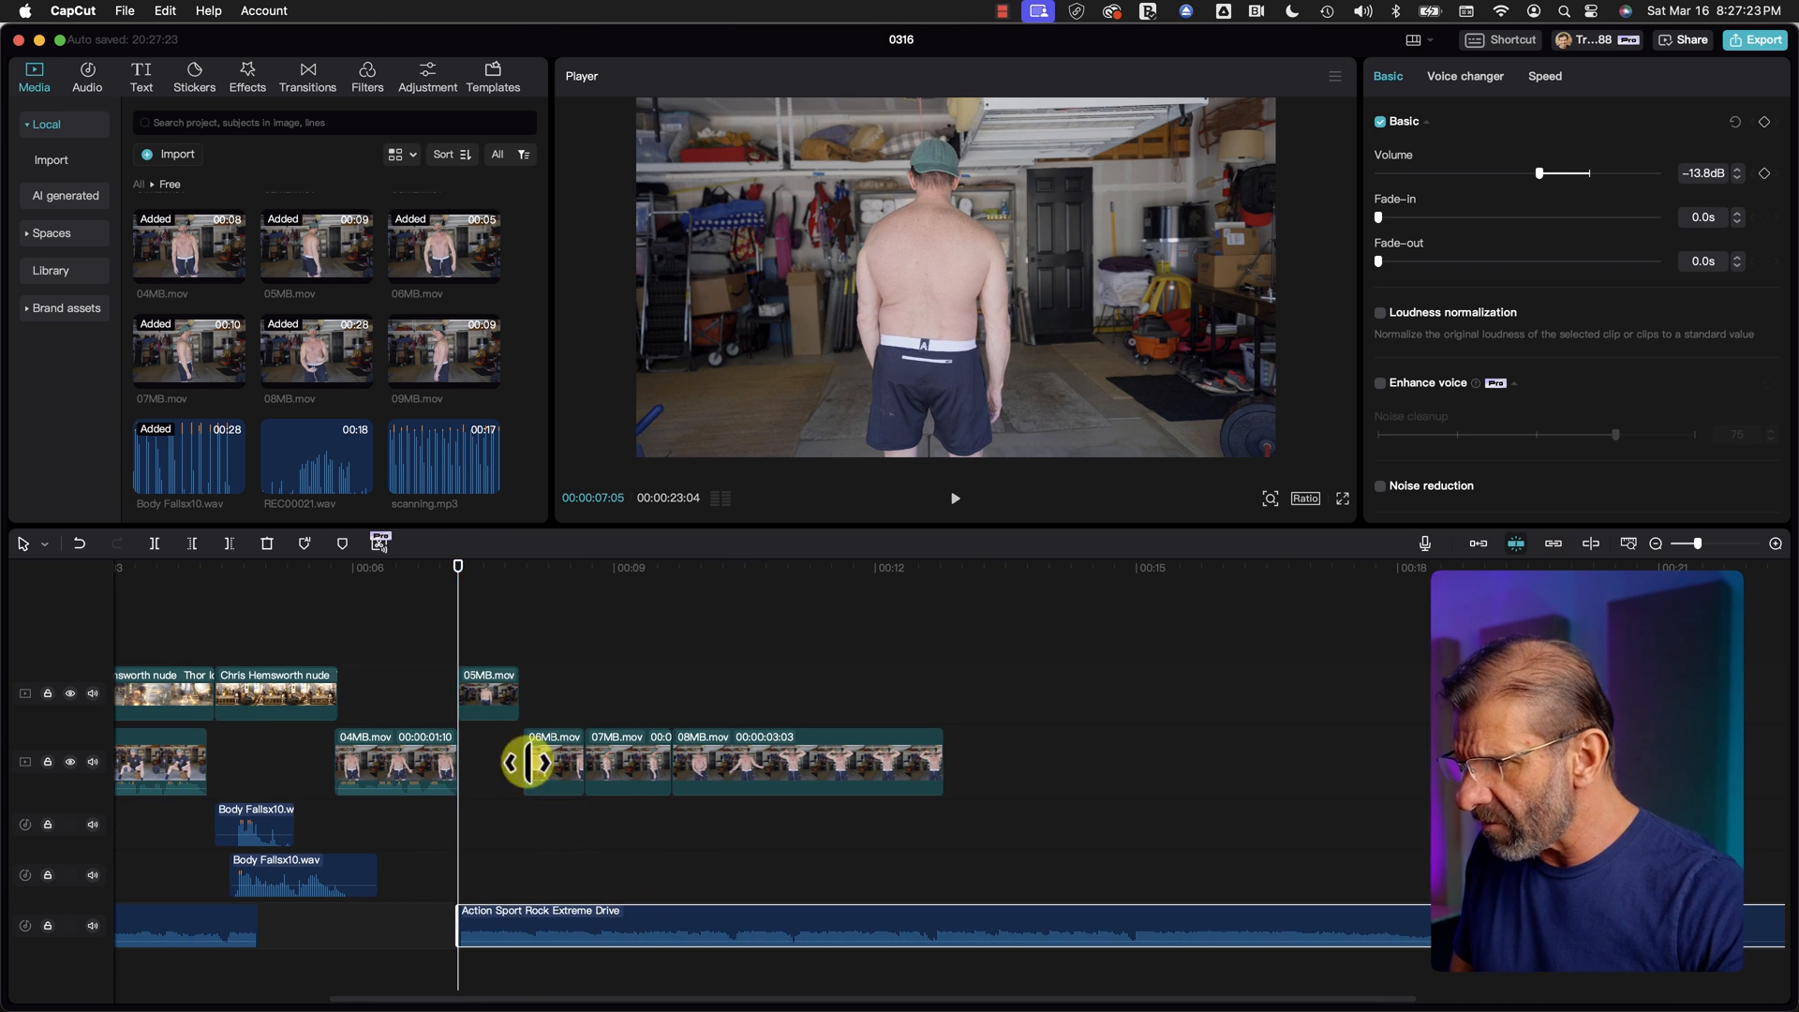
{"action": "left_click", "coordinate": [364, 568]}
{"action": "key", "text": "space"}
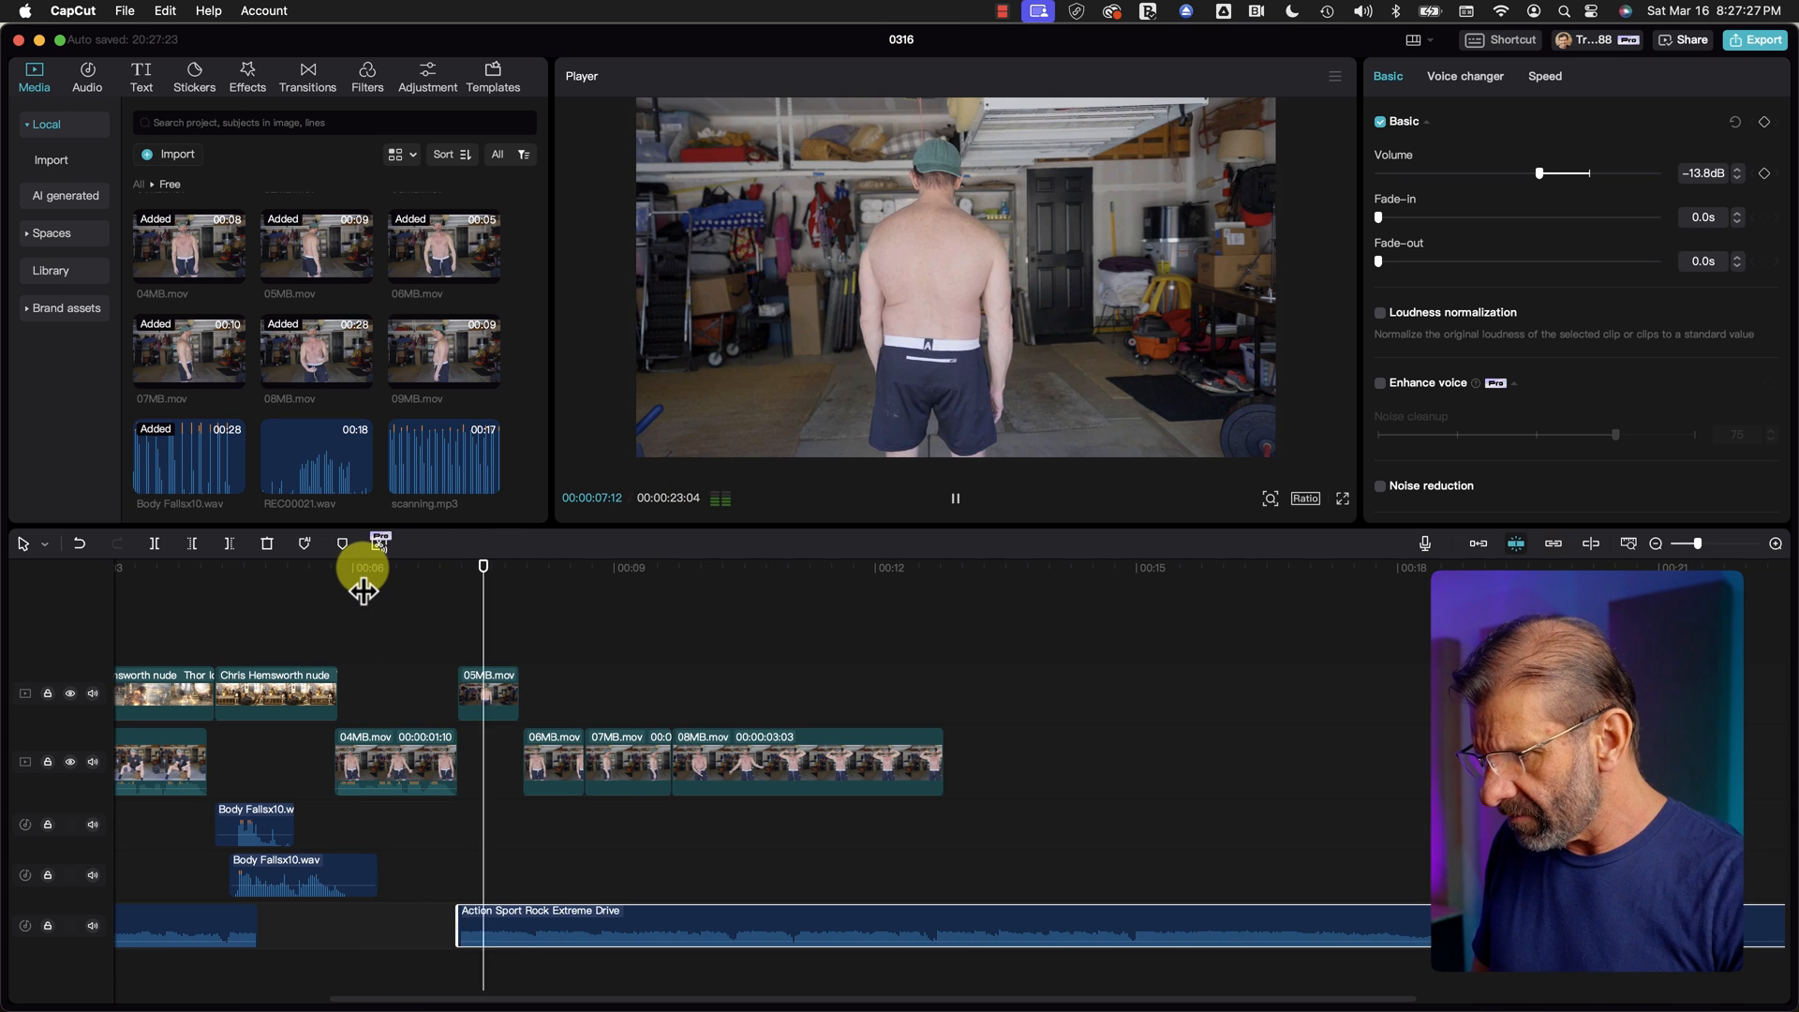
{"action": "key", "text": "space"}
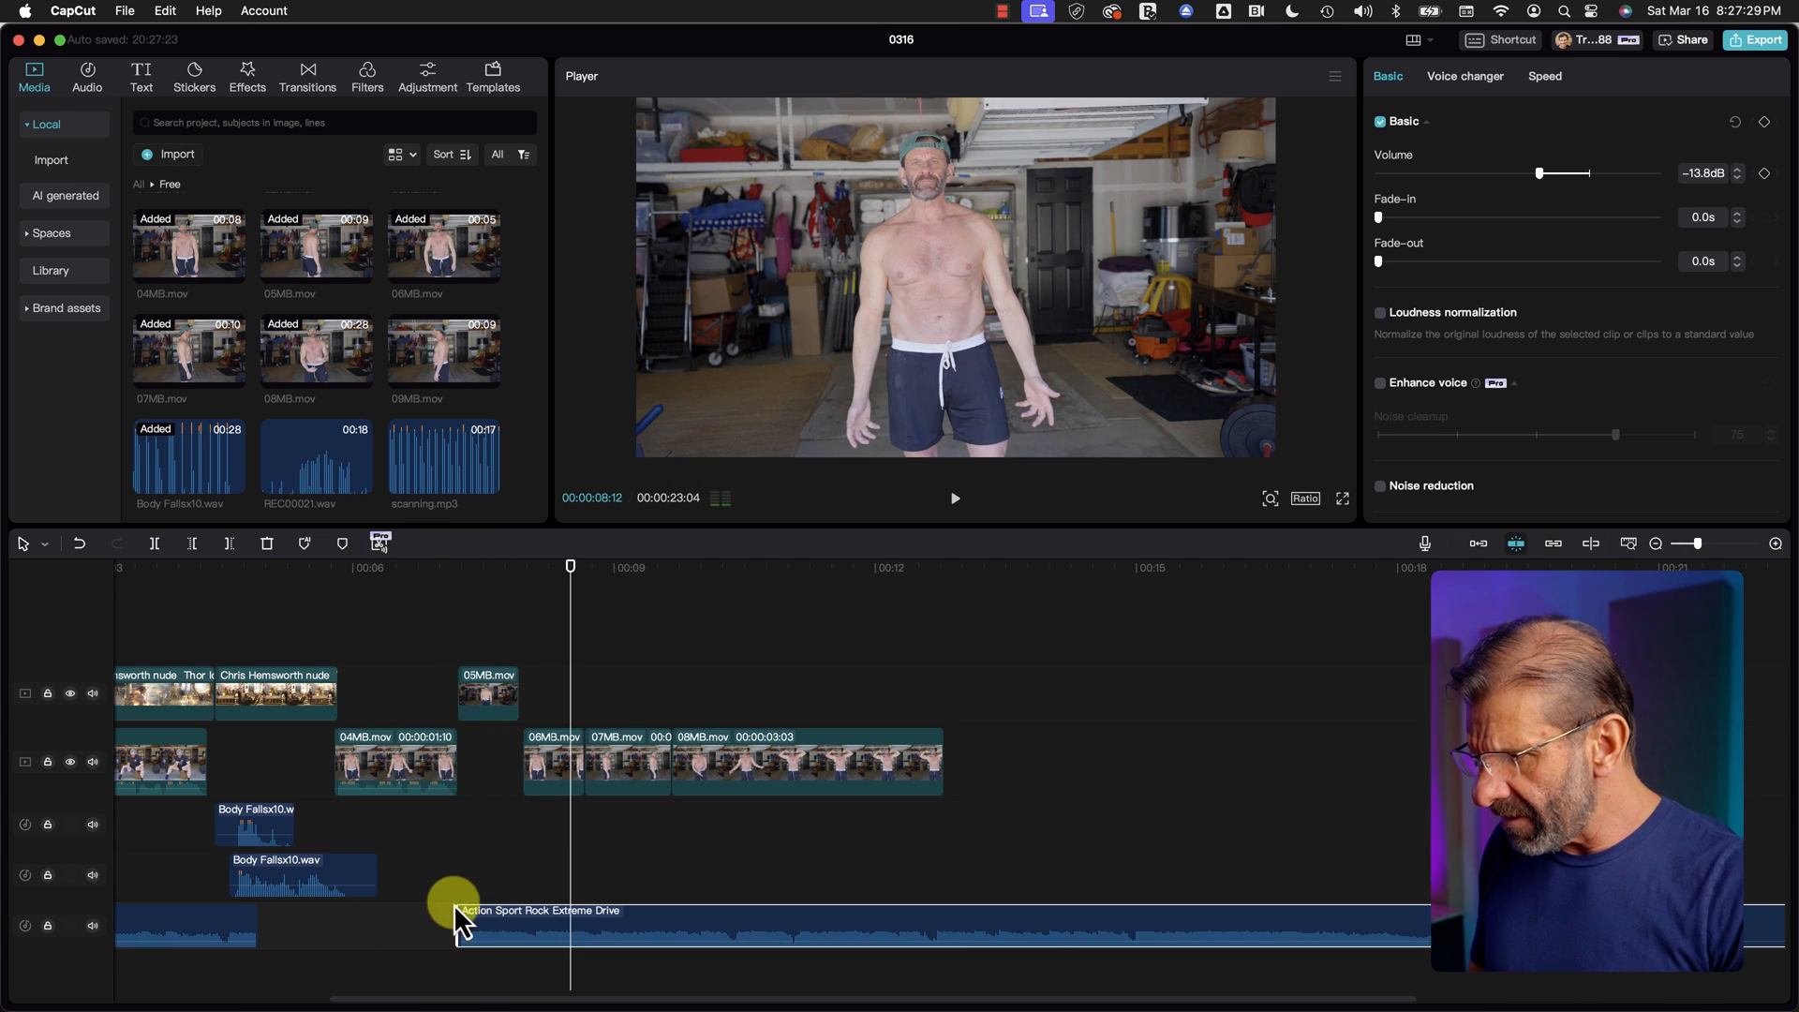
Step: Fine-tune the beginning of the second music part at the start of 05MB.mov and play from the end of 04MB.mov
{"action": "left_click", "coordinate": [453, 566]}
{"action": "scroll", "coordinate": [446, 581], "scroll_direction": "up", "scroll_amount": 5}
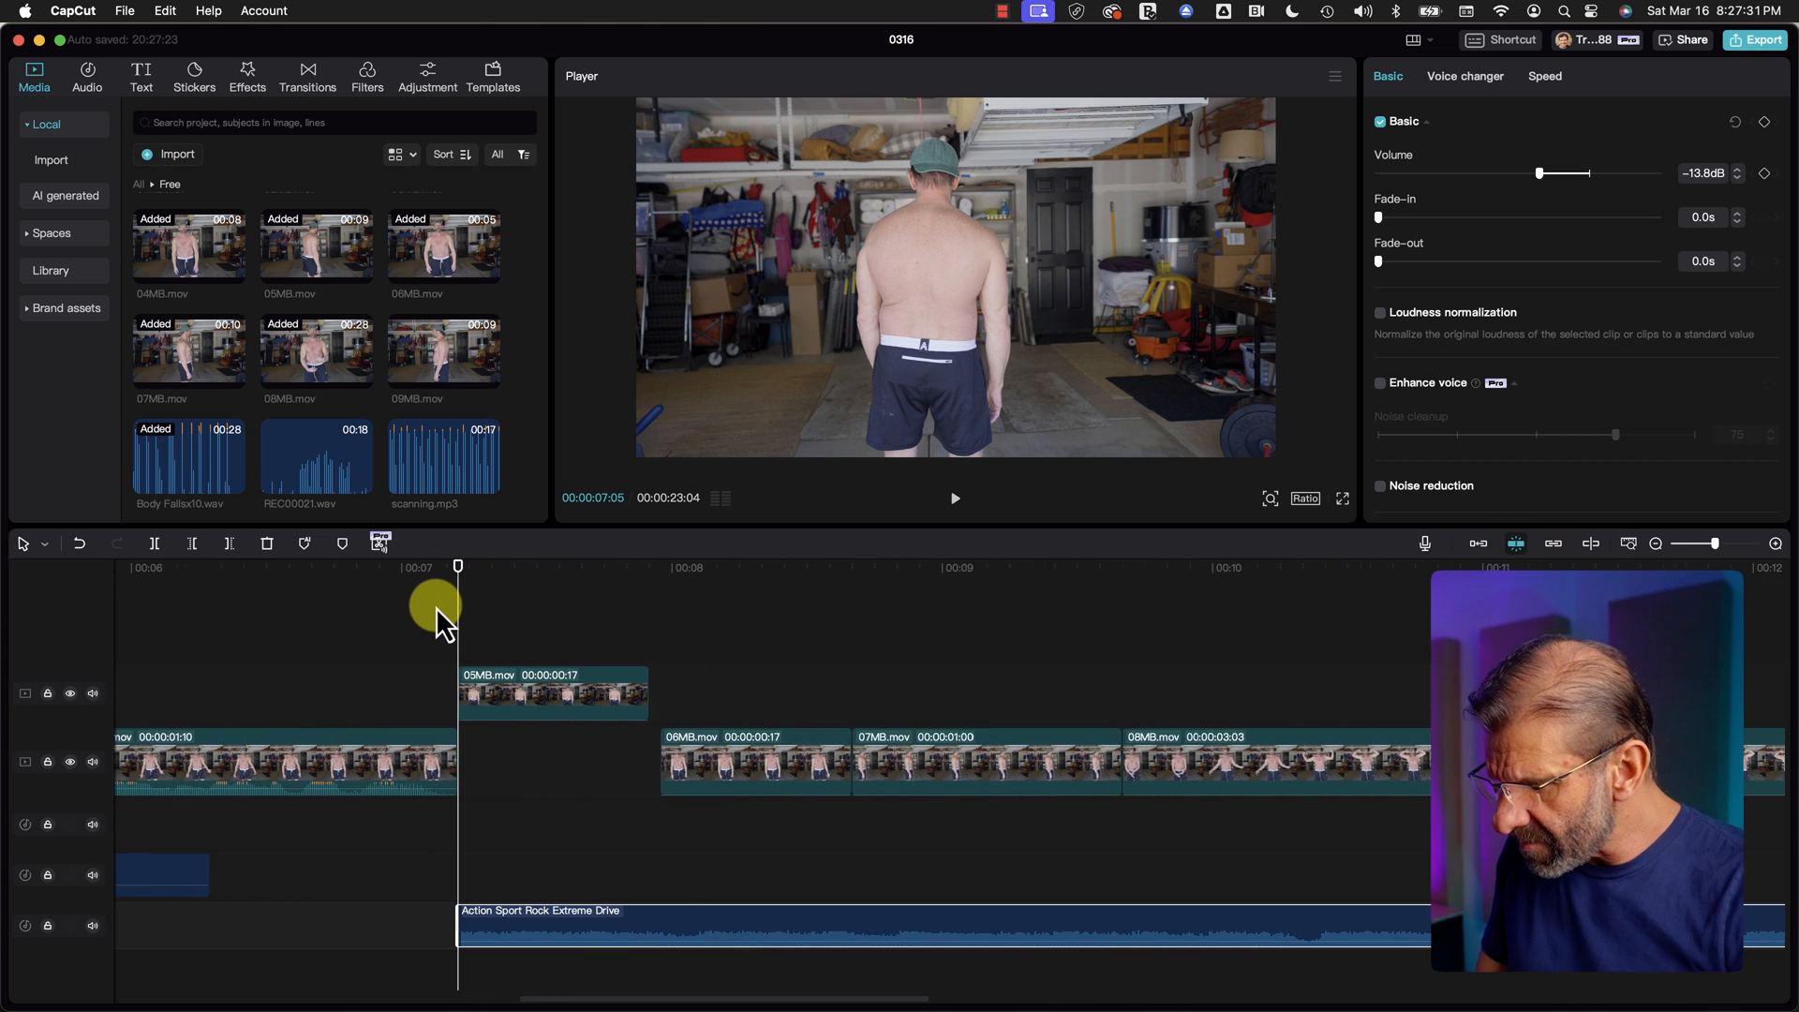
{"action": "scroll", "coordinate": [436, 606], "scroll_direction": "up", "scroll_amount": 2}
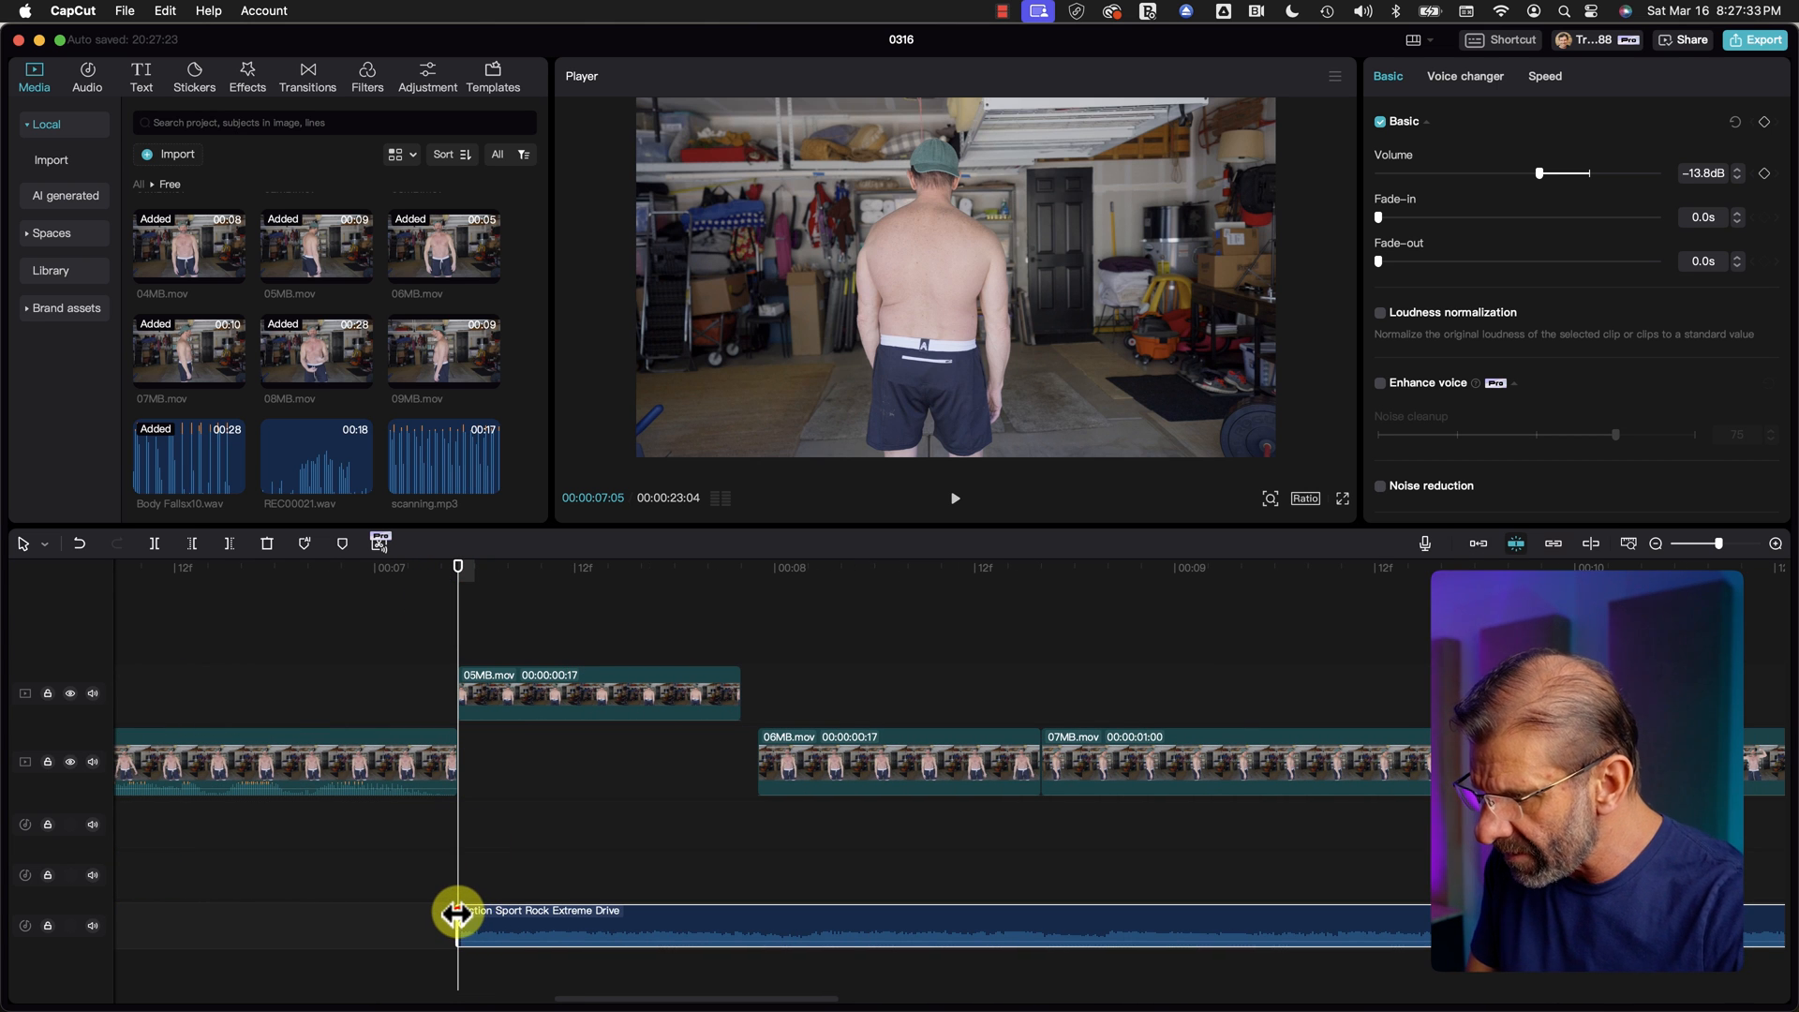
{"action": "left_click_drag", "start_coordinate": [453, 914], "coordinate": [490, 917]}
{"action": "left_click_drag", "start_coordinate": [456, 567], "coordinate": [241, 602]}
{"action": "key", "text": "space"}
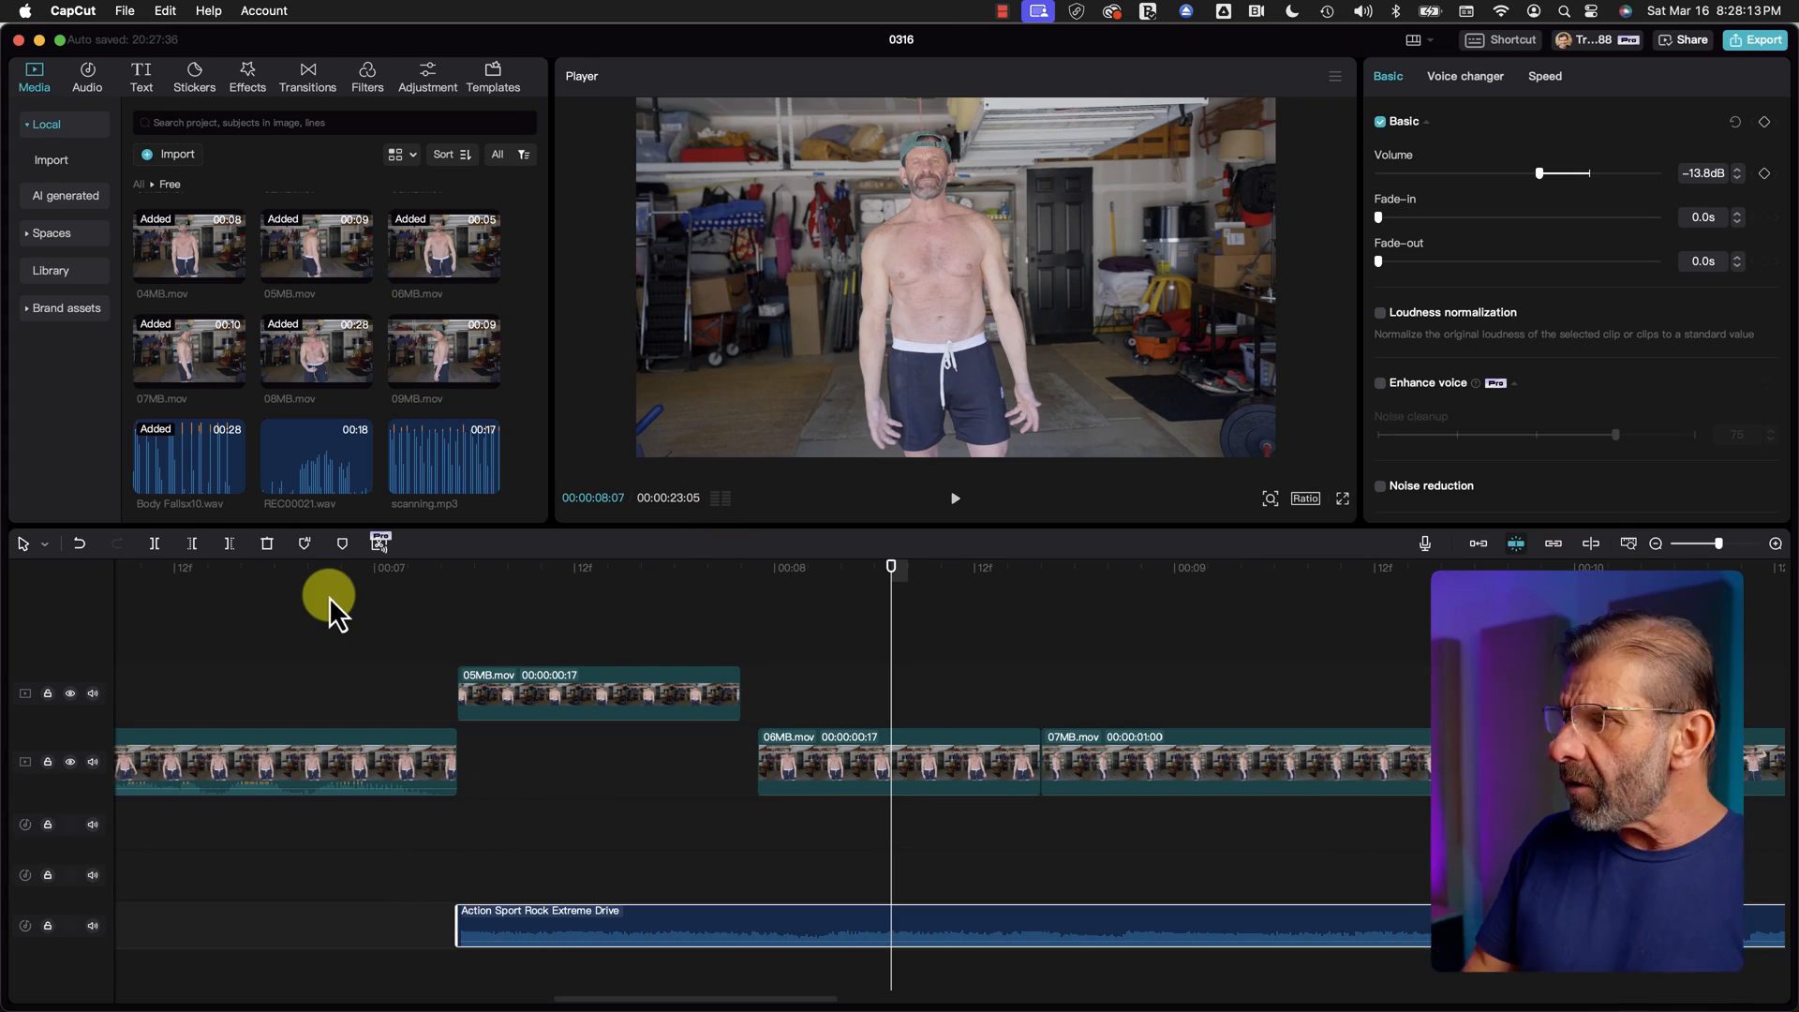
Step: Import the 100 Free SFX folder from Music/SFX into the top level of the project media
{"action": "left_click", "coordinate": [137, 184]}
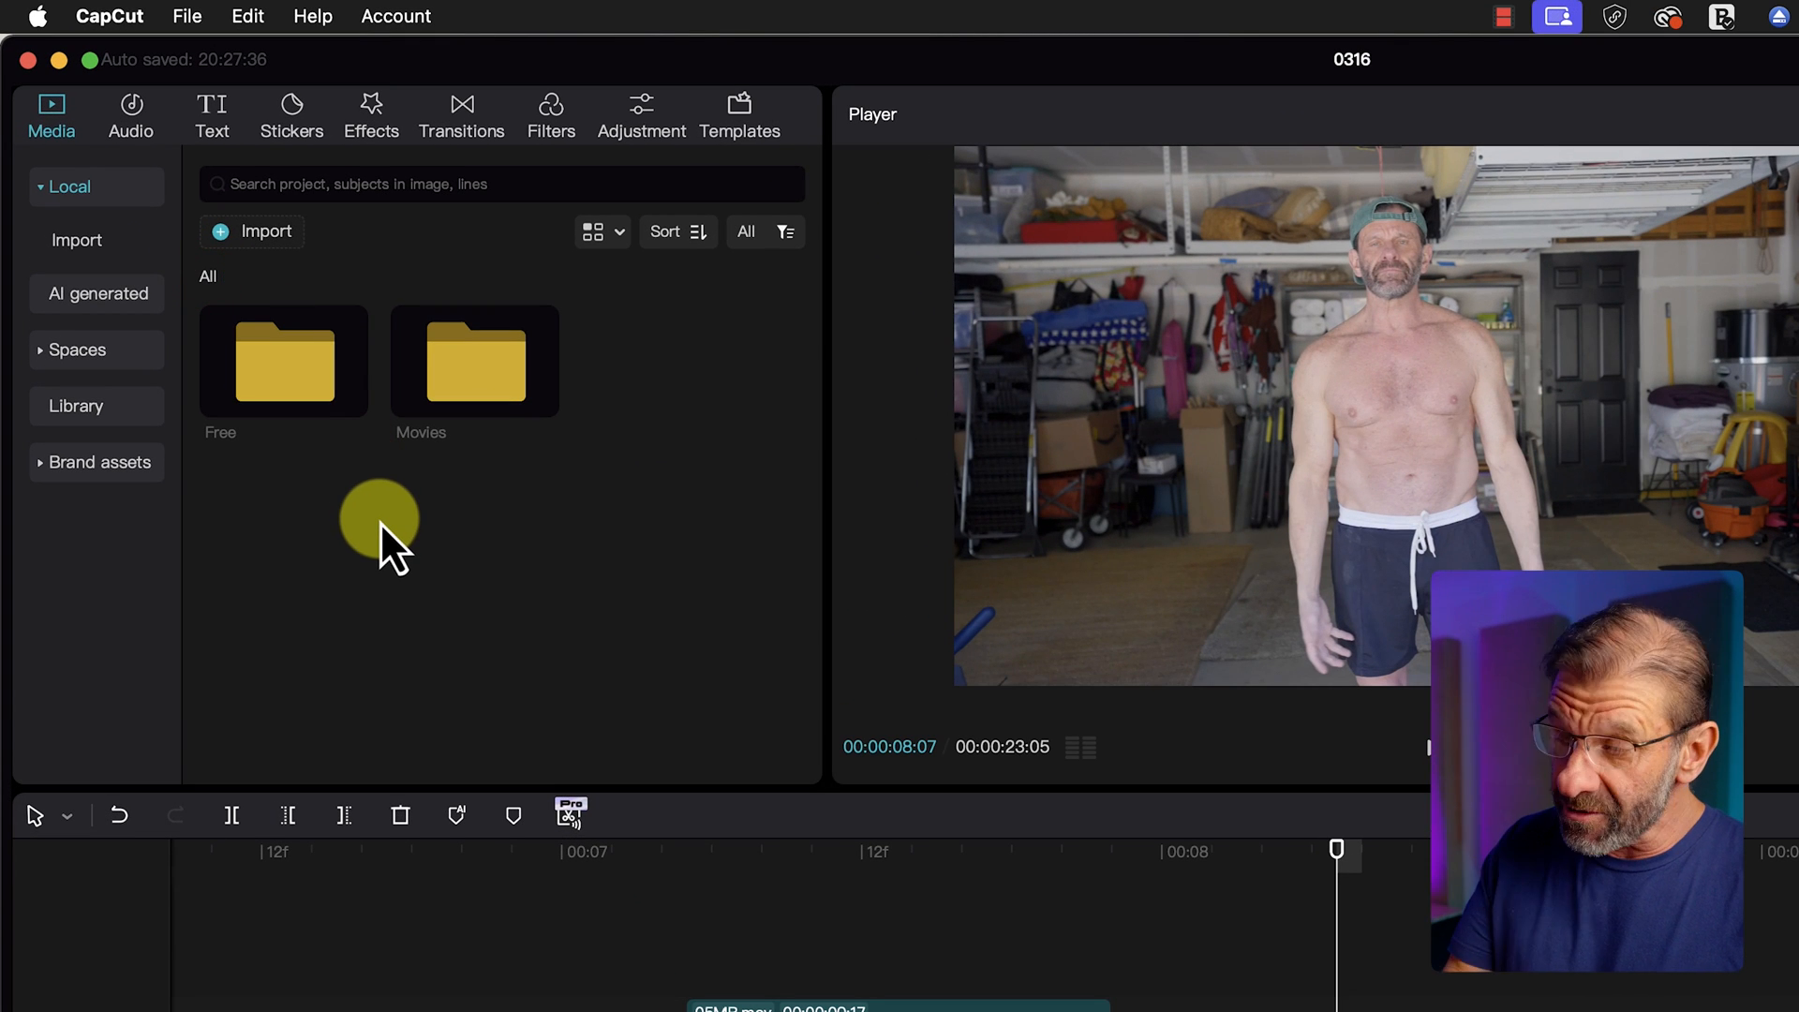
{"action": "left_click", "coordinate": [229, 232]}
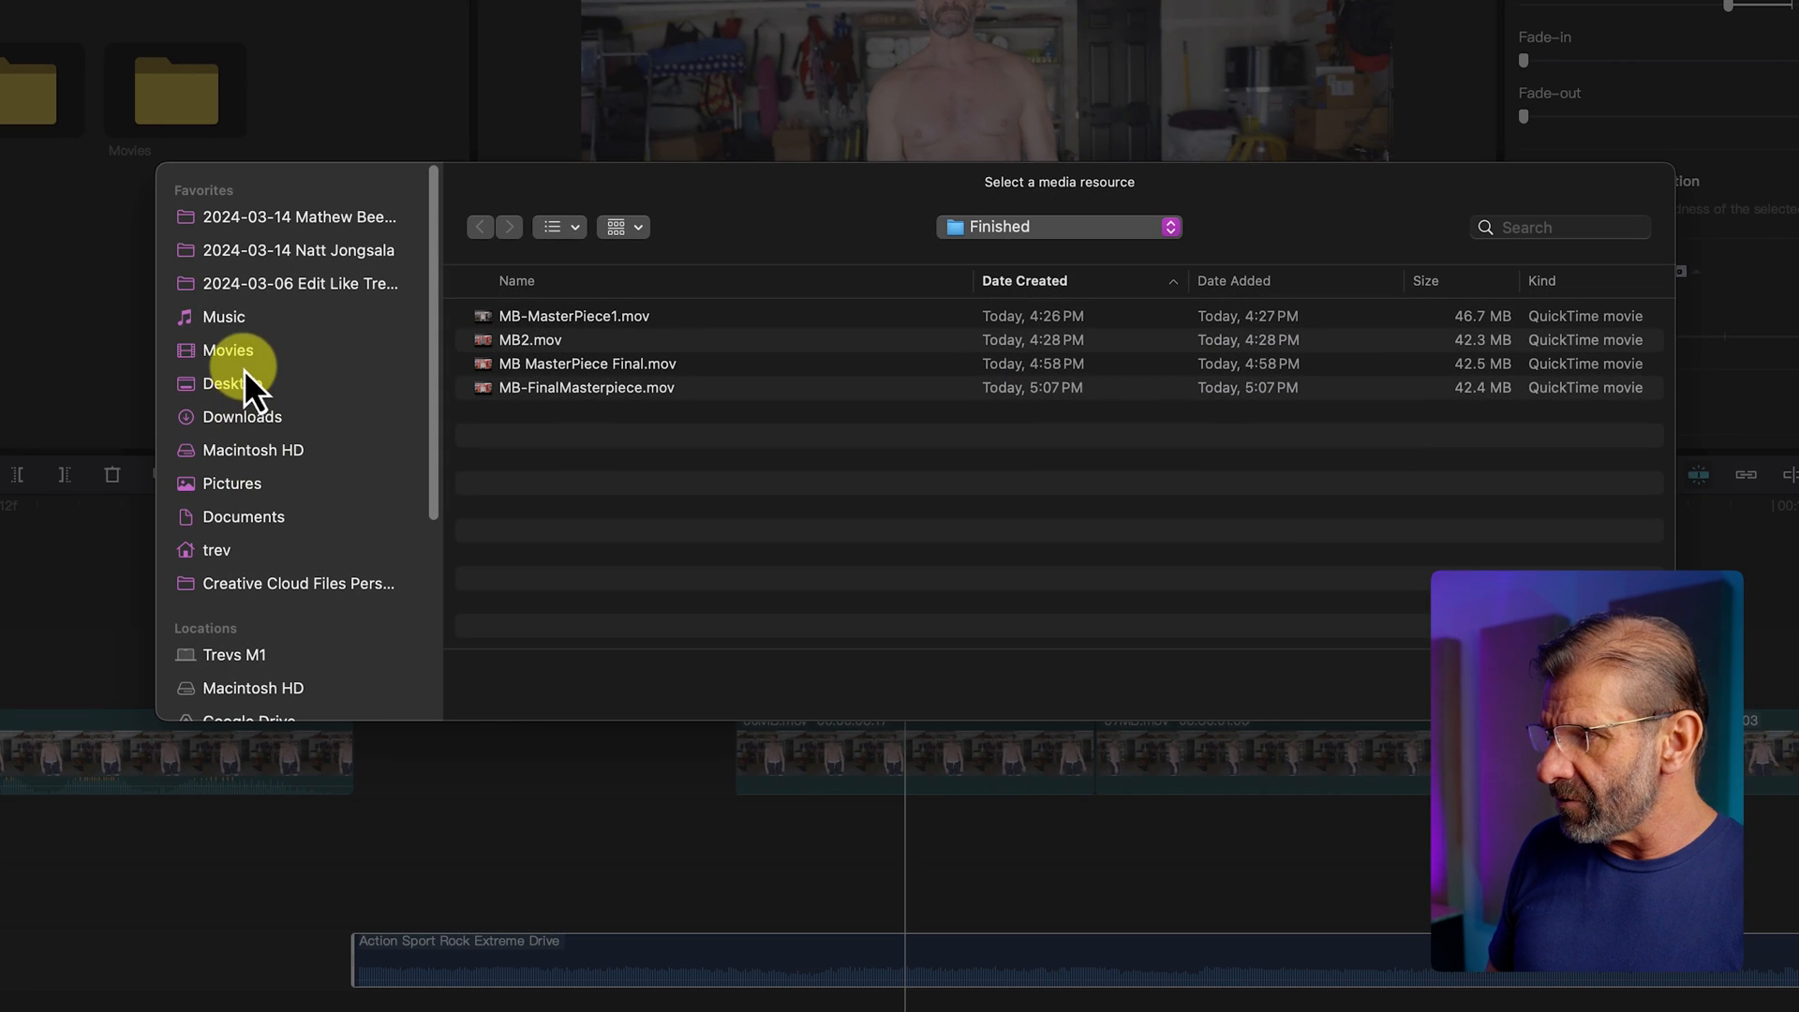
{"action": "left_click", "coordinate": [228, 319]}
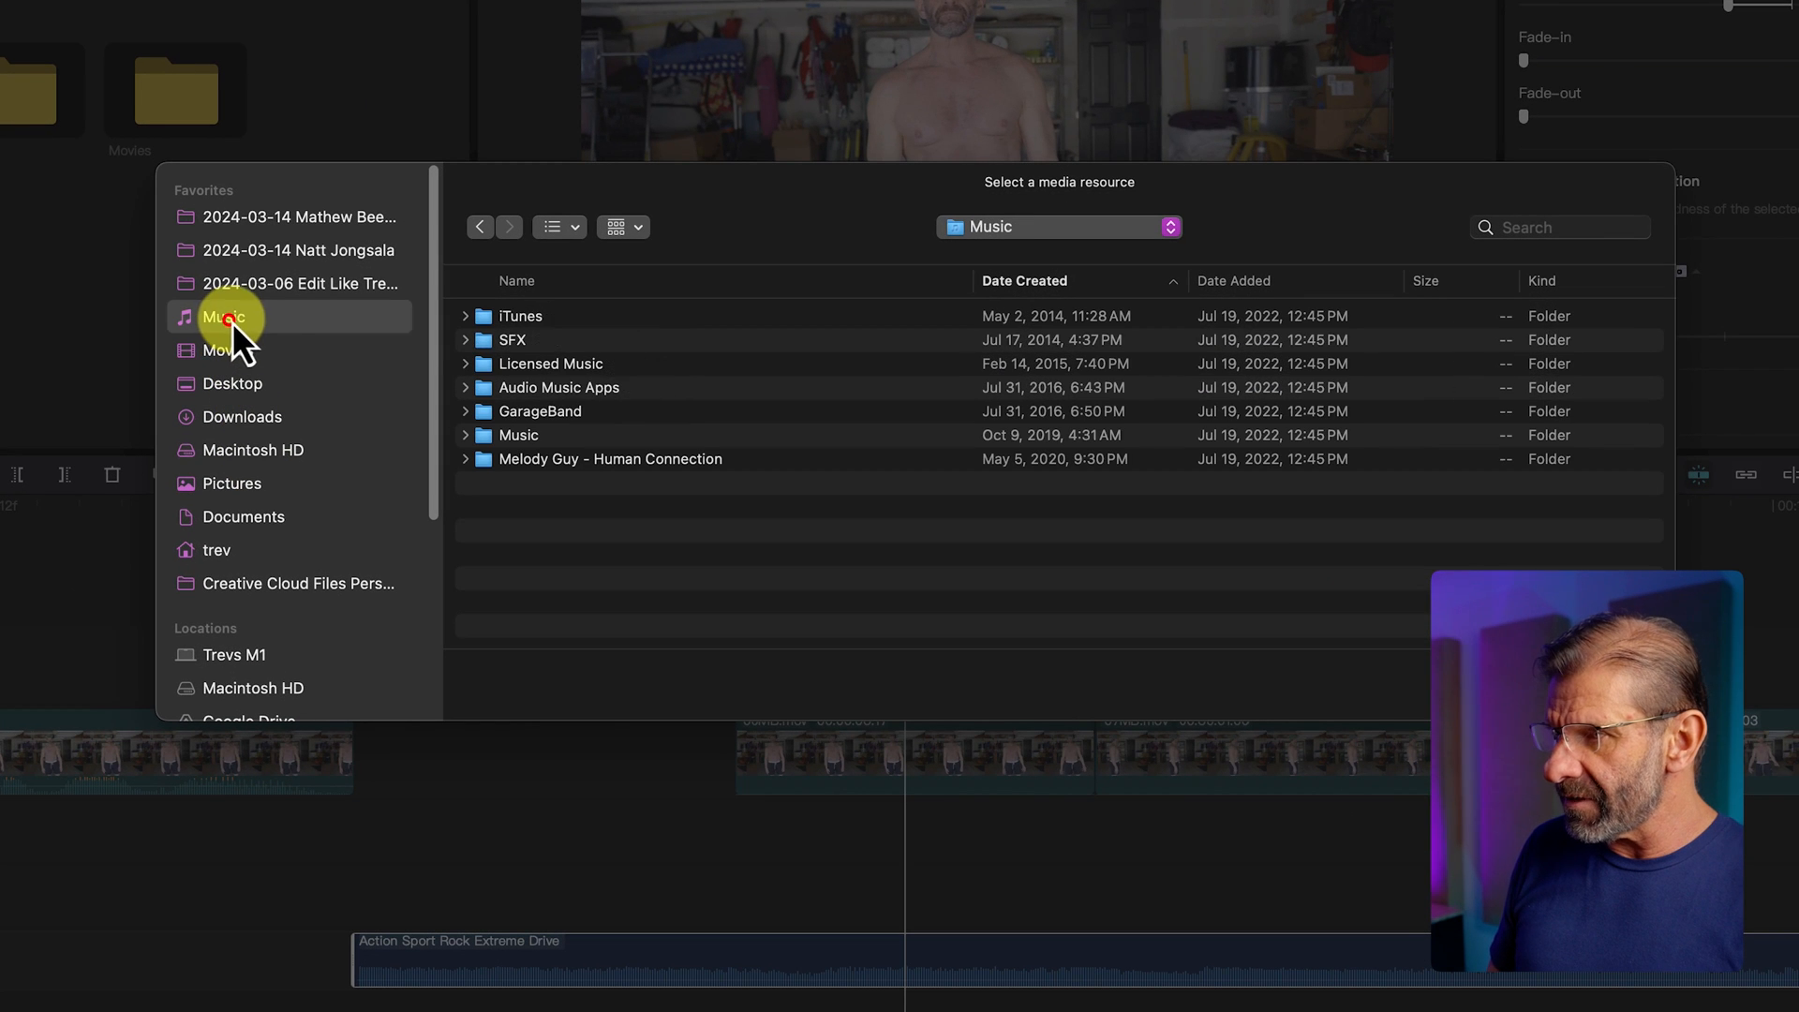
{"action": "double_click", "coordinate": [530, 347]}
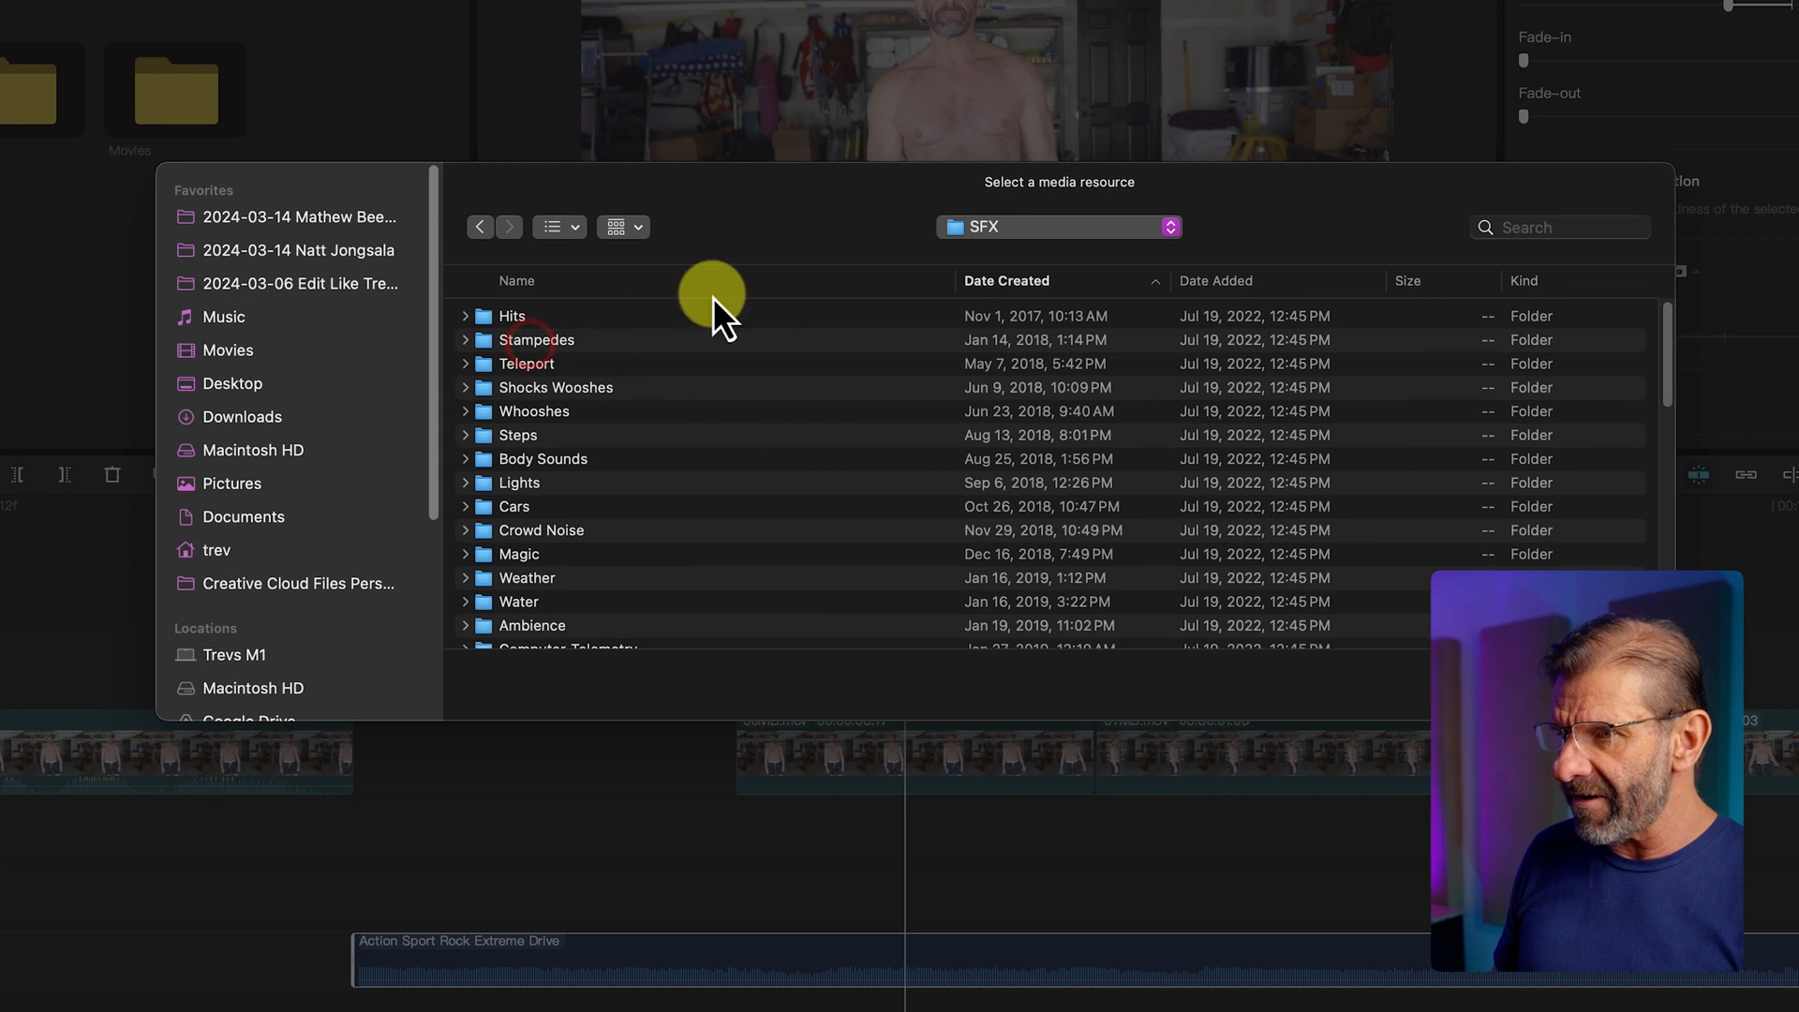
{"action": "left_click", "coordinate": [807, 281]}
{"action": "left_click", "coordinate": [525, 312]}
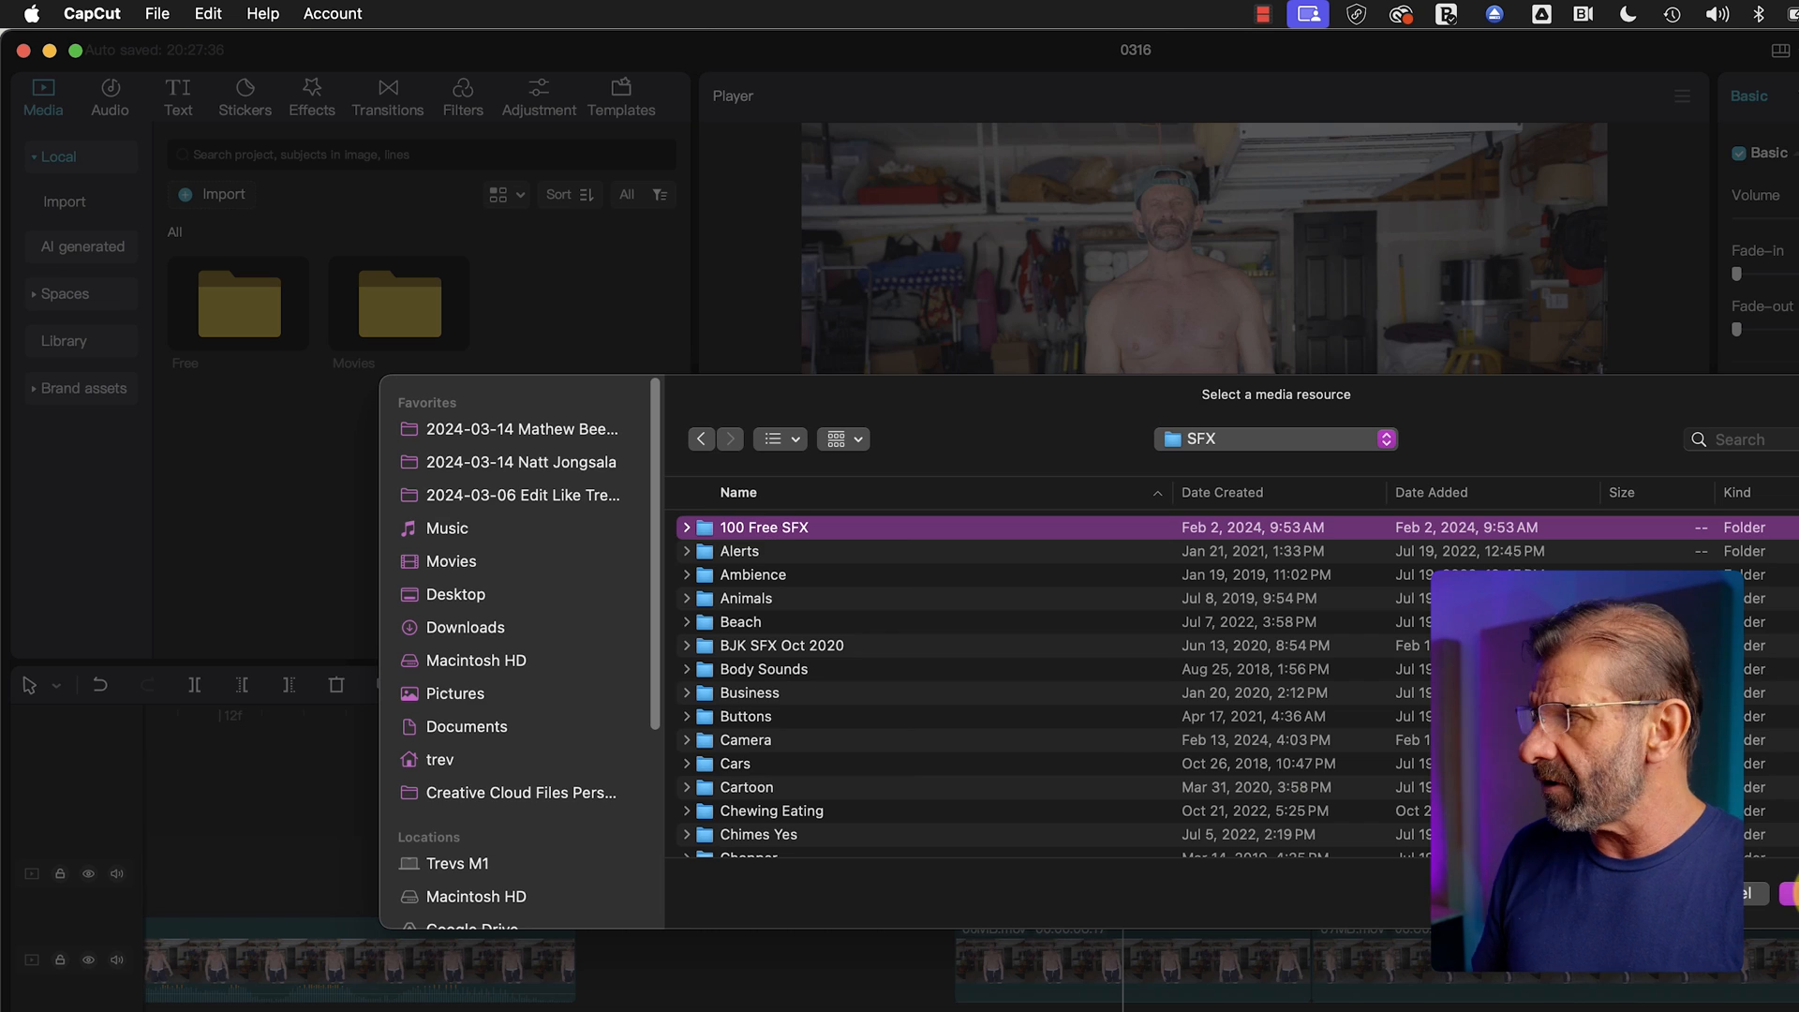
{"action": "left_click", "coordinate": [1796, 893]}
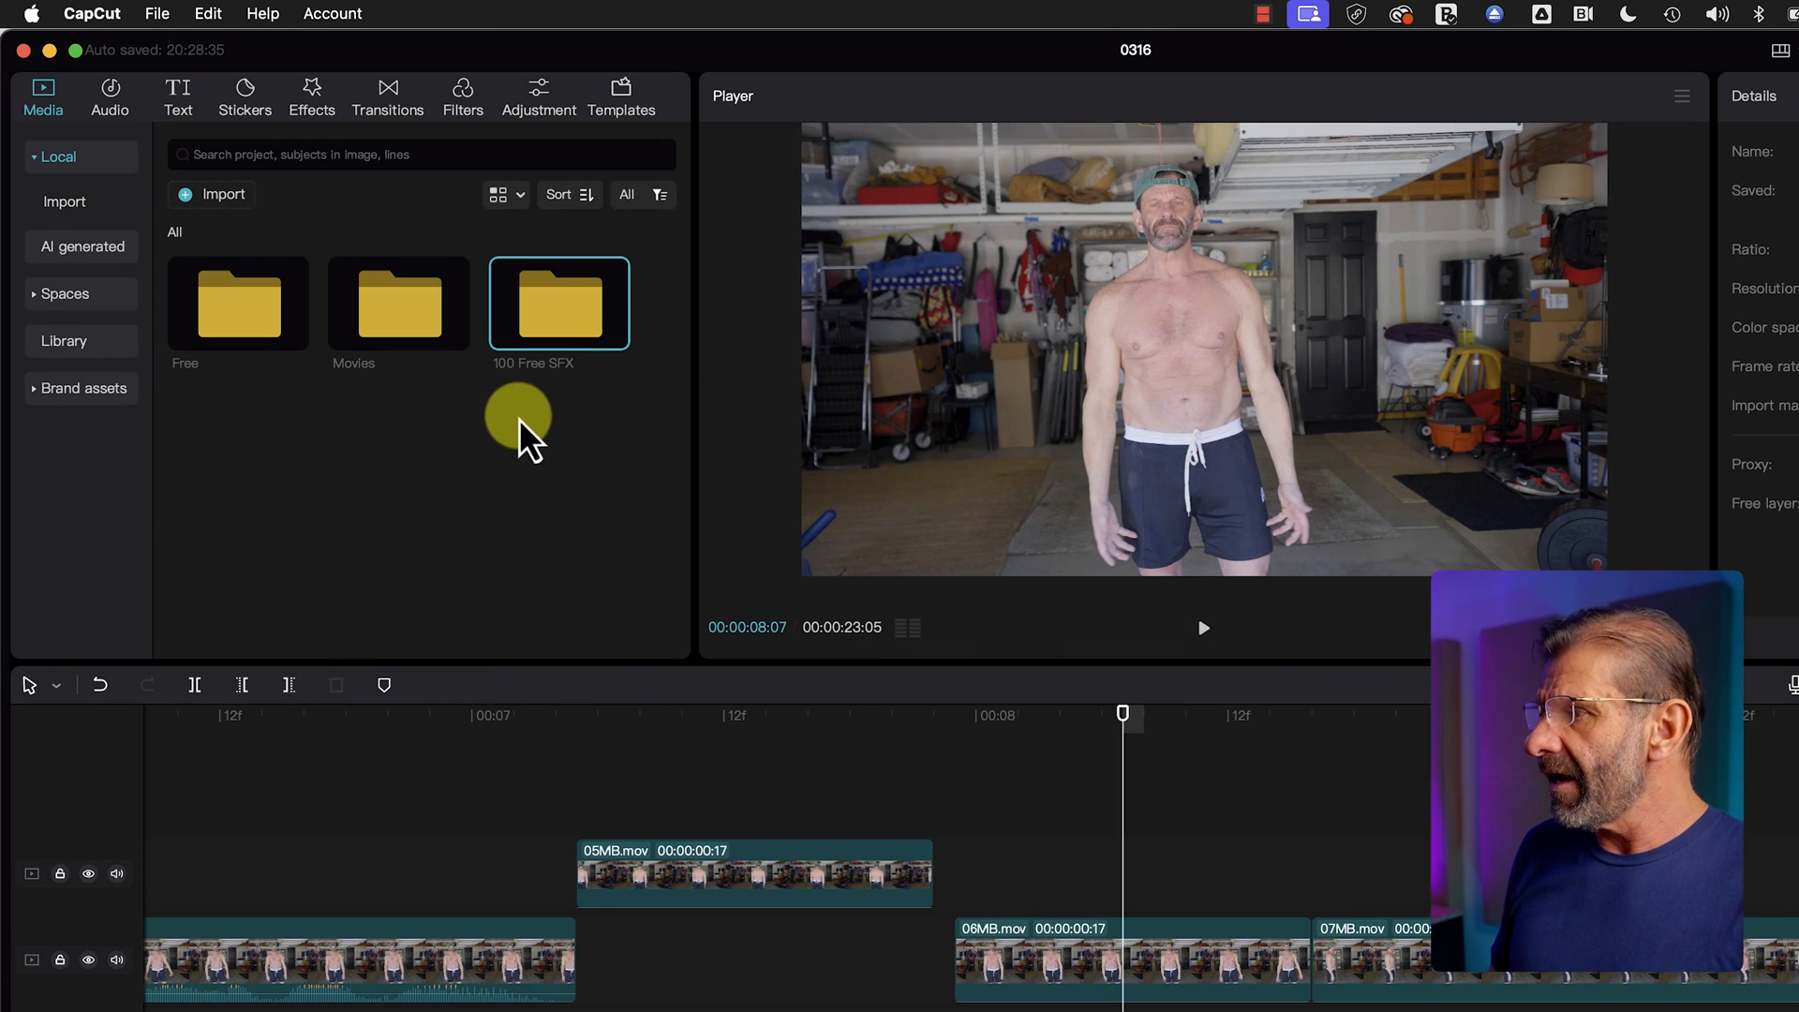
Step: Find CYMBAL Roll 5X.wav in the 100 Free SFX folder and place it on the first Body Fallsx10.wav track, starting beneath 04MB.mov
{"action": "double_click", "coordinate": [579, 305]}
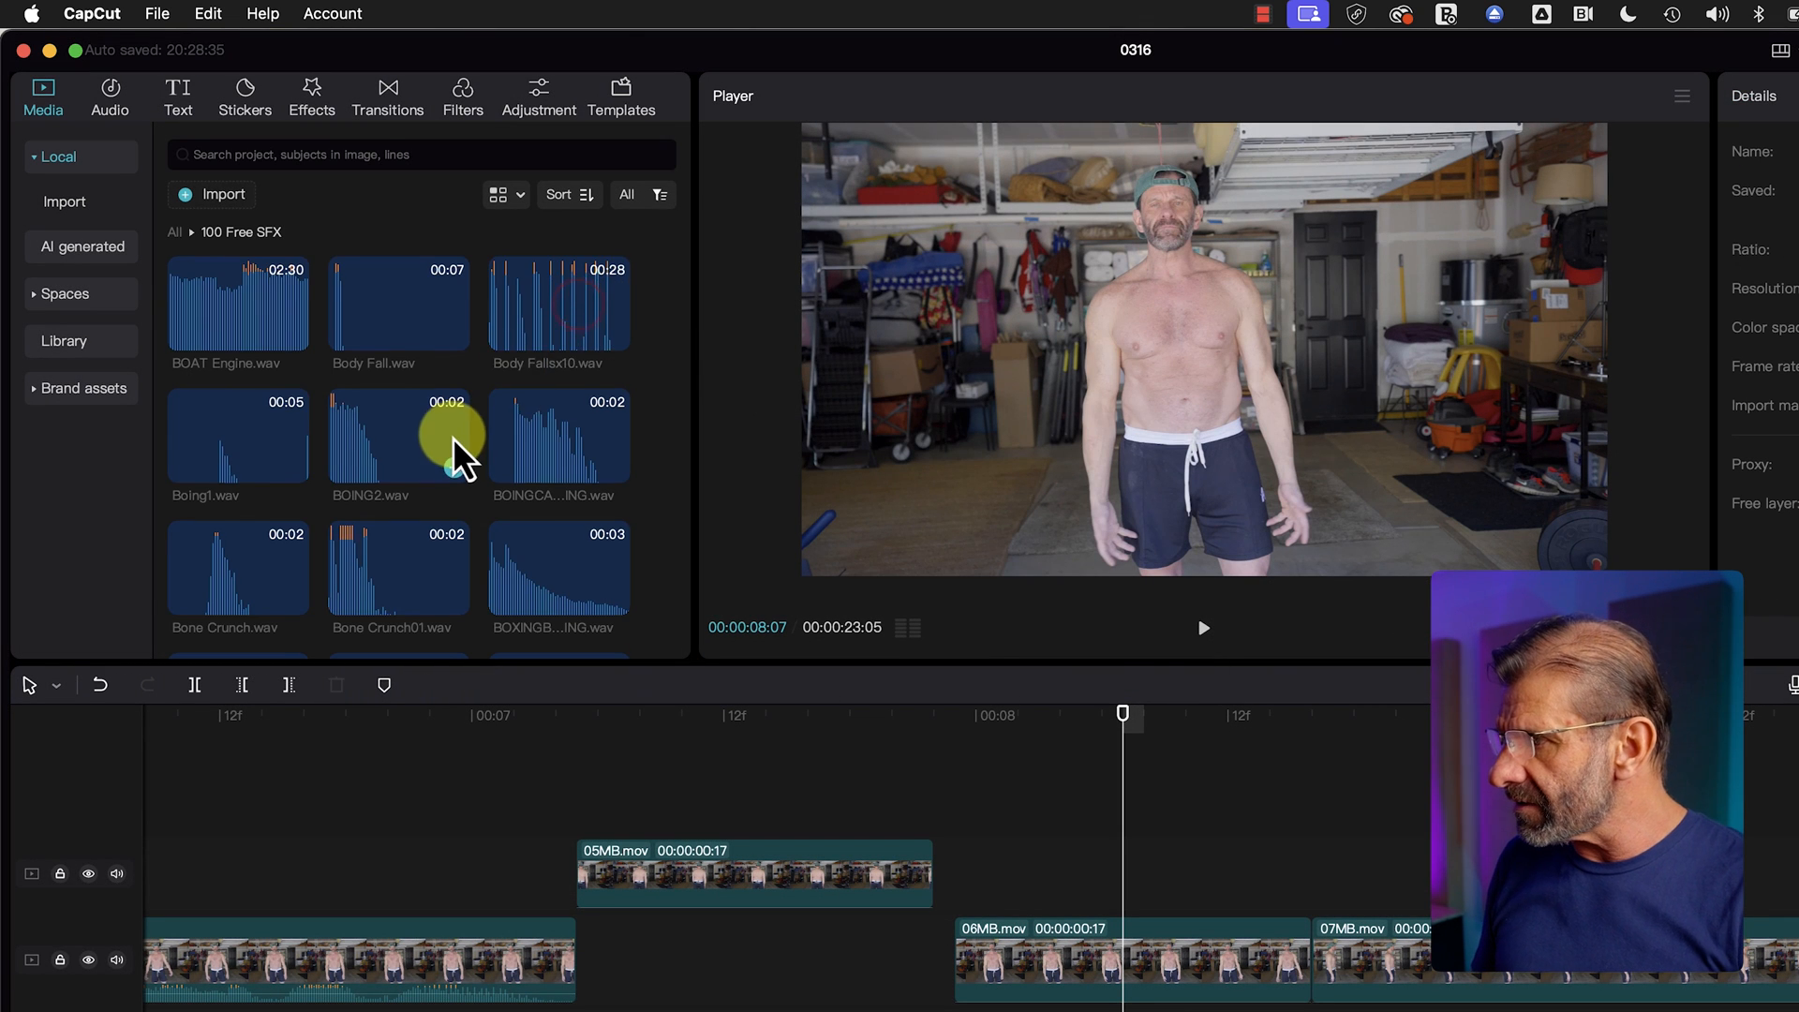
{"action": "scroll", "coordinate": [515, 425], "scroll_direction": "down", "scroll_amount": 3}
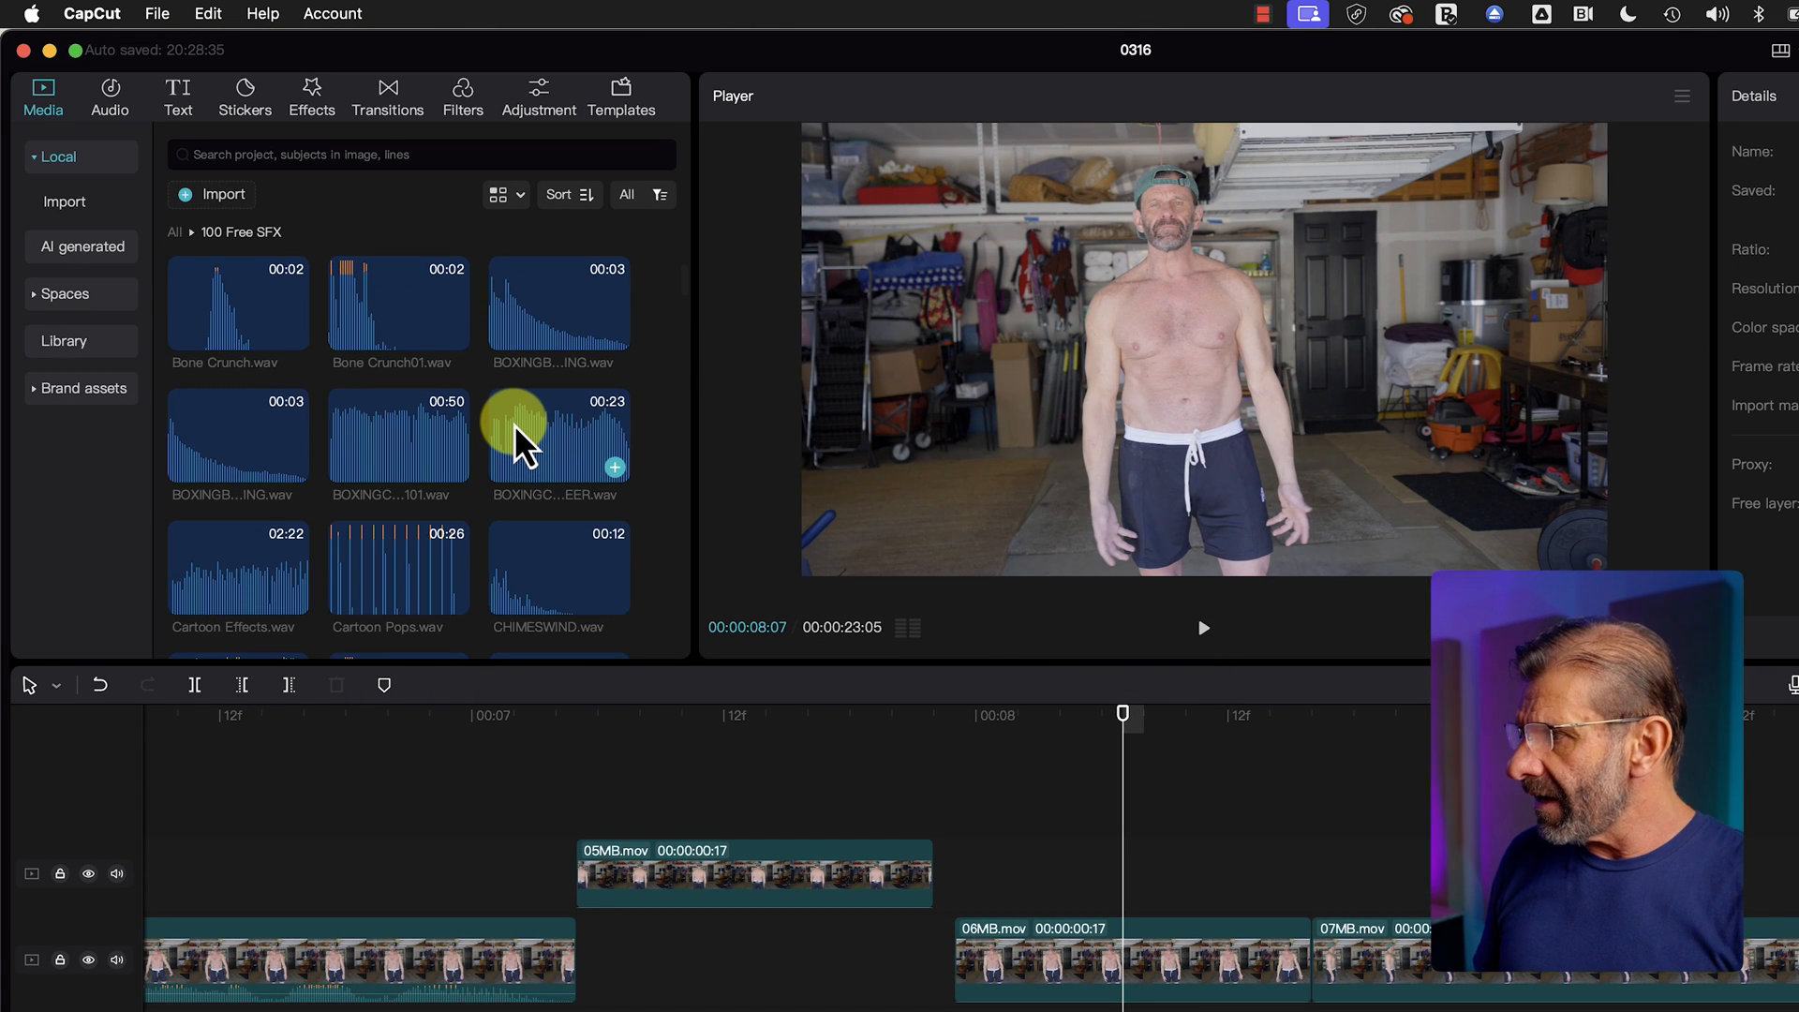
{"action": "scroll", "coordinate": [514, 425], "scroll_direction": "down", "scroll_amount": 1}
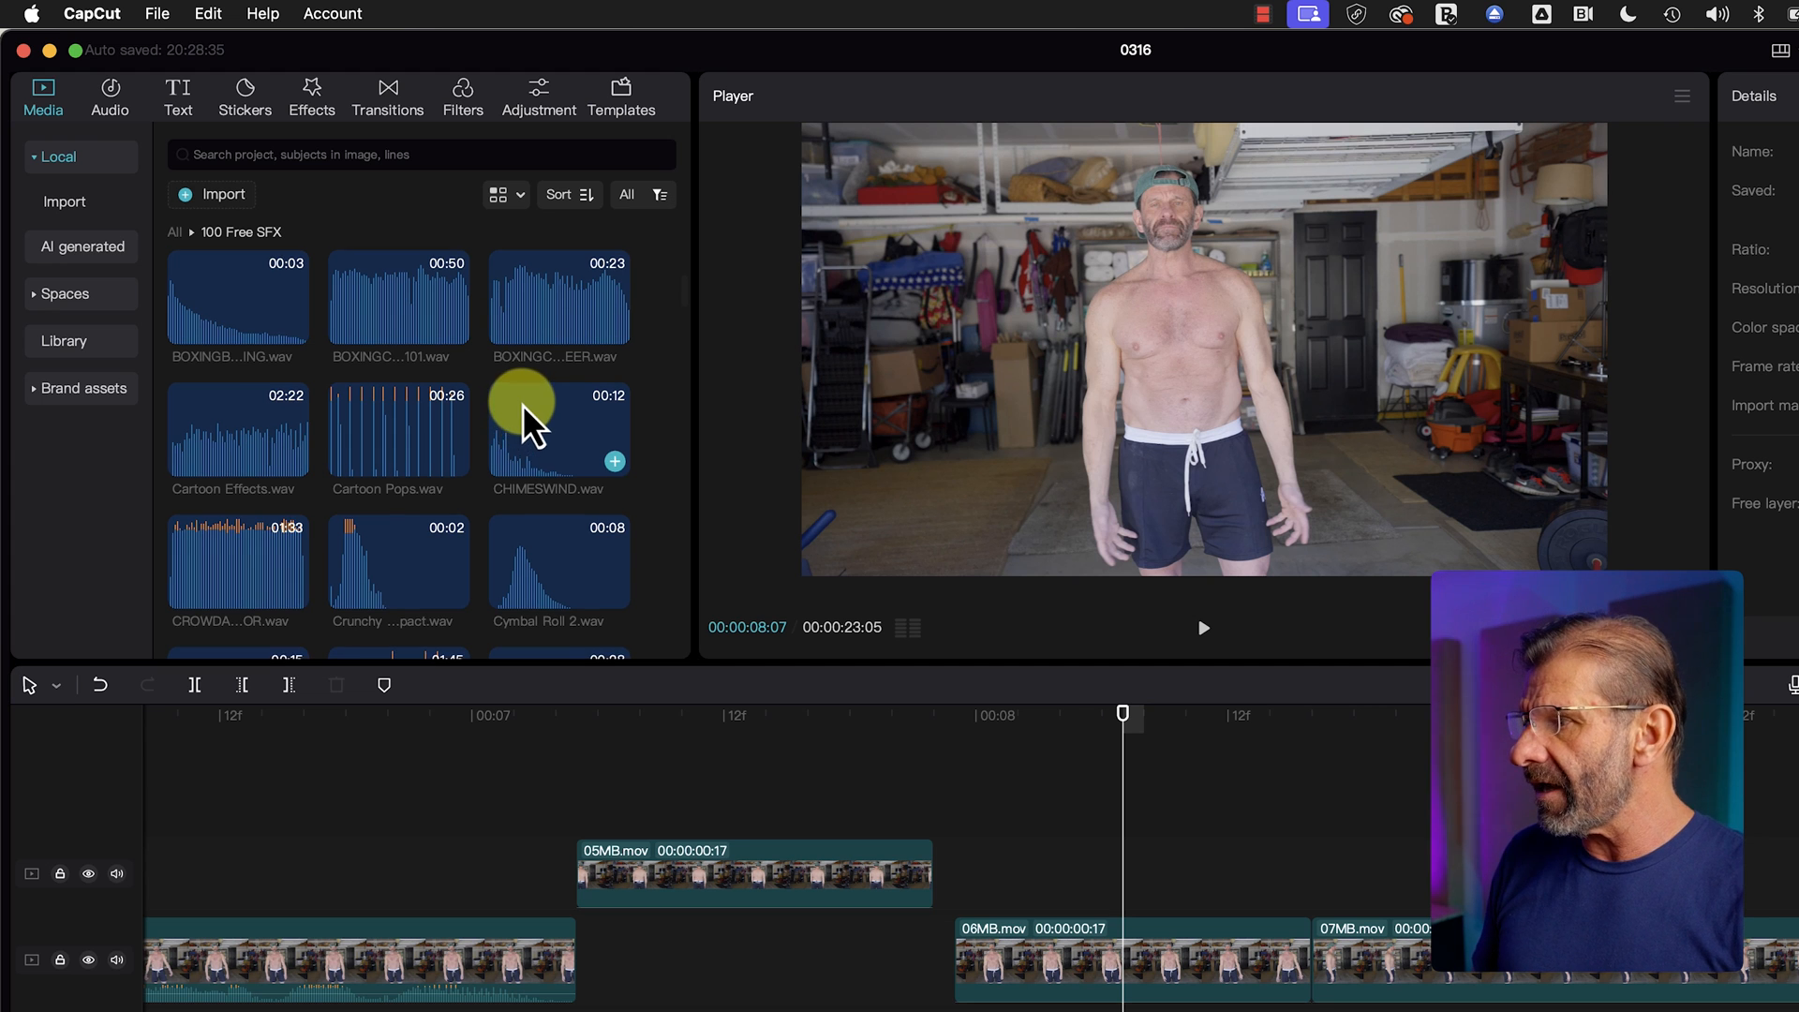
{"action": "scroll", "coordinate": [521, 403], "scroll_direction": "down", "scroll_amount": 1}
{"action": "scroll", "coordinate": [526, 397], "scroll_direction": "down", "scroll_amount": 1}
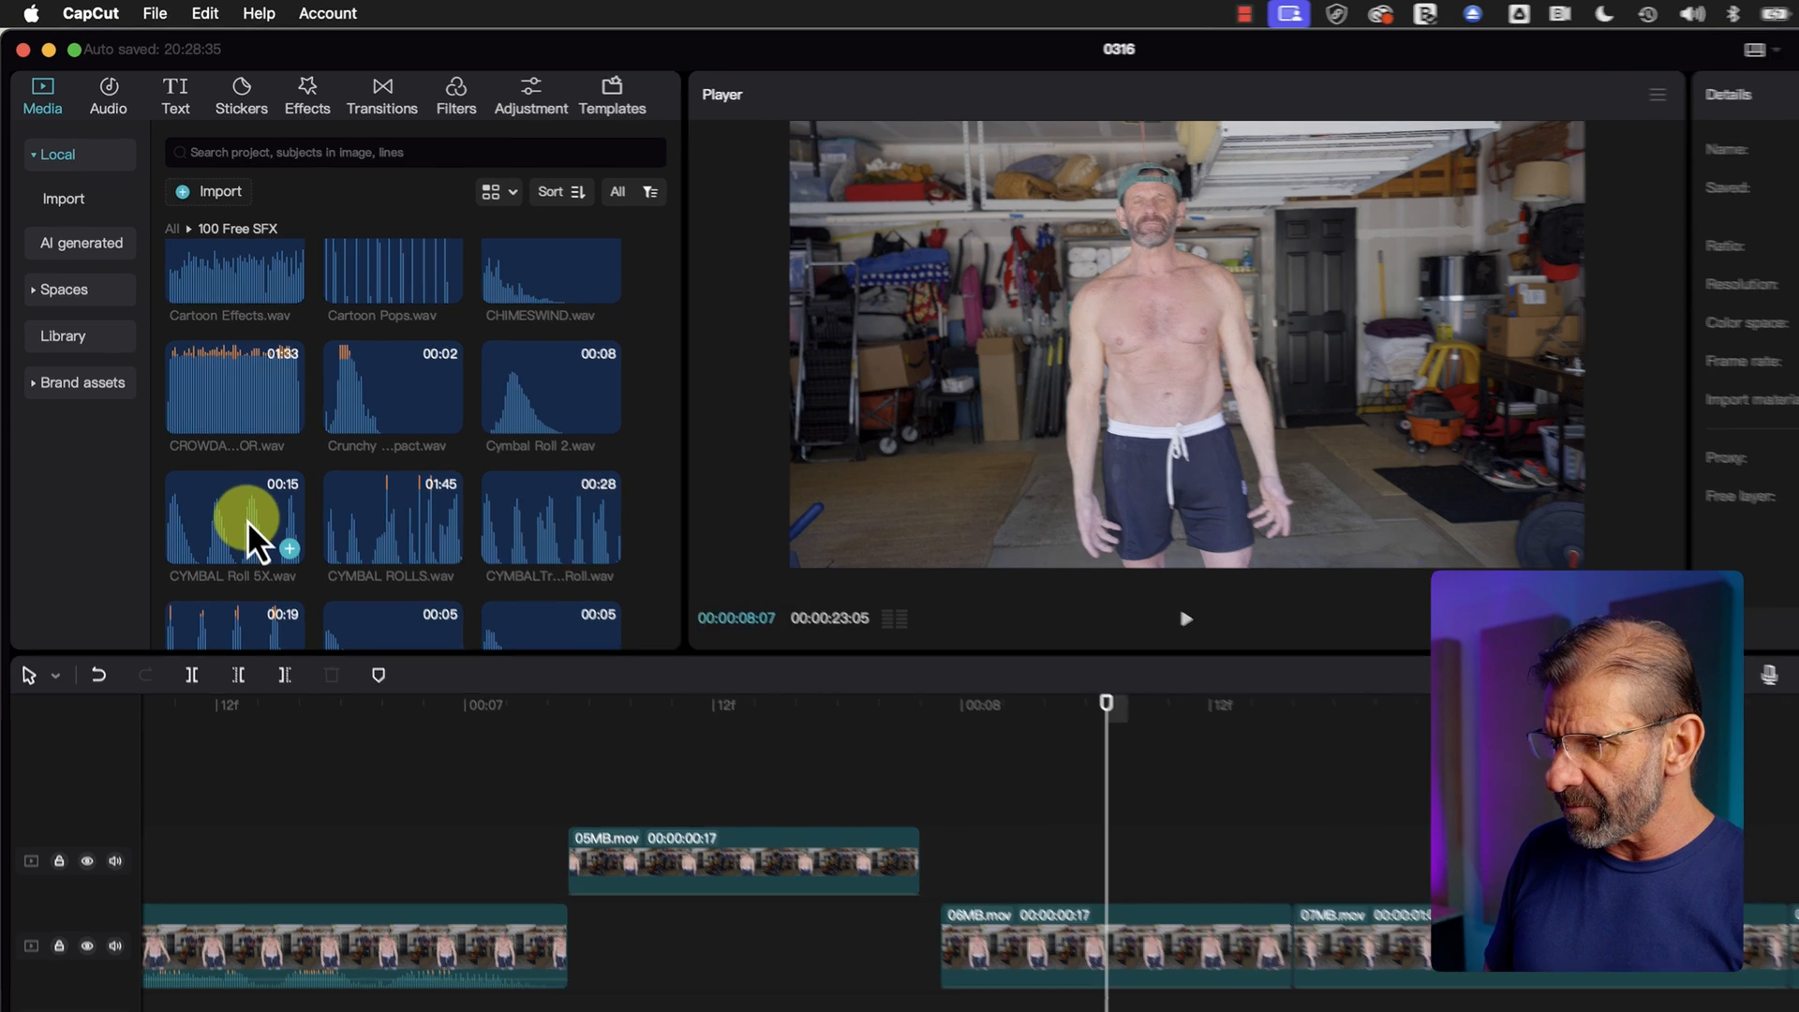
{"action": "left_click_drag", "start_coordinate": [250, 526], "coordinate": [747, 914]}
{"action": "left_click_drag", "start_coordinate": [592, 726], "coordinate": [283, 847]}
Step: Trim CYMBAL Roll 5X.wav down to its last roll, place it directly after the second Body Fallsx10.wav, and play it against the clips
{"action": "key", "text": "shift+z"}
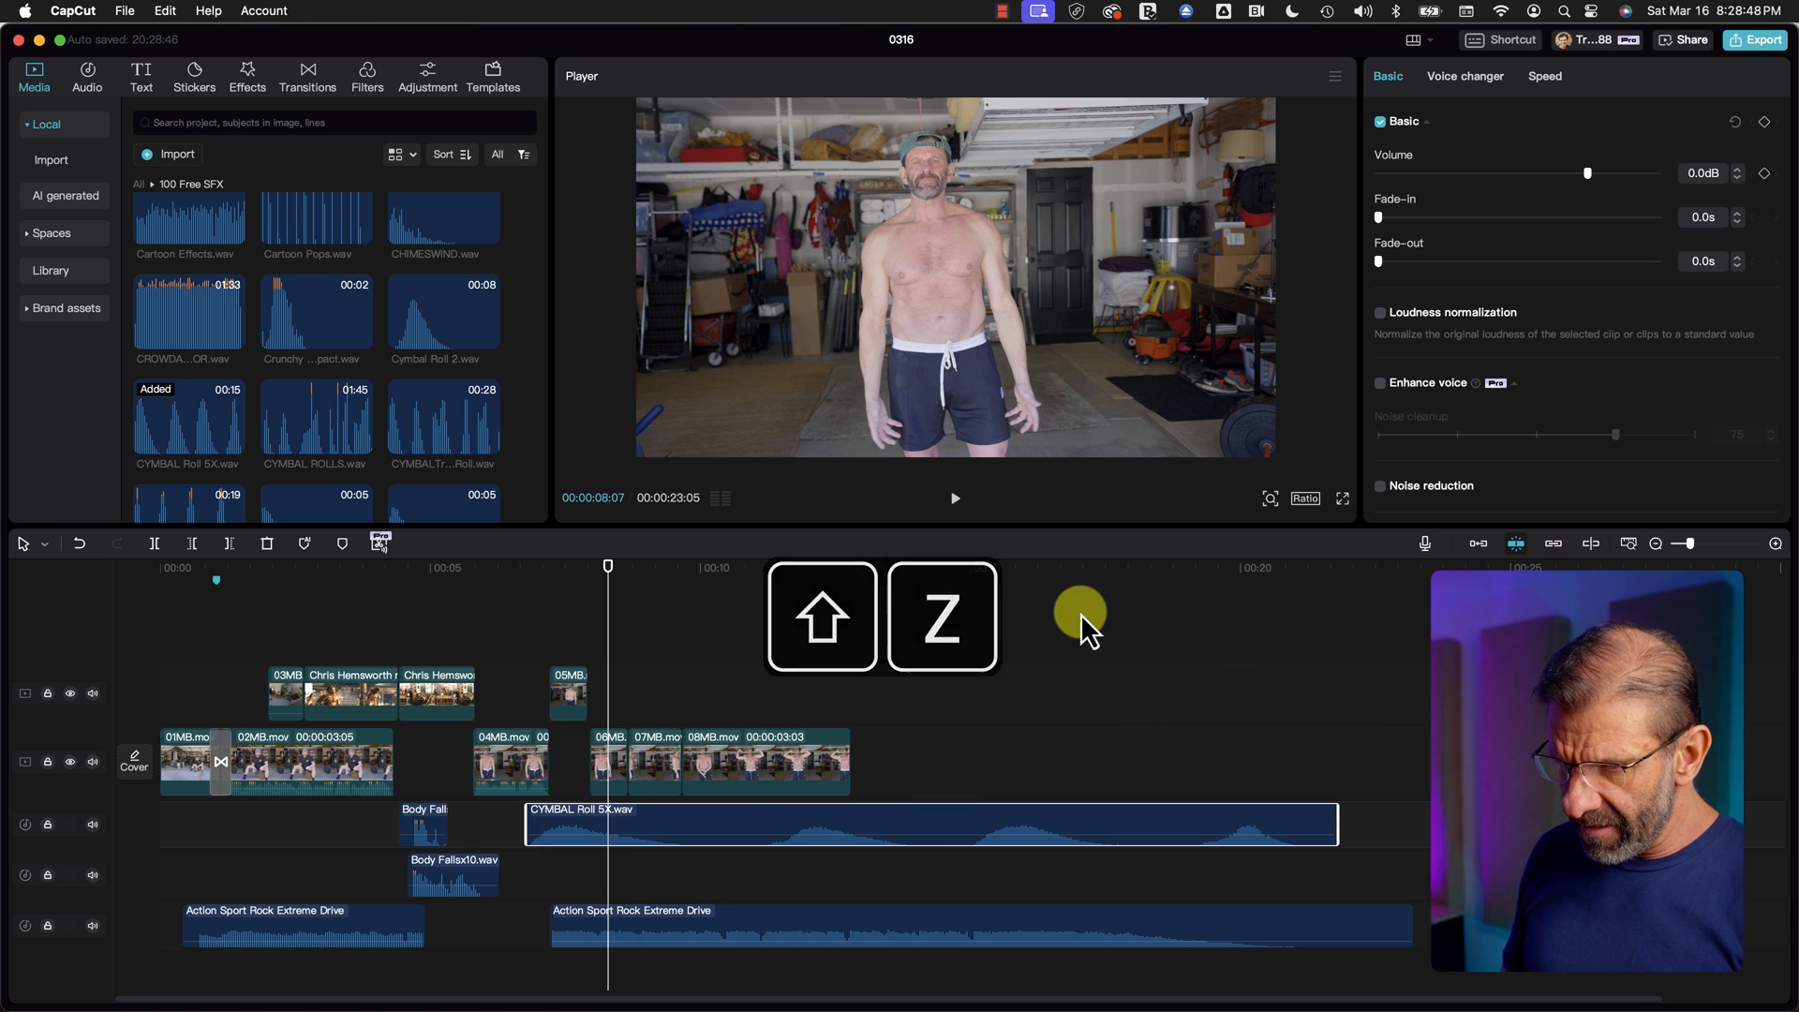
{"action": "left_click", "coordinate": [1196, 574]}
{"action": "left_click_drag", "start_coordinate": [1192, 593], "coordinate": [1190, 593]}
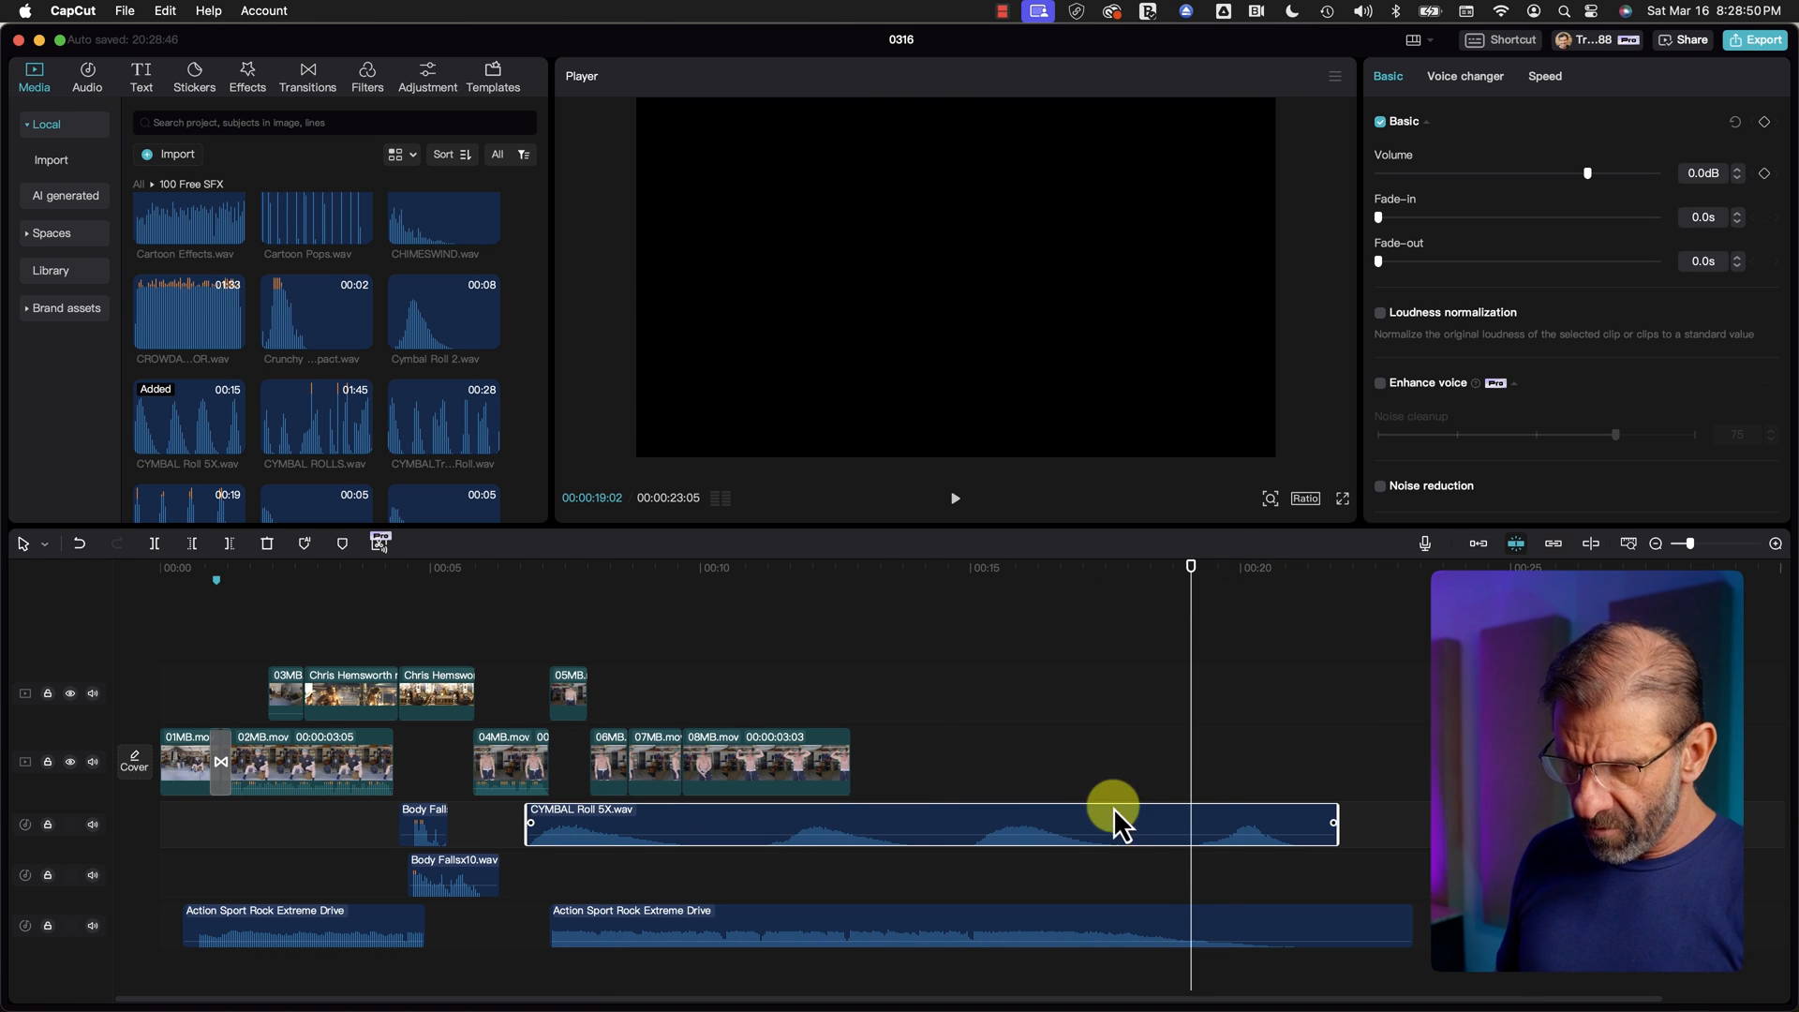
{"action": "key", "text": "q"}
{"action": "left_click_drag", "start_coordinate": [1275, 819], "coordinate": [590, 873]}
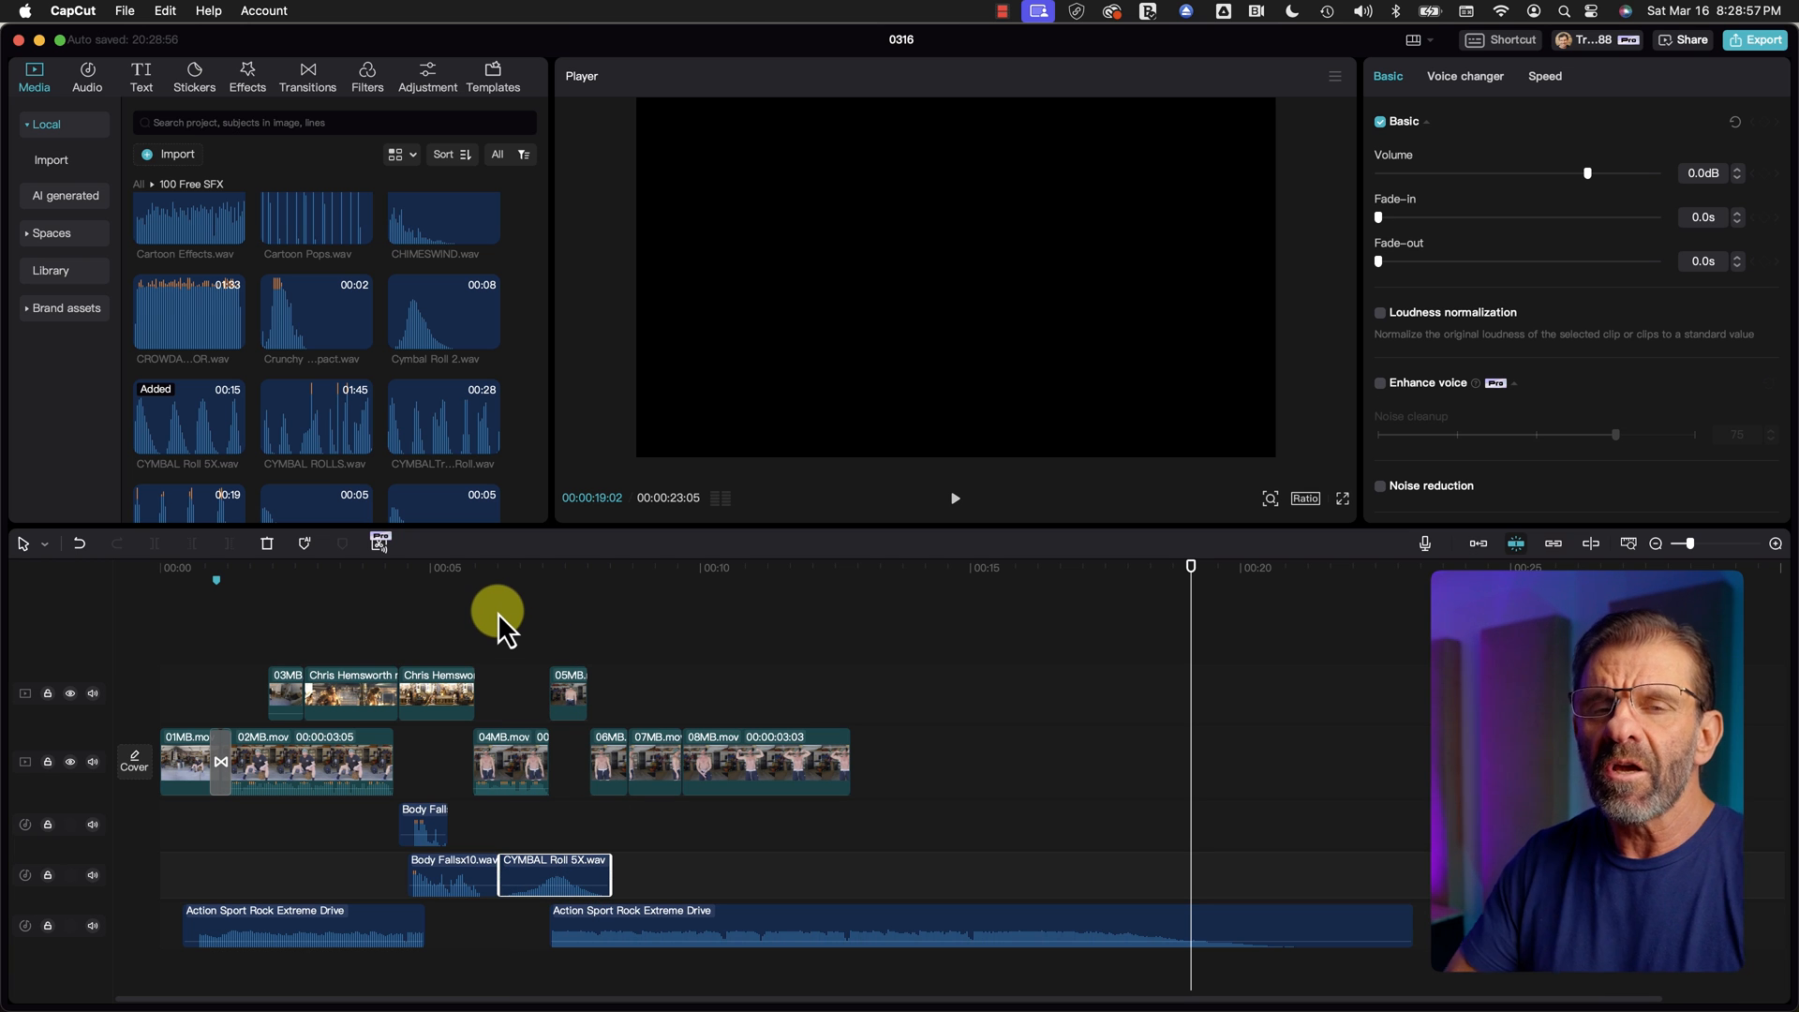
{"action": "left_click", "coordinate": [310, 573]}
{"action": "key", "text": "space"}
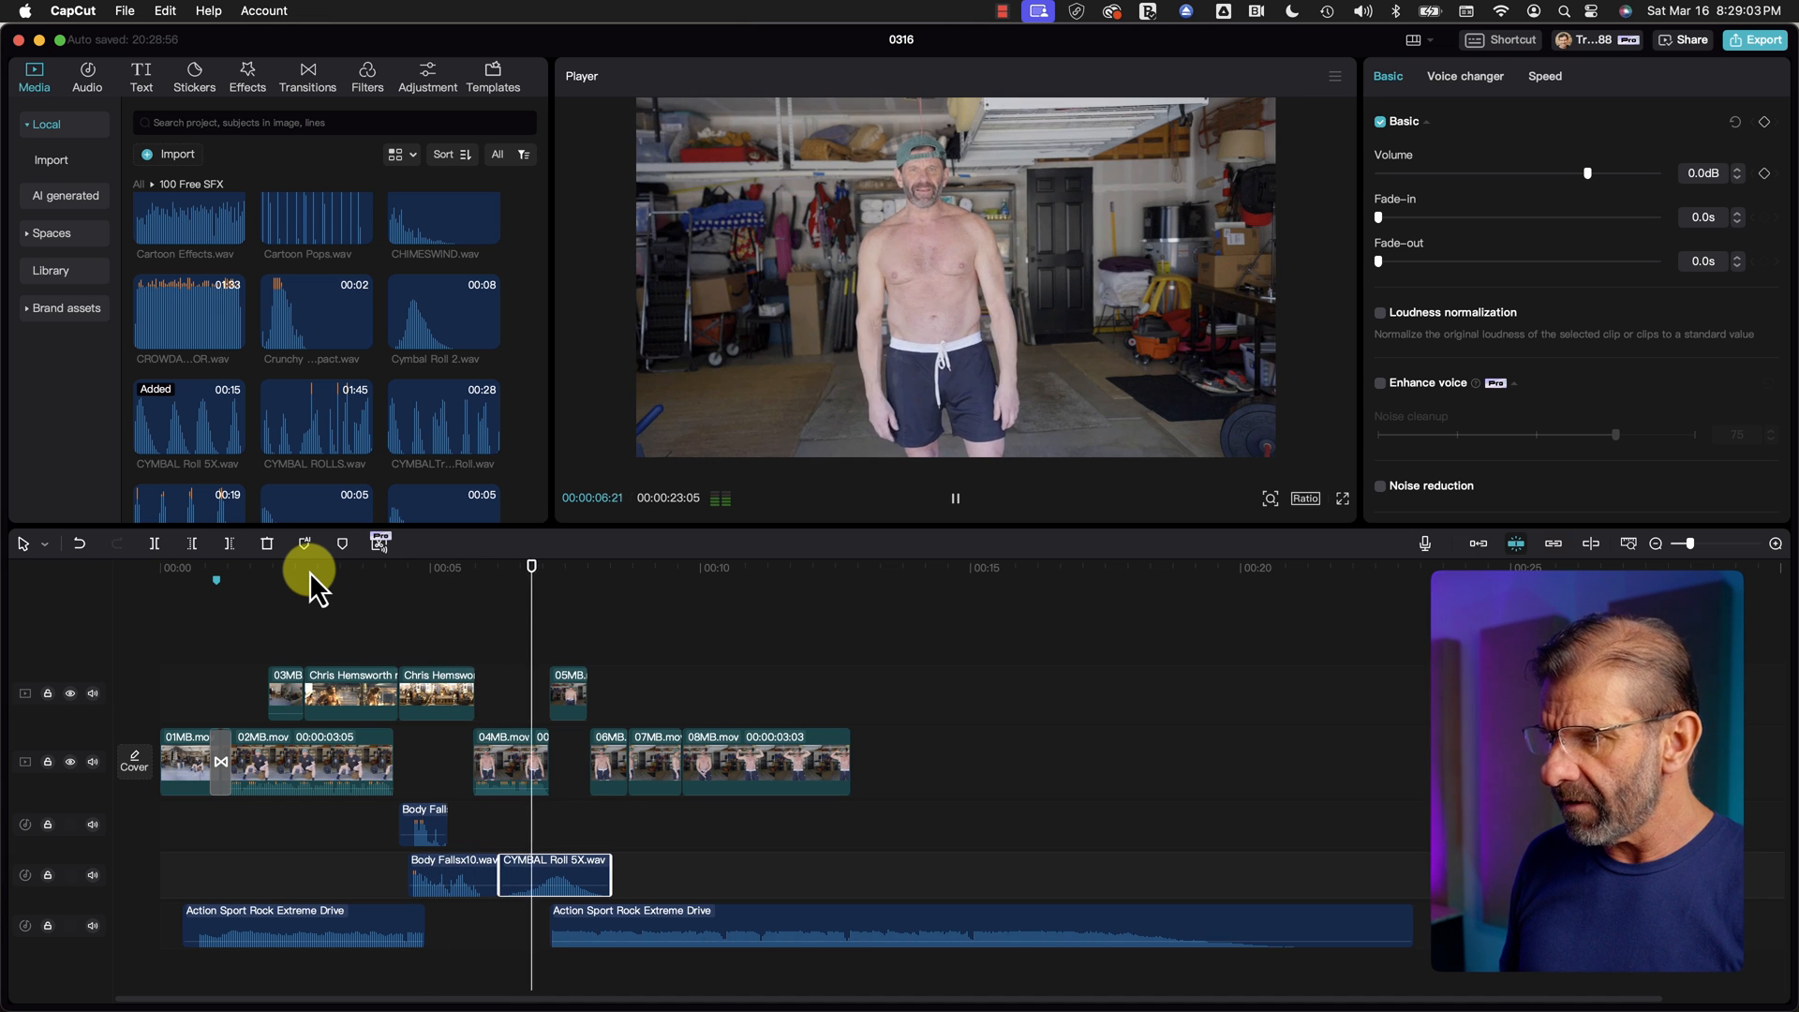
{"action": "left_click", "coordinate": [520, 567]}
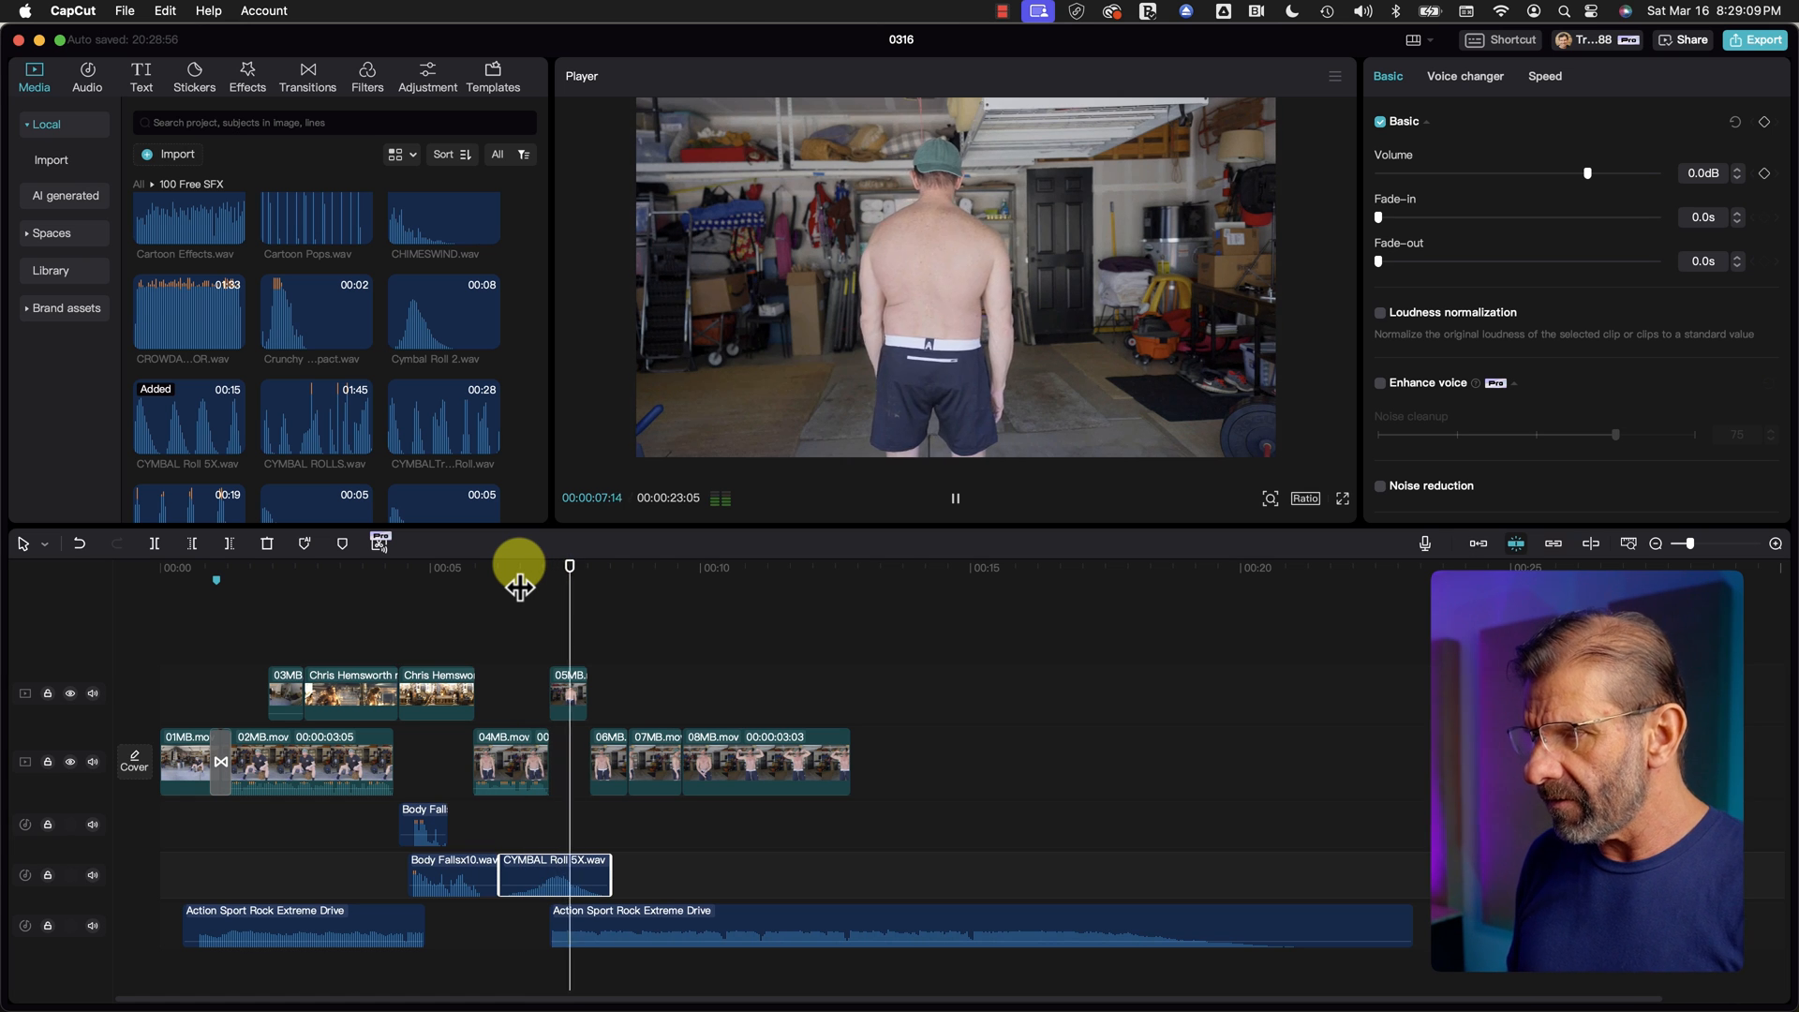
{"action": "key", "text": "space"}
{"action": "scroll", "coordinate": [590, 633], "scroll_direction": "up", "scroll_amount": 4}
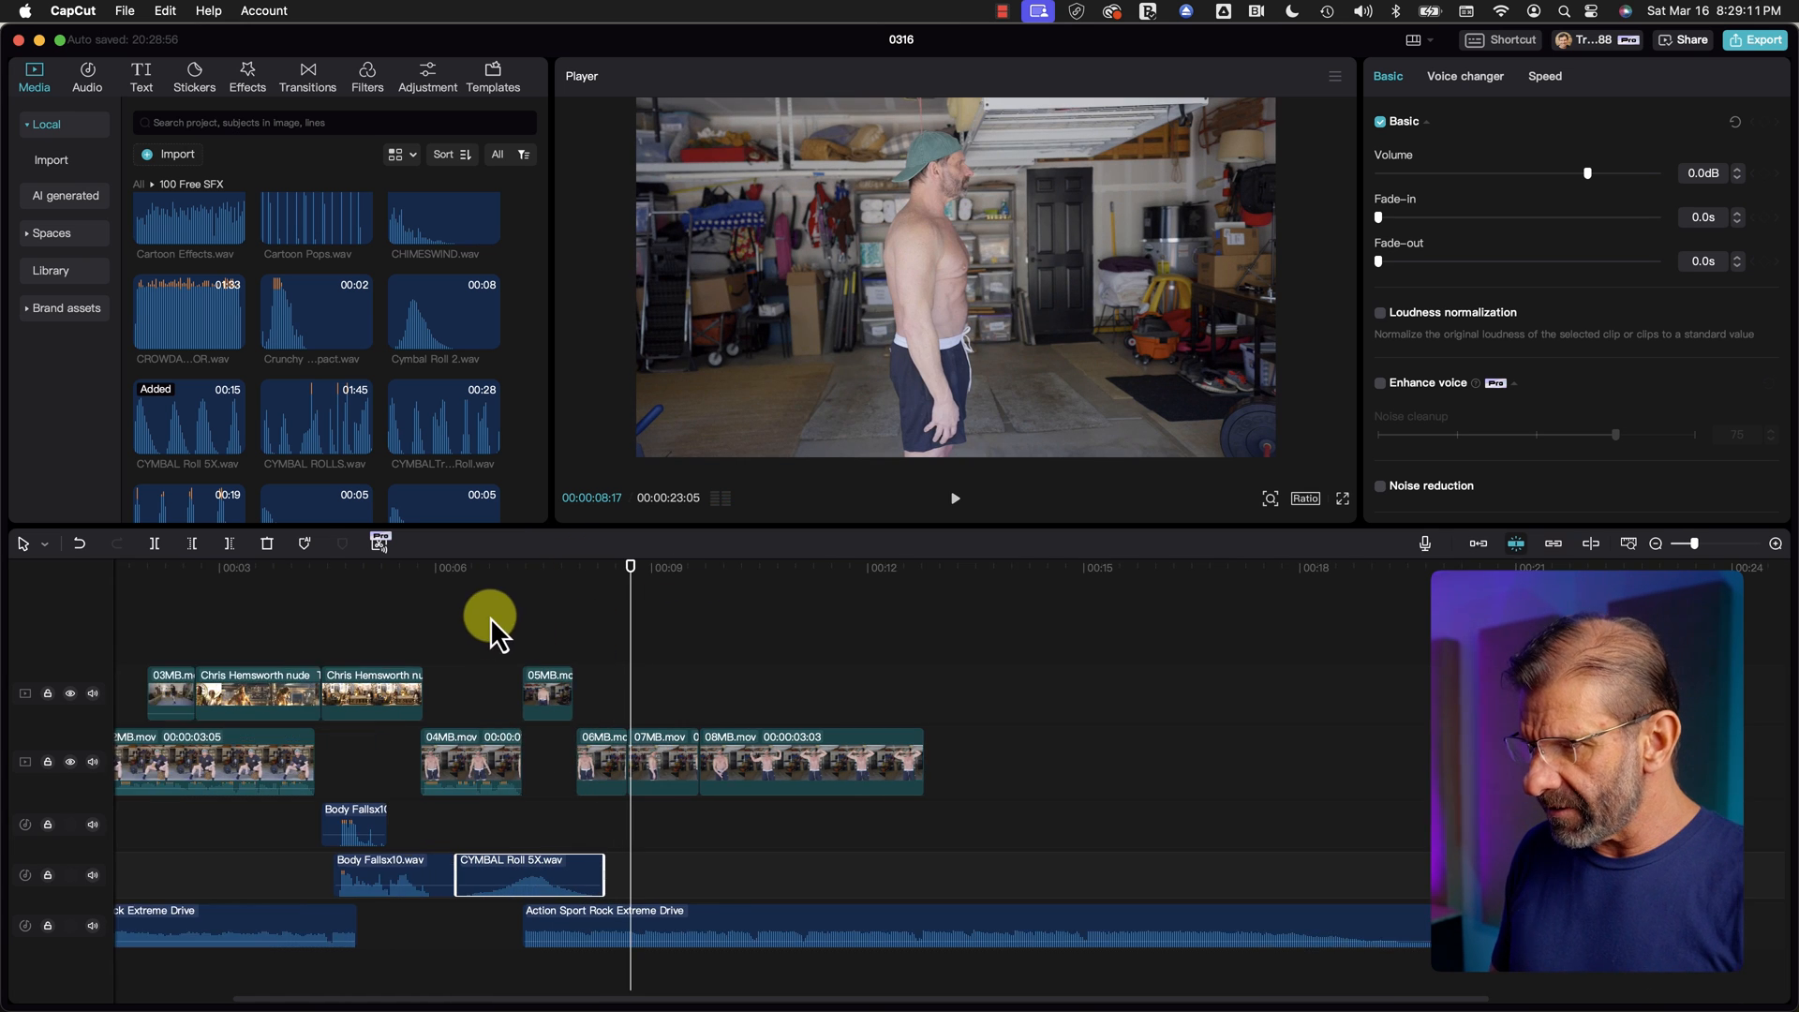
Step: Play through to near the end of 08MB.mov, split the second music part at 00:00:12:08, and delete the remainder
{"action": "left_click", "coordinate": [492, 568]}
{"action": "left_click_drag", "start_coordinate": [487, 569], "coordinate": [453, 575]}
{"action": "key", "text": "space"}
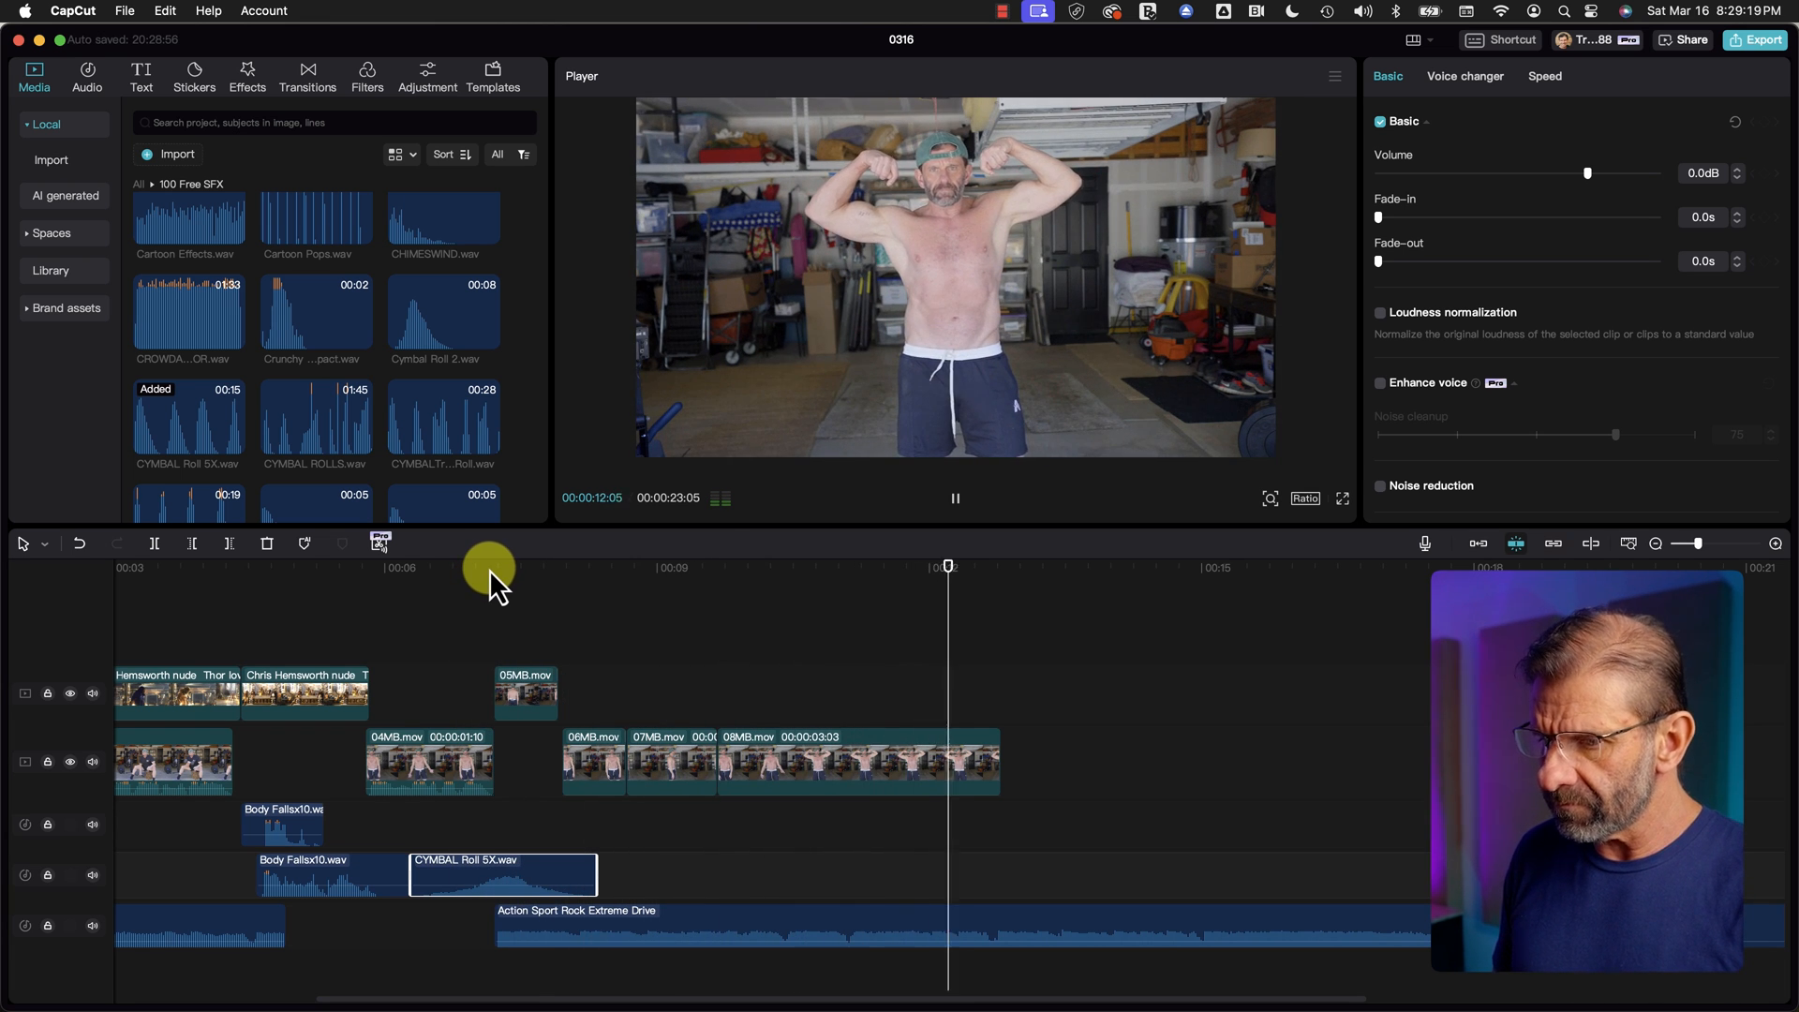
{"action": "key", "text": "space"}
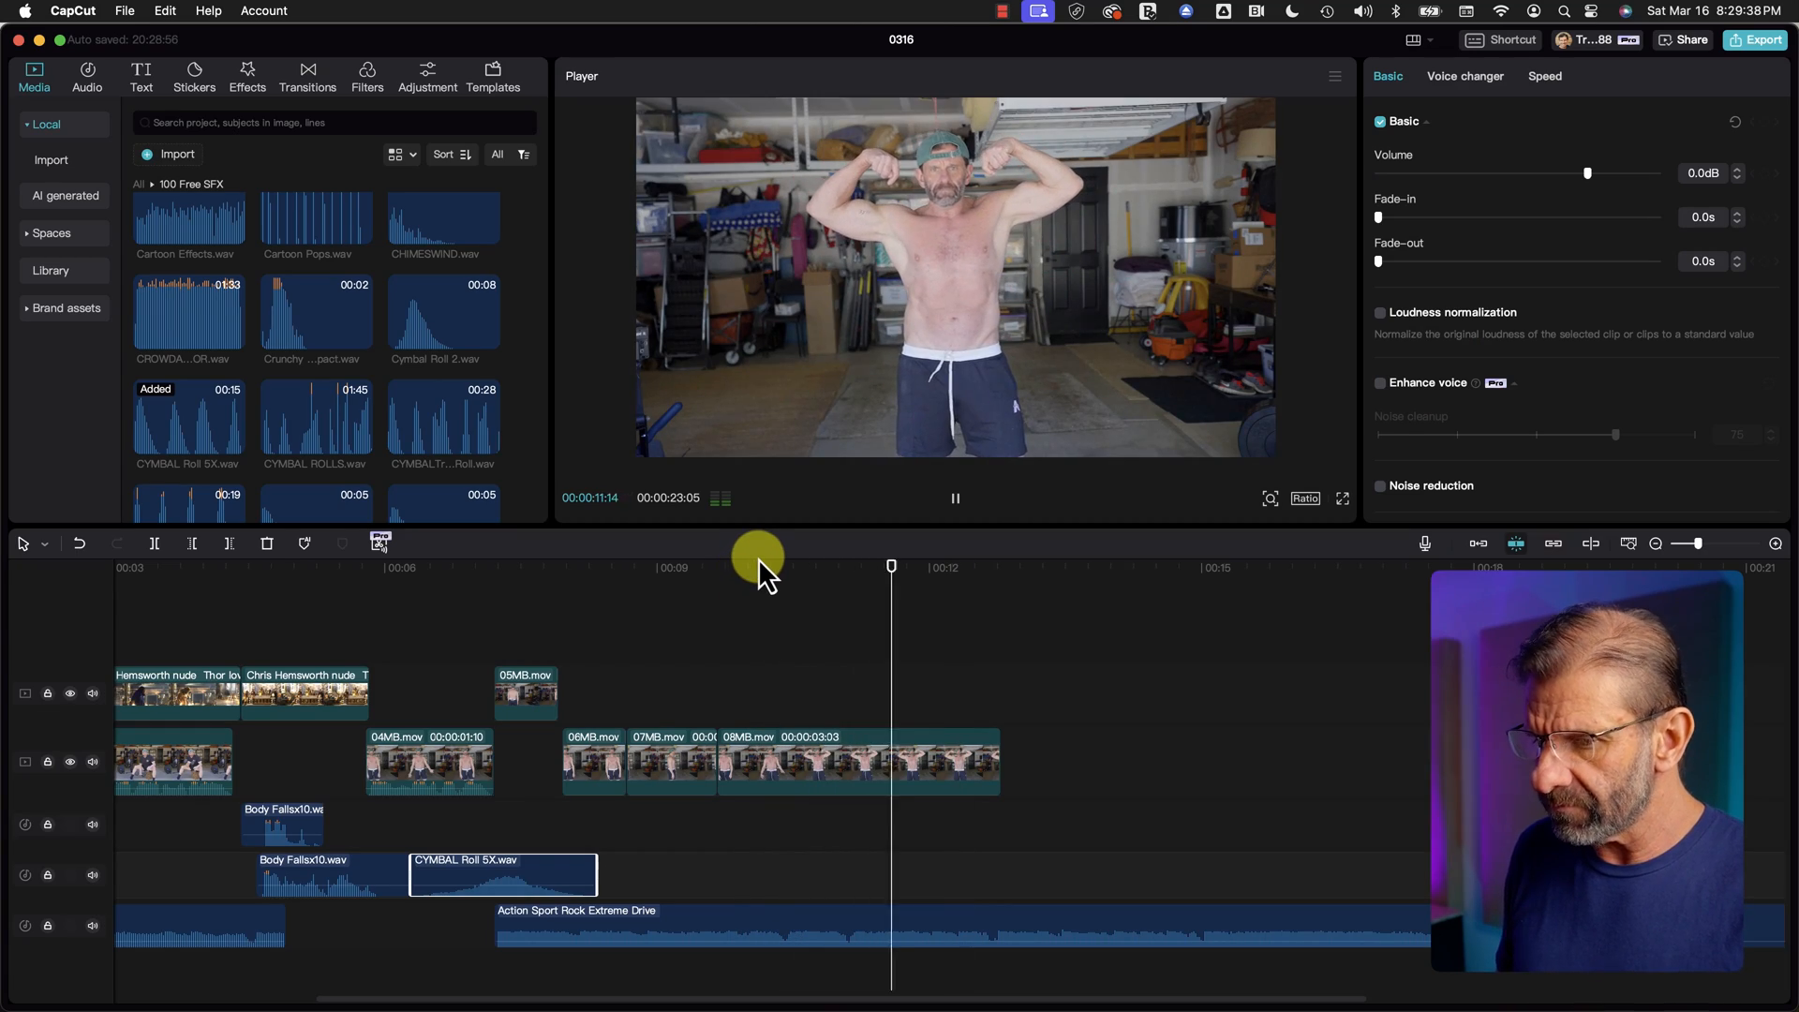
{"action": "key", "text": "space"}
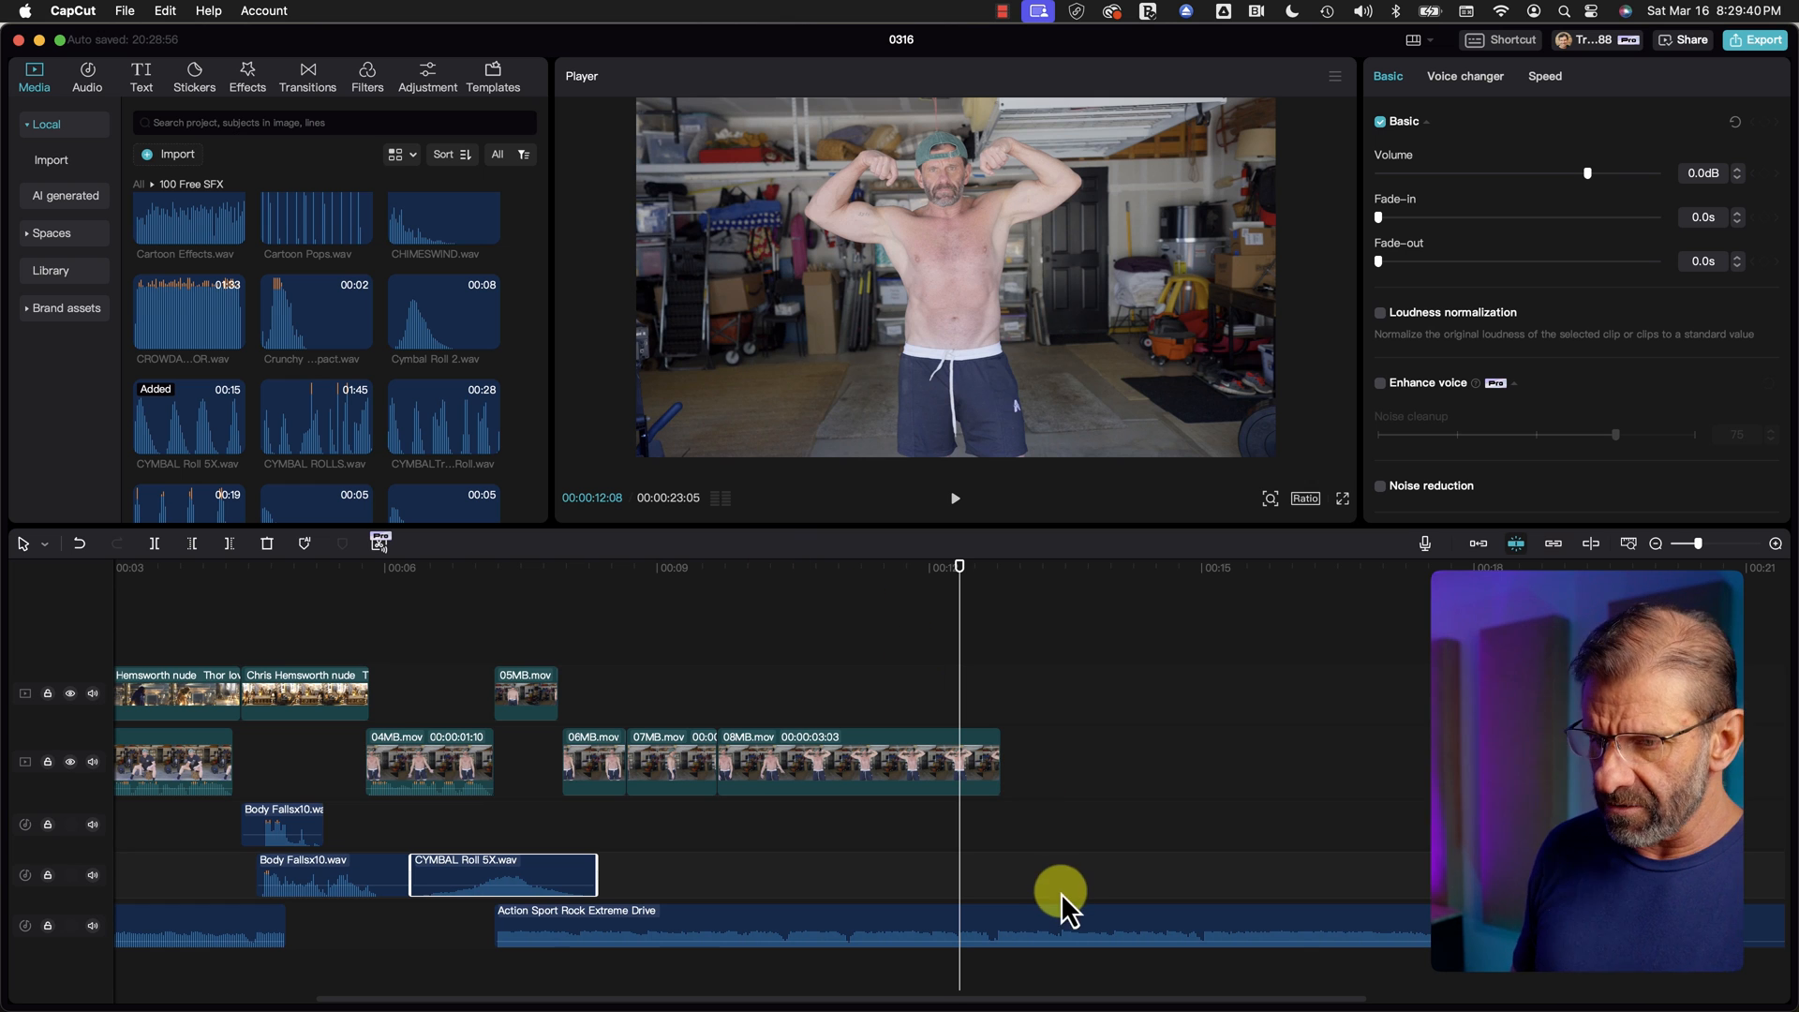
{"action": "left_click", "coordinate": [1036, 910]}
{"action": "key", "text": "super+b"}
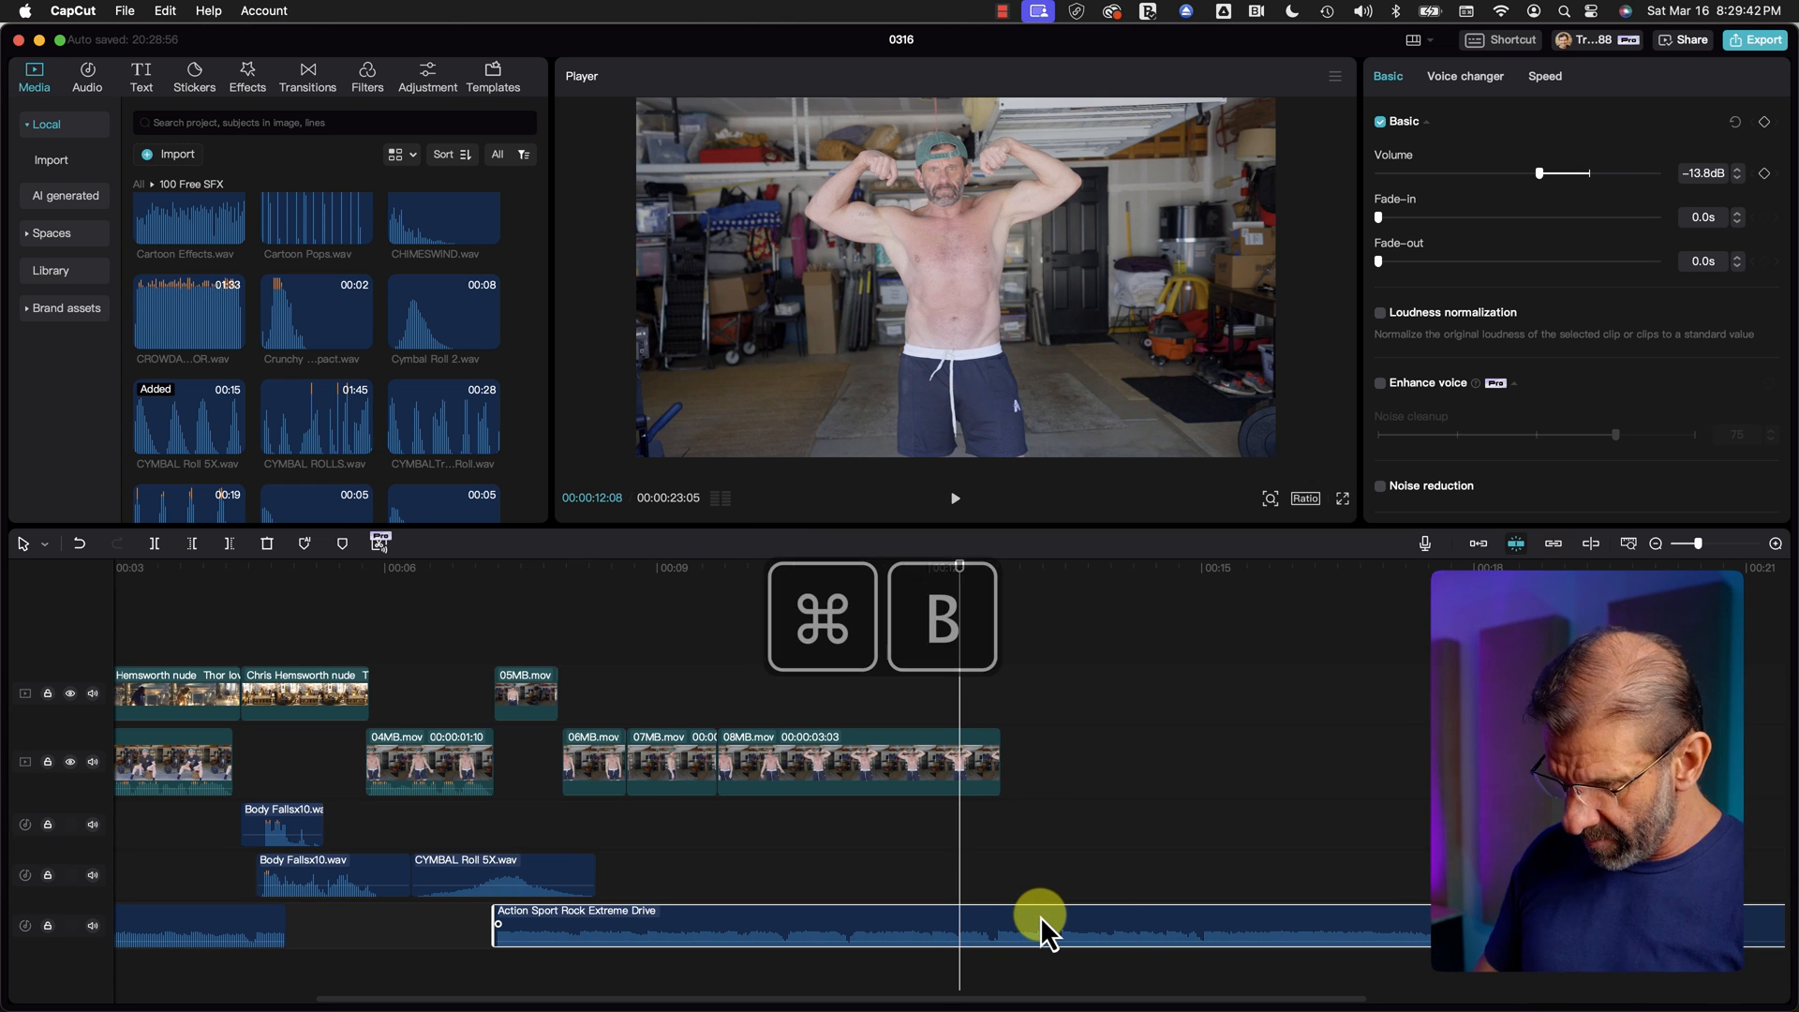
{"action": "key", "text": "Delete"}
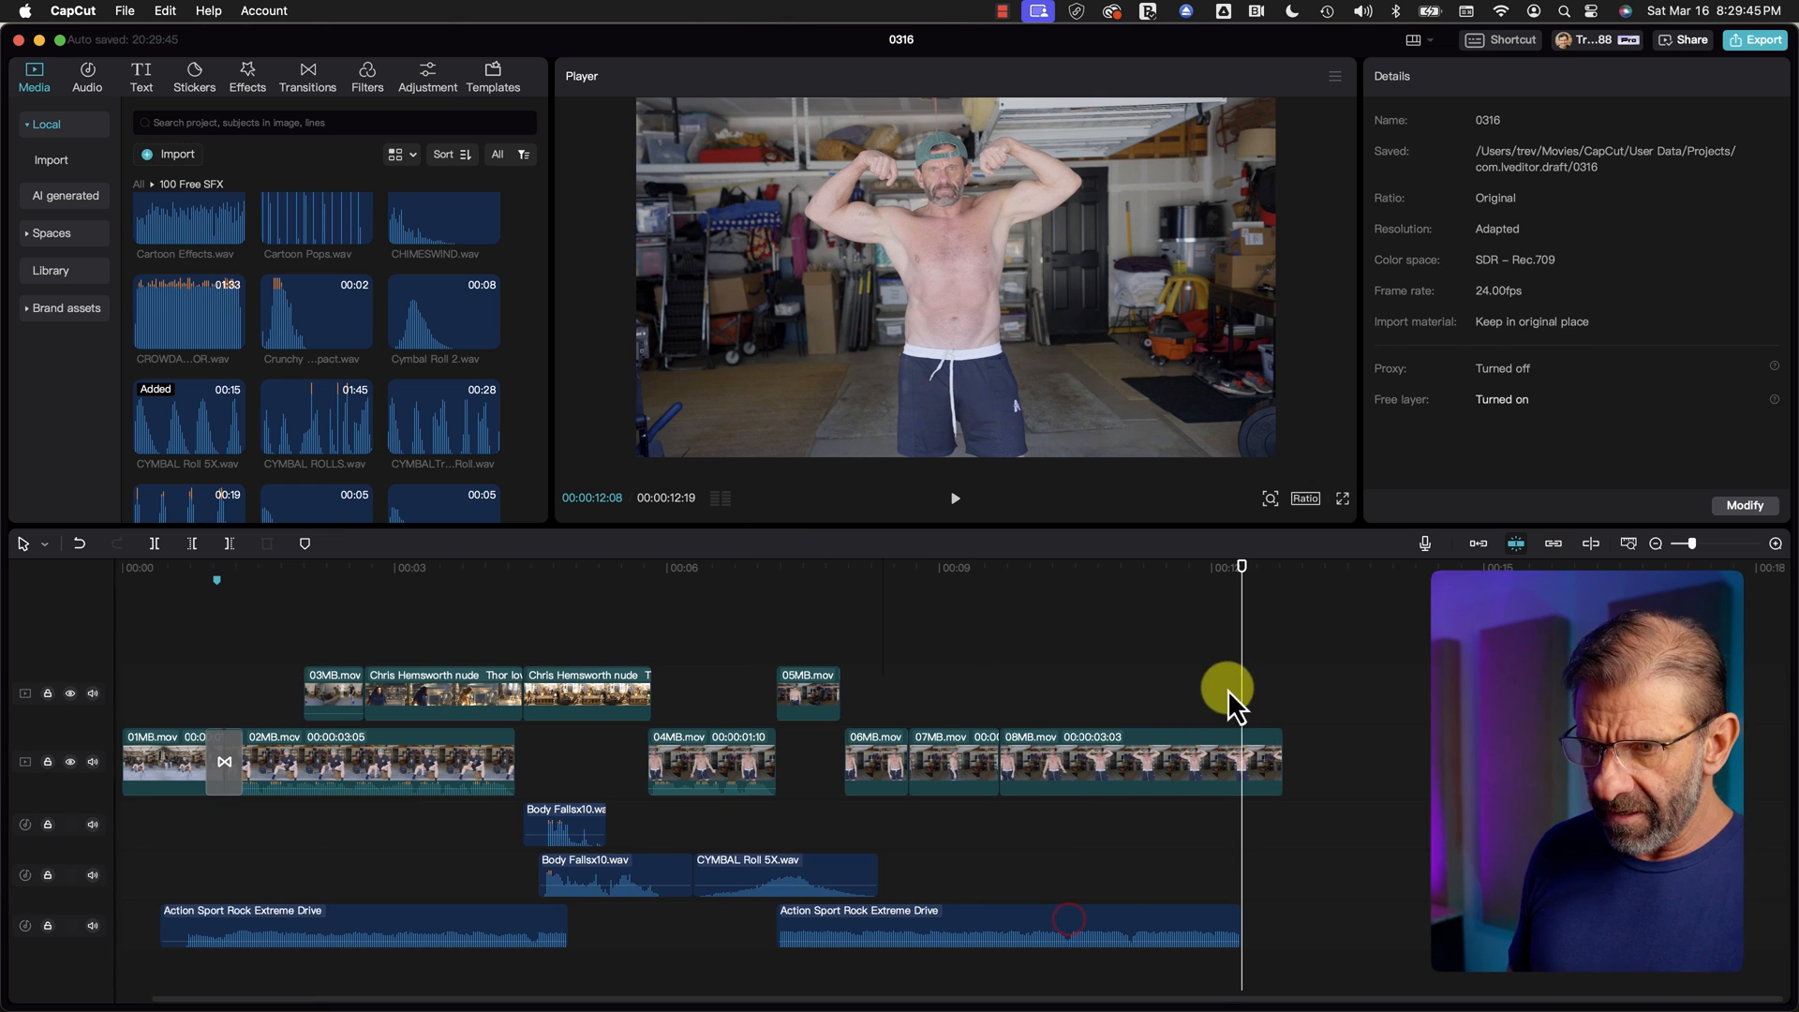
Step: Trim the end of 08MB.mov back to where the music ends and play the closing section
{"action": "left_click_drag", "start_coordinate": [1277, 750], "coordinate": [1242, 751]}
{"action": "left_click", "coordinate": [1169, 567]}
{"action": "key", "text": "space"}
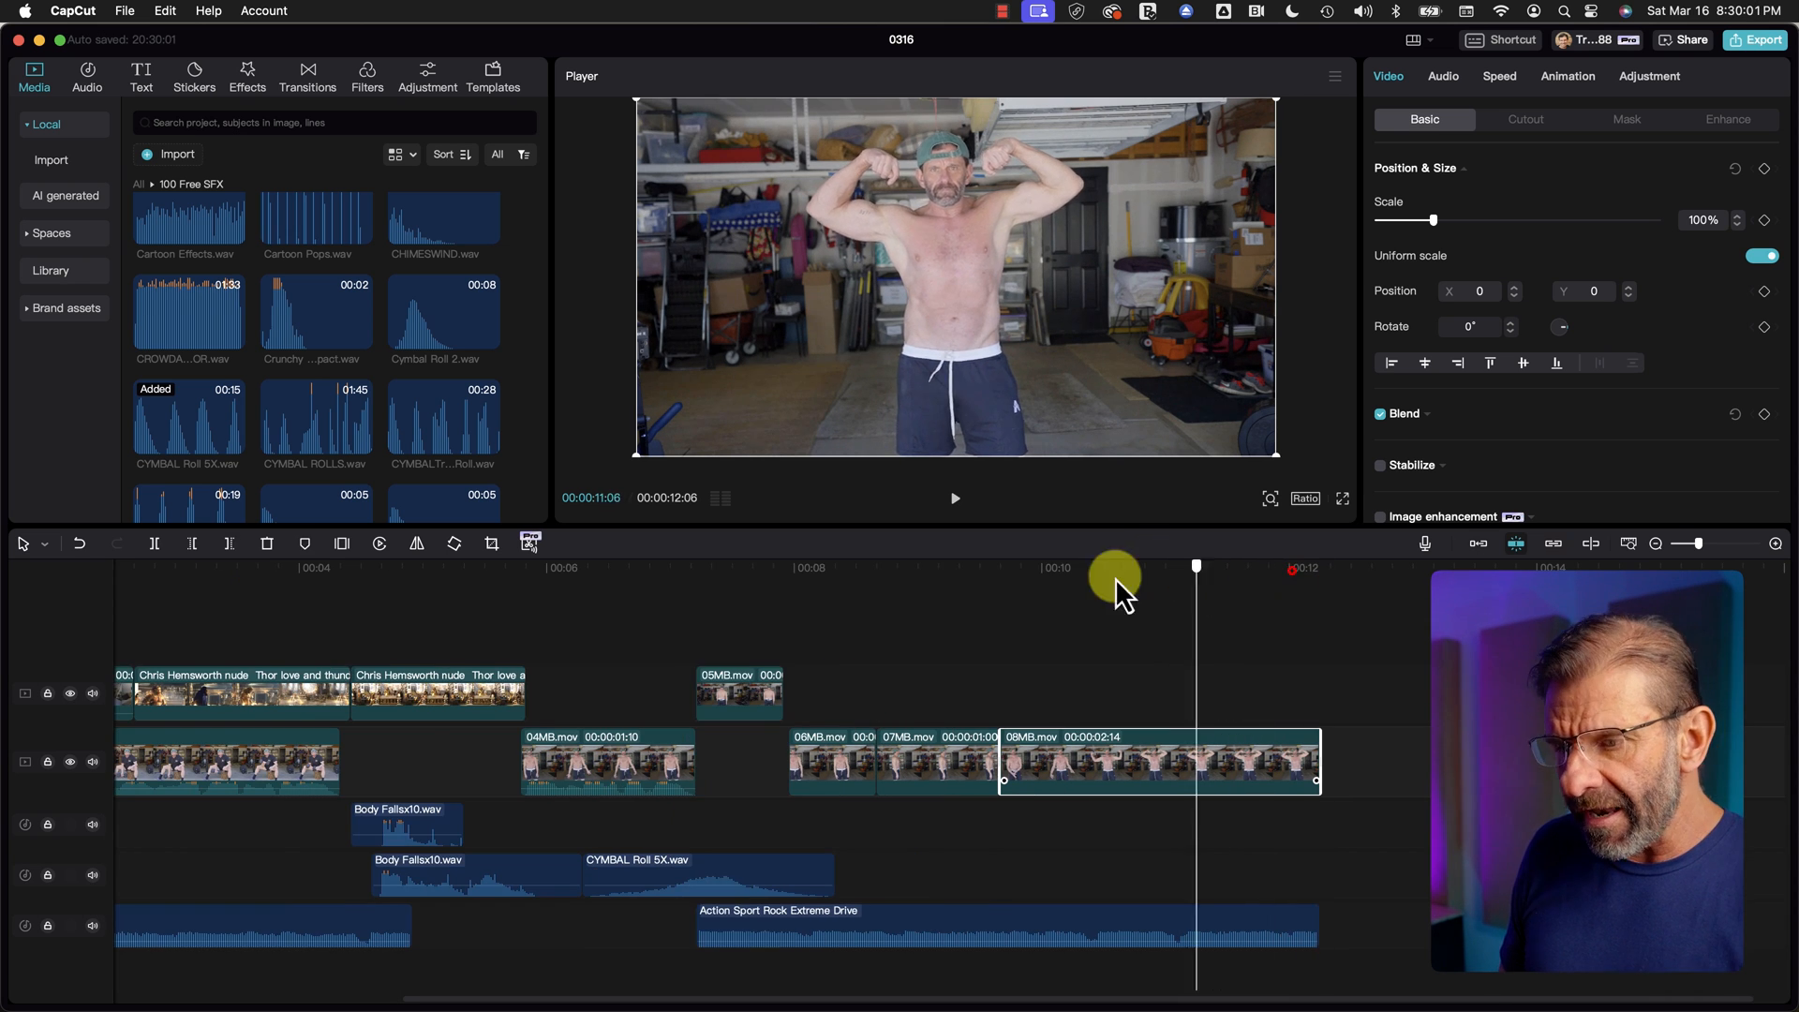
Step: Move CYMBAL Roll 5X.wav onto the first Body Fallsx10.wav track, slightly earlier so its peak meets the start of 05MB.mov, and play it
{"action": "left_click_drag", "start_coordinate": [1115, 577], "coordinate": [436, 608]}
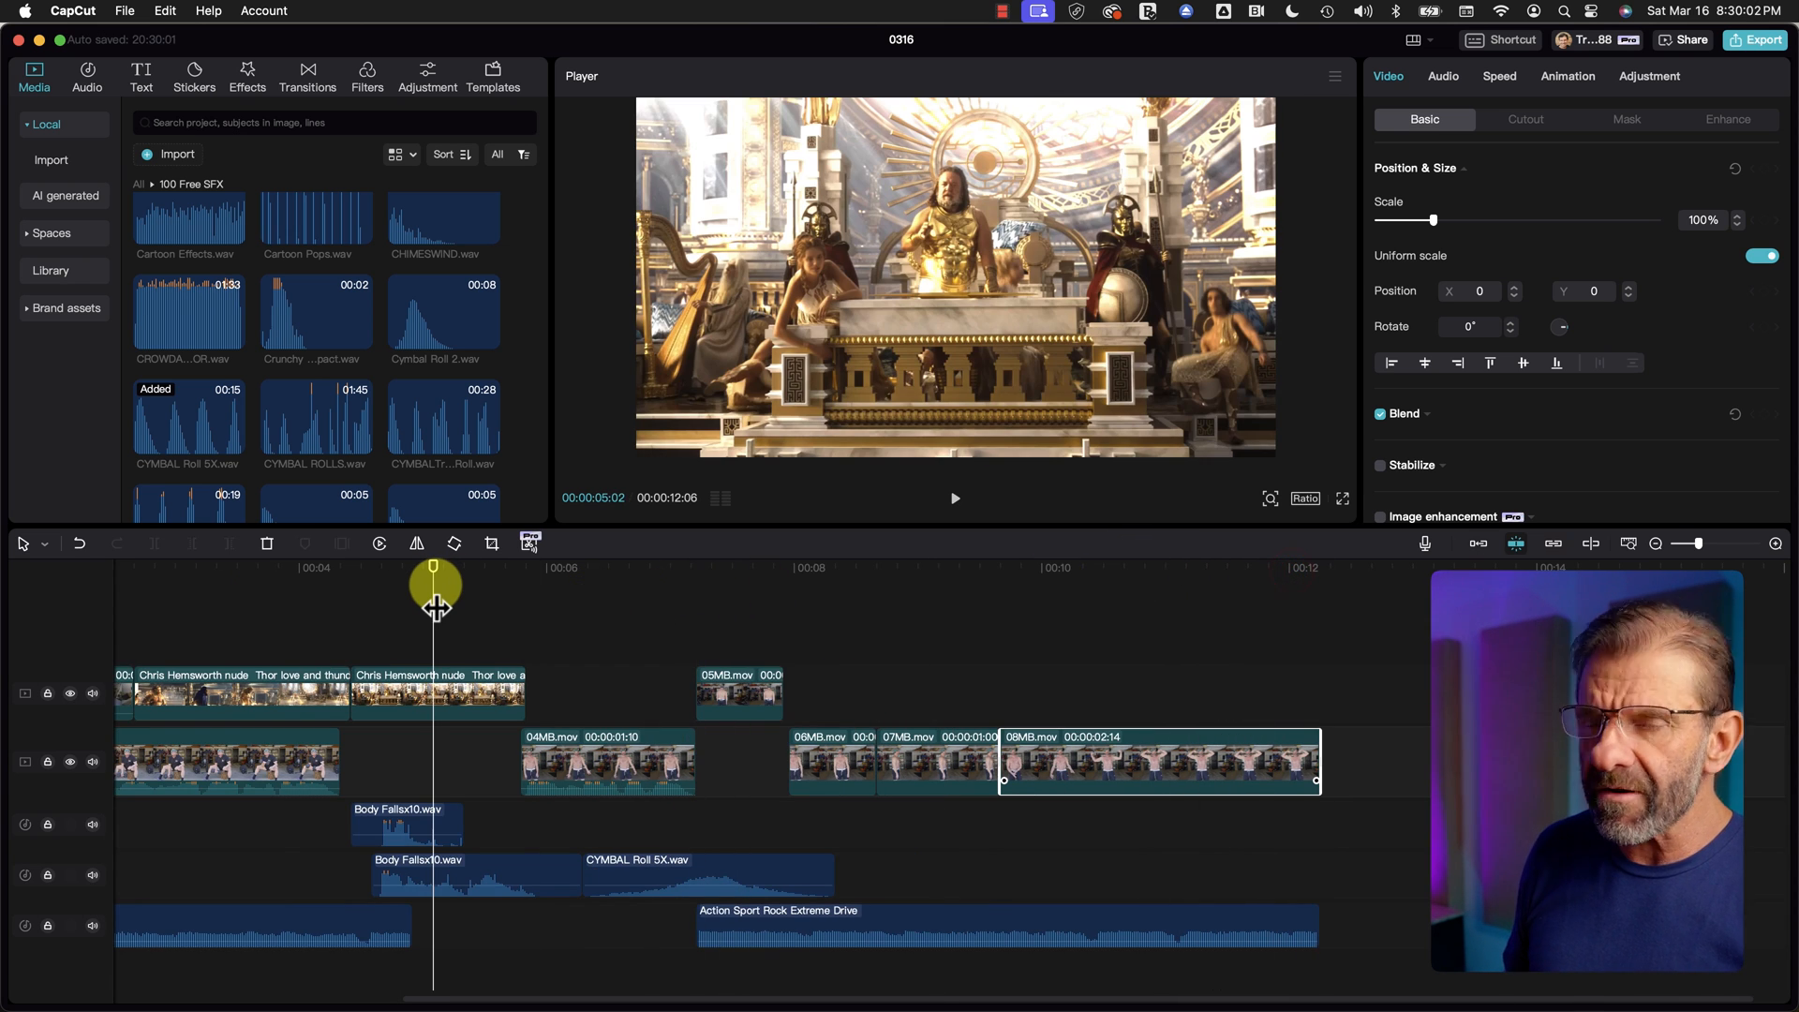
{"action": "key", "text": "space"}
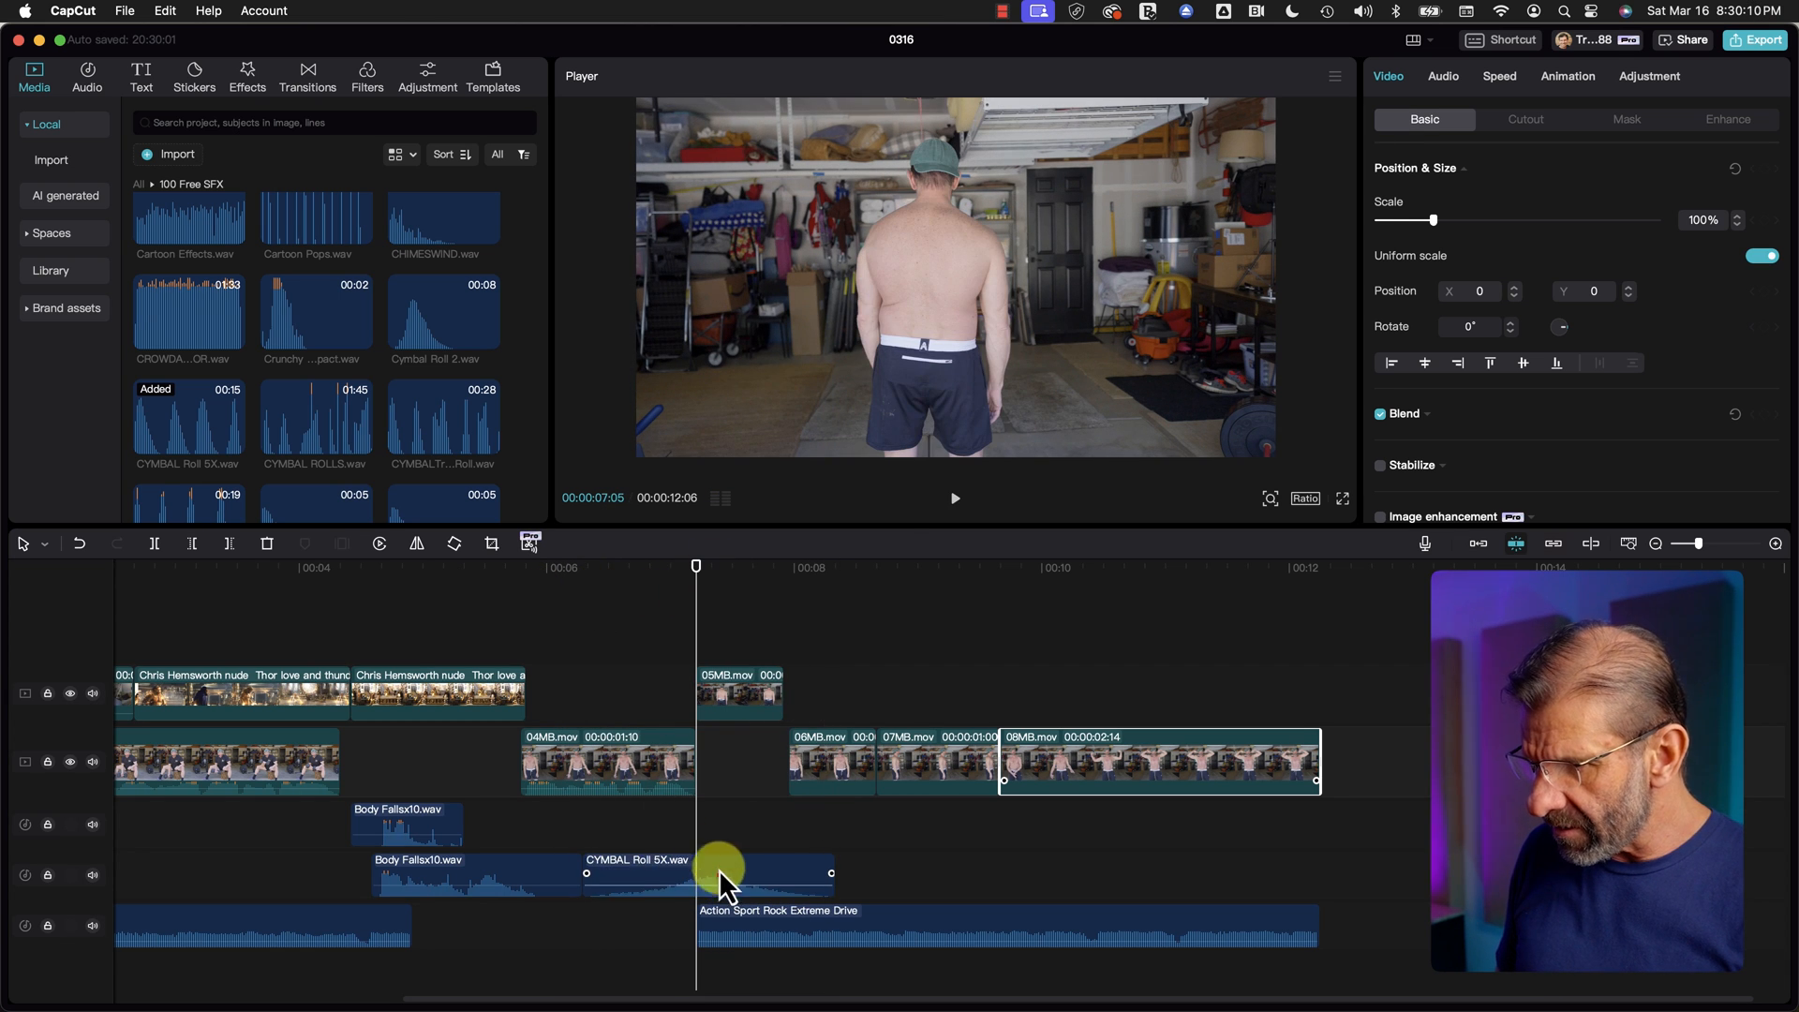
{"action": "left_click_drag", "start_coordinate": [718, 870], "coordinate": [700, 832]}
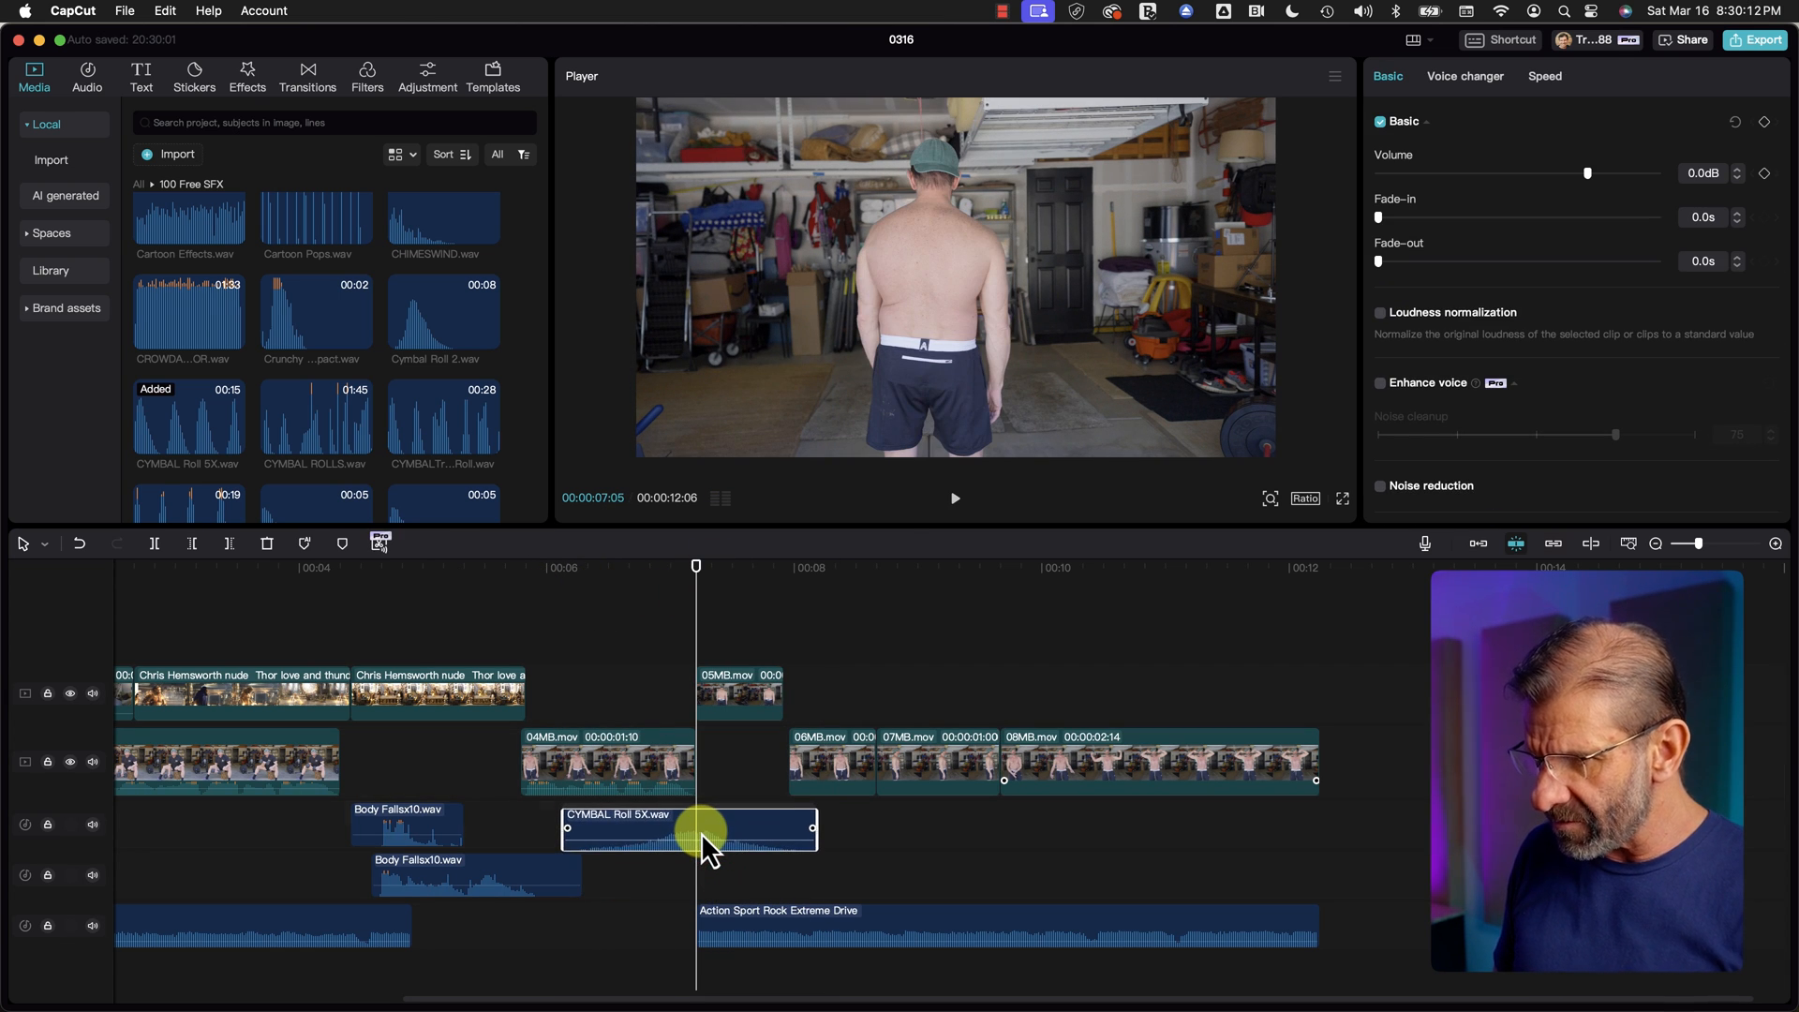
{"action": "left_click", "coordinate": [598, 568]}
{"action": "key", "text": "space"}
{"action": "left_click", "coordinate": [631, 567]}
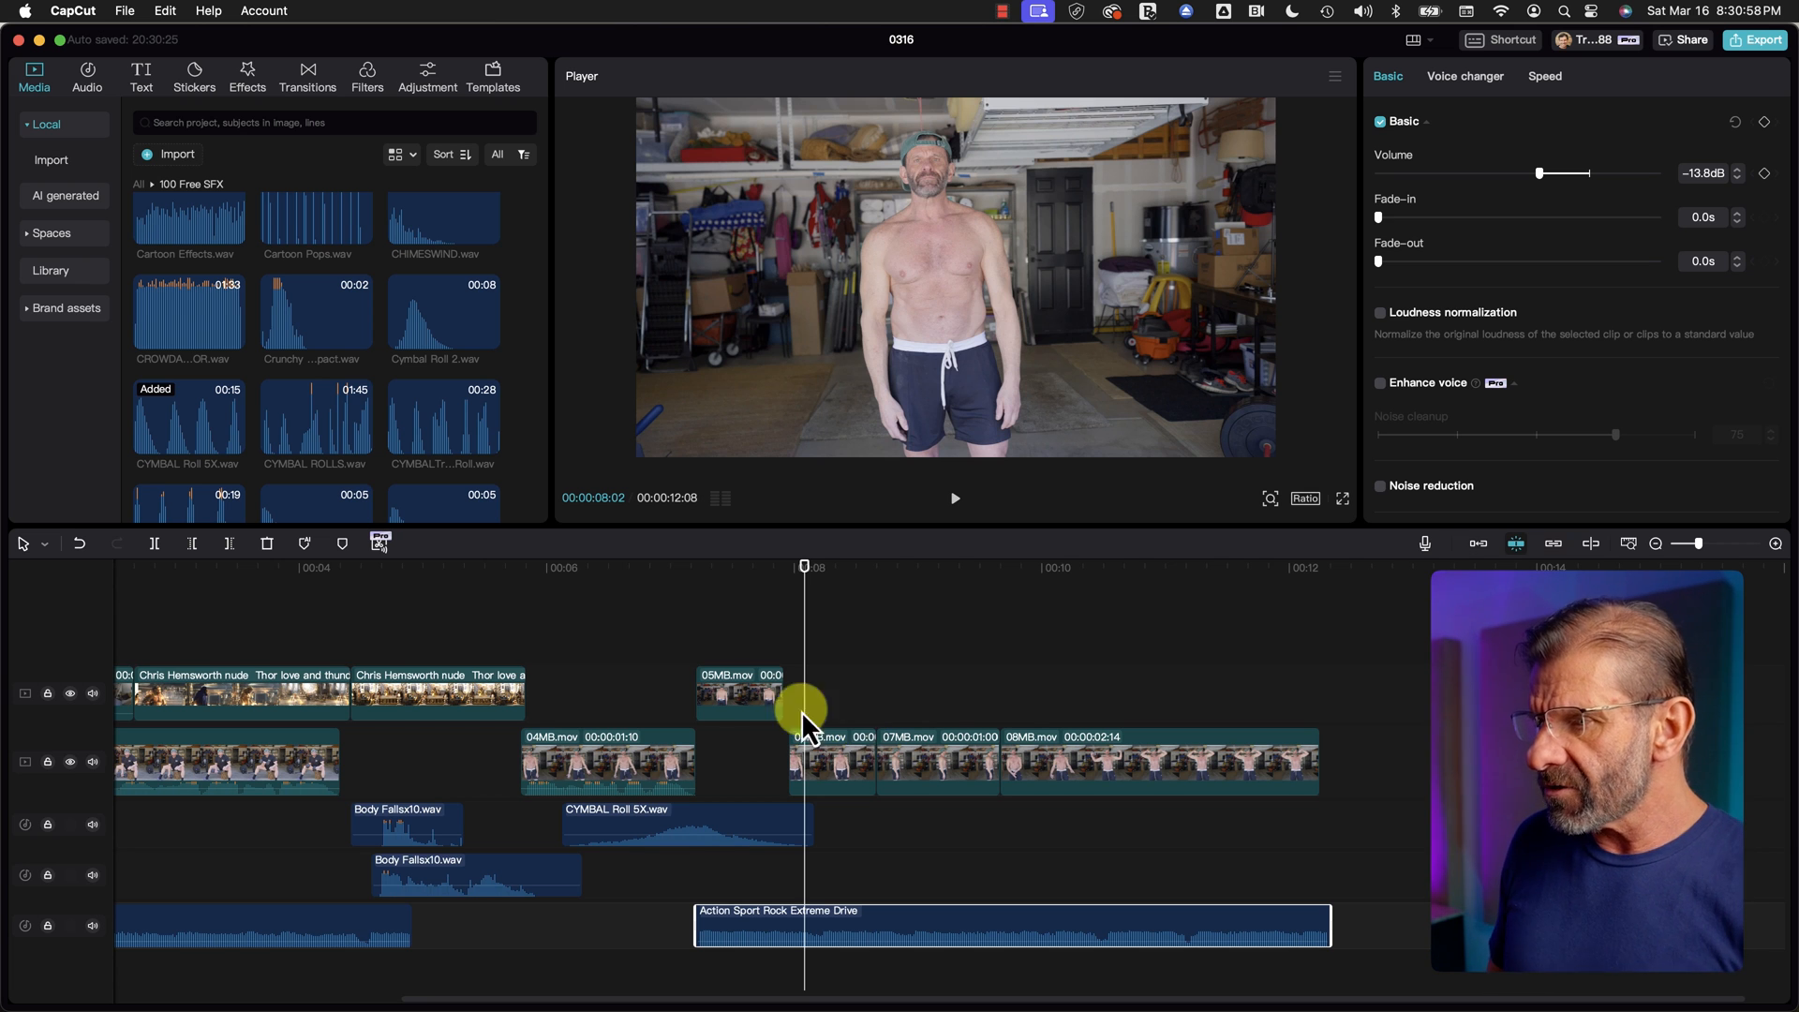
Step: Extend the end of 05MB.mov to meet the start of 06MB.mov, then play across the cut
{"action": "left_click", "coordinate": [686, 567]}
{"action": "key", "text": "space"}
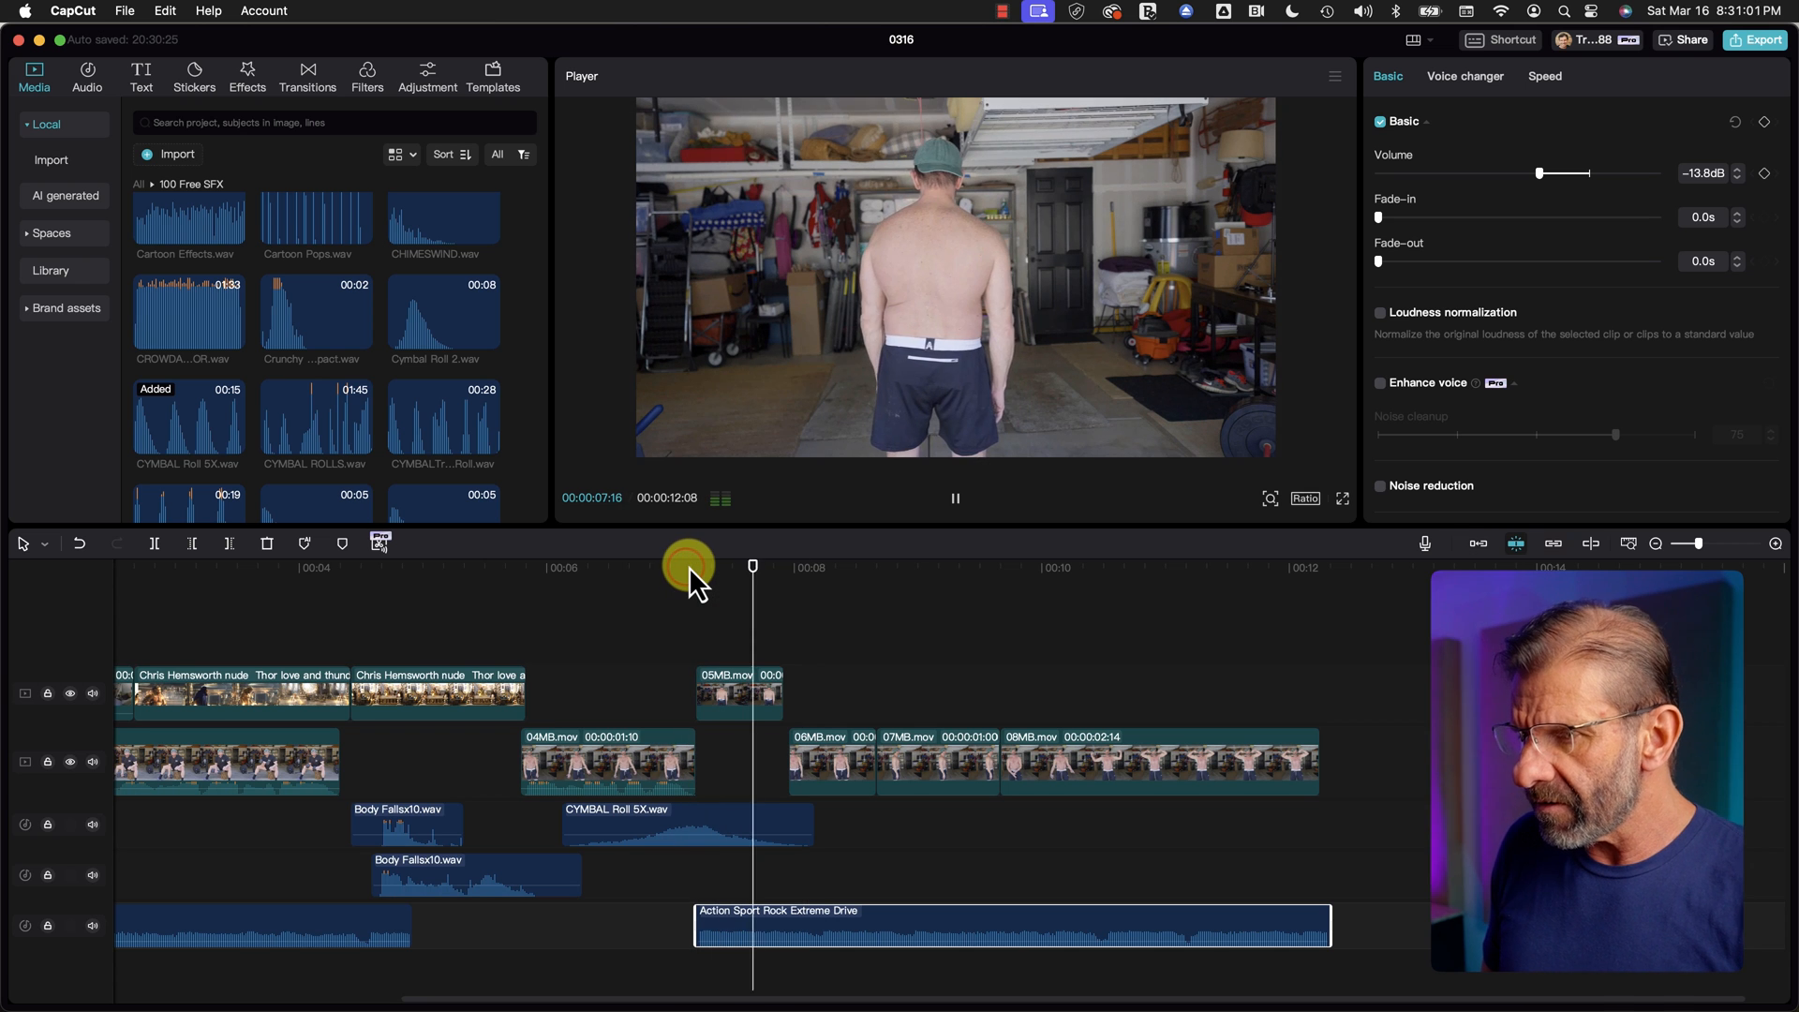
{"action": "left_click_drag", "start_coordinate": [765, 560], "coordinate": [789, 568]}
{"action": "left_click_drag", "start_coordinate": [781, 672], "coordinate": [789, 677]}
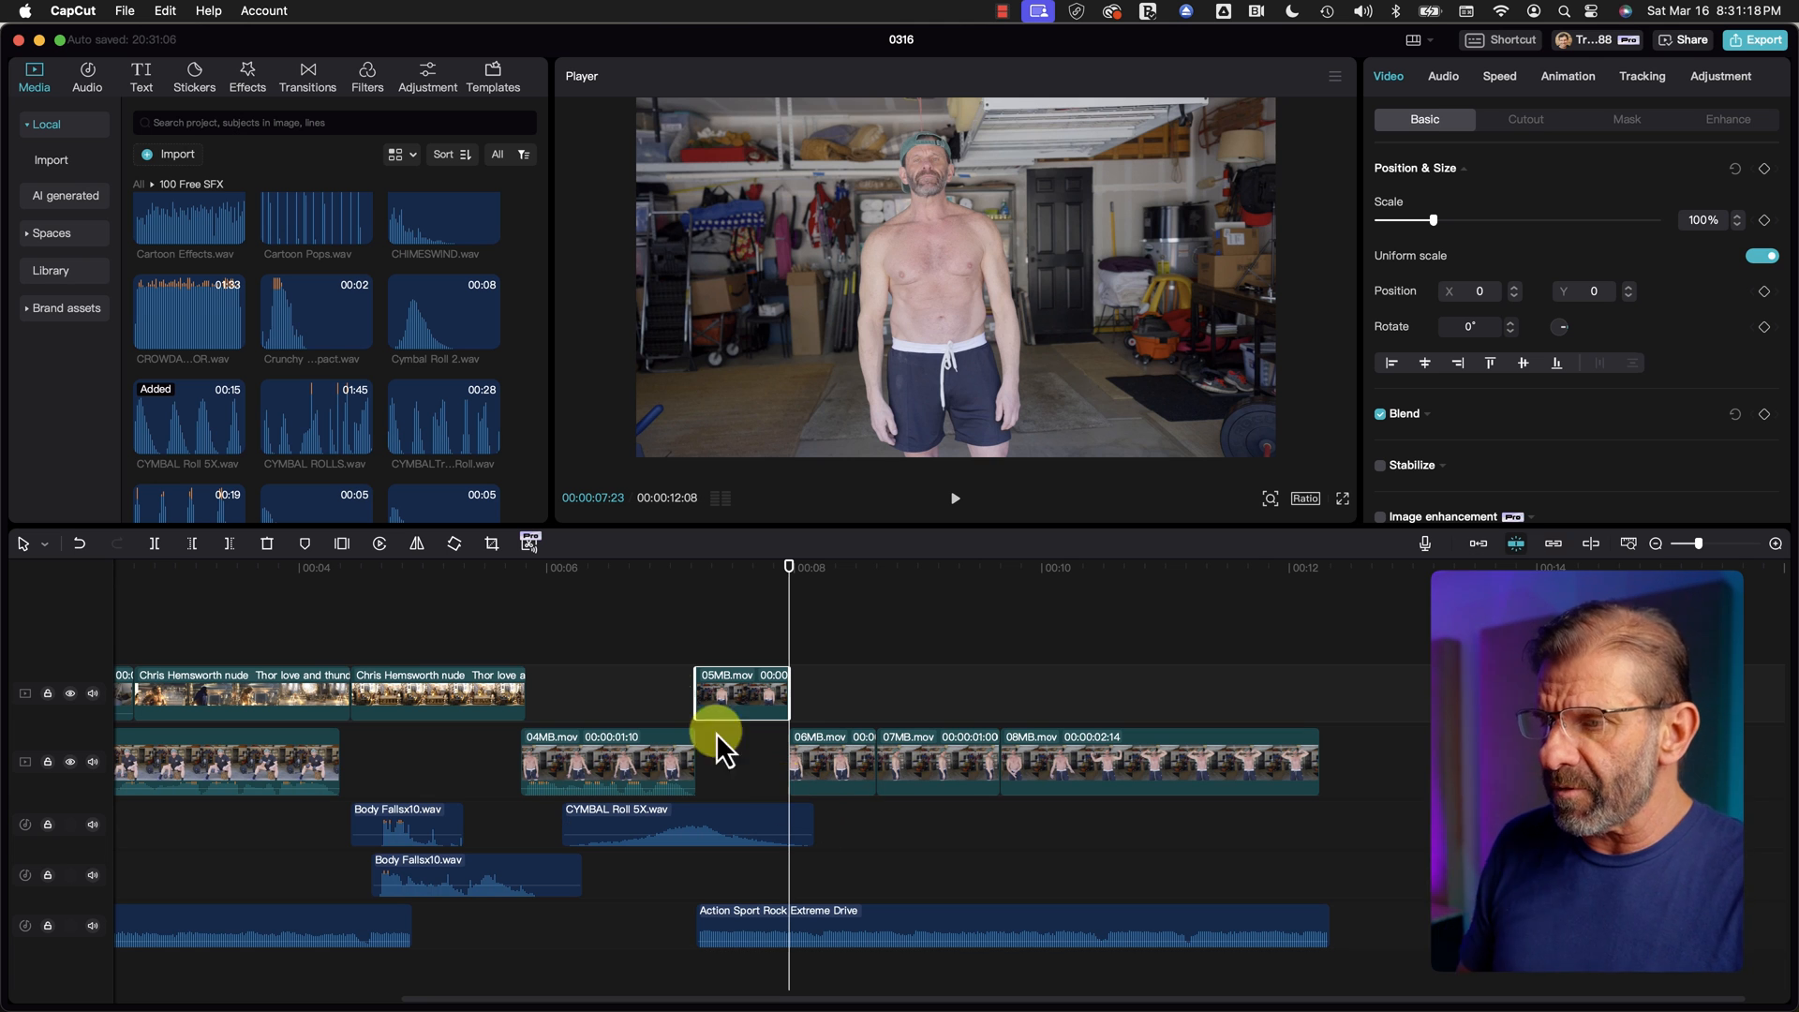
{"action": "left_click", "coordinate": [639, 600]}
{"action": "key", "text": "space"}
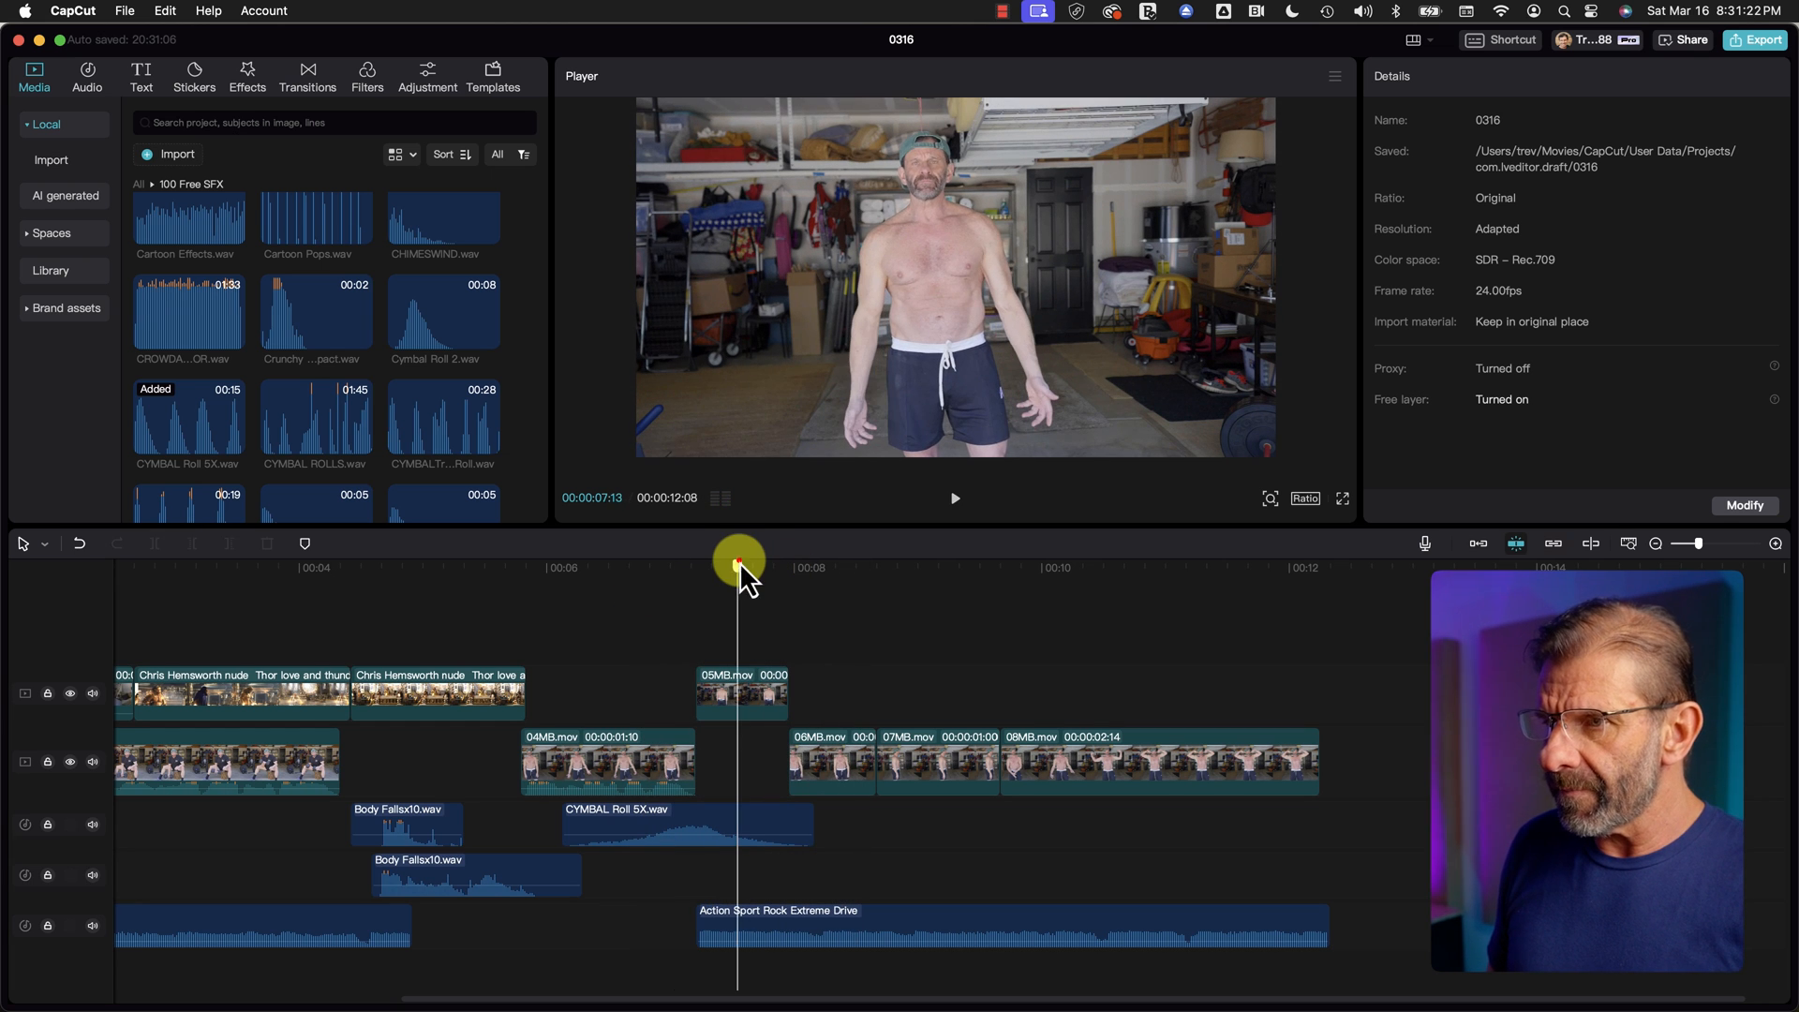
{"action": "left_click", "coordinate": [740, 563]}
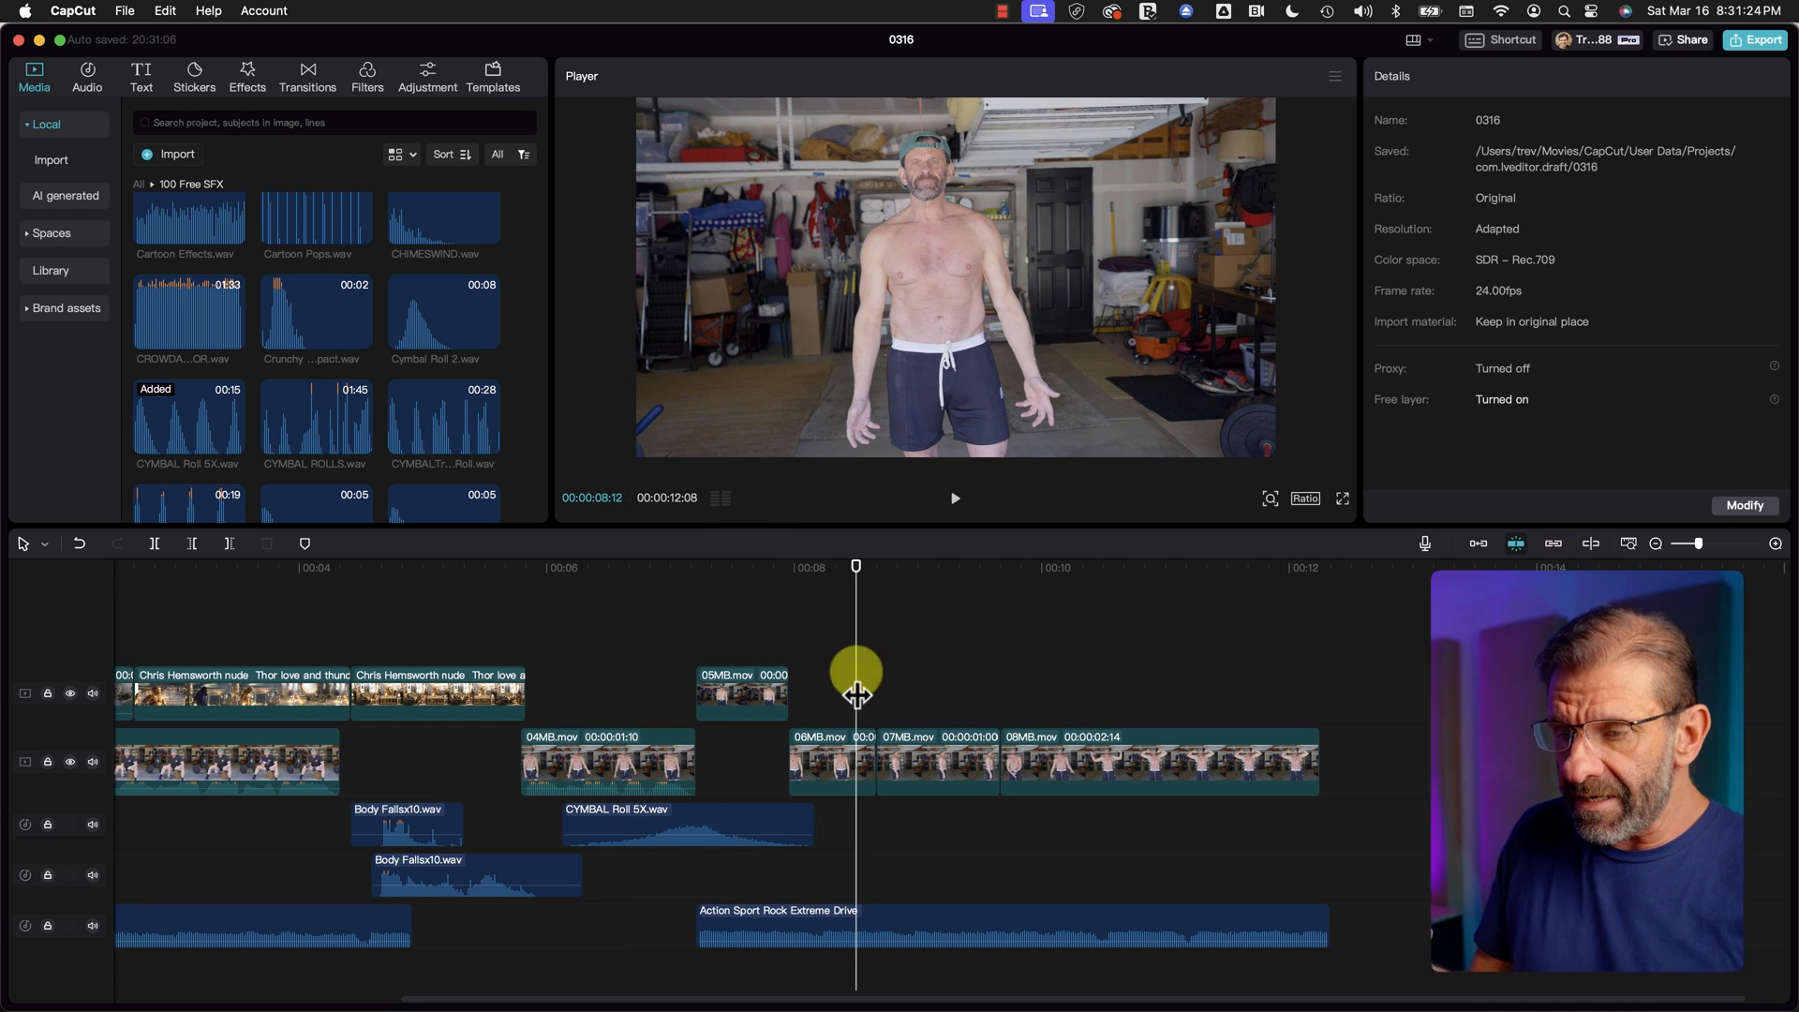
Step: Lengthen 06MB.mov to 23 frames with 07MB.mov starting directly after it, and play from 04MB.mov
{"action": "mouse_move", "coordinate": [873, 750]}
{"action": "left_mouse_down"}
{"action": "mouse_move", "coordinate": [856, 750]}
{"action": "mouse_move", "coordinate": [877, 763]}
{"action": "left_mouse_up"}
{"action": "left_click_drag", "start_coordinate": [712, 572], "coordinate": [628, 576]}
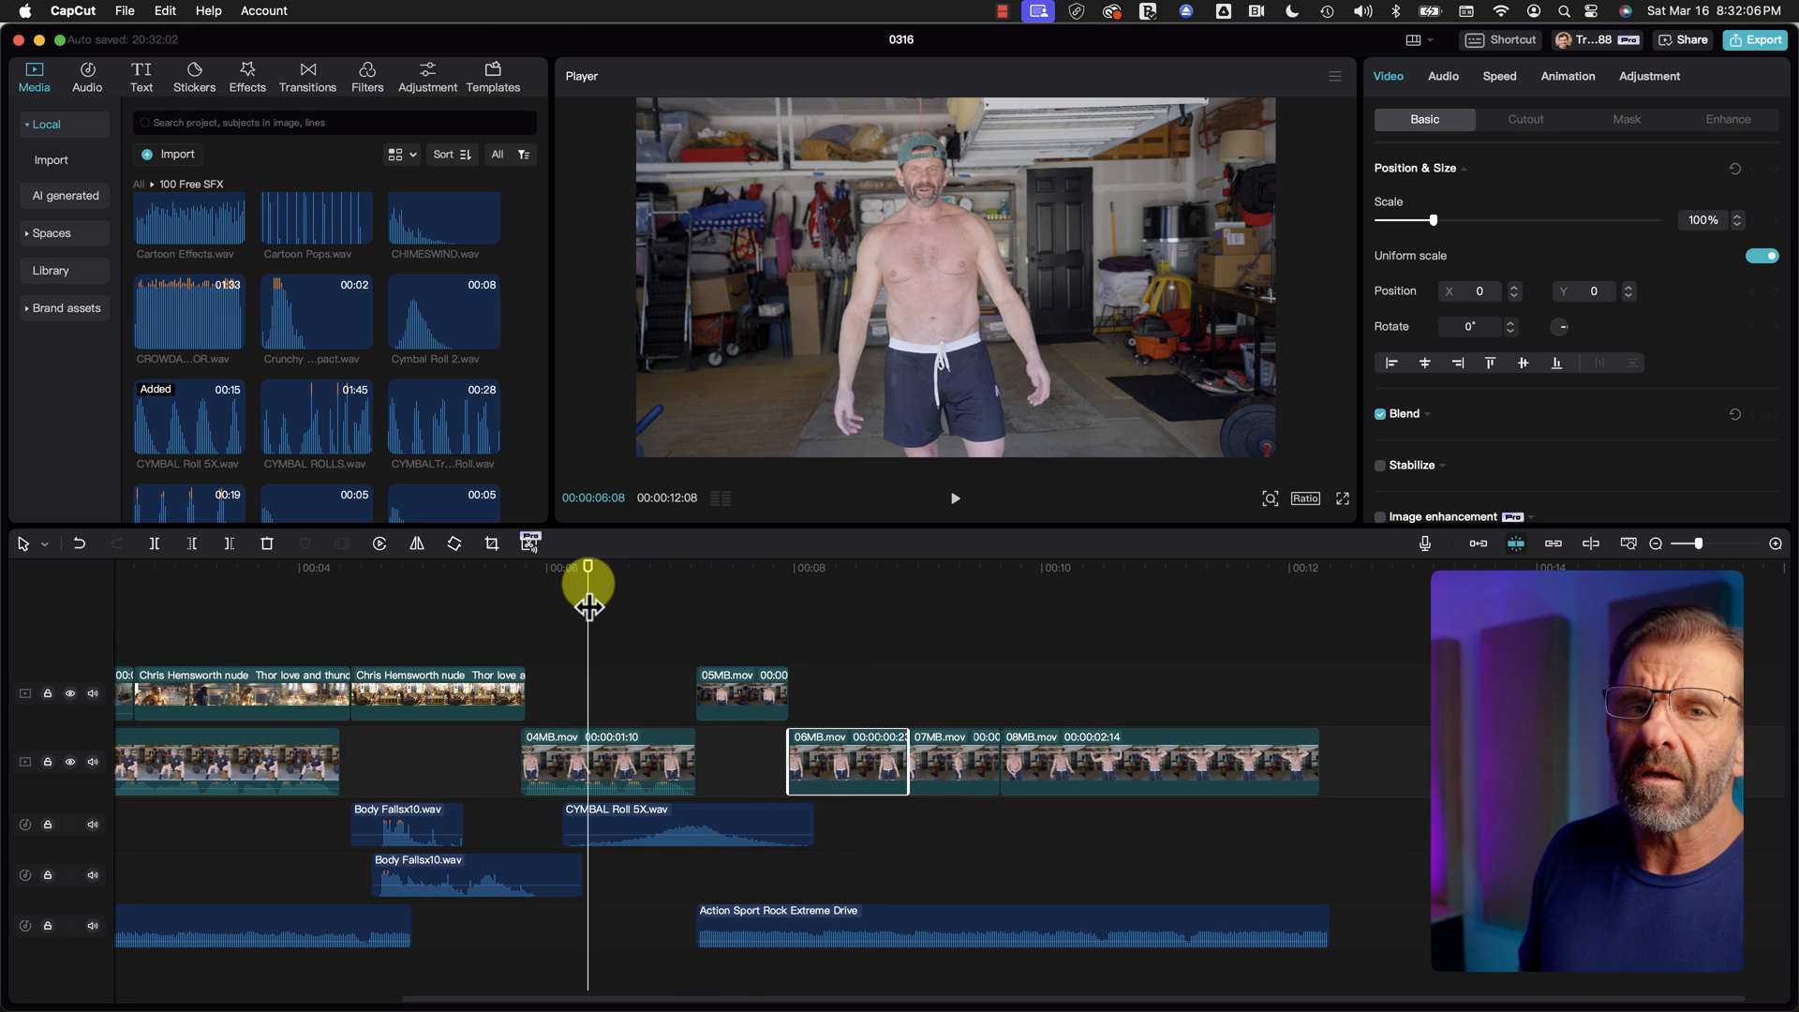
{"action": "key", "text": "space"}
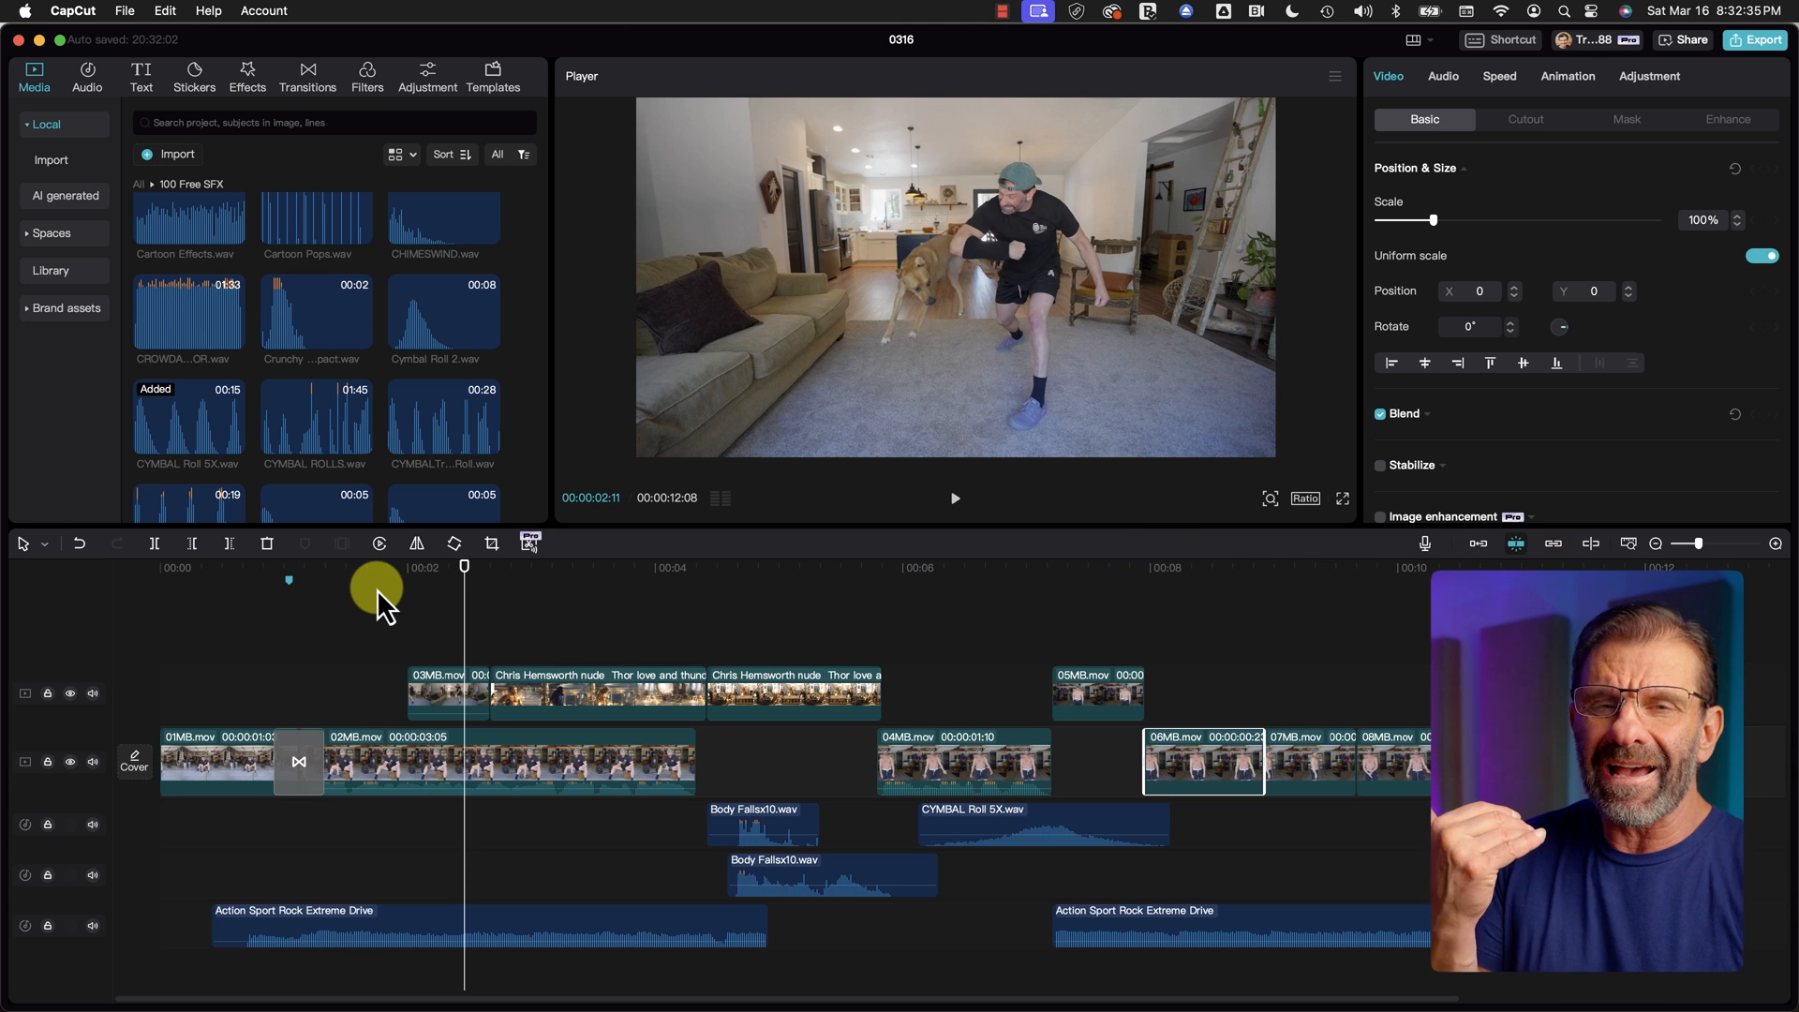
Step: Add Scale and Position keyframes to 02MB.mov at 00:00:01:03, in the middle of its opening transition
{"action": "left_click_drag", "start_coordinate": [392, 570], "coordinate": [296, 611]}
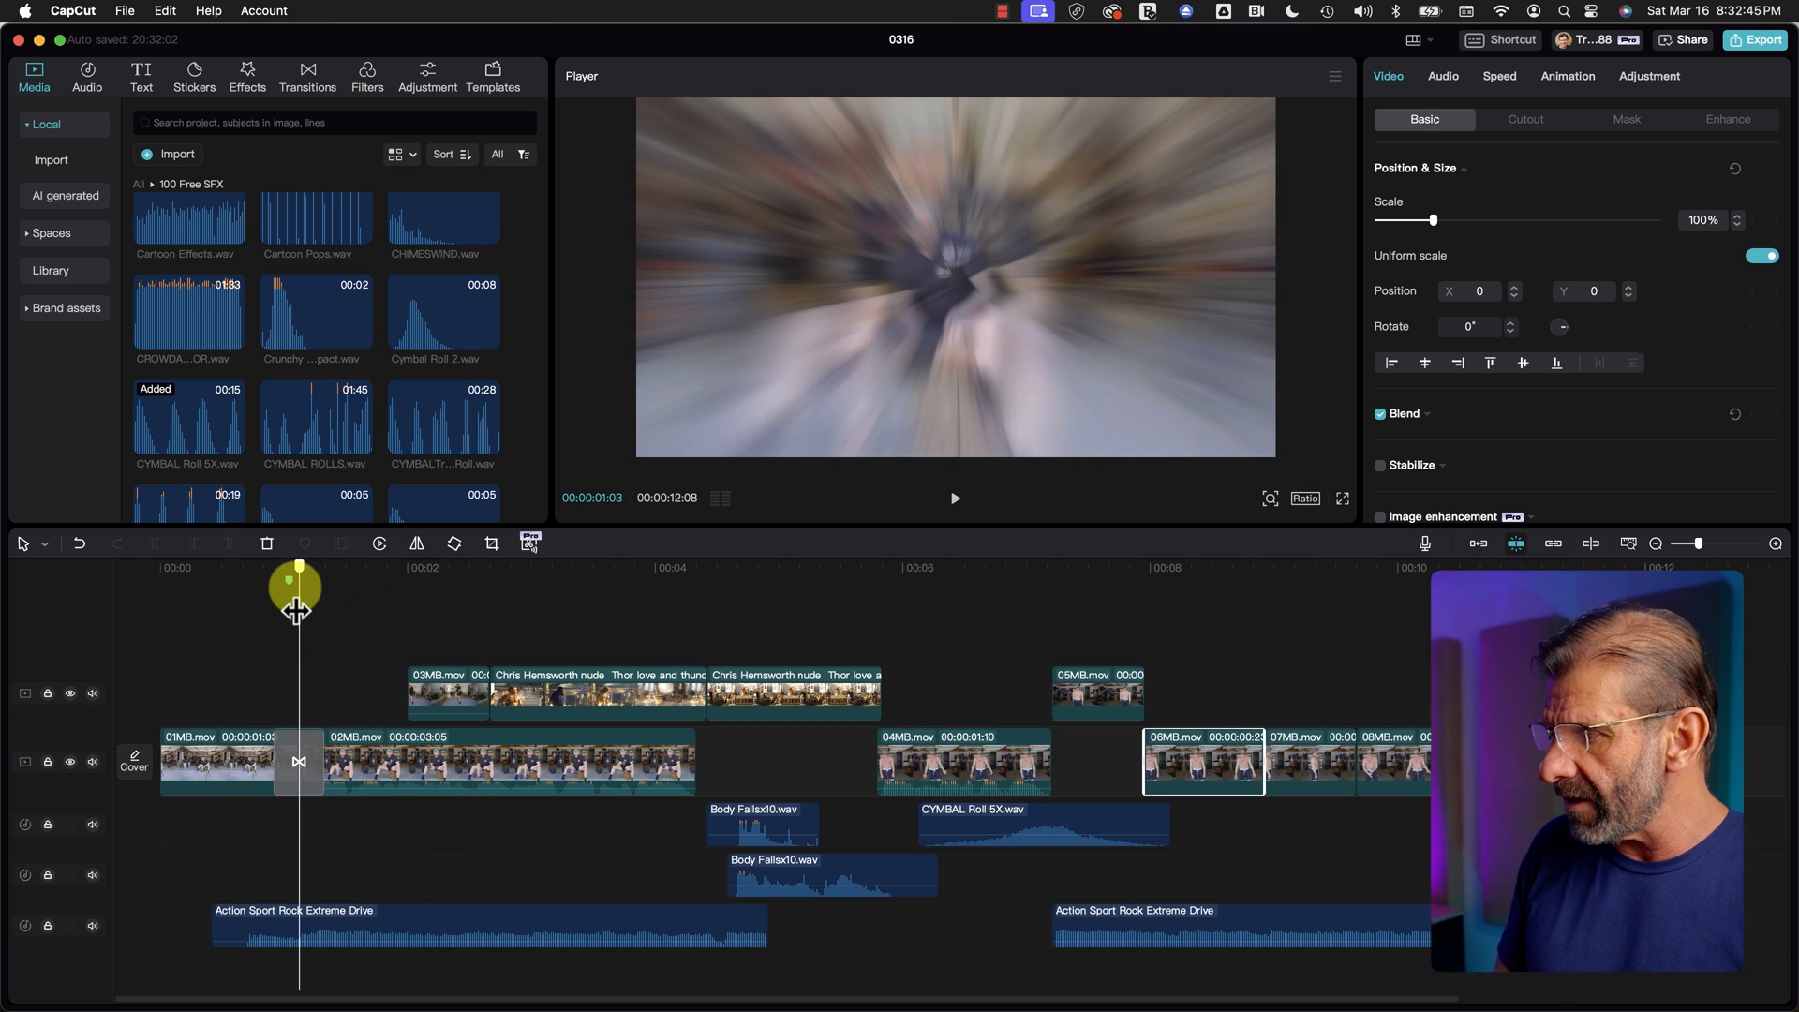
{"action": "left_click", "coordinate": [467, 752]}
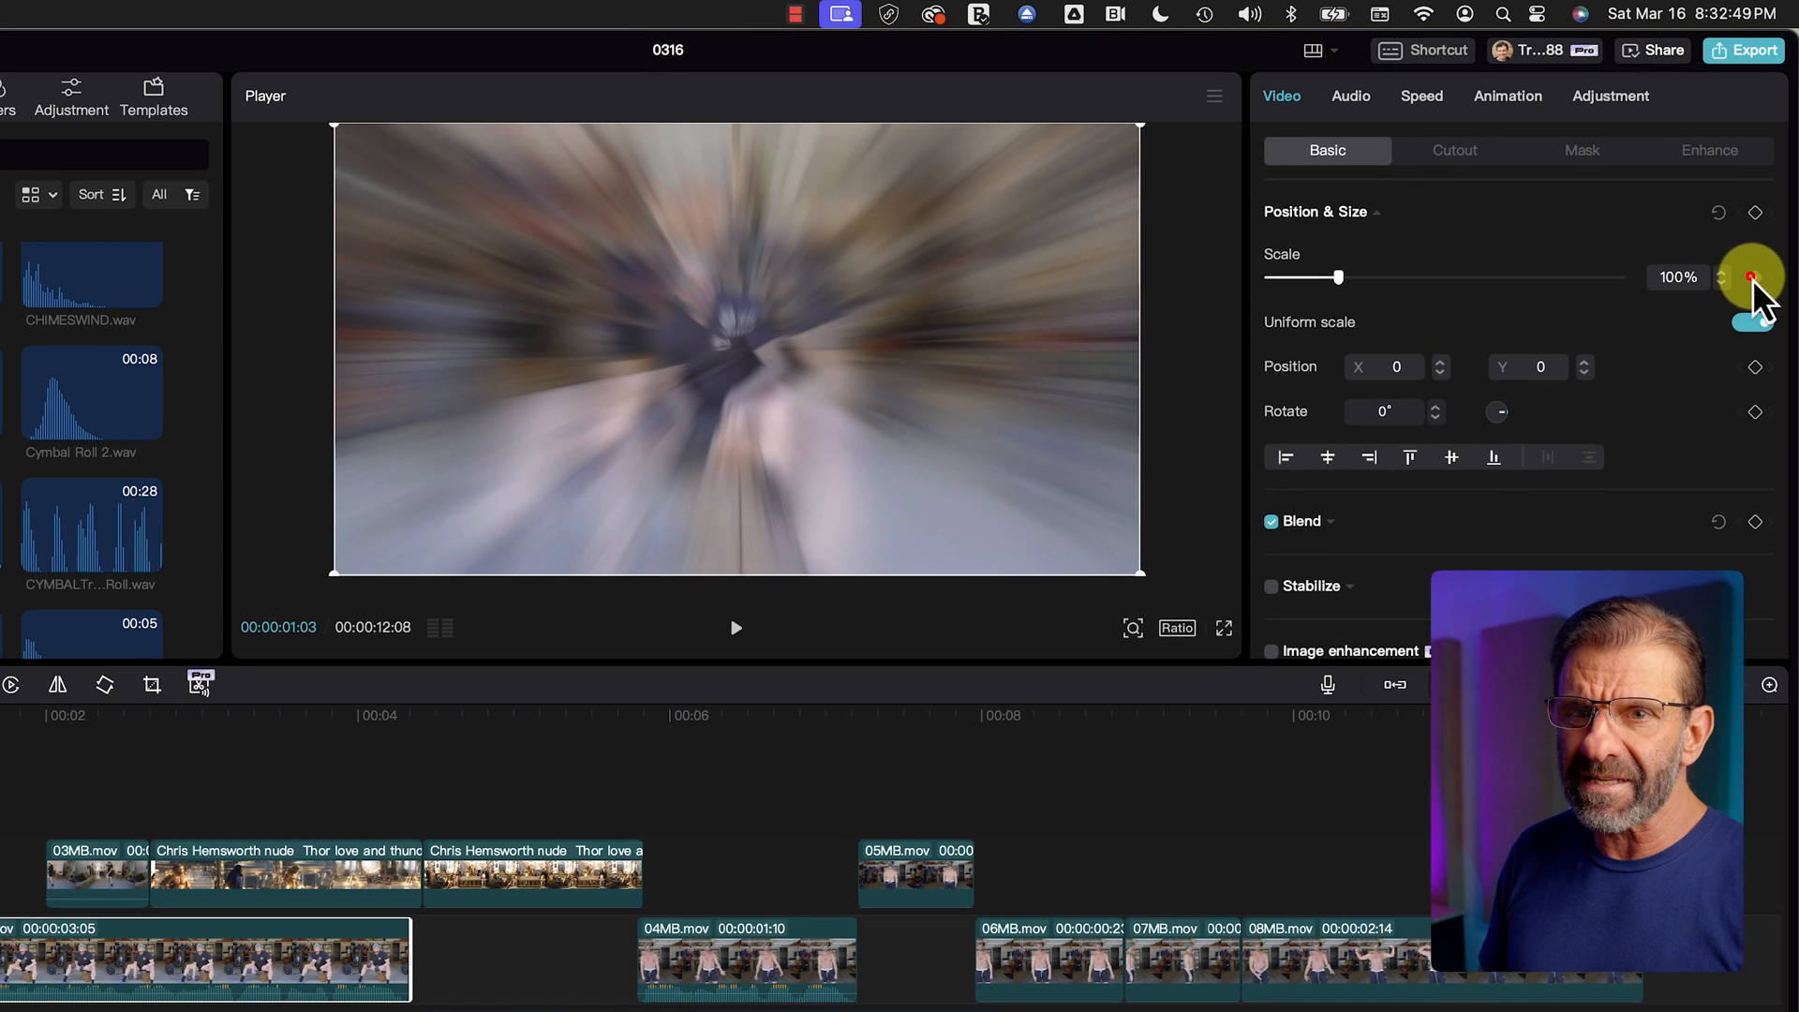
{"action": "left_click", "coordinate": [1752, 278]}
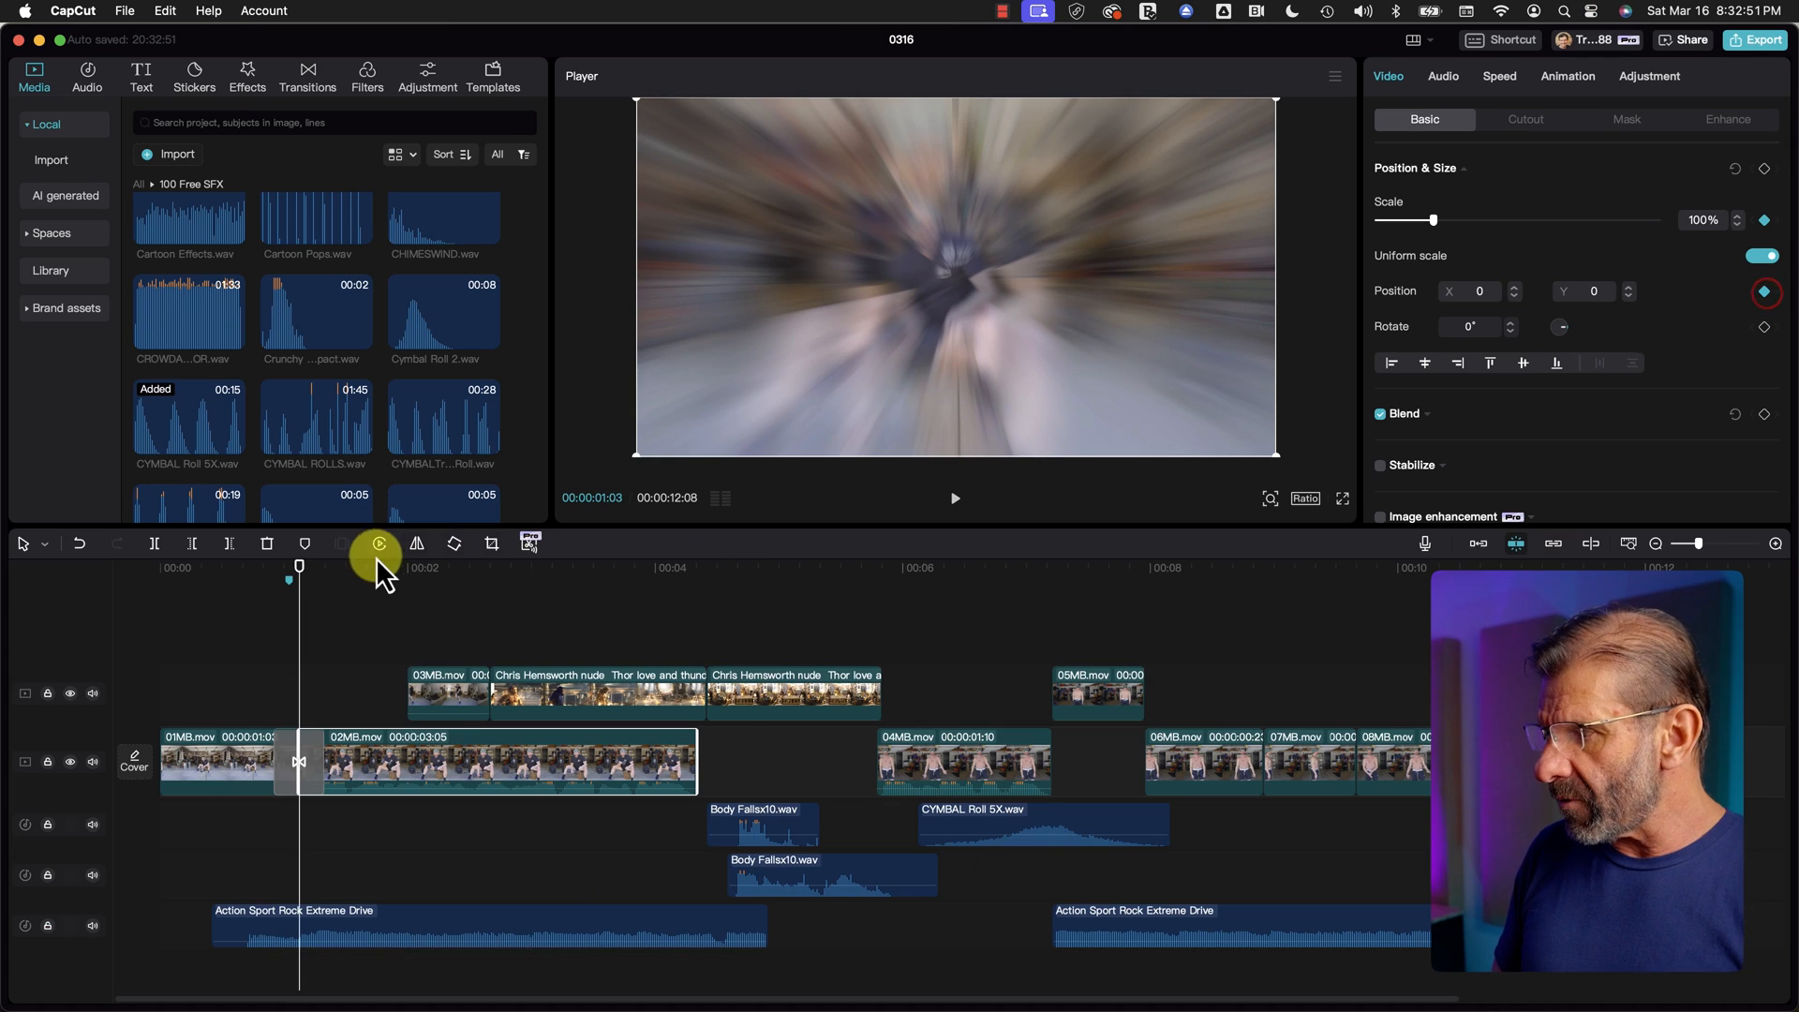
Step: Just before 03MB.mov starts, at 00:00:01:23, keyframe 02MB.mov with Scale 137% and Position Y -225
{"action": "left_click", "coordinate": [380, 566]}
{"action": "key", "text": "Down"}
{"action": "key", "text": "Left"}
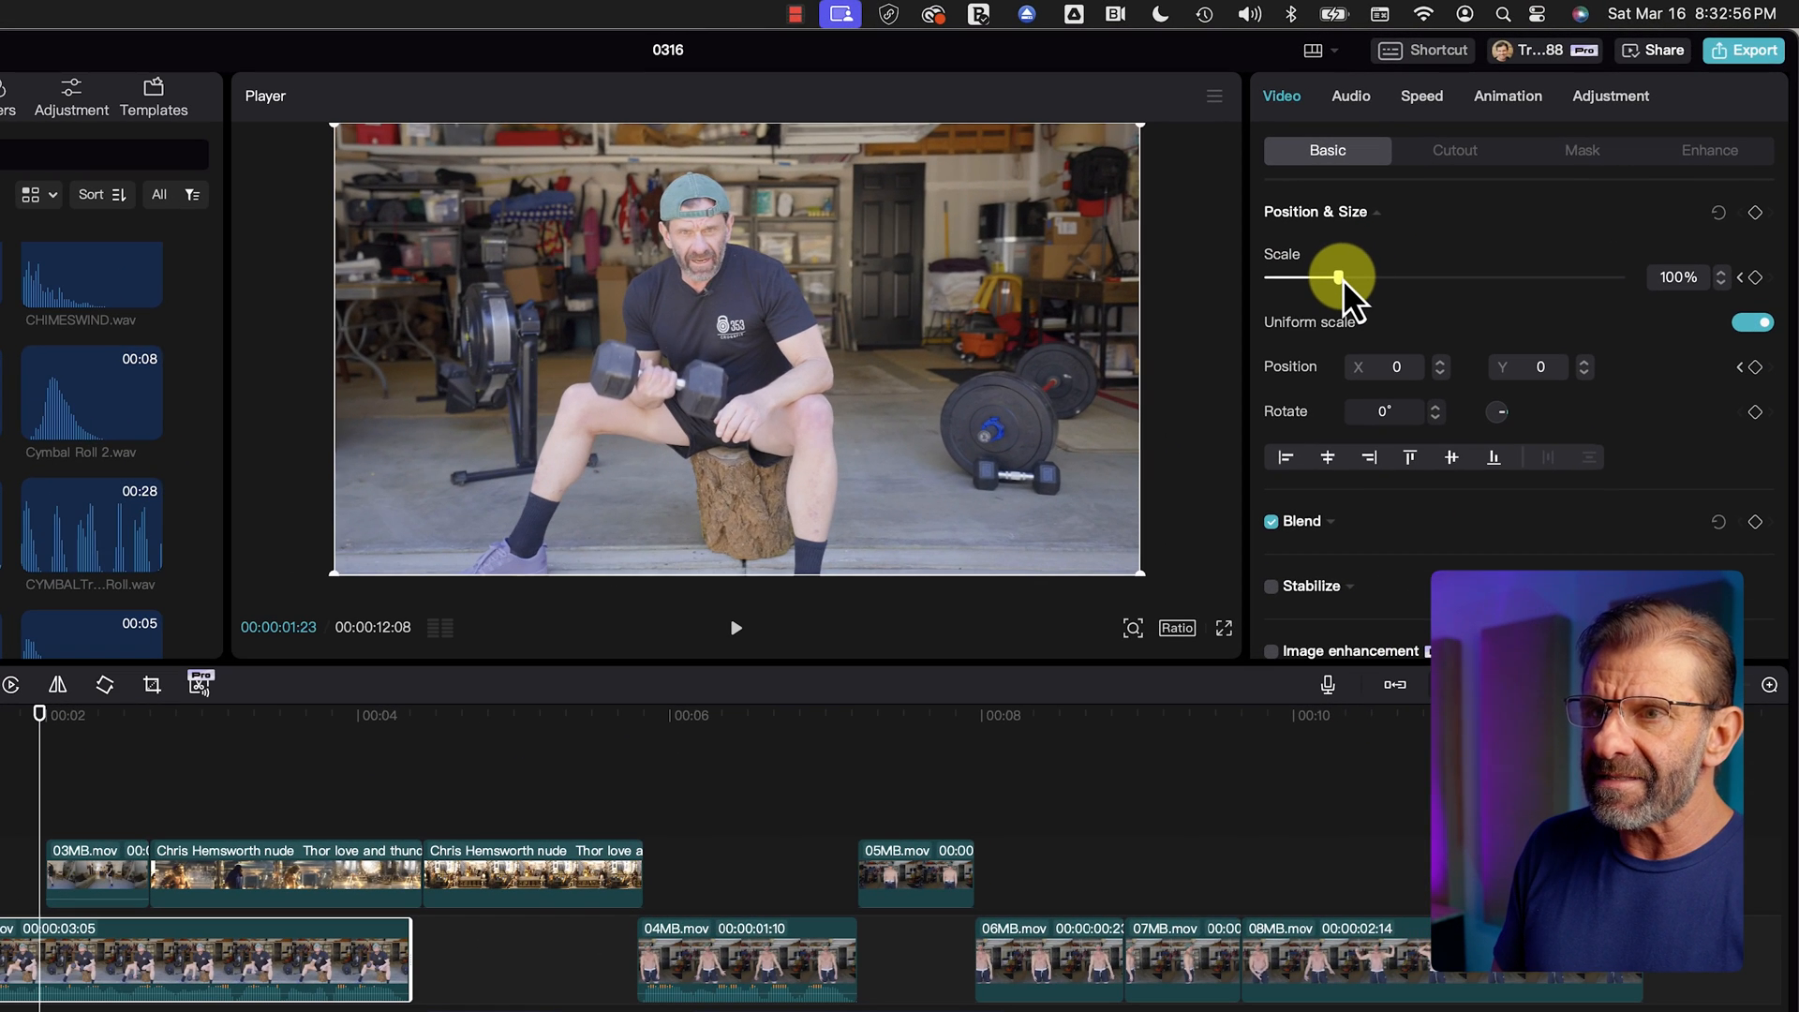
{"action": "left_click_drag", "start_coordinate": [1342, 279], "coordinate": [1368, 278]}
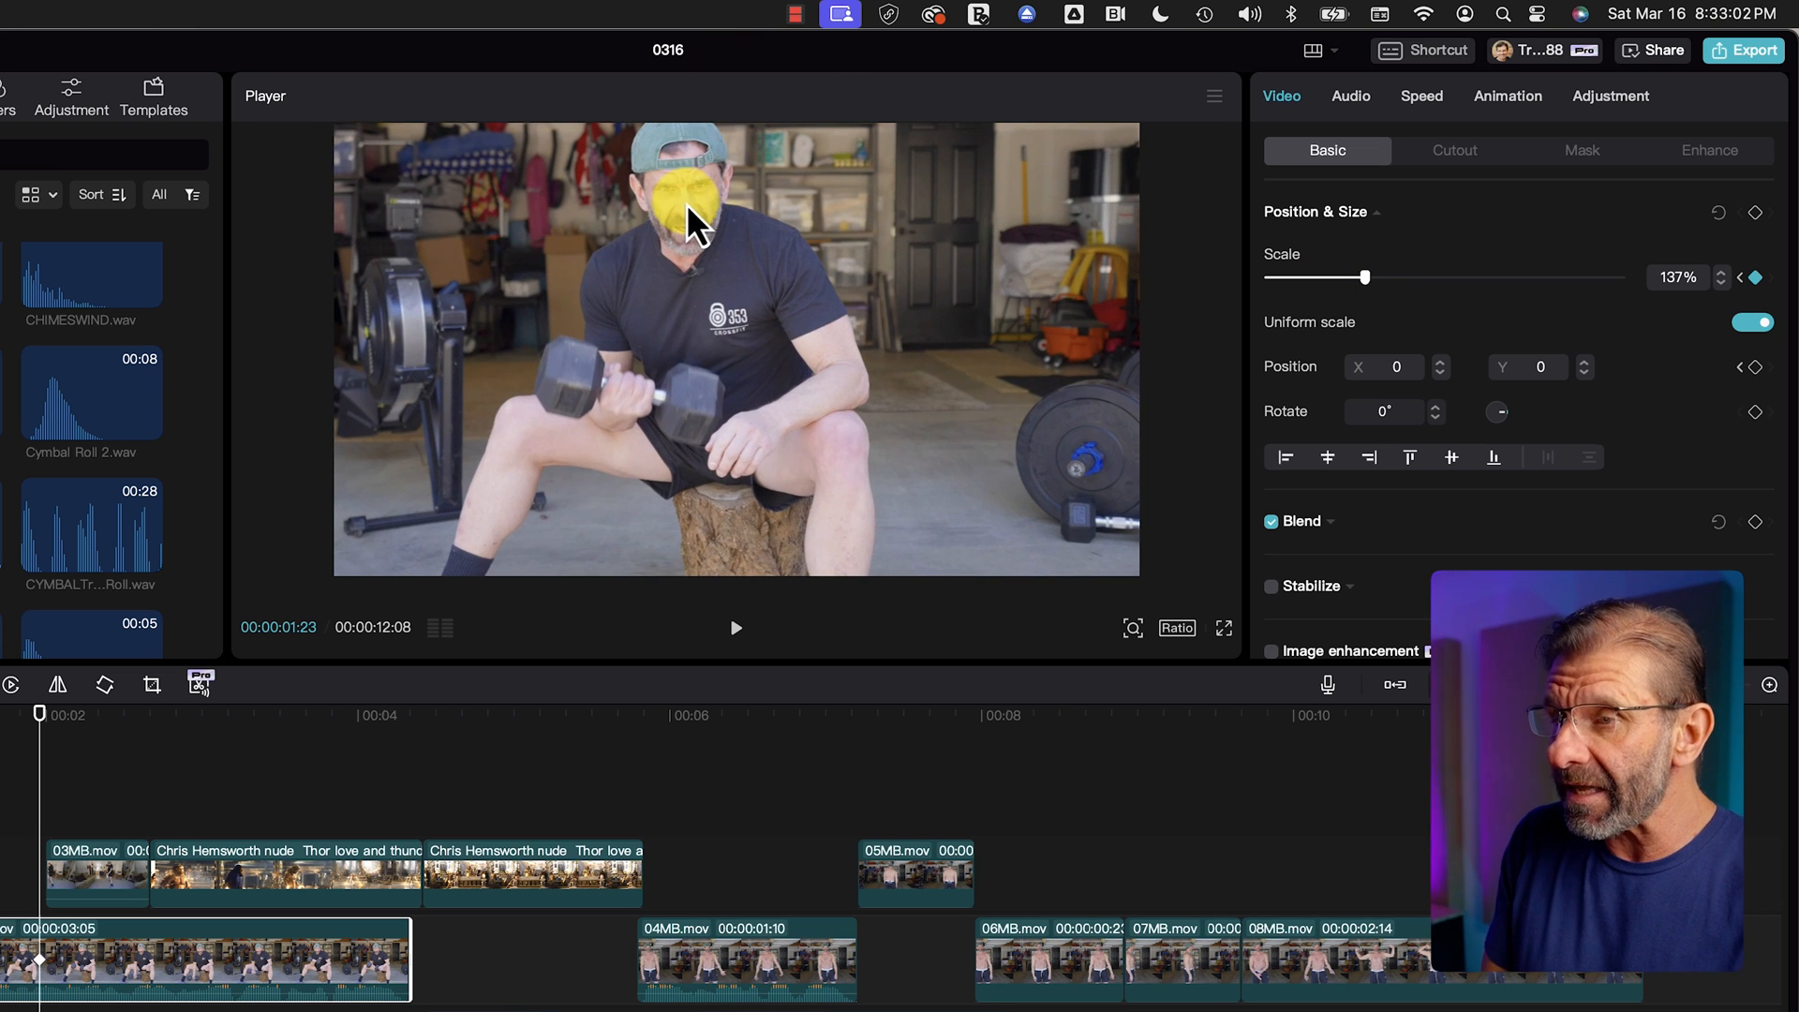
{"action": "left_click_drag", "start_coordinate": [688, 202], "coordinate": [688, 253]}
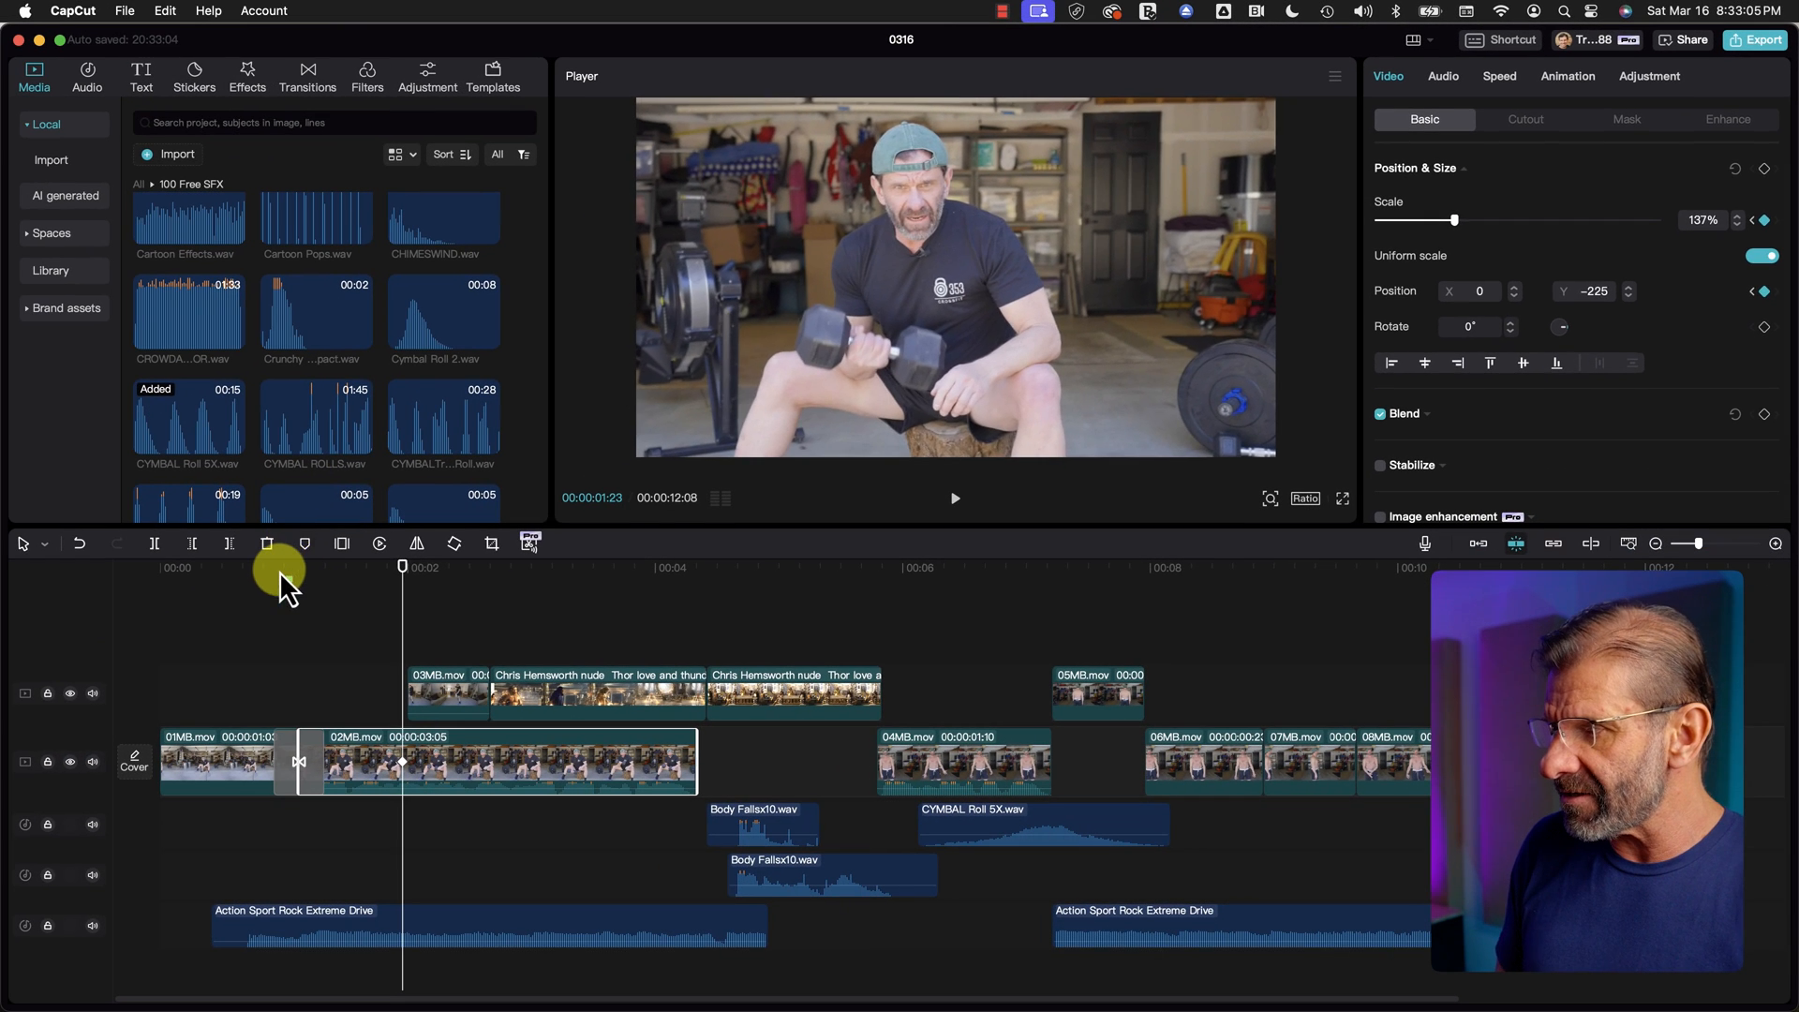
Step: Scrub and play the keyframed zoom on 02MB.mov, starting within 01MB.mov and continuing past the movie cutaways
{"action": "left_click", "coordinate": [280, 570]}
{"action": "key", "text": "space"}
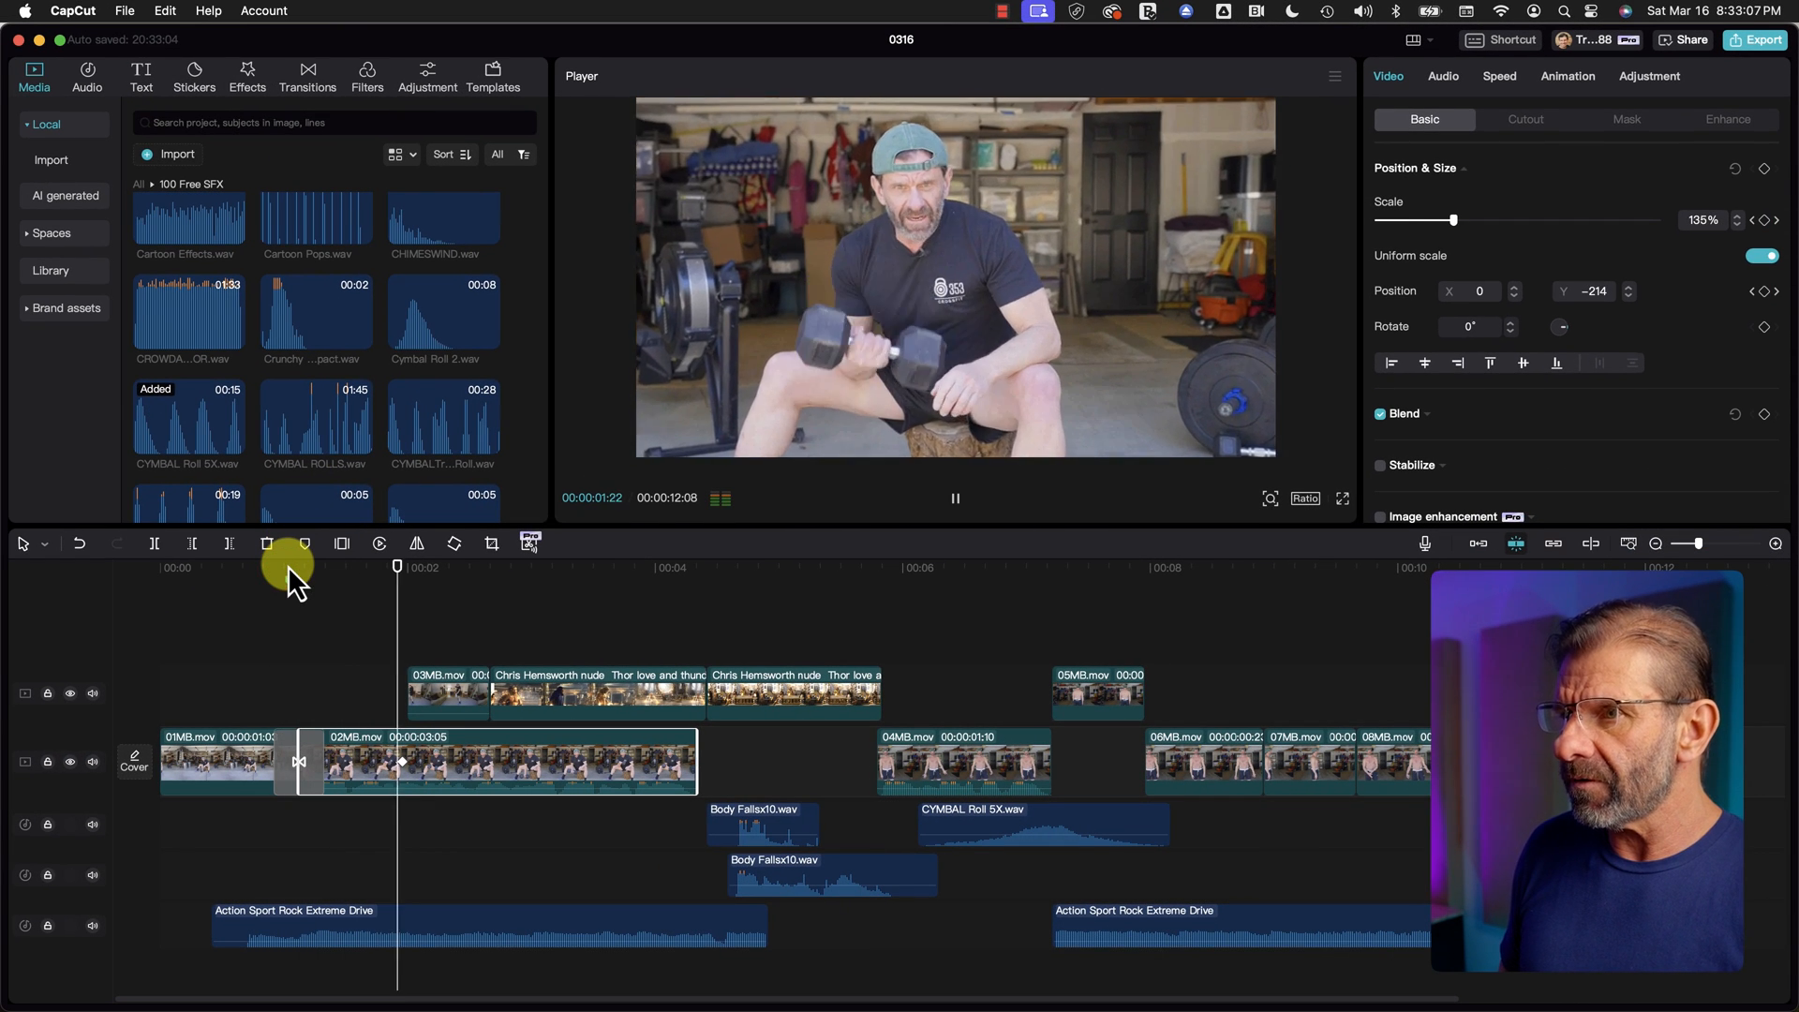
{"action": "left_click", "coordinate": [384, 570]}
{"action": "left_click_drag", "start_coordinate": [381, 572], "coordinate": [245, 568]}
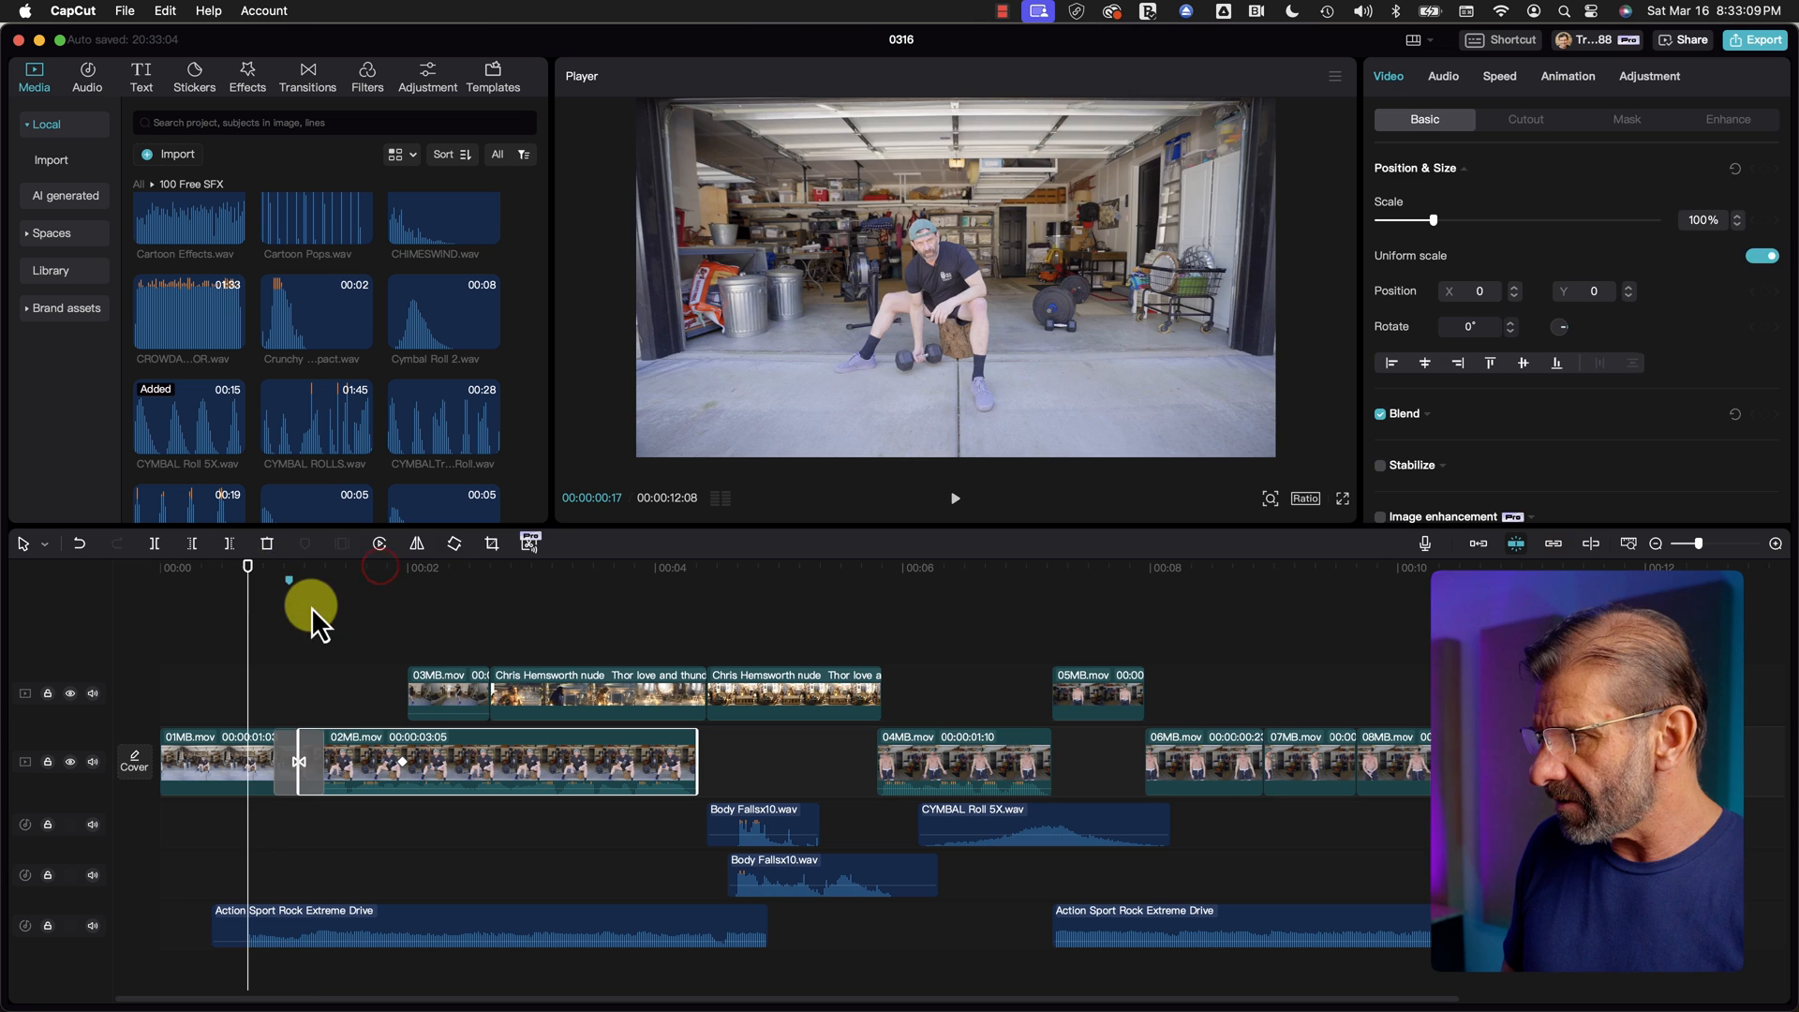
{"action": "left_click", "coordinate": [314, 607]}
{"action": "left_click", "coordinate": [340, 571]}
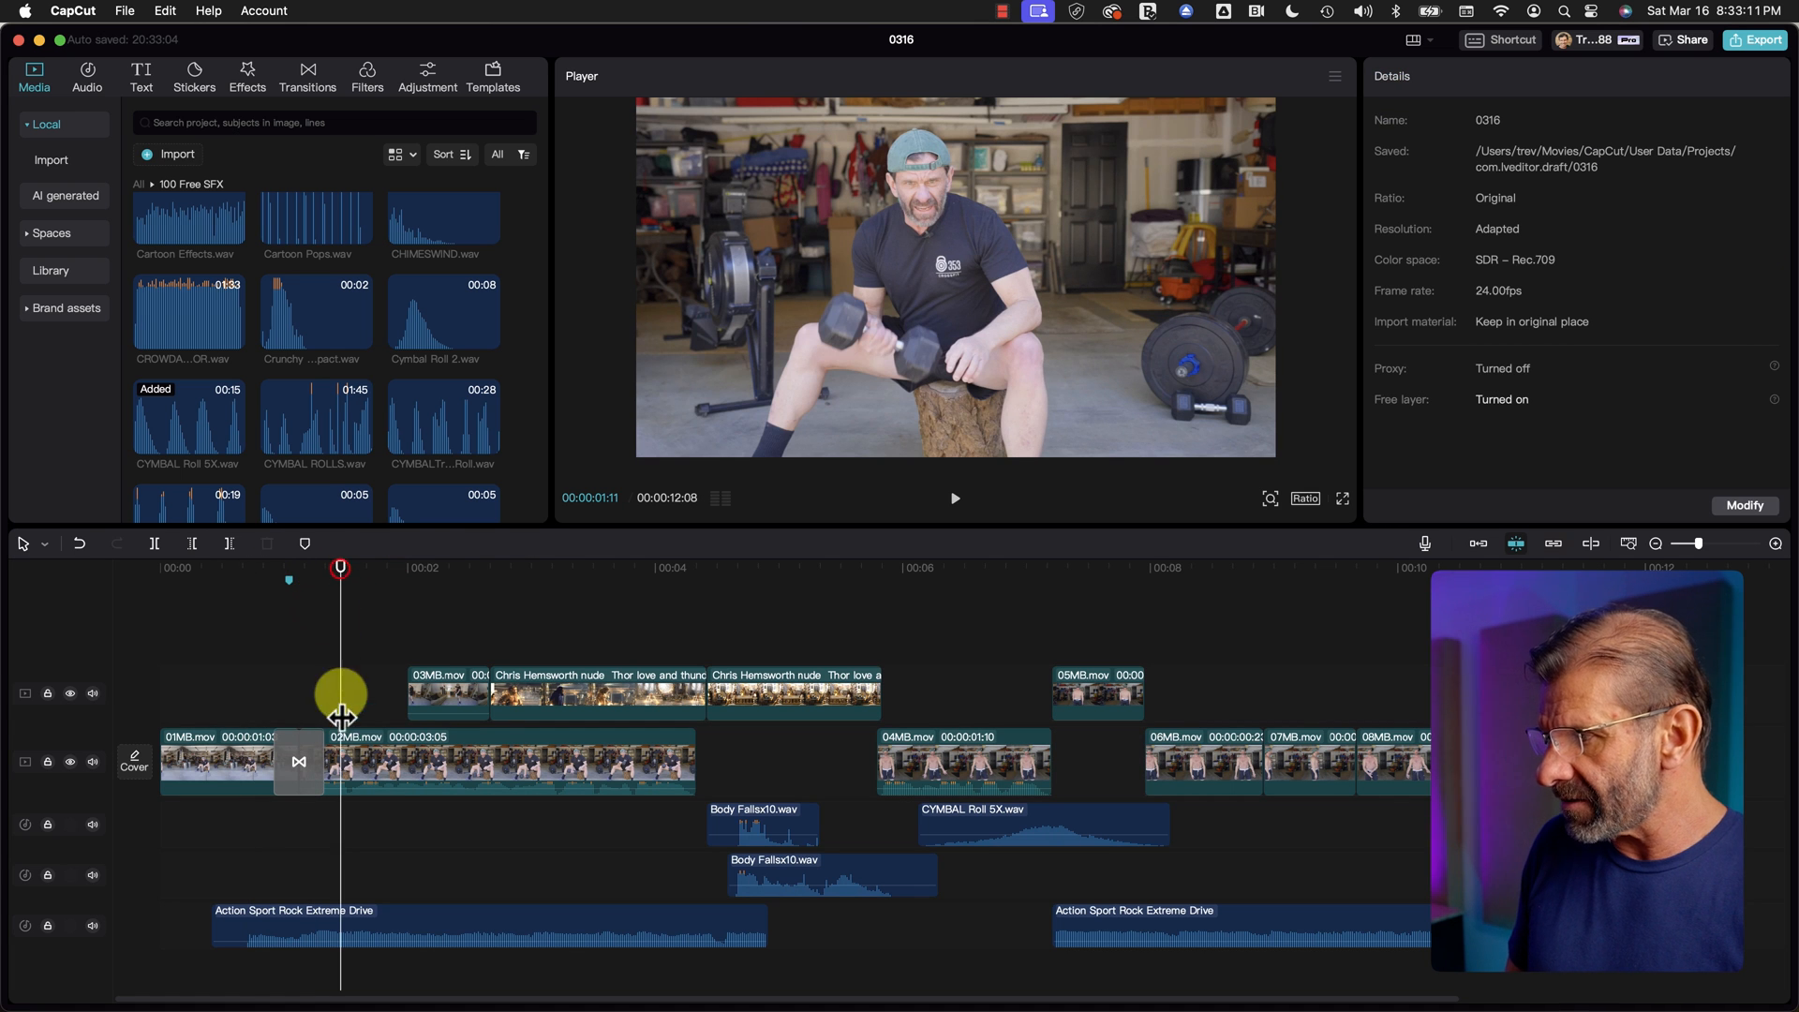
{"action": "left_click", "coordinate": [384, 760]}
{"action": "left_click", "coordinate": [386, 623]}
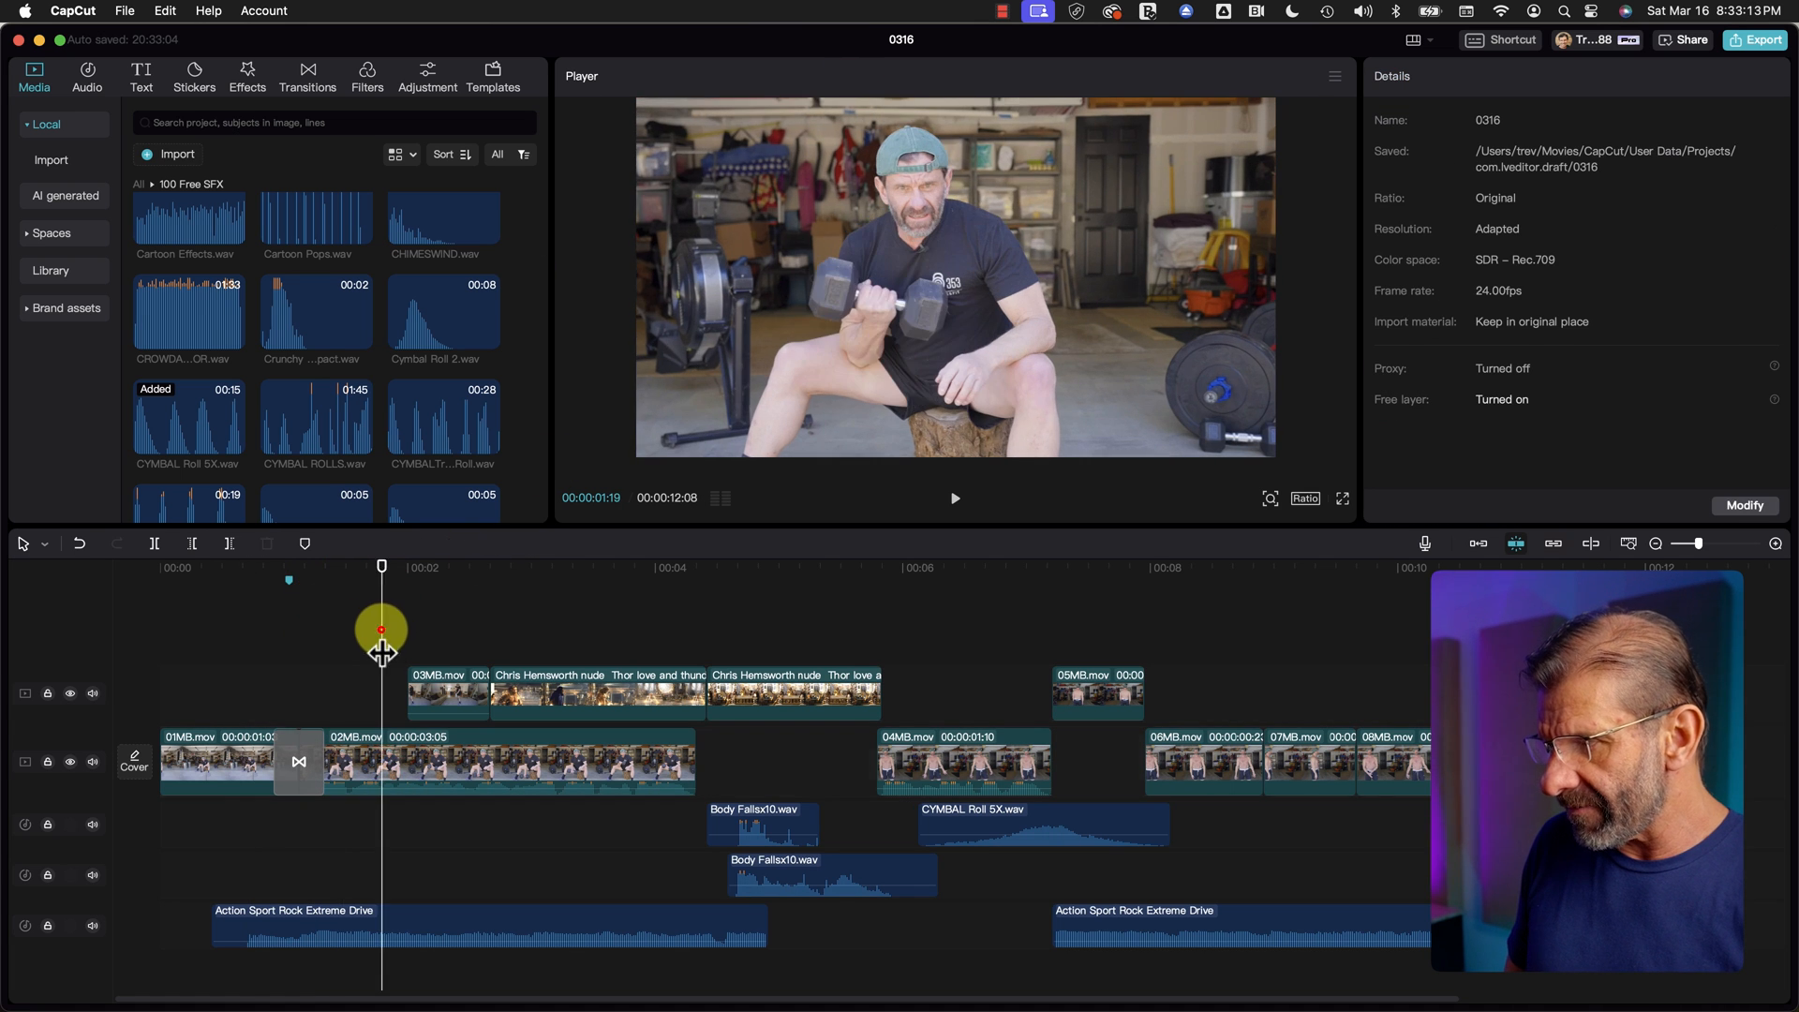
{"action": "left_click_drag", "start_coordinate": [362, 566], "coordinate": [211, 566]}
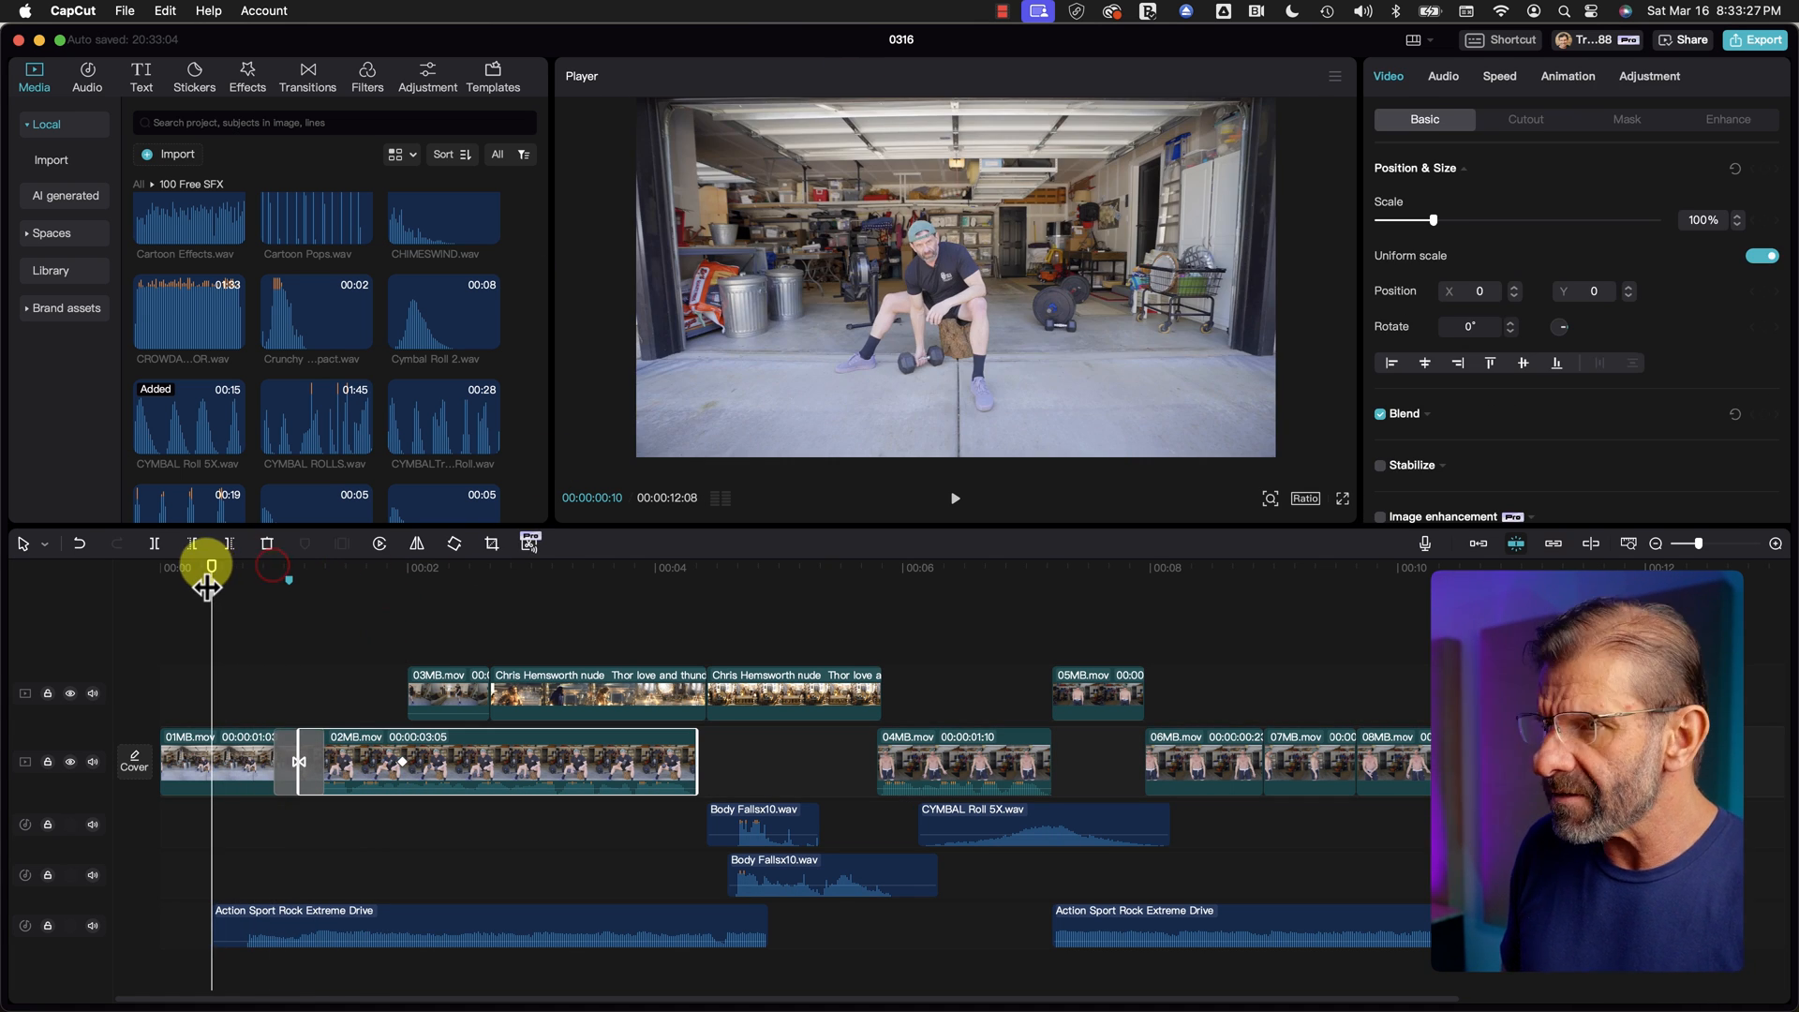
{"action": "key", "text": "space"}
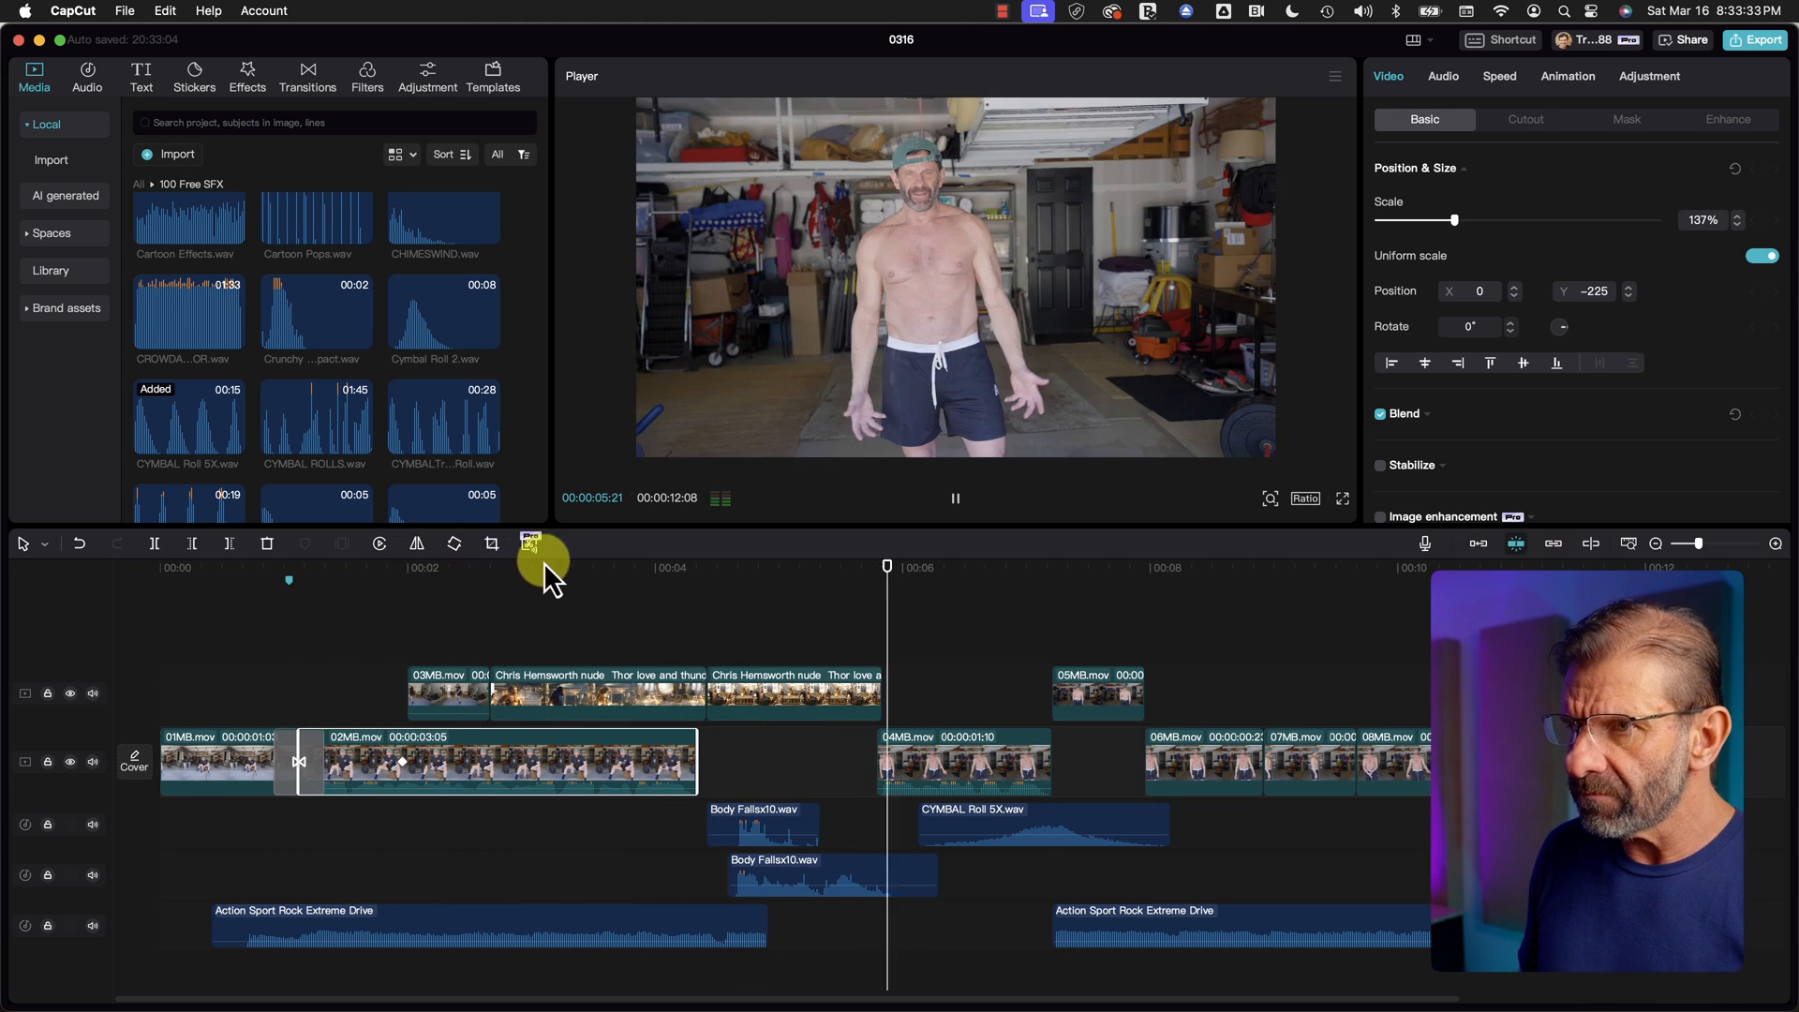
{"action": "key", "text": "space"}
Step: Add Scale and Position keyframes to 04MB.mov at 00:00:05:20, where the second movie cutaway ends
{"action": "left_click_drag", "start_coordinate": [1082, 569], "coordinate": [881, 604]}
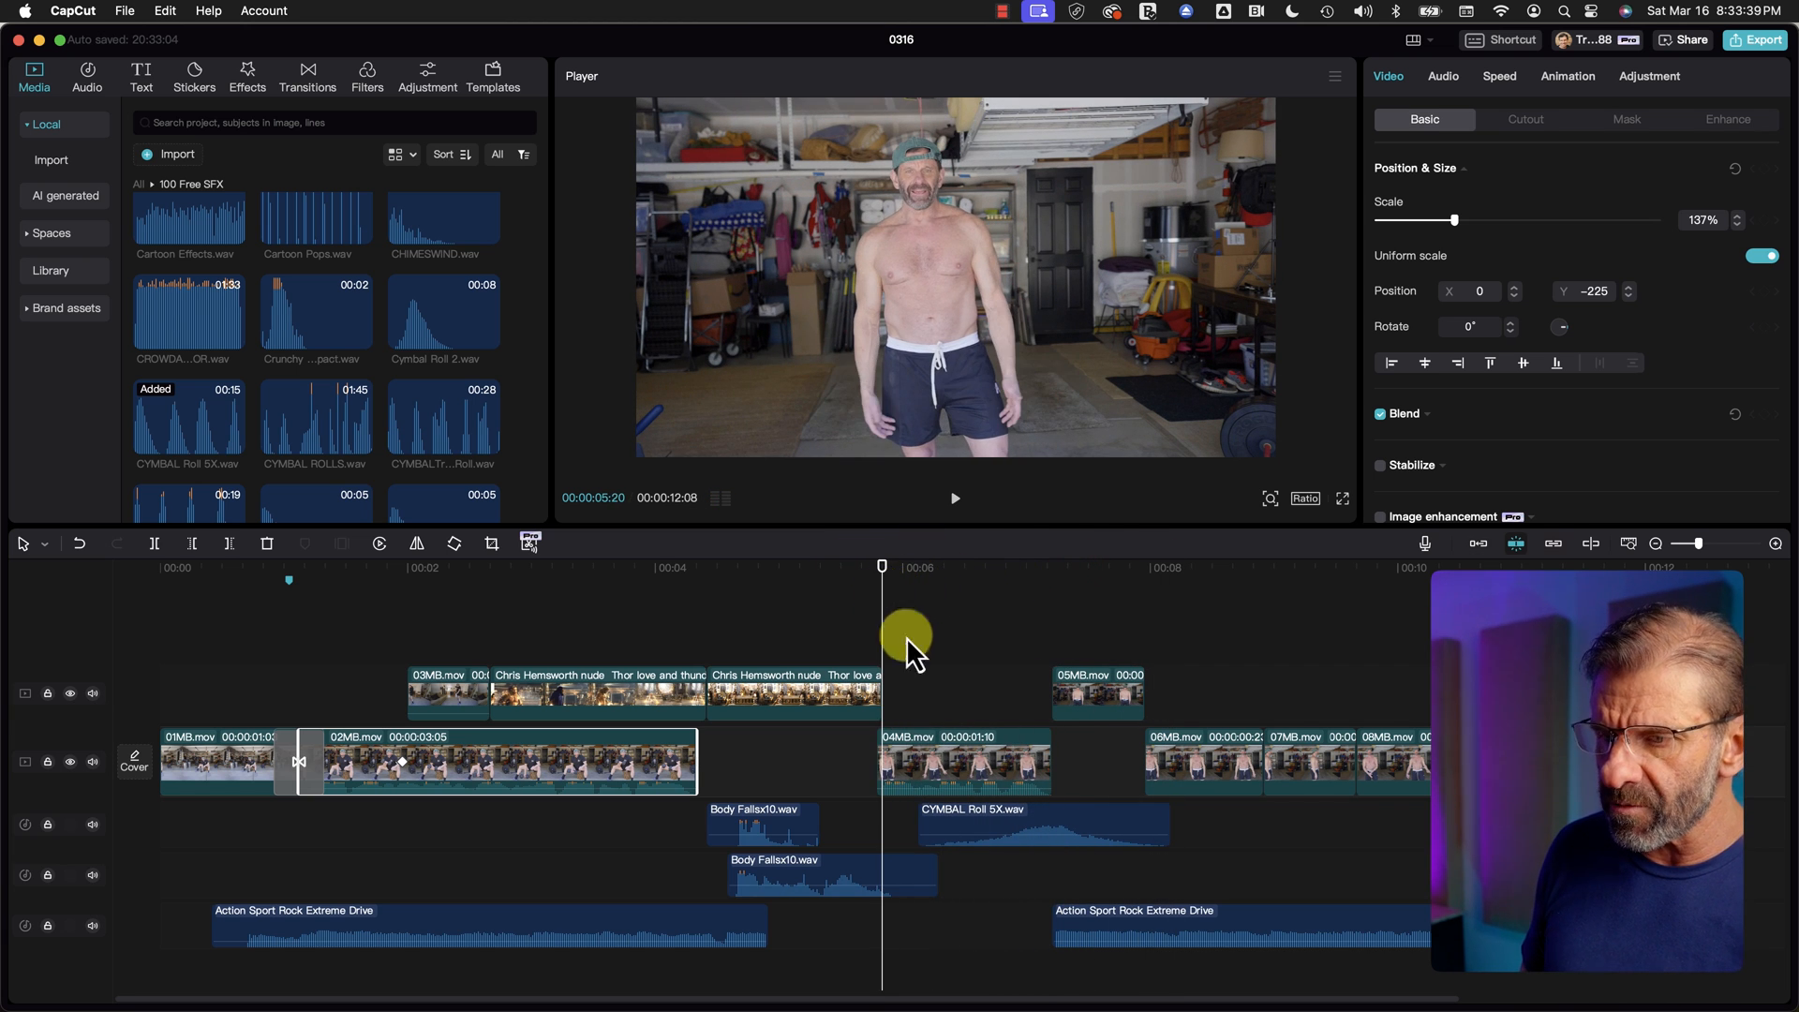
{"action": "left_click", "coordinate": [963, 768]}
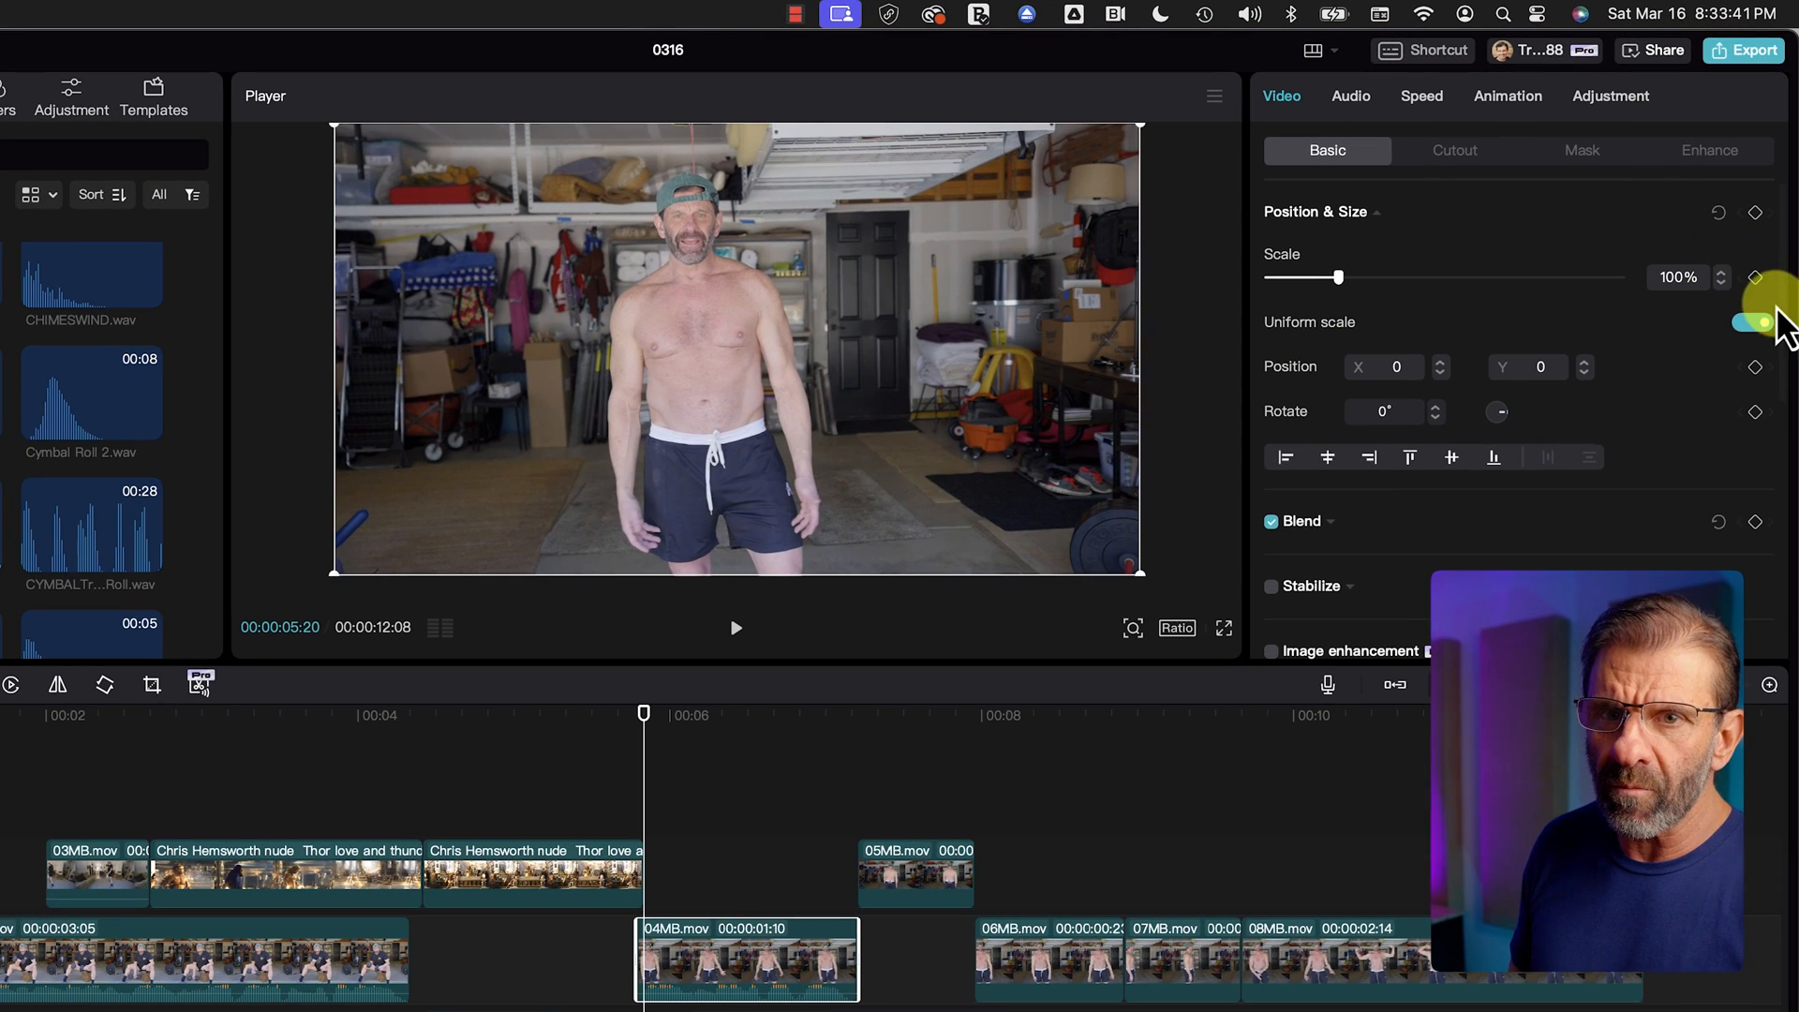
{"action": "left_click", "coordinate": [1754, 277]}
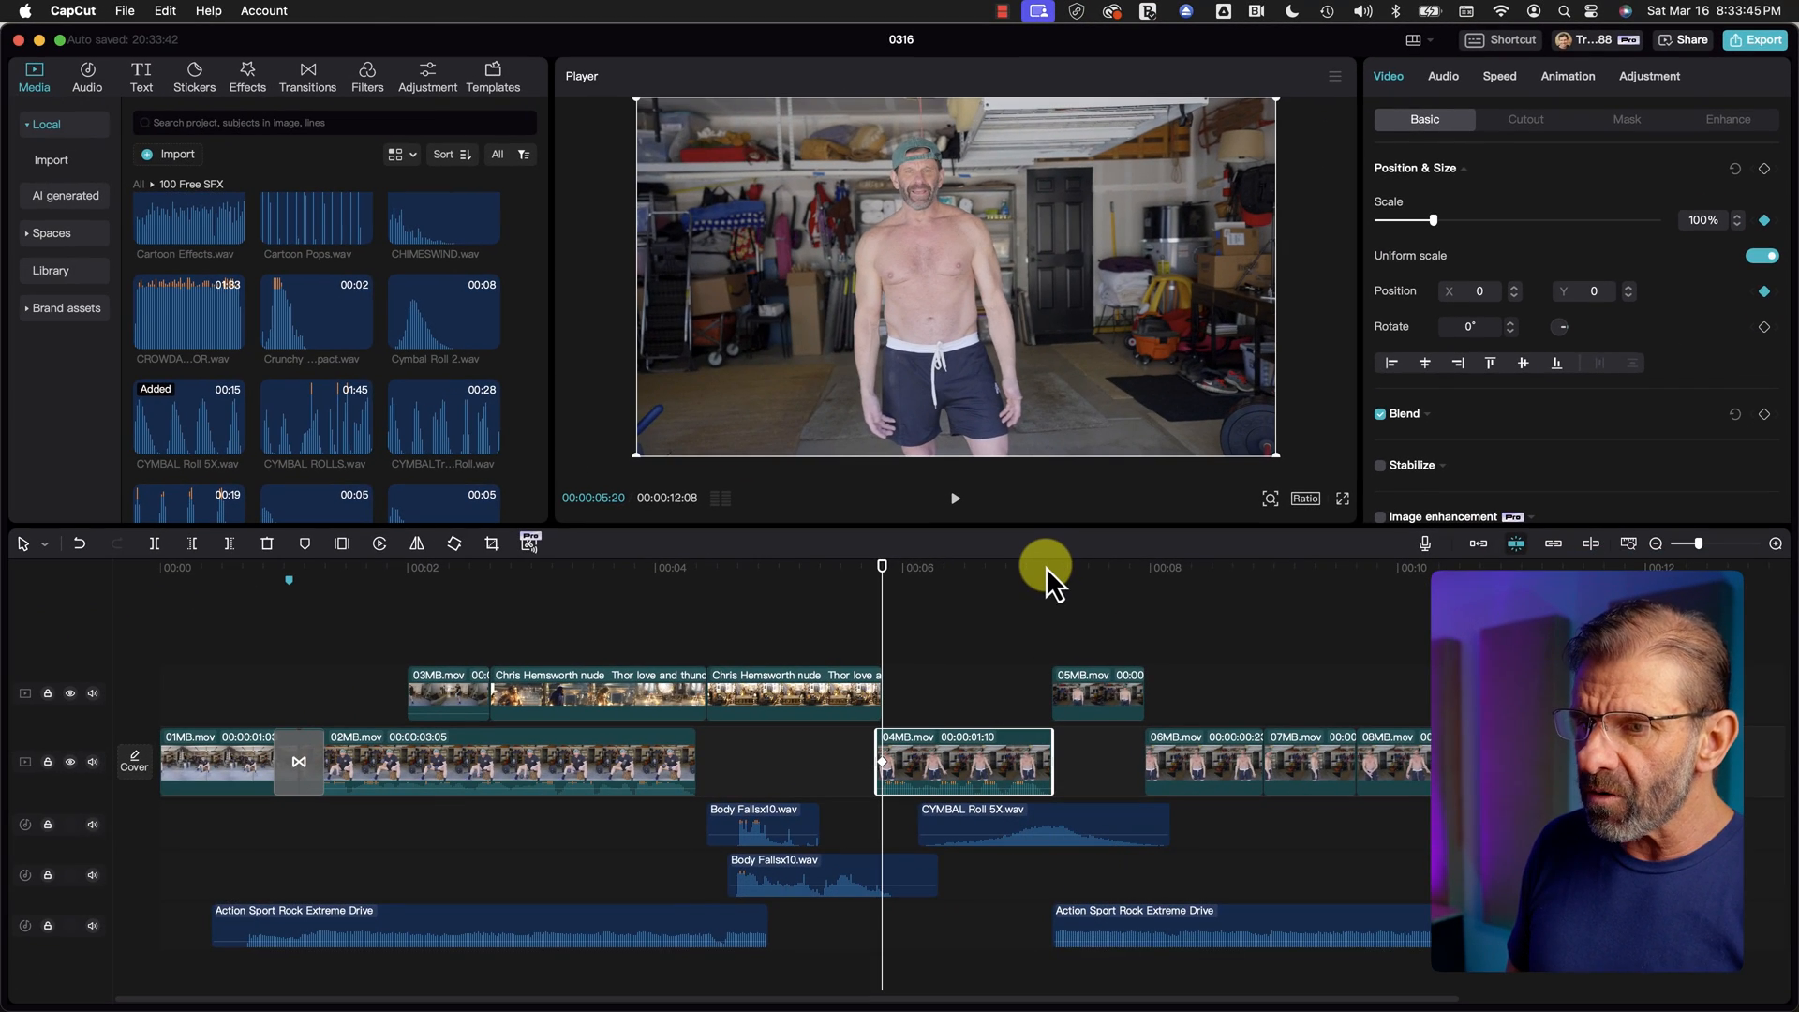
Step: At the end of 04MB.mov, at 00:00:07:04, keyframe it with Scale 116% and Position Y -138
{"action": "left_click", "coordinate": [846, 712]}
{"action": "mouse_move", "coordinate": [1049, 586]}
{"action": "left_mouse_down"}
{"action": "mouse_move", "coordinate": [1101, 586]}
{"action": "mouse_move", "coordinate": [1063, 585]}
{"action": "left_mouse_up"}
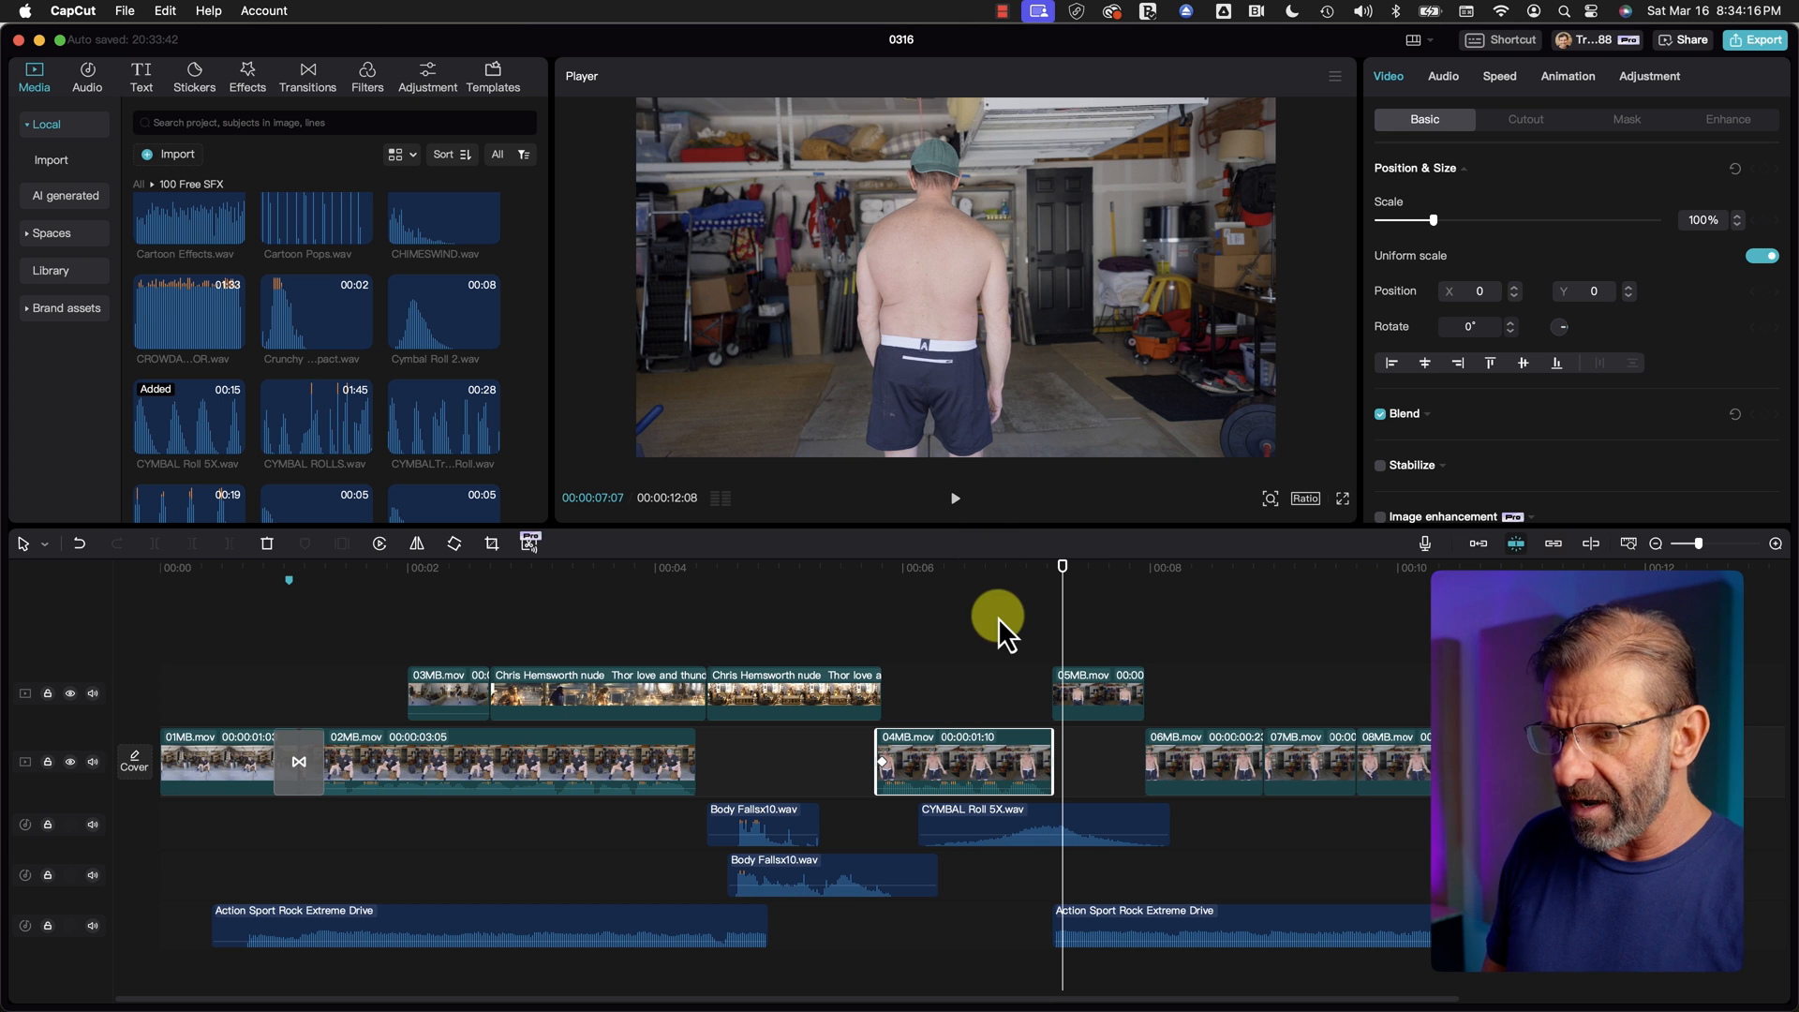
{"action": "left_click_drag", "start_coordinate": [985, 570], "coordinate": [1020, 570]}
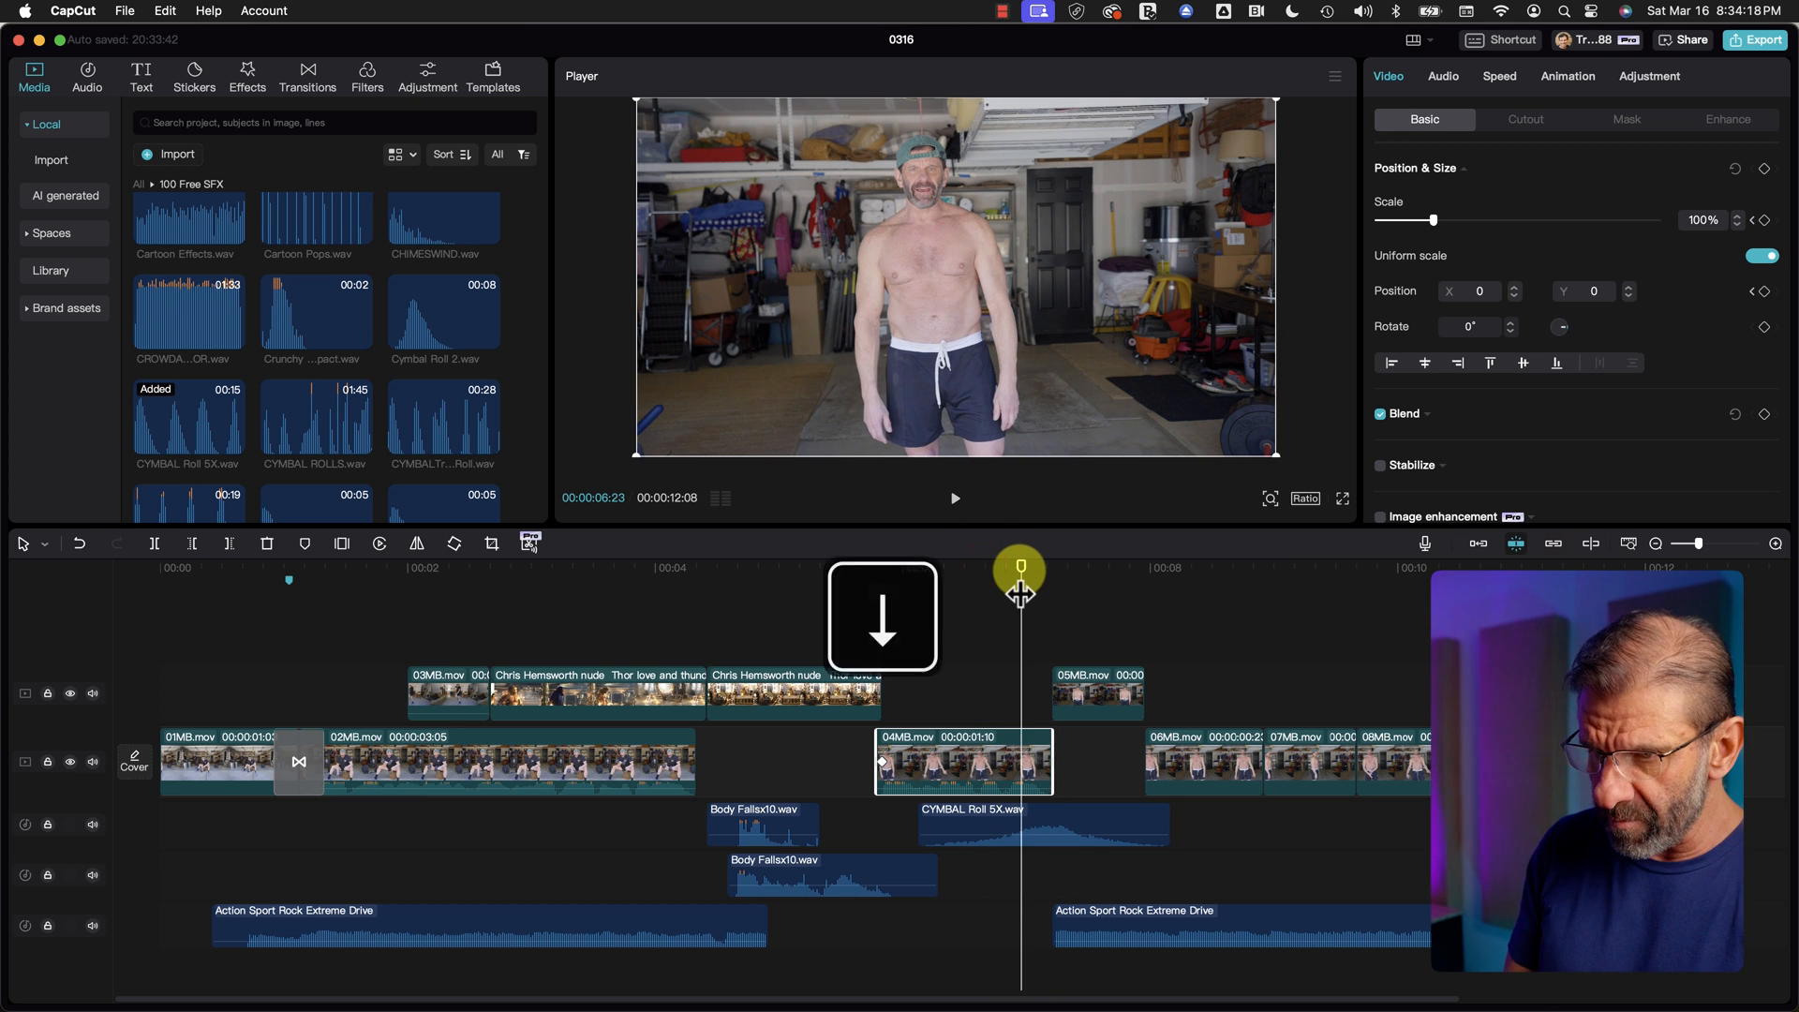
{"action": "key", "text": "Left"}
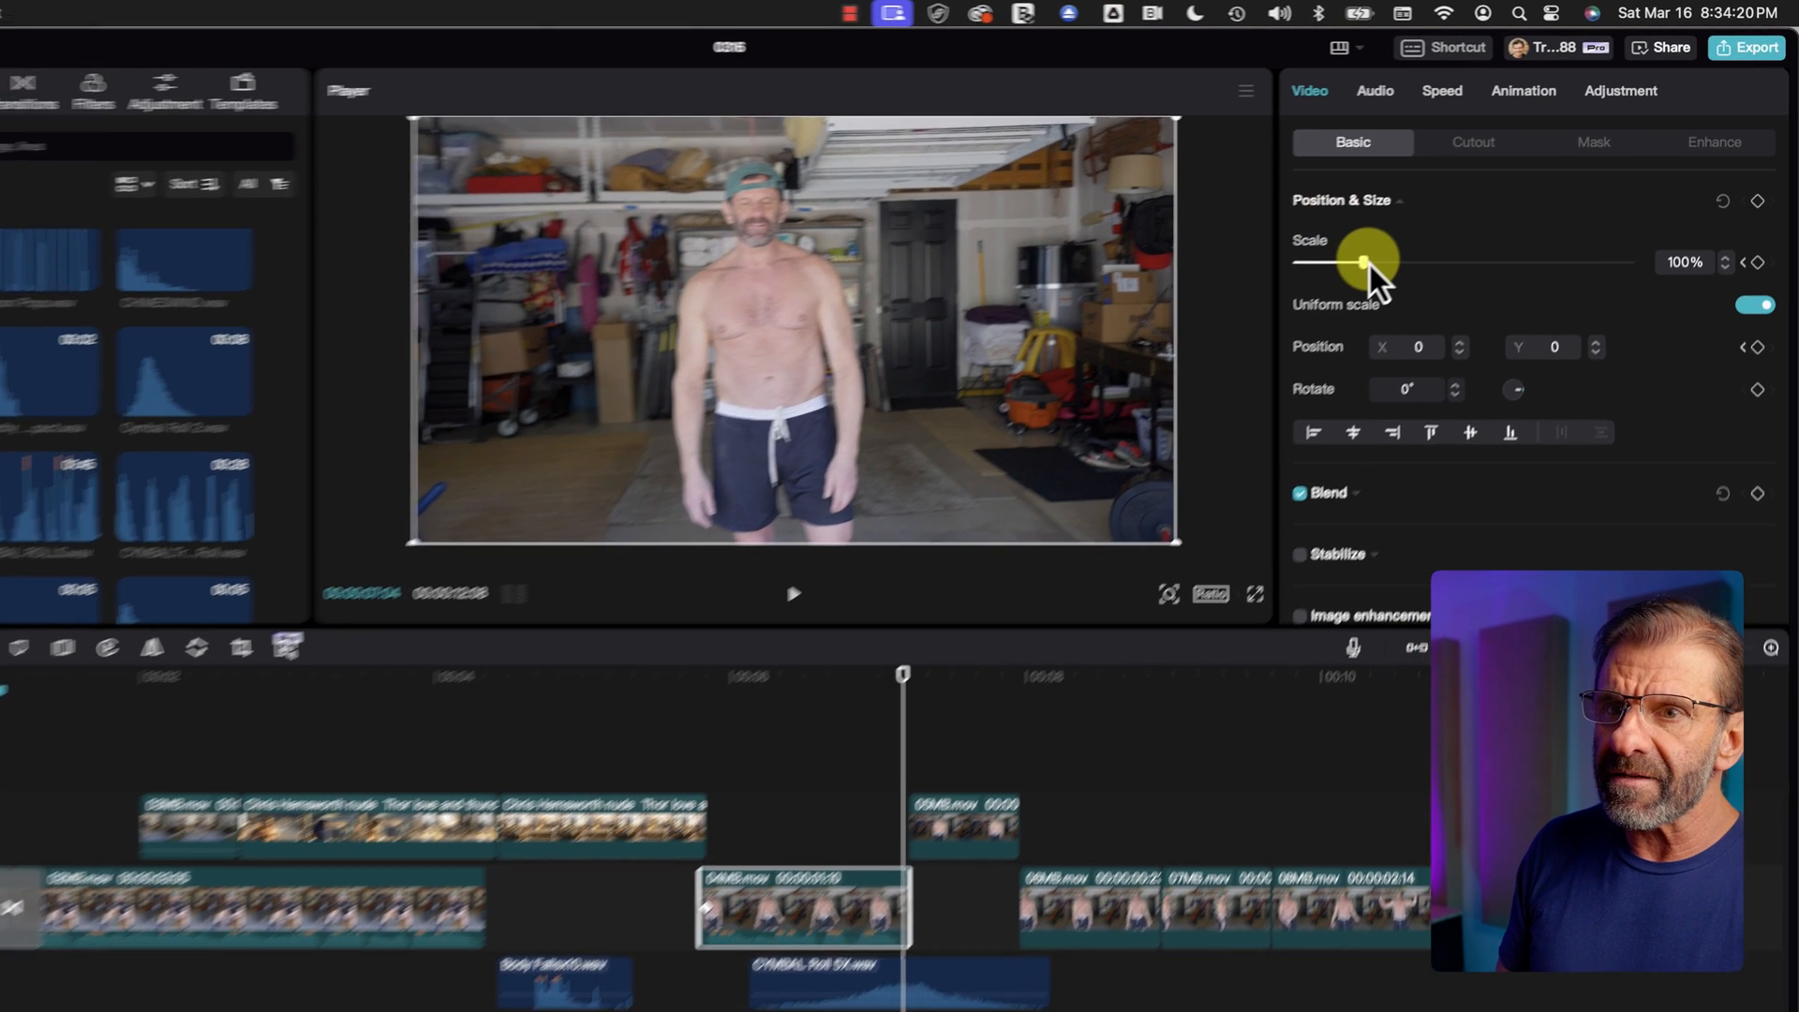
{"action": "left_click_drag", "start_coordinate": [1433, 219], "coordinate": [1437, 220]}
{"action": "left_click_drag", "start_coordinate": [1343, 278], "coordinate": [1350, 276]}
{"action": "left_click_drag", "start_coordinate": [907, 257], "coordinate": [909, 285]}
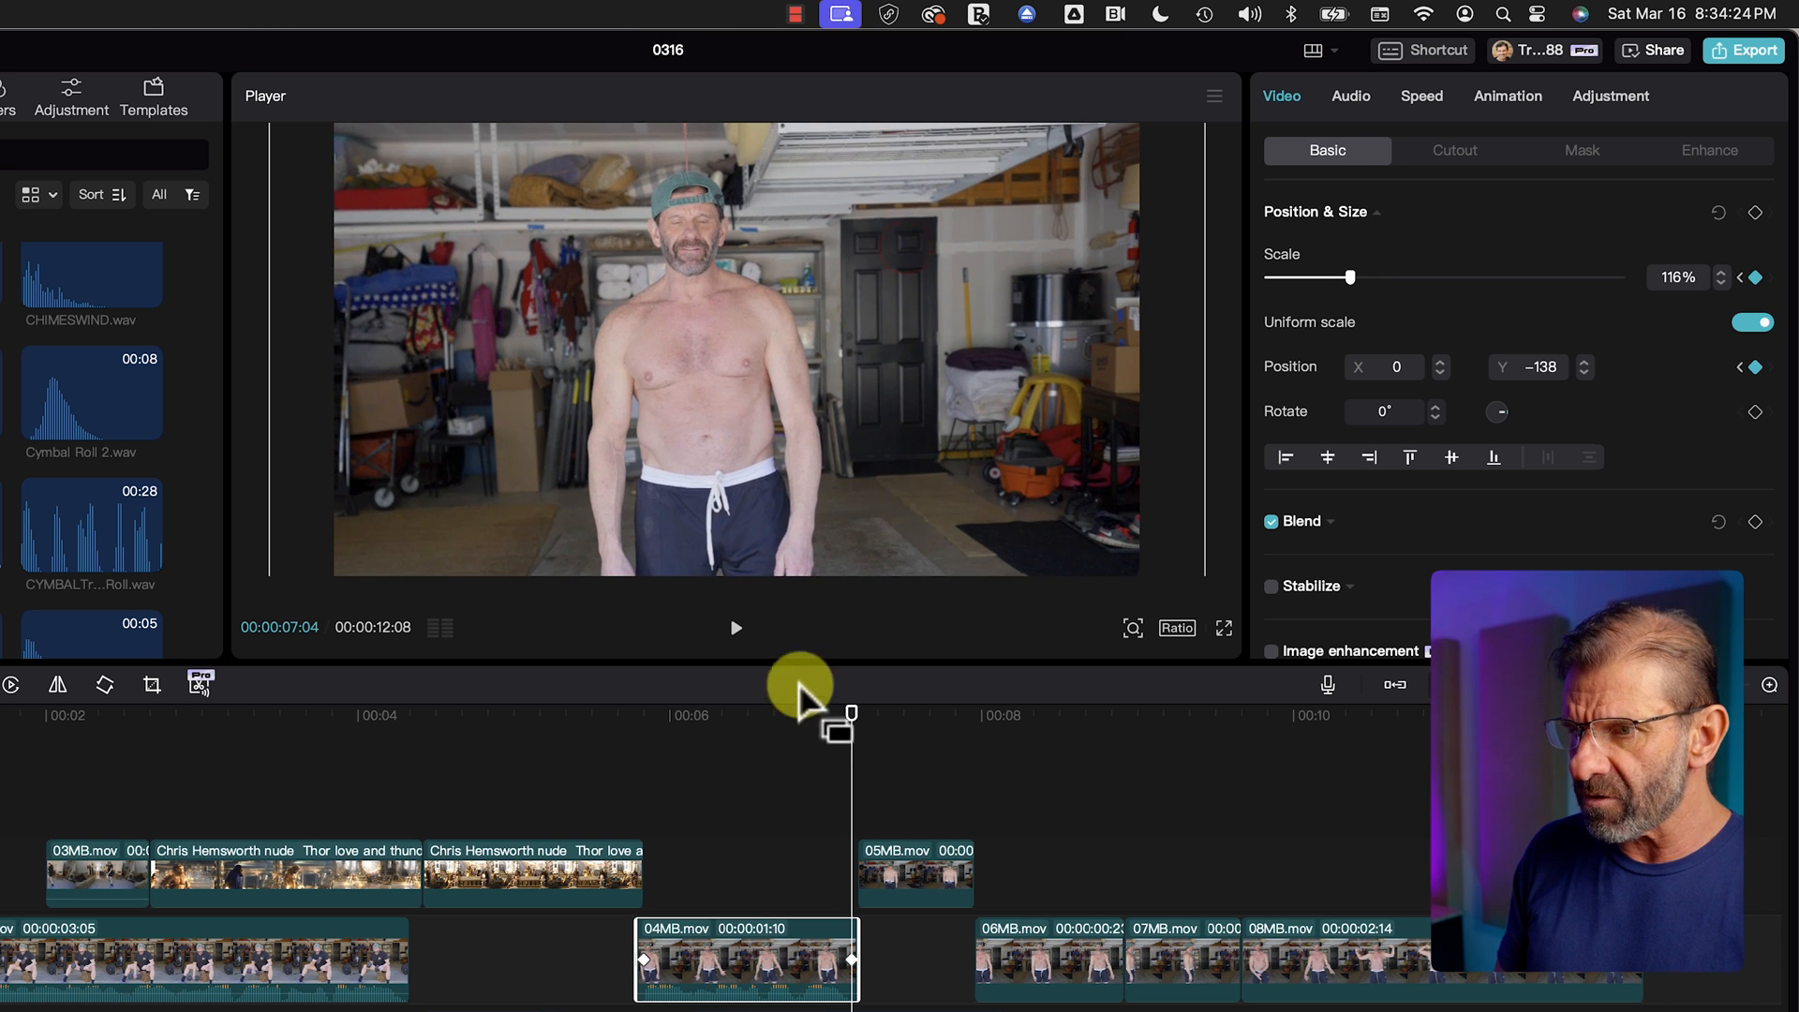
Step: At the start of 05MB.mov, at 00:00:07:05, set Scale to 112% and add Scale and Position keyframes
{"action": "left_click_drag", "start_coordinate": [760, 724], "coordinate": [857, 778]}
{"action": "left_click", "coordinate": [922, 875]}
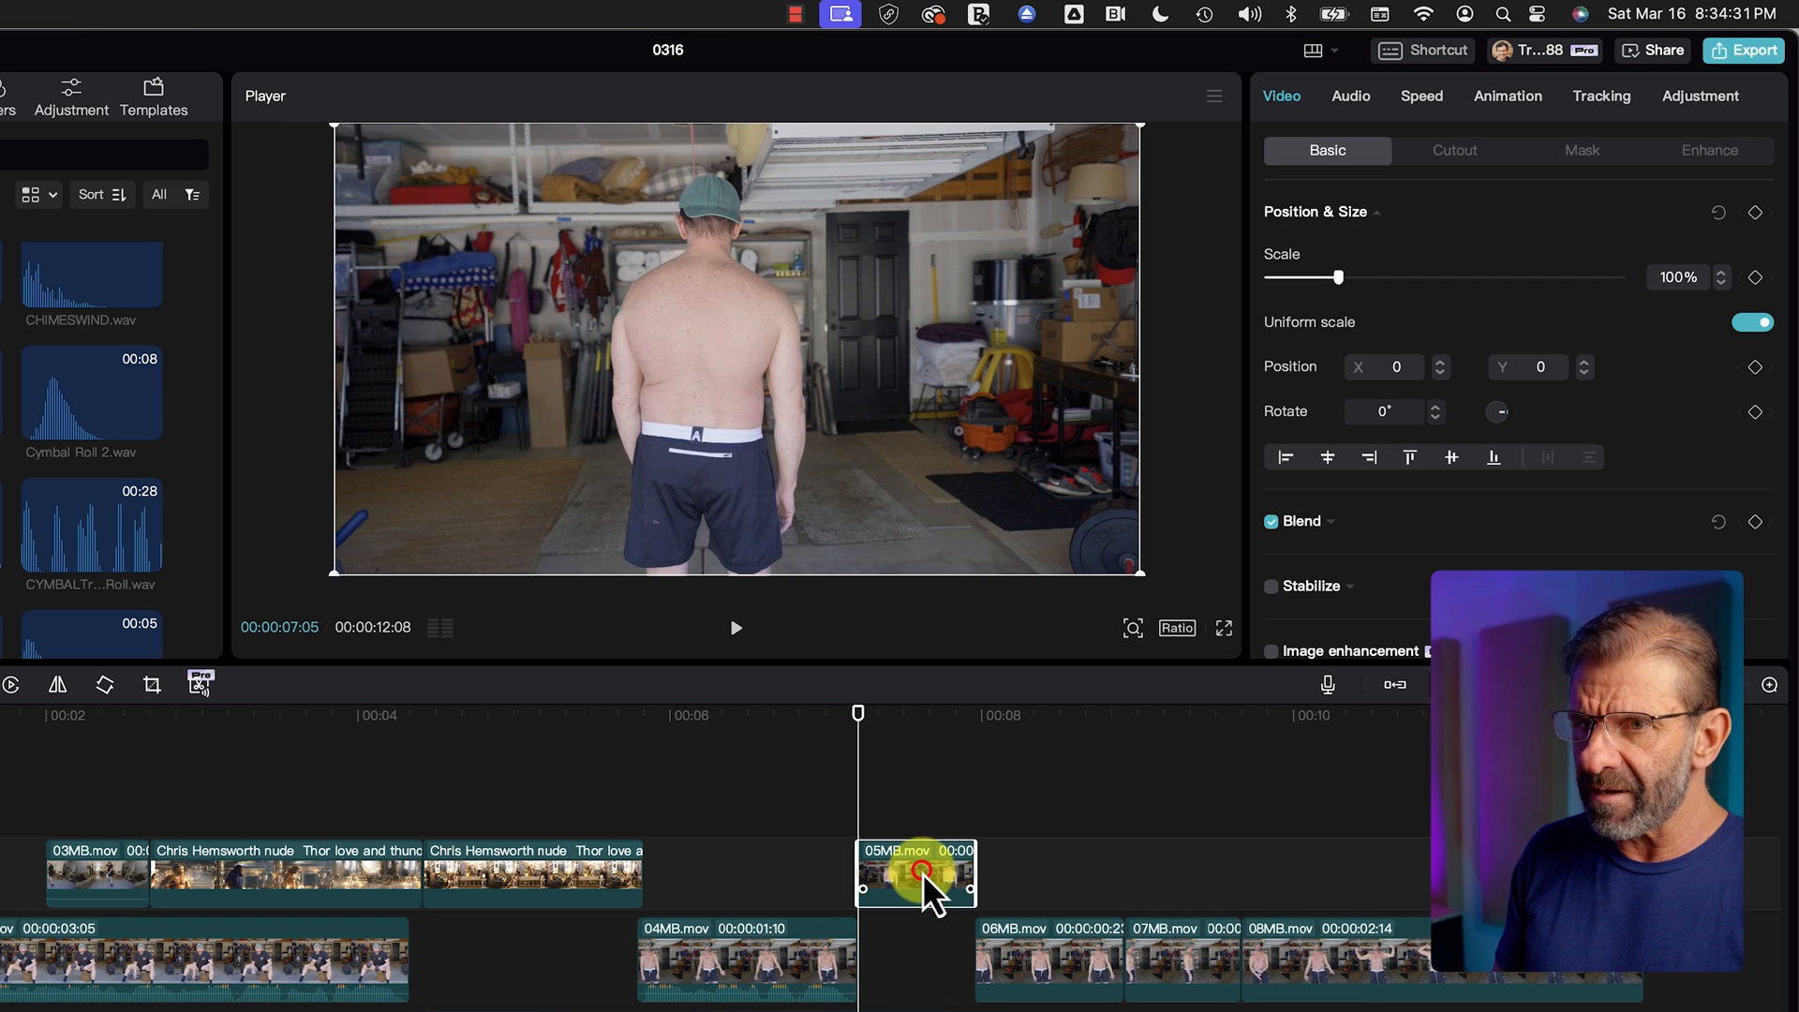
{"action": "left_click_drag", "start_coordinate": [1338, 277], "coordinate": [1347, 278]}
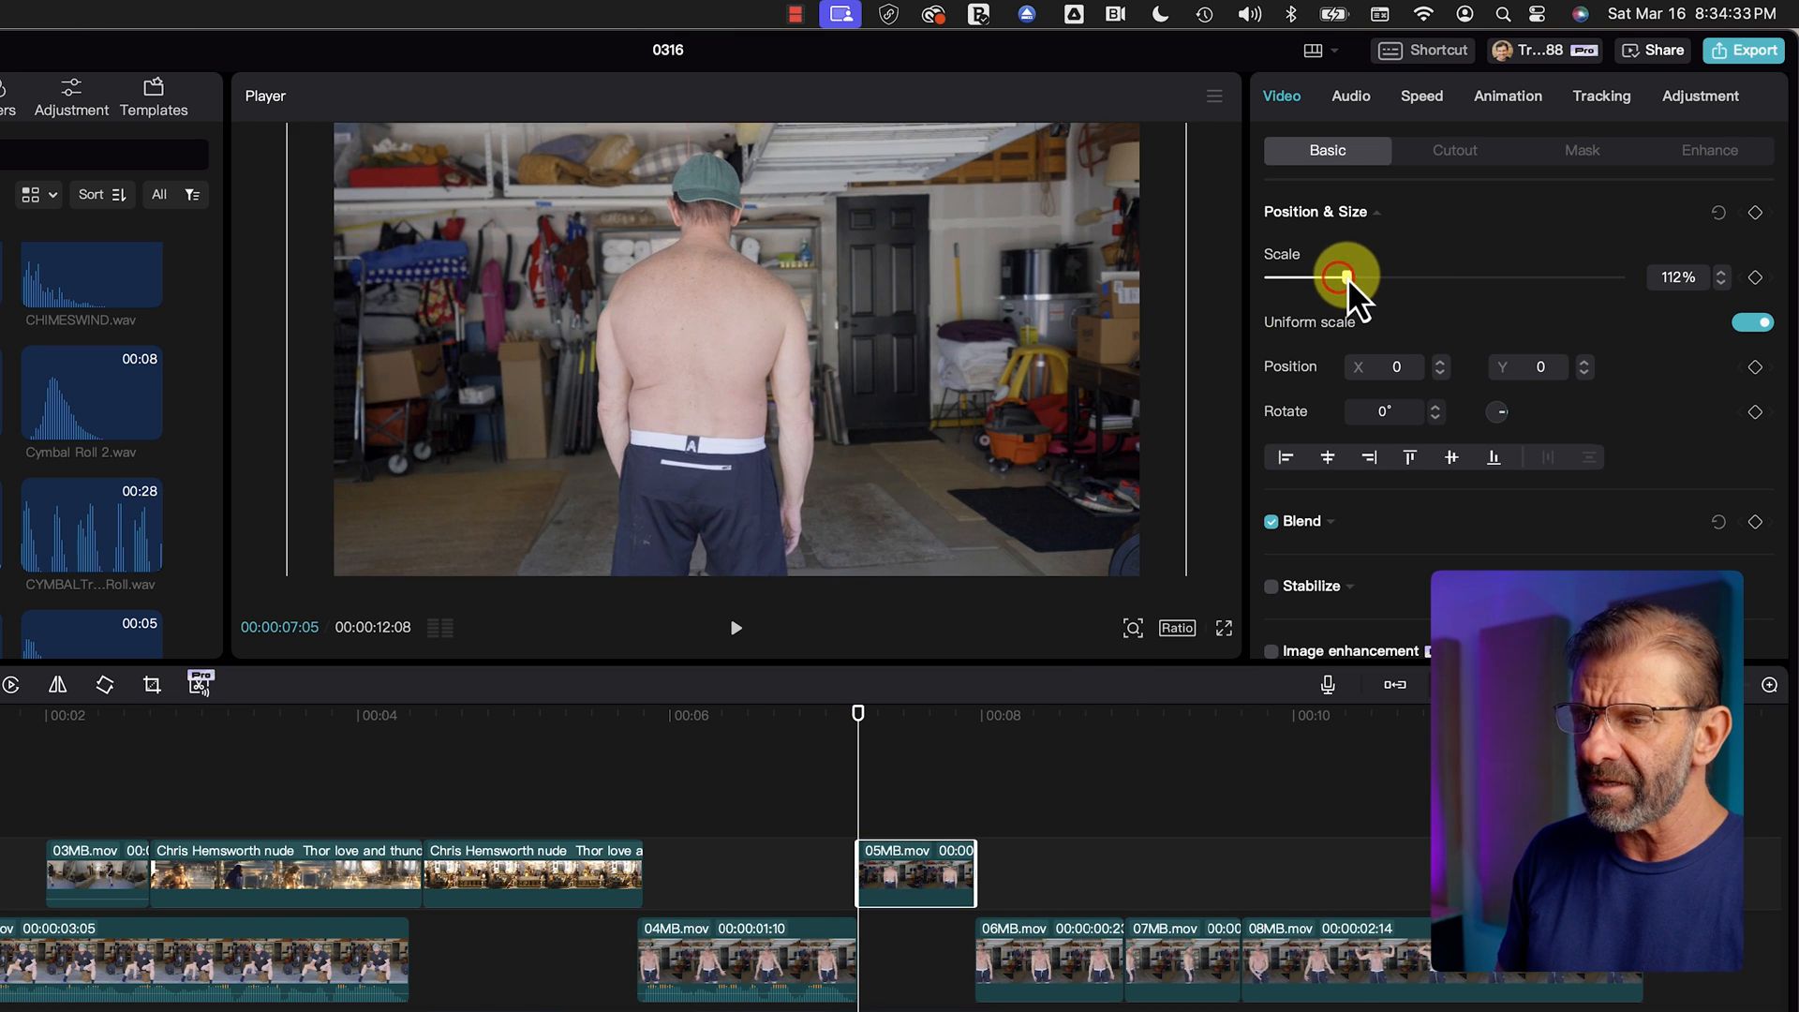
{"action": "key", "text": "Left"}
{"action": "key", "text": "Right"}
{"action": "key", "text": "Left"}
{"action": "key", "text": "Right"}
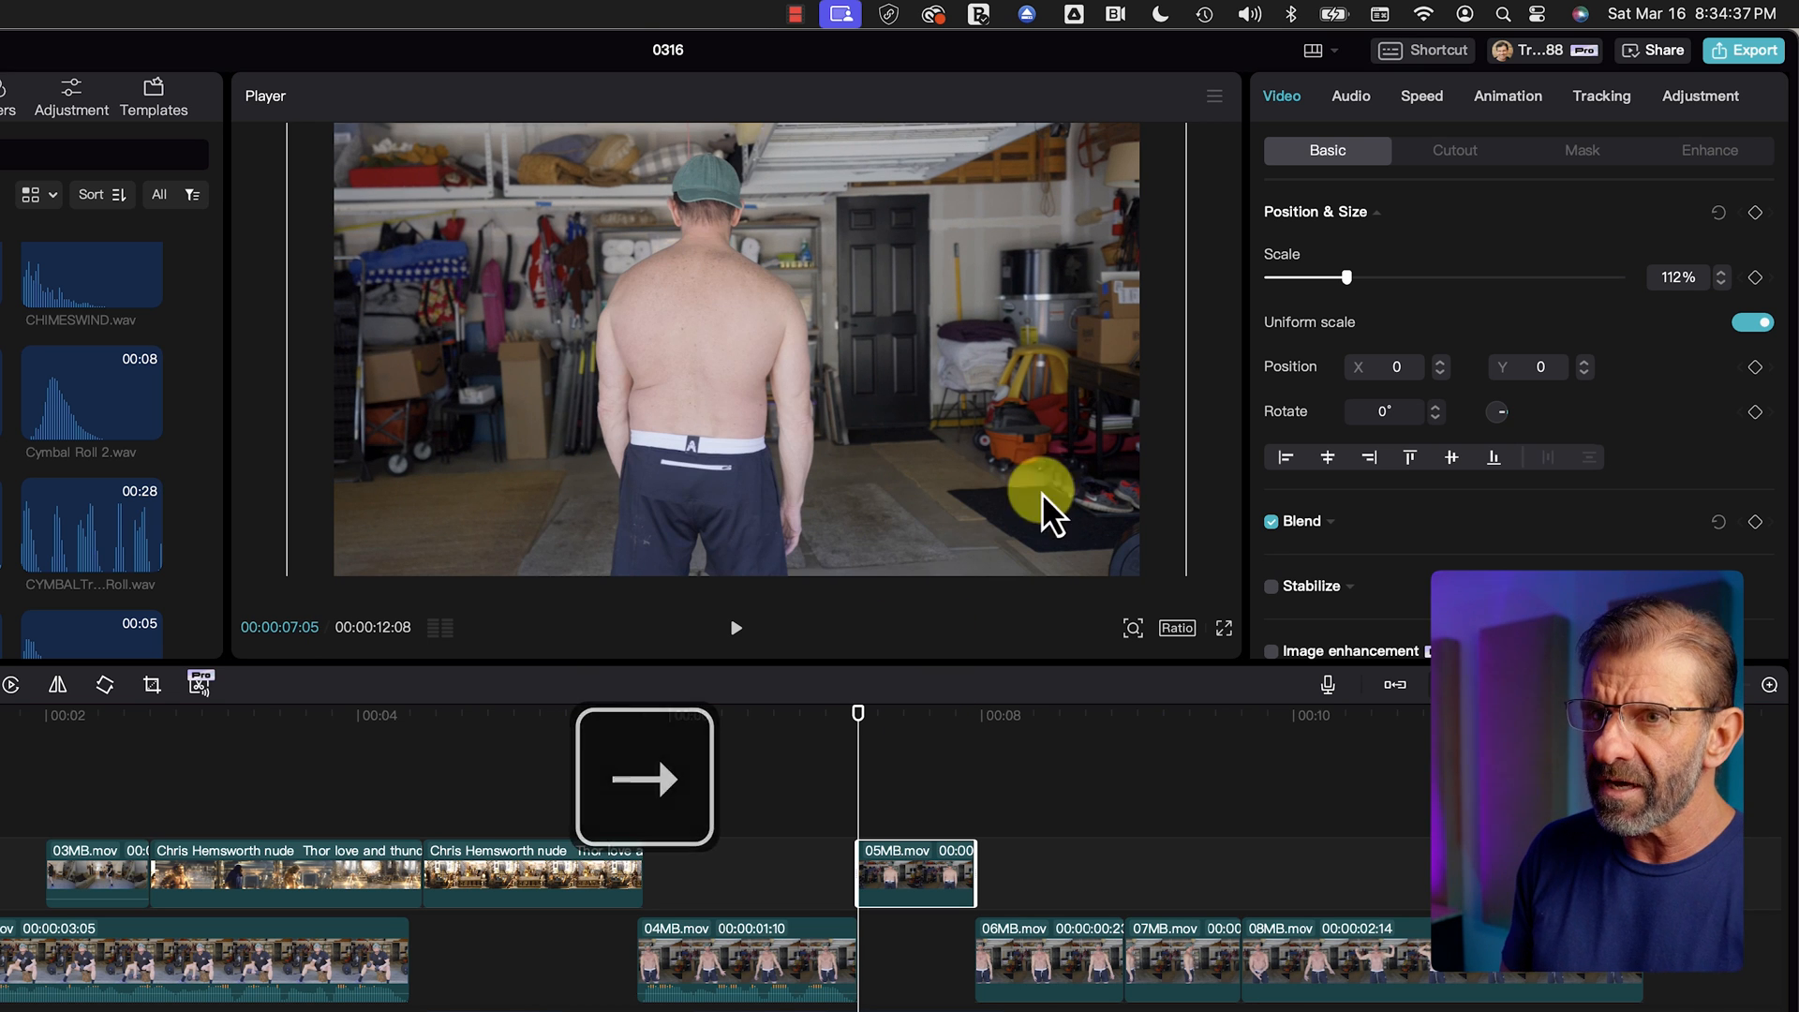
{"action": "left_click", "coordinate": [1752, 278]}
{"action": "left_click", "coordinate": [1755, 367]}
Step: At the end of 05MB.mov, at 00:00:07:22, keyframe it with Scale 126% and shift the picture lower in the frame
{"action": "key", "text": "Down"}
{"action": "key", "text": "Left"}
{"action": "key", "text": "Left"}
{"action": "left_click_drag", "start_coordinate": [1348, 280], "coordinate": [1360, 279]}
{"action": "left_click_drag", "start_coordinate": [900, 233], "coordinate": [901, 272]}
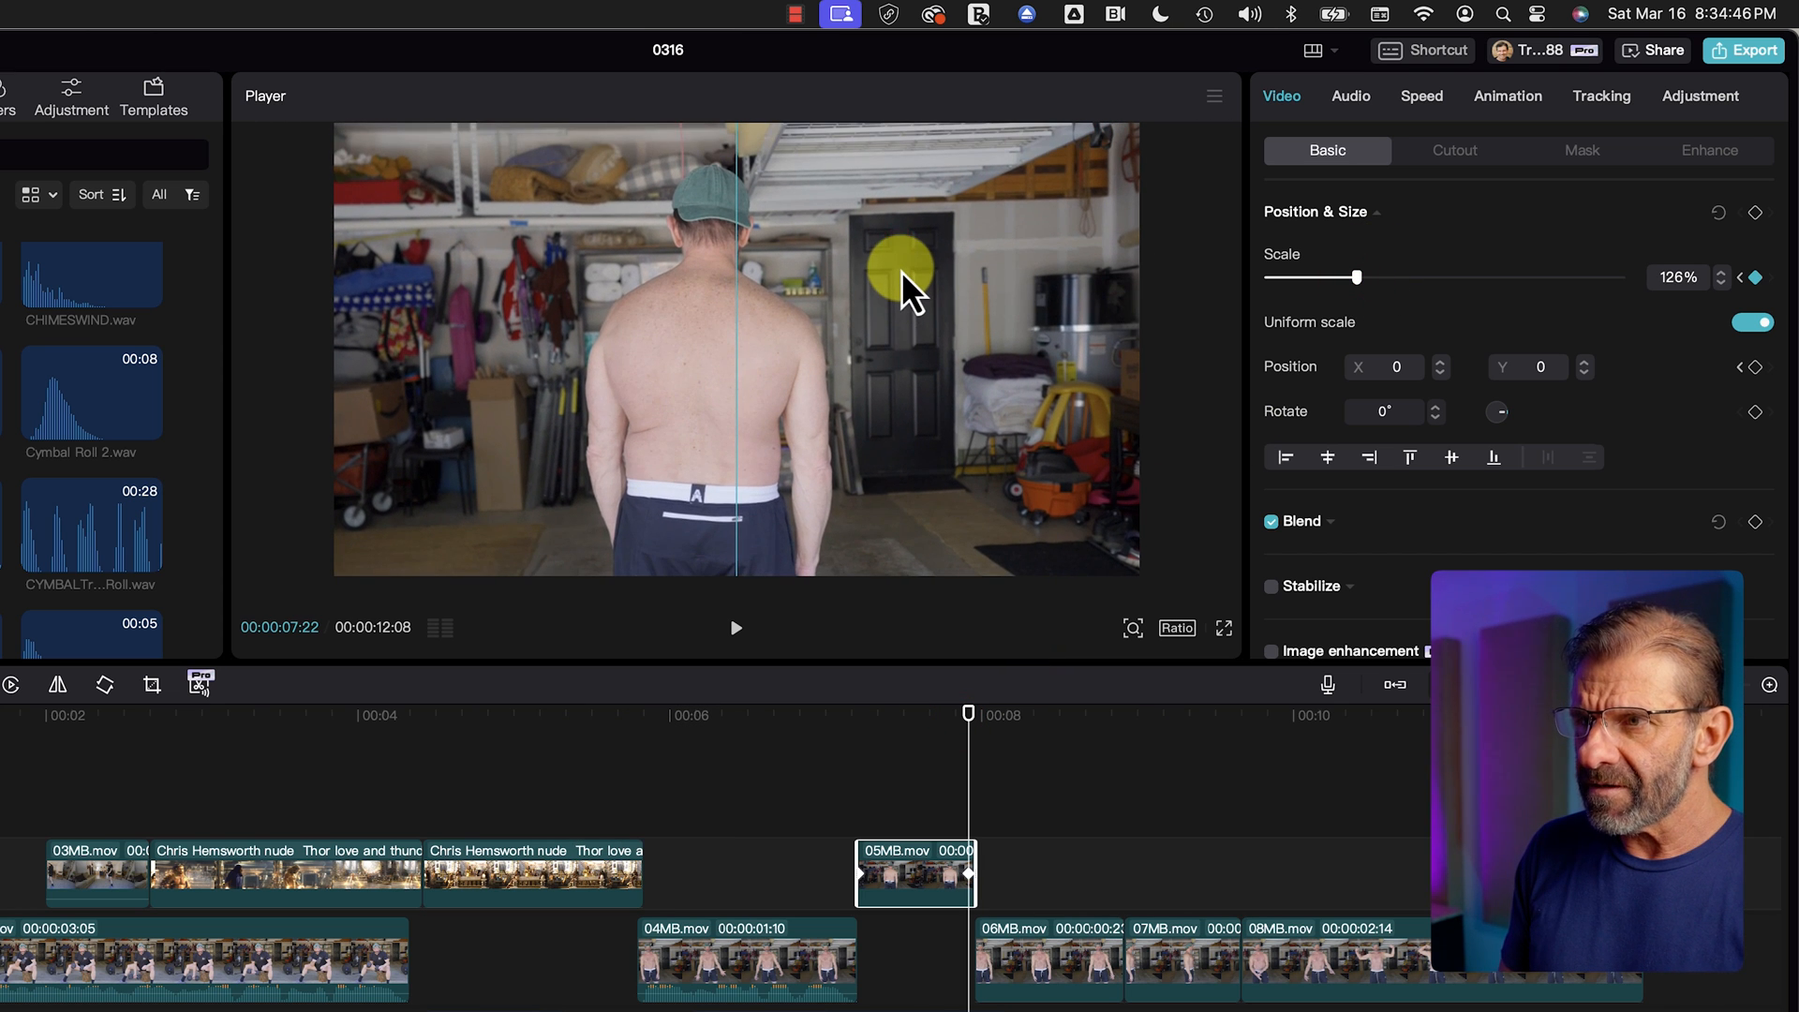
Step: At the start of 06MB.mov, at 00:00:07:23, keyframe it with Scale 107% and Position Y -70
{"action": "left_click_drag", "start_coordinate": [823, 746], "coordinate": [599, 750]}
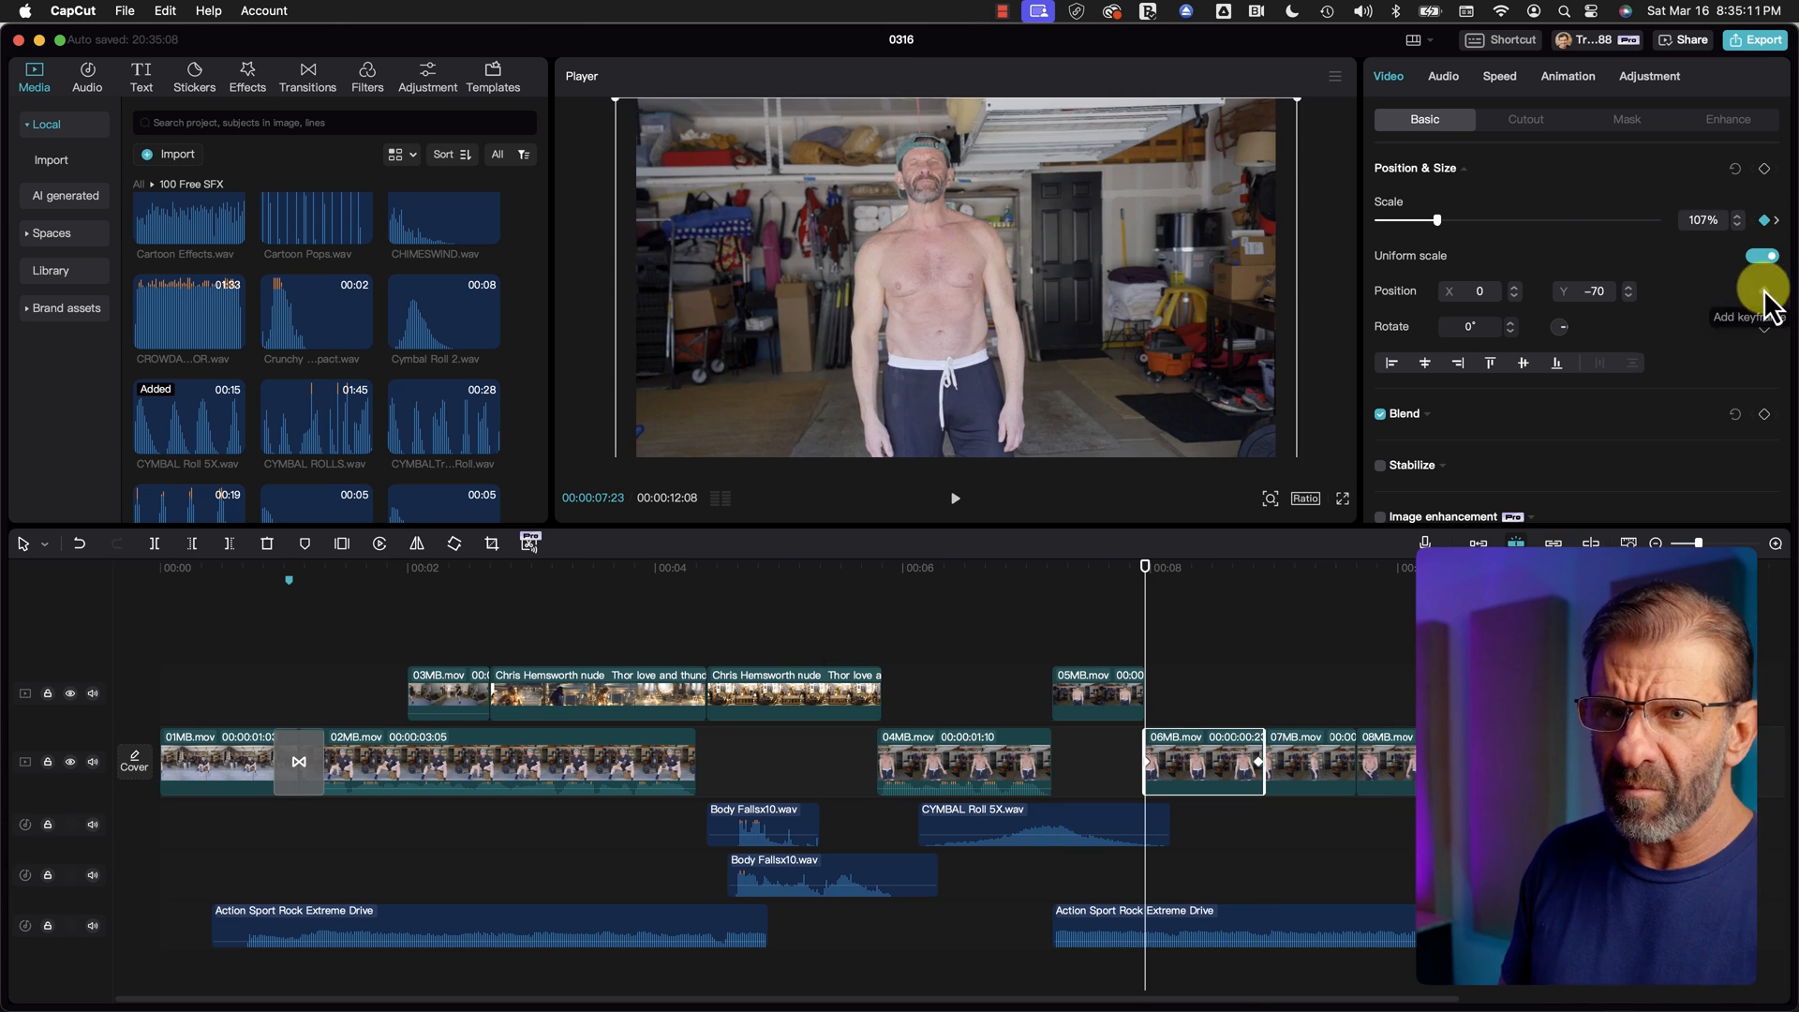
{"action": "left_click", "coordinate": [1439, 221]}
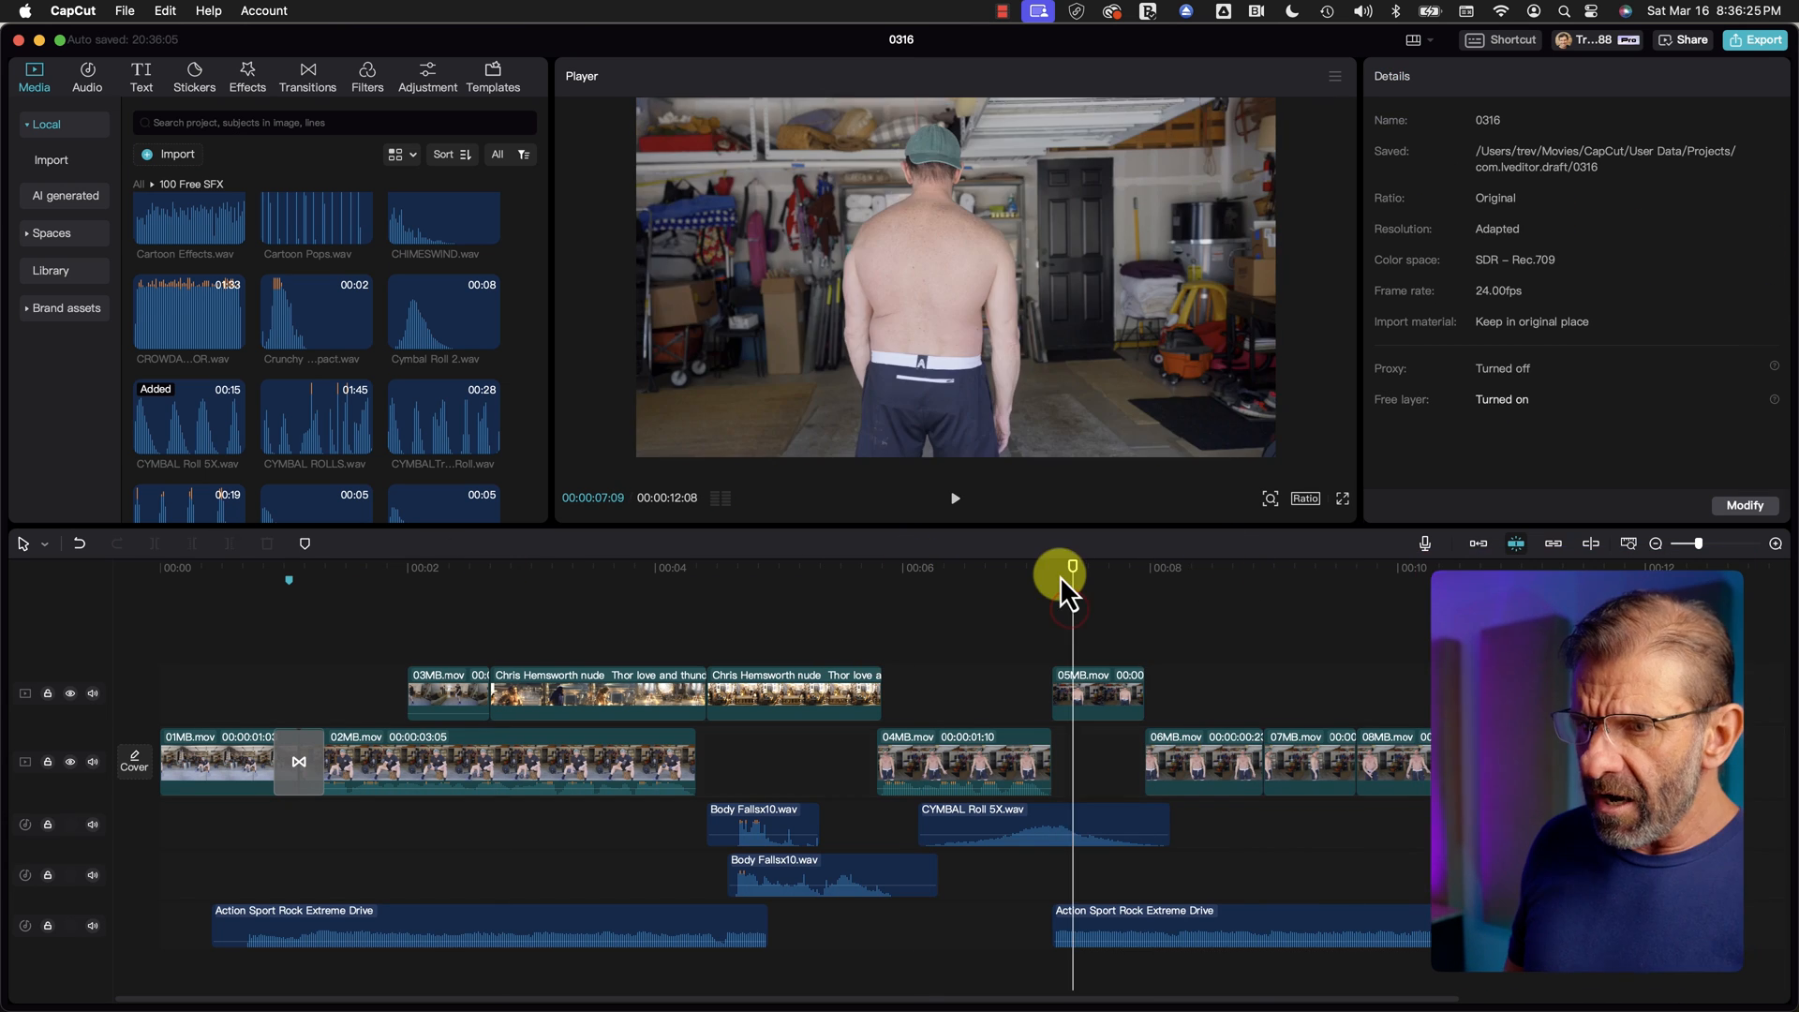
Step: Move 05MB.mov down onto the main track, between 04MB.mov and 06MB.mov
{"action": "left_click_drag", "start_coordinate": [1057, 574], "coordinate": [1027, 609]}
{"action": "left_click_drag", "start_coordinate": [1108, 693], "coordinate": [1098, 776]}
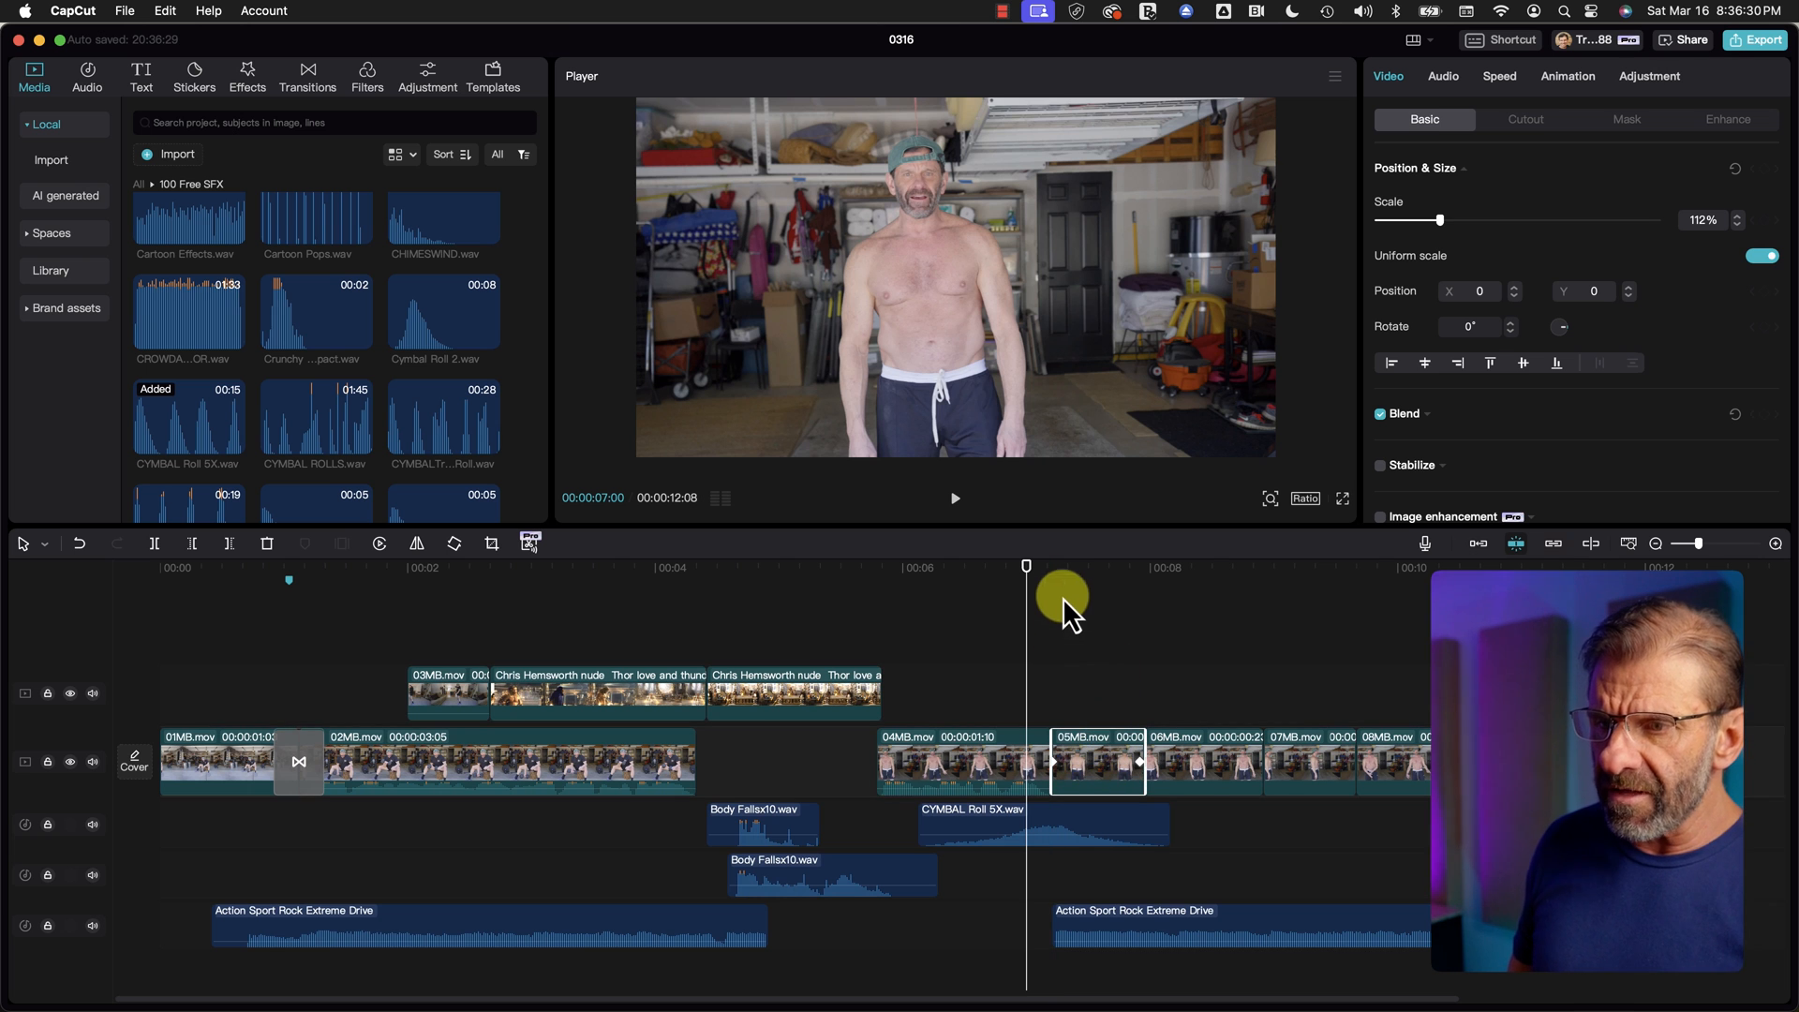
{"action": "left_click_drag", "start_coordinate": [1064, 570], "coordinate": [1216, 602]}
Step: Duplicate 05MB.mov, 06MB.mov and 07MB.mov together onto the track directly above the originals
{"action": "left_click_drag", "start_coordinate": [1070, 667], "coordinate": [1307, 773]}
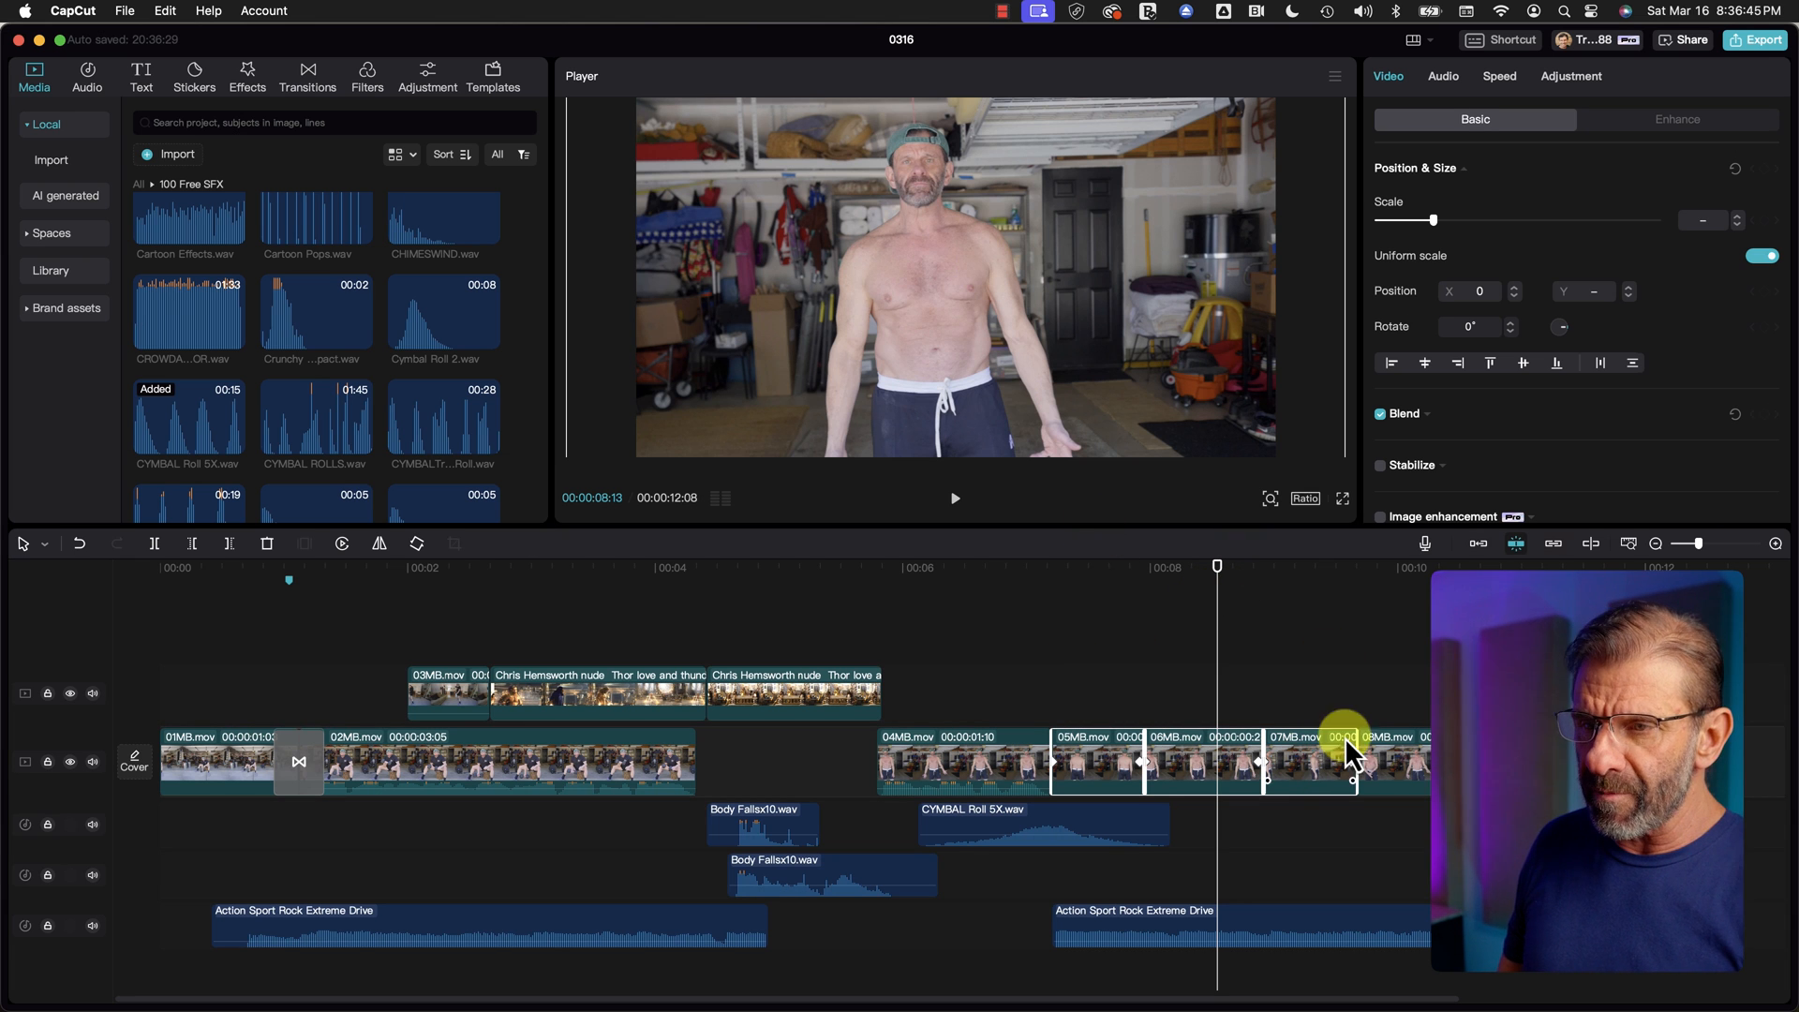
{"action": "left_click_drag", "start_coordinate": [1074, 694], "coordinate": [1326, 771]}
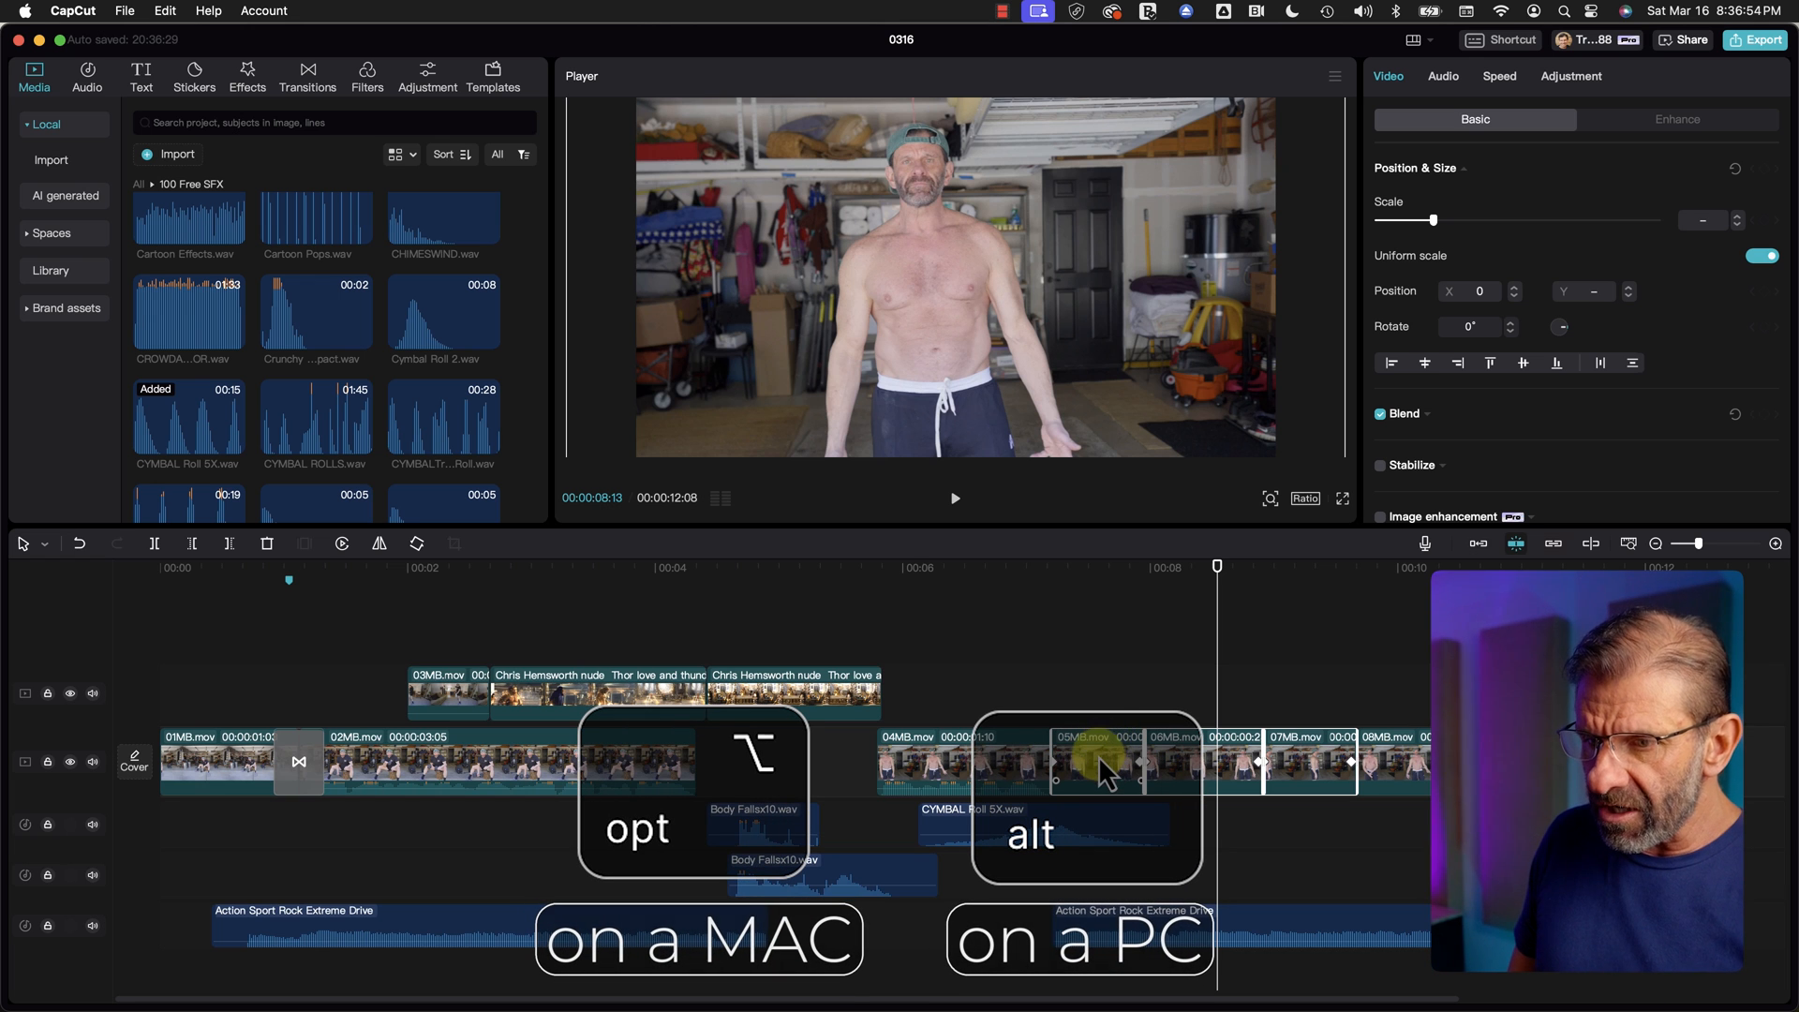
{"action": "left_click_drag", "start_coordinate": [1098, 756], "coordinate": [1100, 689]}
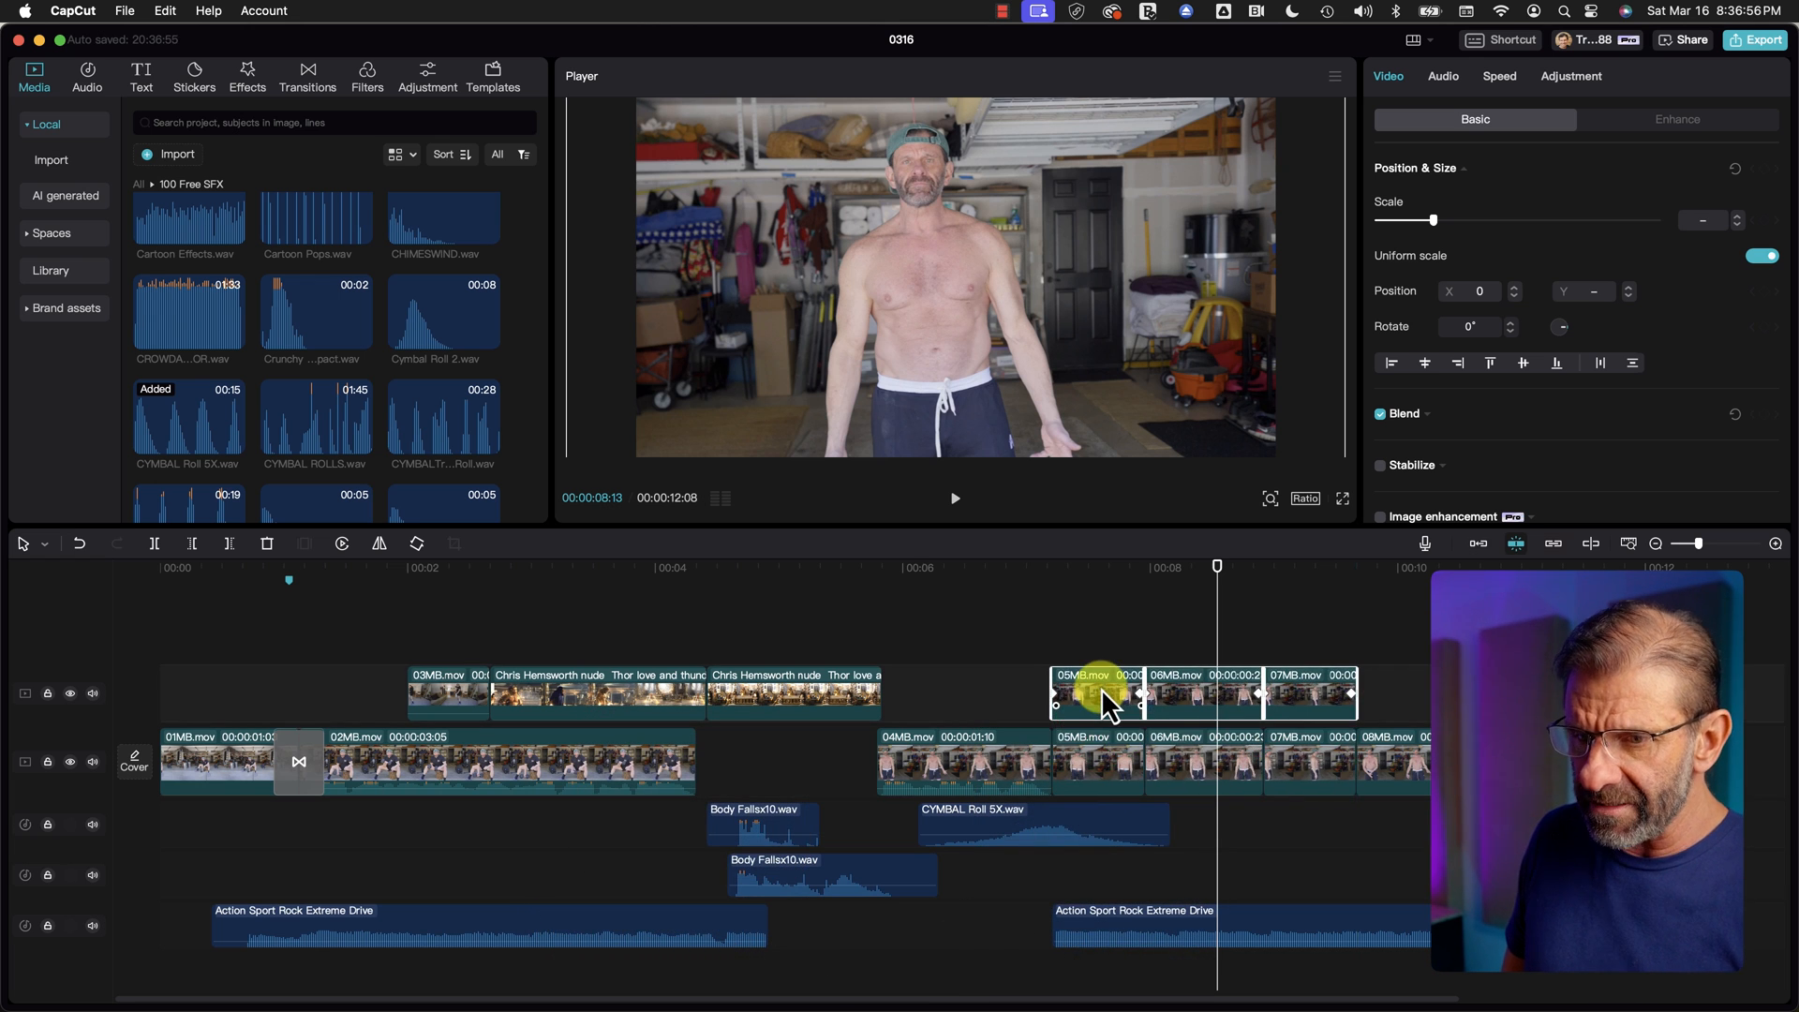
Step: Turn on Auto cutout for the upper-track copies of 05MB.mov, 06MB.mov and 07MB.mov
{"action": "left_click", "coordinate": [1083, 590]}
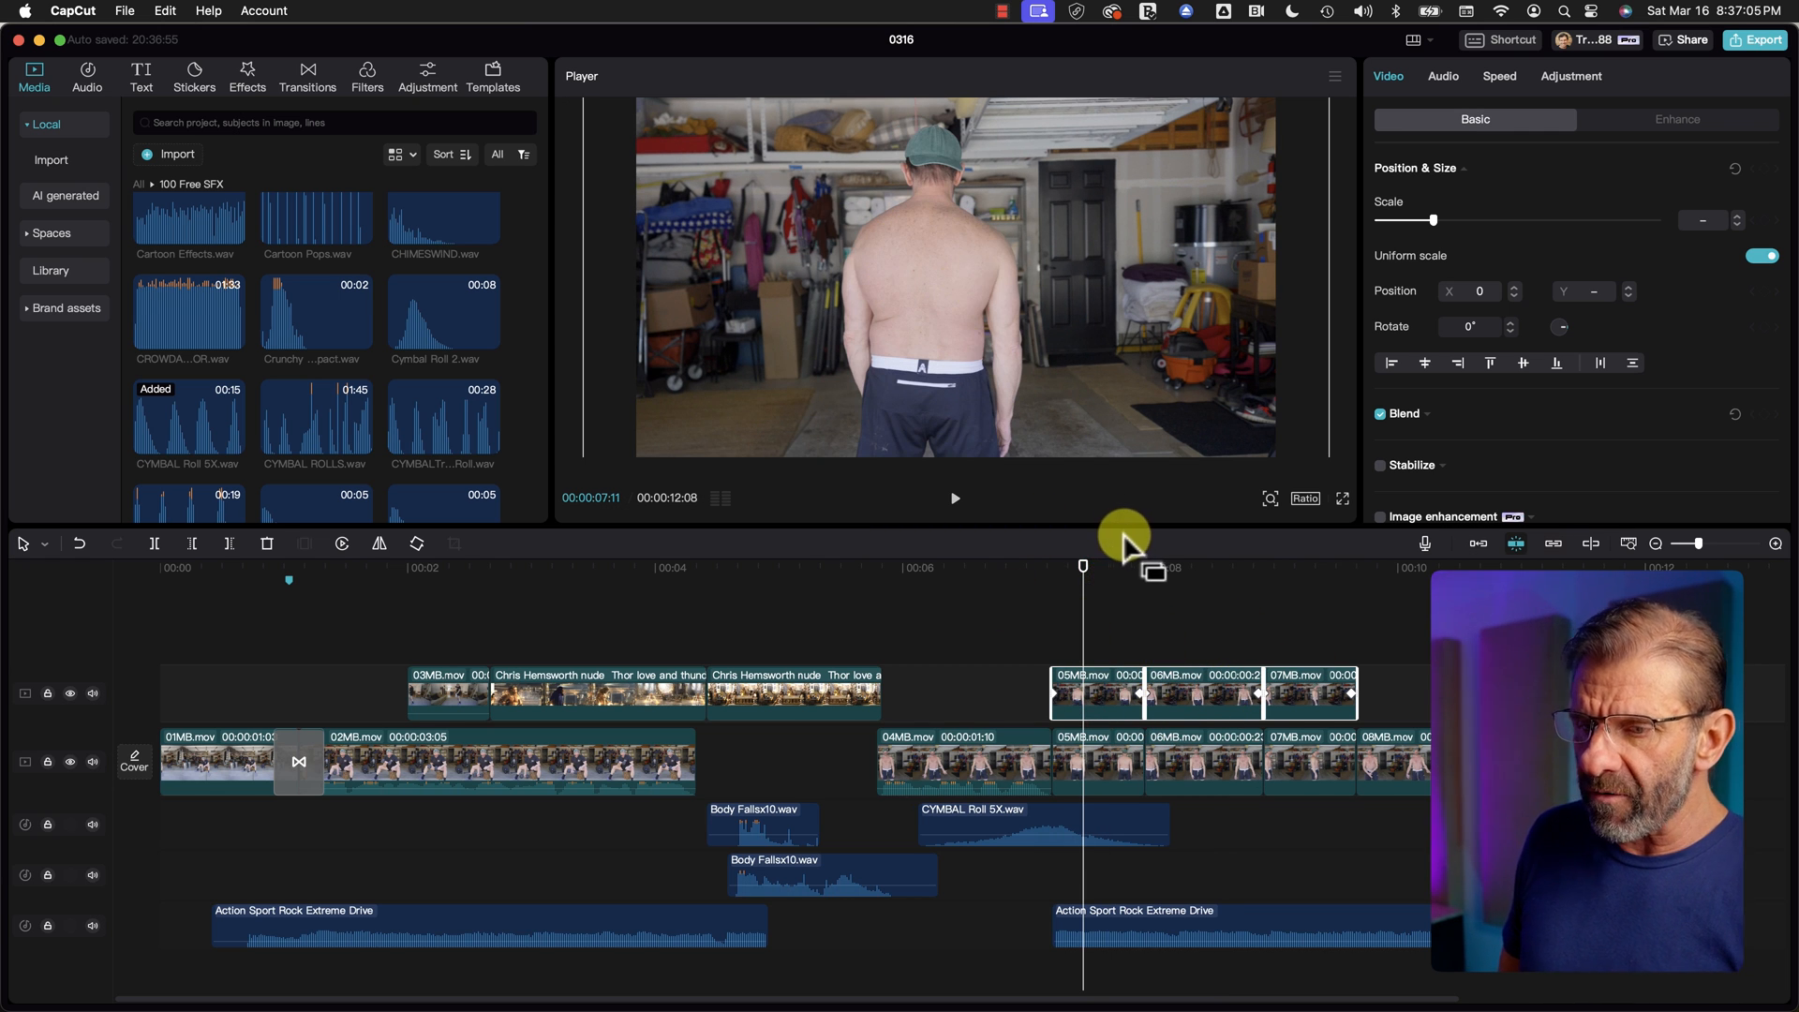
{"action": "left_click", "coordinate": [1105, 606]}
{"action": "left_click", "coordinate": [1105, 705]}
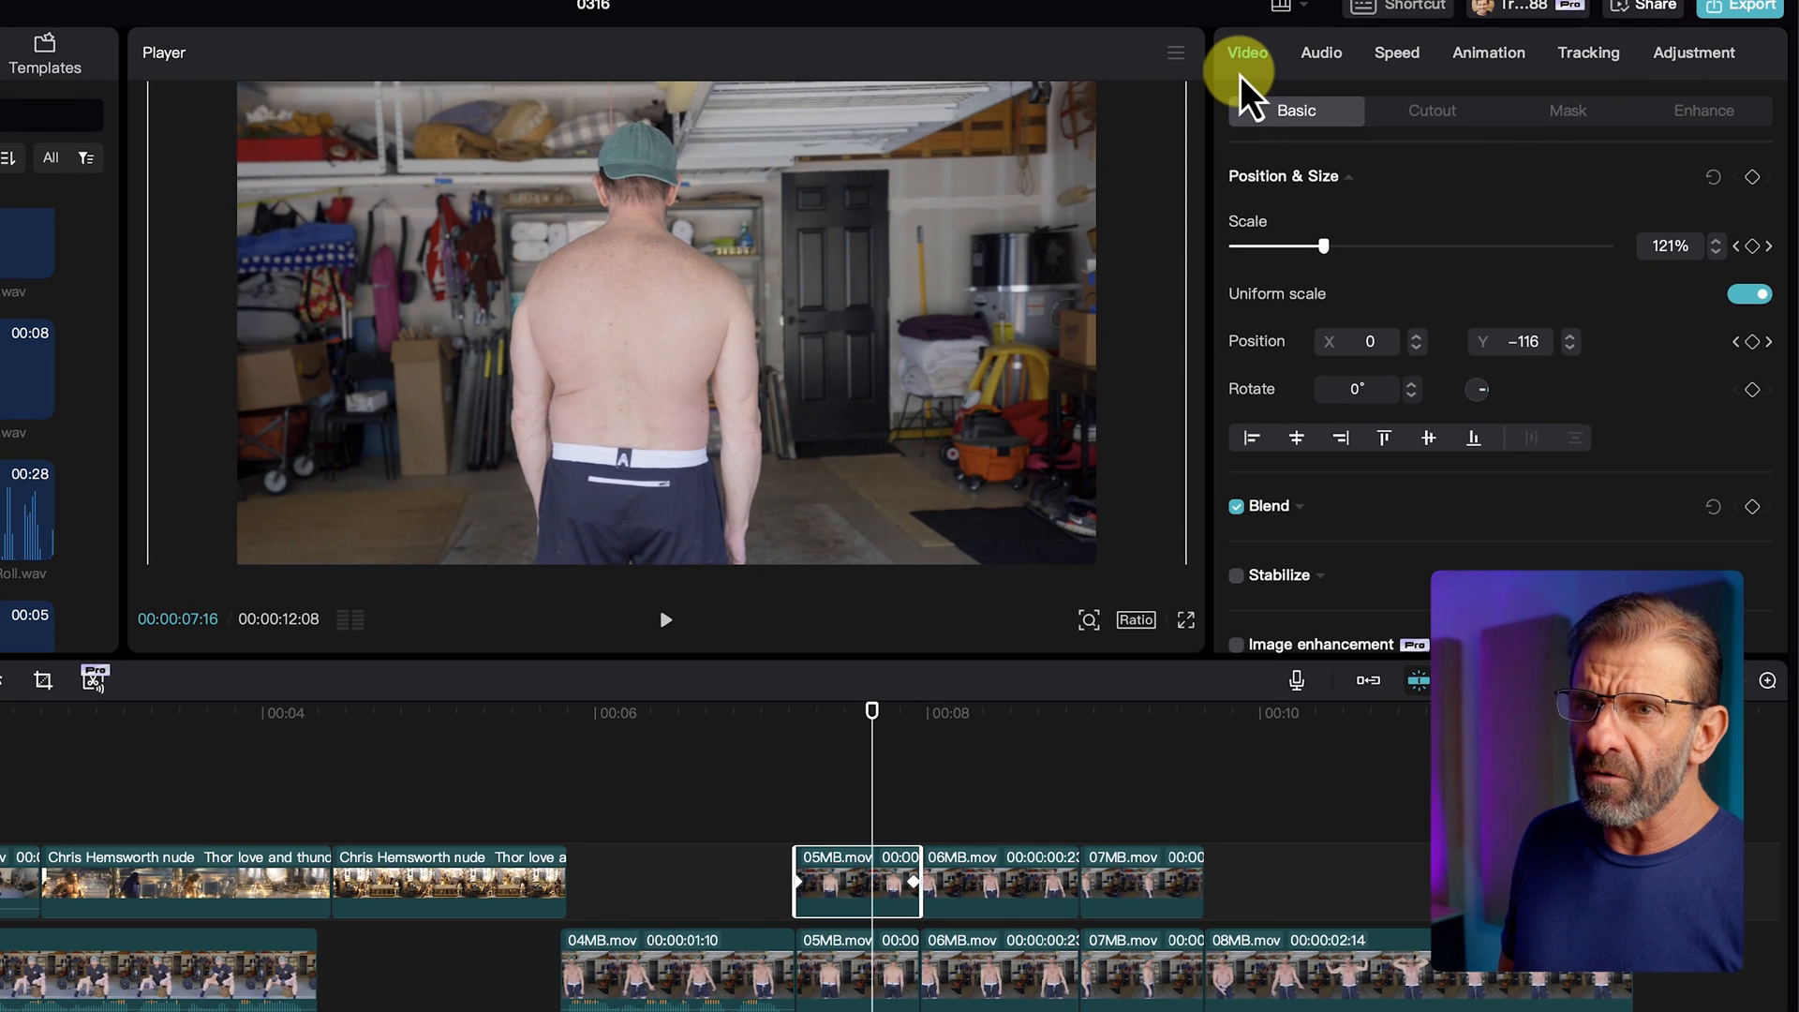
{"action": "left_click", "coordinate": [1419, 112]}
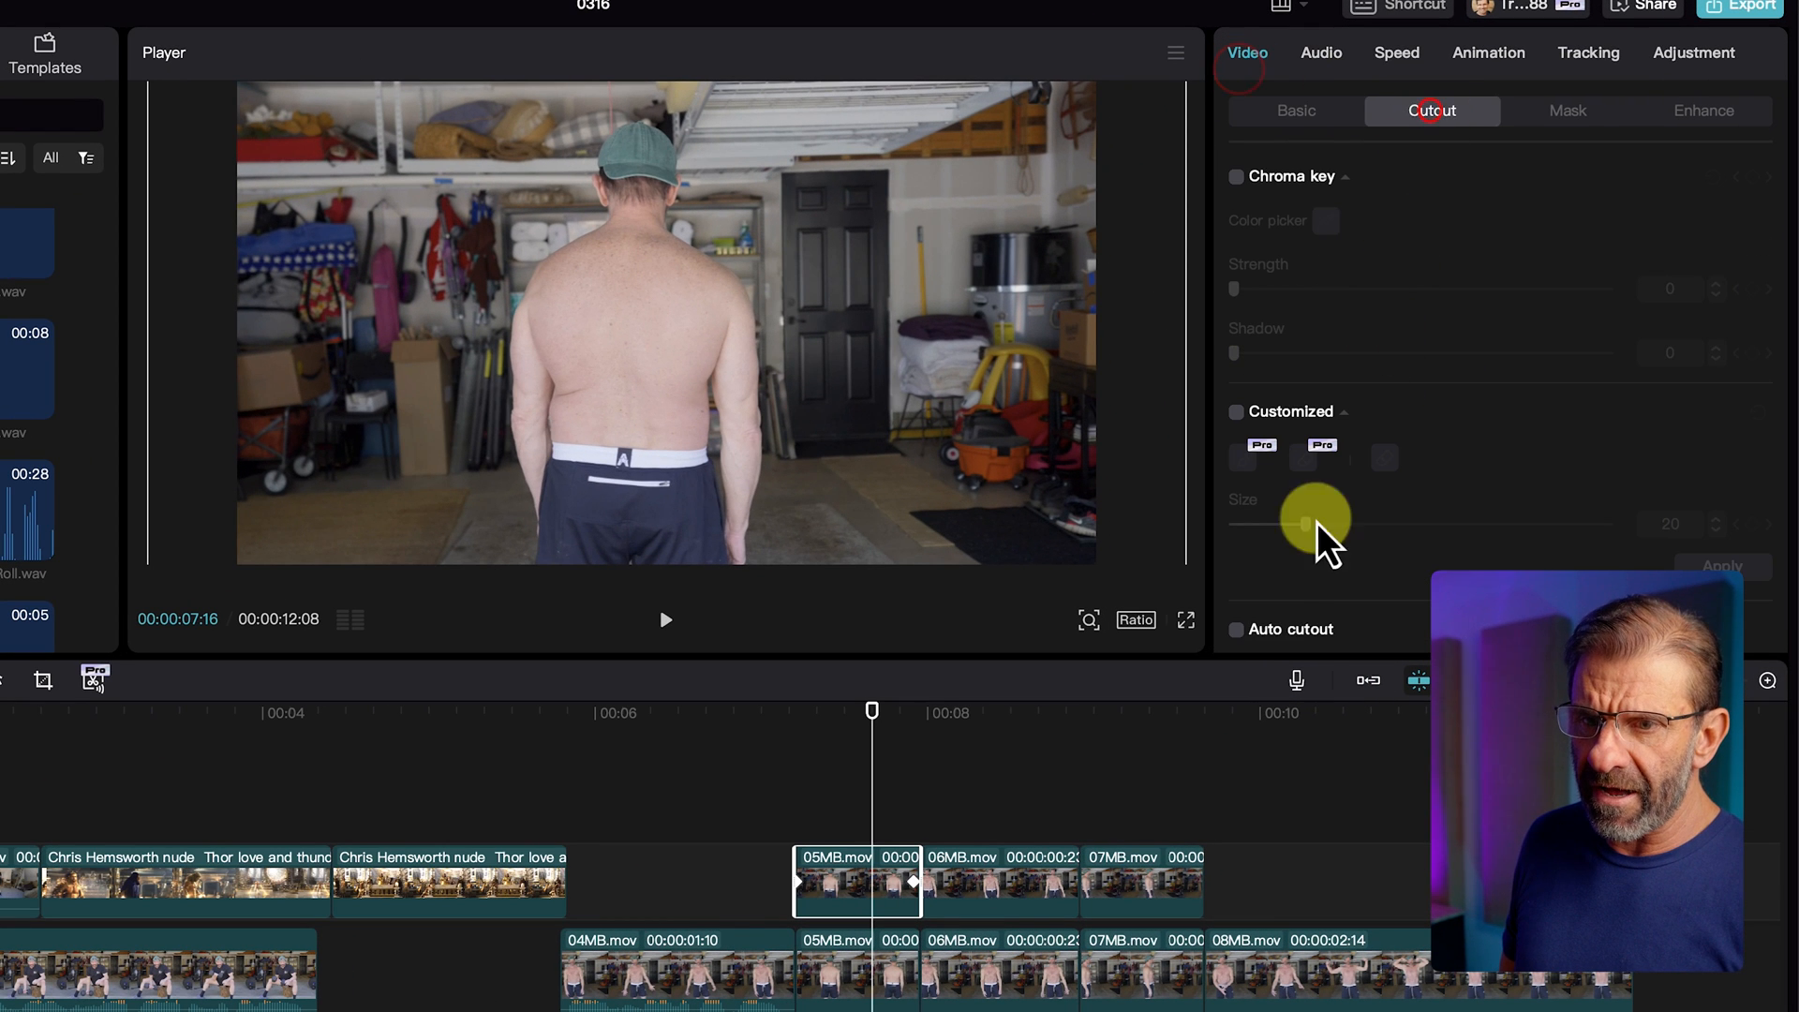
{"action": "left_click", "coordinate": [1235, 629]}
{"action": "left_click", "coordinate": [1037, 876]}
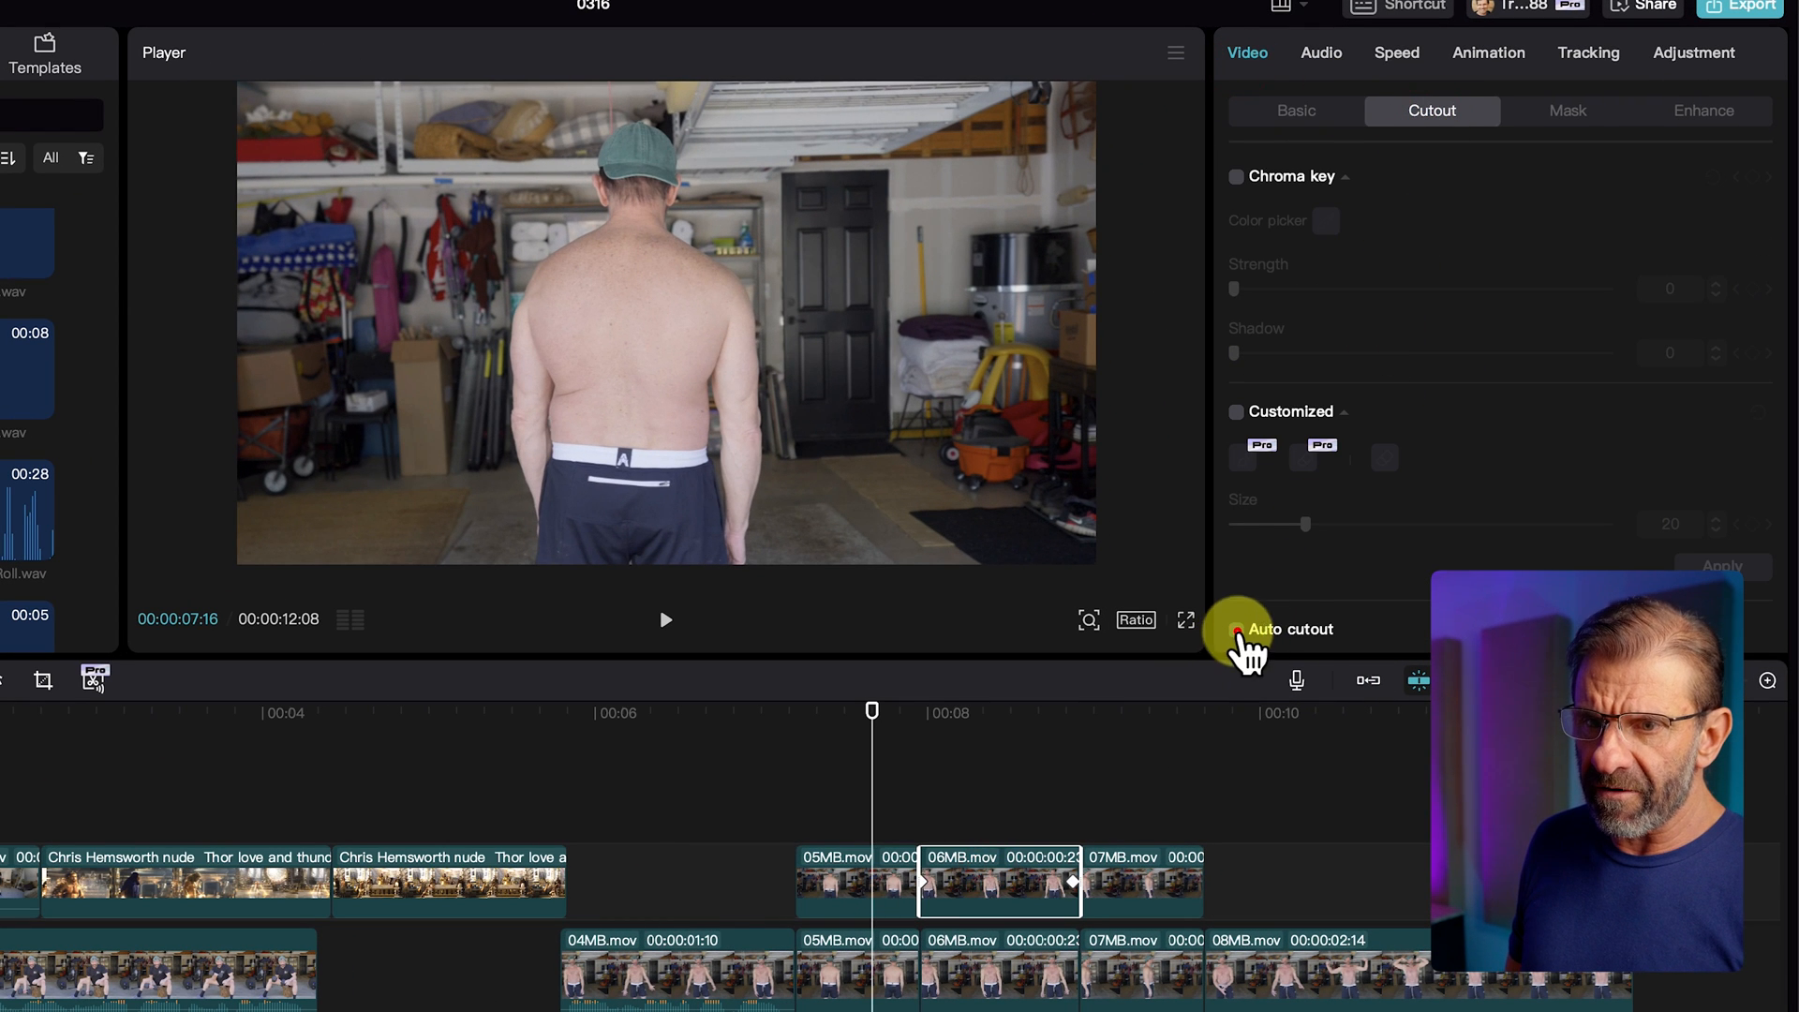
{"action": "left_click", "coordinate": [1176, 881]}
{"action": "left_click", "coordinate": [1236, 629]}
Step: Apply the Spectrum Scanning video effect from the Scanning category to 05MB.mov on the main track
{"action": "mouse_move", "coordinate": [1078, 566]}
{"action": "left_mouse_down"}
{"action": "mouse_move", "coordinate": [1324, 561]}
{"action": "mouse_move", "coordinate": [1098, 585]}
{"action": "mouse_move", "coordinate": [1298, 576]}
{"action": "mouse_move", "coordinate": [1143, 594]}
{"action": "mouse_move", "coordinate": [1295, 594]}
{"action": "mouse_move", "coordinate": [1073, 599]}
{"action": "left_mouse_up"}
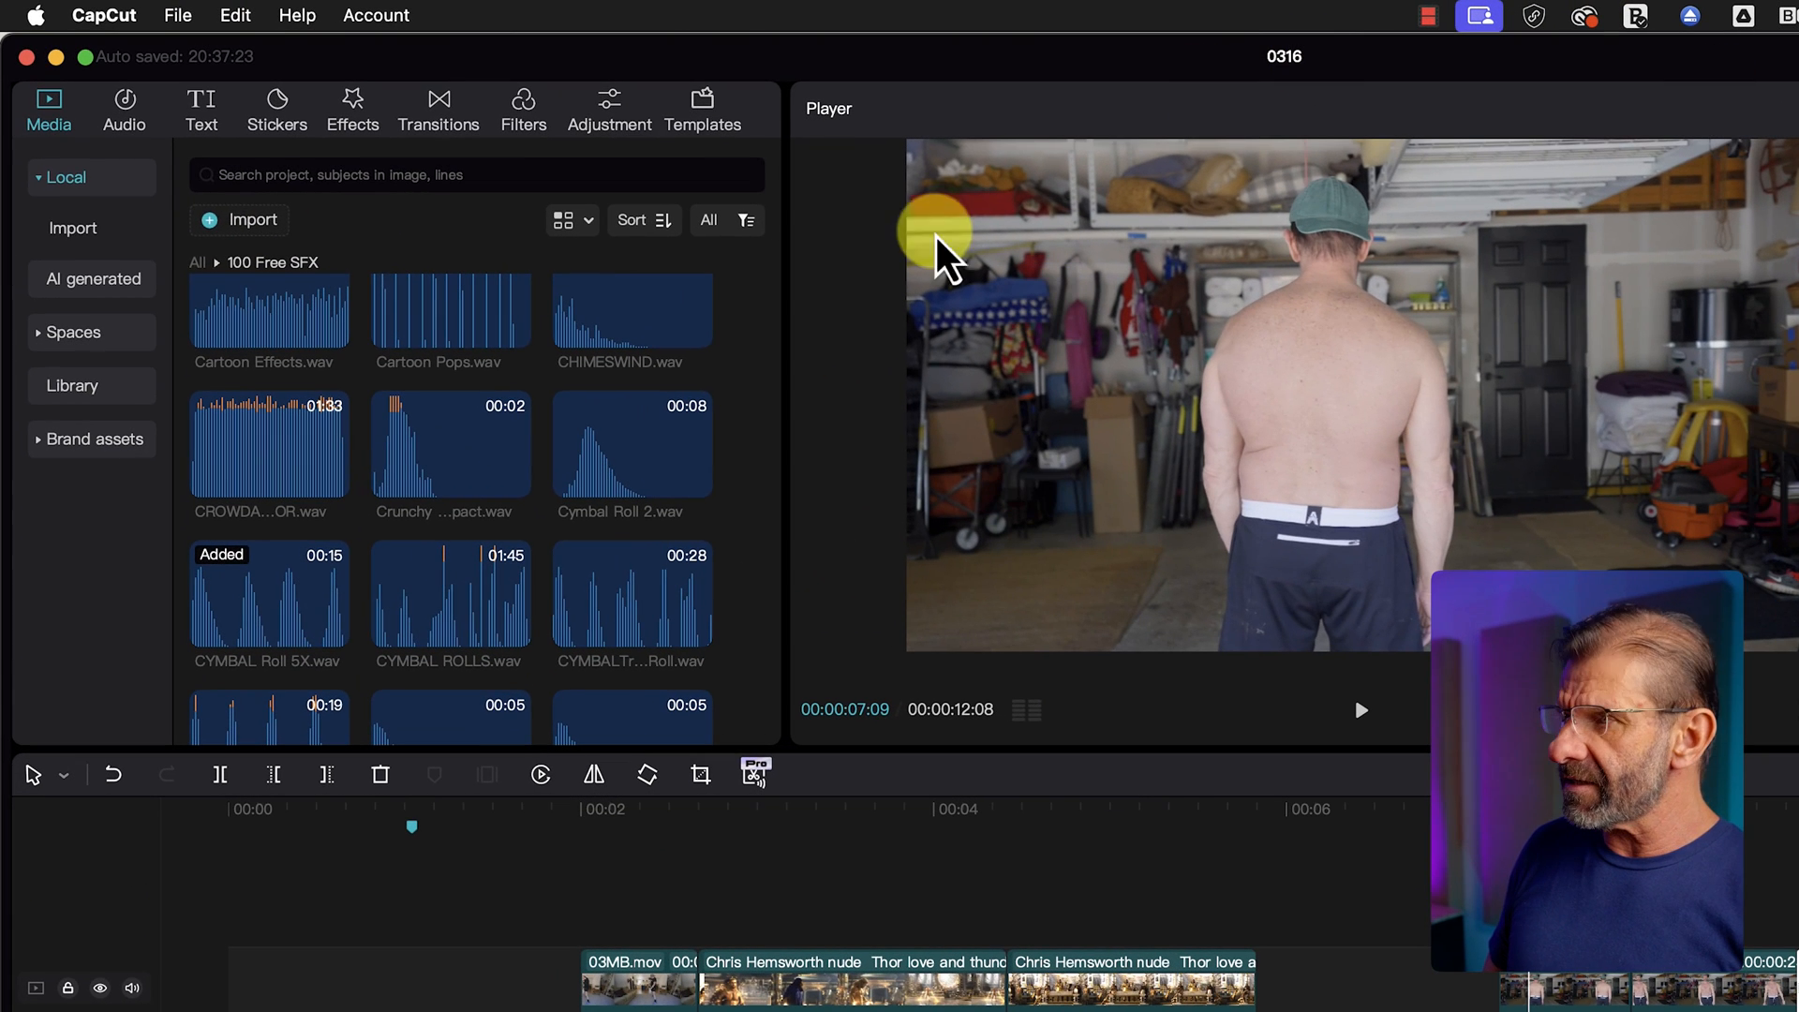
{"action": "left_click", "coordinate": [354, 110]}
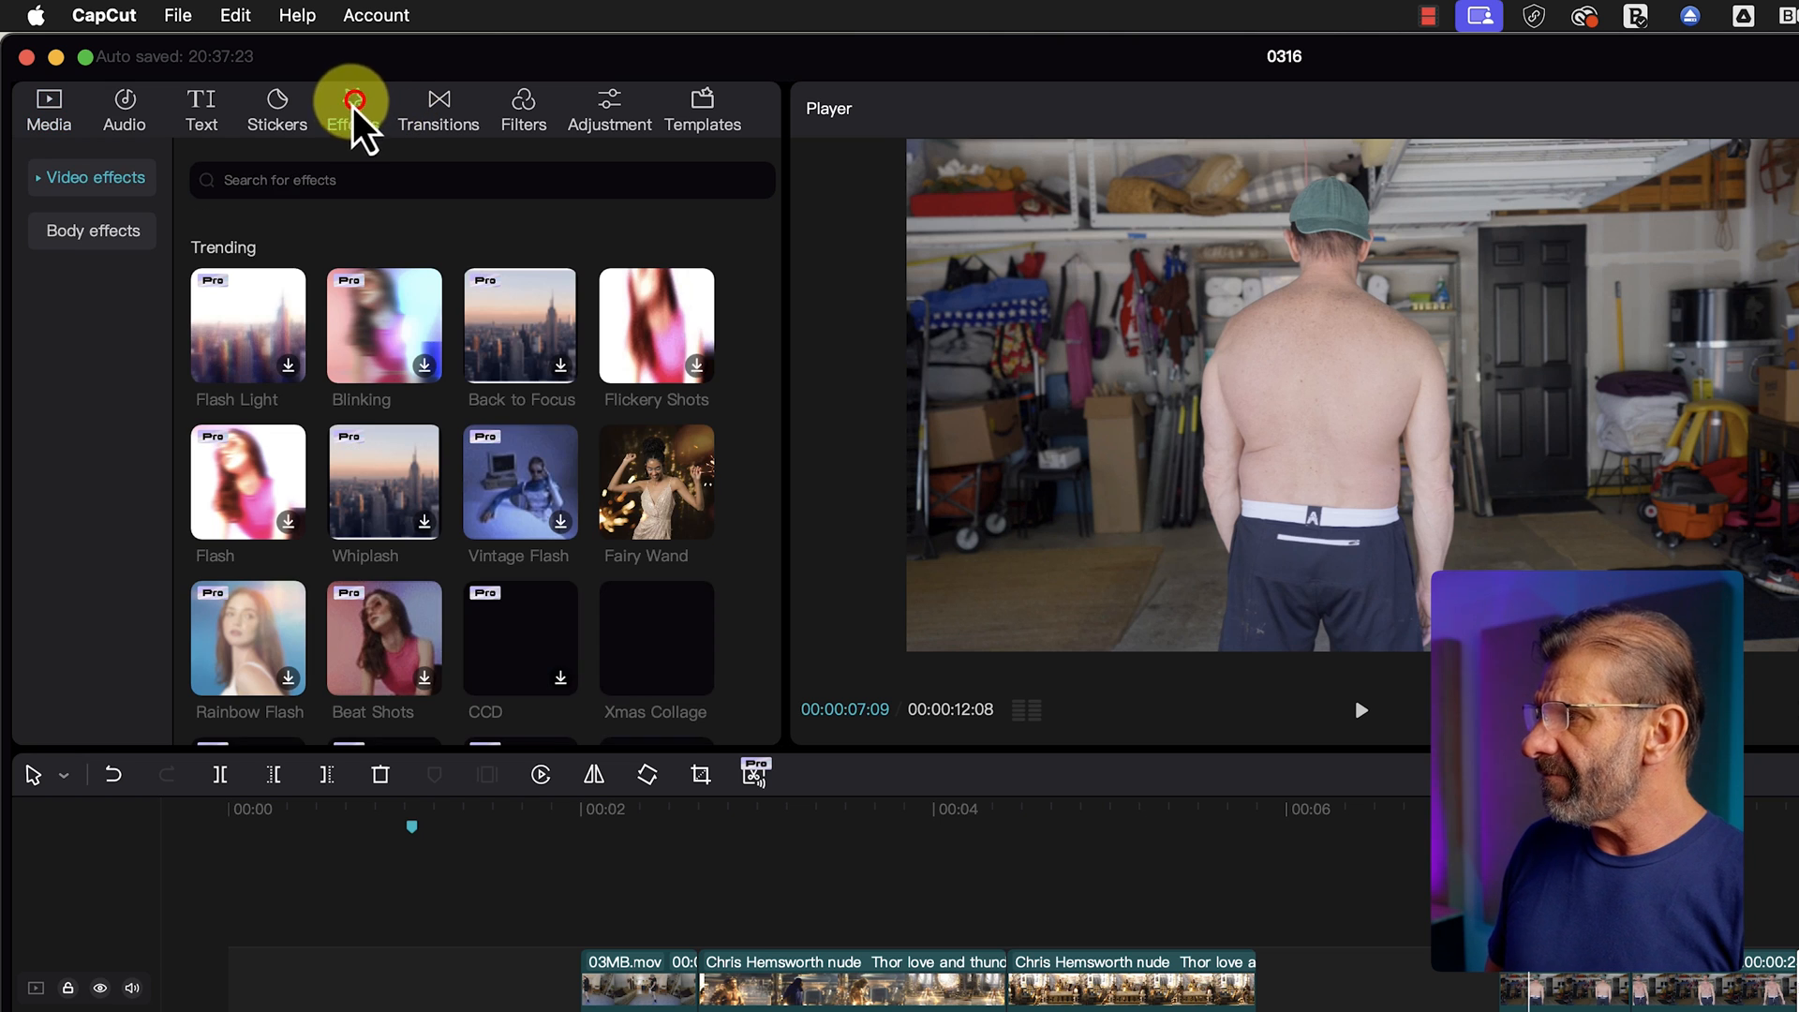
{"action": "left_click", "coordinate": [117, 182]}
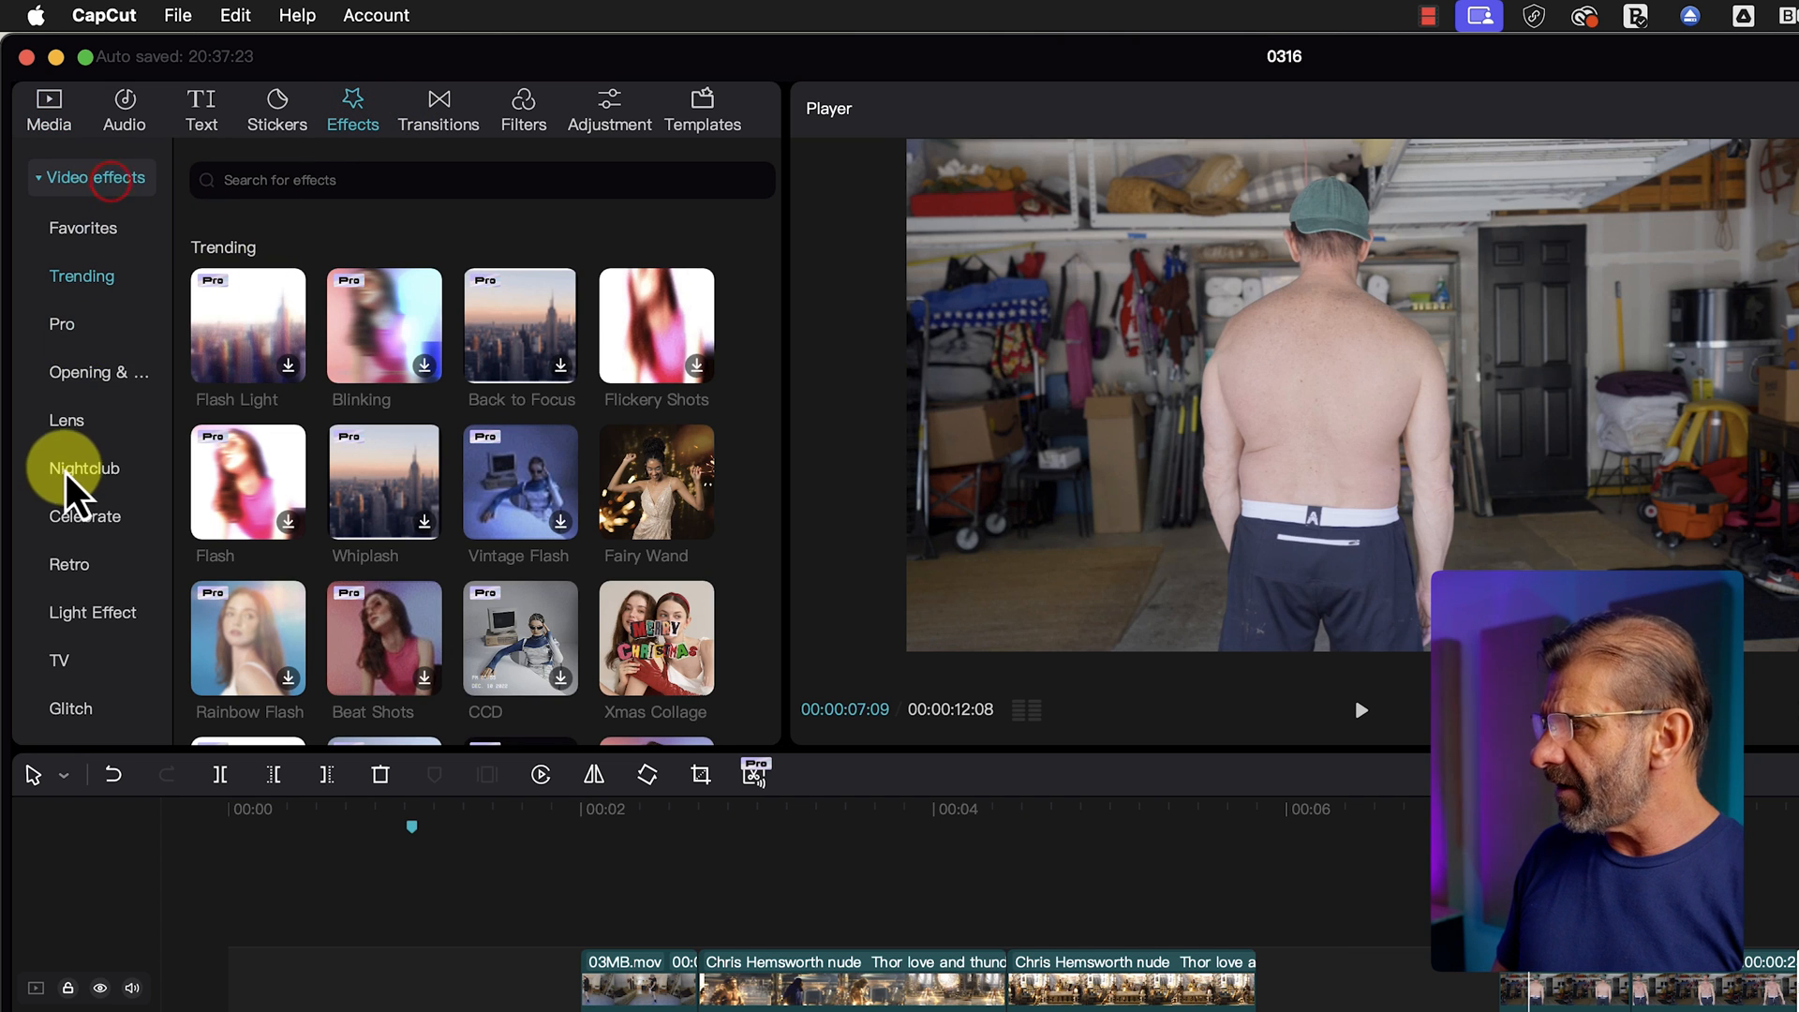
{"action": "scroll", "coordinate": [75, 482], "scroll_direction": "down", "scroll_amount": 1}
{"action": "scroll", "coordinate": [81, 482], "scroll_direction": "down", "scroll_amount": 4}
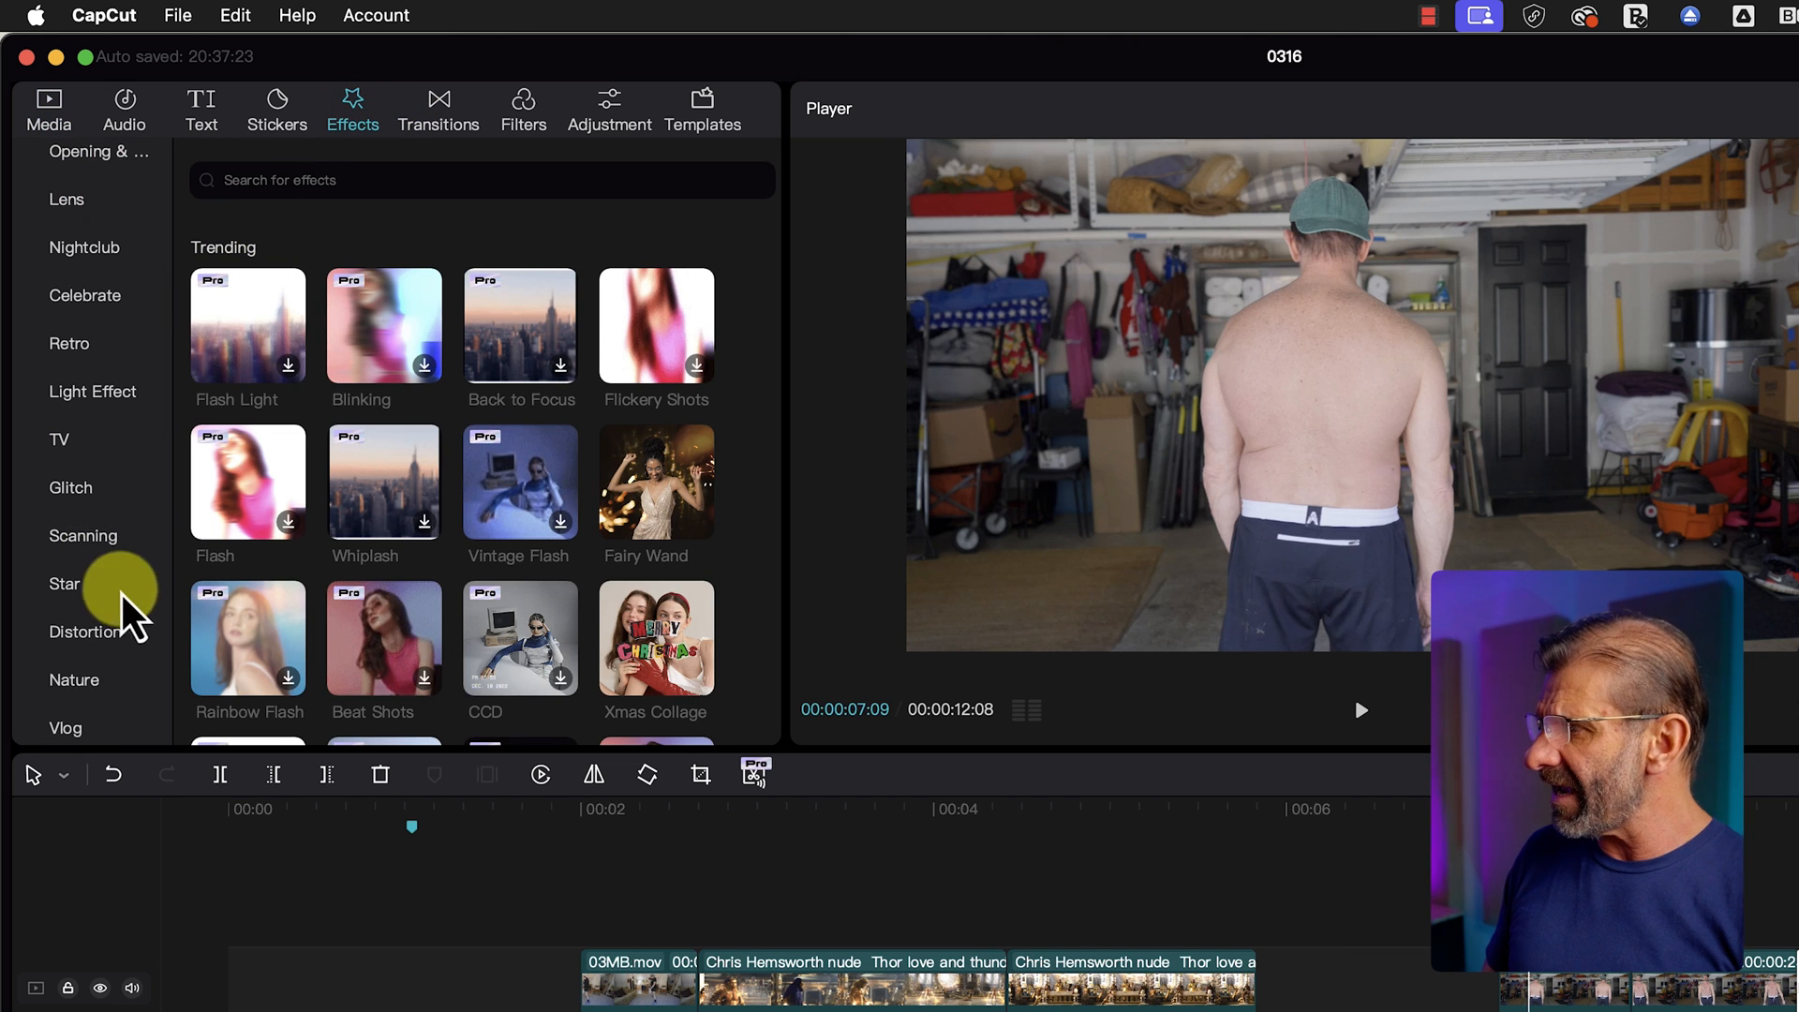
{"action": "left_click", "coordinate": [85, 536]}
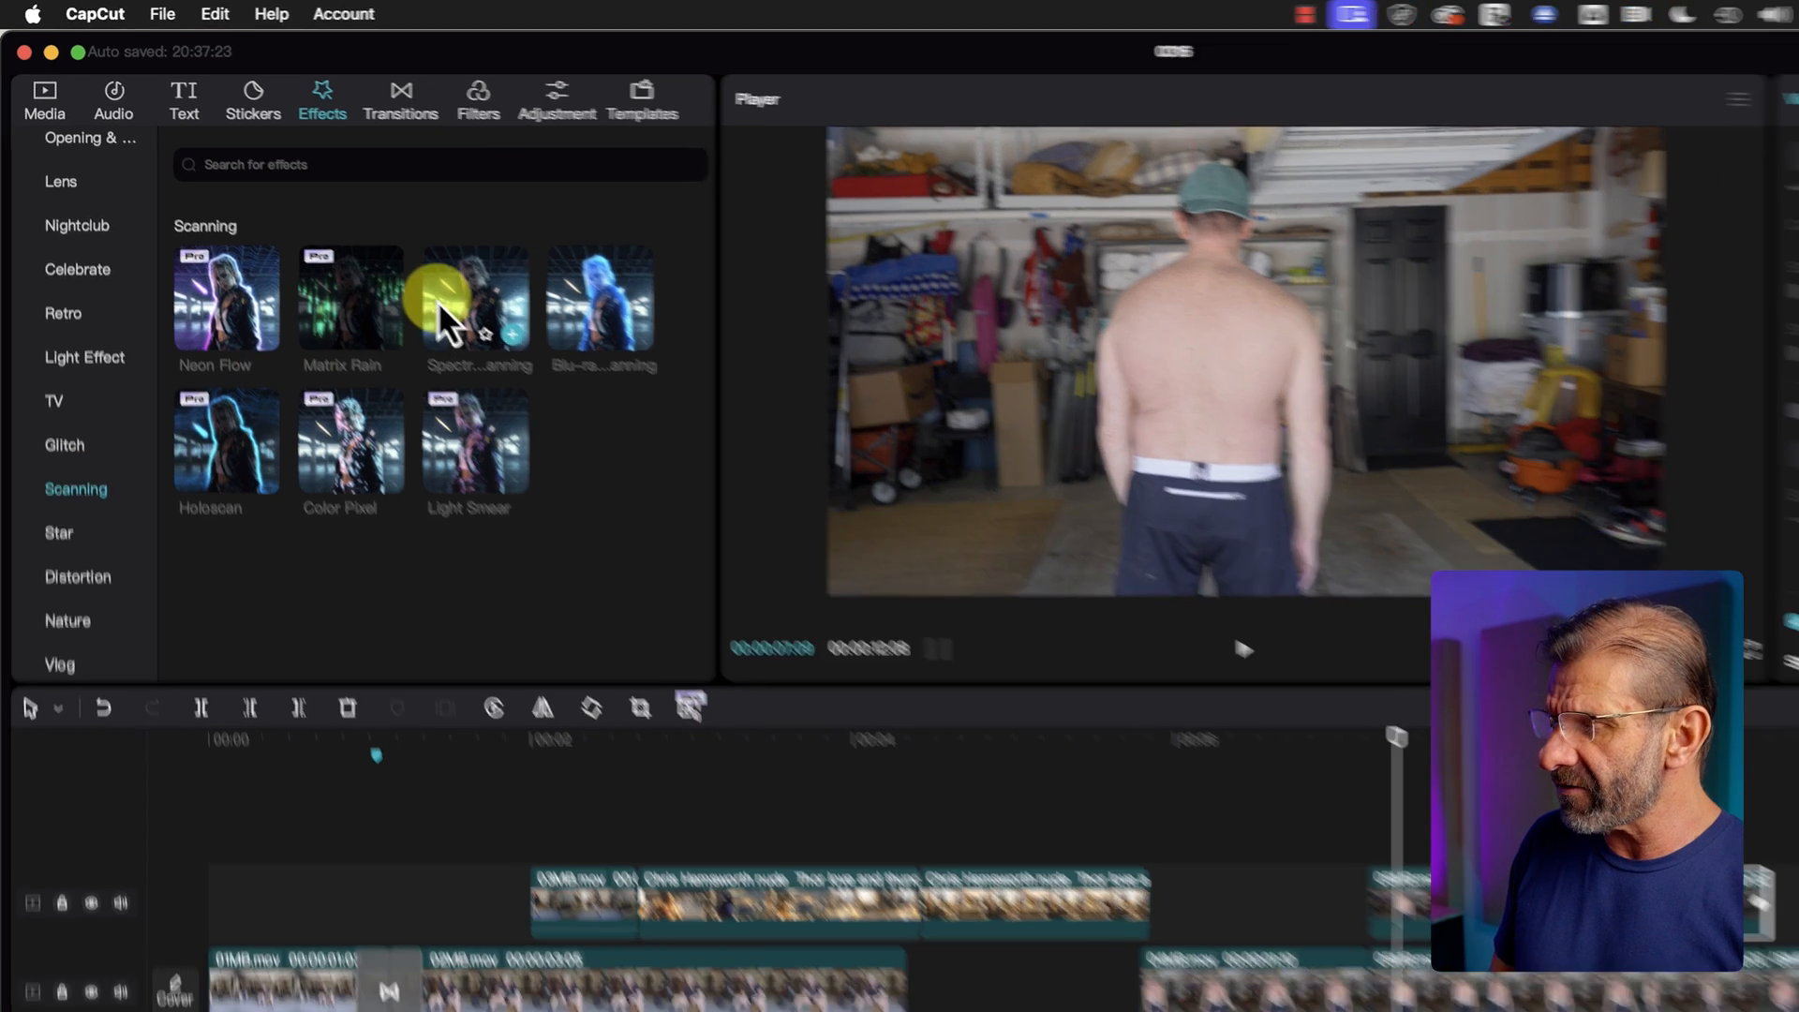
{"action": "left_click_drag", "start_coordinate": [478, 324], "coordinate": [1104, 742]}
{"action": "mouse_move", "coordinate": [1064, 562]}
{"action": "left_mouse_down"}
{"action": "mouse_move", "coordinate": [1144, 586]}
{"action": "mouse_move", "coordinate": [1086, 574]}
{"action": "left_mouse_up"}
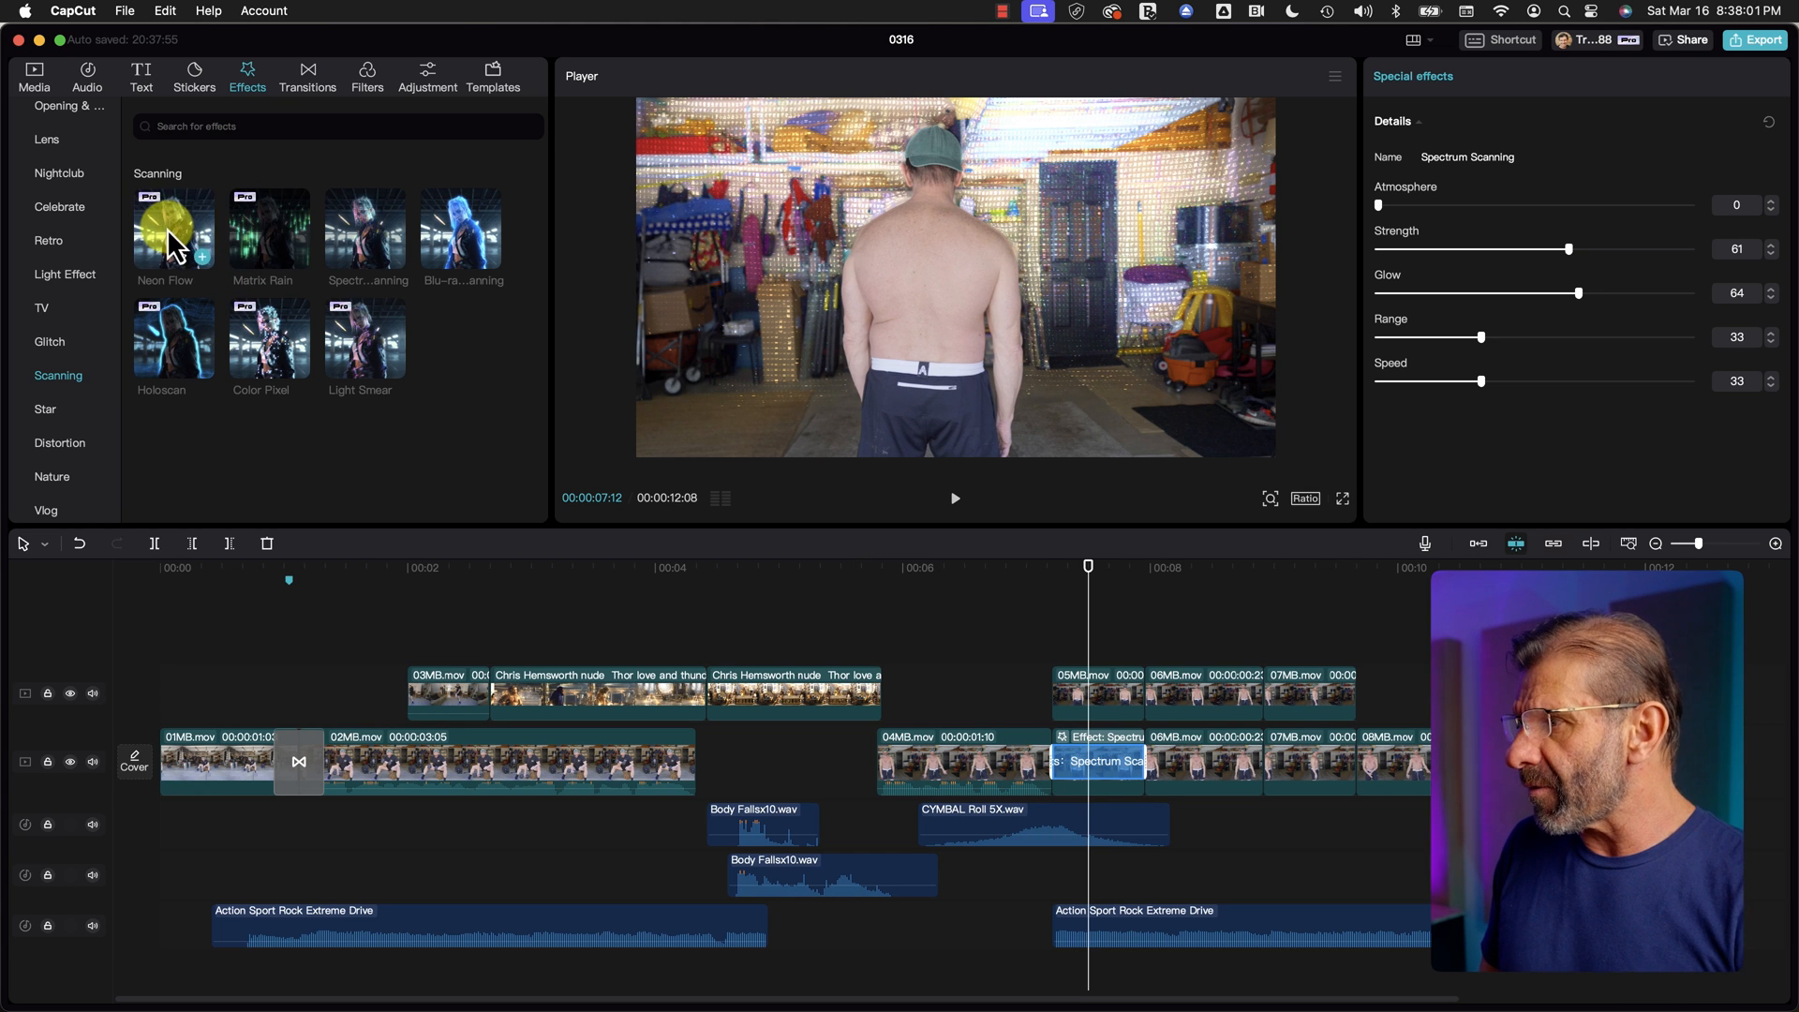
Step: Apply the Spectrum Scanning effect to 06MB.mov and 07MB.mov on the main track
{"action": "left_click_drag", "start_coordinate": [253, 412], "coordinate": [1166, 747]}
{"action": "left_click_drag", "start_coordinate": [318, 262], "coordinate": [1279, 756]}
{"action": "left_click_drag", "start_coordinate": [1055, 566], "coordinate": [1168, 573]}
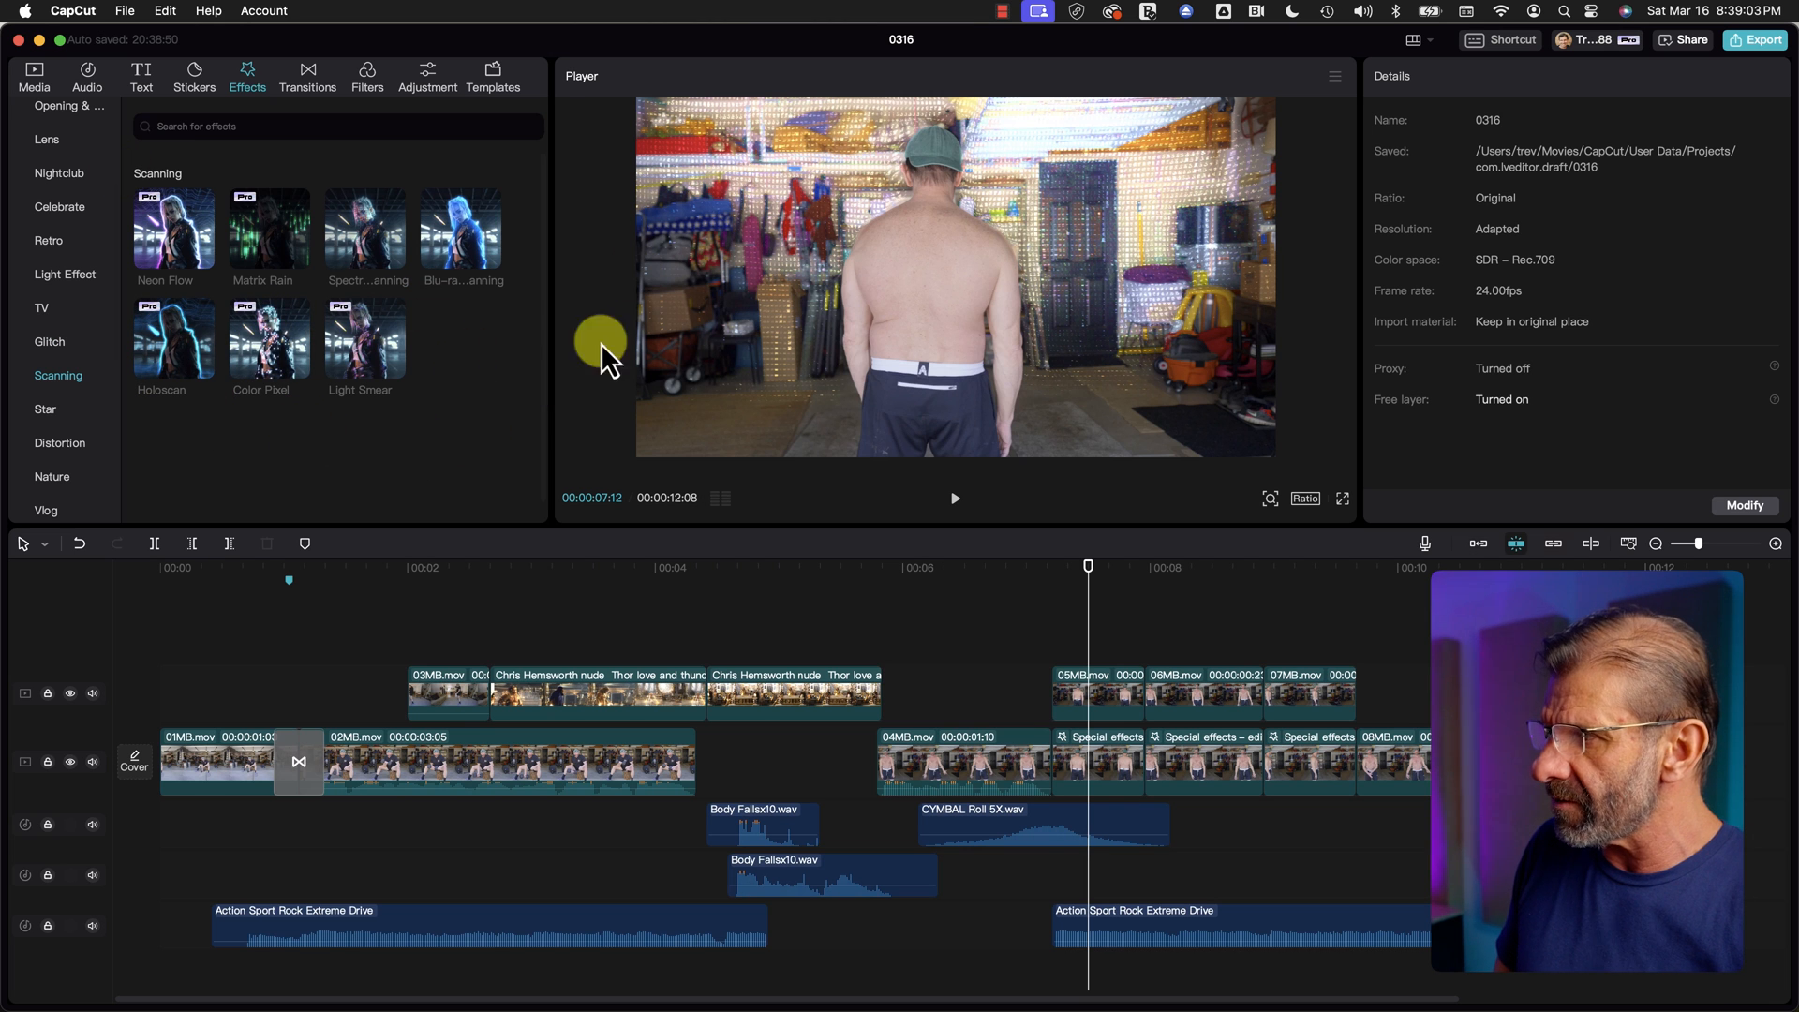
Step: Try the Holoscan effect on the upper-track copy of 05MB.mov, preview it and undo it
{"action": "left_click_drag", "start_coordinate": [368, 422], "coordinate": [1110, 688]}
{"action": "left_click_drag", "start_coordinate": [1065, 570], "coordinate": [1098, 570]}
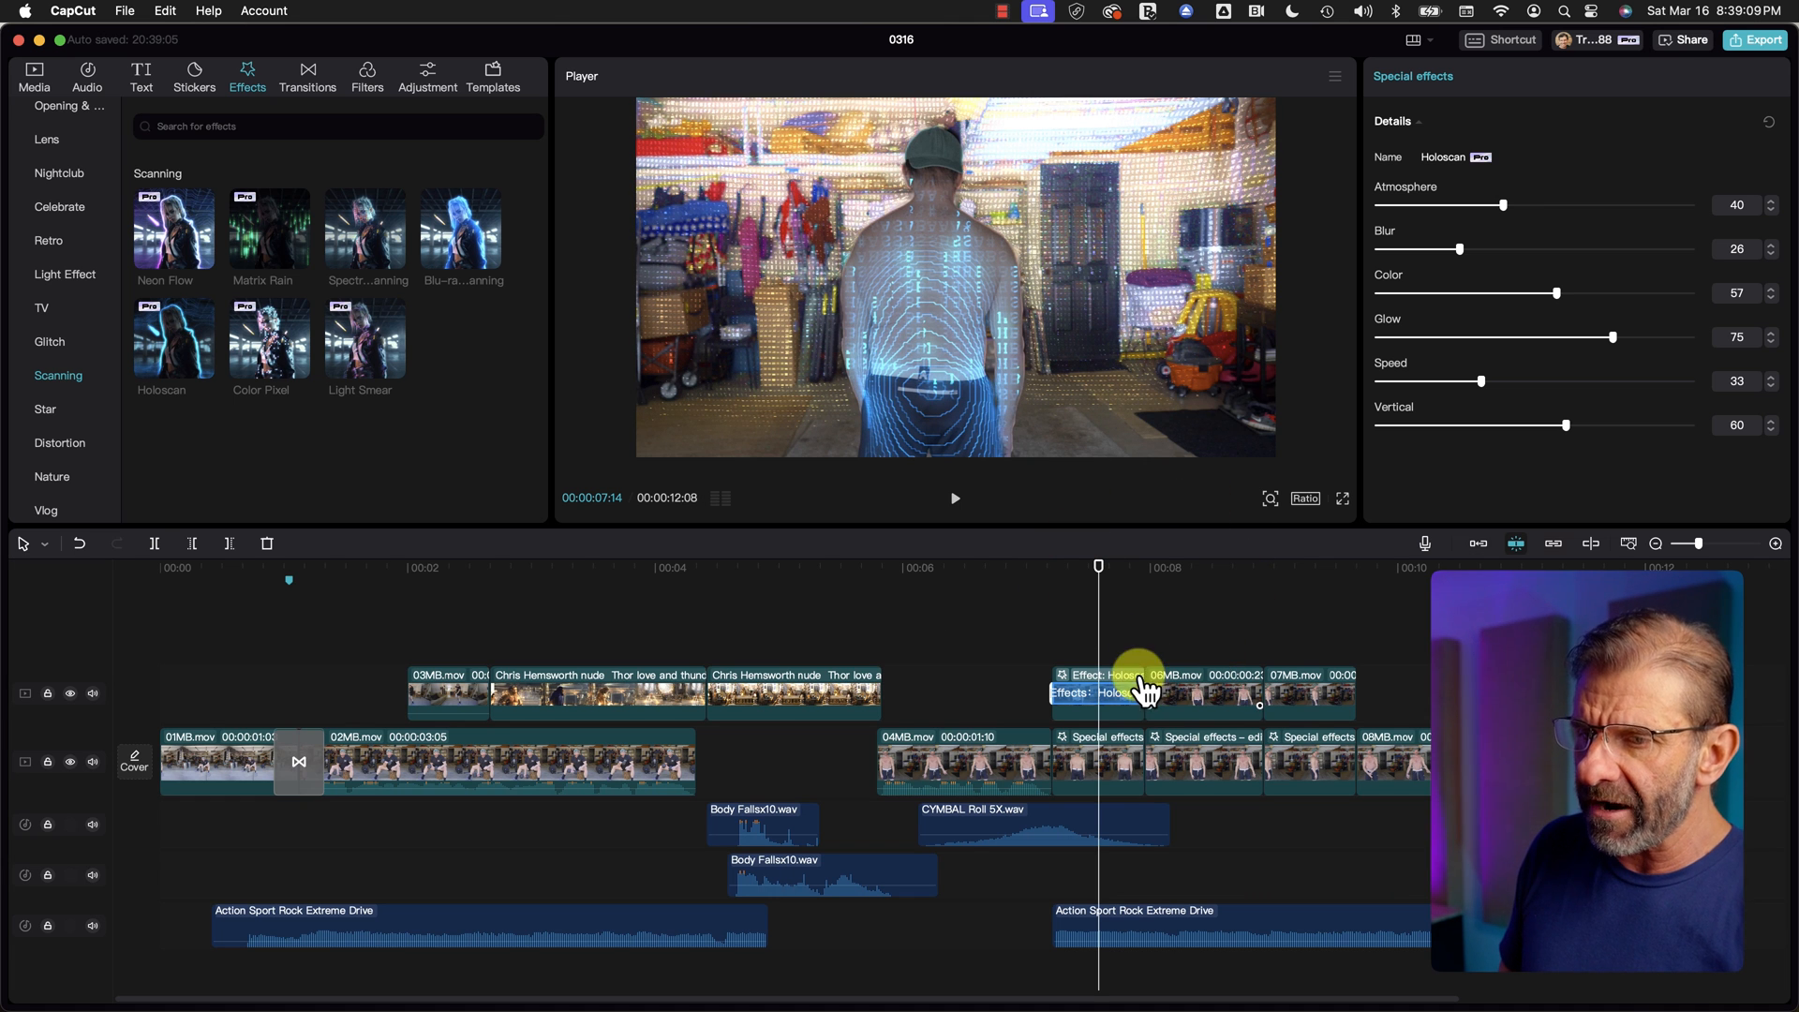
{"action": "key", "text": "super+z"}
{"action": "left_click_drag", "start_coordinate": [211, 359], "coordinate": [1044, 650]}
{"action": "left_click_drag", "start_coordinate": [1068, 569], "coordinate": [1160, 594]}
{"action": "key", "text": "super+z"}
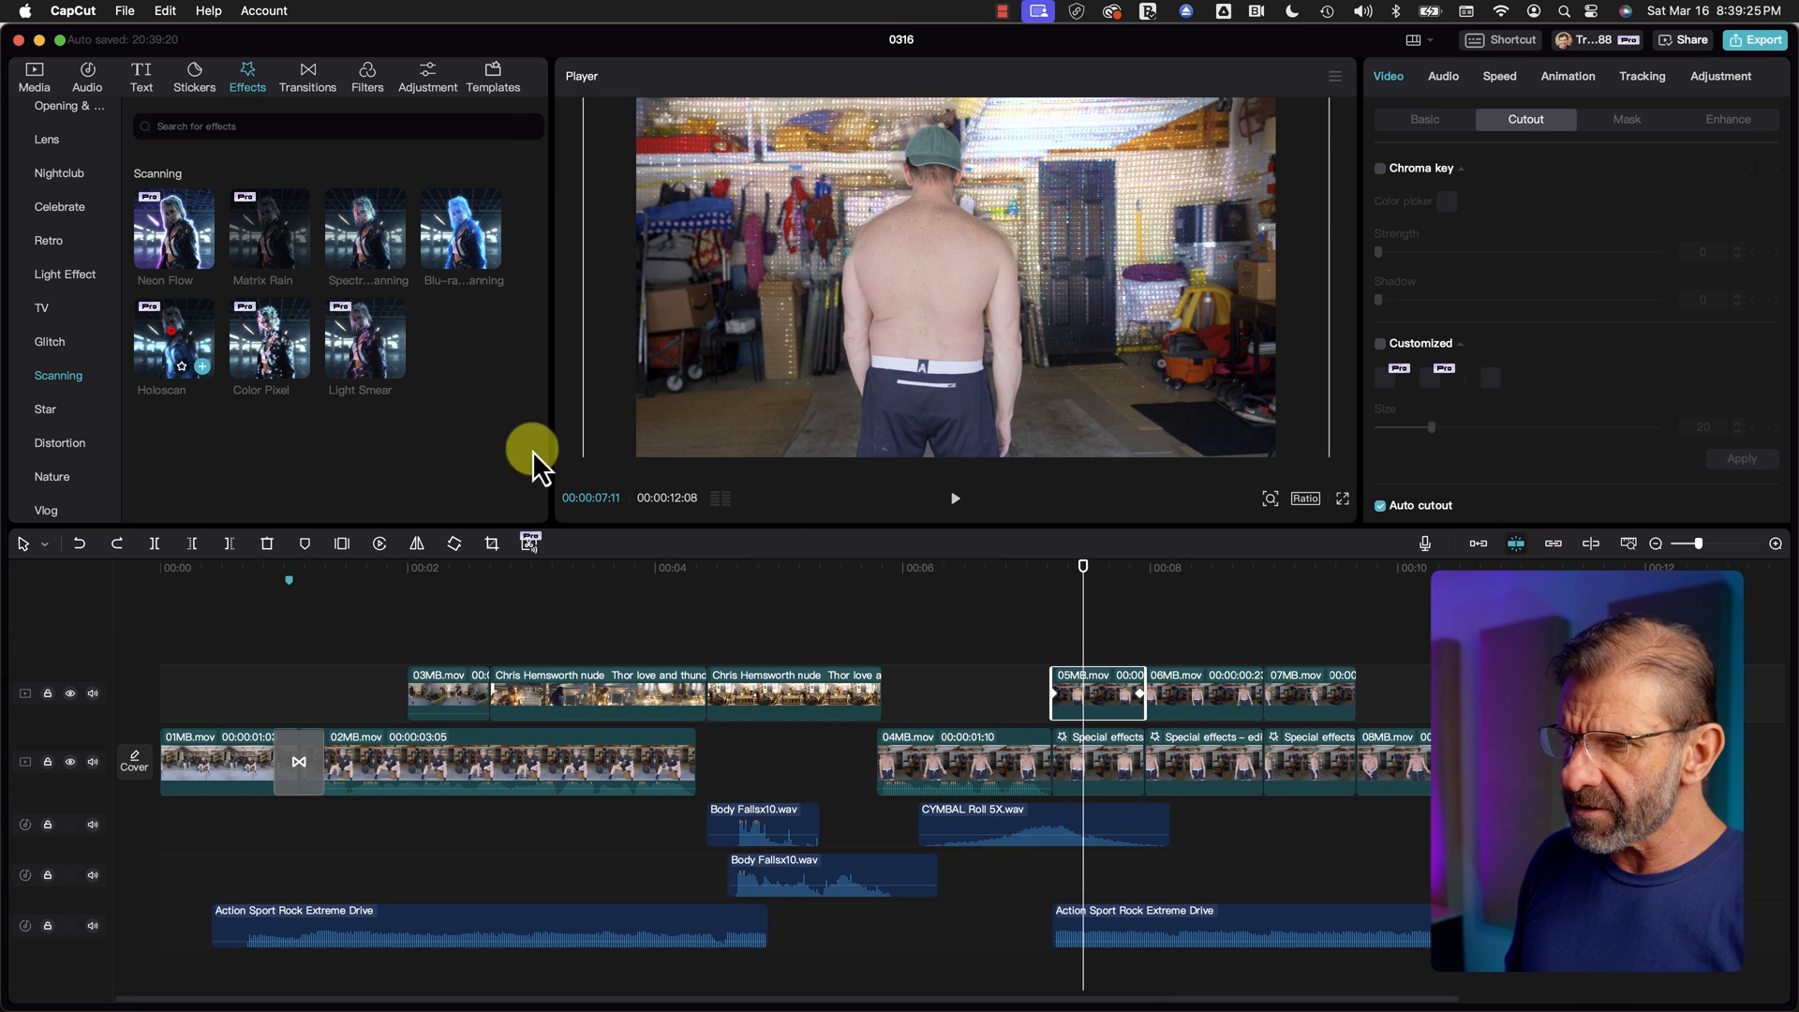
Step: Apply the Holoscan effect to the upper-track copies of 05MB.mov, 06MB.mov and 07MB.mov
{"action": "left_click_drag", "start_coordinate": [178, 342], "coordinate": [1072, 693]}
{"action": "left_click_drag", "start_coordinate": [190, 361], "coordinate": [1189, 692]}
{"action": "left_click_drag", "start_coordinate": [245, 354], "coordinate": [1293, 689]}
Step: Set the Holoscan effect's Atmosphere to 0 on the upper-track copies of 05MB.mov and 06MB.mov
{"action": "left_click", "coordinate": [1104, 692]}
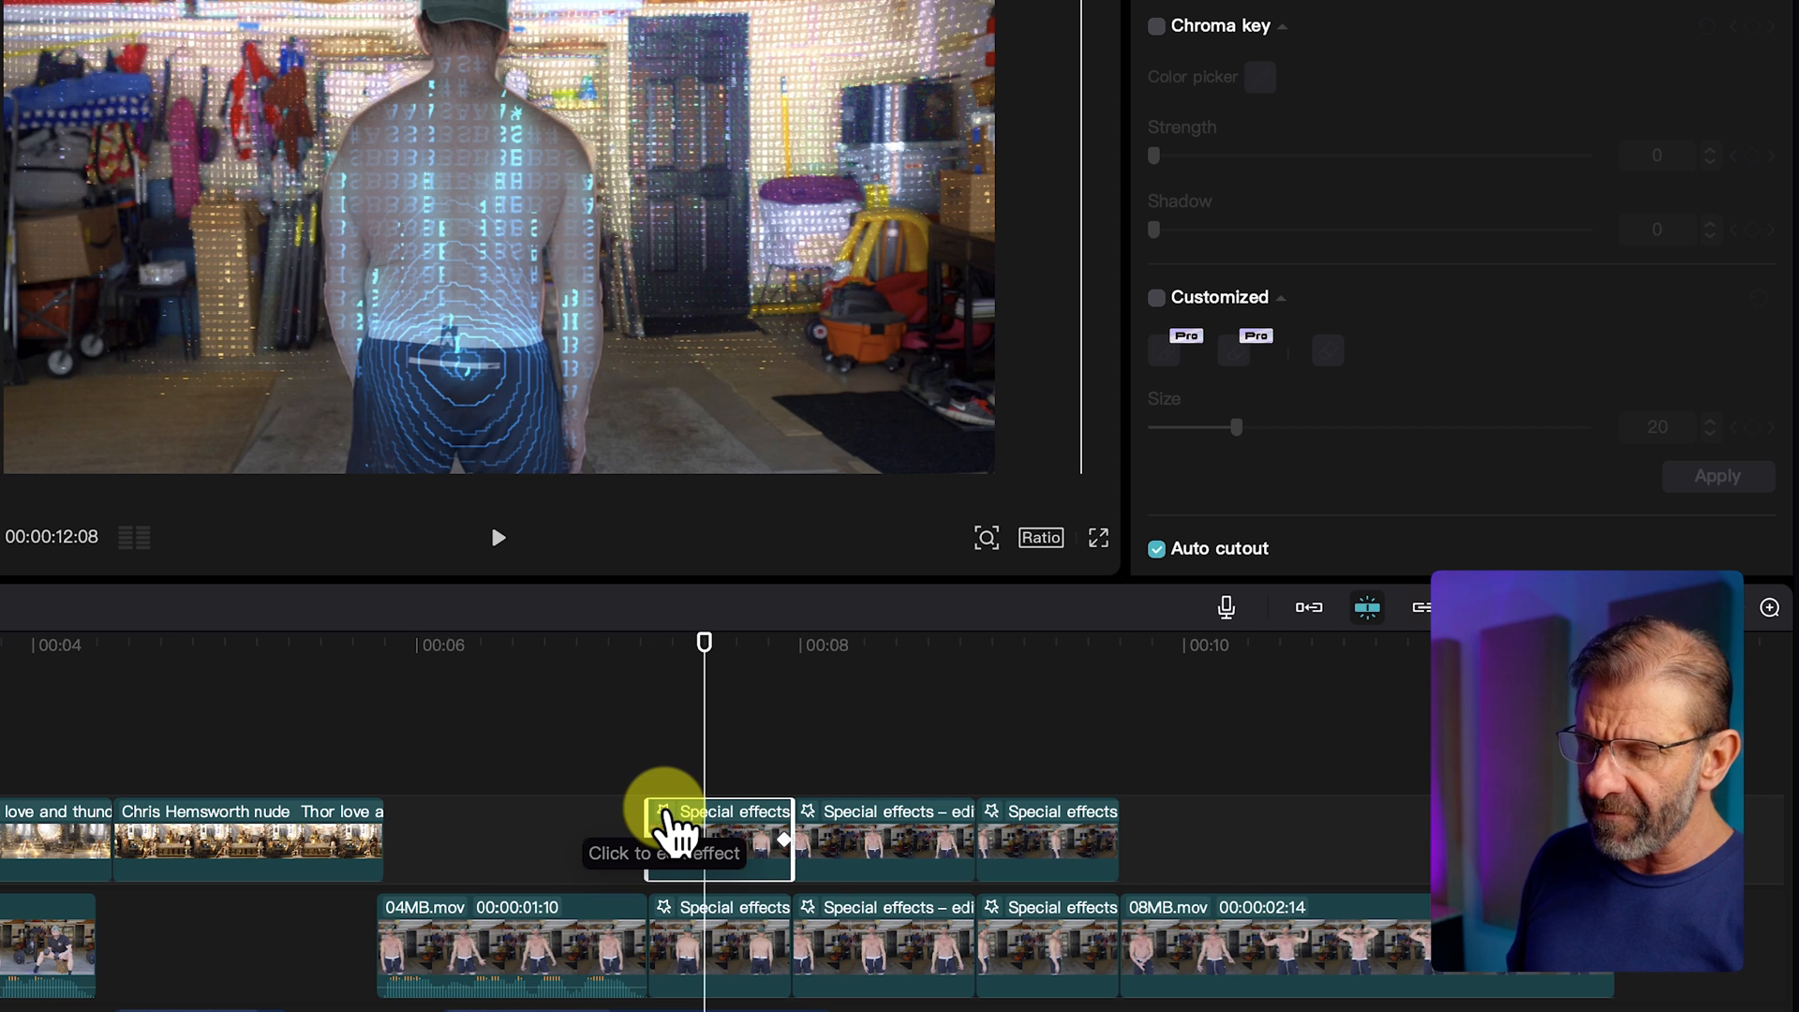
{"action": "left_click", "coordinate": [667, 824]}
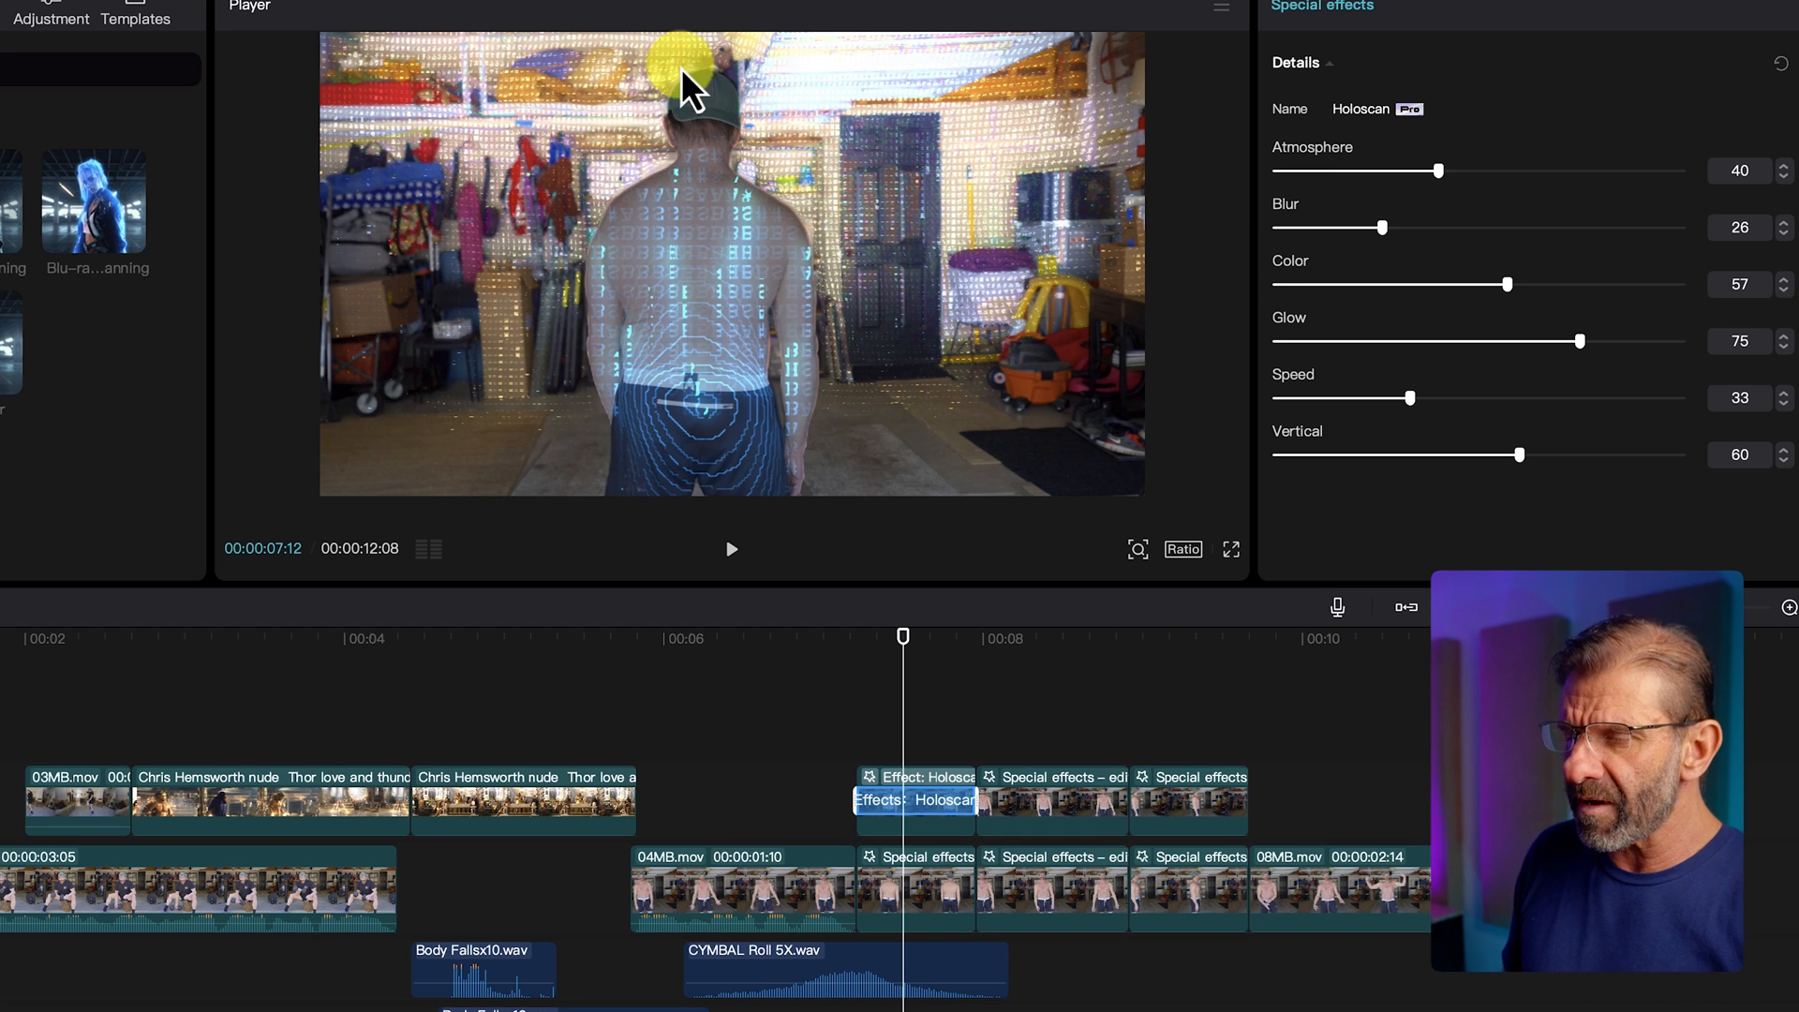
{"action": "left_click_drag", "start_coordinate": [1418, 172], "coordinate": [1239, 177]}
{"action": "left_click", "coordinate": [1071, 804]}
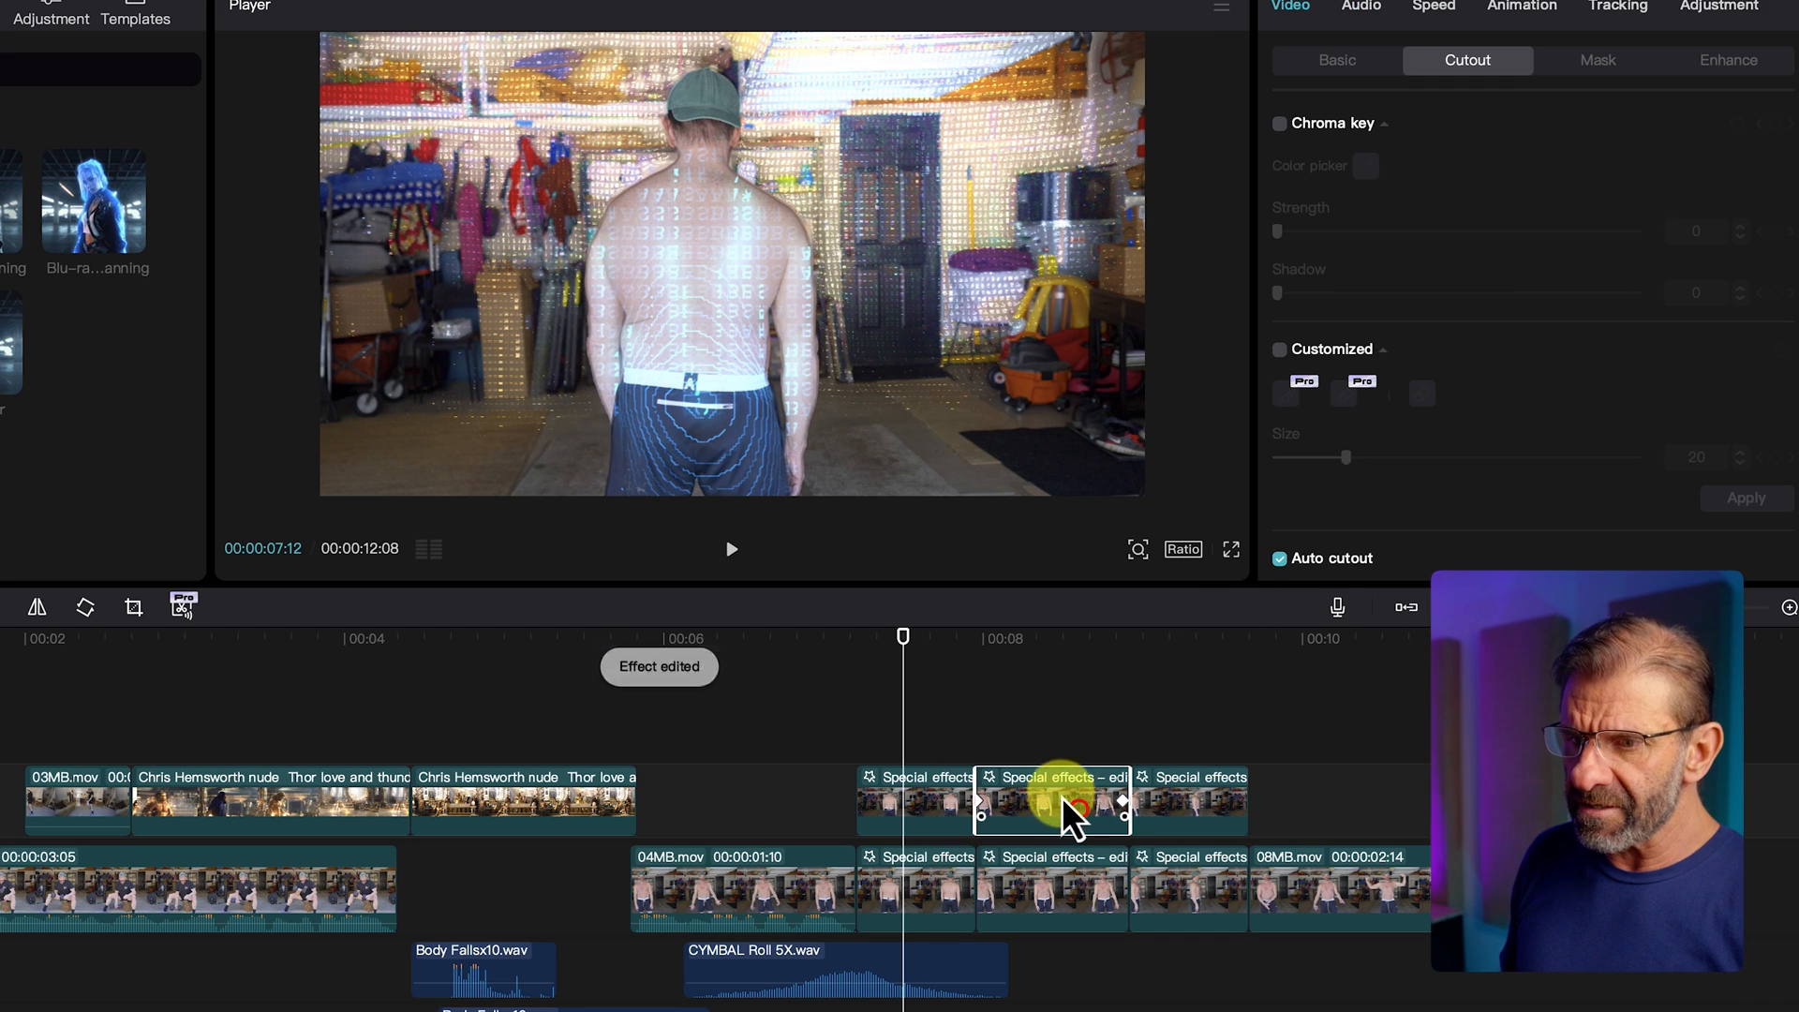
{"action": "left_click", "coordinate": [991, 776]}
{"action": "left_click_drag", "start_coordinate": [1403, 169], "coordinate": [1252, 177]}
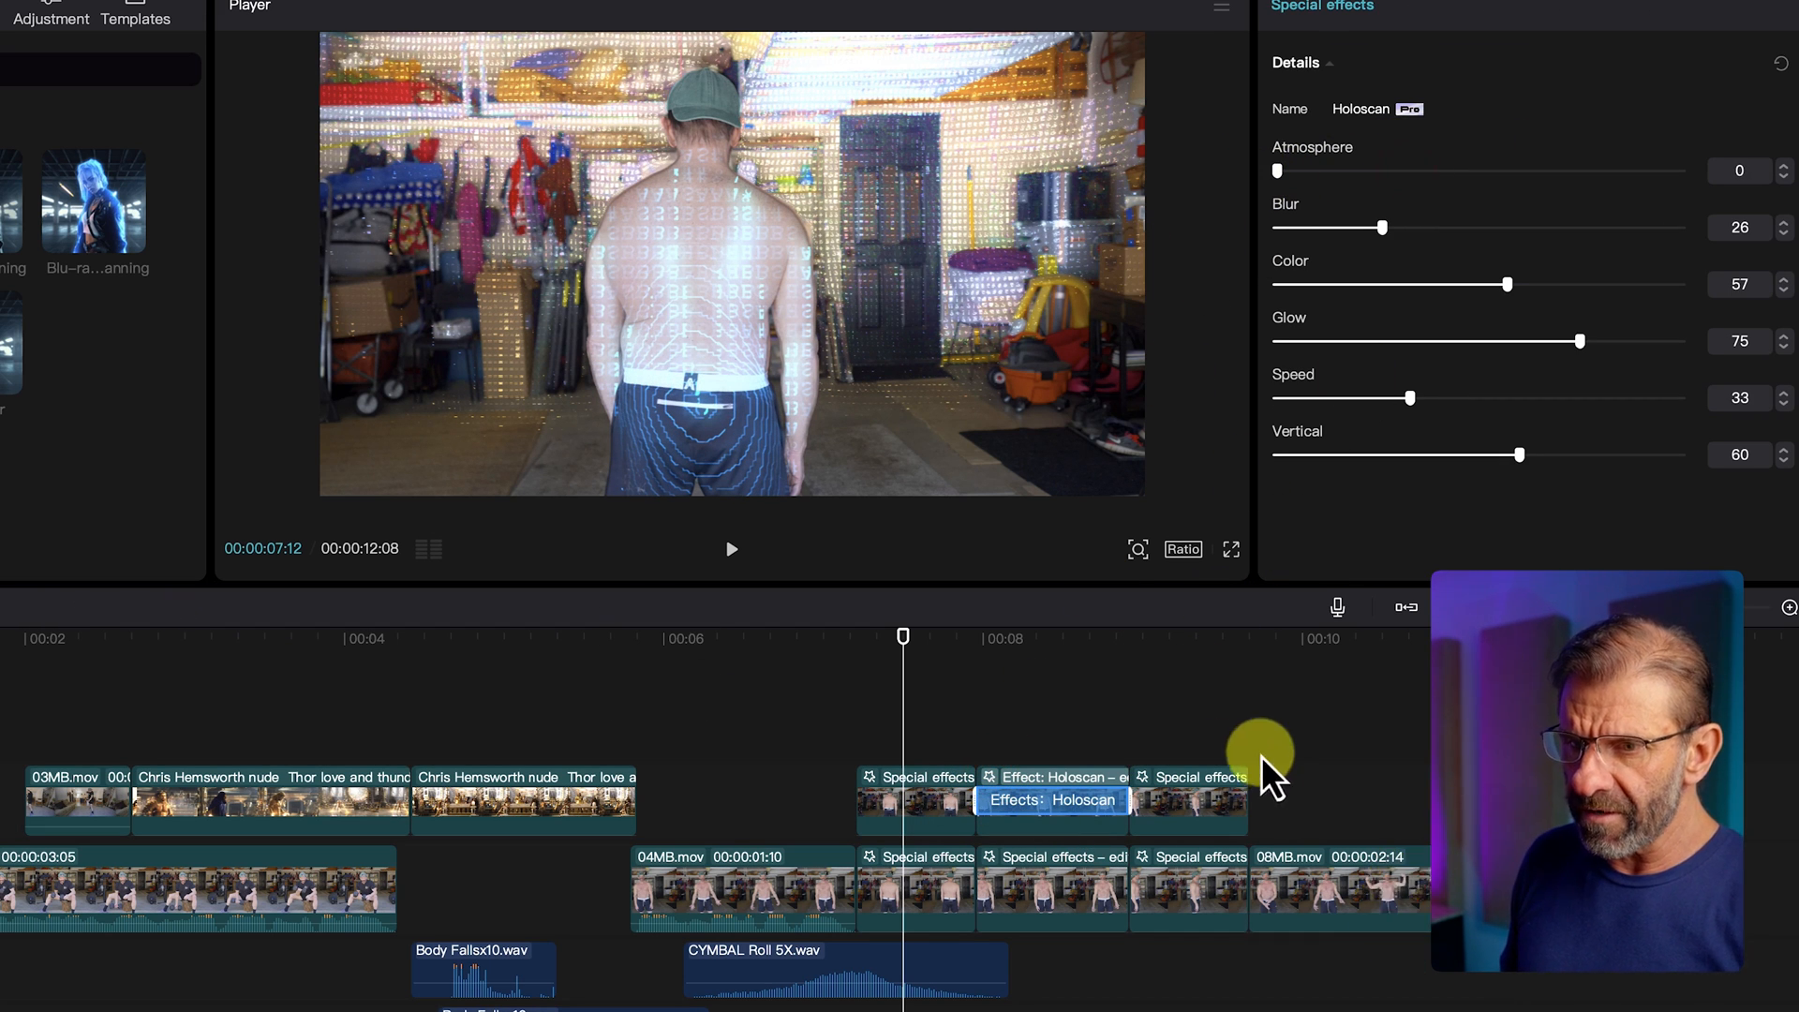
Step: Set the Holoscan effect's Atmosphere to 0 on the upper-track copy of 07MB.mov and preview the effects
{"action": "left_click_drag", "start_coordinate": [1078, 634], "coordinate": [1182, 655]}
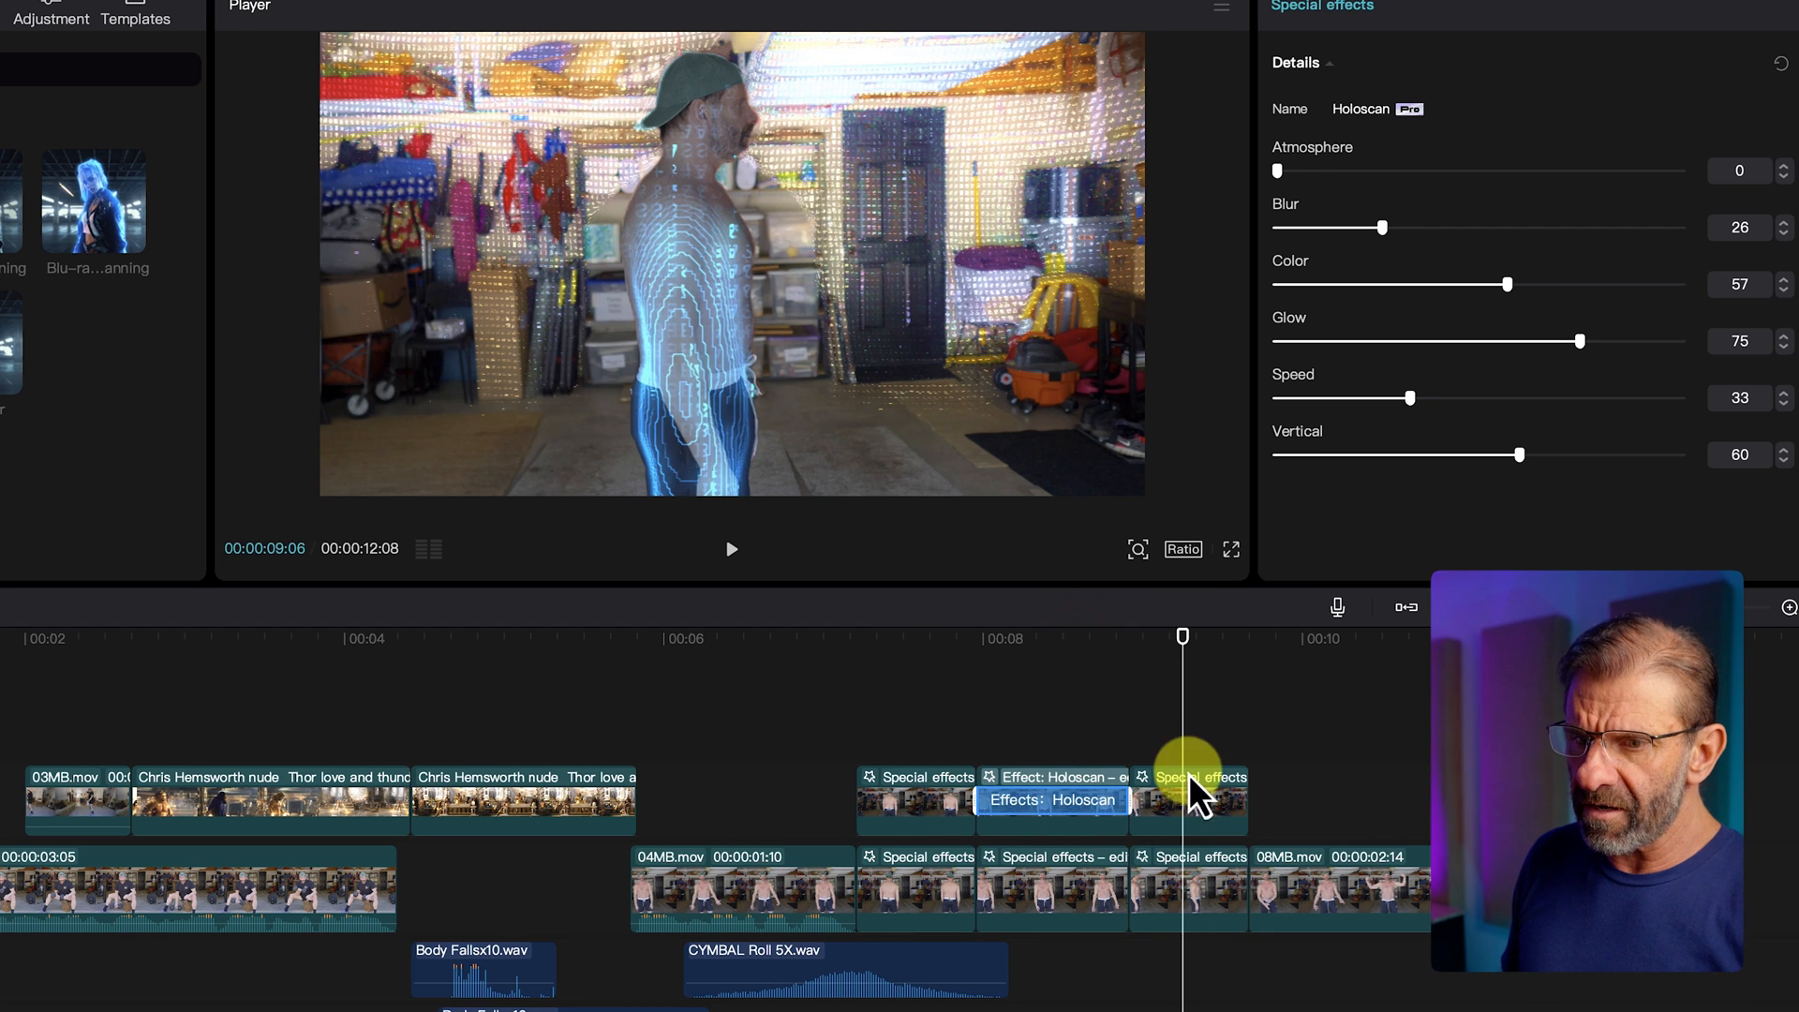
{"action": "left_click", "coordinate": [1191, 796]}
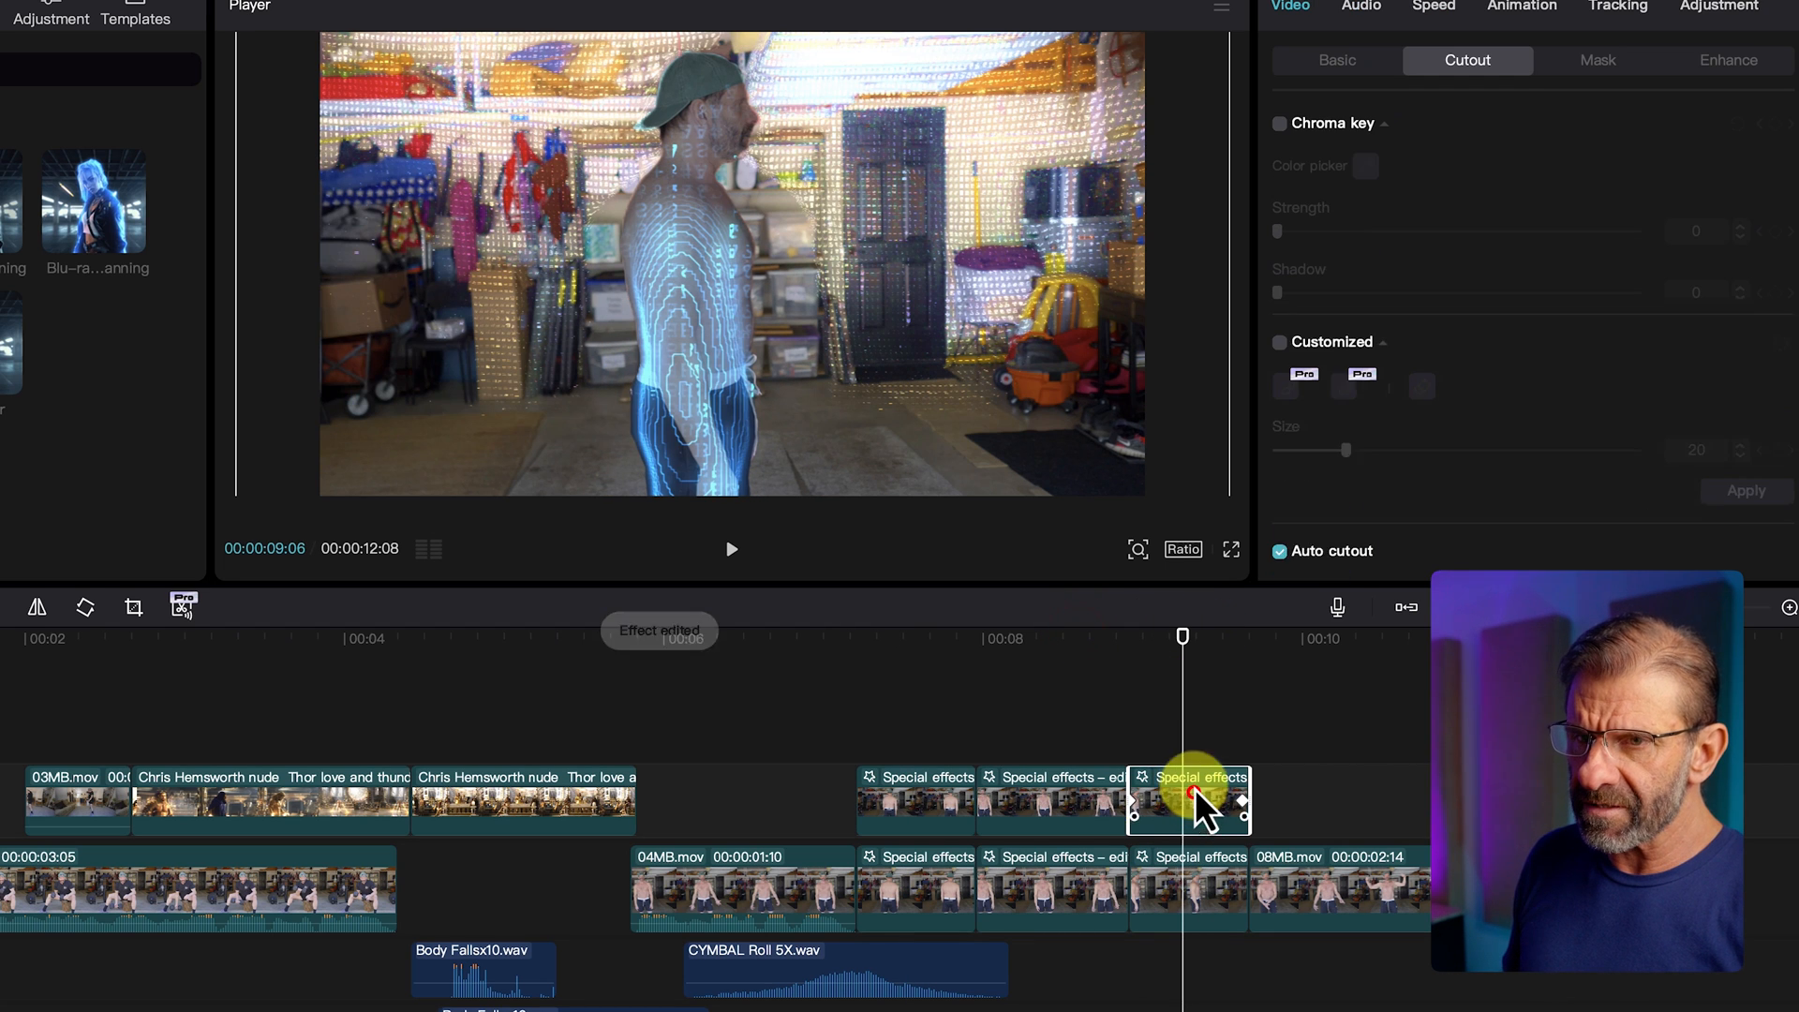
{"action": "left_click", "coordinate": [1143, 780]}
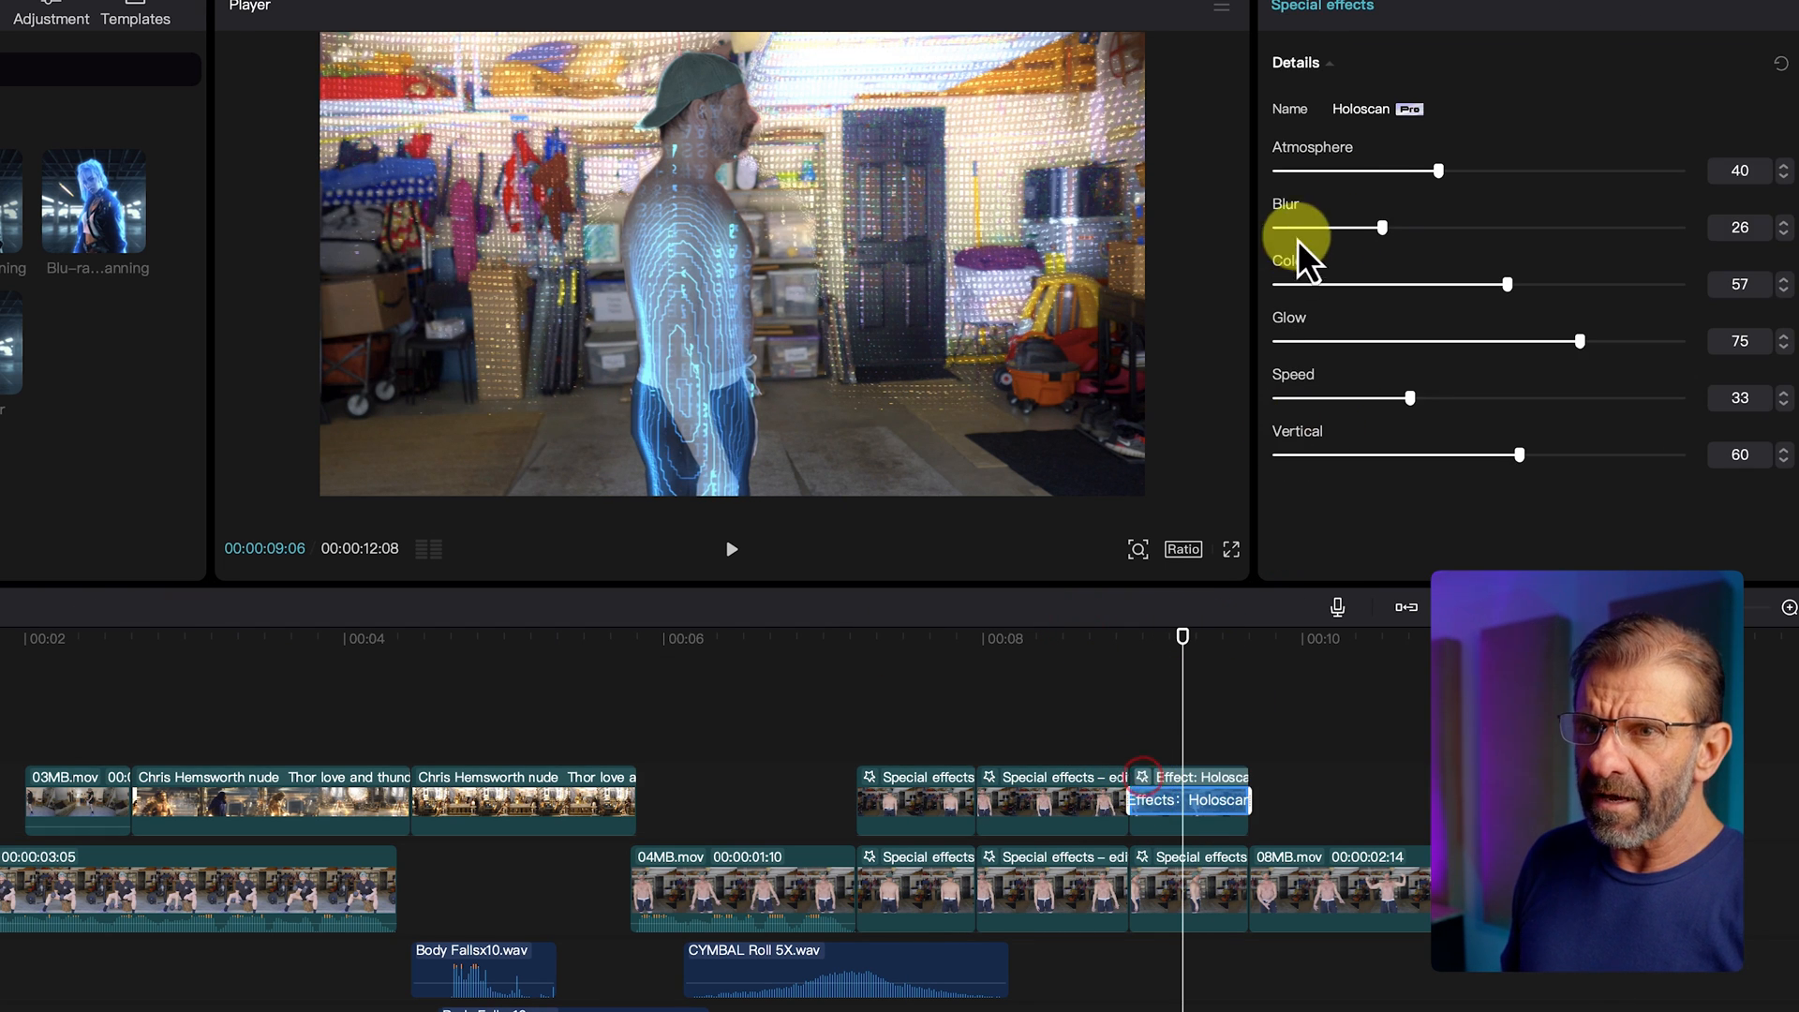
{"action": "left_click_drag", "start_coordinate": [1396, 172], "coordinate": [1271, 170]}
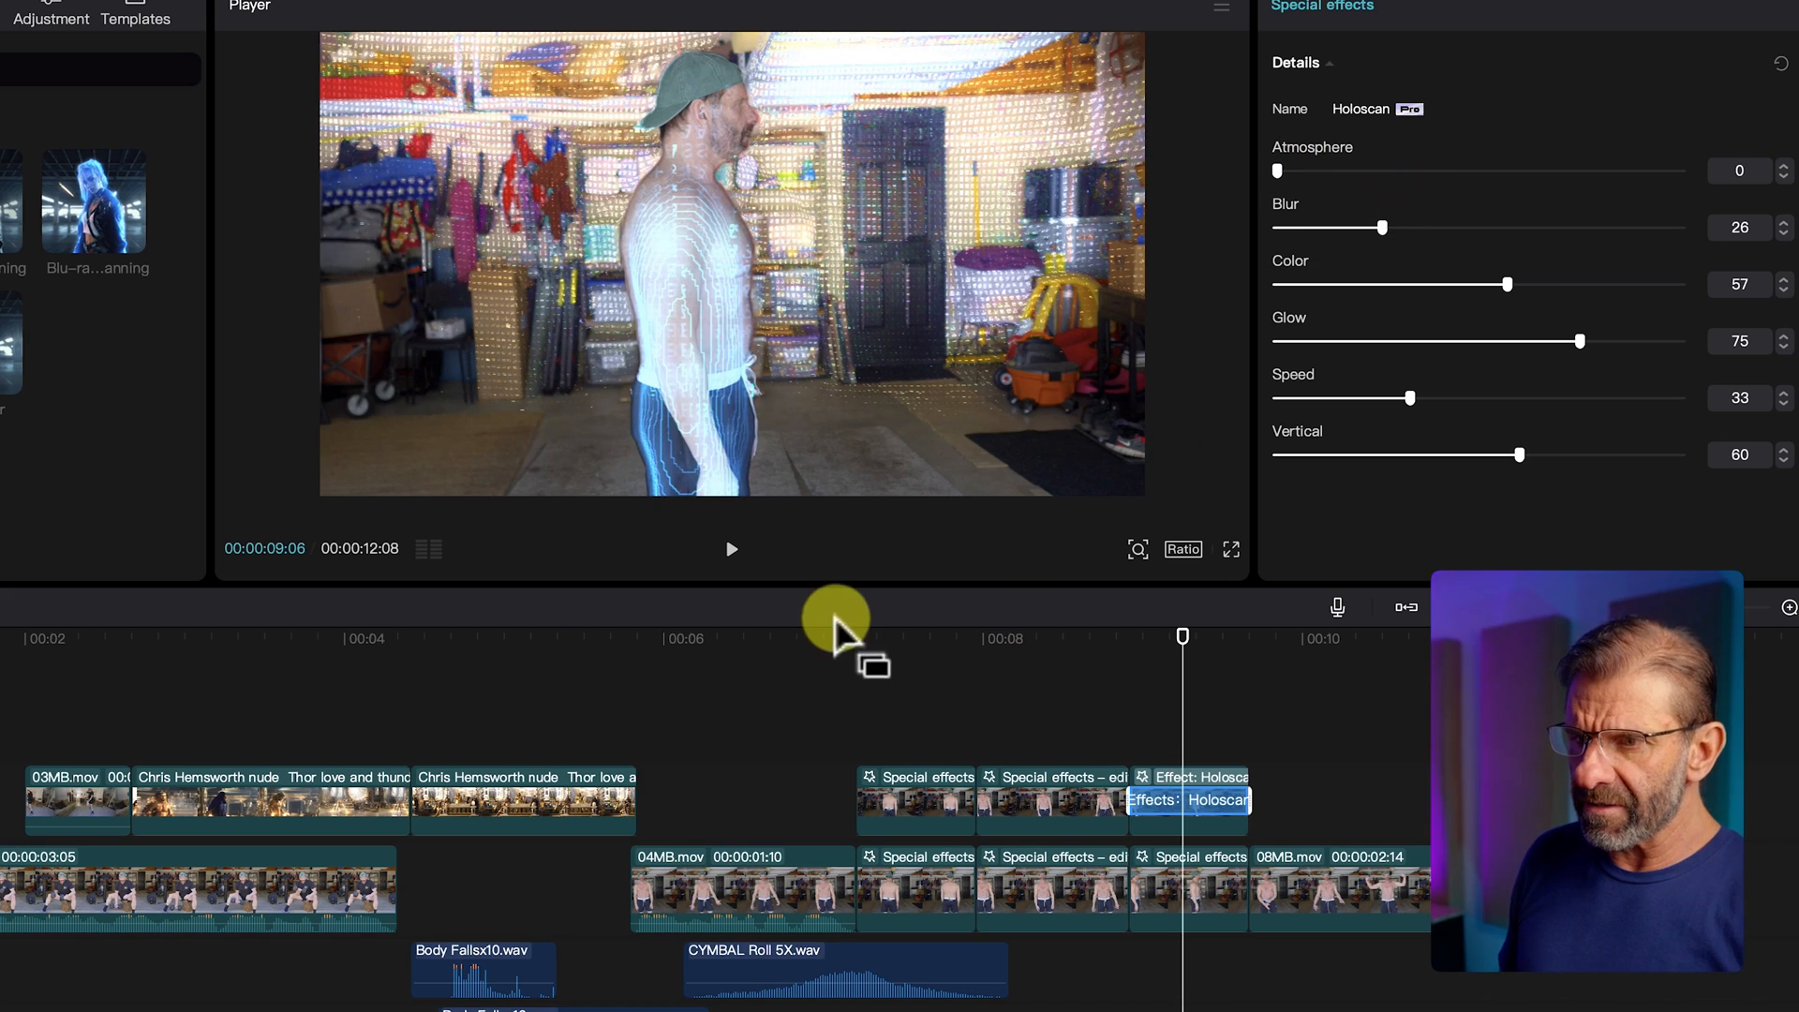
{"action": "left_click_drag", "start_coordinate": [855, 634], "coordinate": [1401, 647]}
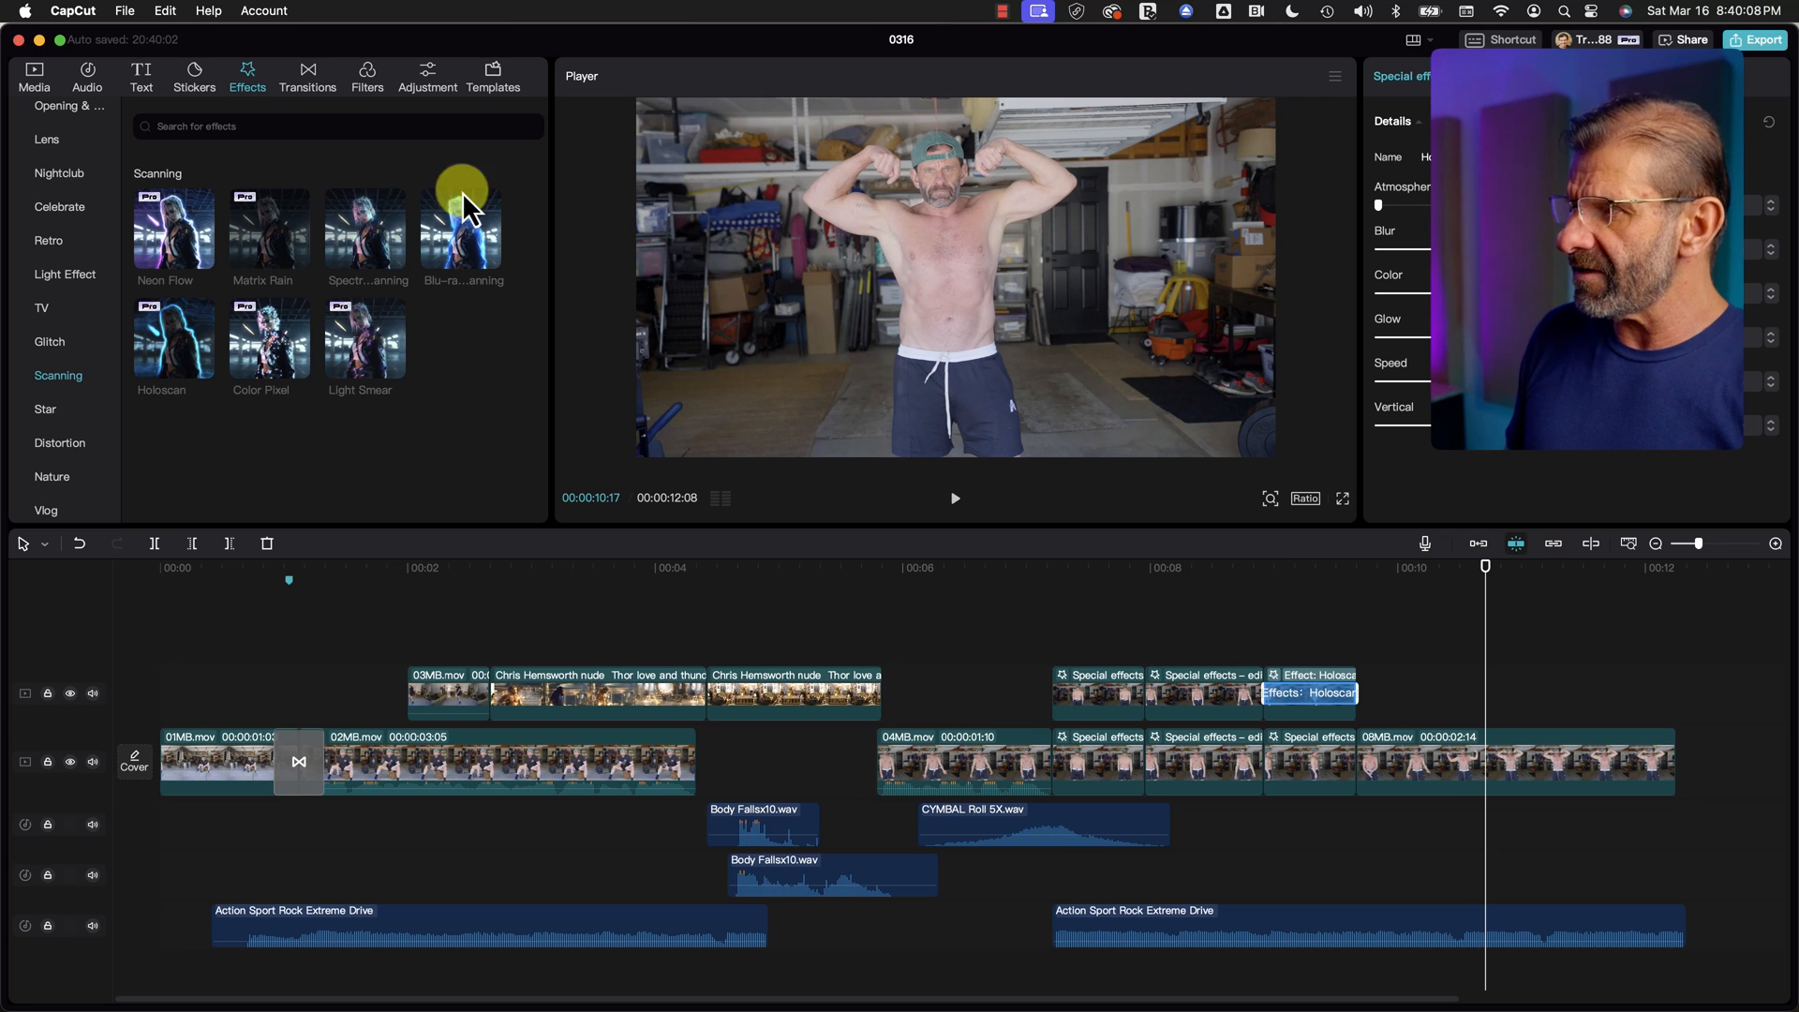
Step: Apply the Blu-ray scanning effect to 08MB.mov and scrub back through the sequence to check the scanning effects
{"action": "left_click_drag", "start_coordinate": [463, 193], "coordinate": [1413, 713]}
{"action": "left_click", "coordinate": [1376, 566]}
{"action": "left_click_drag", "start_coordinate": [1388, 586], "coordinate": [892, 614]}
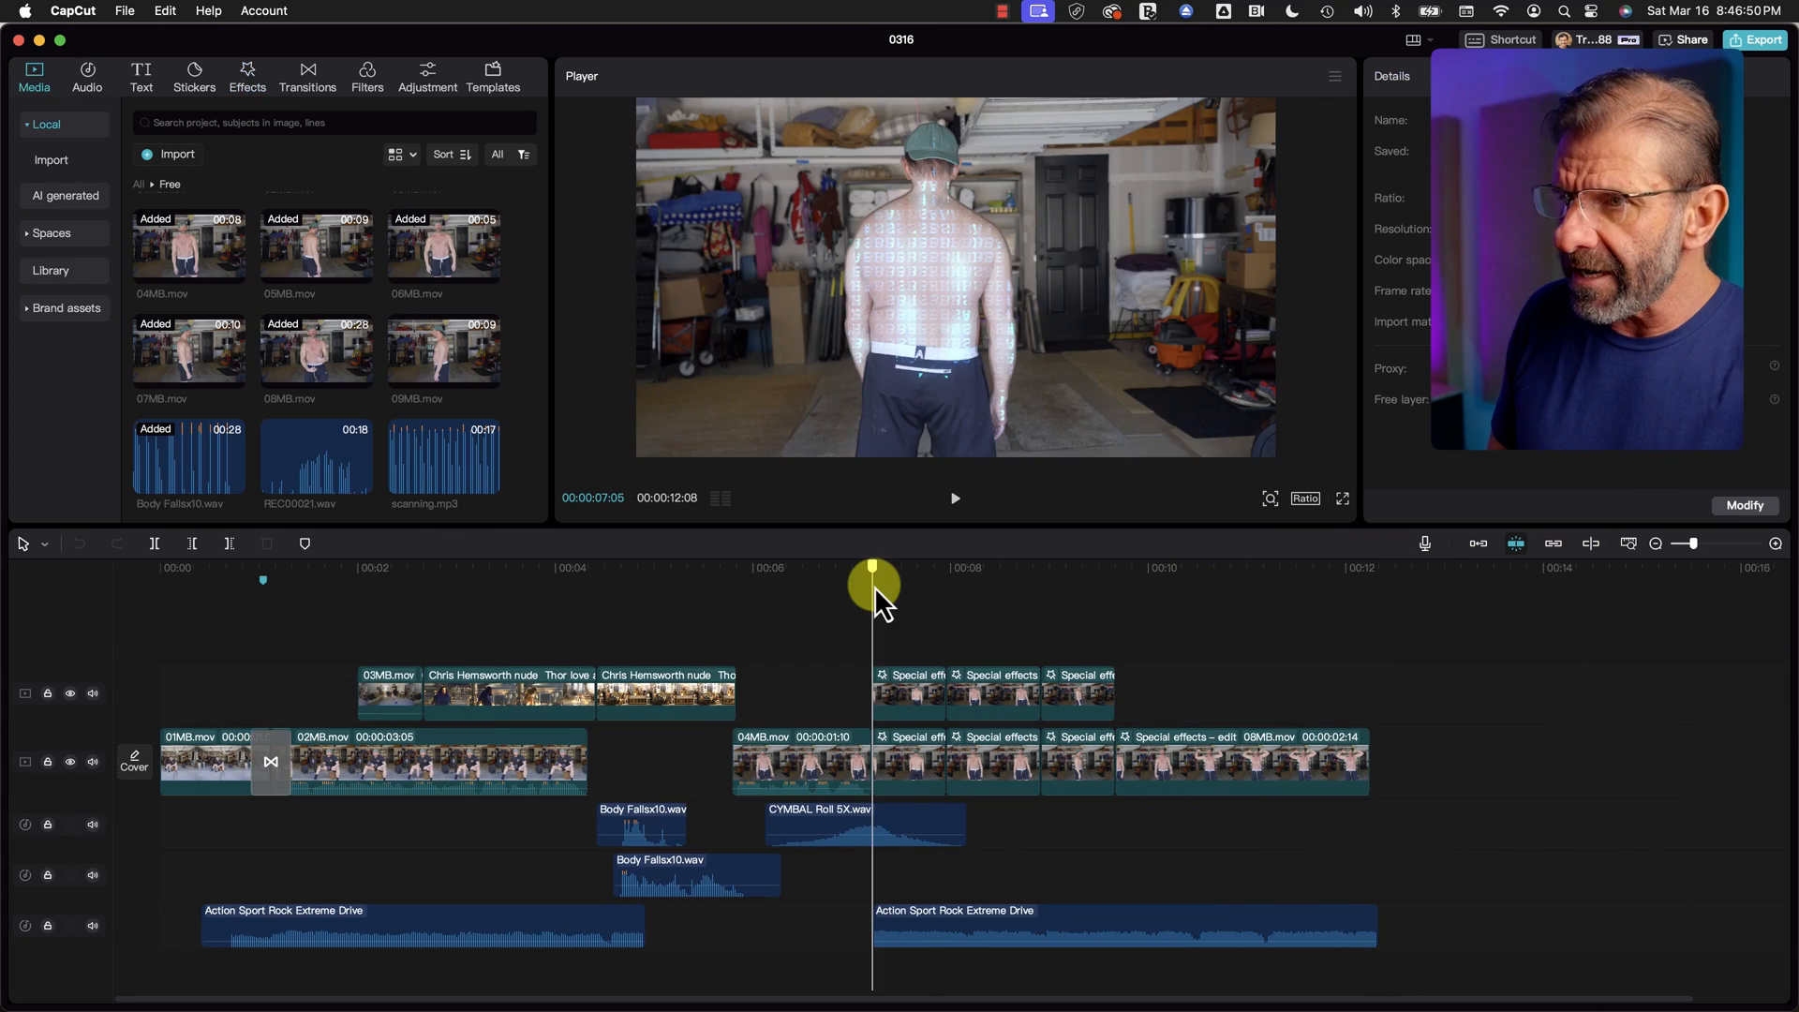
Step: Add a default text clip between the main track and the upper-track copies, spanning the 05MB.mov to 07MB.mov clips
{"action": "left_click_drag", "start_coordinate": [874, 586], "coordinate": [947, 623]}
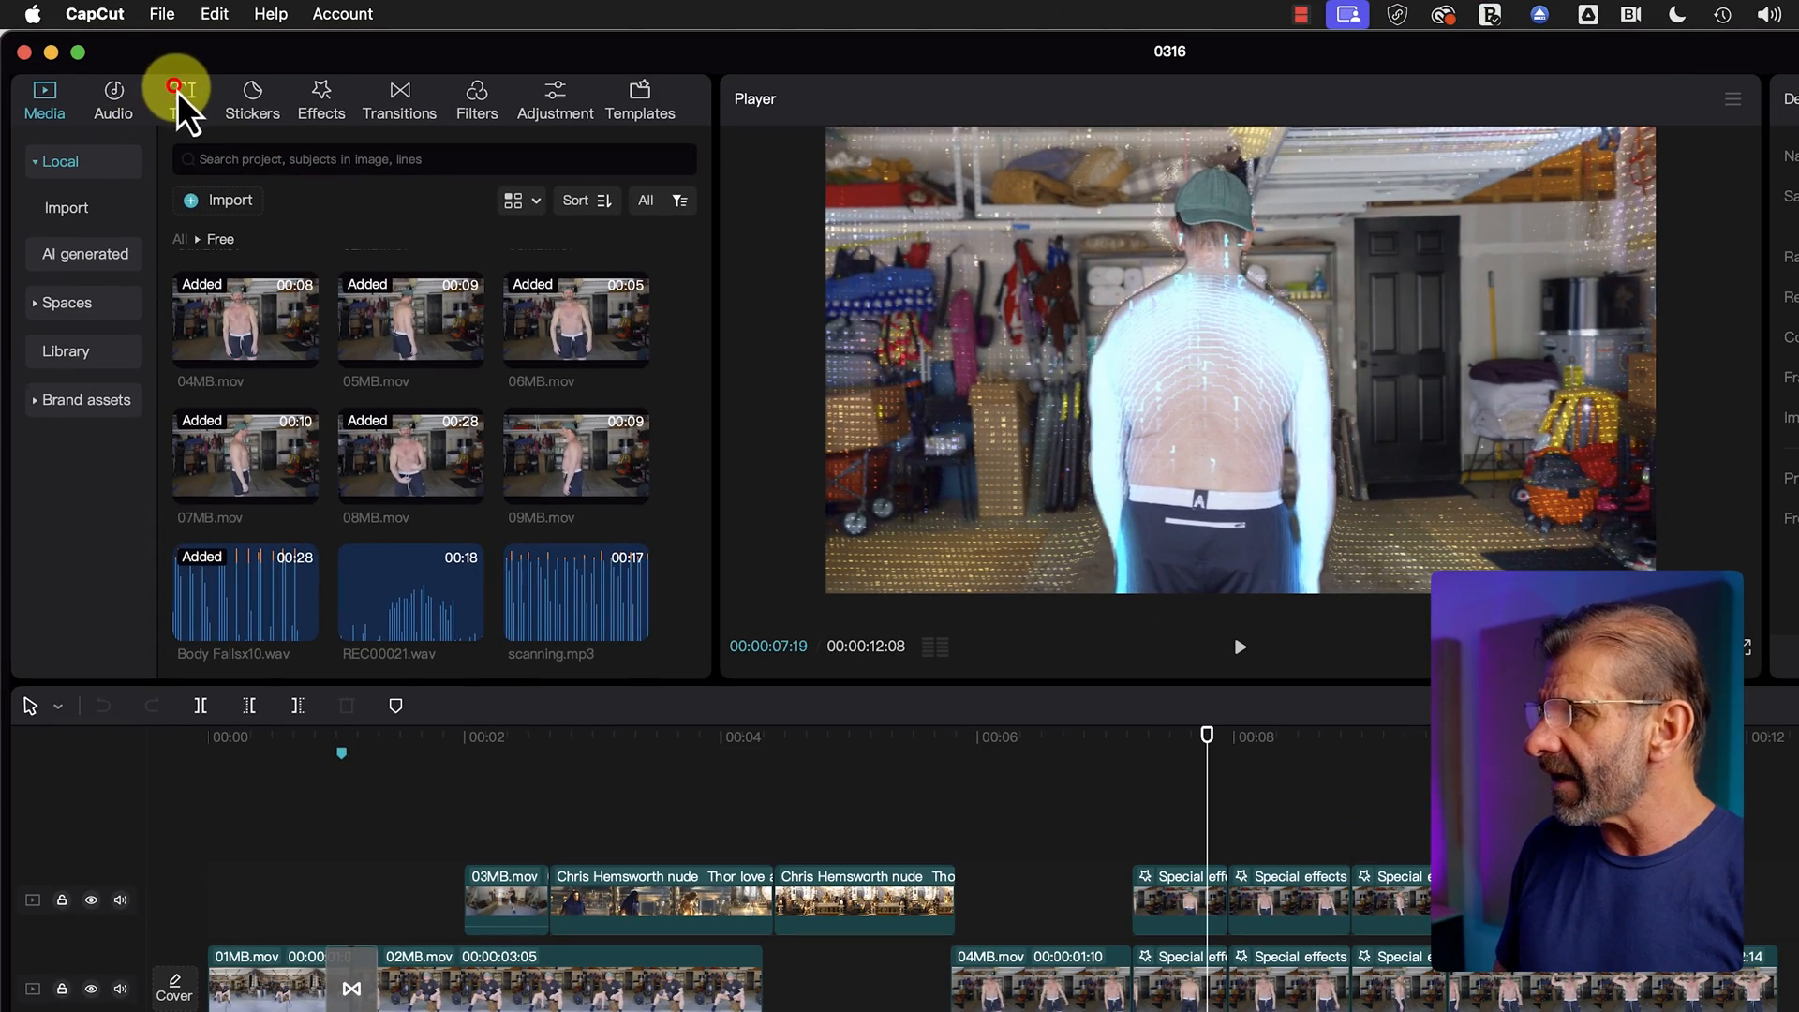
{"action": "left_click", "coordinate": [177, 92]}
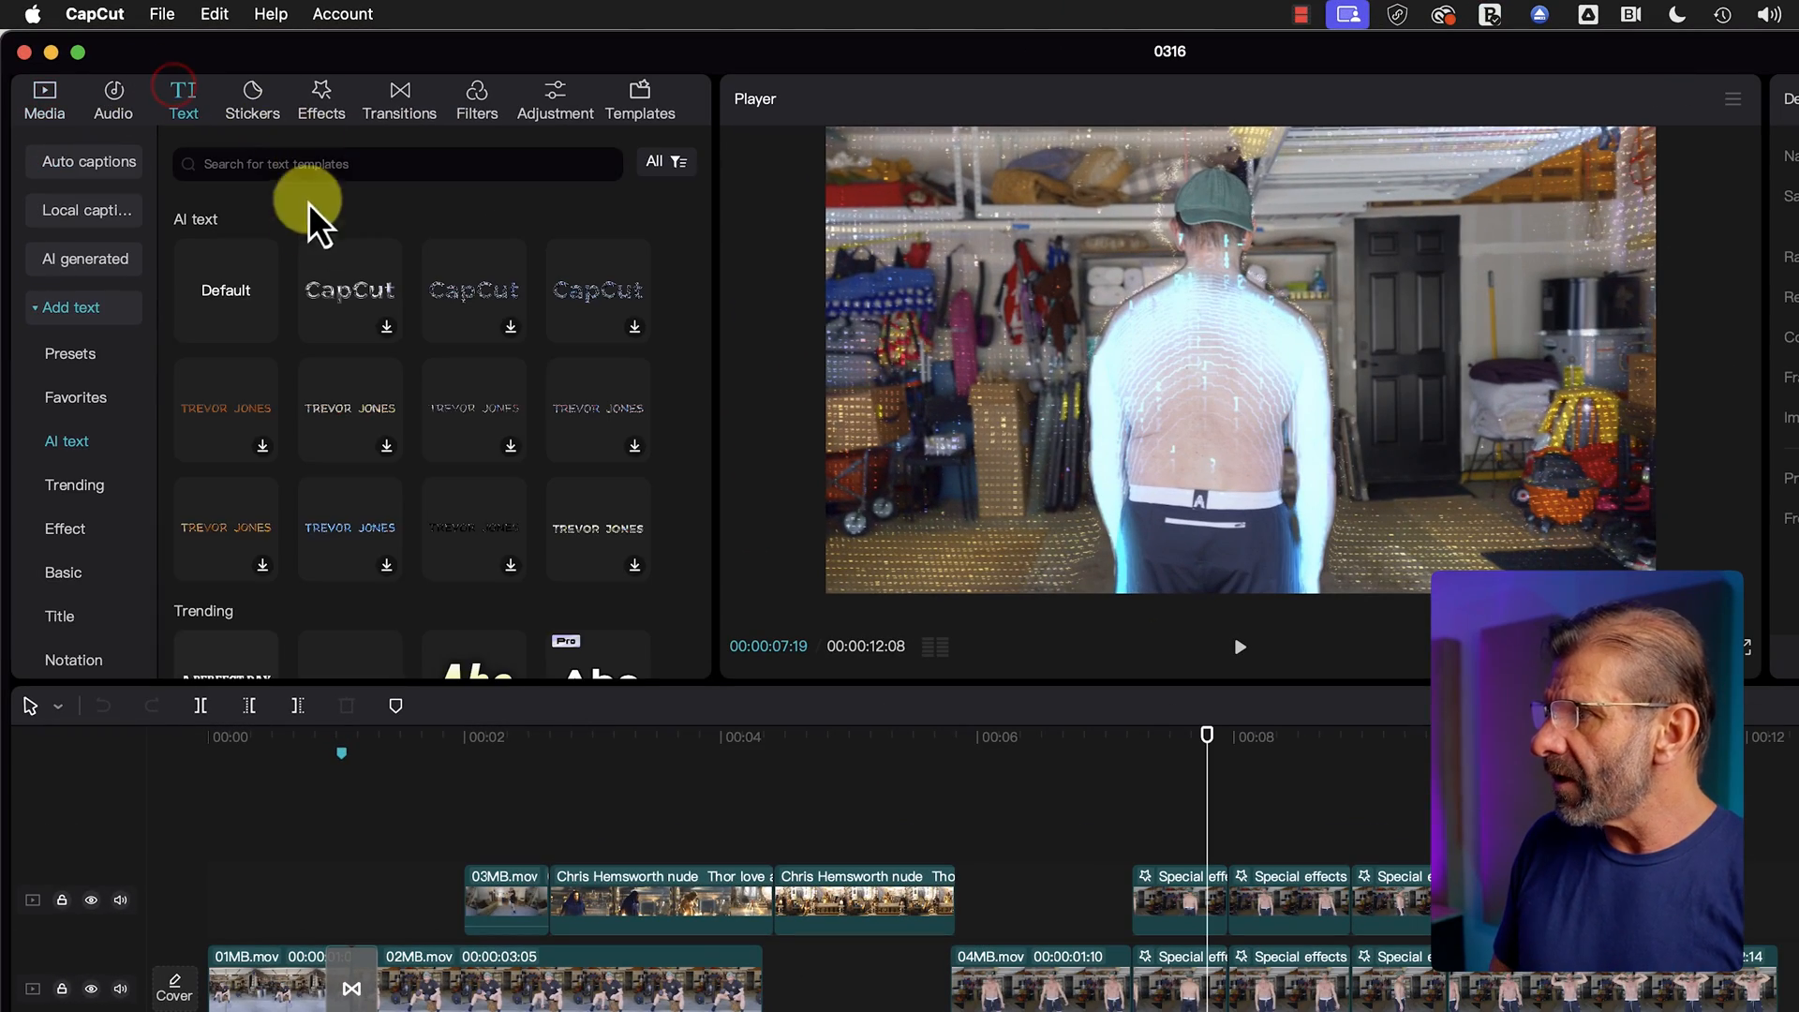
{"action": "left_click_drag", "start_coordinate": [228, 293], "coordinate": [1147, 917]}
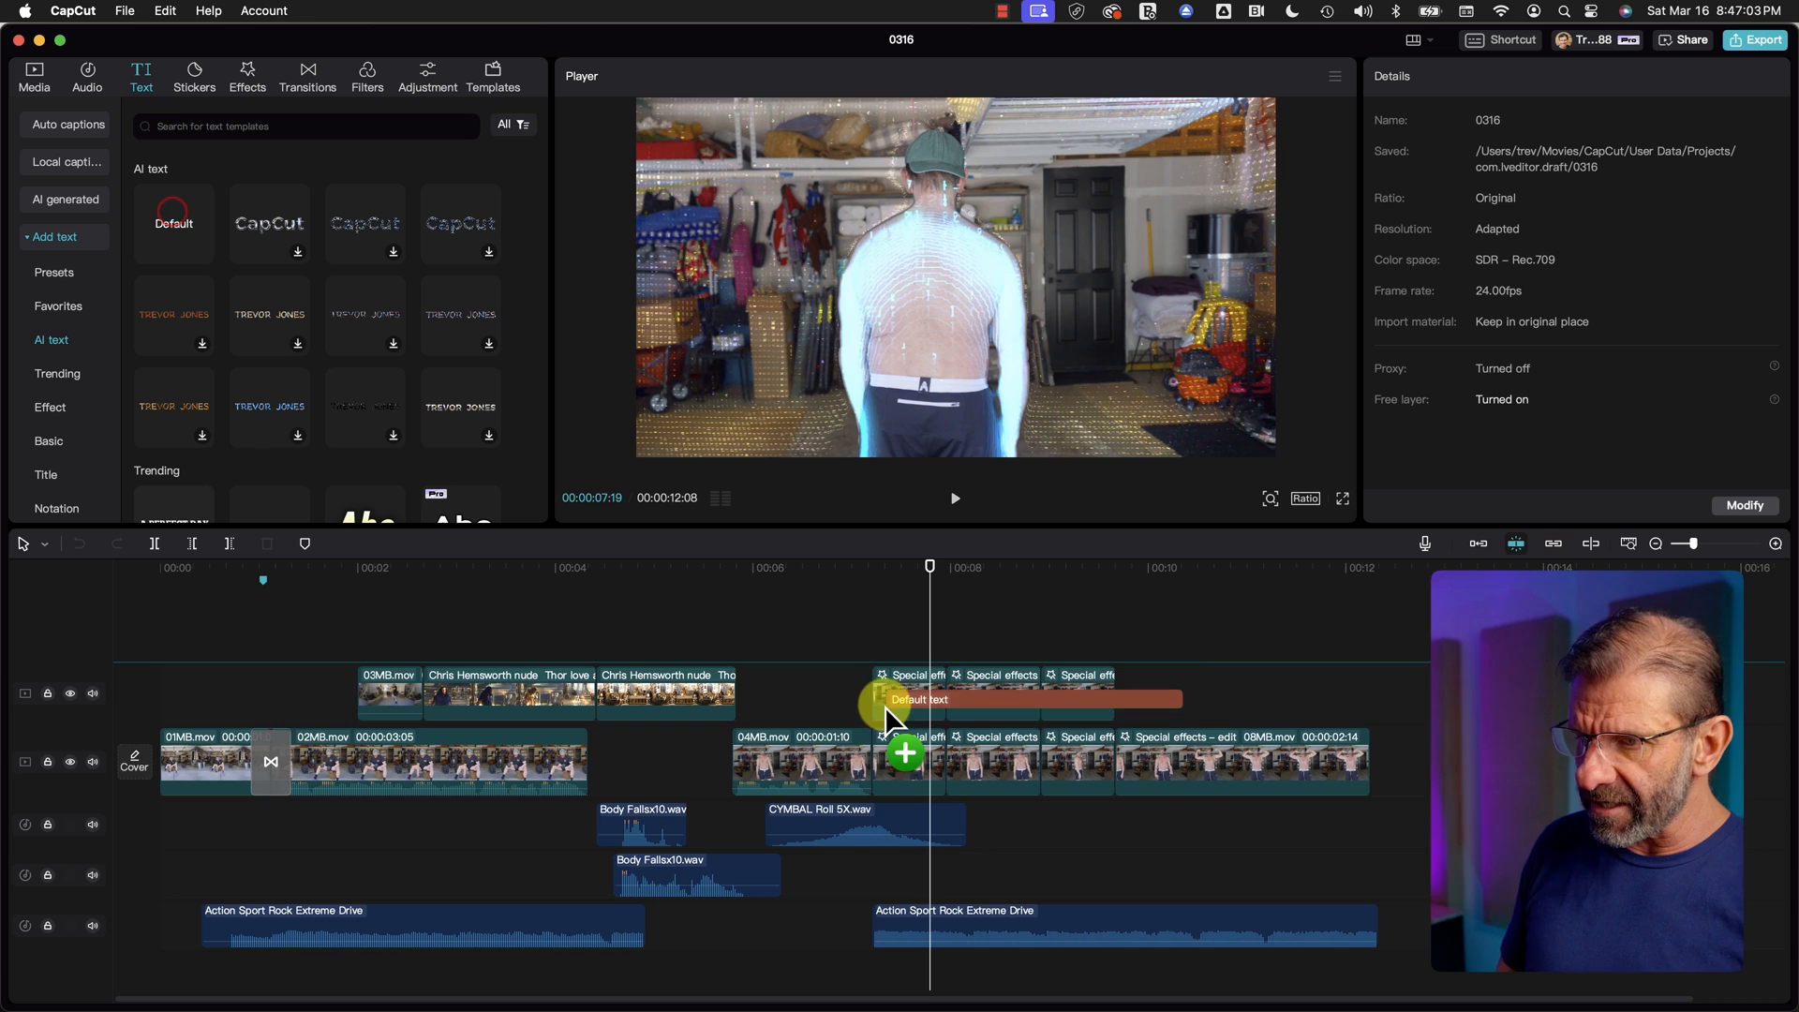
{"action": "left_click_drag", "start_coordinate": [884, 705], "coordinate": [875, 723]}
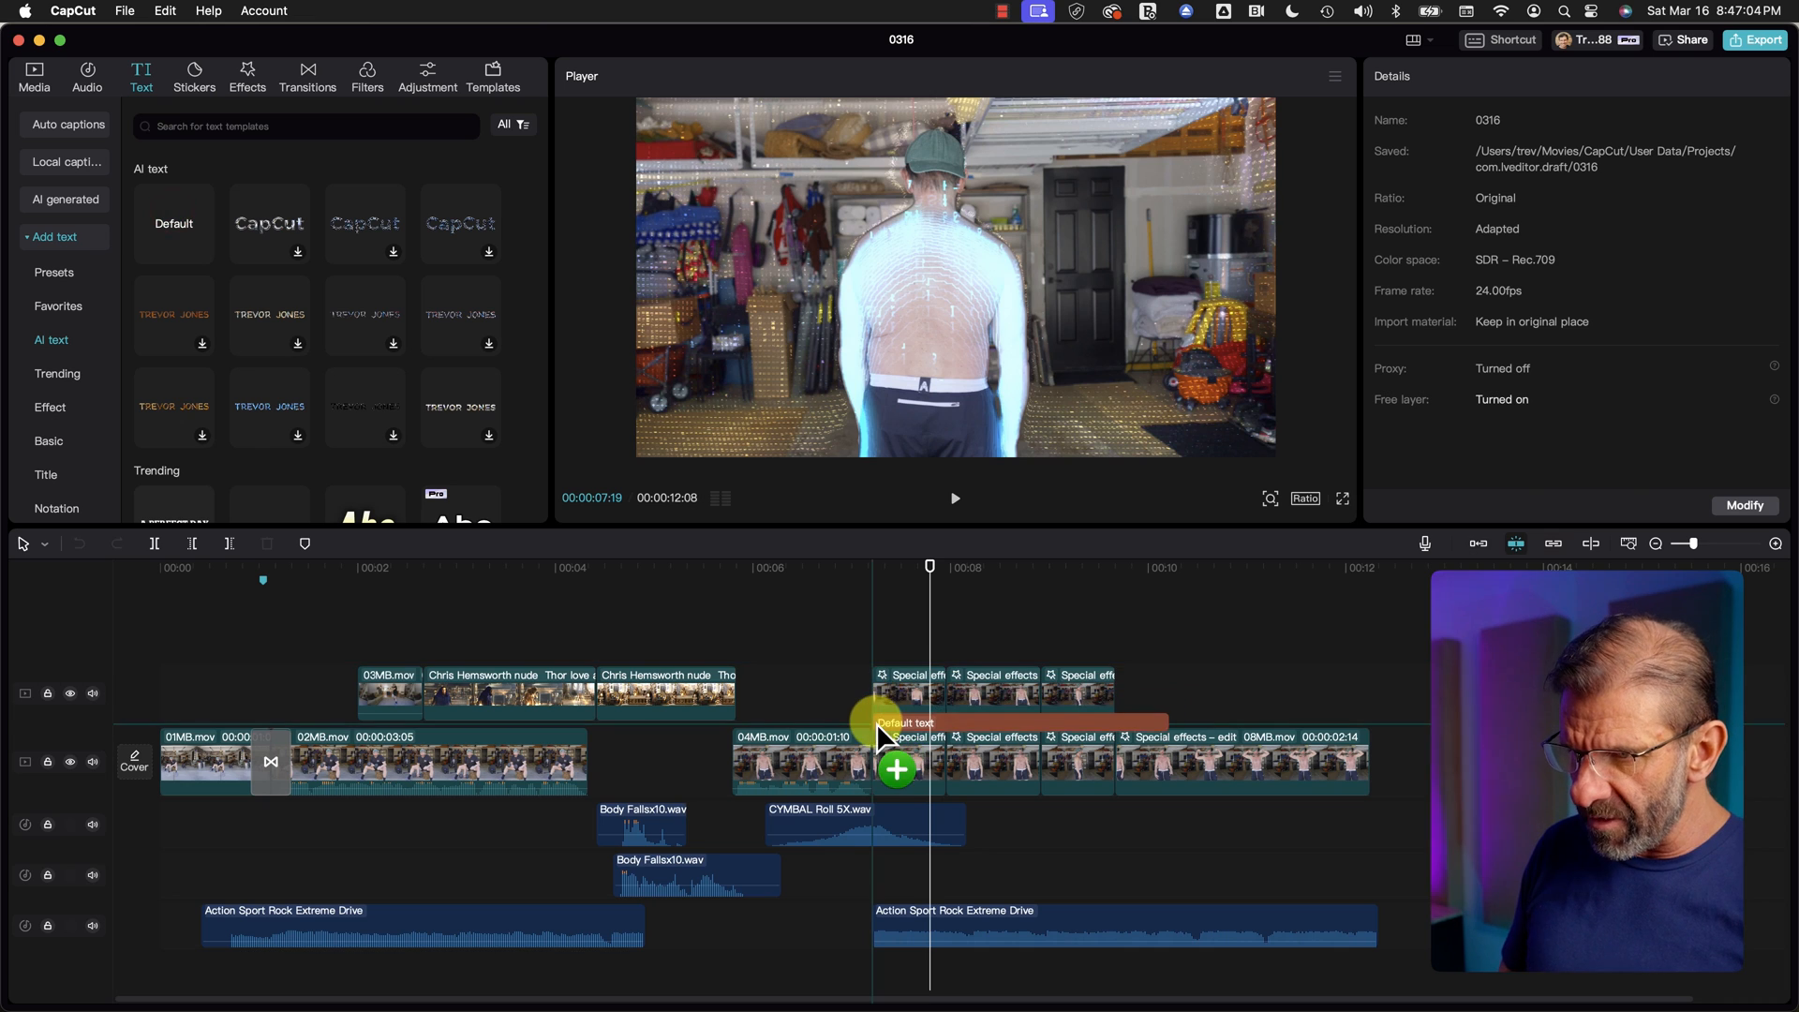
{"action": "left_click_drag", "start_coordinate": [1170, 710], "coordinate": [1113, 718]}
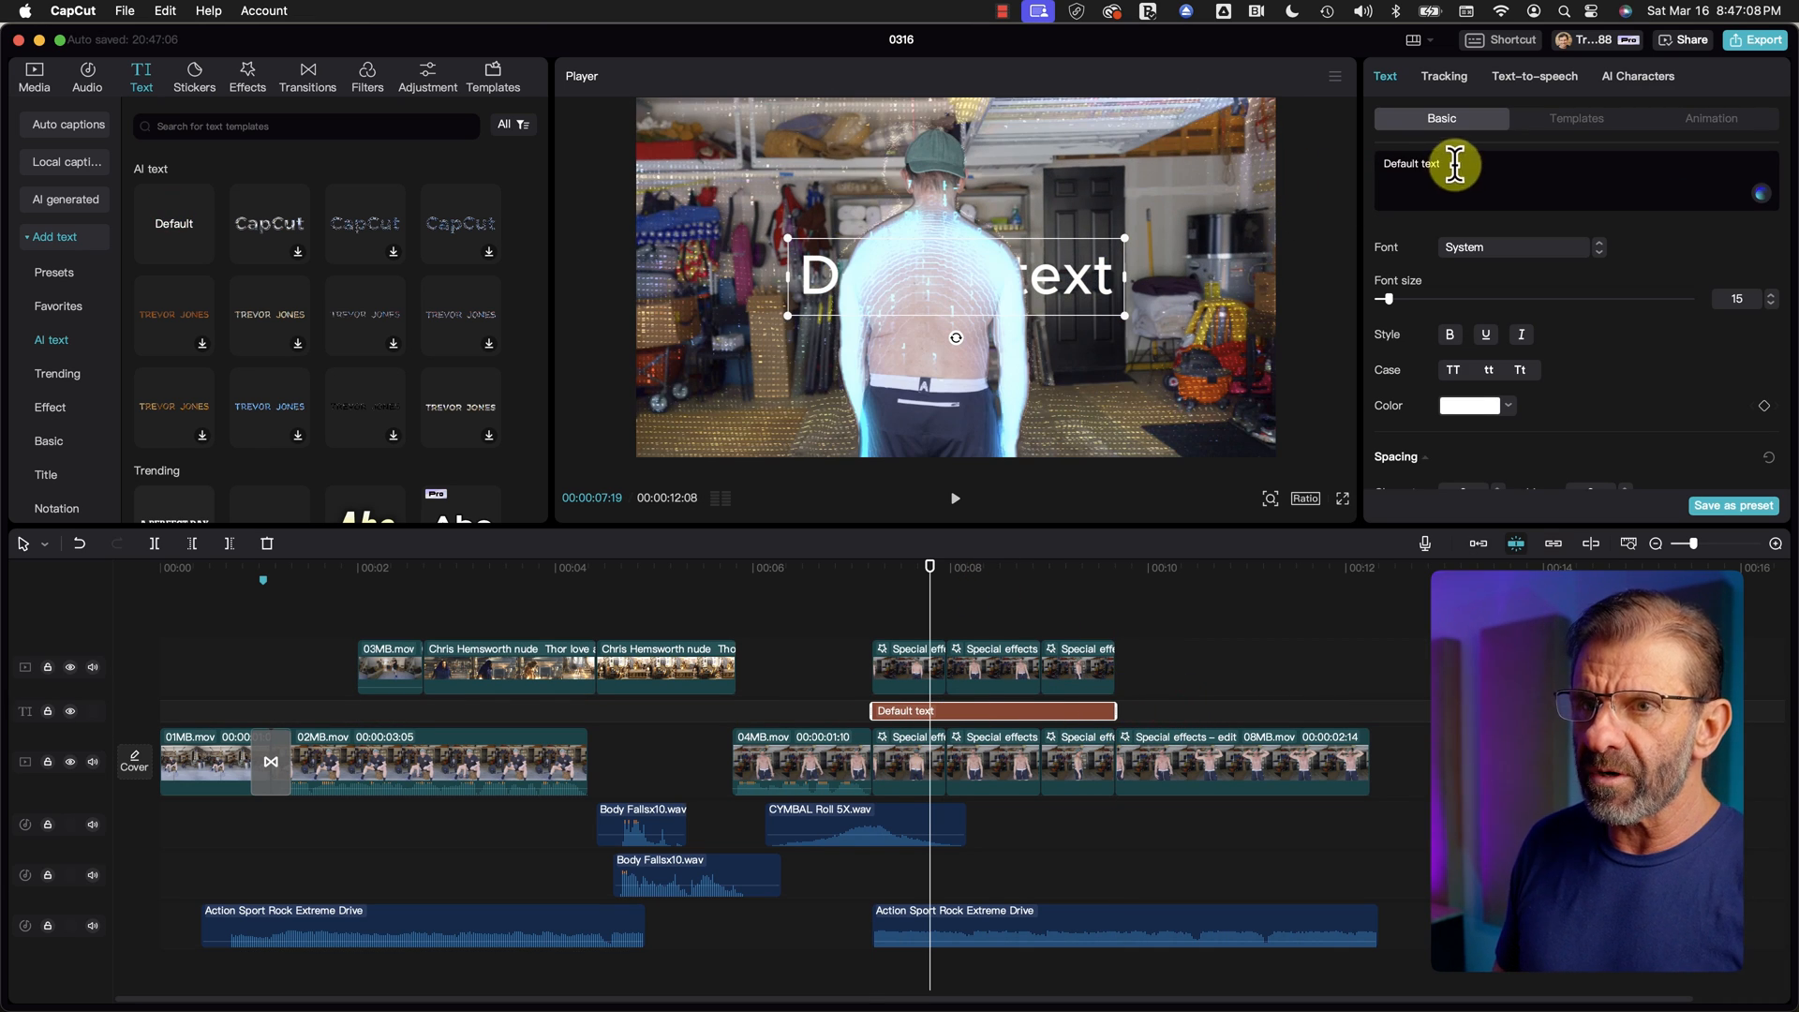
Step: Change the text to 200 and enlarge it to span most of the frame behind the subject
{"action": "left_click_drag", "start_coordinate": [1456, 165], "coordinate": [1276, 165]}
{"action": "type", "text": "200"}
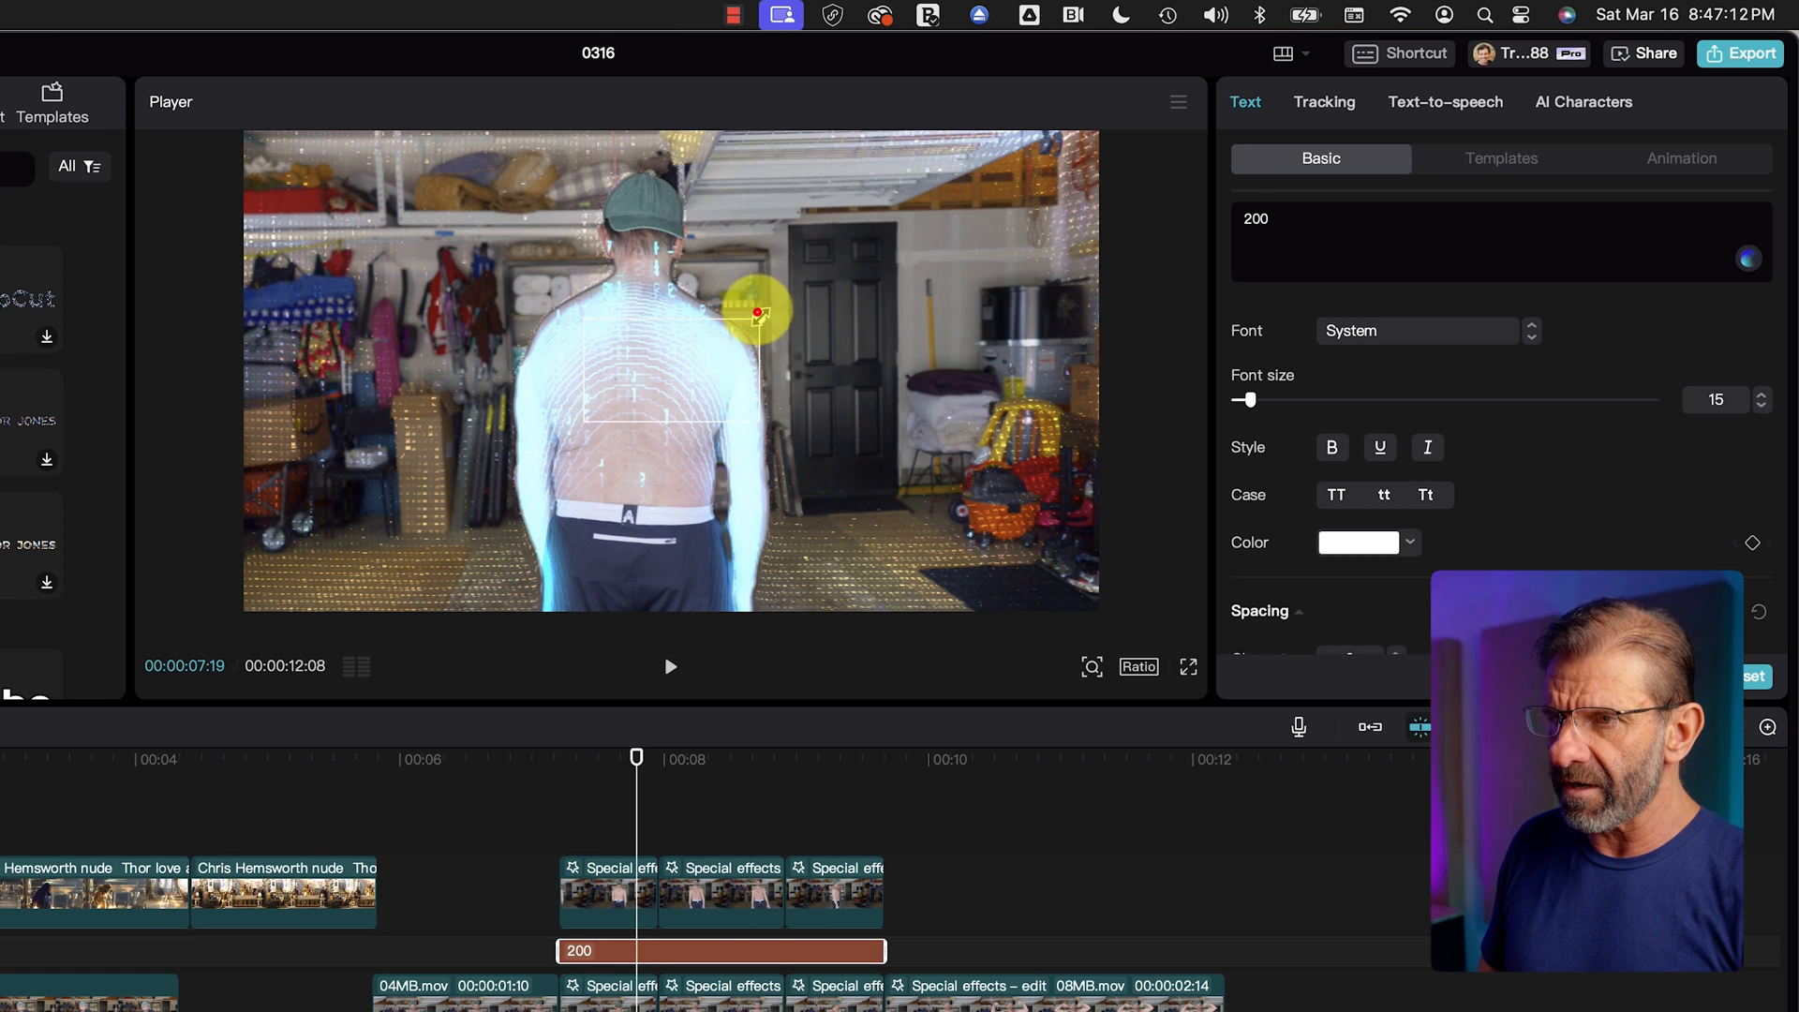
{"action": "left_click_drag", "start_coordinate": [757, 312], "coordinate": [1164, 144]}
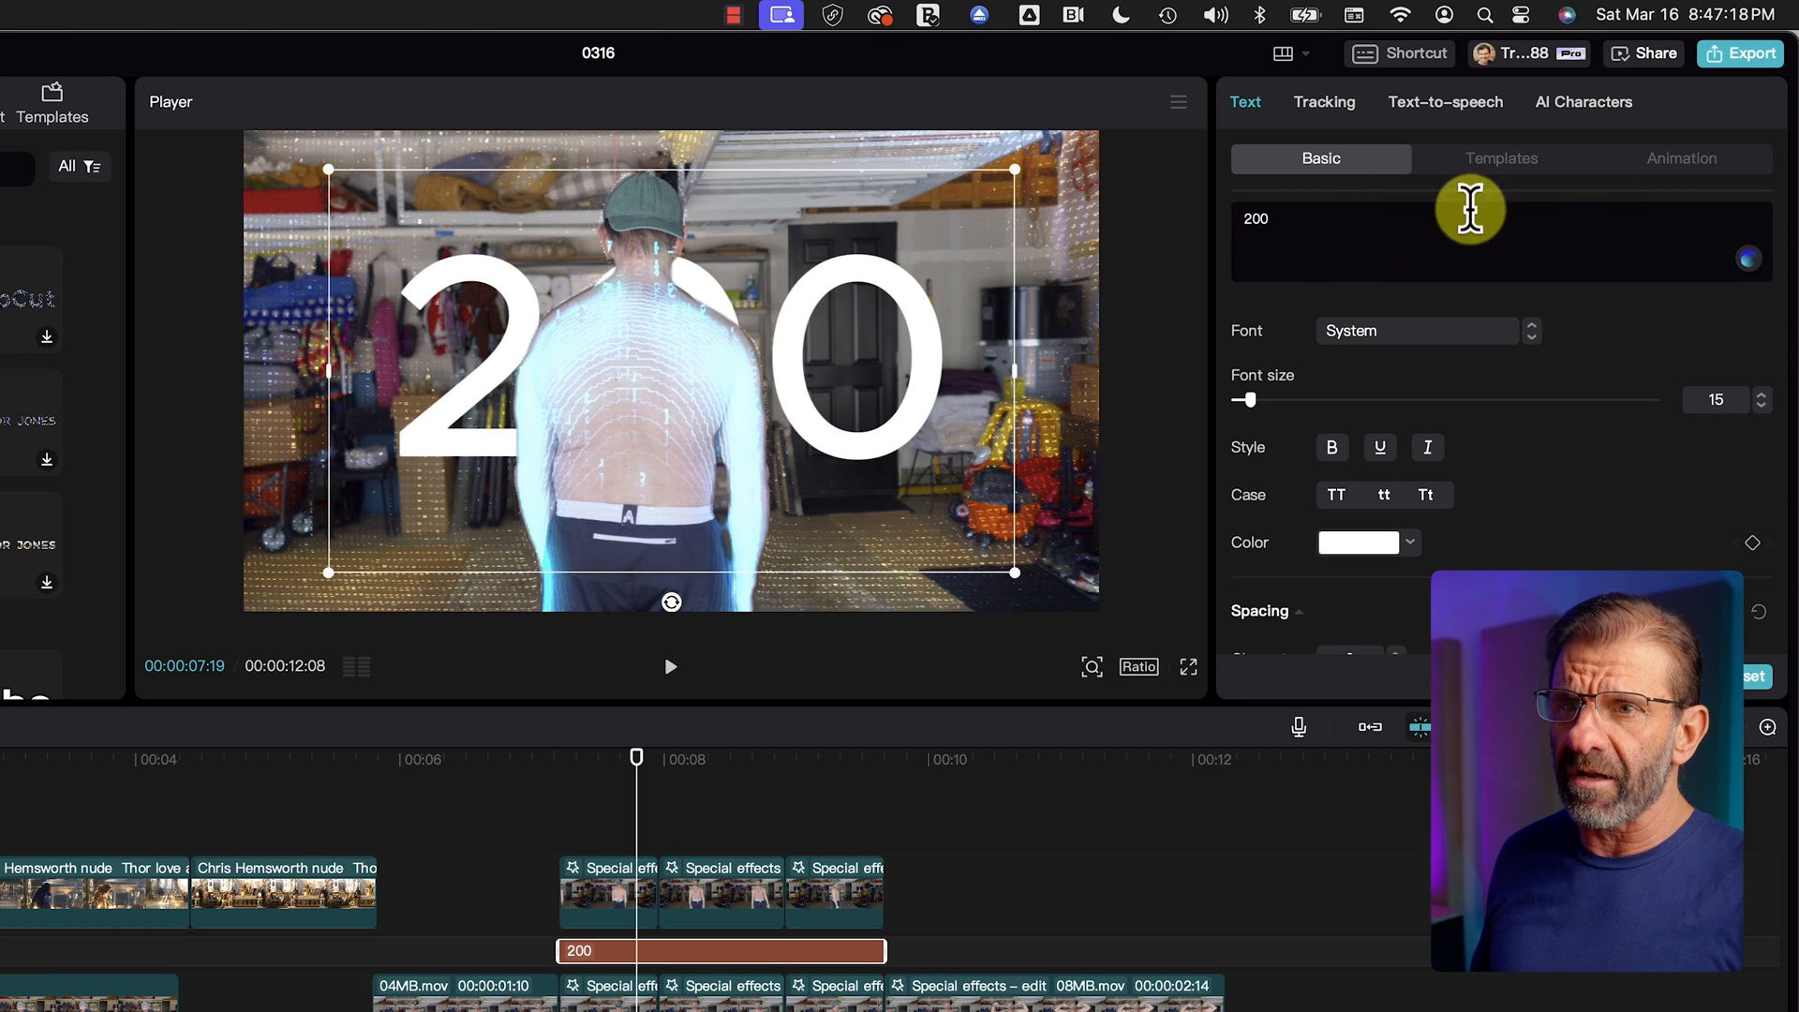
Step: Set the 200 text's font to twenty four, enlarge it further and adjust its position around the subject
{"action": "left_click", "coordinate": [1443, 338]}
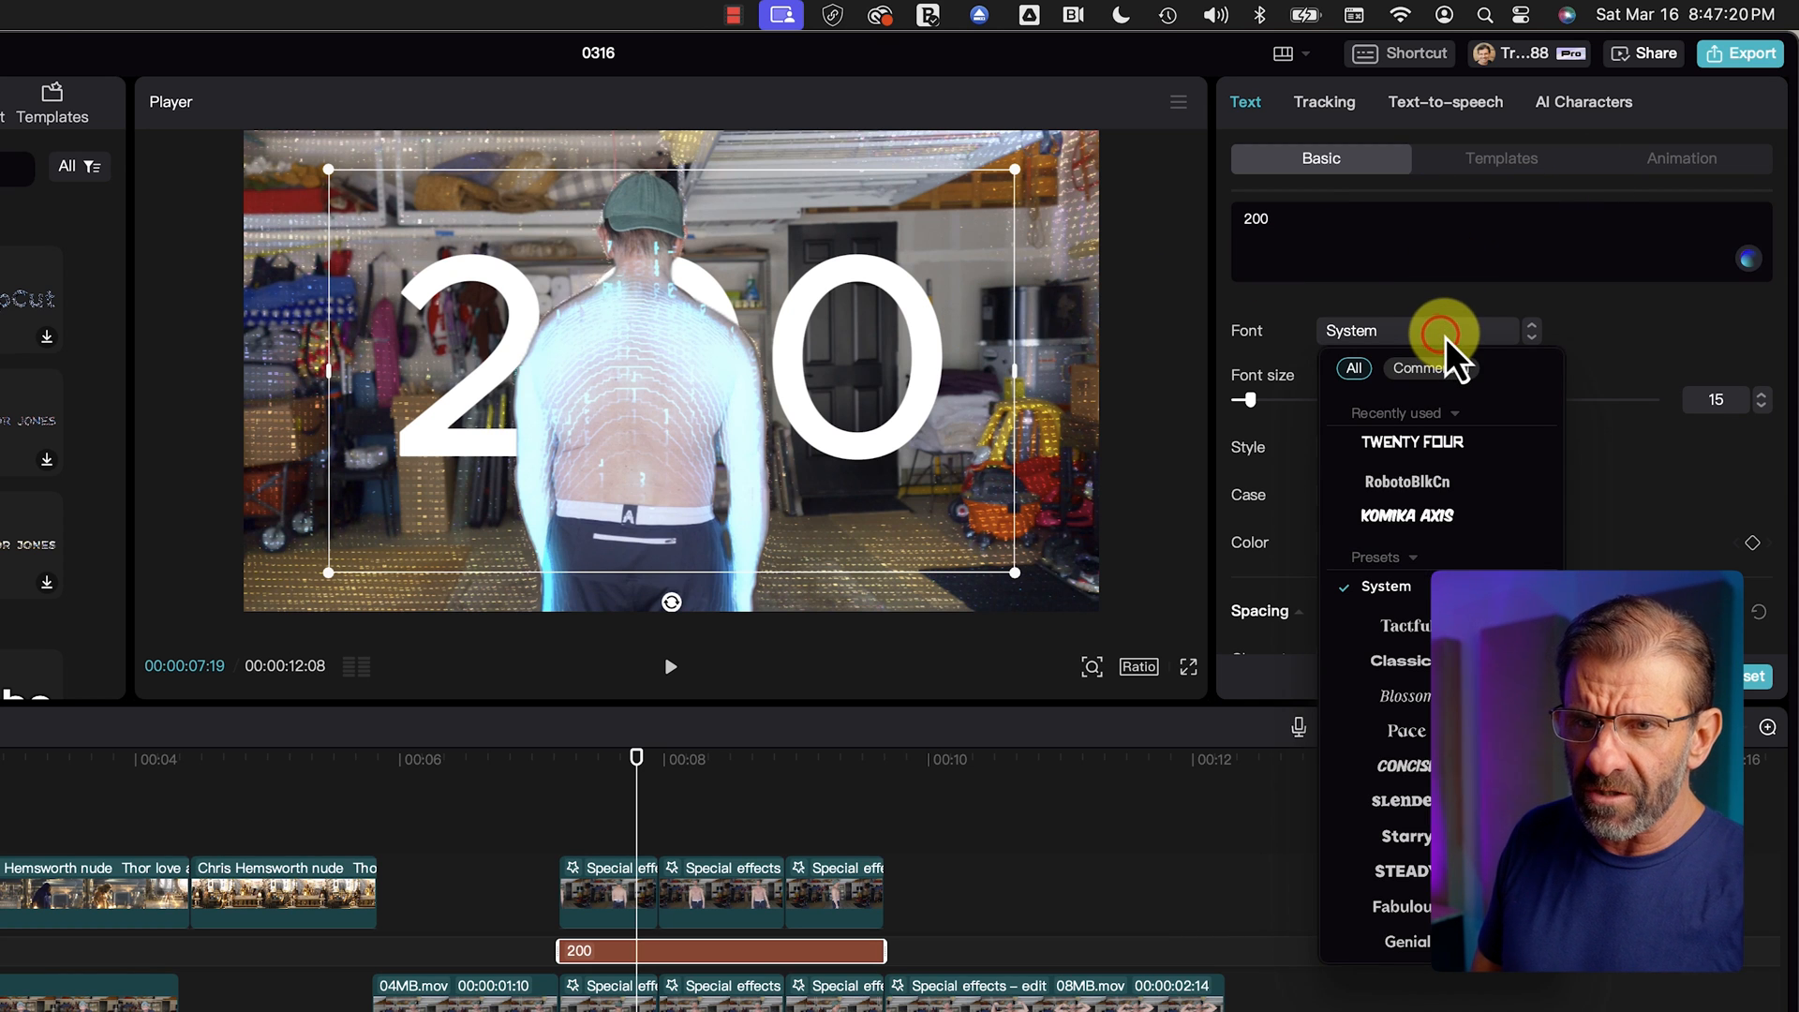
{"action": "left_click", "coordinate": [1453, 456]}
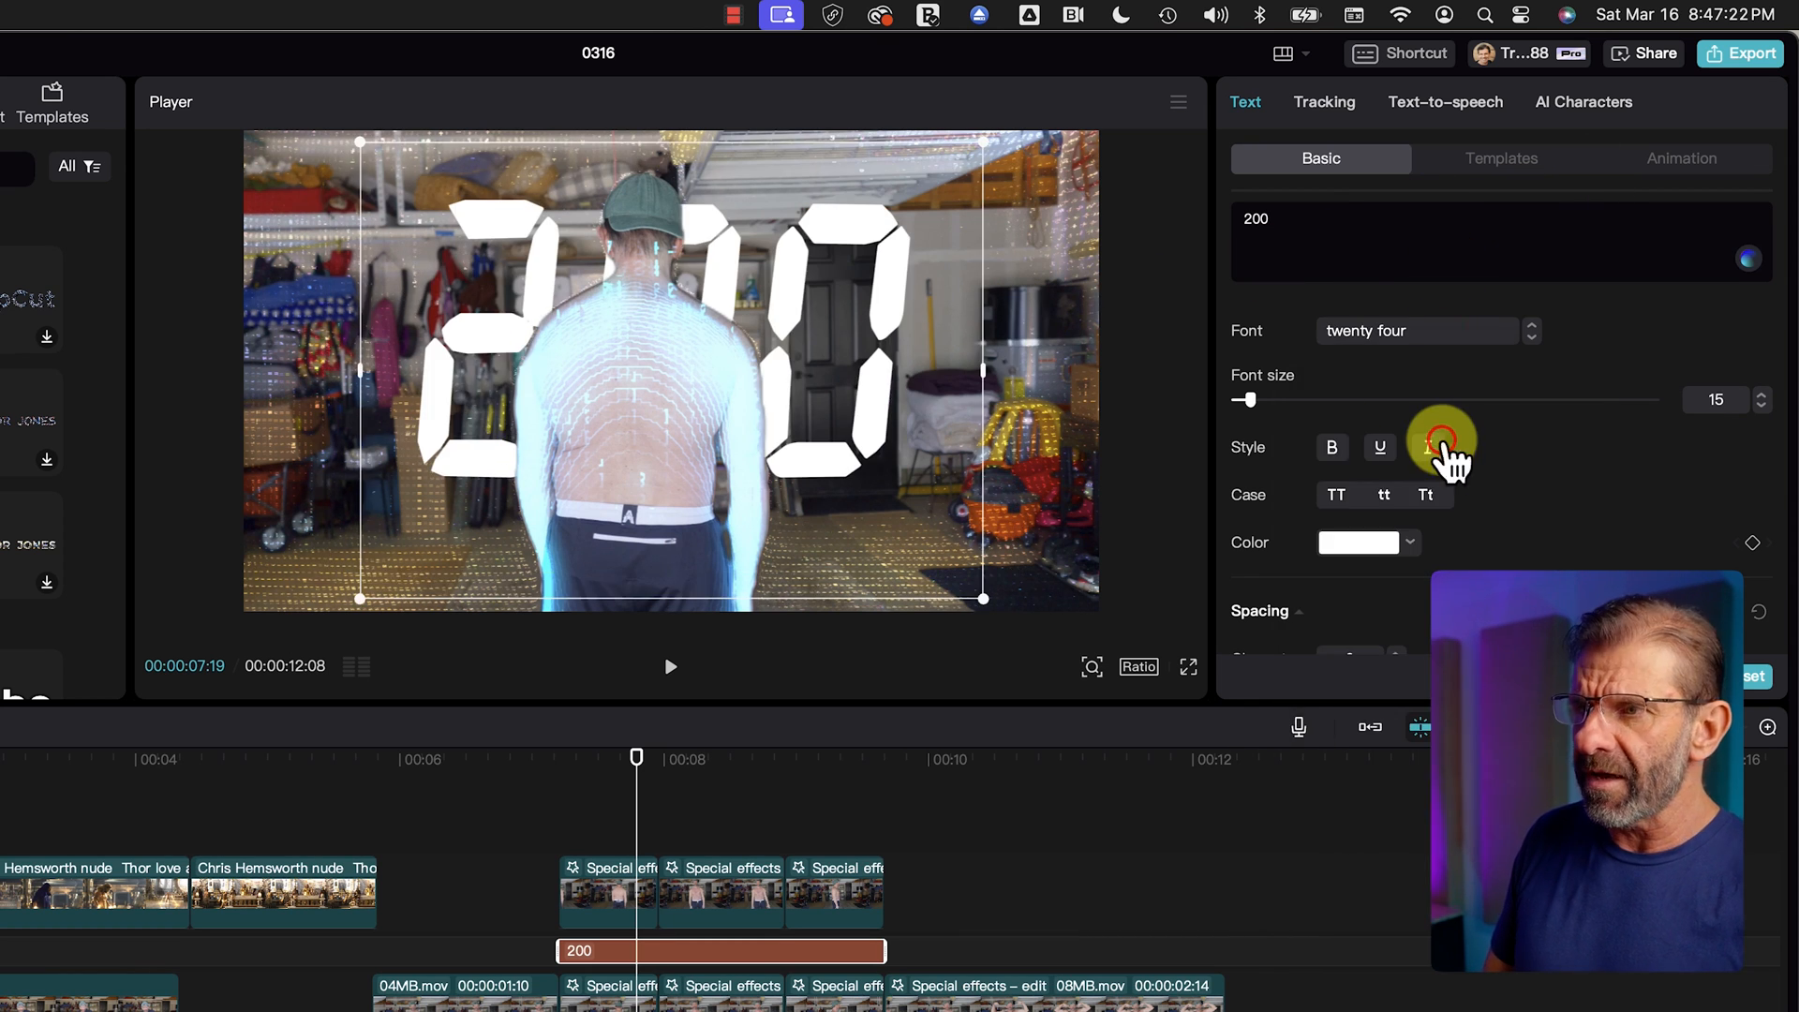
{"action": "left_click_drag", "start_coordinate": [984, 600], "coordinate": [1077, 643]}
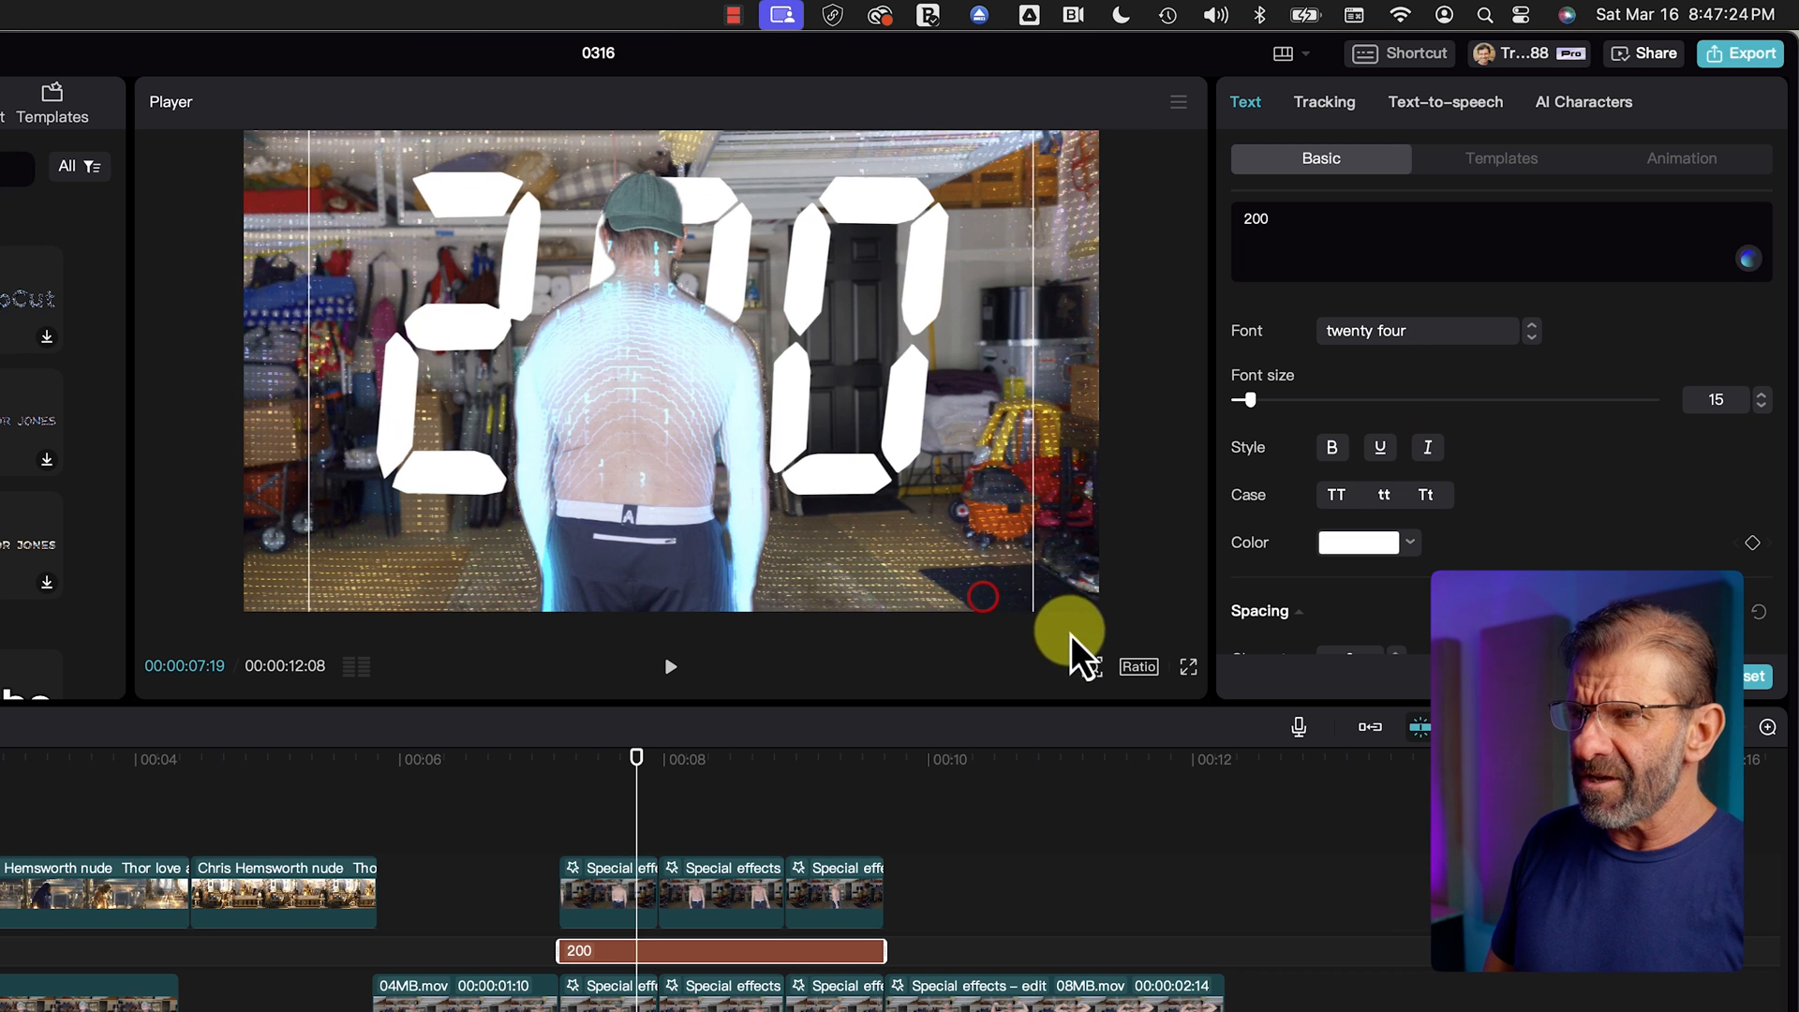
{"action": "left_click_drag", "start_coordinate": [885, 342], "coordinate": [921, 346]}
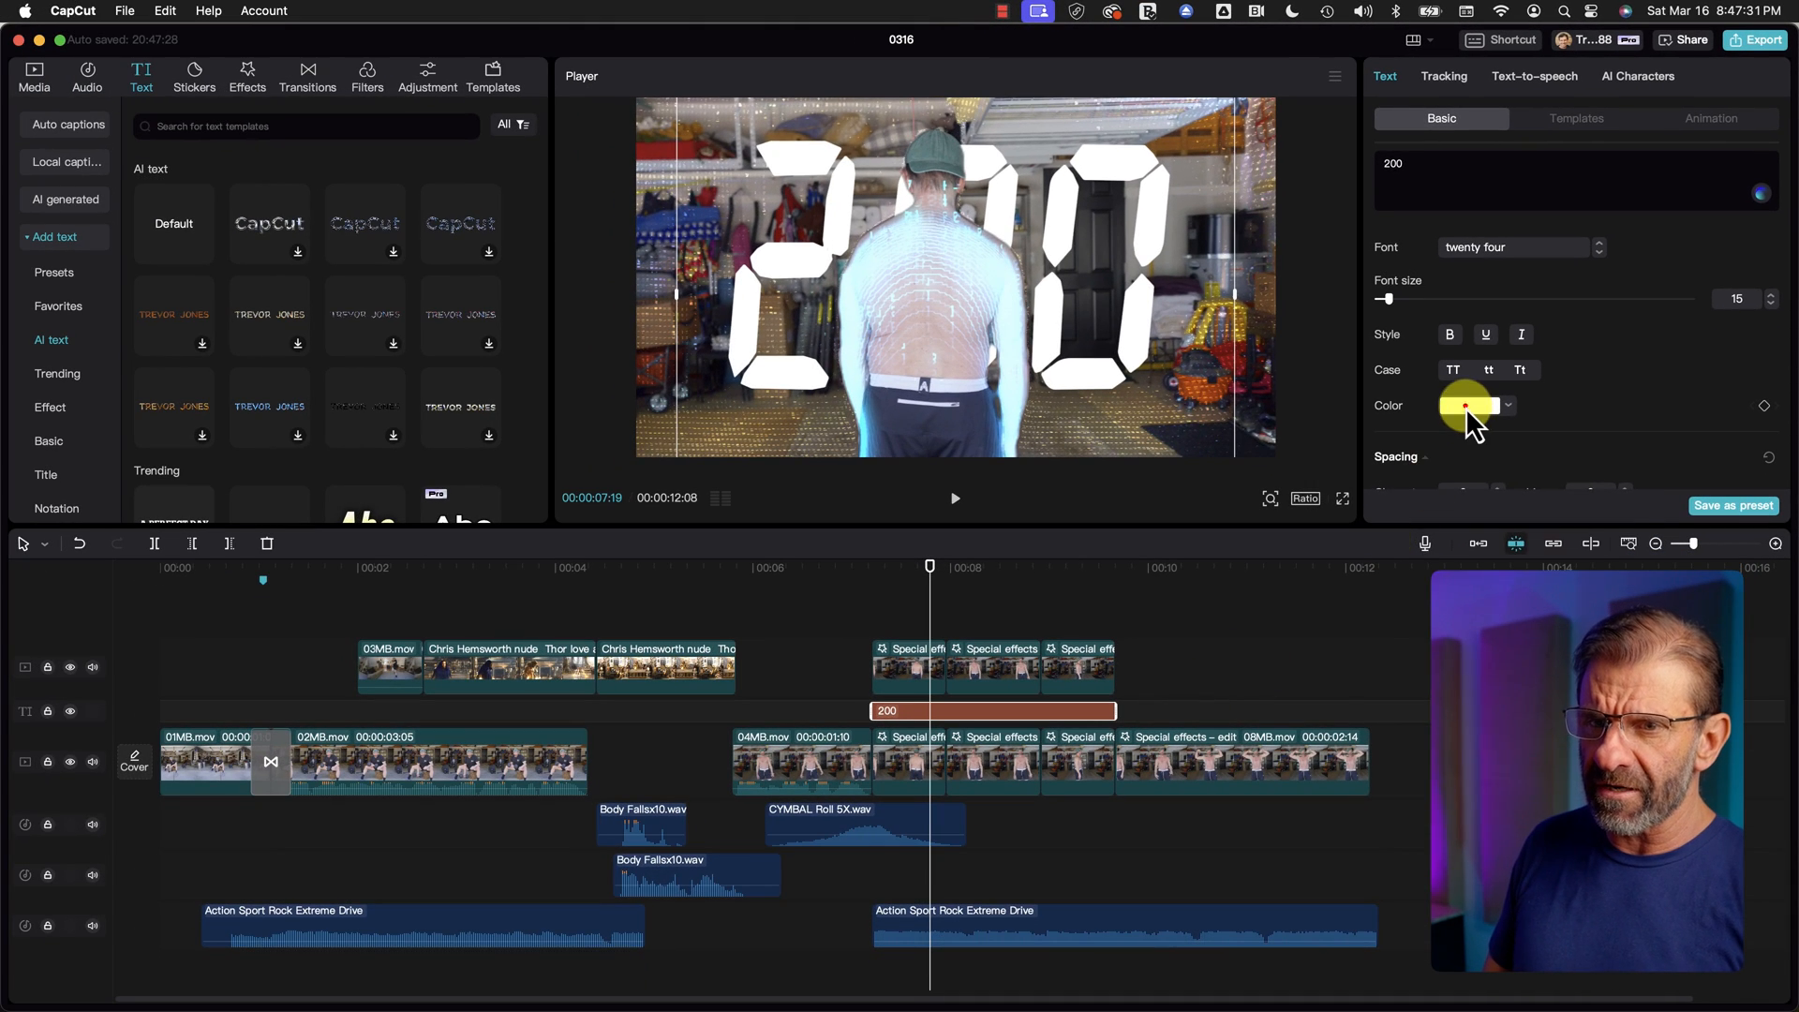
Step: Color the 200 text red and play the scanning section to preview it
{"action": "left_click", "coordinate": [1467, 412]}
{"action": "left_click_drag", "start_coordinate": [1463, 496], "coordinate": [1617, 398]}
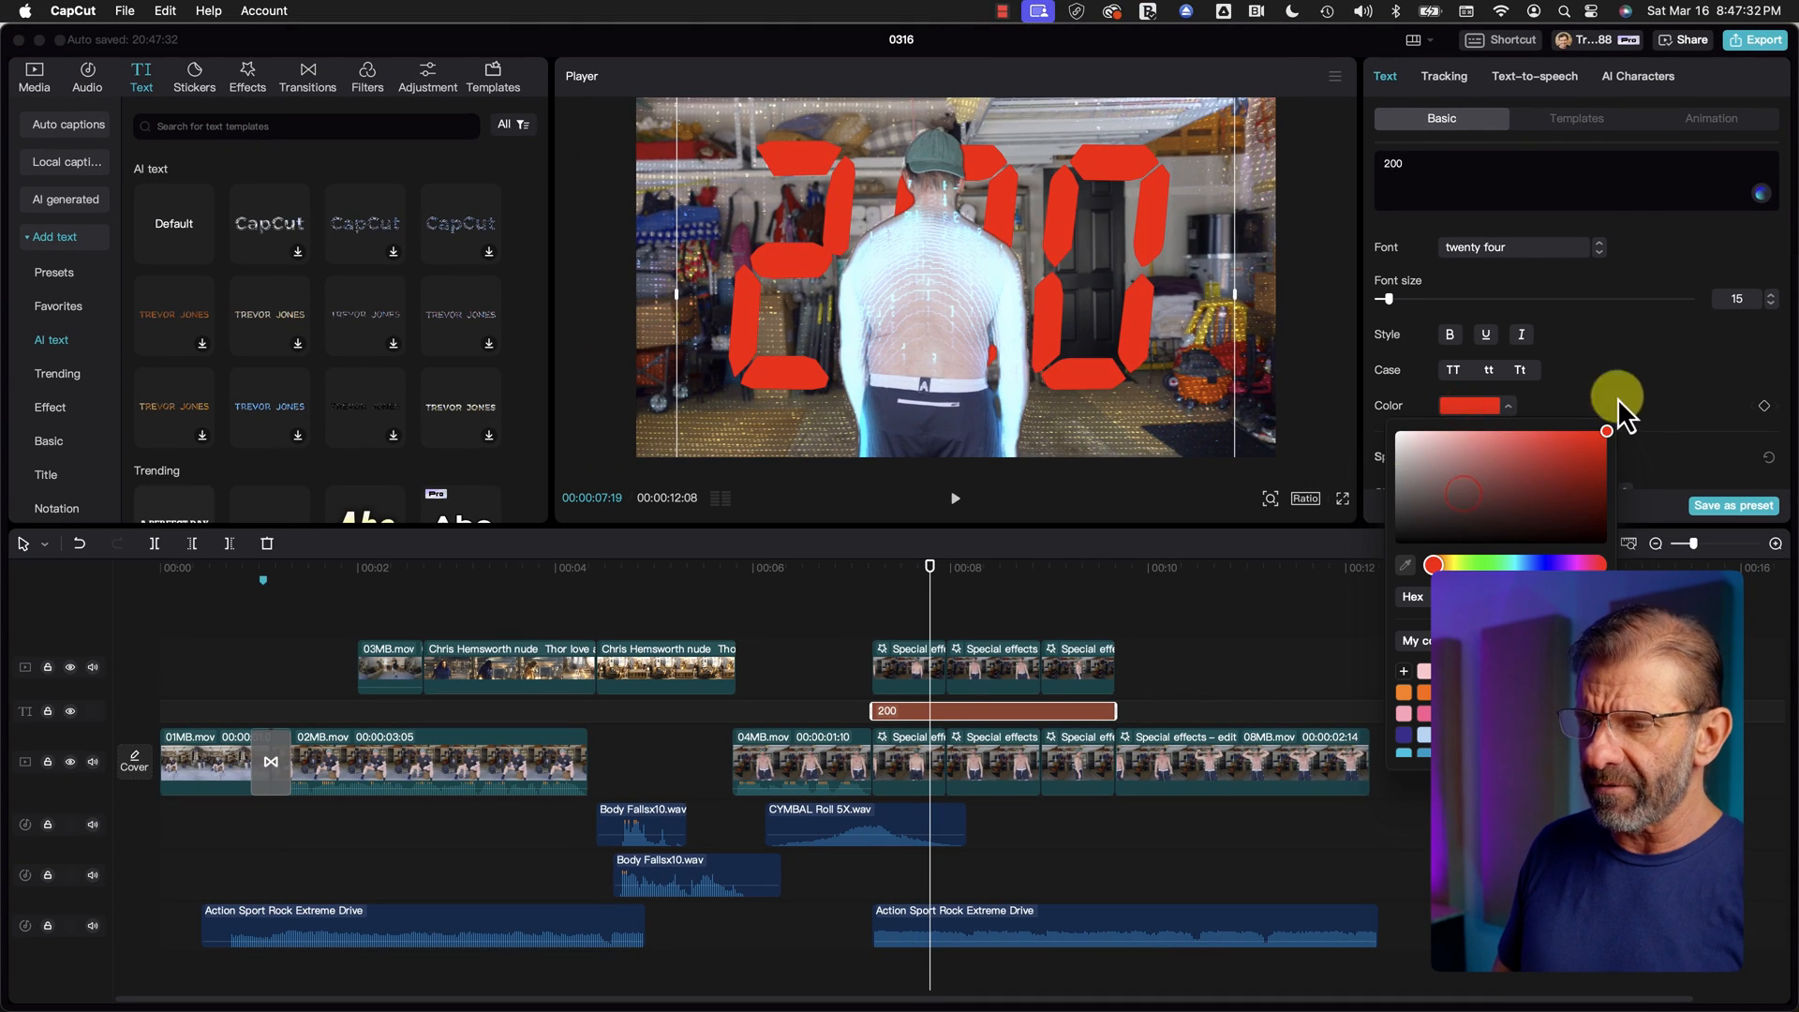
{"action": "left_click", "coordinate": [951, 604]}
{"action": "left_click_drag", "start_coordinate": [938, 567], "coordinate": [846, 593]}
{"action": "key", "text": "space"}
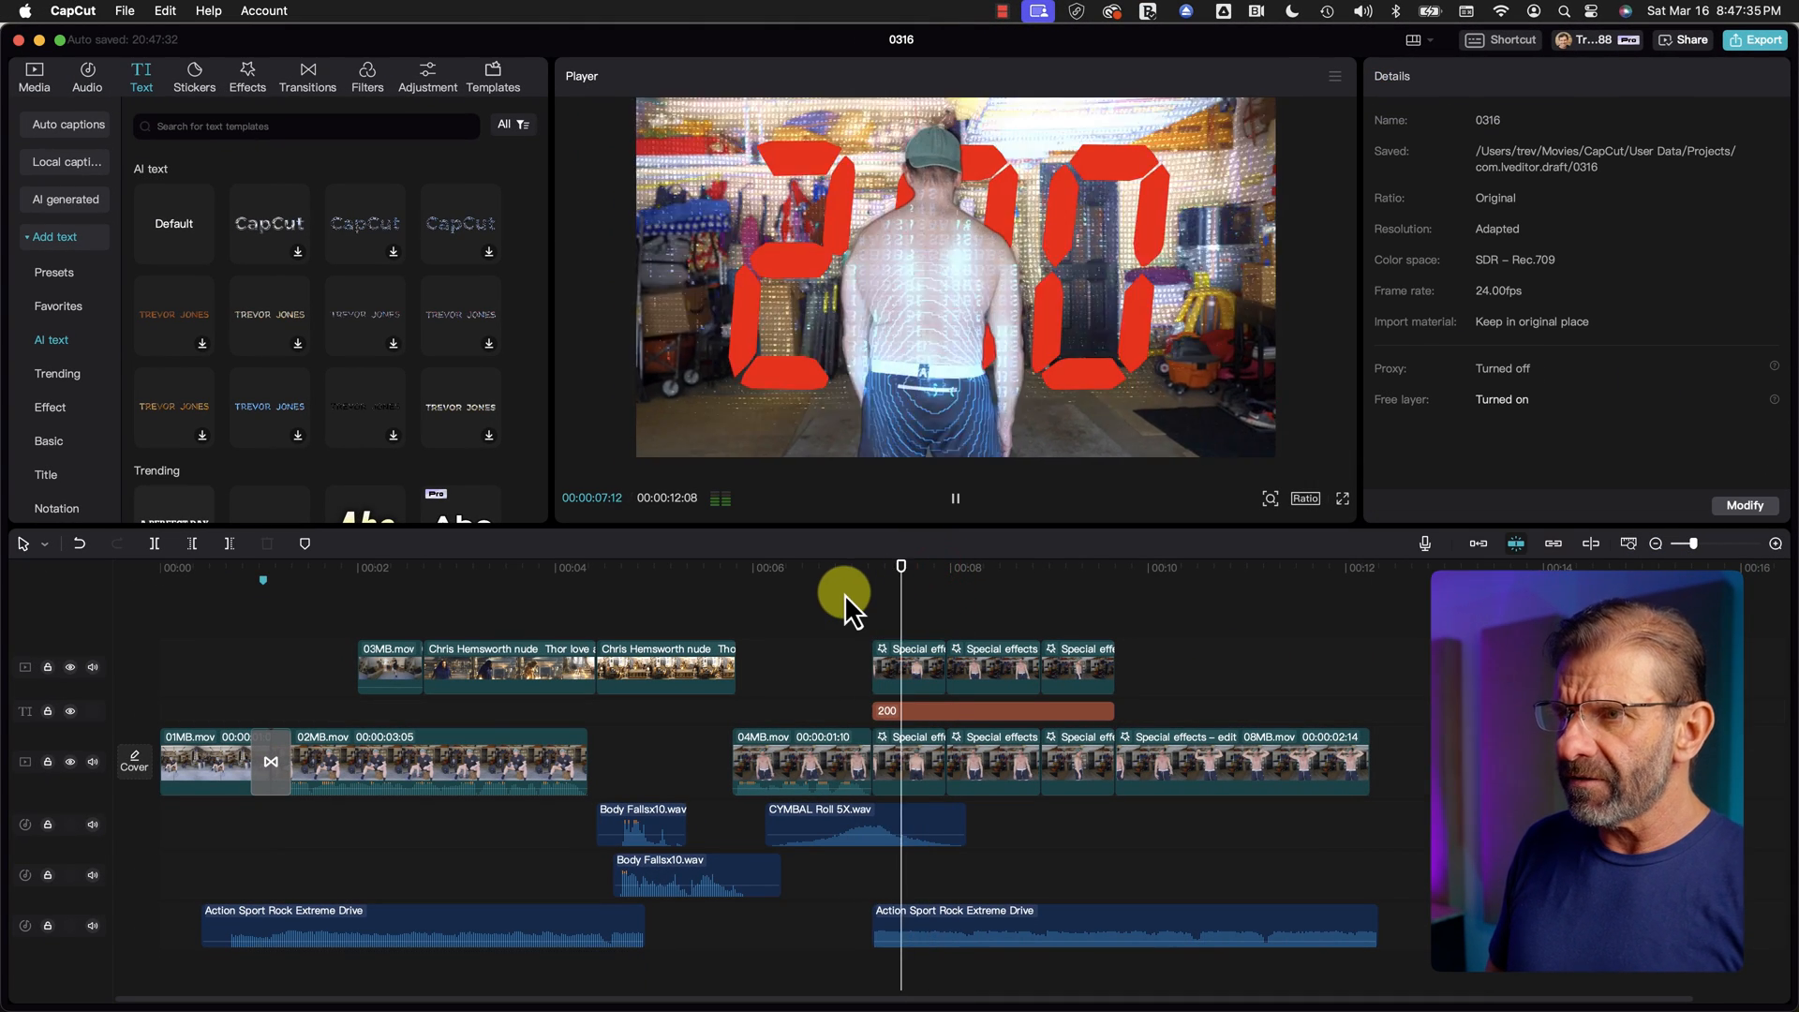
{"action": "key", "text": "space"}
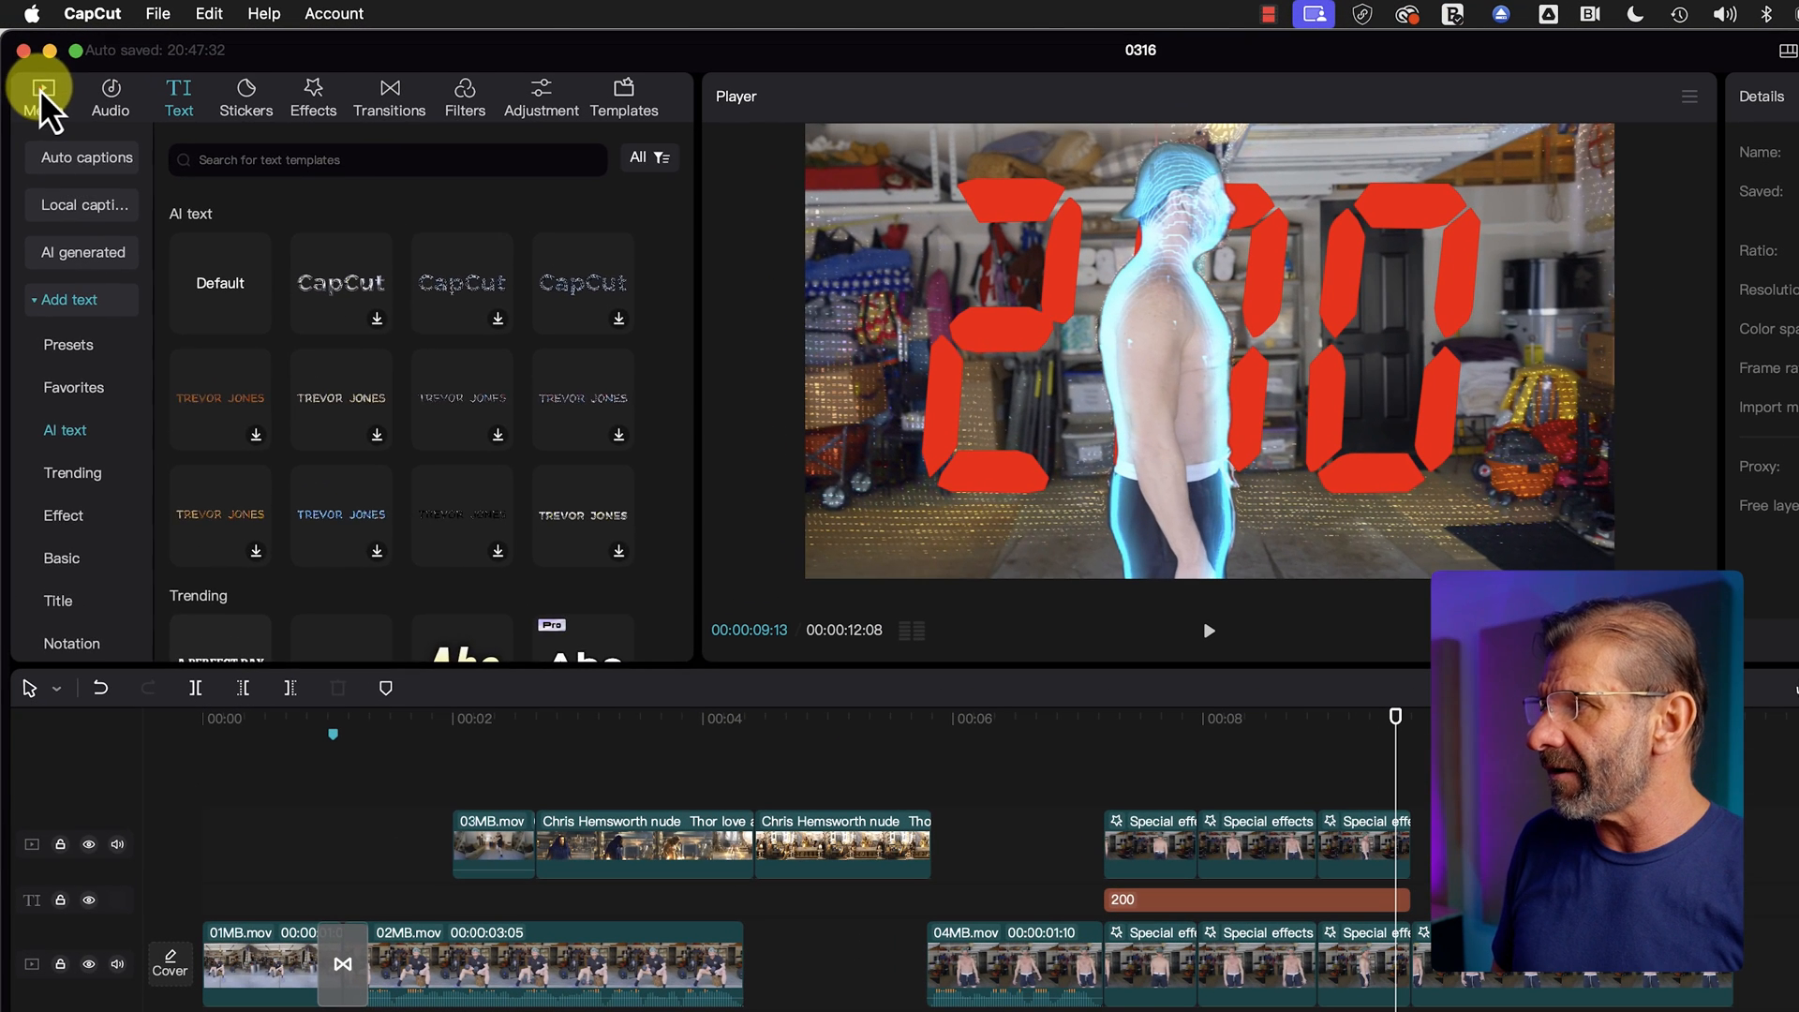
Step: Add REC00021.wav to the timeline and position it on its own past the end of the video clips
{"action": "left_click", "coordinate": [41, 93]}
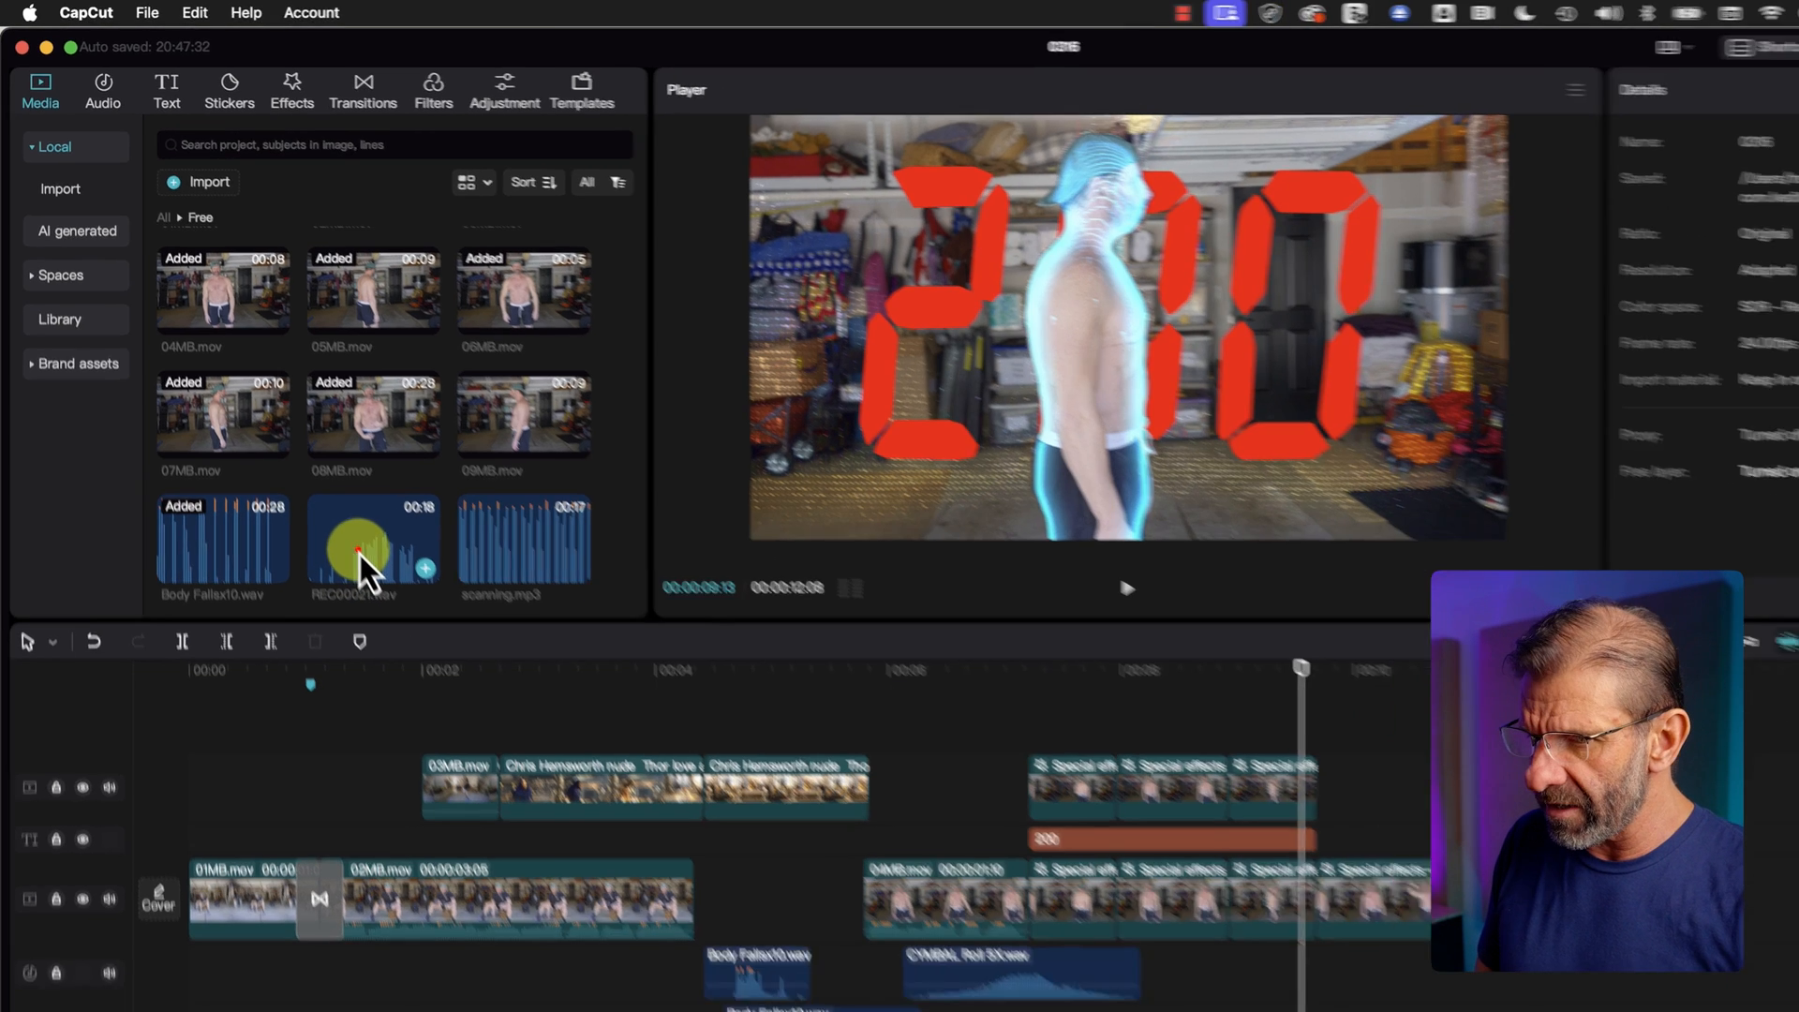
{"action": "left_click_drag", "start_coordinate": [392, 619], "coordinate": [1043, 1011]}
{"action": "left_click_drag", "start_coordinate": [825, 858], "coordinate": [936, 867]}
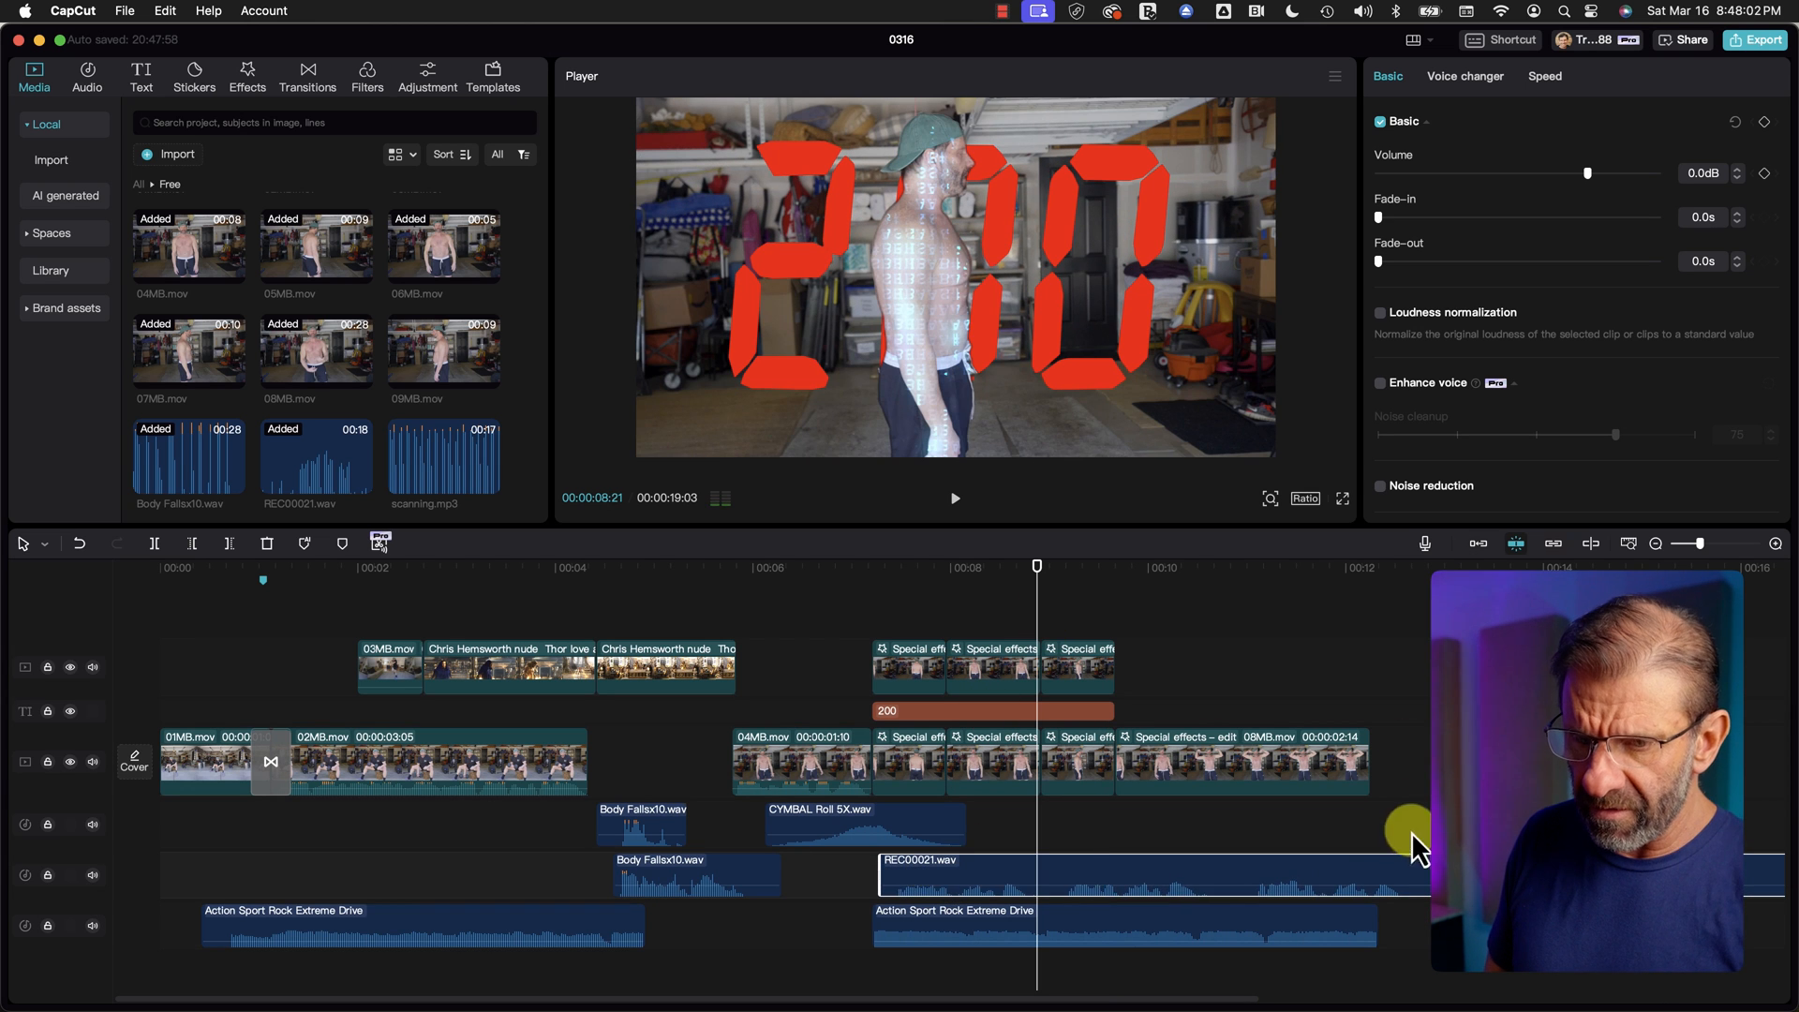
{"action": "key", "text": "super+z"}
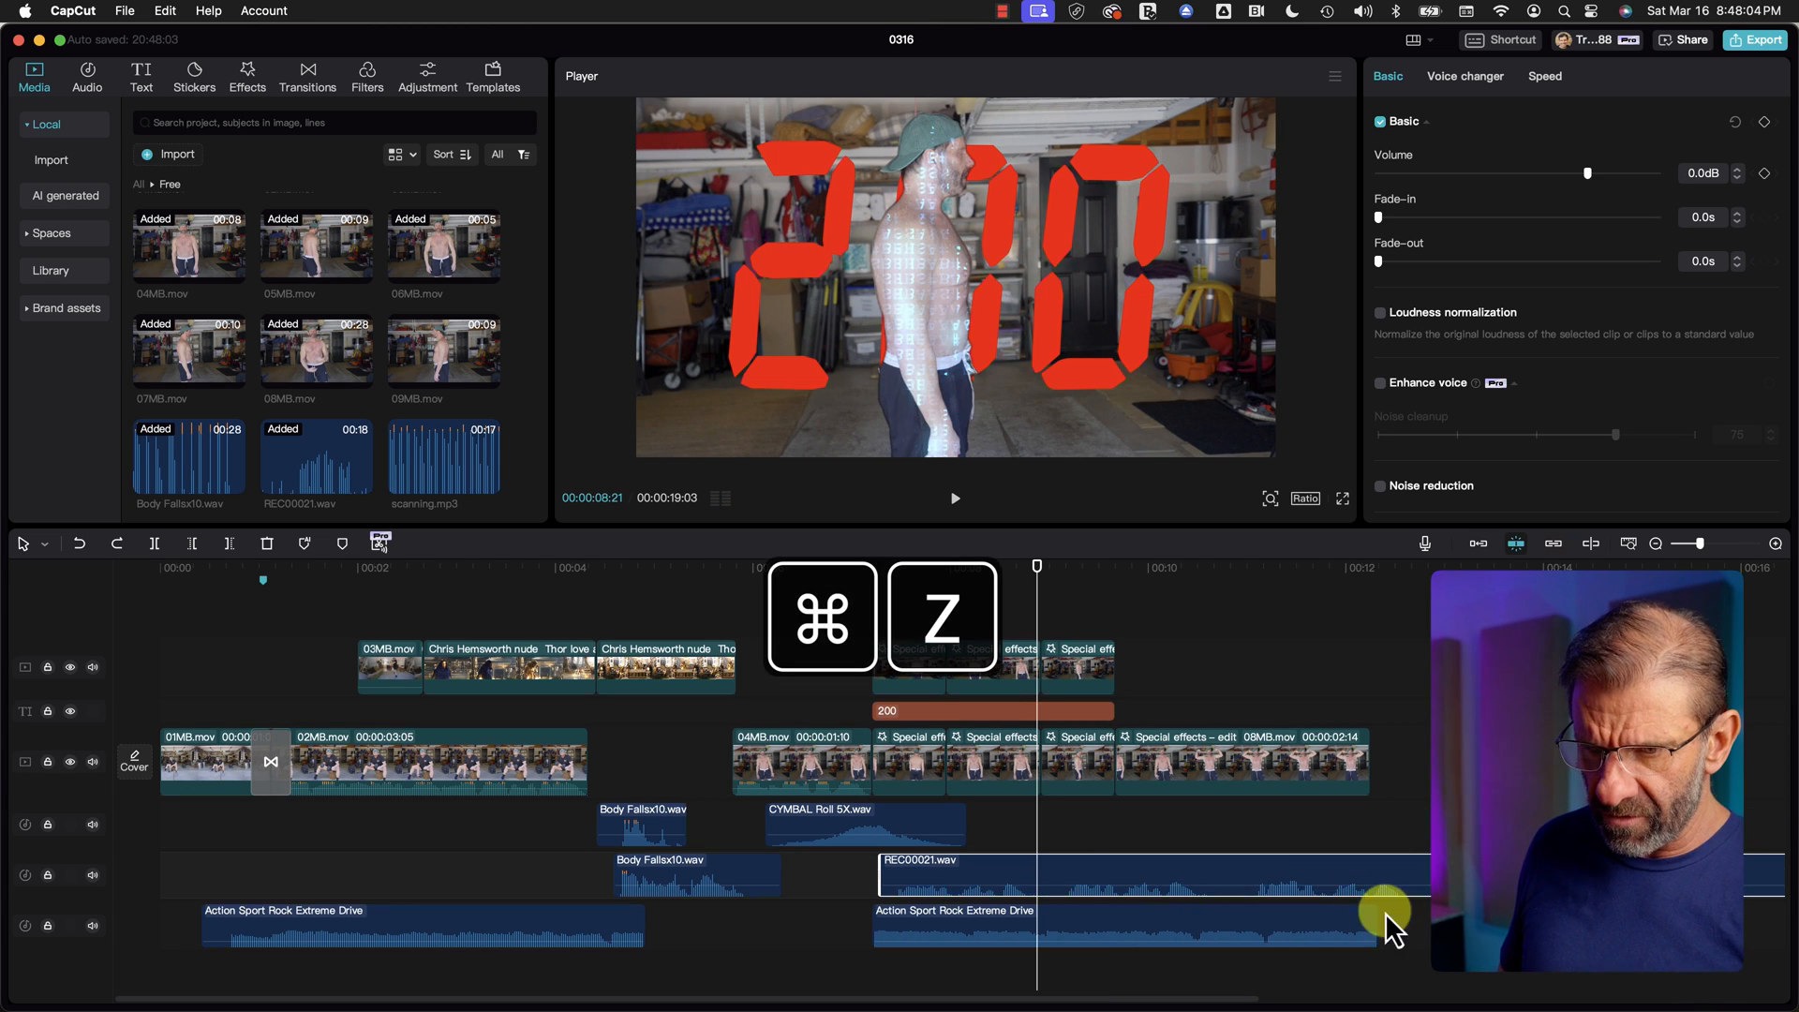
{"action": "left_click_drag", "start_coordinate": [1370, 881], "coordinate": [1776, 858]}
{"action": "left_click_drag", "start_coordinate": [1375, 864], "coordinate": [718, 858]}
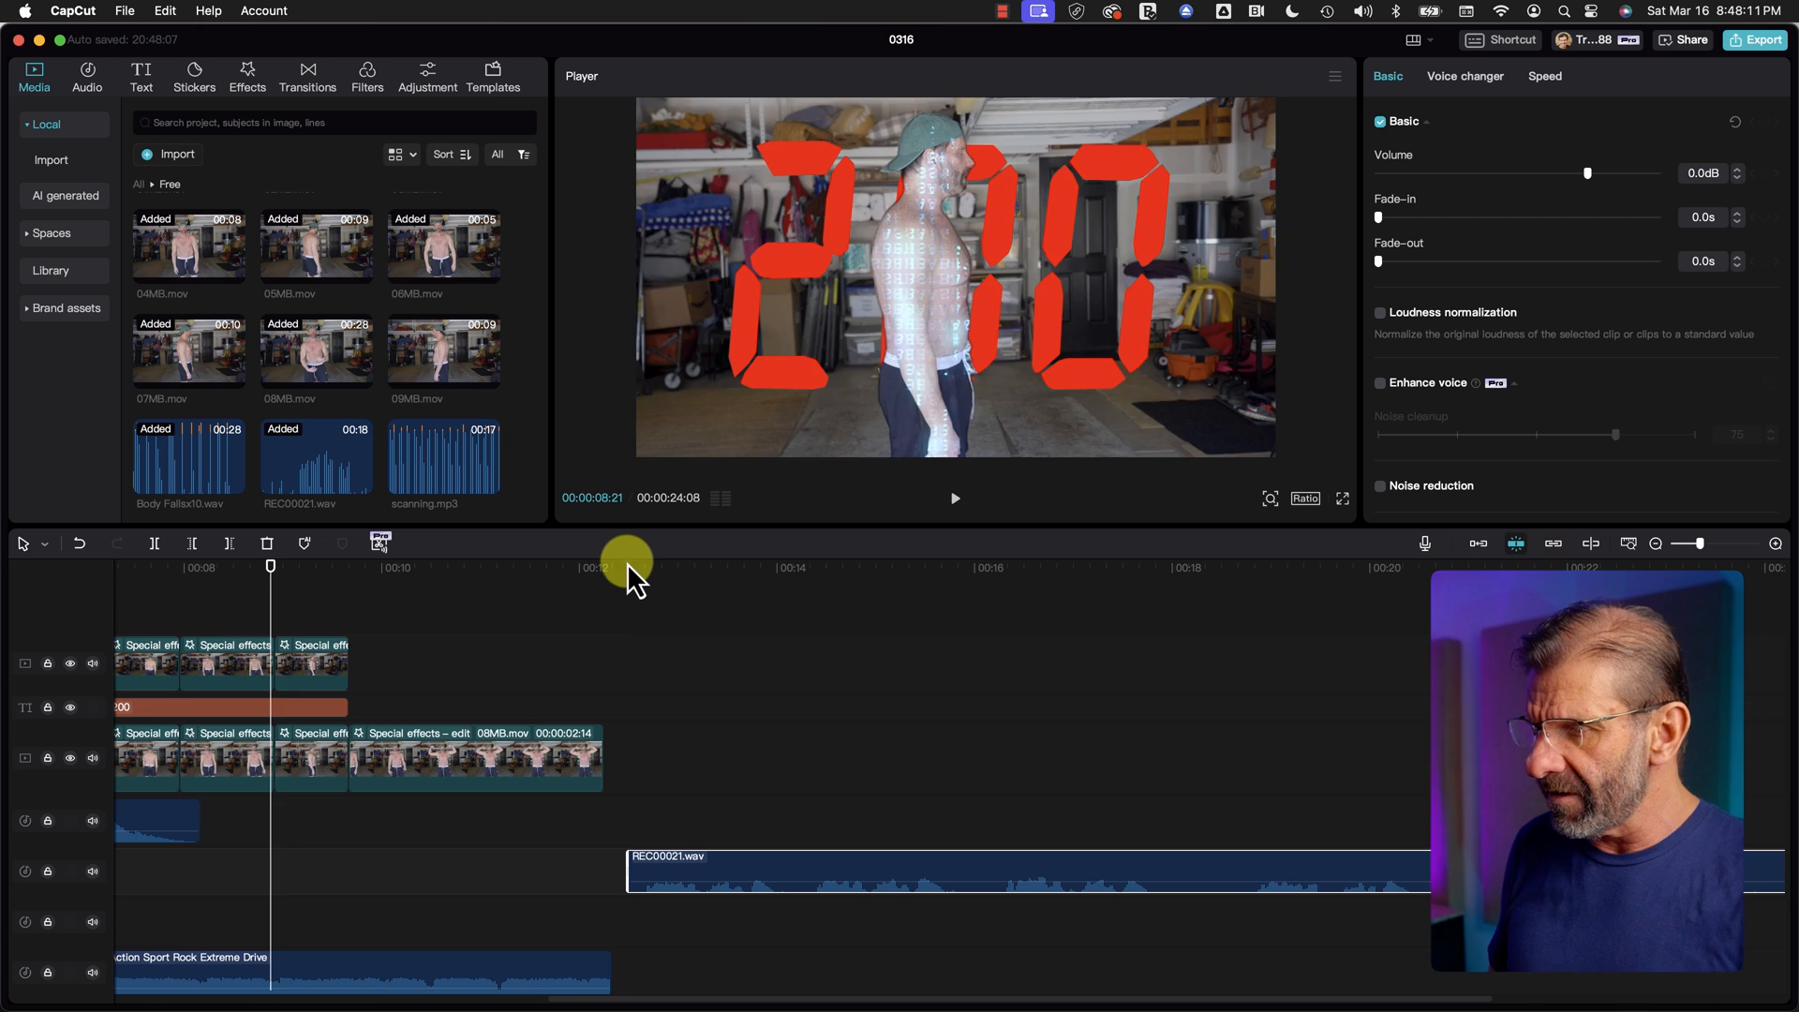
Step: Listen to REC00021.wav and trim it to the portion from about 00:00:16:03 to 00:00:17:22
{"action": "left_click", "coordinate": [627, 564]}
{"action": "key", "text": "space"}
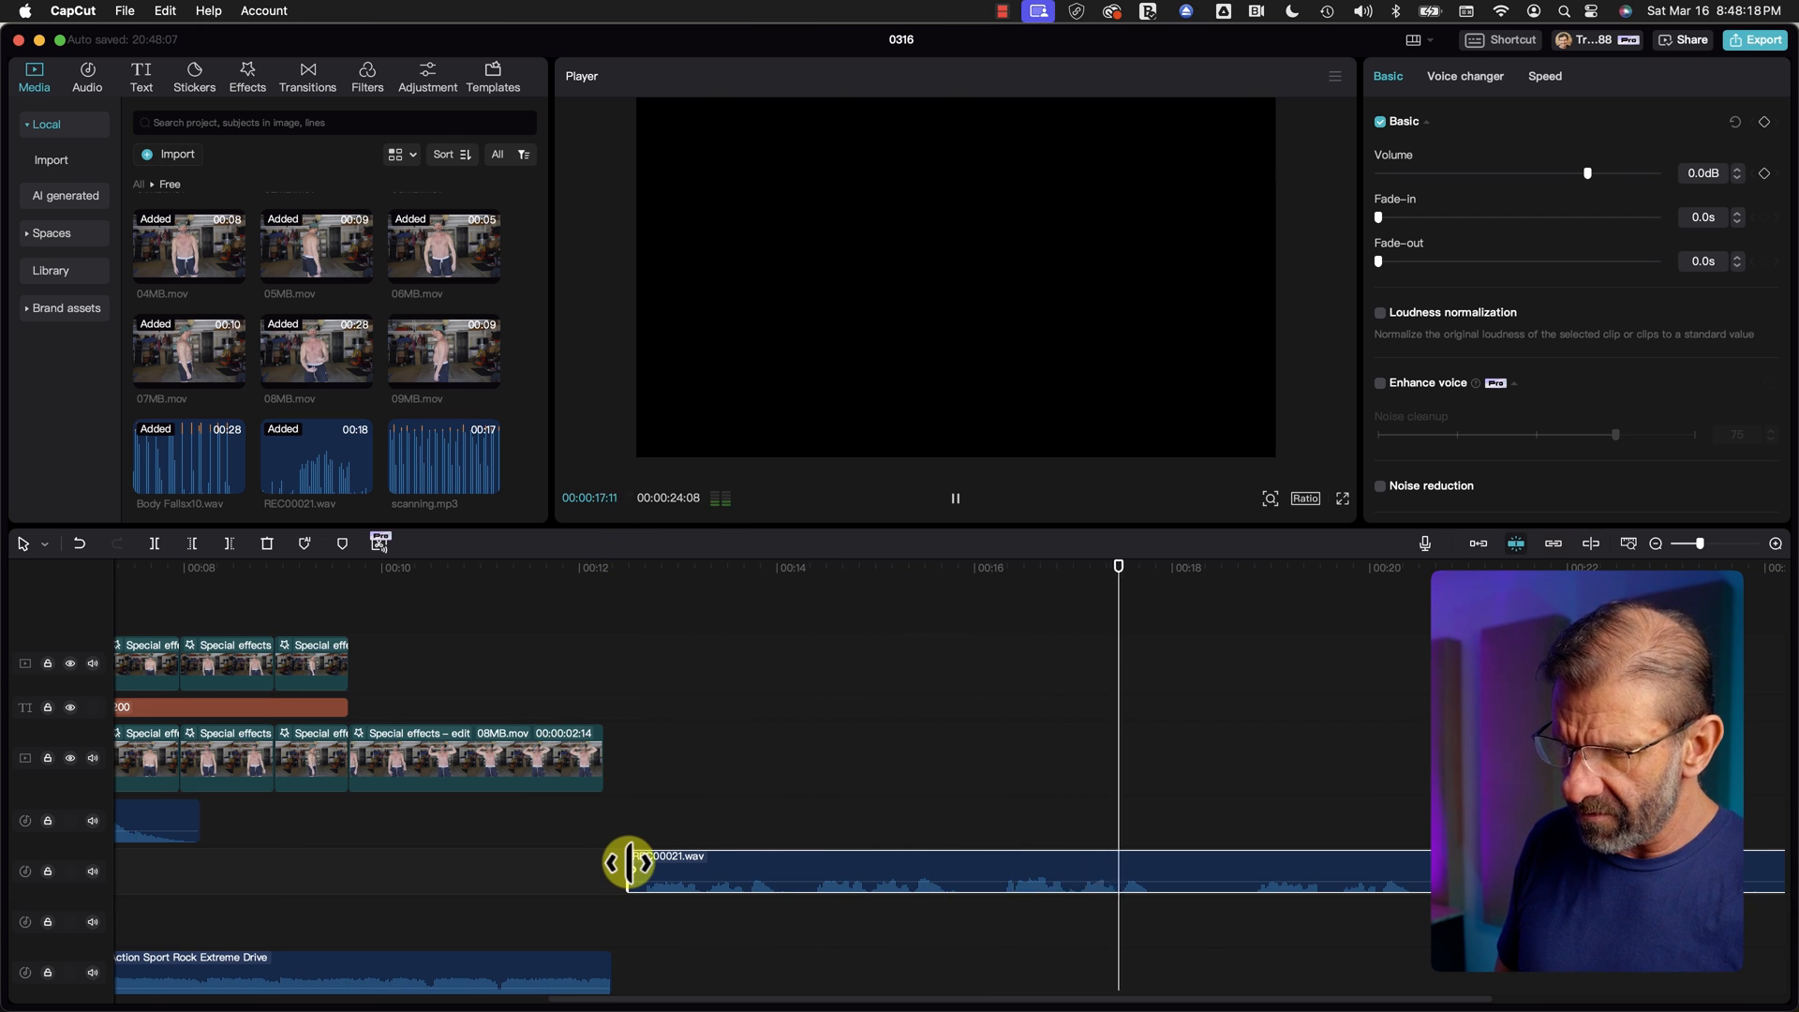
{"action": "left_click_drag", "start_coordinate": [626, 862], "coordinate": [1015, 844]}
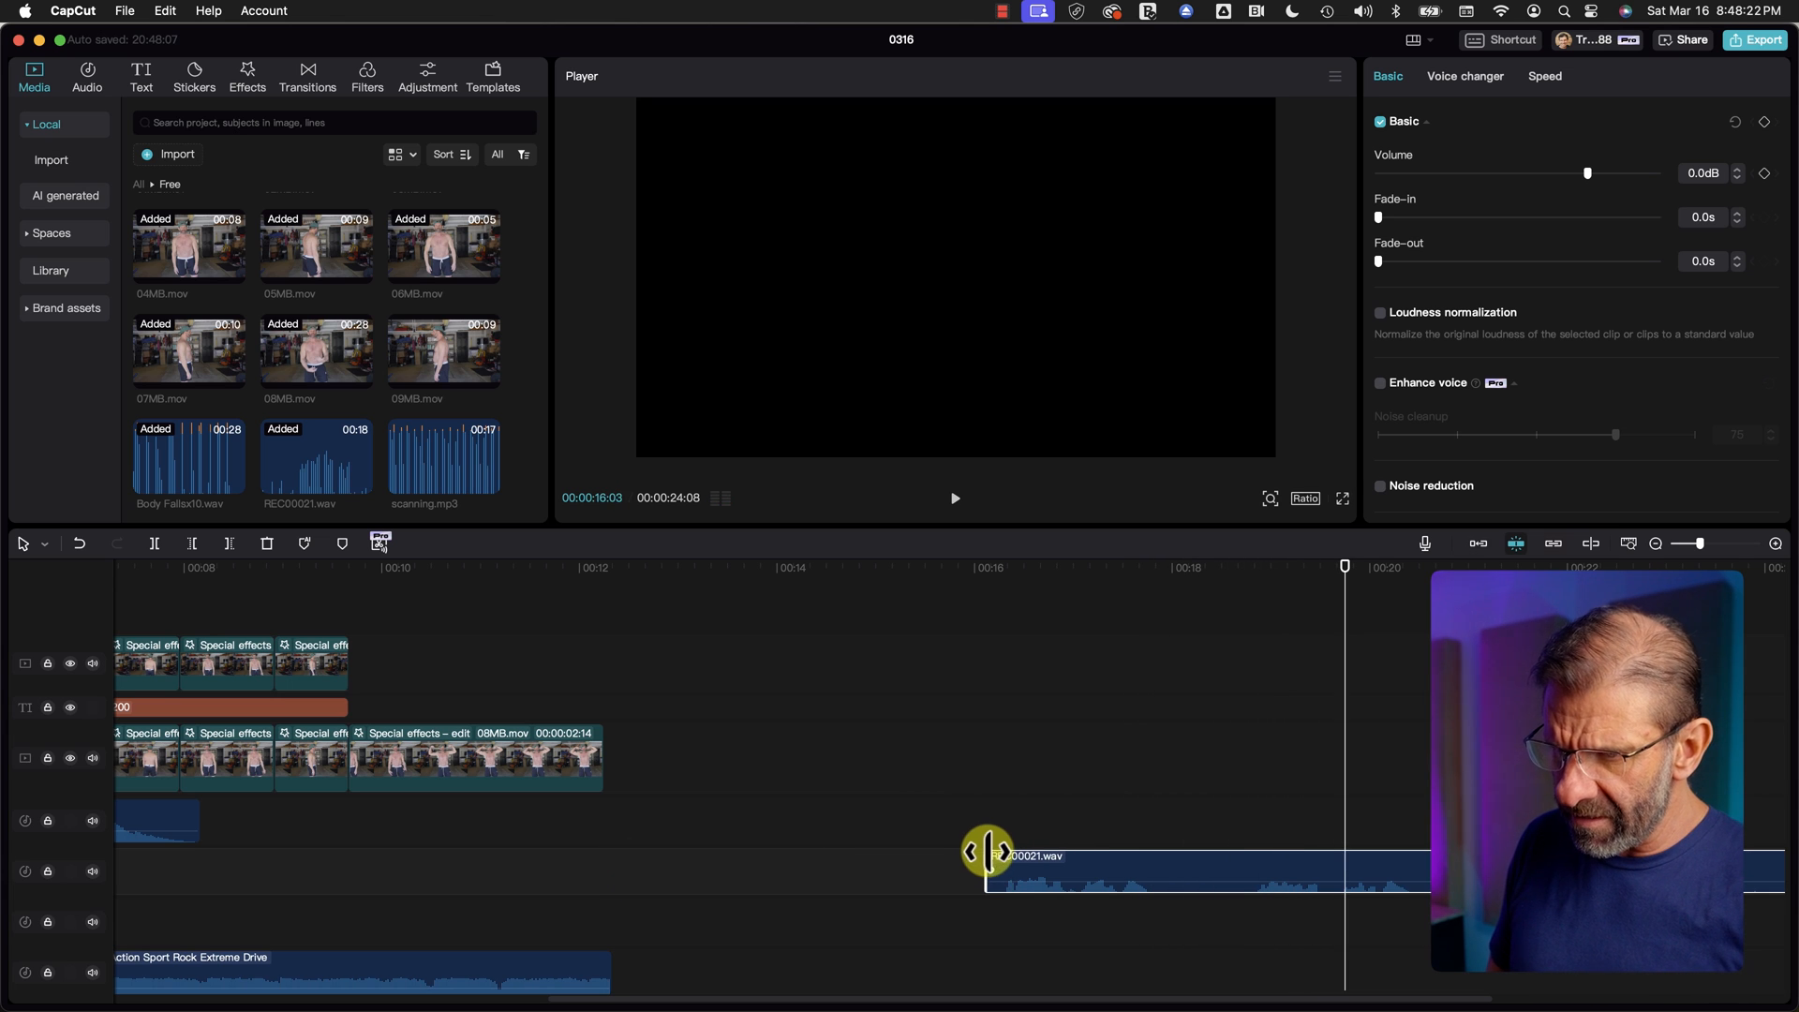
{"action": "left_click", "coordinate": [1164, 572]}
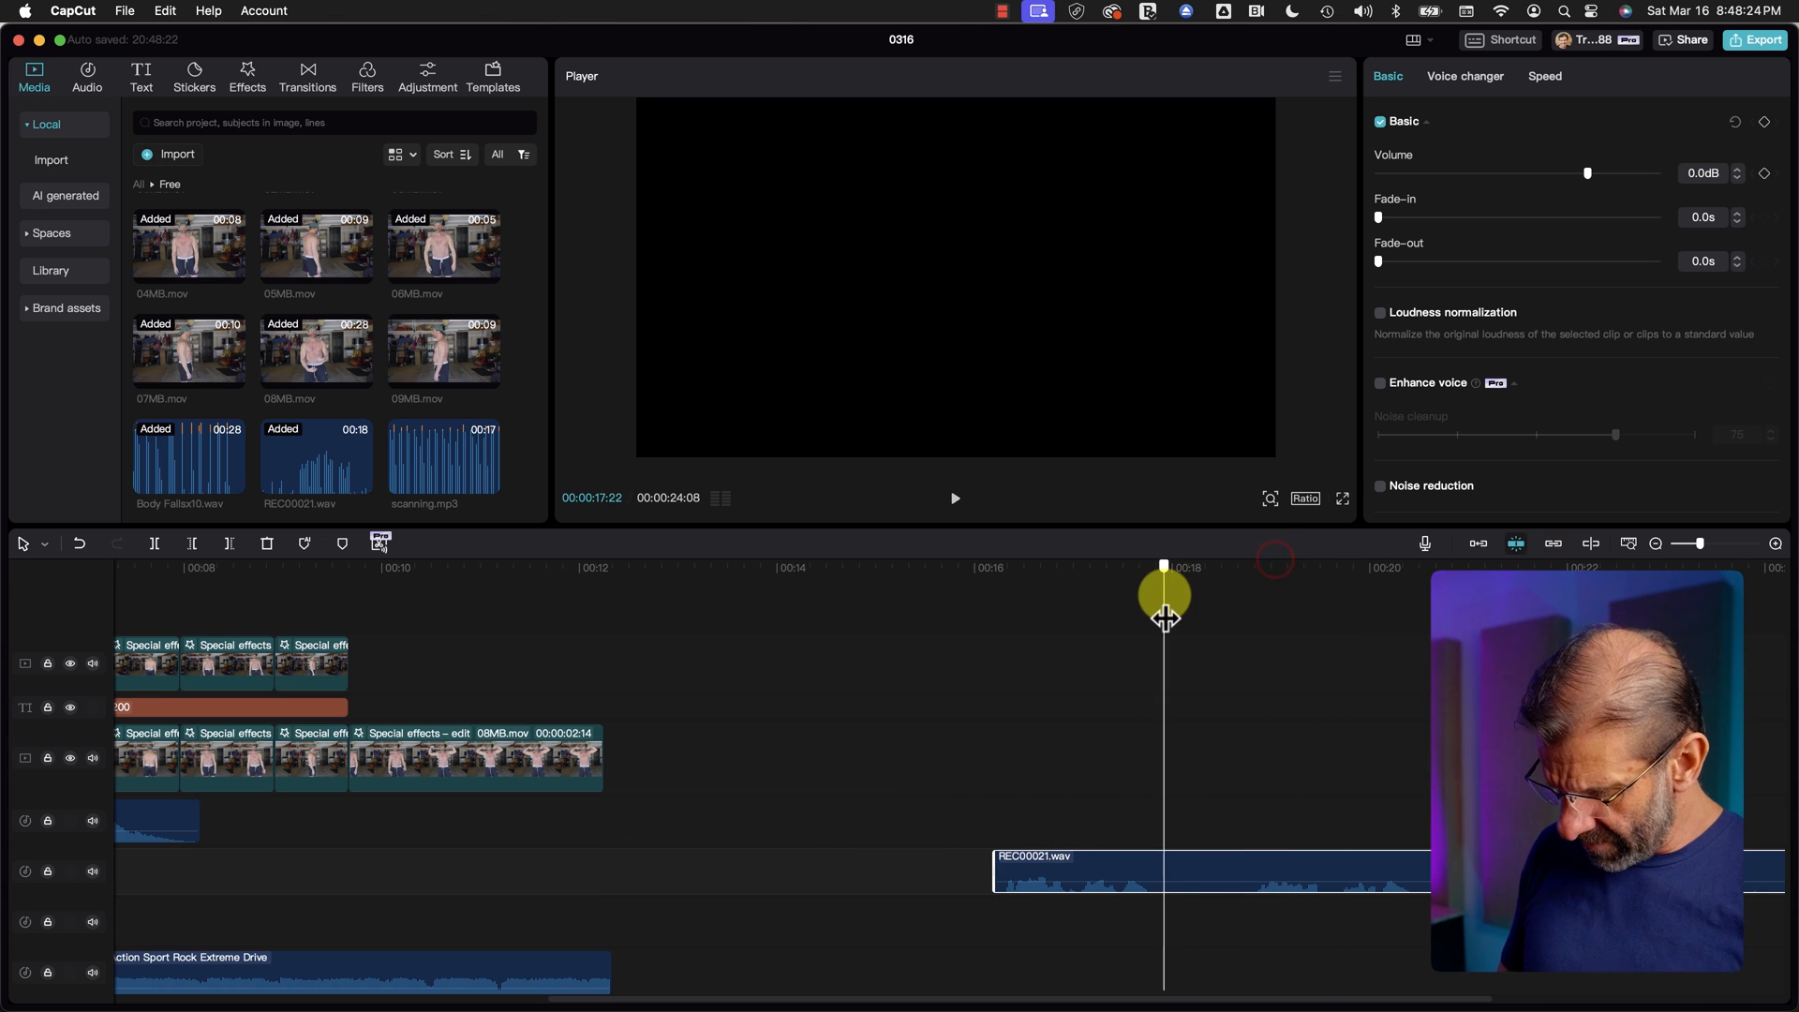
{"action": "key", "text": "w"}
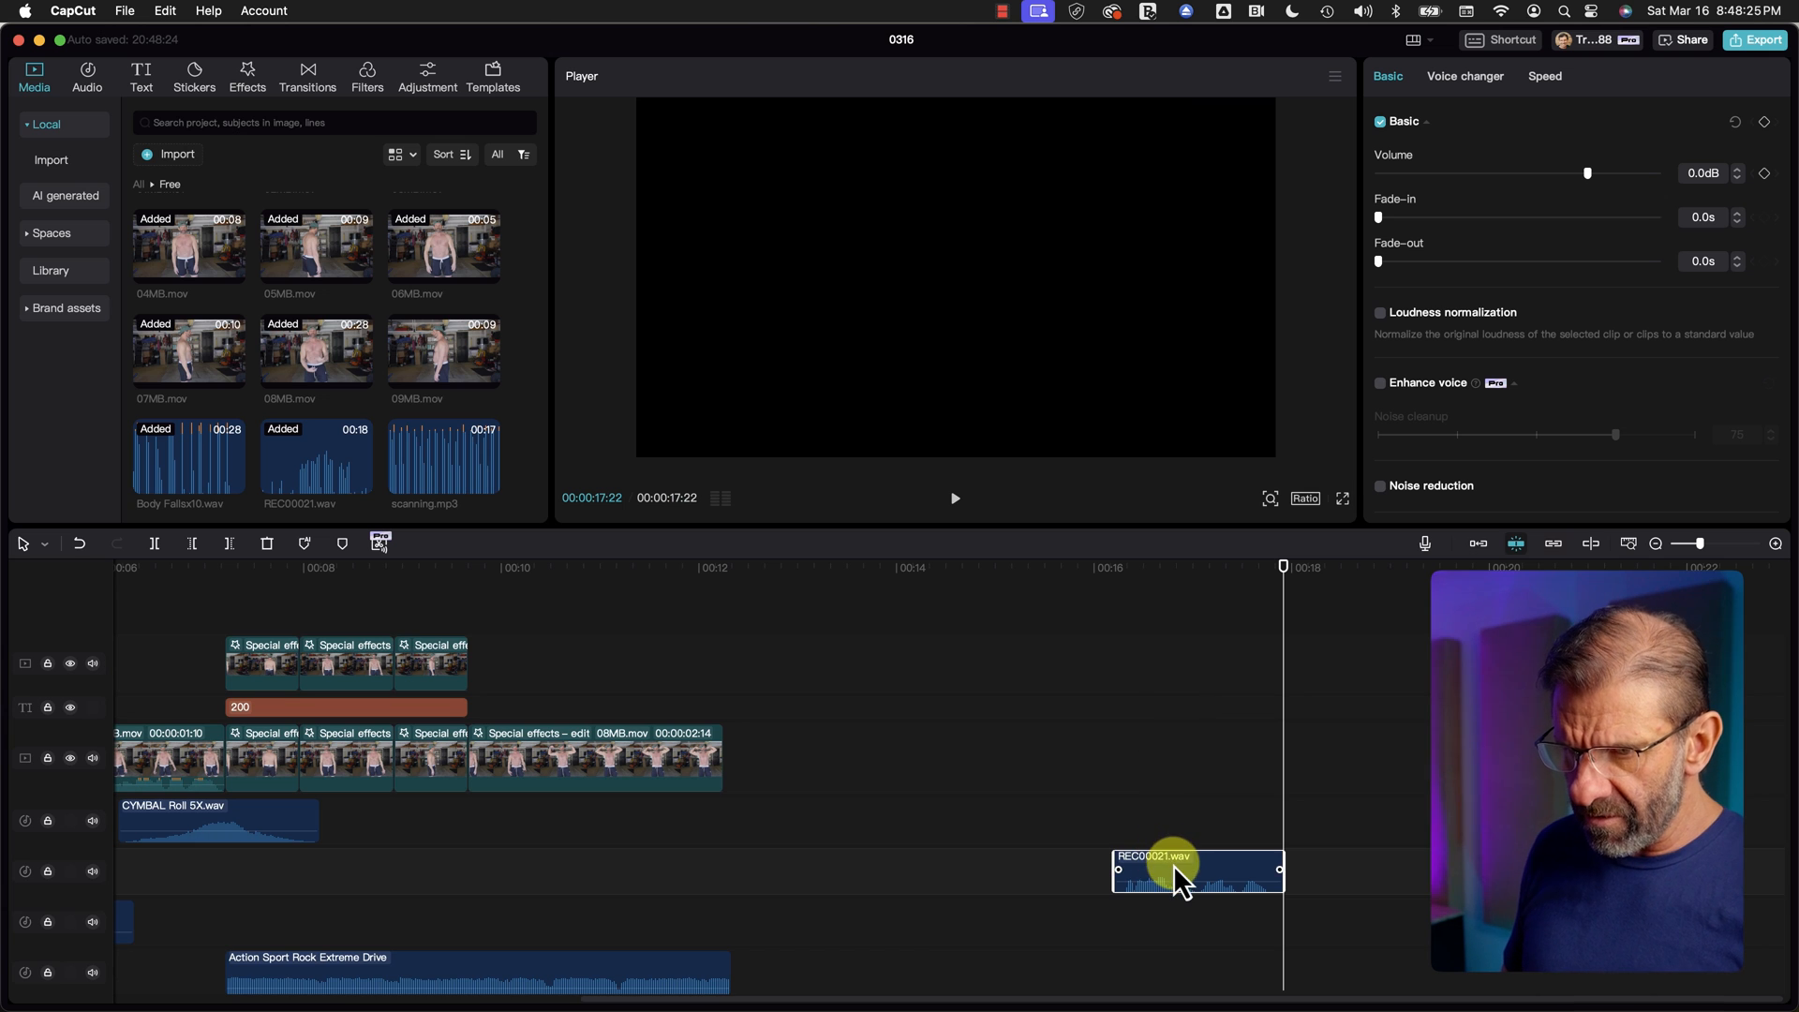
Step: Apply loudness normalization to the trimmed REC00021.wav, play it, and move it beneath the start of the 200 text section
{"action": "left_click", "coordinate": [1170, 568]}
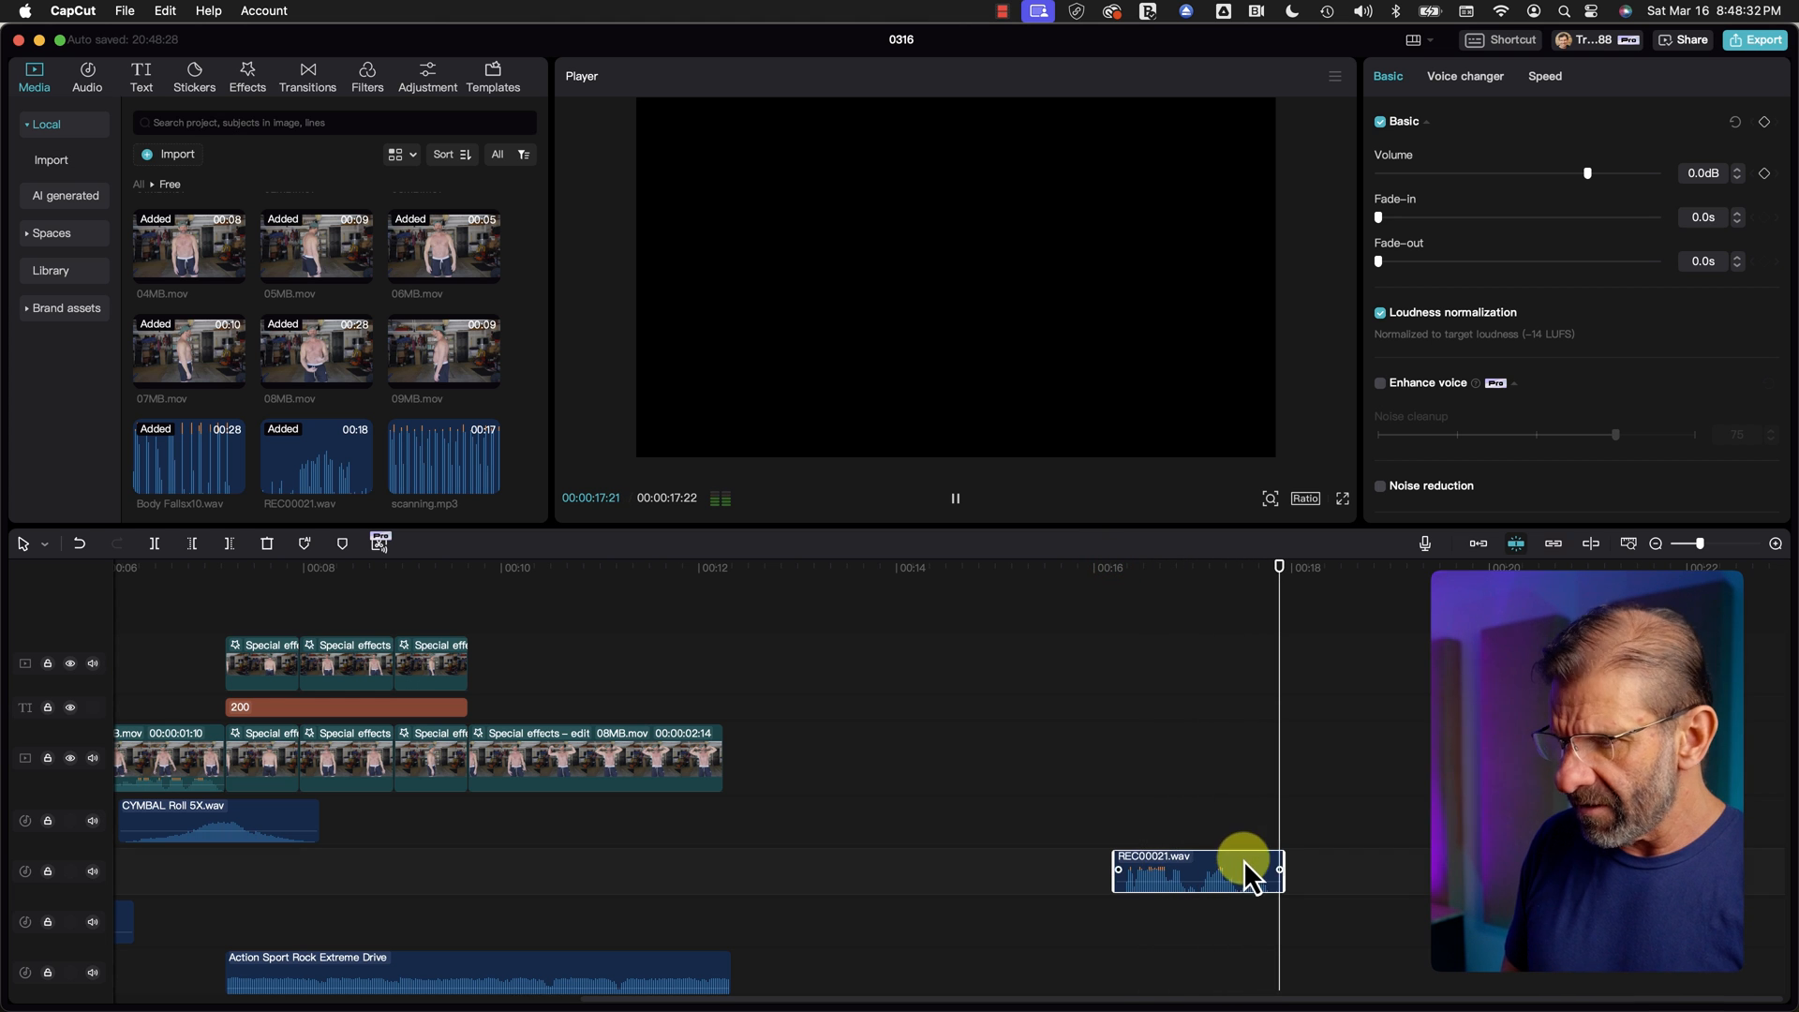
{"action": "left_click_drag", "start_coordinate": [1244, 860], "coordinate": [485, 856]}
{"action": "left_click_drag", "start_coordinate": [379, 896], "coordinate": [364, 883]}
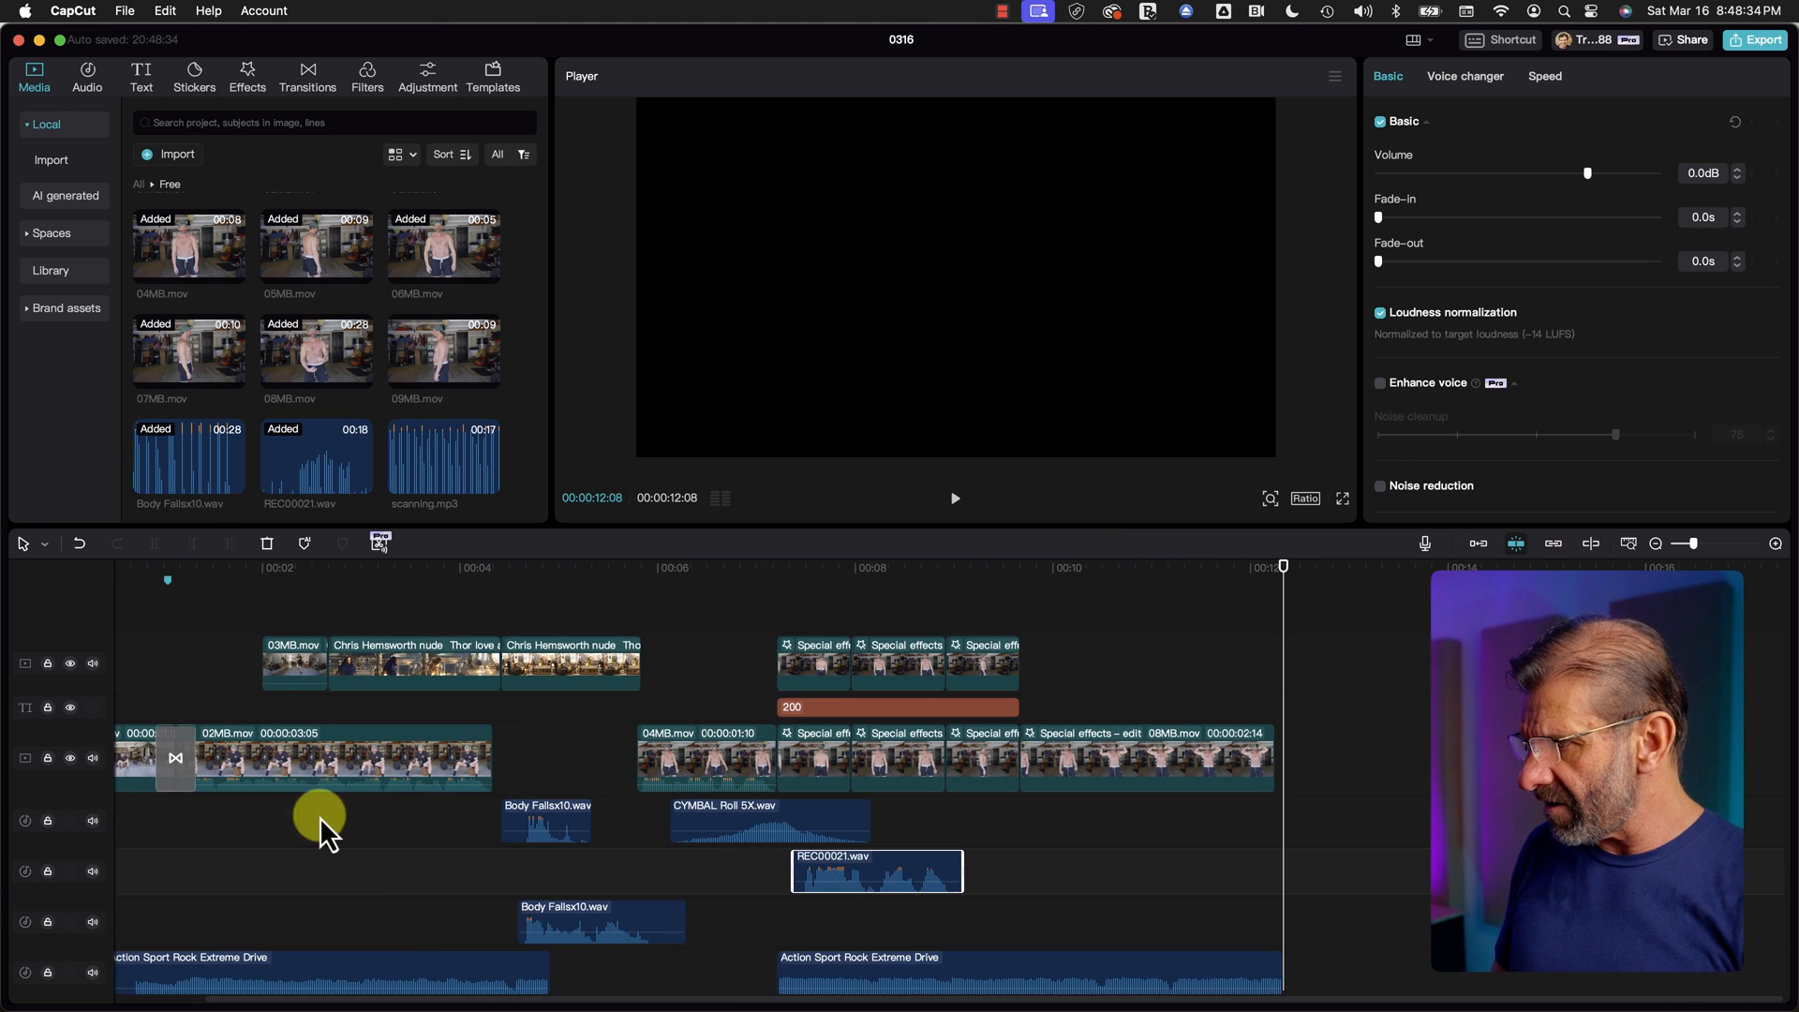
Step: Preview the voice timing, shift REC00021.wav slightly later under the 200 text and play the section again
{"action": "left_click", "coordinate": [711, 572]}
{"action": "key", "text": "space"}
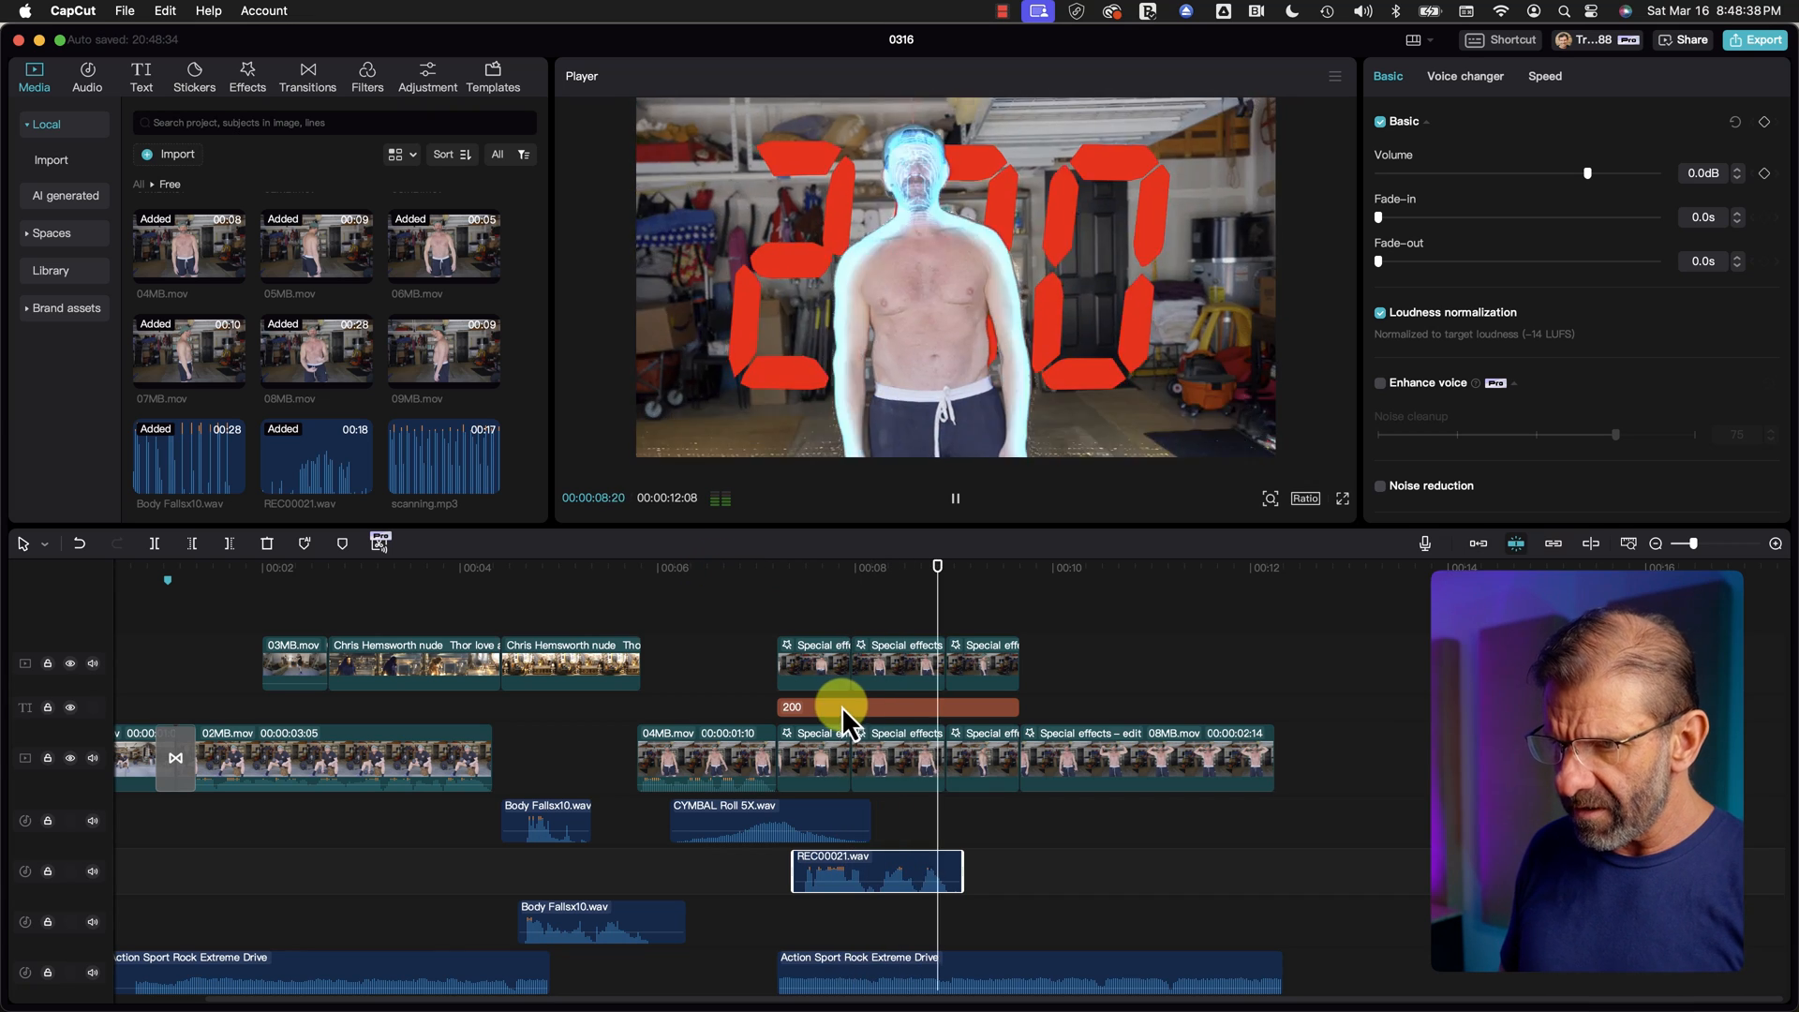
{"action": "key", "text": "space"}
{"action": "left_click_drag", "start_coordinate": [885, 863], "coordinate": [914, 867]}
{"action": "left_click", "coordinate": [715, 567]}
{"action": "key", "text": "space"}
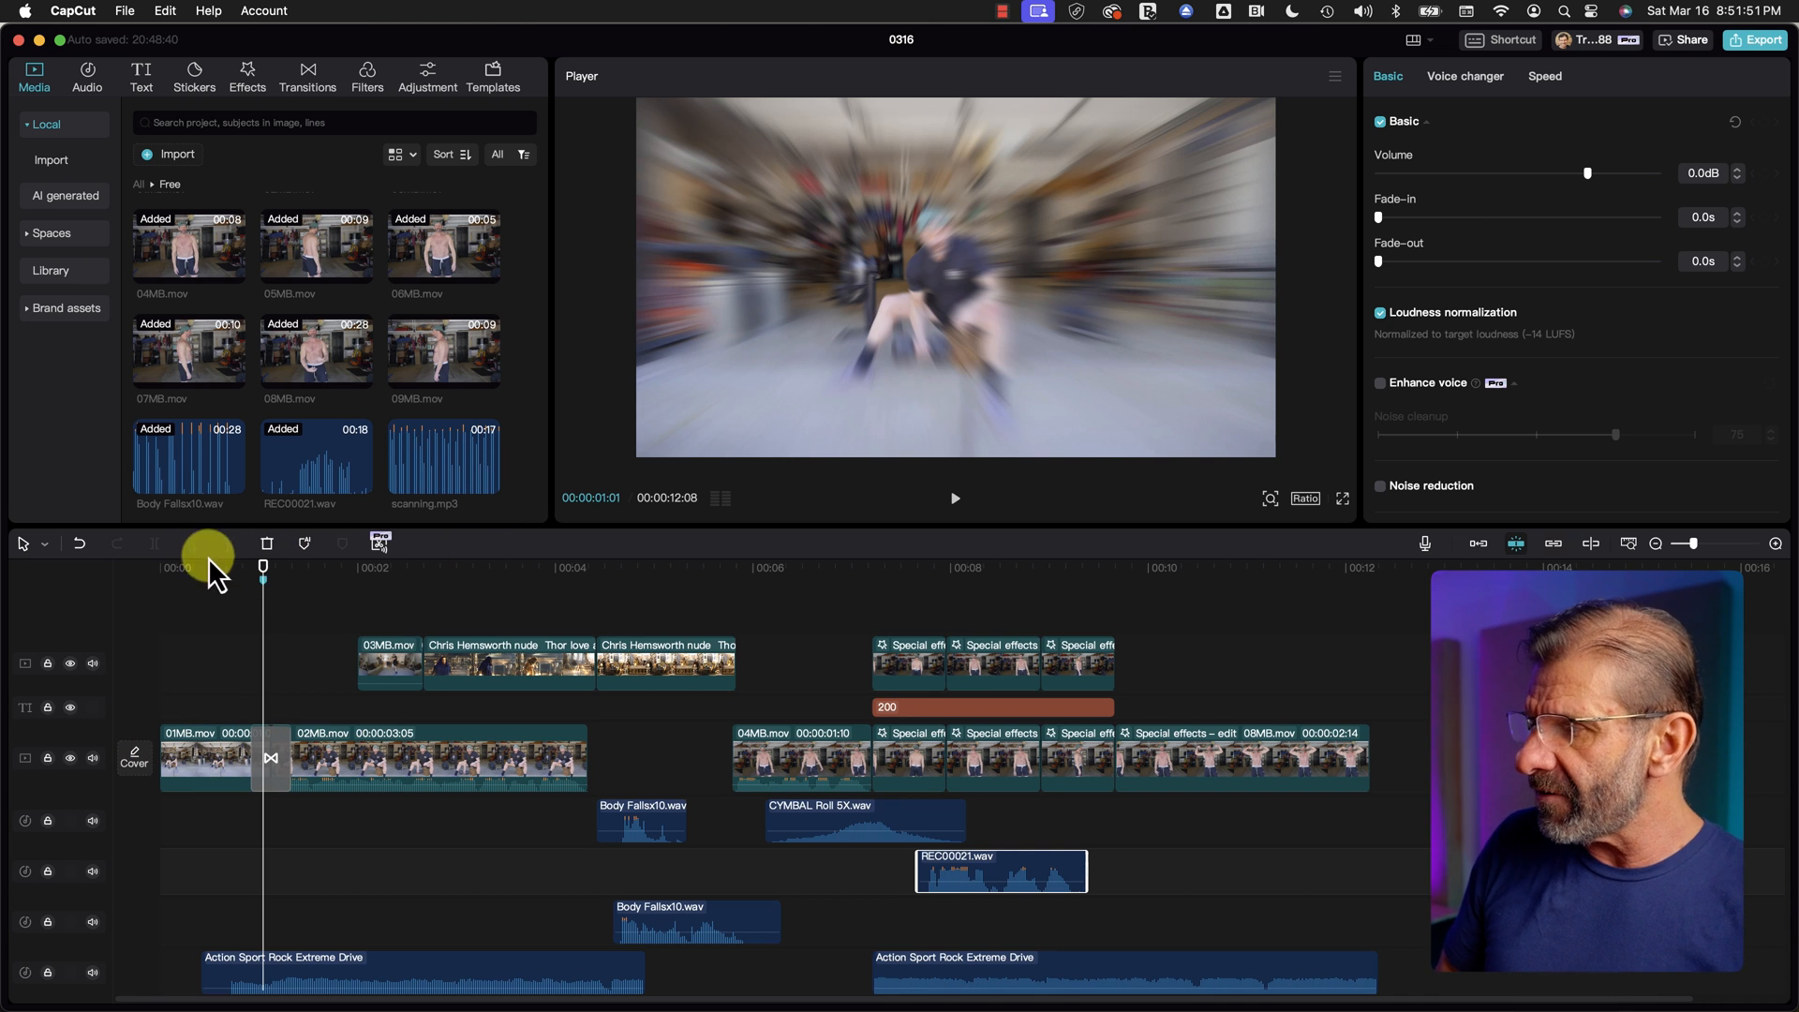
Step: Set the timeline's in point at 00:00:01:01 and the out point at 00:00:12:06
{"action": "key", "text": "i"}
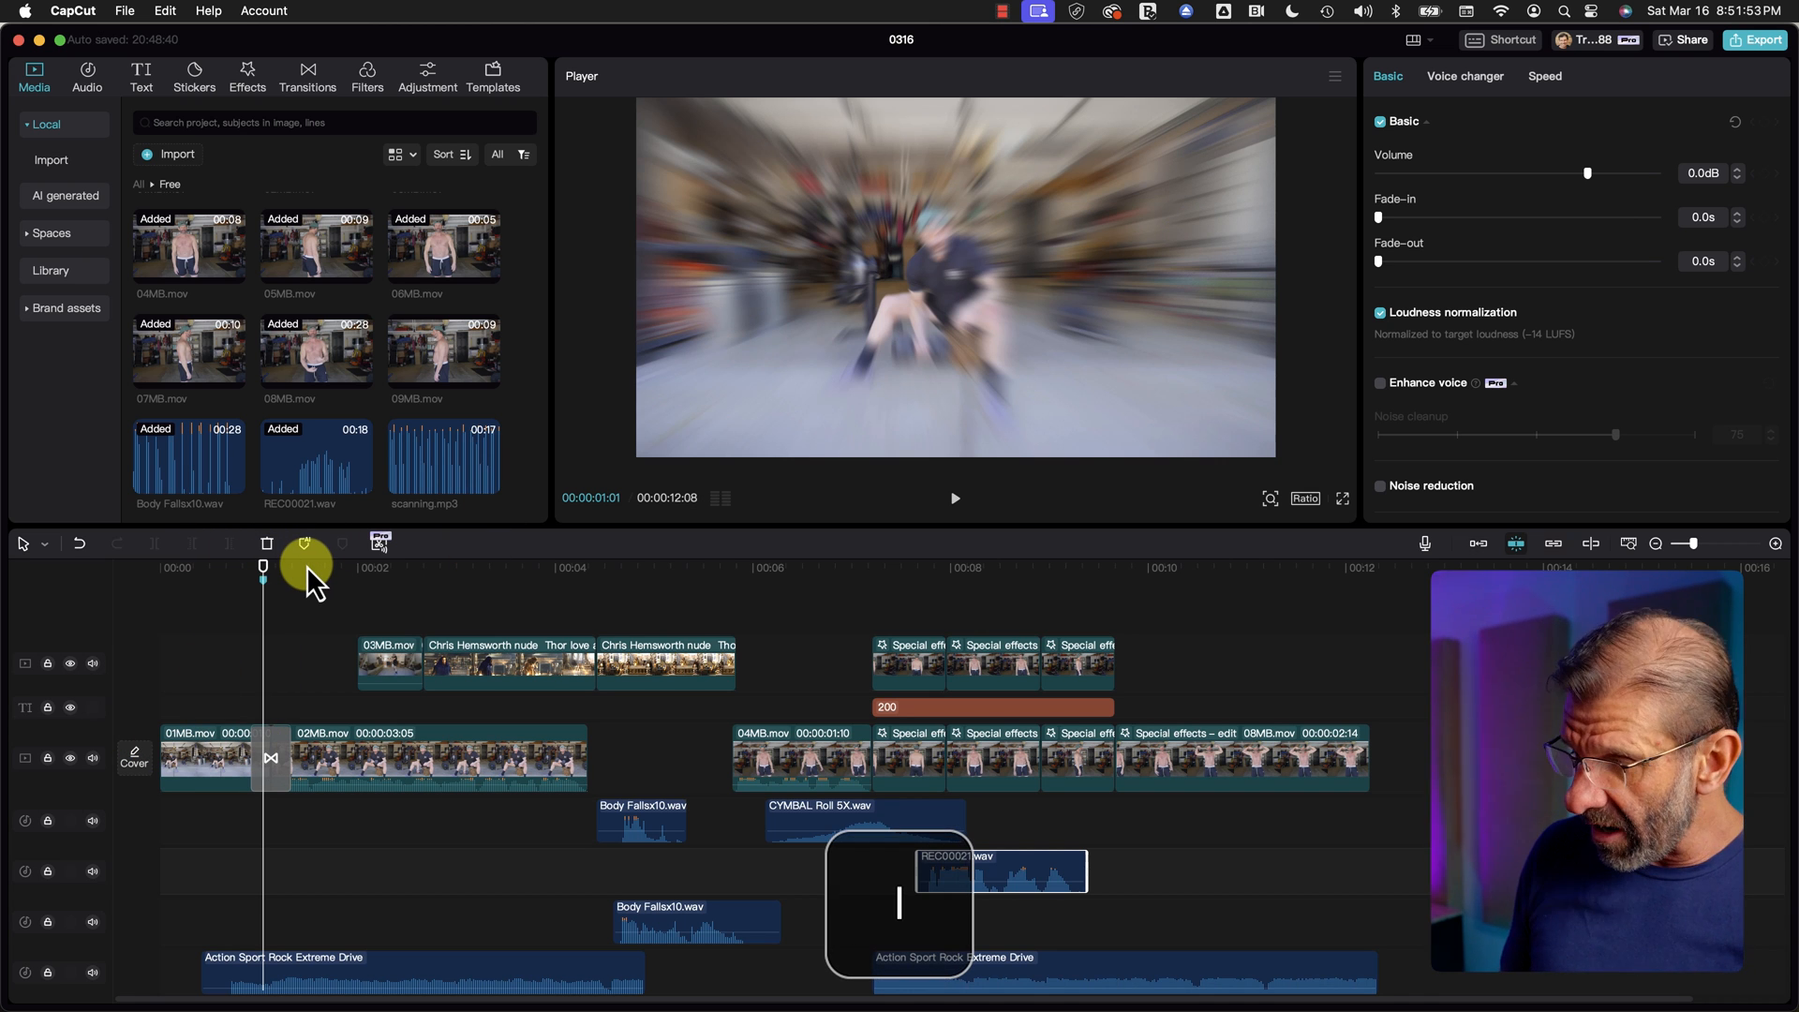
{"action": "left_click_drag", "start_coordinate": [307, 565], "coordinate": [1417, 592]}
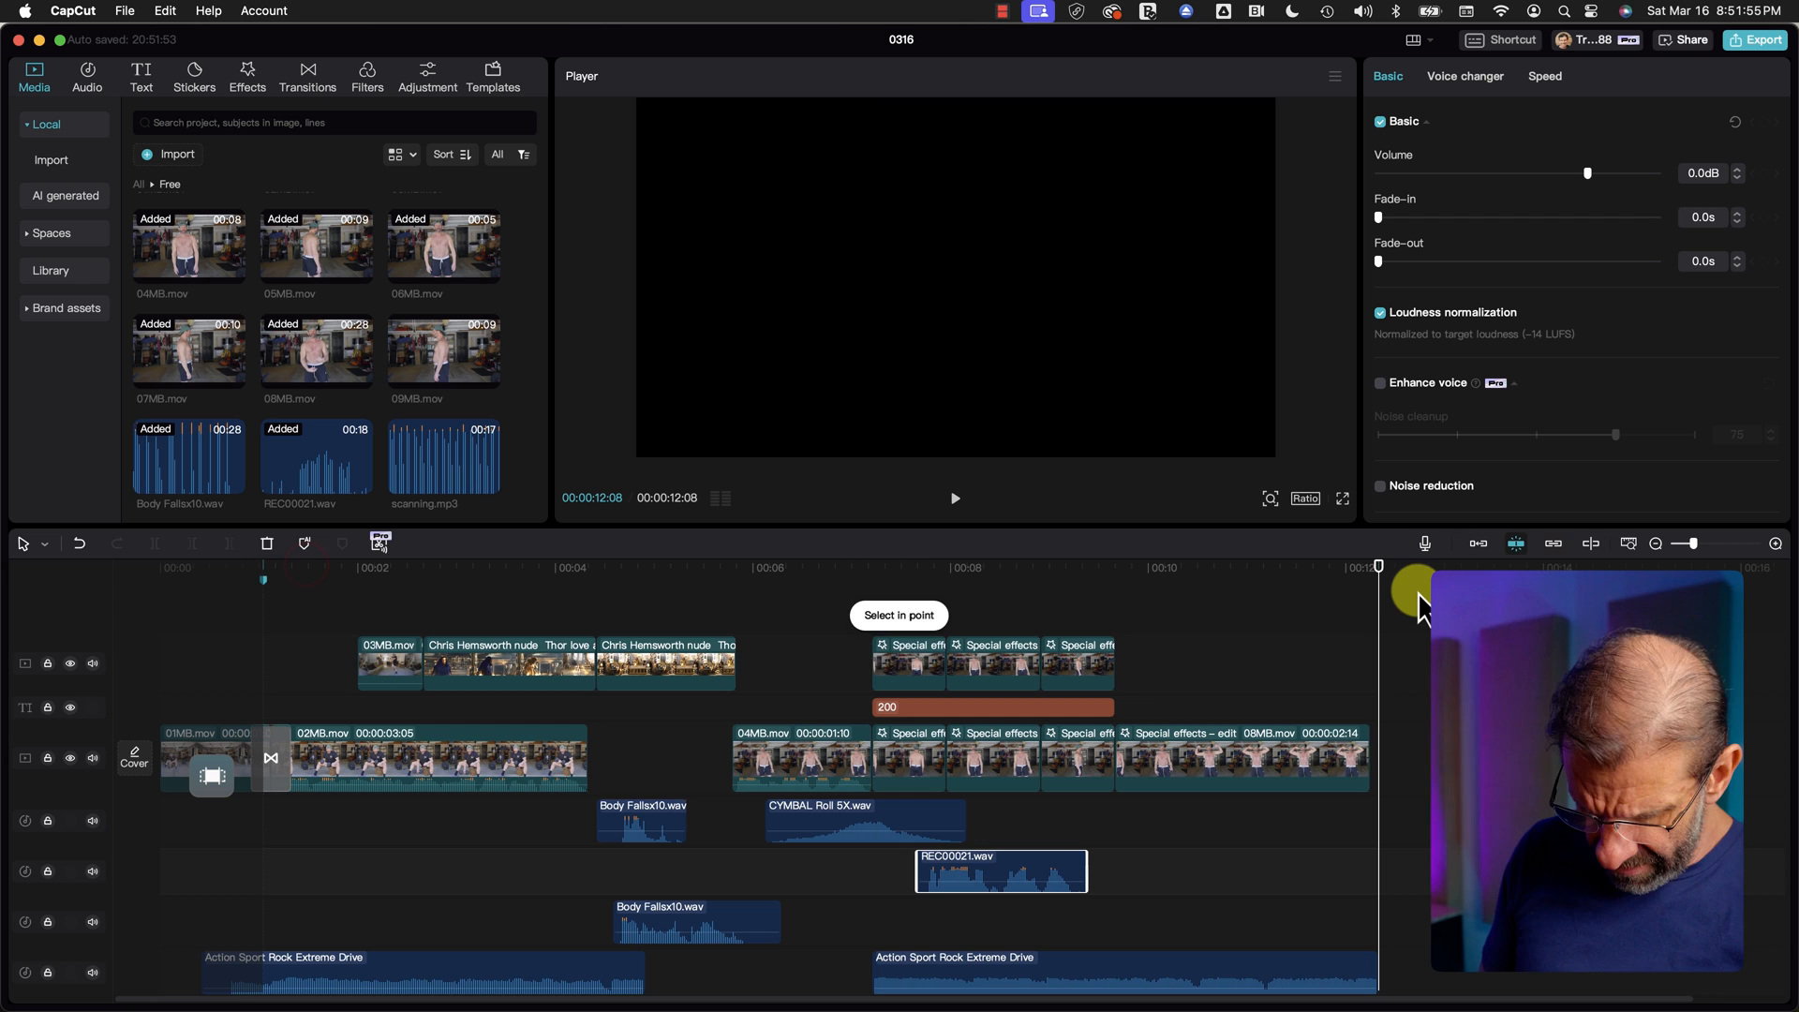
{"action": "key", "text": "Up"}
{"action": "key", "text": "o"}
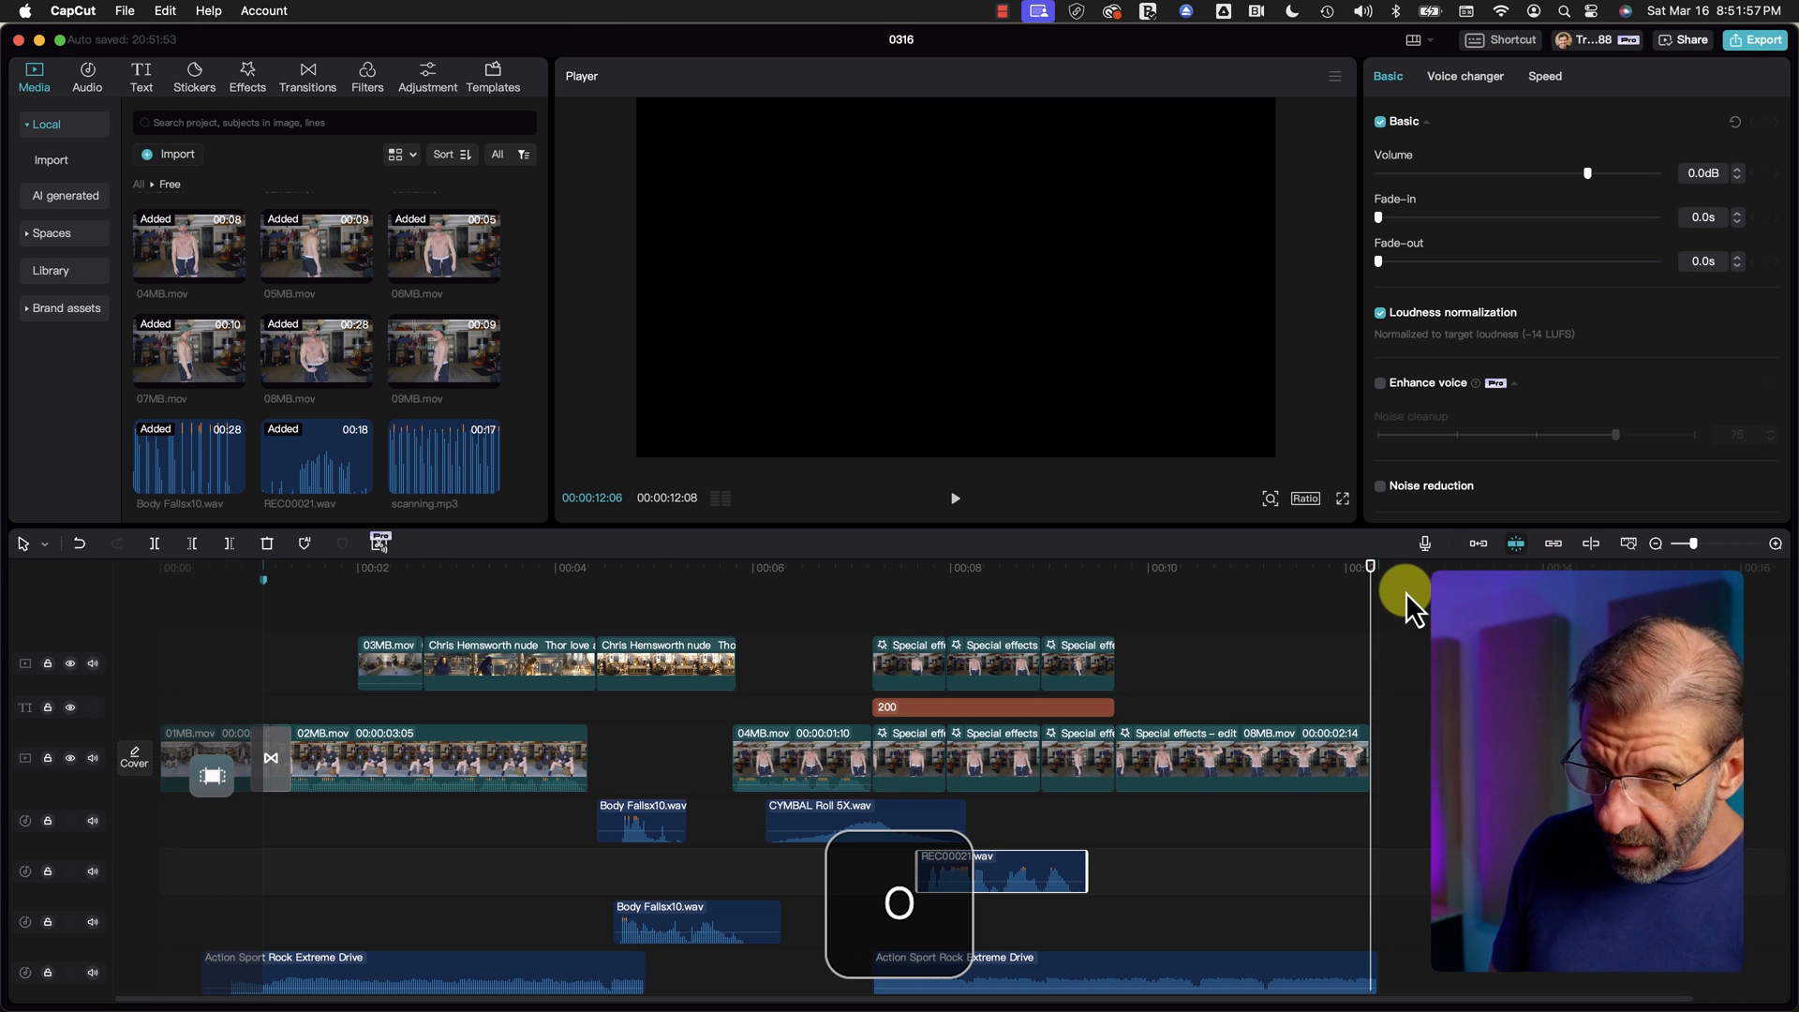